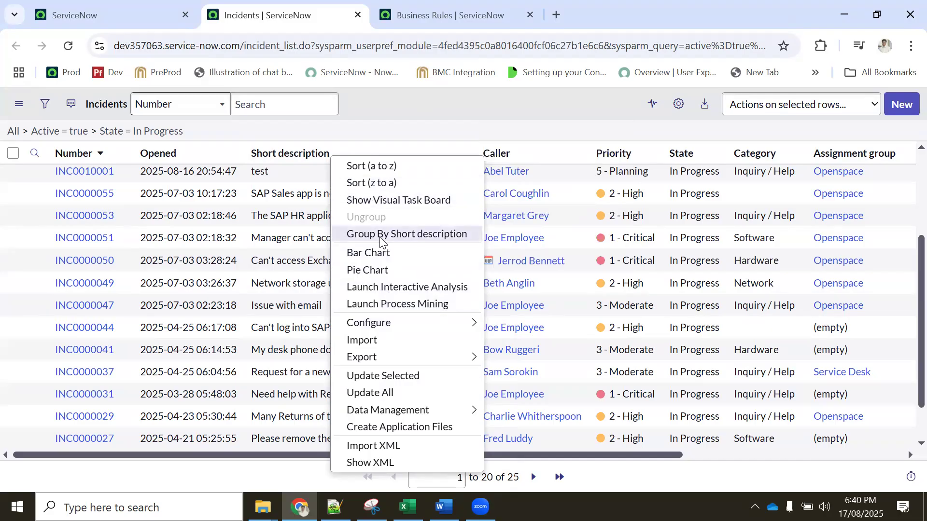
# Open all configurations for the Incidents list and examine which tables its business rules apply to.
pyautogui.moveTo(376, 327)
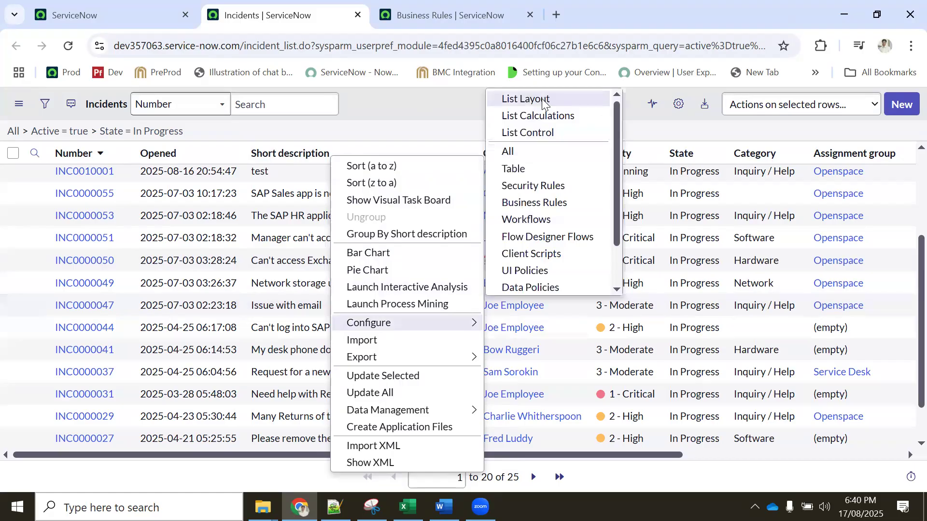
pyautogui.click(532, 151)
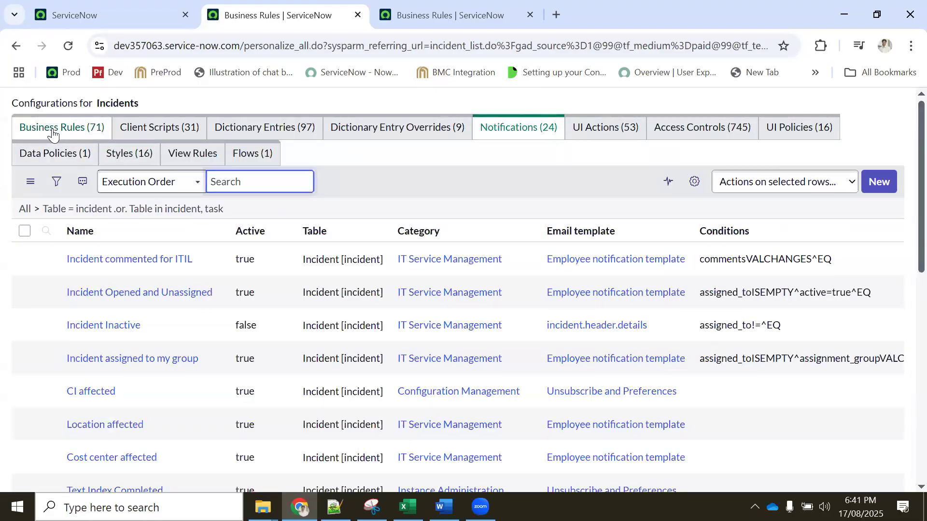
pyautogui.click(74, 129)
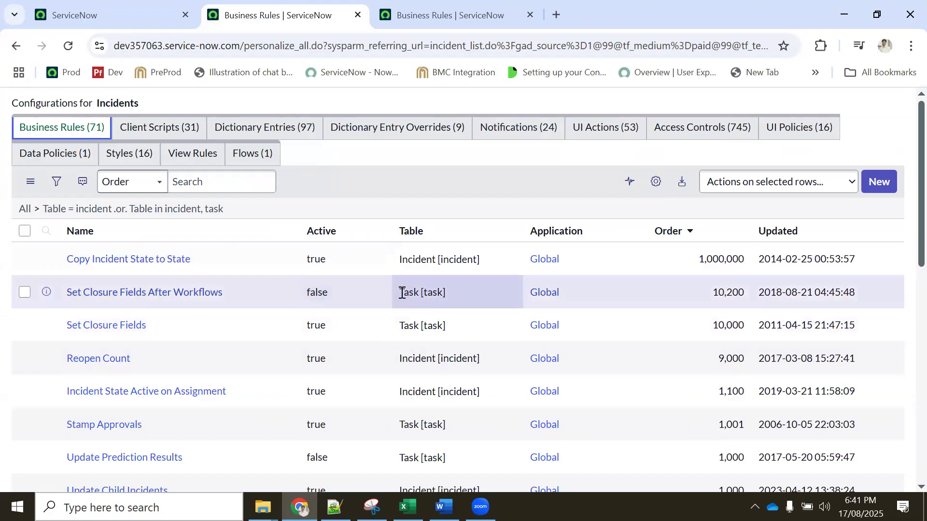
pyautogui.moveTo(433, 292); pyautogui.dragTo(455, 296)
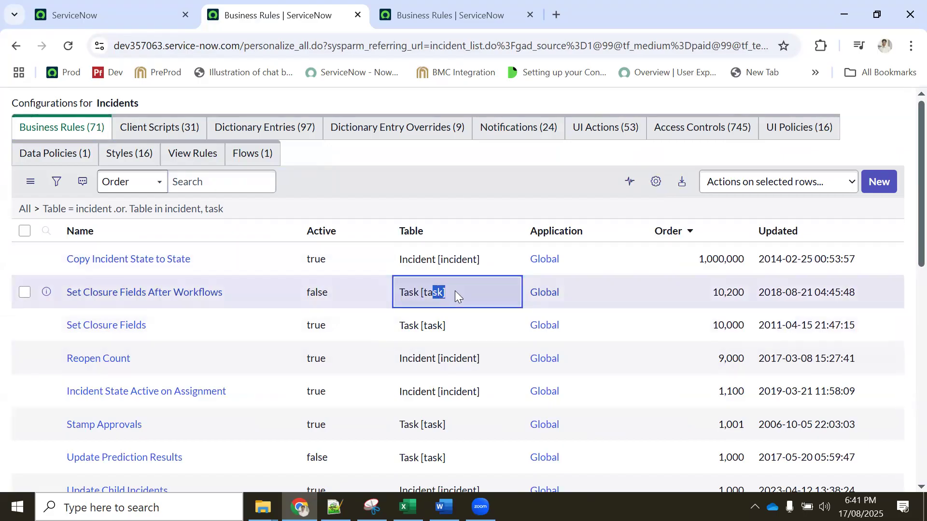
pyautogui.moveTo(399, 259); pyautogui.dragTo(488, 260)
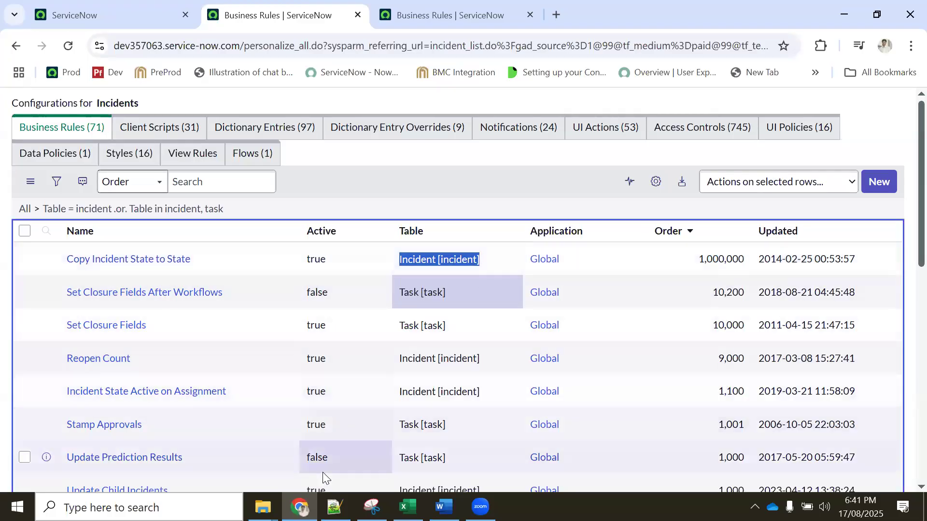
# Switch to the Training folder in File Explorer and open the Topics_Day_7_2_Business Rules document in Word.
pyautogui.moveTo(264, 507)
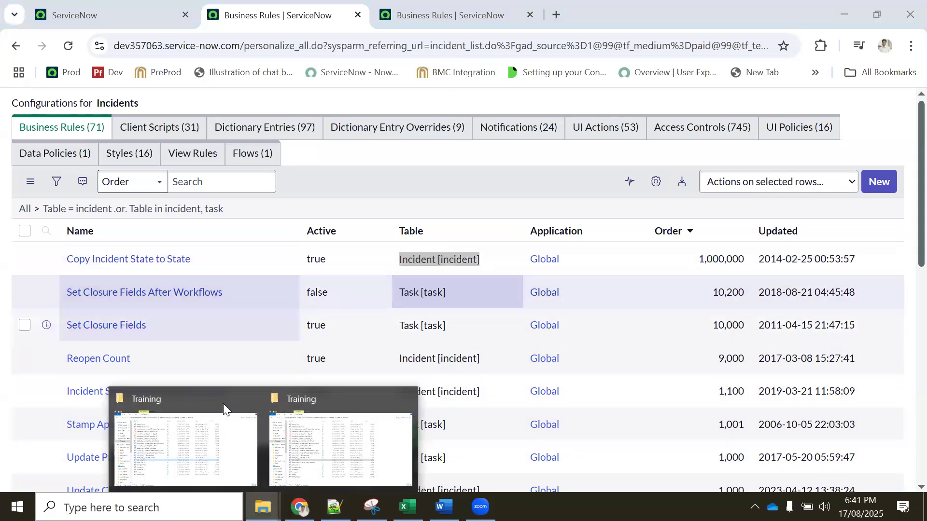
pyautogui.click(213, 429)
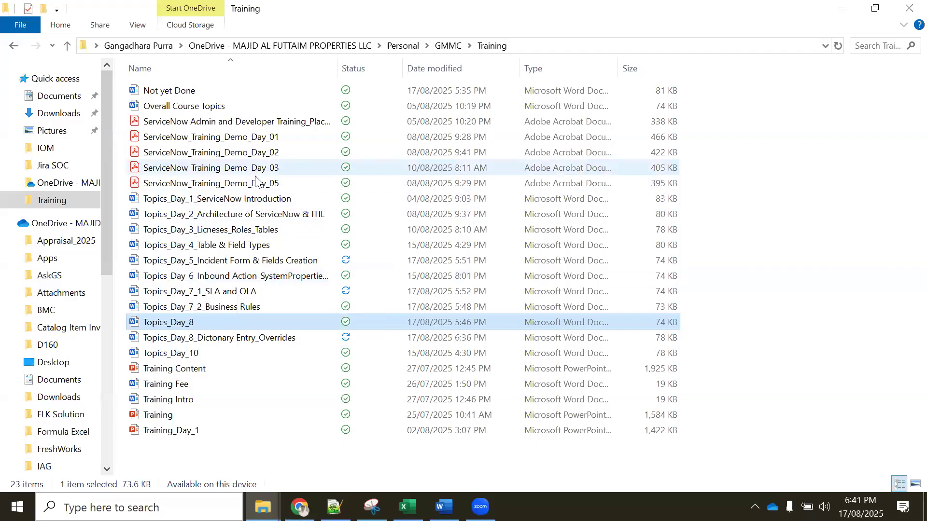
pyautogui.doubleClick(220, 307)
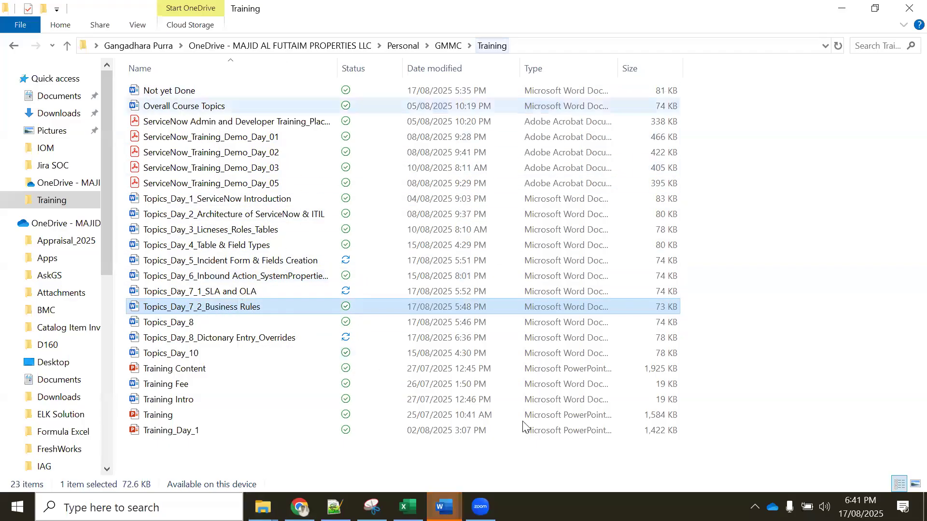
pyautogui.moveTo(443, 507)
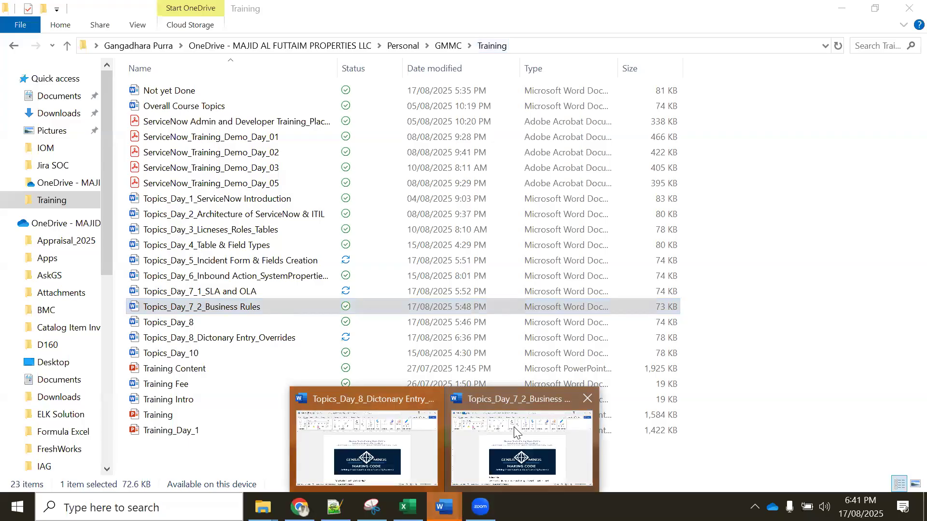
pyautogui.click(523, 444)
# Read the business rule definition, the purposes of business rules and the section on when they run.
pyautogui.scroll(-3, 478, 275)
pyautogui.scroll(-4, 478, 274)
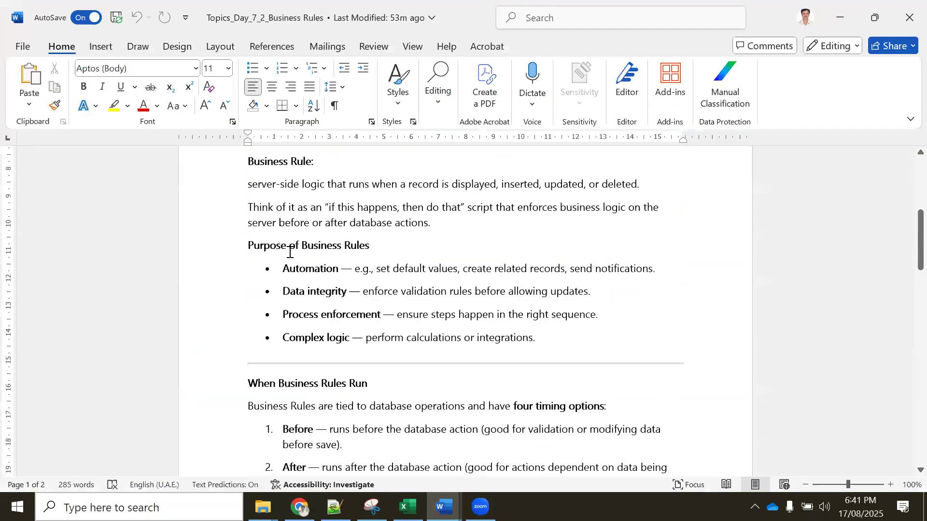
pyautogui.scroll(3, 292, 246)
pyautogui.scroll(-2, 302, 251)
pyautogui.scroll(-5, 354, 269)
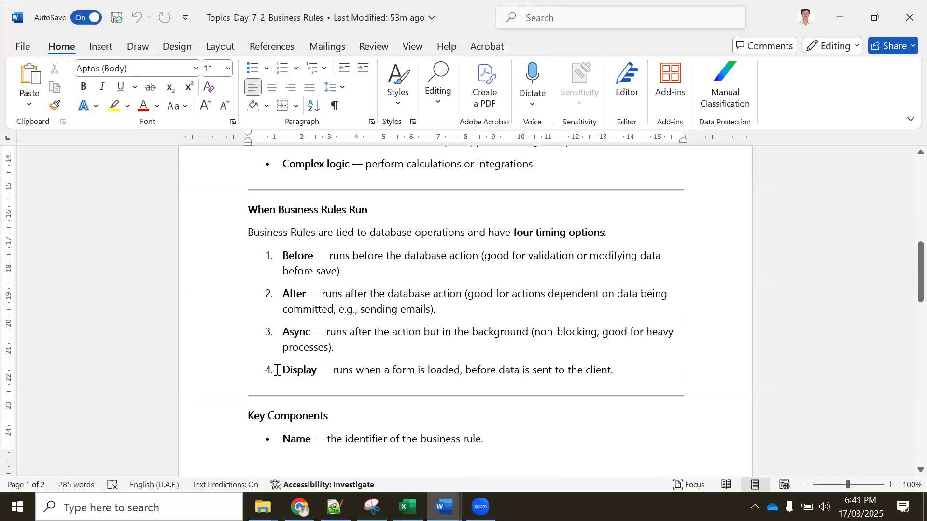
pyautogui.scroll(-1, 350, 363)
pyautogui.scroll(-1, 348, 361)
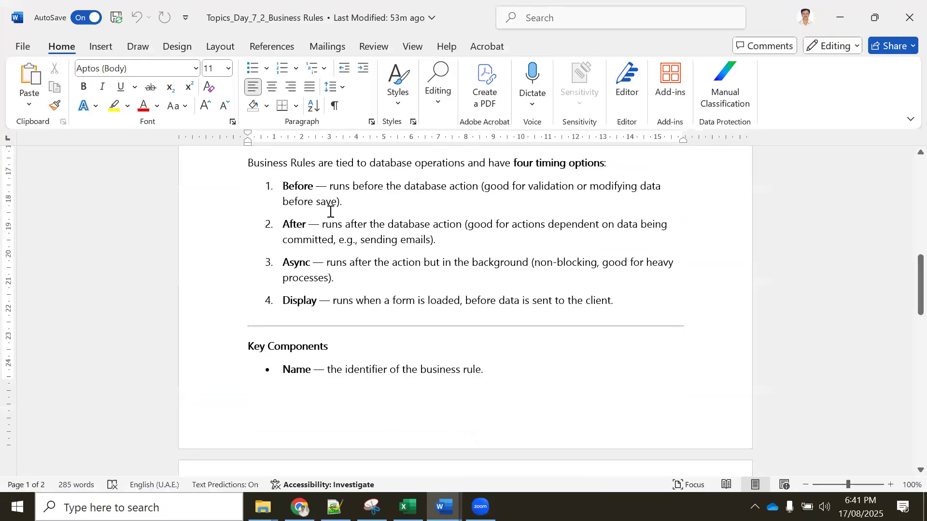
# Examine the Before, After and Async timing options by selecting their text in the numbered list.
pyautogui.moveTo(340, 280); pyautogui.dragTo(287, 266)
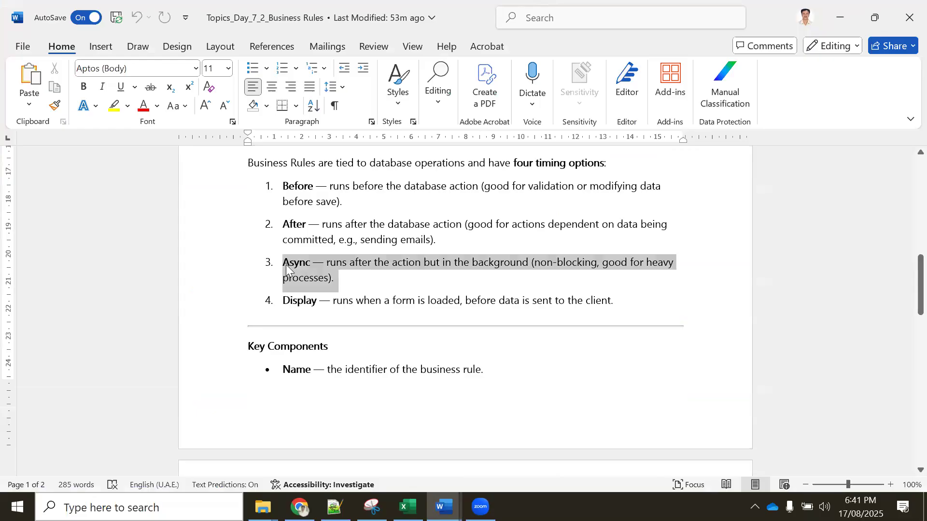
pyautogui.doubleClick(291, 187)
pyautogui.click(290, 225)
pyautogui.doubleClick(290, 225)
pyautogui.doubleClick(287, 263)
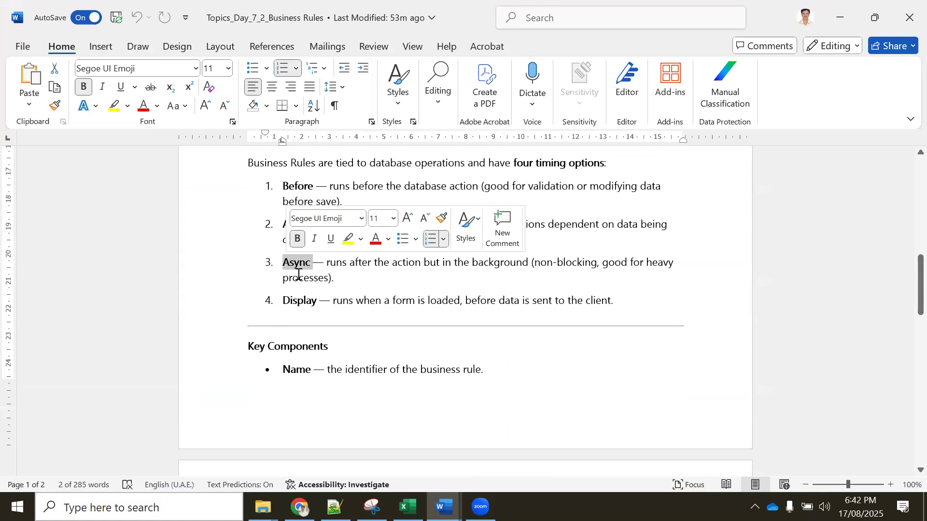
# Turn off AutoSave for the document and select the Display timing option's line for review.
pyautogui.click(86, 18)
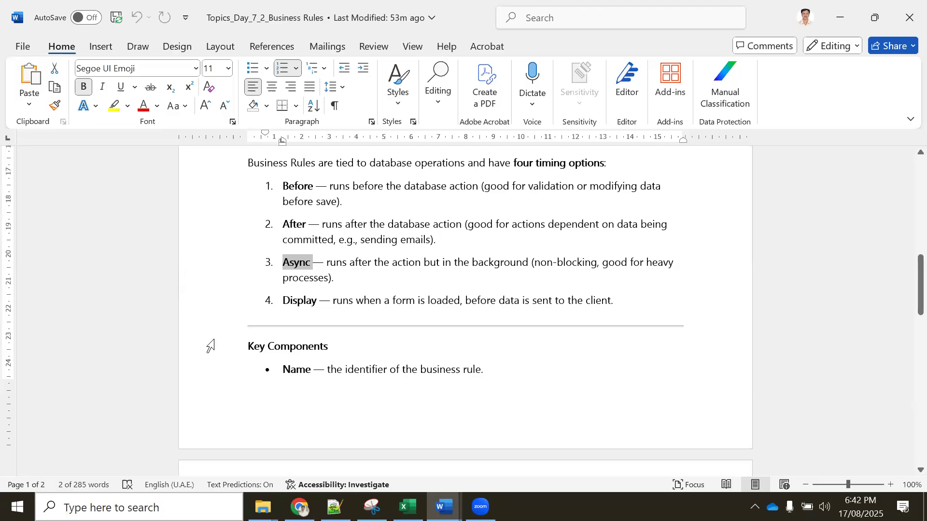
pyautogui.doubleClick(306, 301)
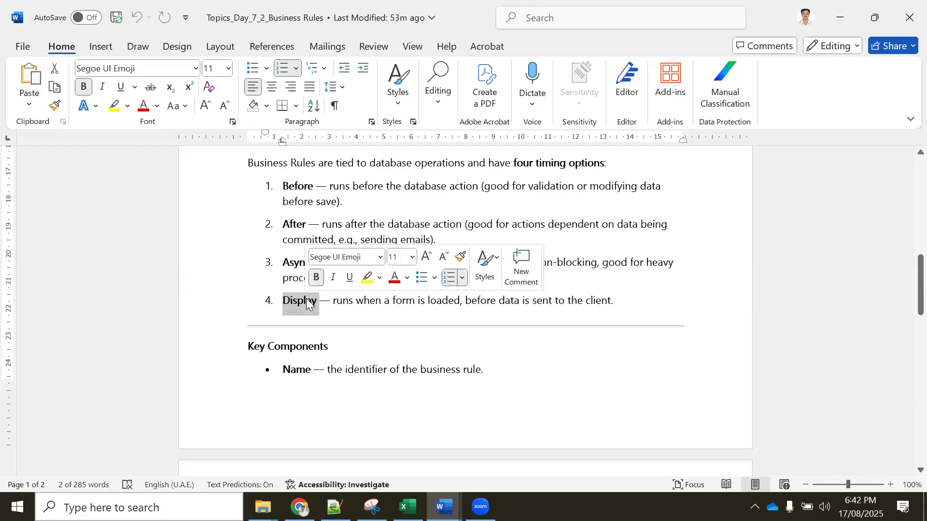
pyautogui.click(404, 303)
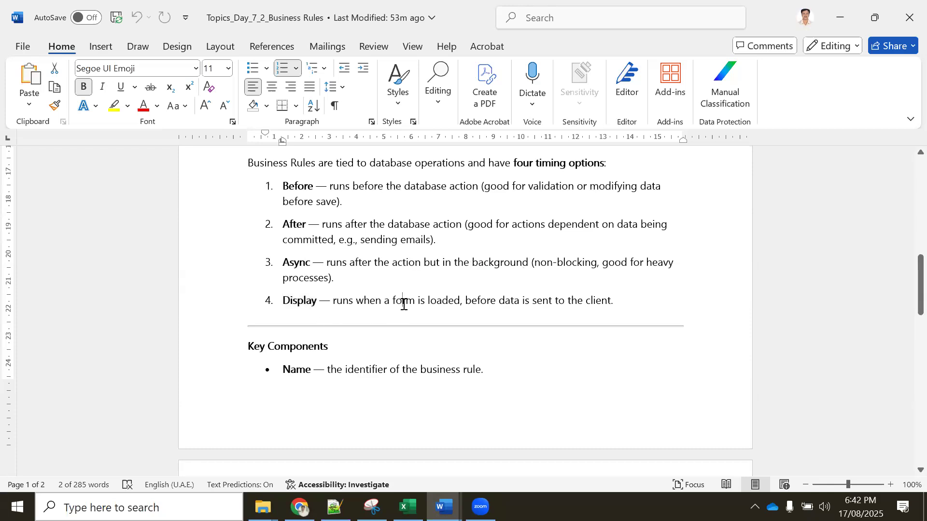
pyautogui.tripleClick(403, 303)
# Review the Key Components section, selecting text in the Script and Advanced view entries.
pyautogui.scroll(-2, 404, 303)
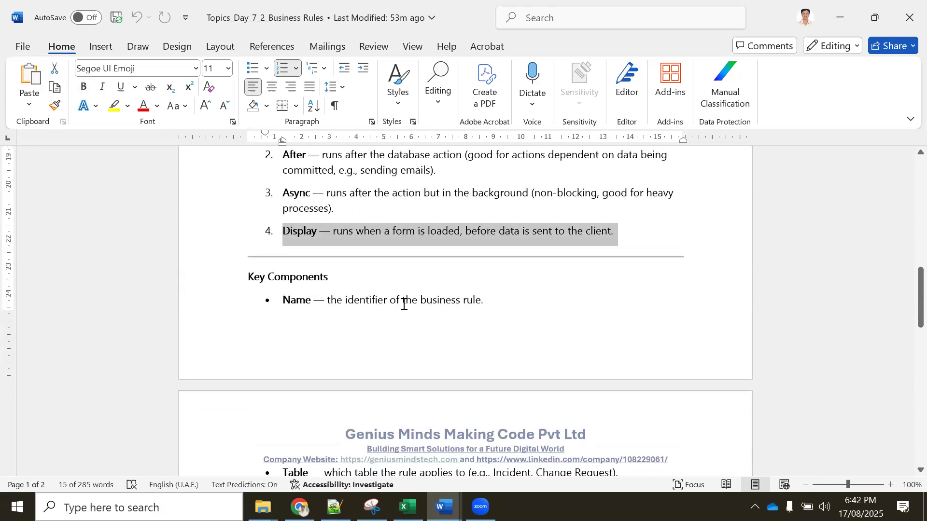
pyautogui.scroll(-2, 403, 304)
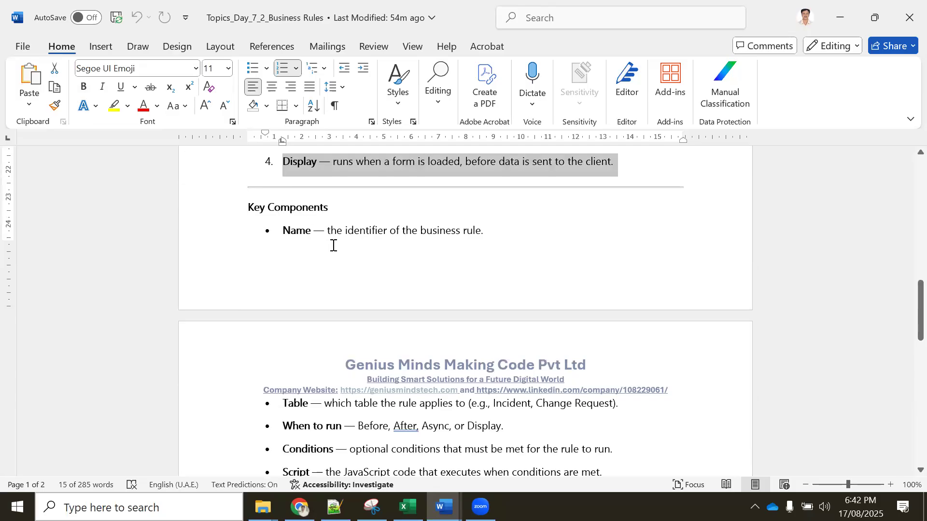
pyautogui.scroll(-1, 331, 251)
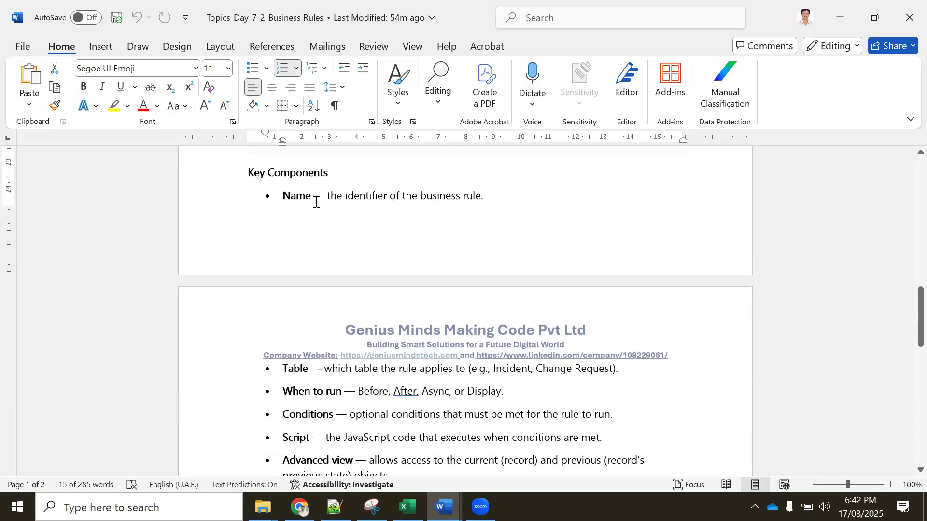
pyautogui.scroll(-1, 316, 202)
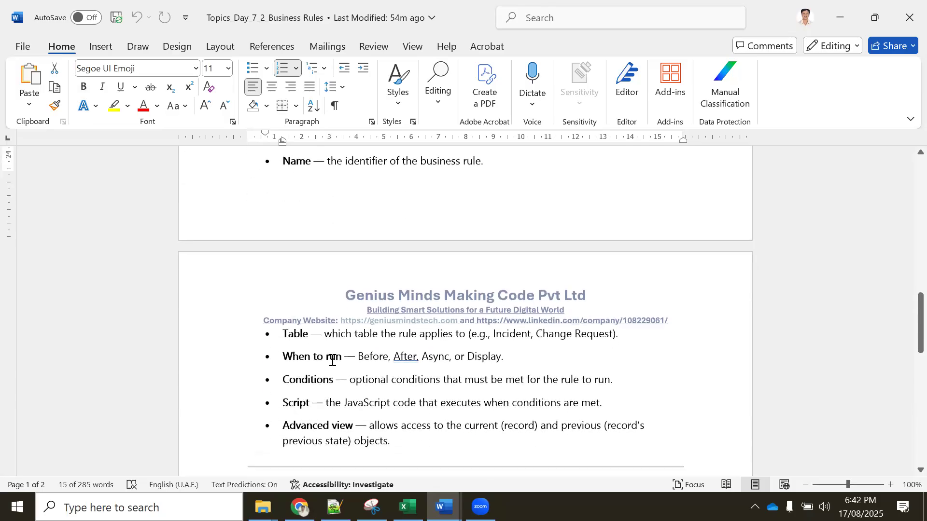
pyautogui.scroll(-3, 424, 352)
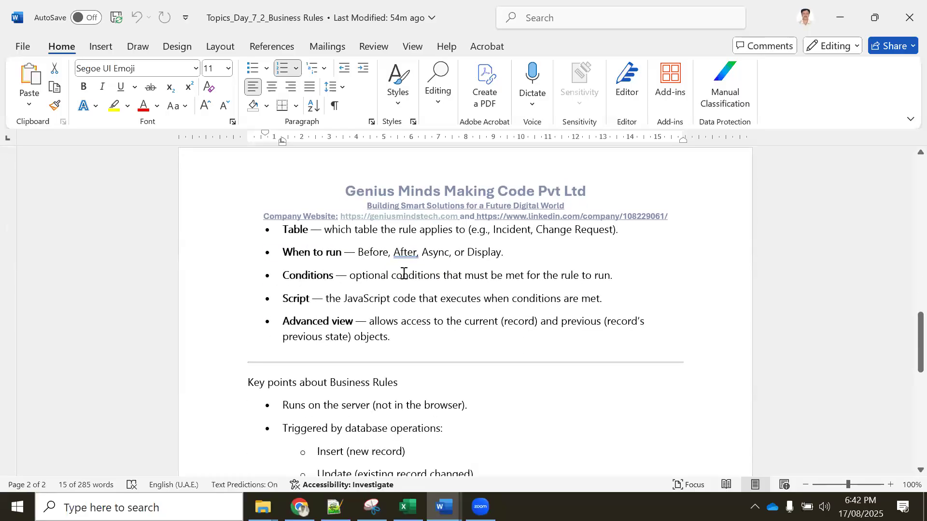
pyautogui.moveTo(288, 303); pyautogui.dragTo(385, 302)
pyautogui.doubleClick(308, 324)
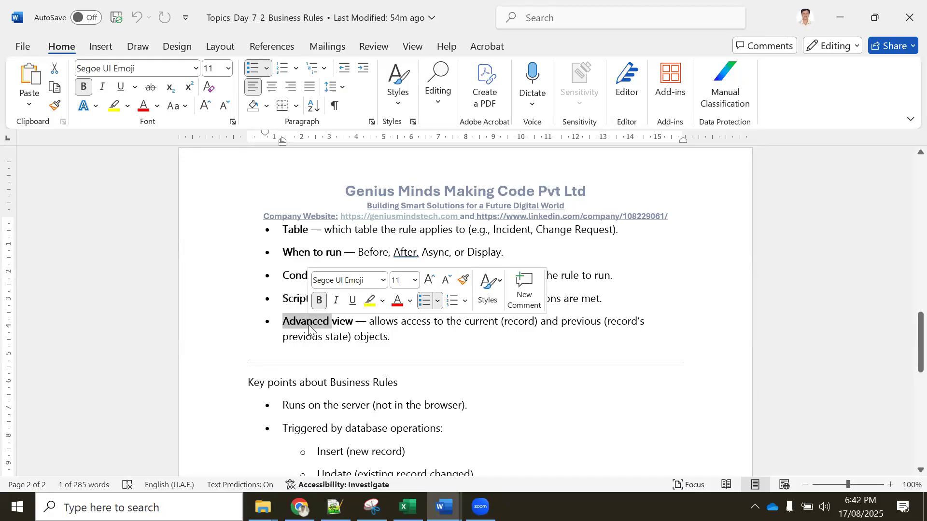
# Review the key points about business rules, selecting the Insert, Update, Delete and Query database operations that trigger them.
pyautogui.scroll(-3, 308, 325)
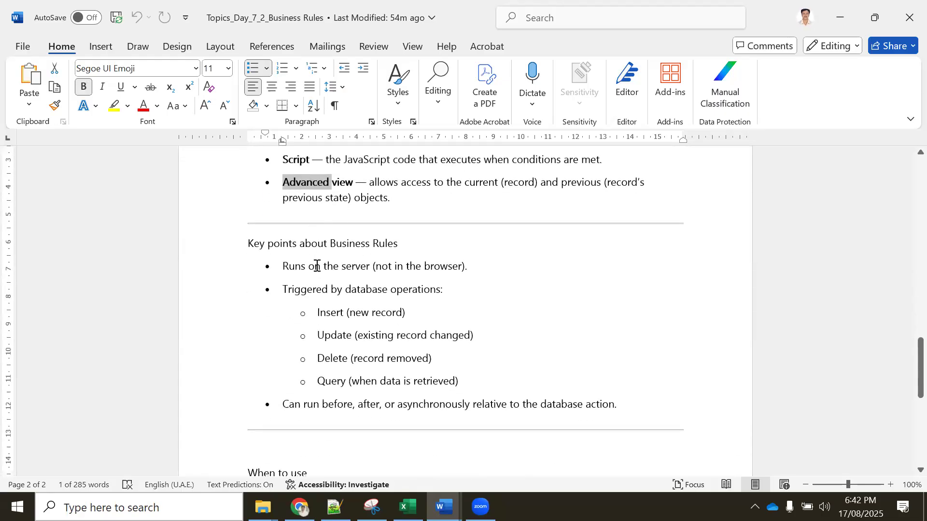
pyautogui.moveTo(328, 290); pyautogui.dragTo(395, 290)
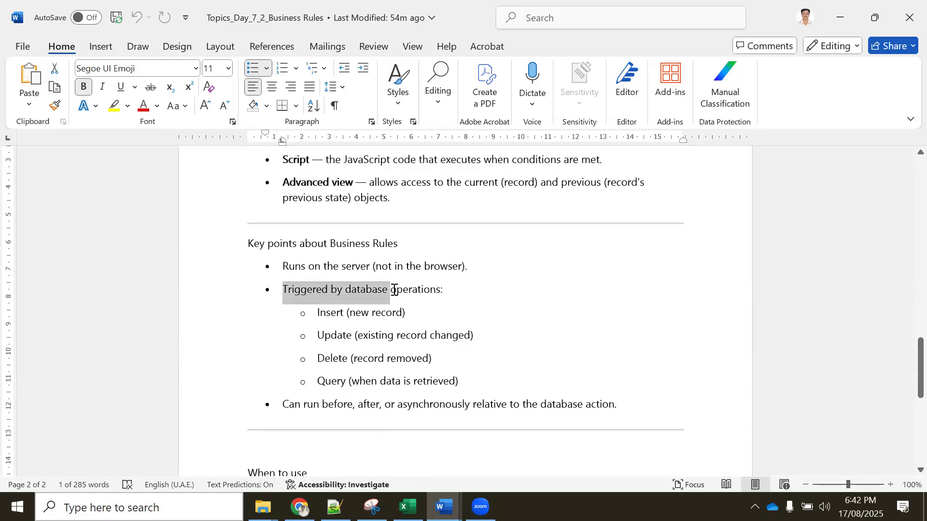
pyautogui.scroll(-1, 394, 290)
pyautogui.moveTo(317, 278); pyautogui.dragTo(393, 324)
pyautogui.moveTo(323, 345); pyautogui.dragTo(435, 344)
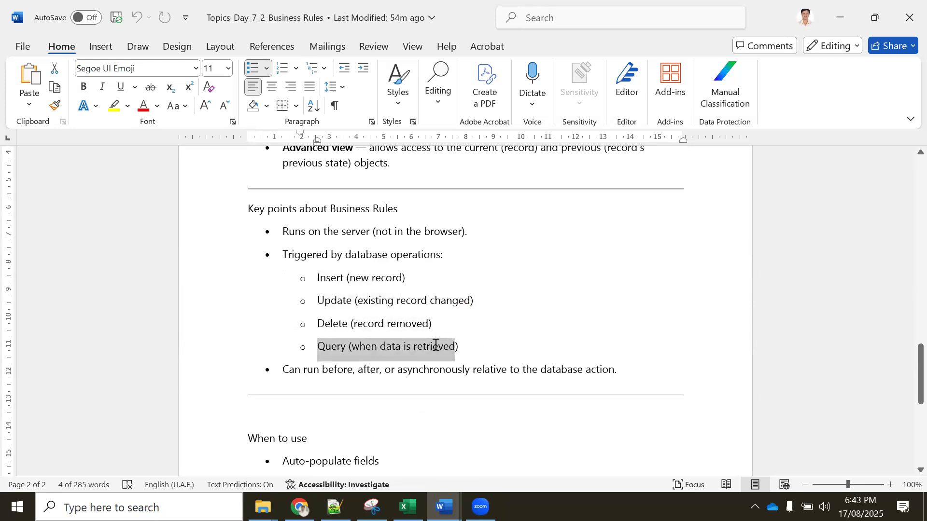
pyautogui.tripleClick(332, 324)
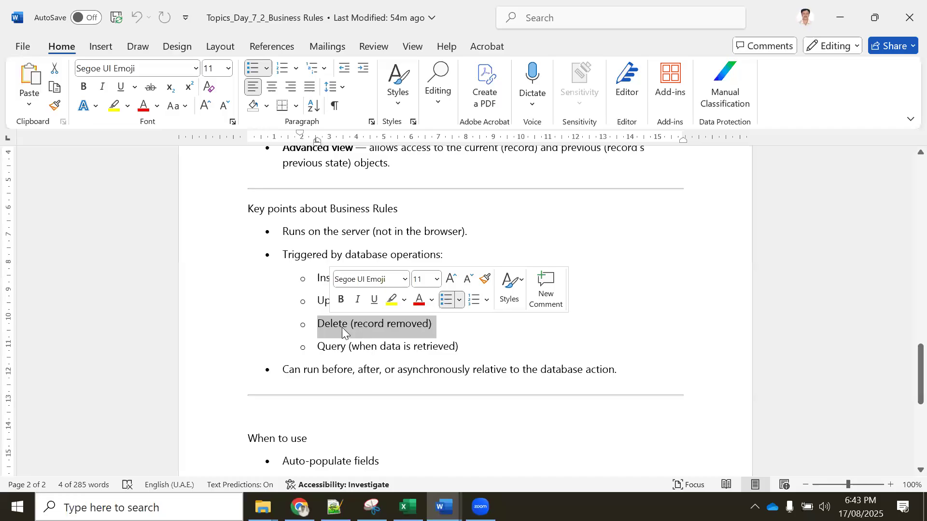
pyautogui.tripleClick(342, 327)
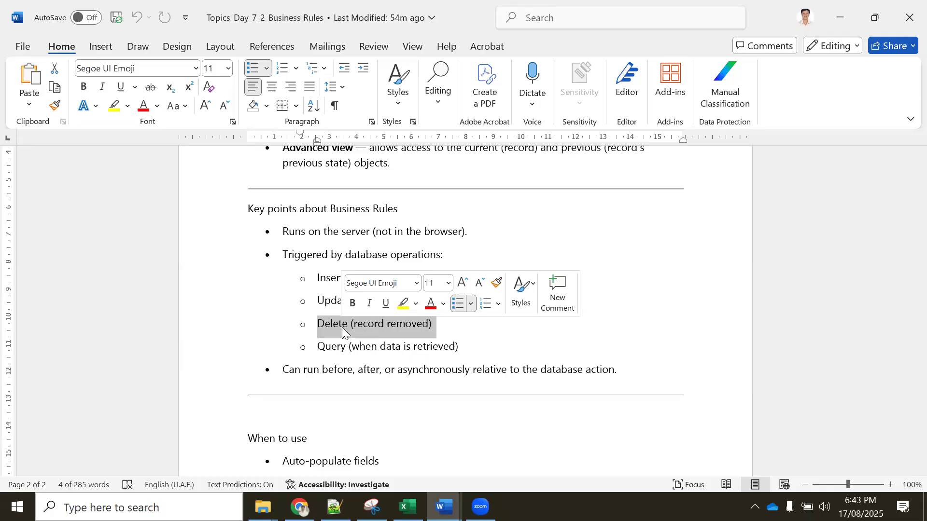
pyautogui.click(373, 335)
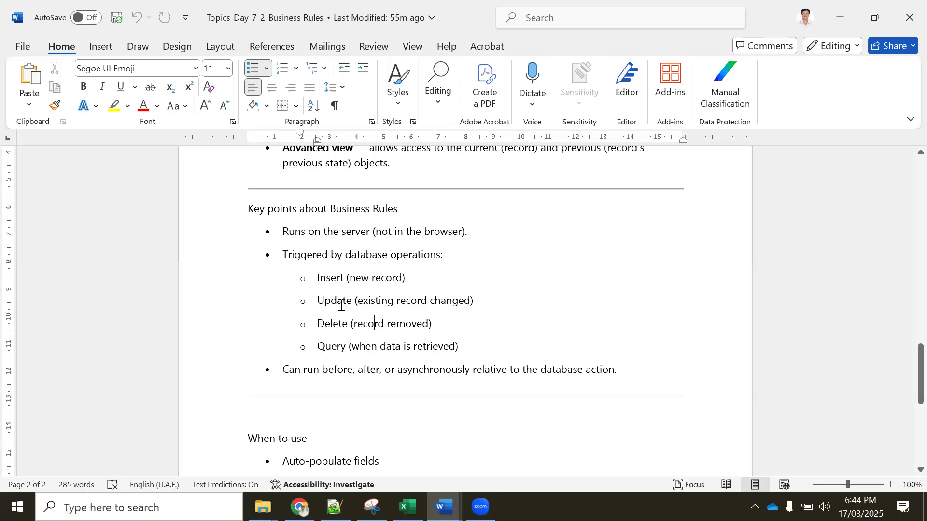
pyautogui.moveTo(330, 210); pyautogui.dragTo(410, 207)
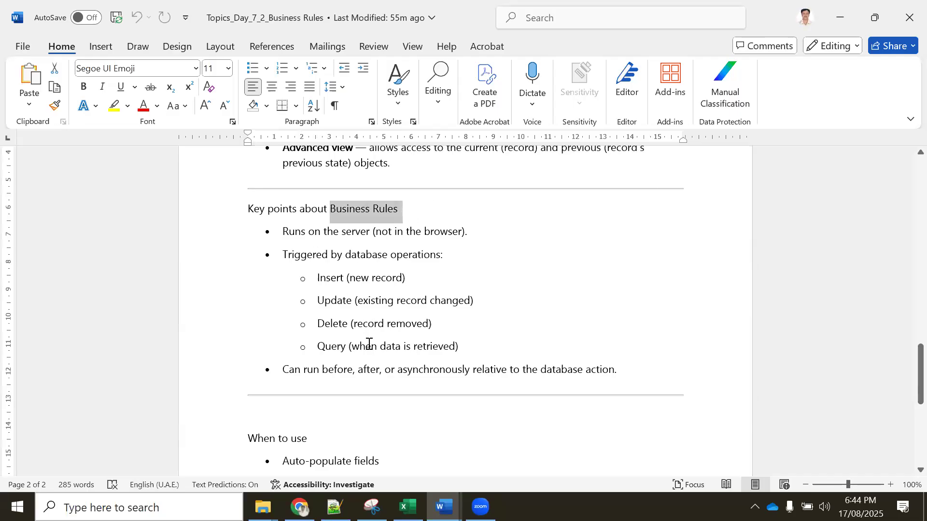
# Review the When to use section, selecting each use case from auto-populating fields to sending notifications or integrating systems.
pyautogui.scroll(-3, 369, 343)
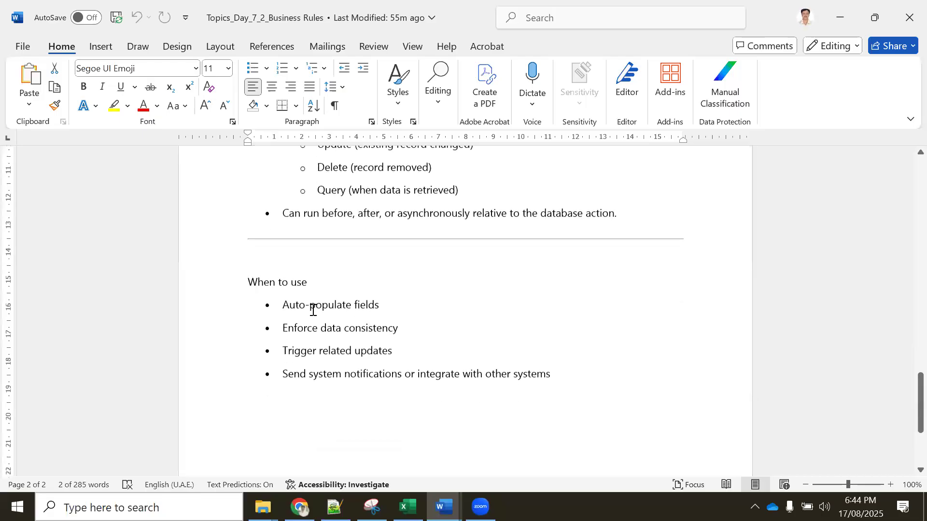
pyautogui.moveTo(296, 288); pyautogui.dragTo(384, 288)
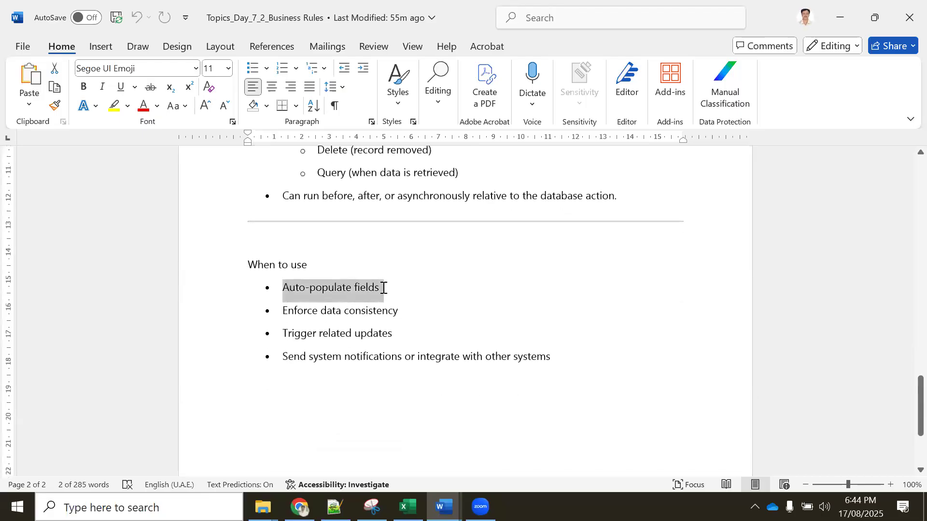
pyautogui.tripleClick(393, 311)
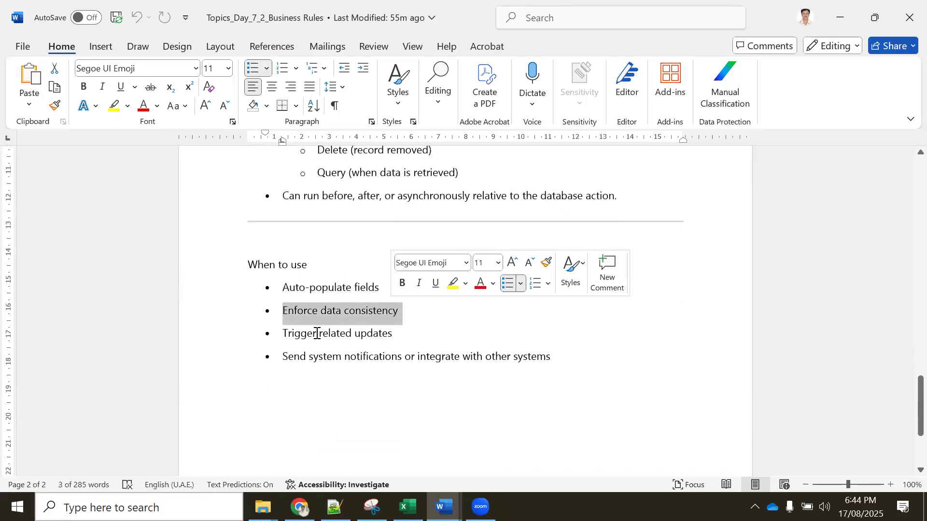
pyautogui.tripleClick(386, 333)
pyautogui.moveTo(297, 360); pyautogui.dragTo(554, 355)
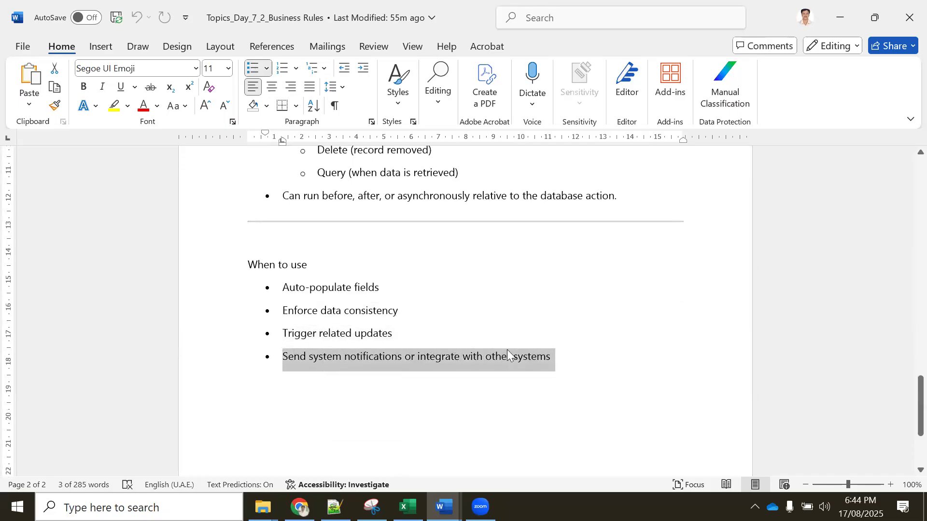
pyautogui.click(388, 311)
pyautogui.moveTo(289, 359); pyautogui.dragTo(557, 356)
# Finish viewing the Topics_Day_7_2_Business Rules document and close it.
pyautogui.scroll(-3, 369, 337)
pyautogui.scroll(8, 370, 337)
pyautogui.click(906, 18)
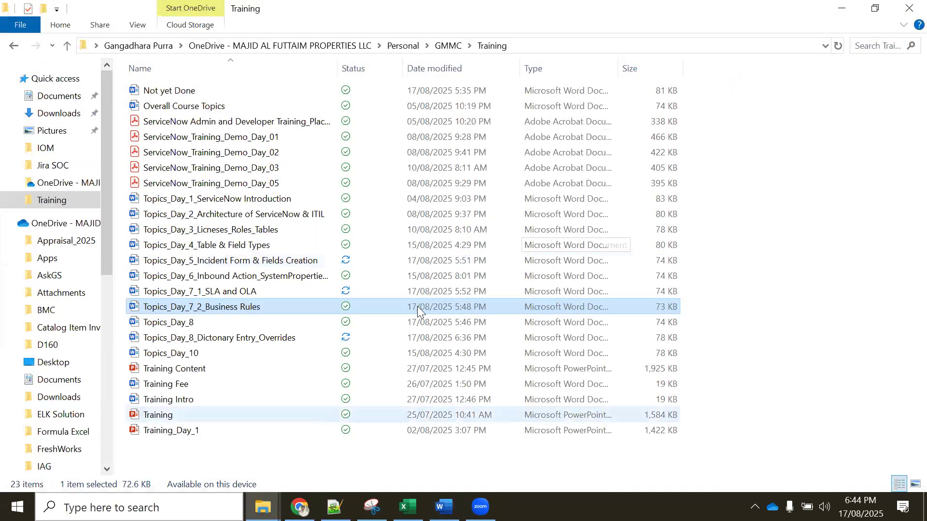
# Switch to ServiceNow in the browser and show the dictionary entries in the Incidents configuration.
pyautogui.hotkey('alt', 'Tab')
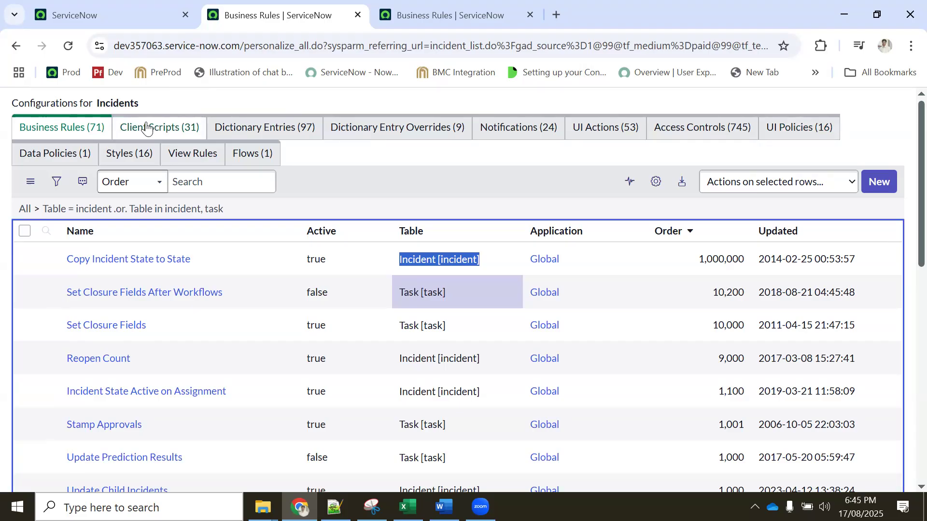
pyautogui.click(247, 134)
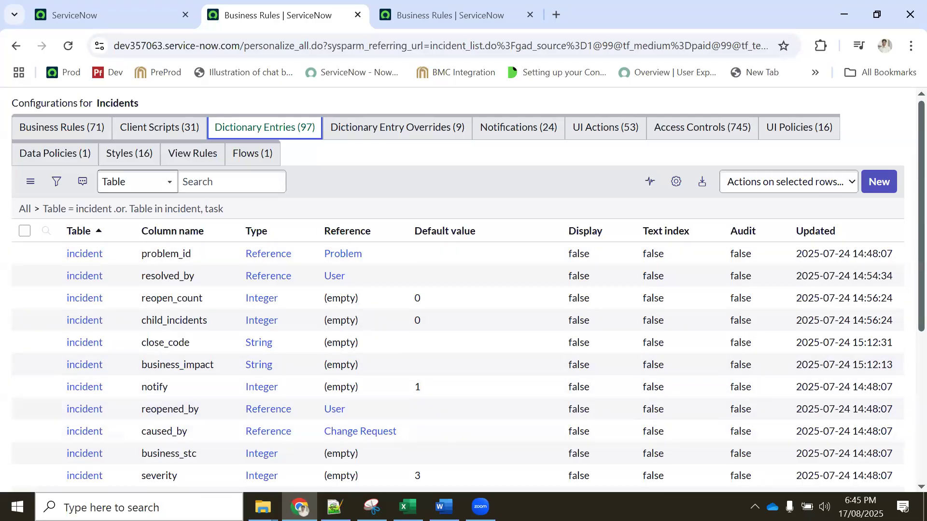
# Switch to the Topics_Day_8_Dictonary Entry_Overrides document and review the section explaining what a dictionary entry is.
pyautogui.hotkey('alt', 'Tab')
pyautogui.scroll(-4, 389, 362)
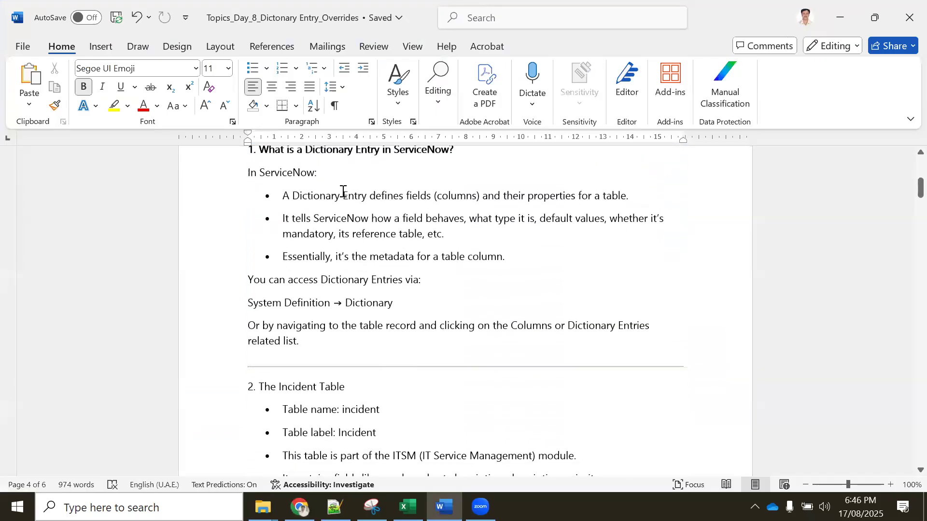
pyautogui.scroll(1, 336, 208)
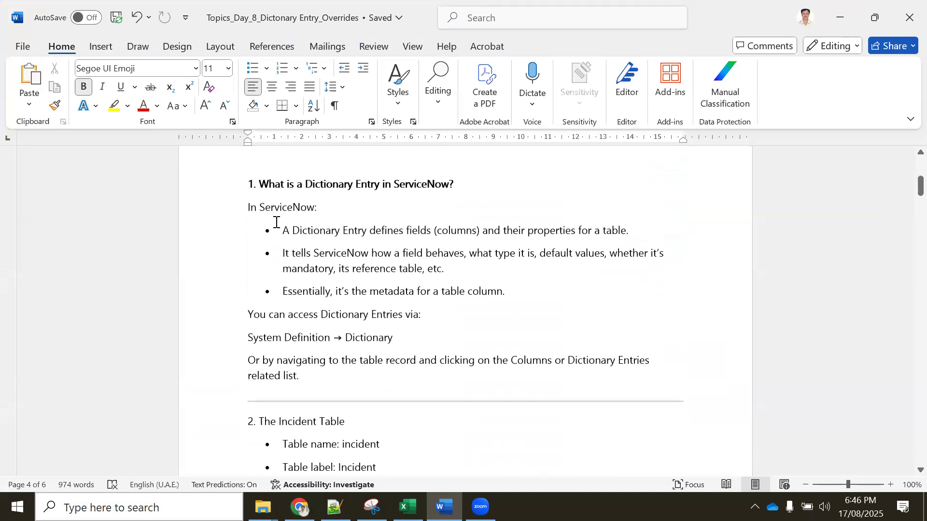
pyautogui.click(341, 215)
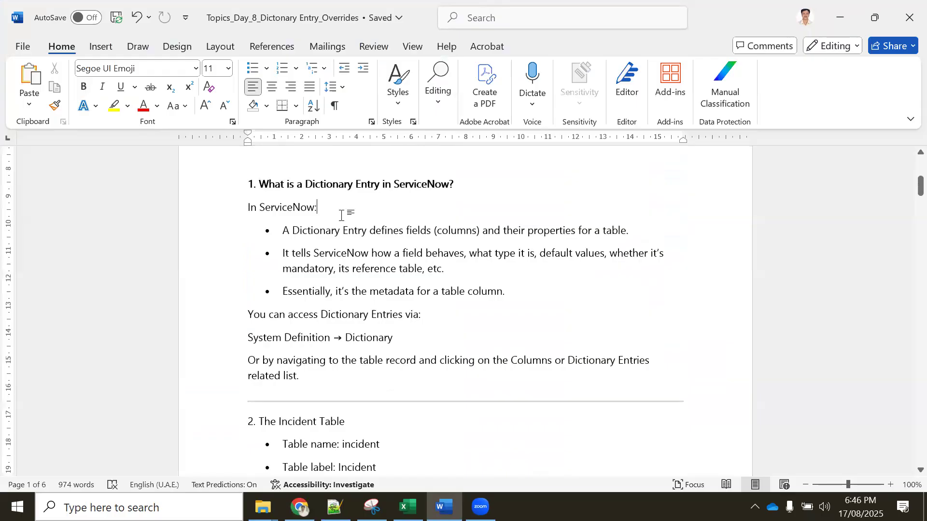
# Return to ServiceNow, open the filtered incident dictionary entries list in a separate browser tab, and review its columns, types and references.
pyautogui.click(299, 507)
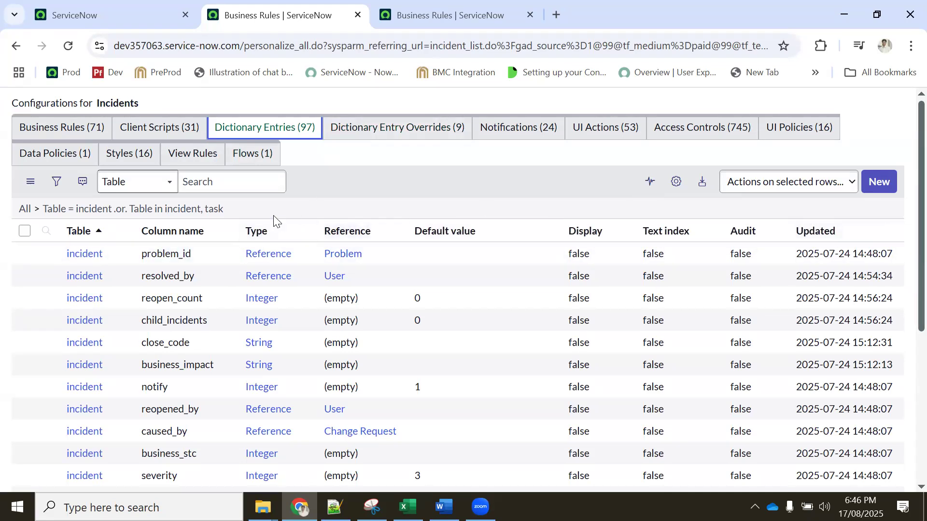
pyautogui.rightClick(144, 213)
pyautogui.click(180, 226)
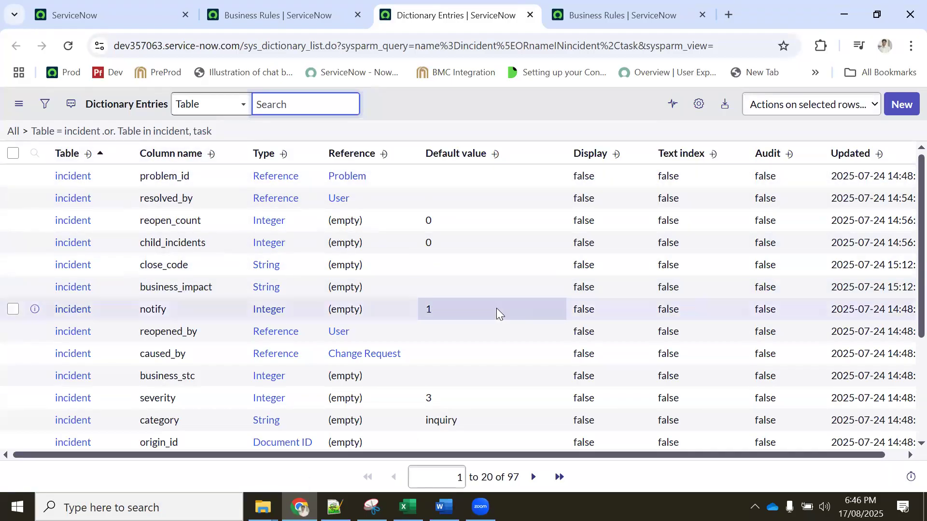
pyautogui.scroll(-3, 496, 309)
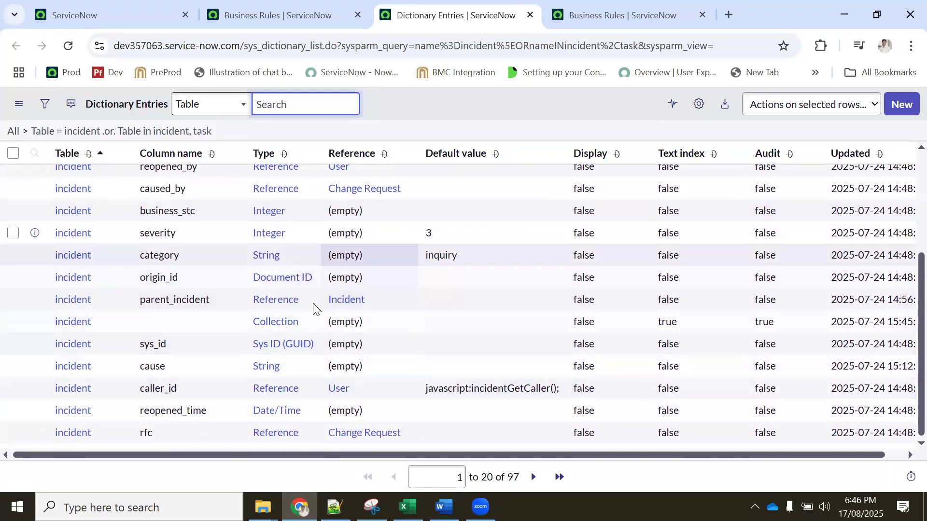
pyautogui.scroll(3, 67, 198)
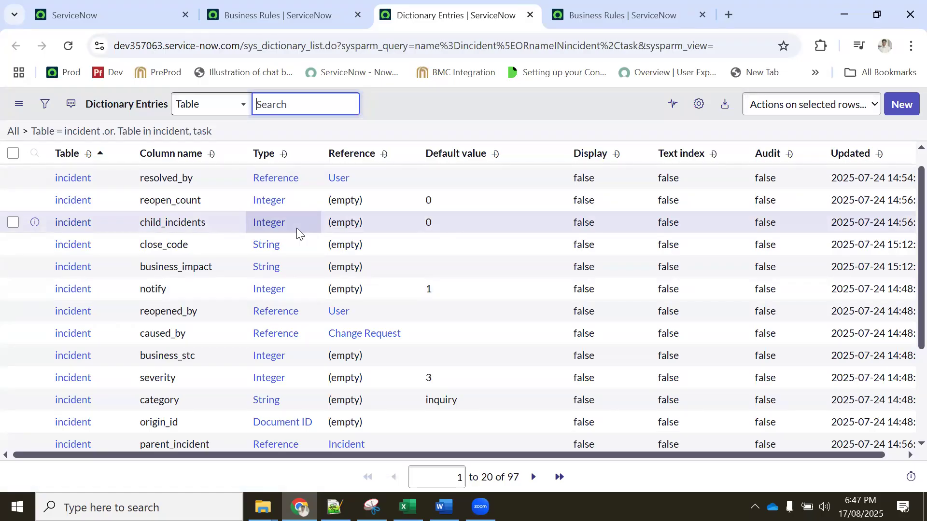
pyautogui.scroll(1, 296, 228)
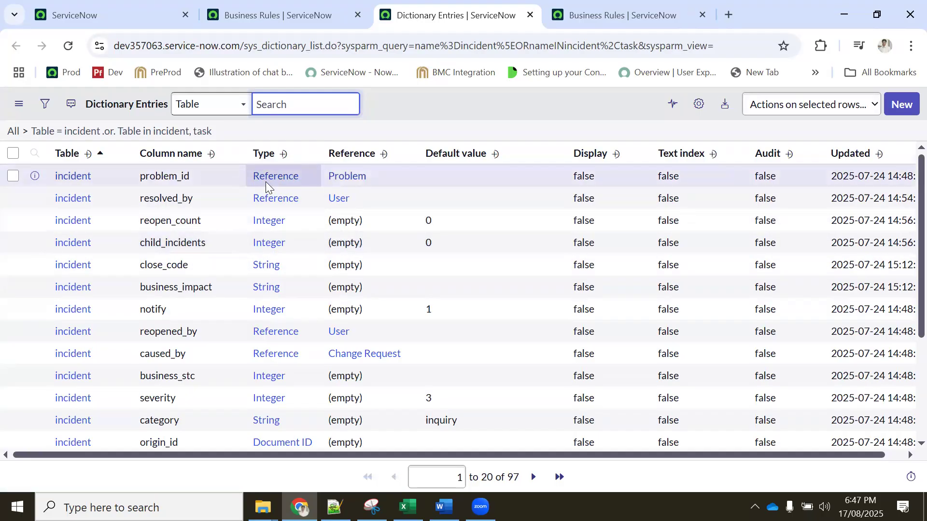
pyautogui.scroll(-1, 274, 354)
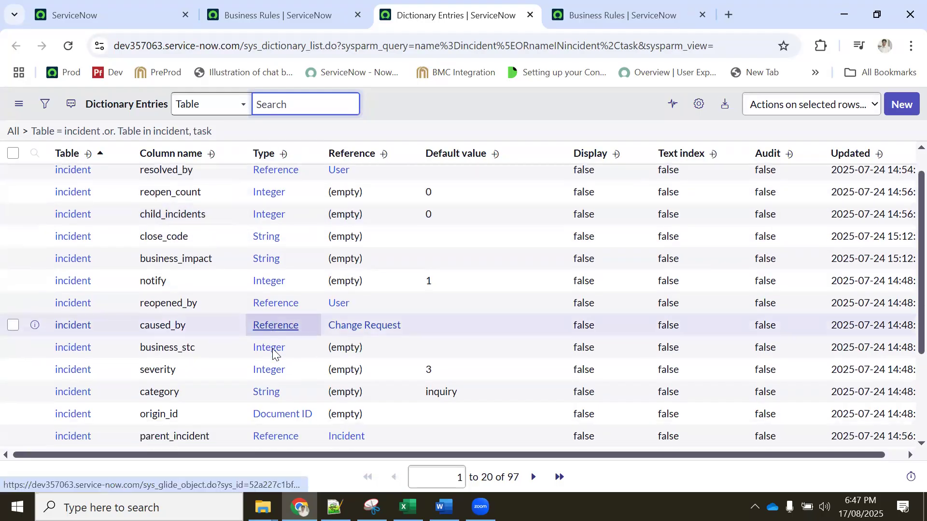
pyautogui.scroll(-3, 274, 354)
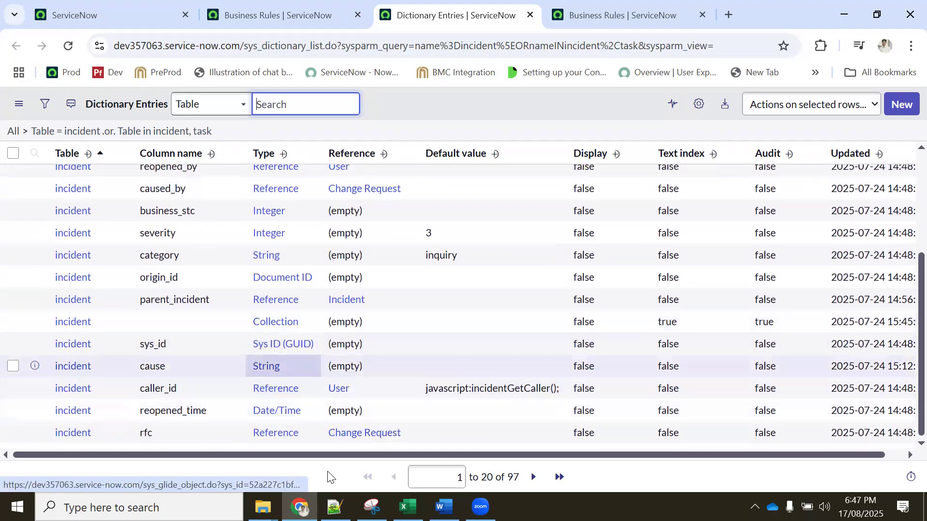
# Close the duplicate Training folder window and open the Topics_Day_4_Table & Field Types document from the remaining one.
pyautogui.click(262, 507)
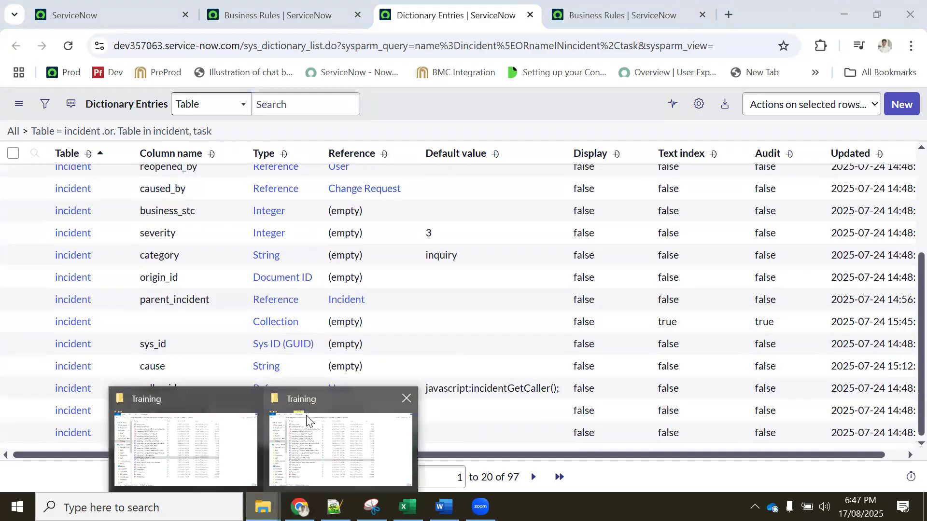
pyautogui.click(406, 399)
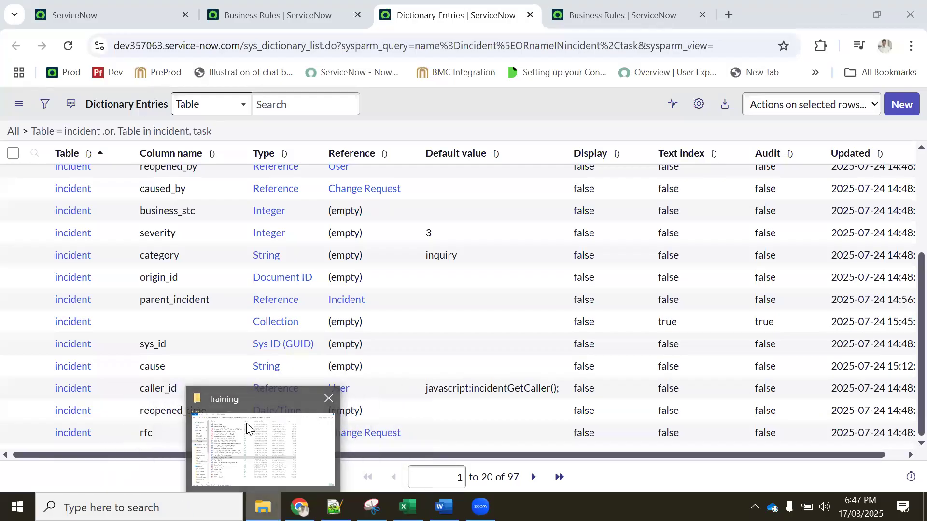
pyautogui.click(247, 428)
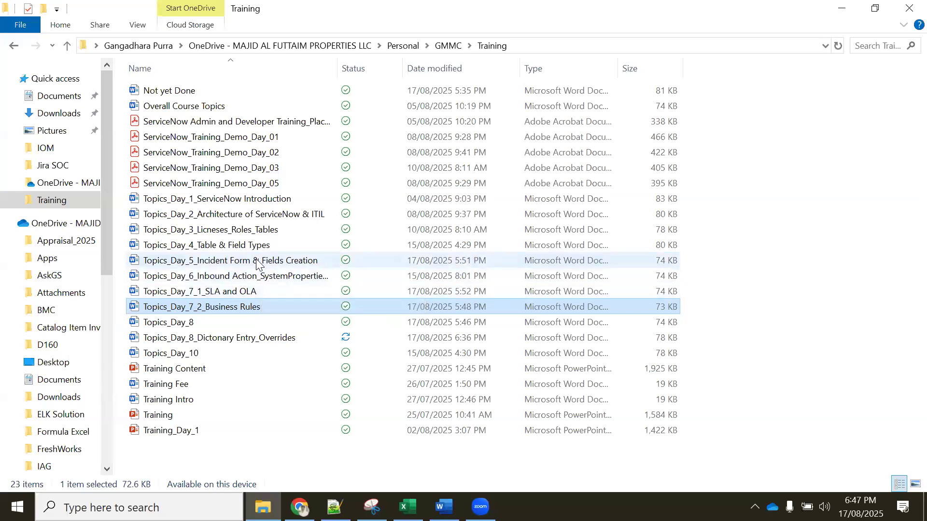
pyautogui.doubleClick(242, 246)
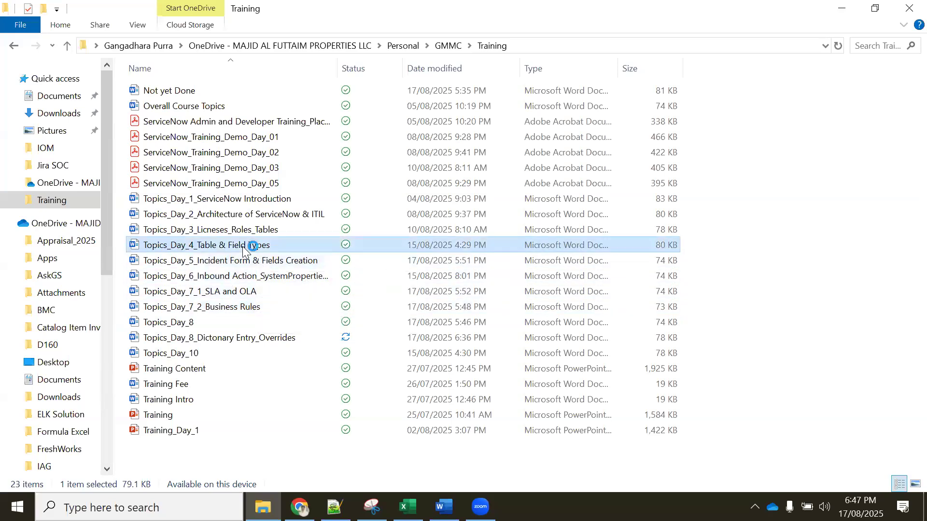
# Review the ServiceNow Field Types table, including each field type's description and example usage in Incident.
pyautogui.scroll(-10, 484, 204)
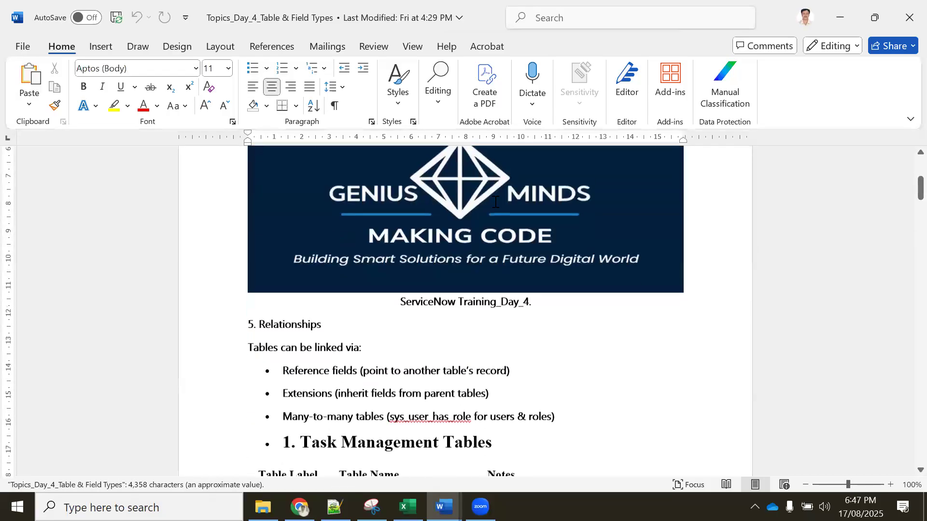
pyautogui.scroll(-20, 496, 202)
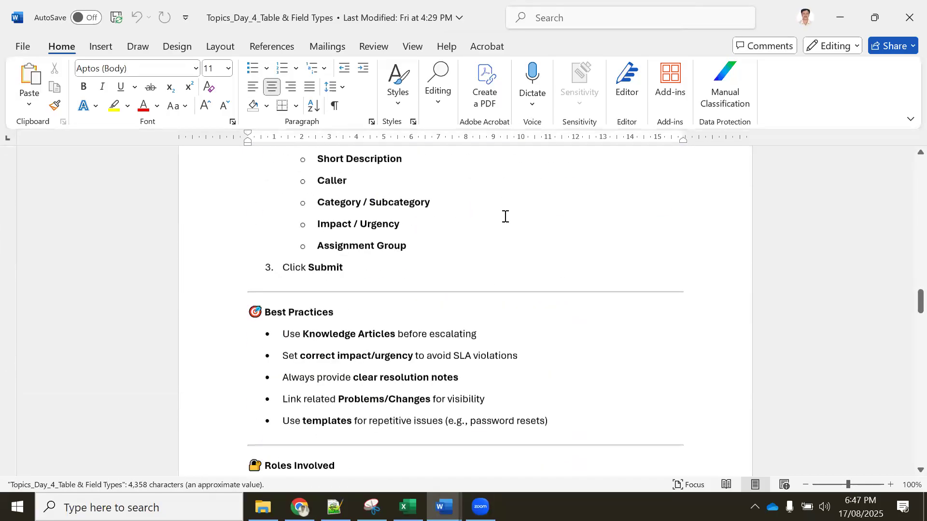
pyautogui.scroll(-15, 505, 217)
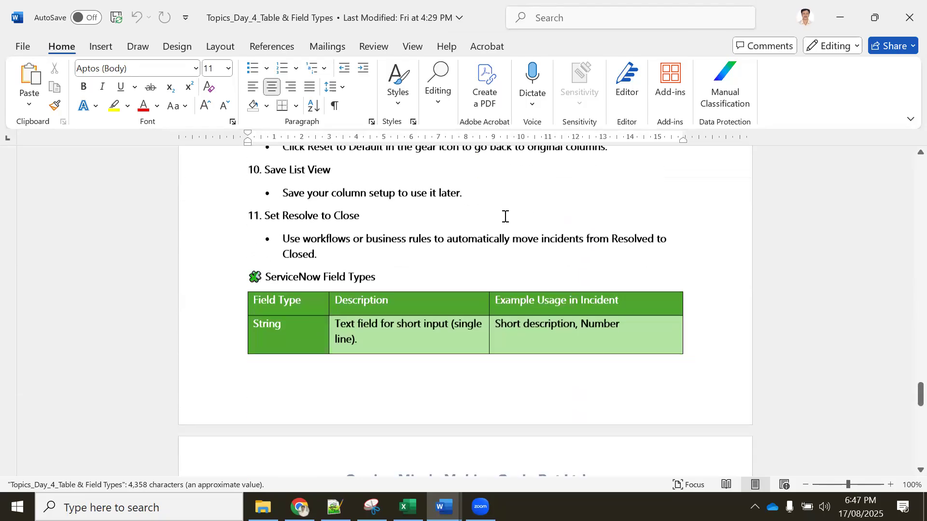
pyautogui.scroll(4, 492, 242)
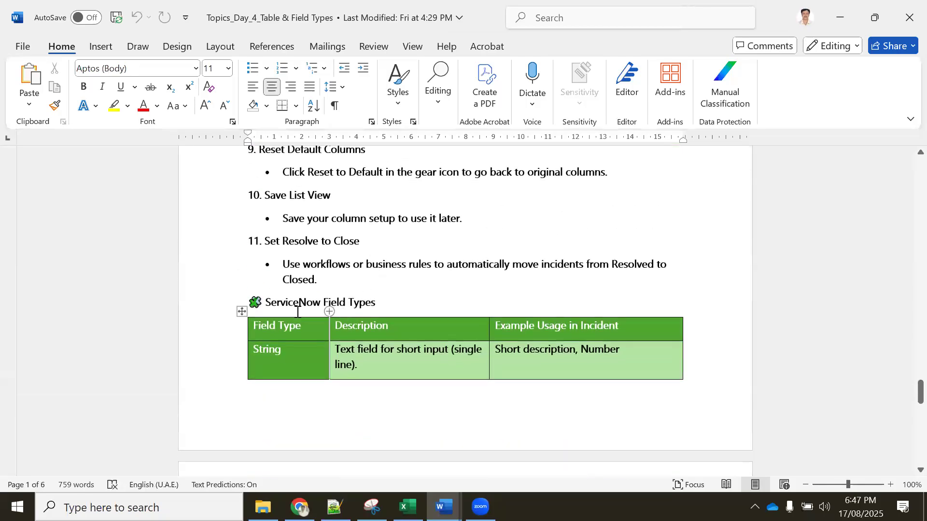
pyautogui.scroll(-2, 328, 297)
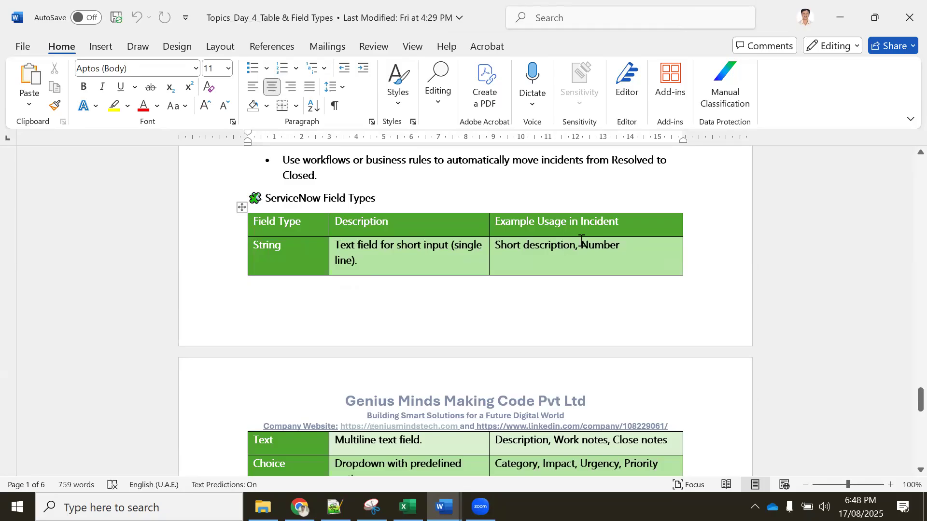
pyautogui.scroll(-3, 311, 252)
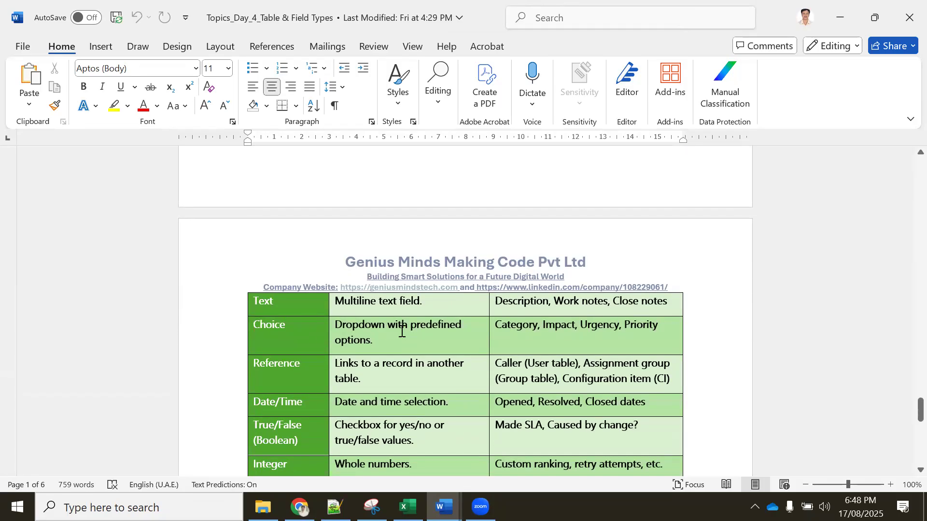
pyautogui.scroll(-2, 401, 332)
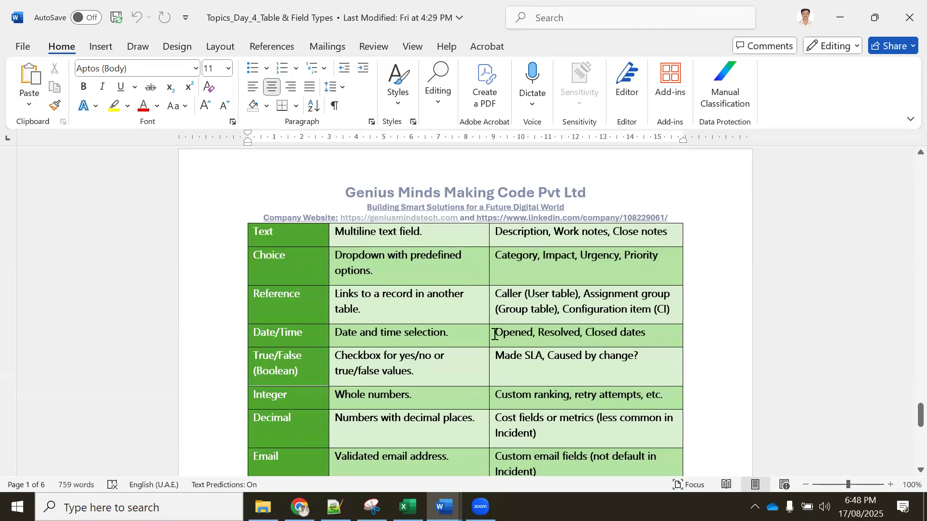
pyautogui.scroll(-2, 296, 311)
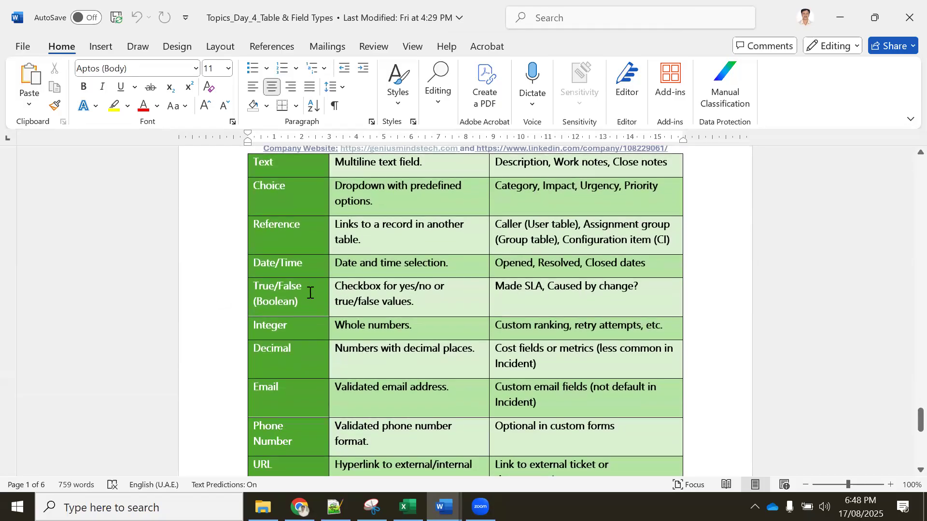
pyautogui.scroll(-7, 310, 293)
pyautogui.scroll(7, 299, 323)
# Minimize both Word documents and the Training folder, and review the types and references in the incident dictionary entries list.
pyautogui.click(841, 22)
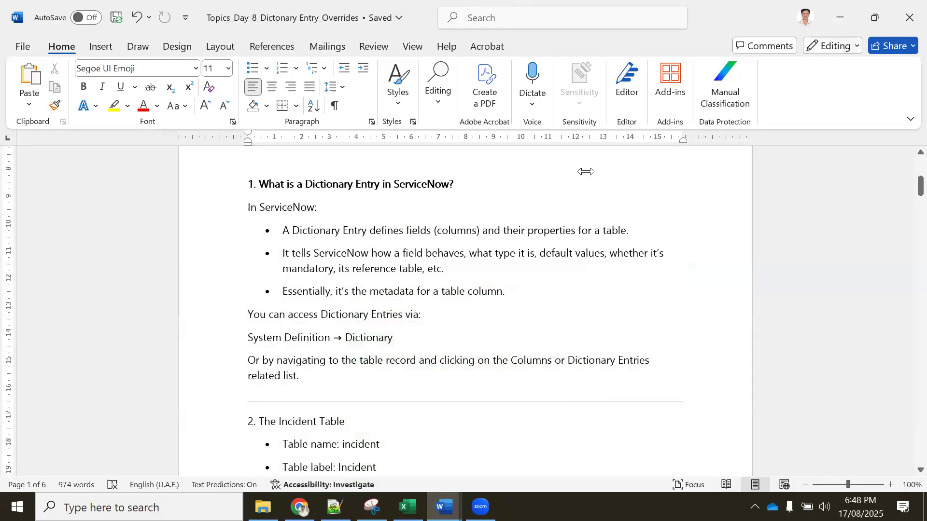
pyautogui.click(841, 18)
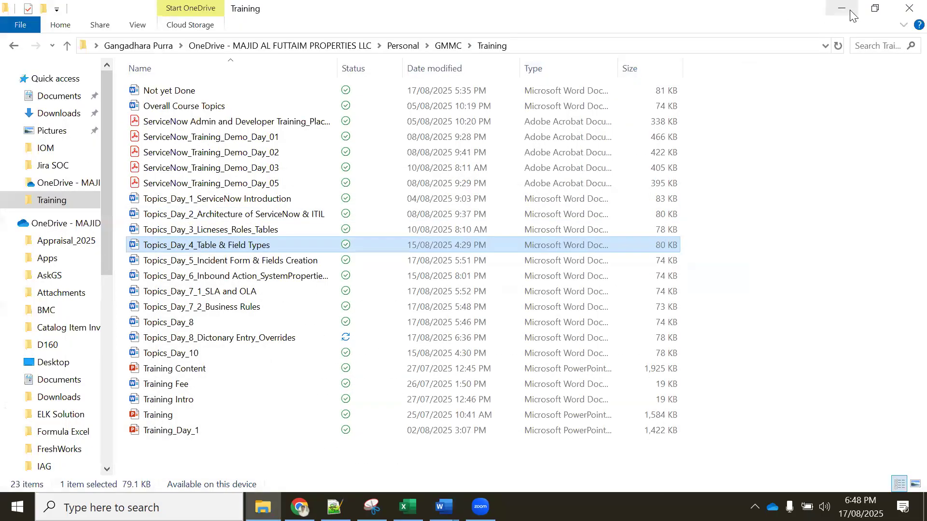
pyautogui.click(842, 9)
pyautogui.scroll(3, 295, 261)
pyautogui.scroll(1, 290, 251)
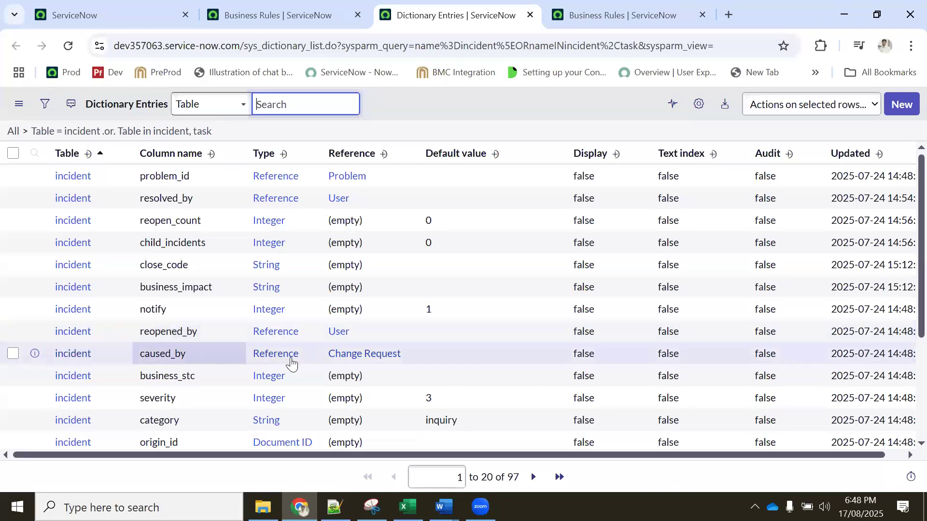
pyautogui.scroll(-3, 413, 352)
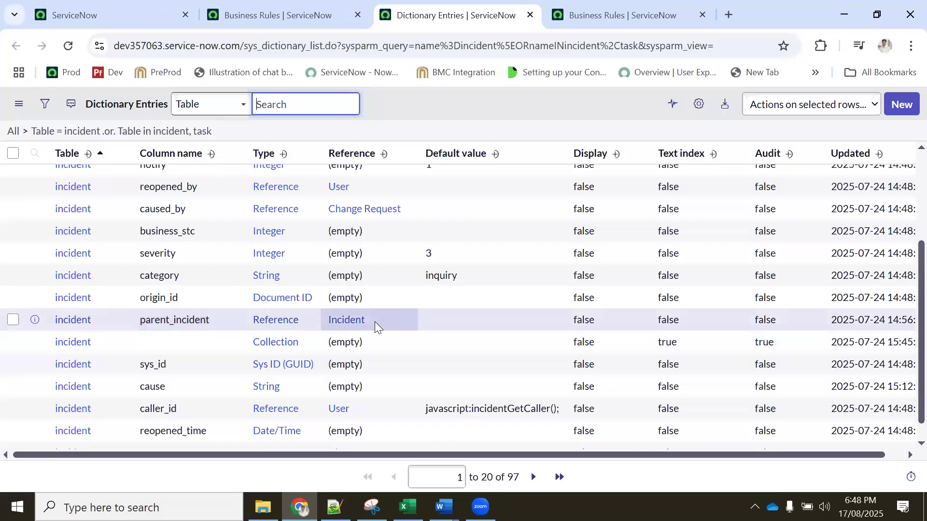
pyautogui.scroll(-1, 395, 321)
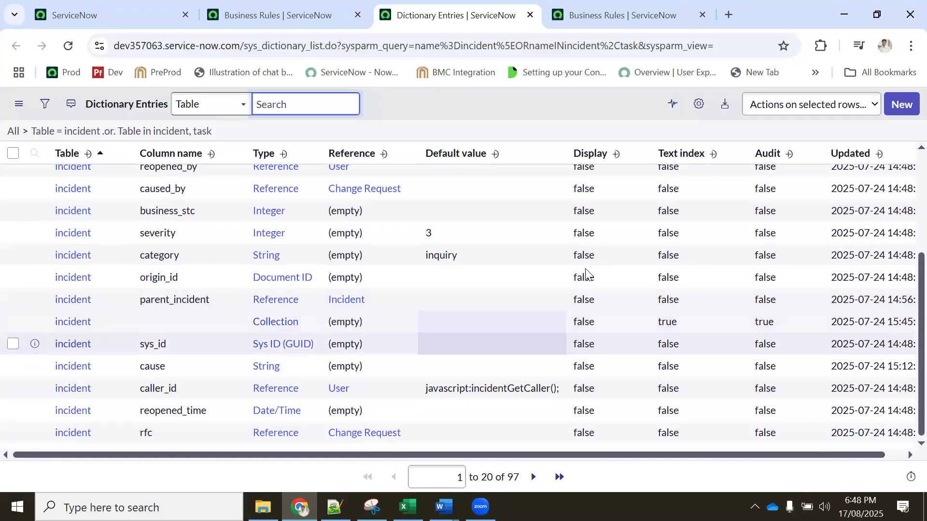
pyautogui.click(613, 19)
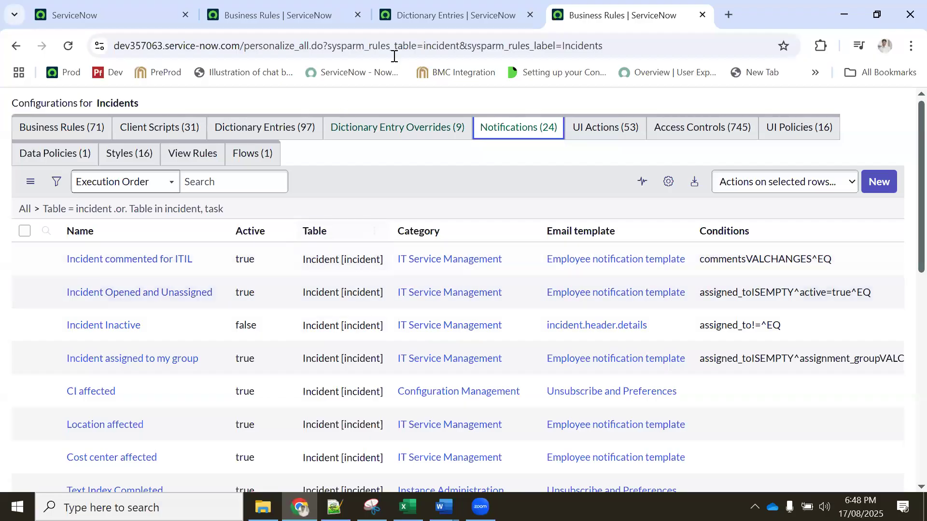
pyautogui.scroll(-1, 271, 334)
pyautogui.scroll(1, 403, 201)
pyautogui.click(480, 6)
# Group the incident dictionary entries by Type and review the resulting type groups.
pyautogui.scroll(3, 289, 319)
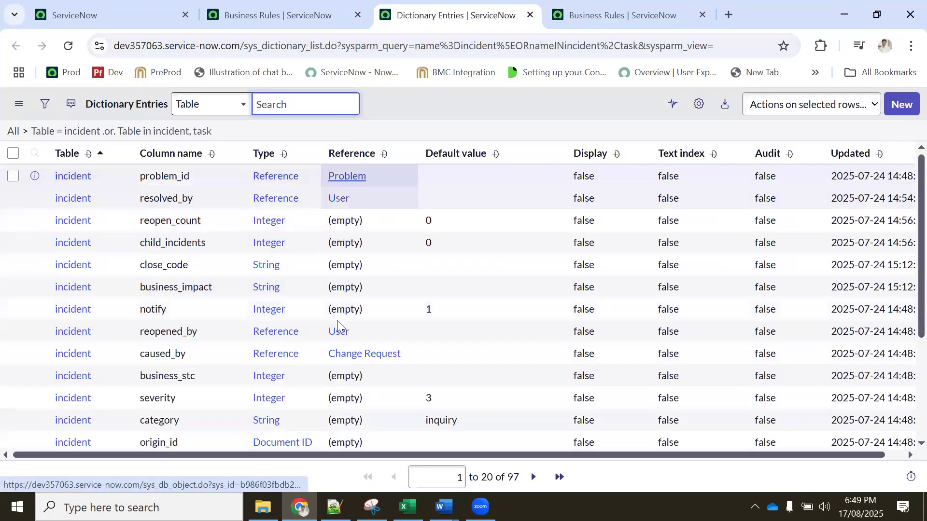
pyautogui.scroll(-1, 338, 329)
pyautogui.scroll(-2, 337, 331)
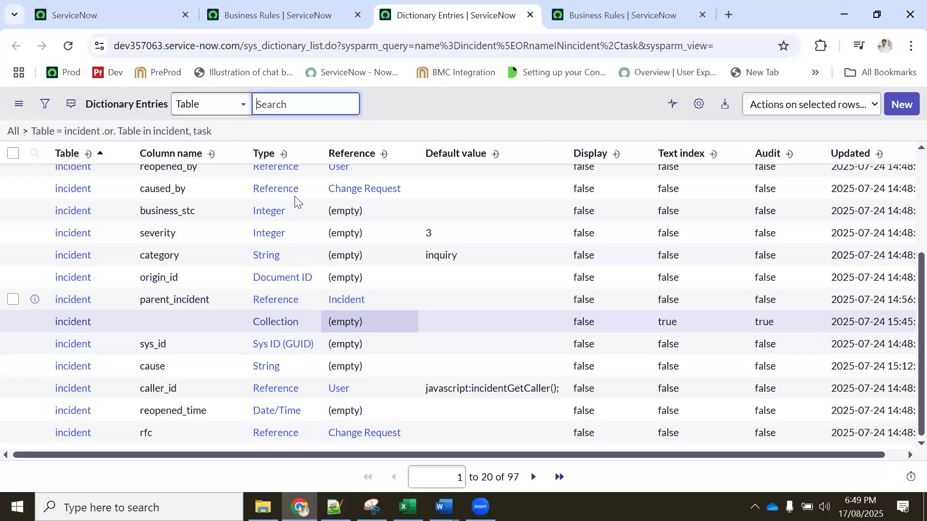
pyautogui.rightClick(306, 153)
pyautogui.click(354, 215)
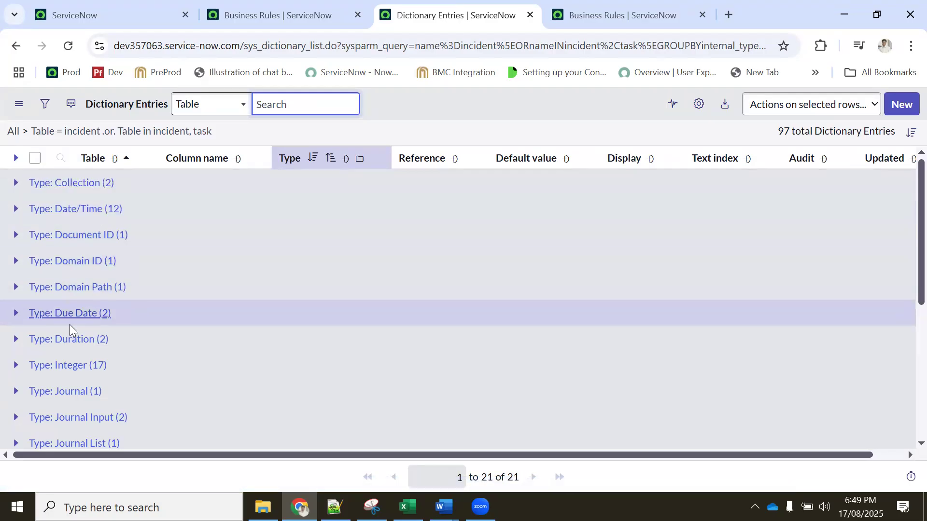
pyautogui.scroll(-1, 129, 313)
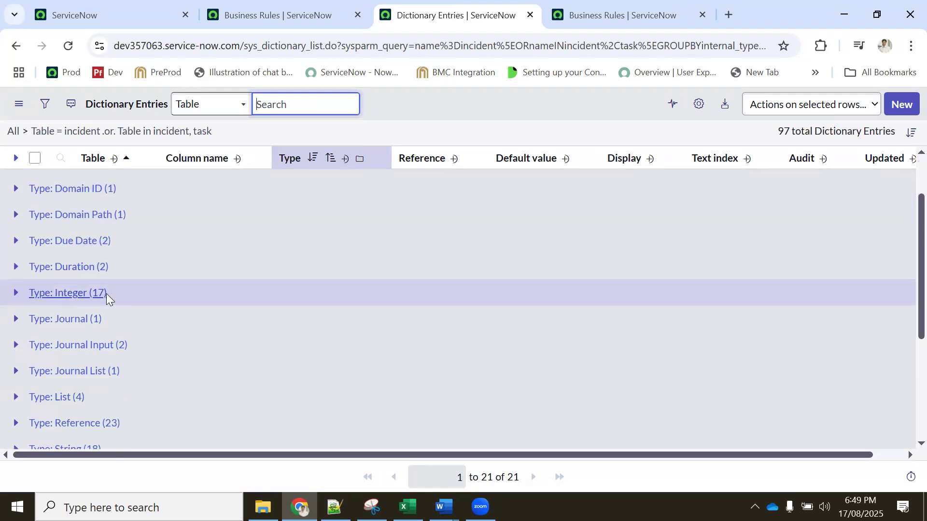
pyautogui.scroll(-2, 132, 341)
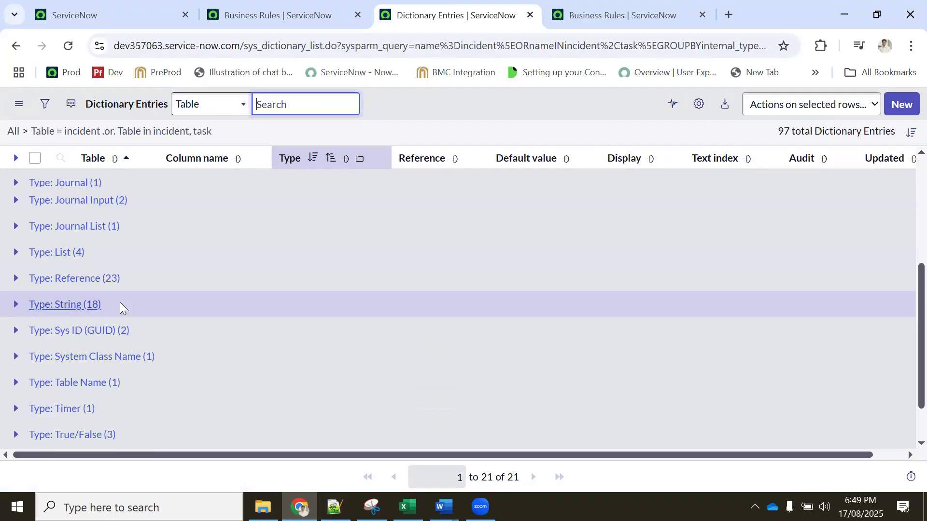
# Ungroup the incident dictionary entries list and start a new dictionary entry for the Incident table.
pyautogui.scroll(-1, 120, 302)
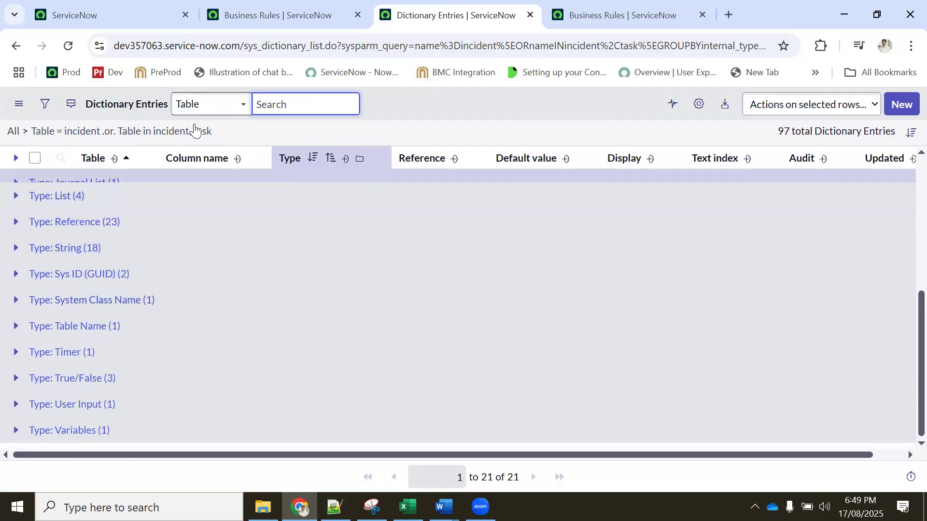
pyautogui.click(376, 158)
pyautogui.click(393, 201)
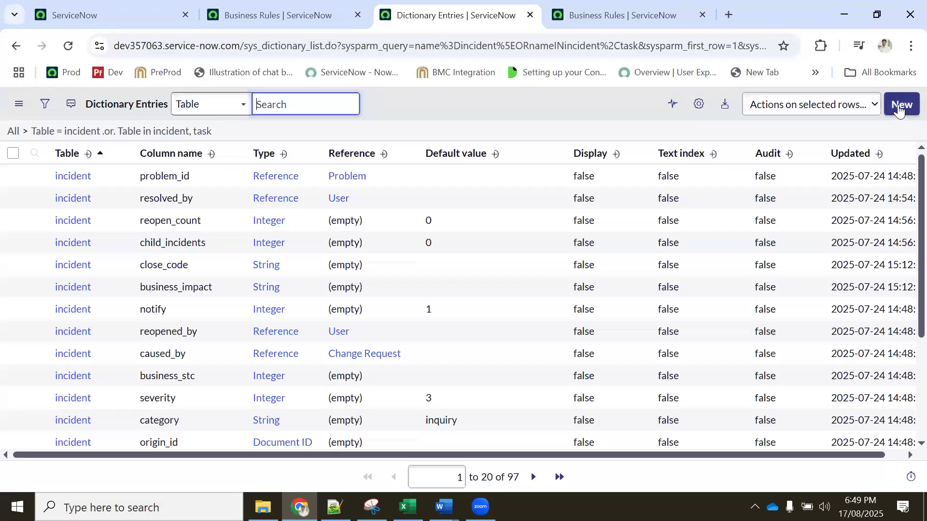
pyautogui.click(899, 110)
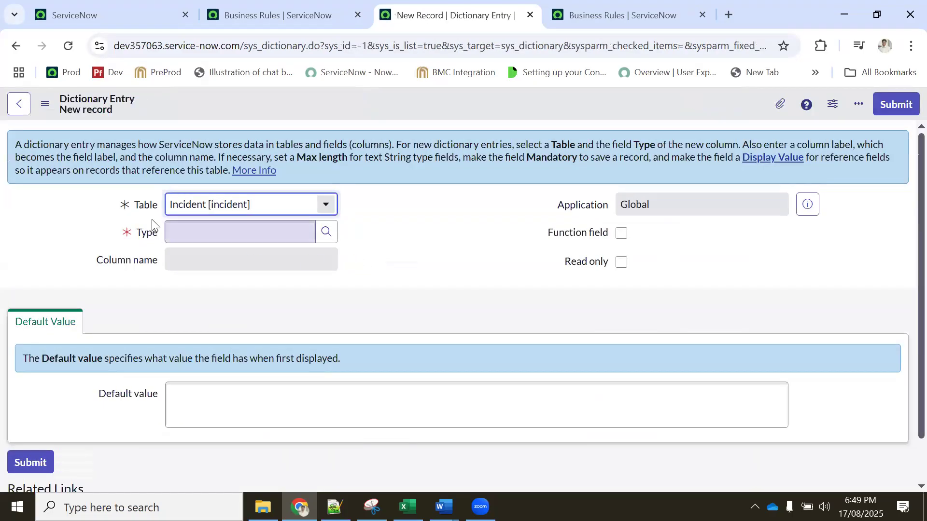
pyautogui.click(198, 231)
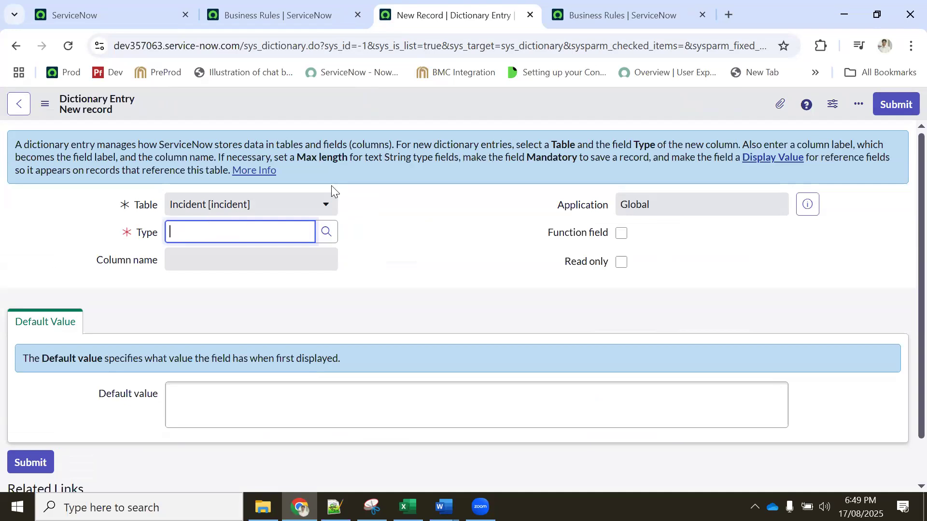
# Switch to the Incidents configurations page and review the column types in its Dictionary Entries list.
pyautogui.click(595, 15)
pyautogui.click(160, 128)
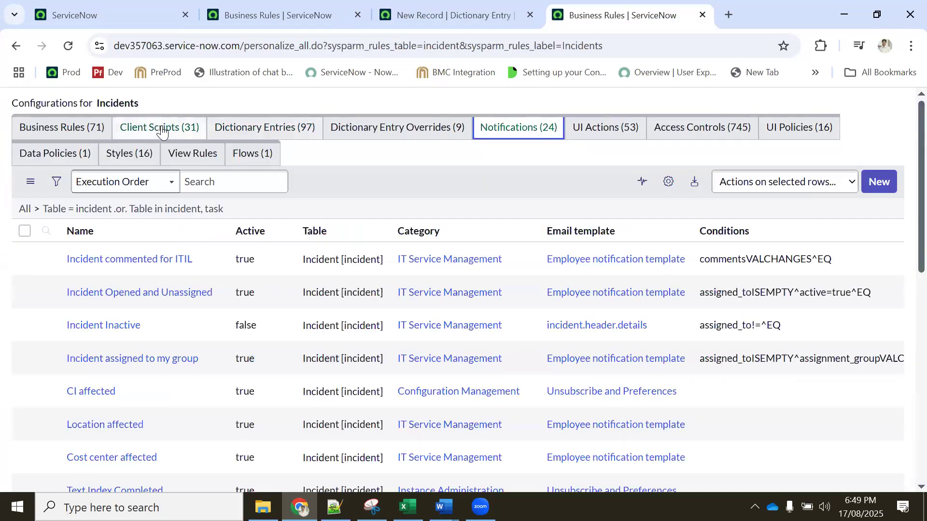
pyautogui.click(272, 129)
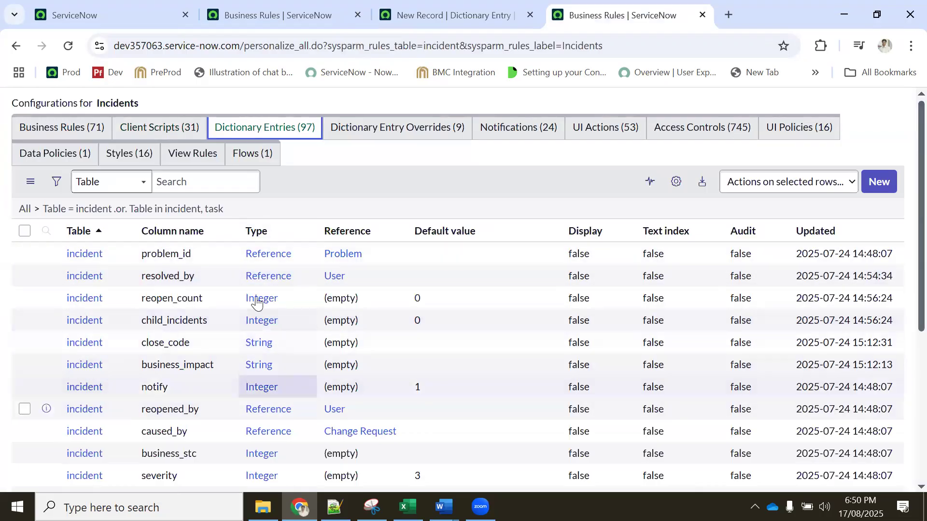
# Return to the new dictionary entry, choose Integer as its type, and replace that with Reference.
pyautogui.click(489, 6)
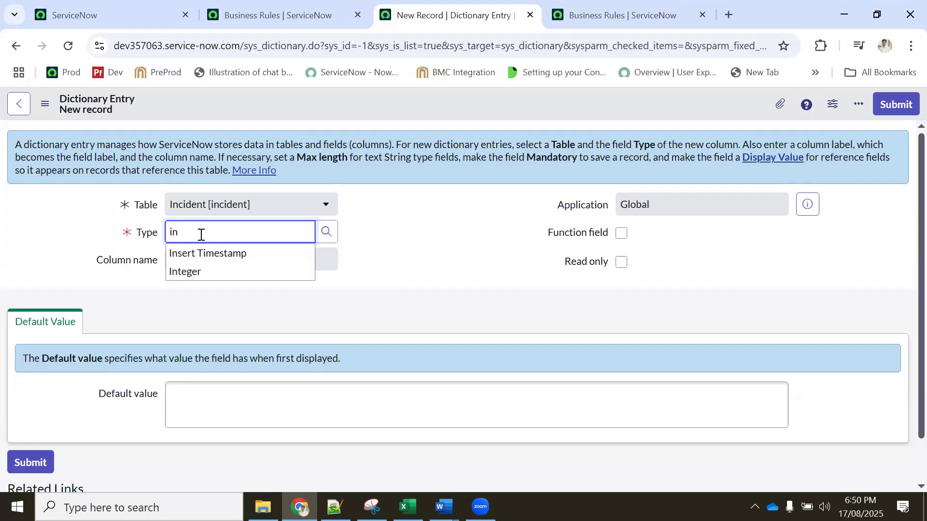
pyautogui.click(196, 270)
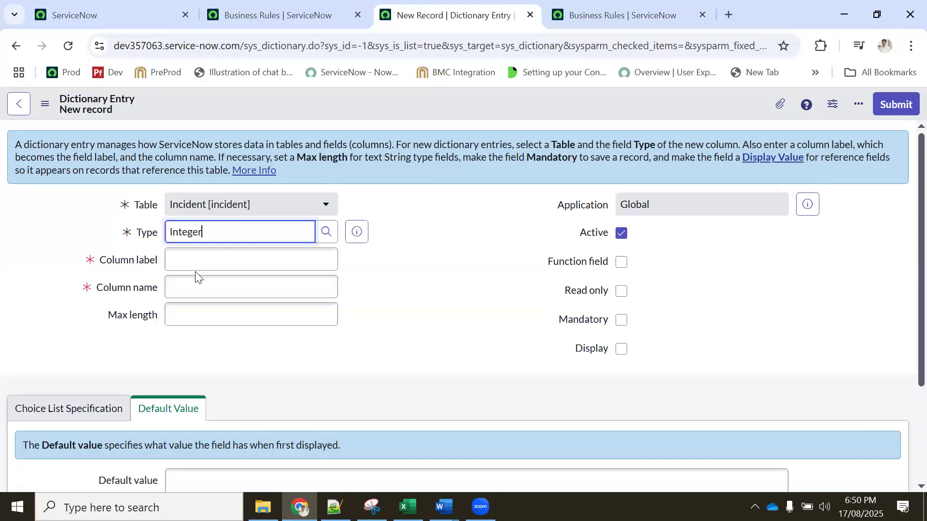
pyautogui.doubleClick(232, 232)
pyautogui.write('re')
pyautogui.click(195, 254)
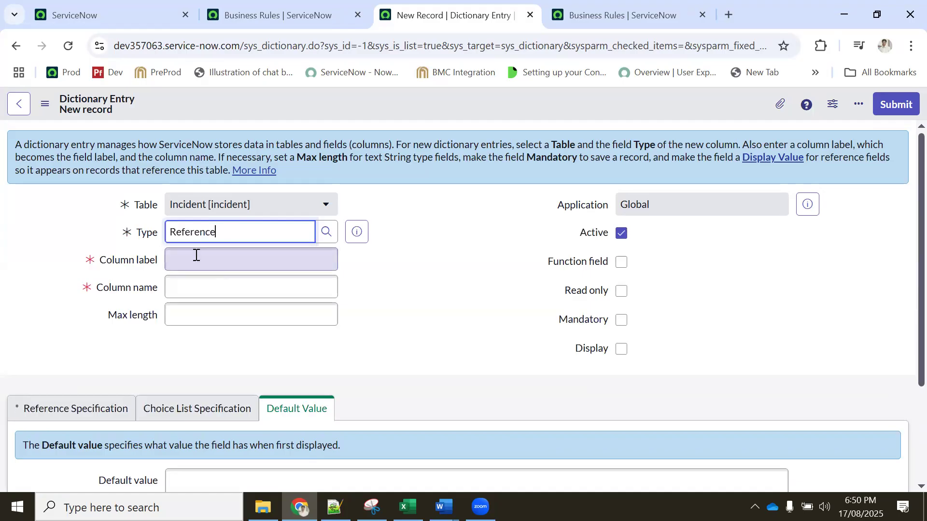
# Enter Vendor as the column label so that the column name fills in automatically.
pyautogui.scroll(-1, 213, 283)
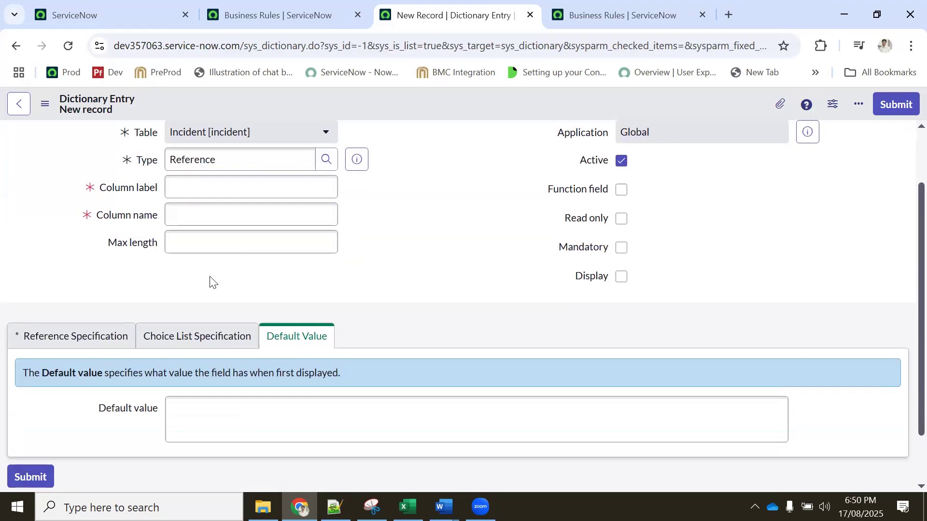
pyautogui.click(199, 184)
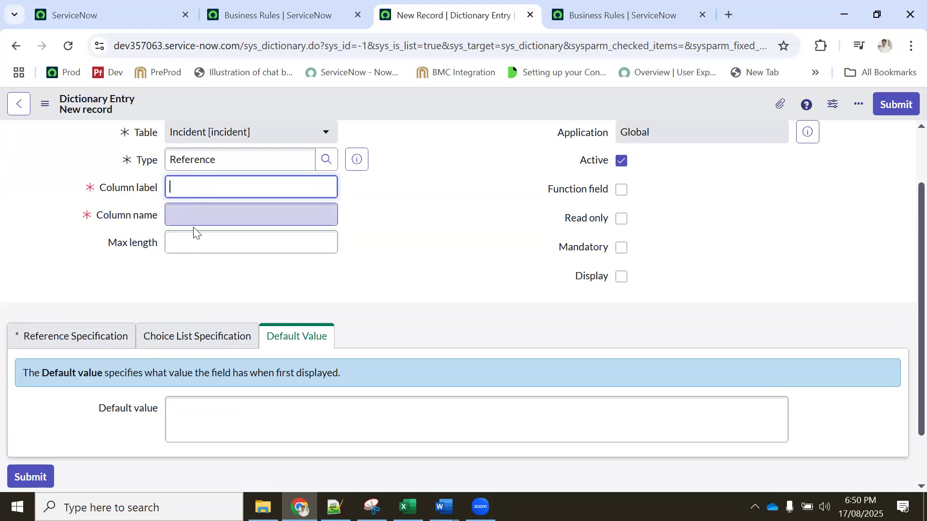
pyautogui.scroll(1, 194, 232)
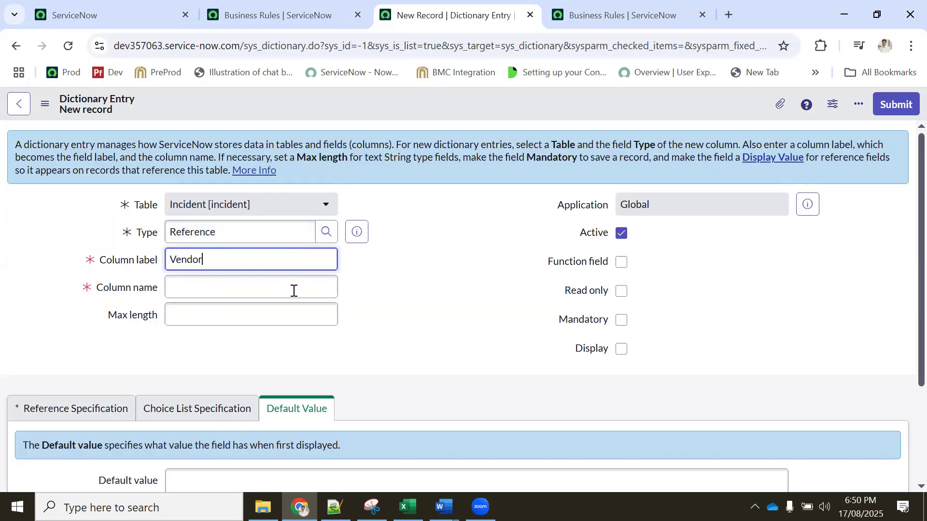
pyautogui.click(411, 259)
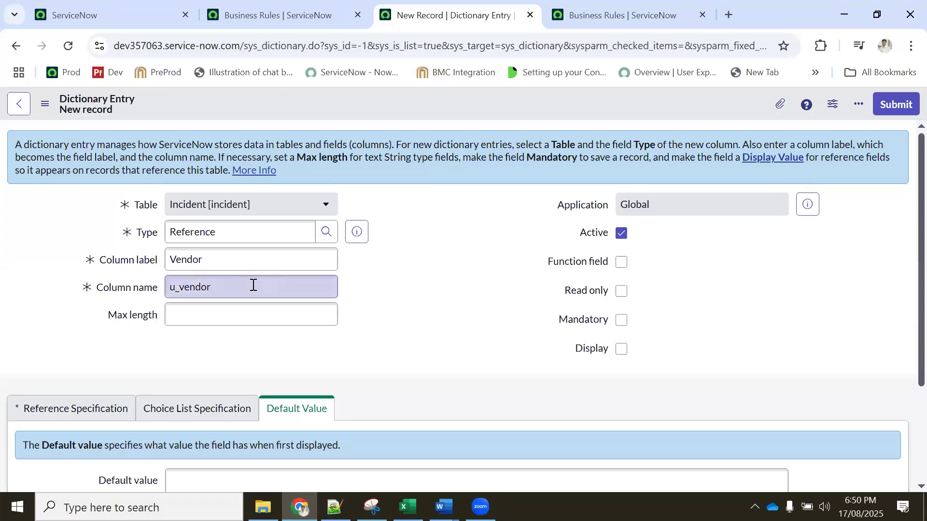
# Highlight the generated column name and examine its u_ prefix.
pyautogui.moveTo(243, 287); pyautogui.dragTo(141, 288)
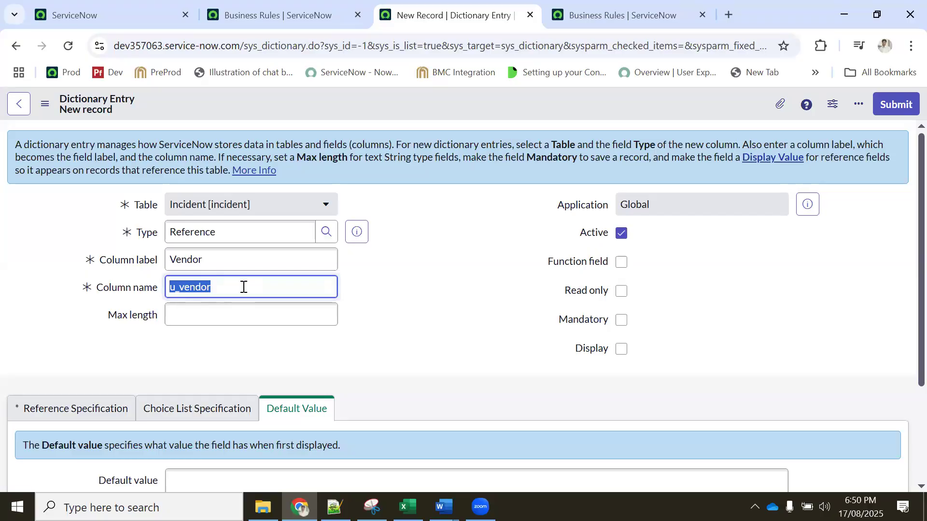
pyautogui.click(263, 284)
pyautogui.doubleClick(172, 284)
pyautogui.click(171, 289)
pyautogui.moveTo(175, 288); pyautogui.dragTo(170, 289)
pyautogui.click(386, 291)
# Fill the Max length with the suggested value 40 and replace it with 100.
pyautogui.click(194, 315)
pyautogui.click(189, 314)
pyautogui.click(177, 154)
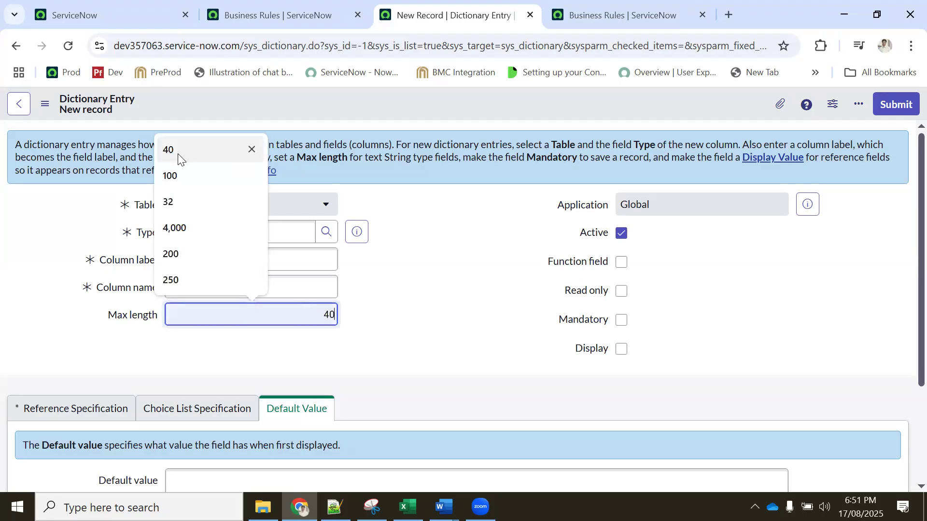
pyautogui.click(178, 153)
pyautogui.click(392, 313)
pyautogui.doubleClick(324, 318)
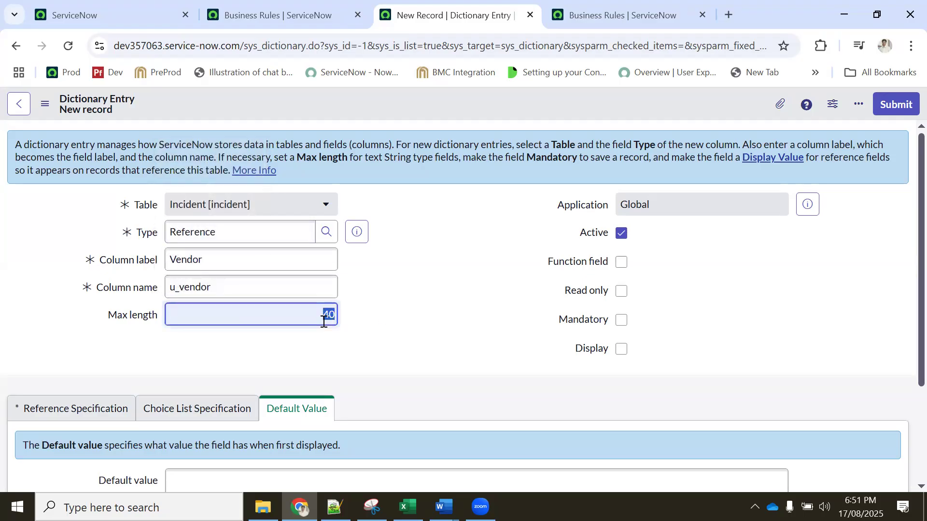
pyautogui.write('100')
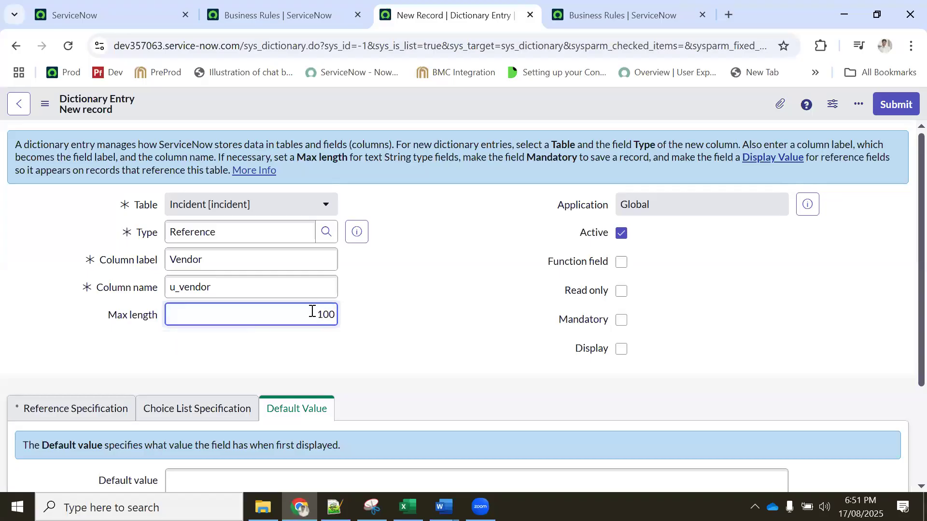
# Extend the column label to Vendor Name, check the updated column name, and make the field mandatory.
pyautogui.click(247, 261)
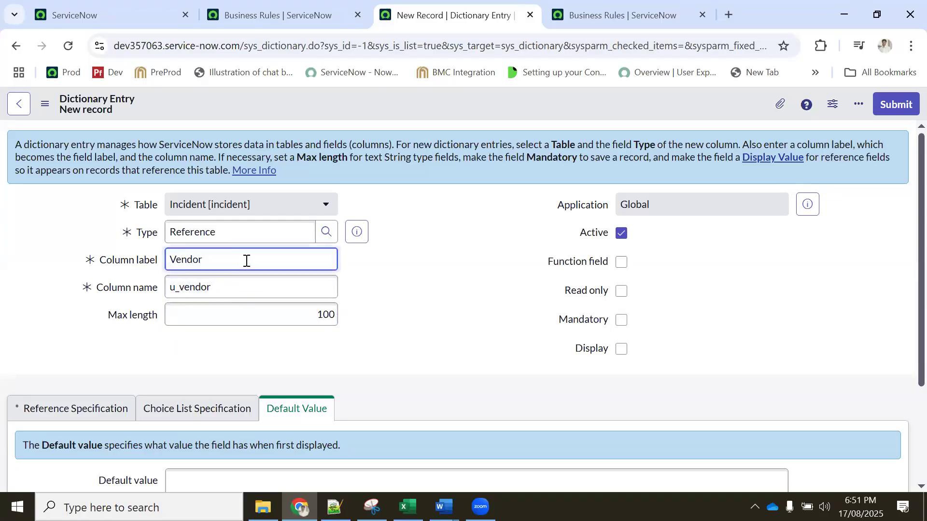
pyautogui.write('Name')
pyautogui.click(411, 281)
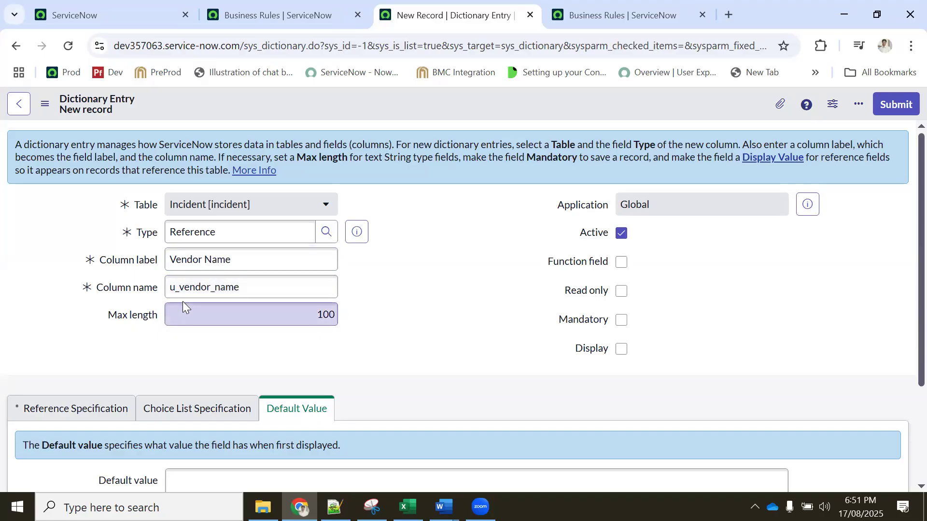
pyautogui.moveTo(261, 284); pyautogui.dragTo(166, 289)
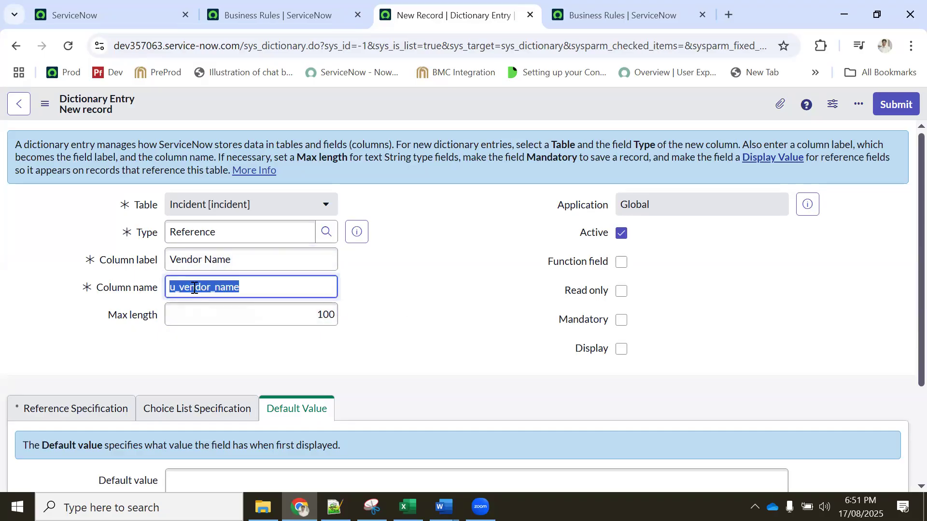
pyautogui.scroll(-1, 232, 280)
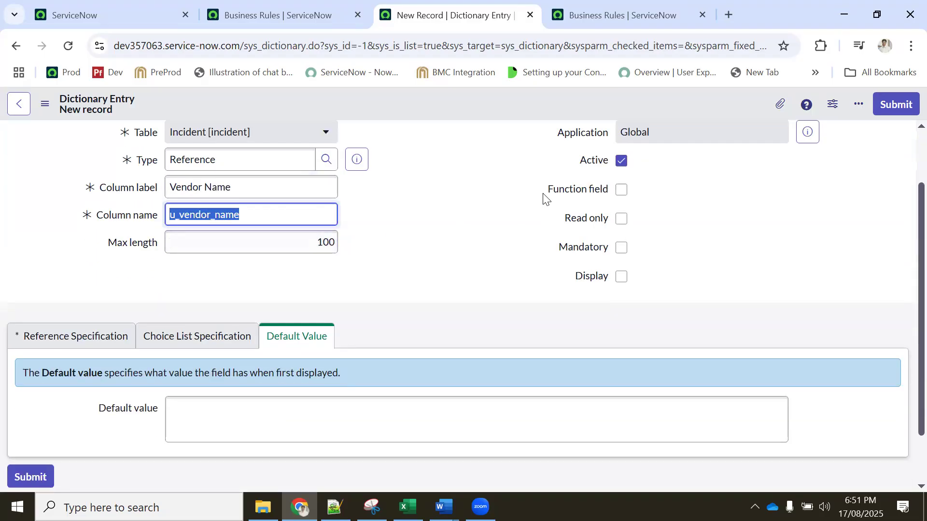
pyautogui.scroll(1, 237, 192)
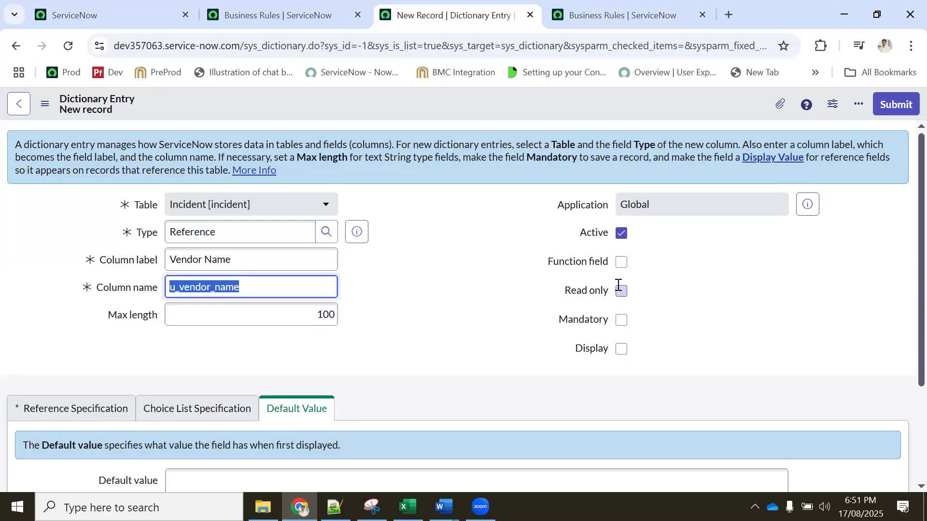
pyautogui.click(623, 318)
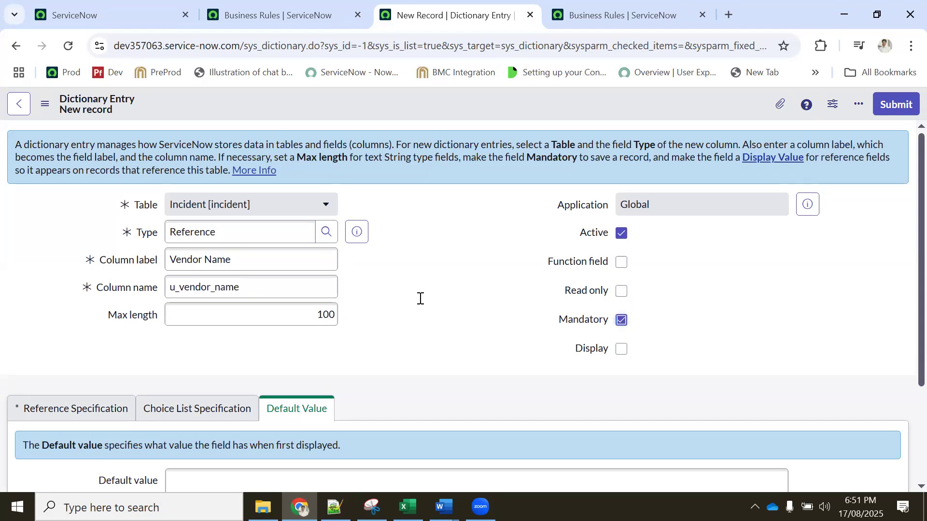
# In the reference specification, set the referenced table to Company (core_company).
pyautogui.scroll(-3, 419, 299)
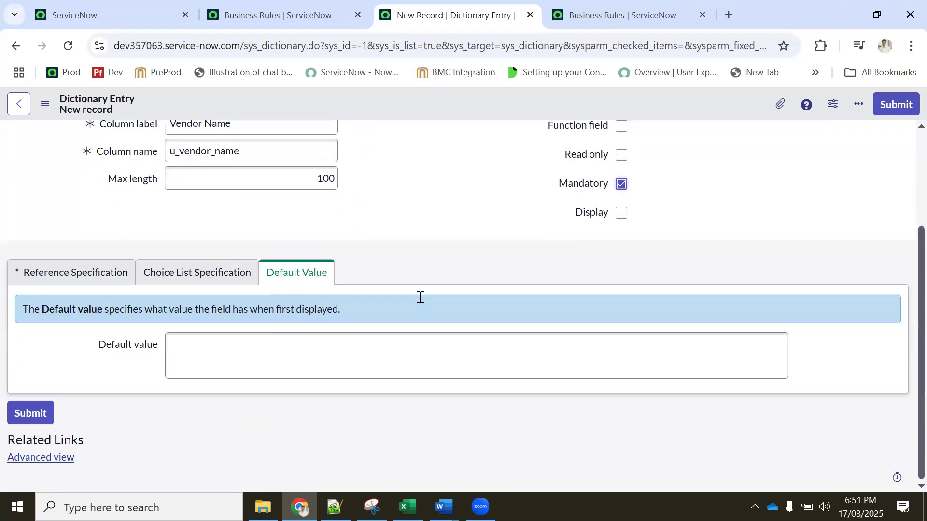
pyautogui.click(73, 279)
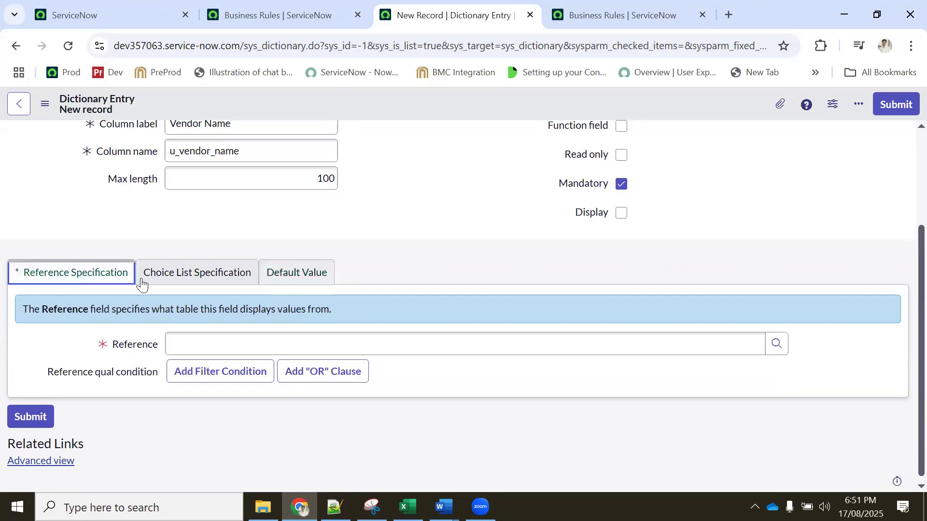
pyautogui.click(218, 336)
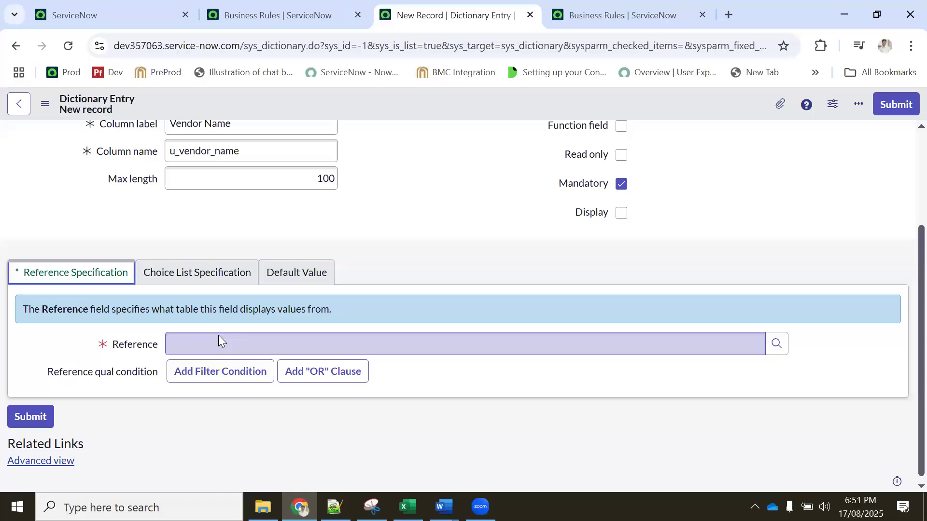
pyautogui.click(200, 342)
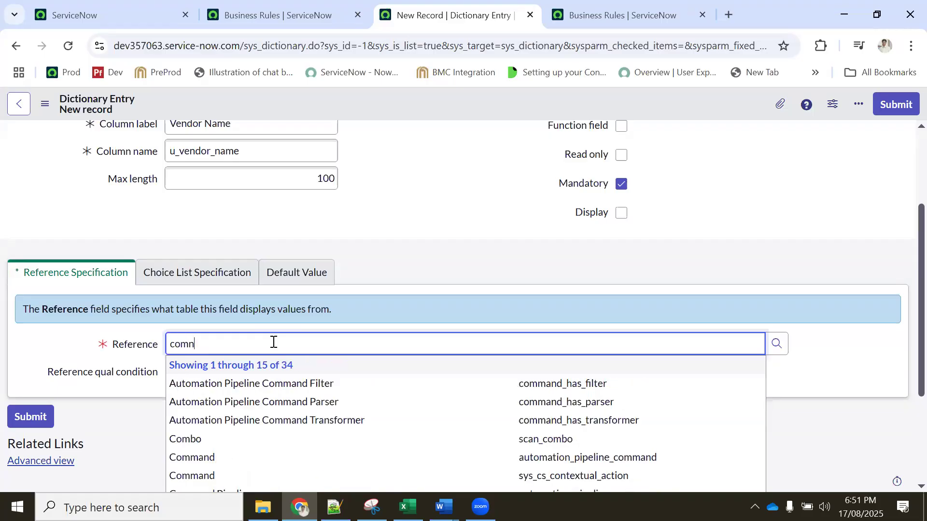
pyautogui.press('BackSpace')
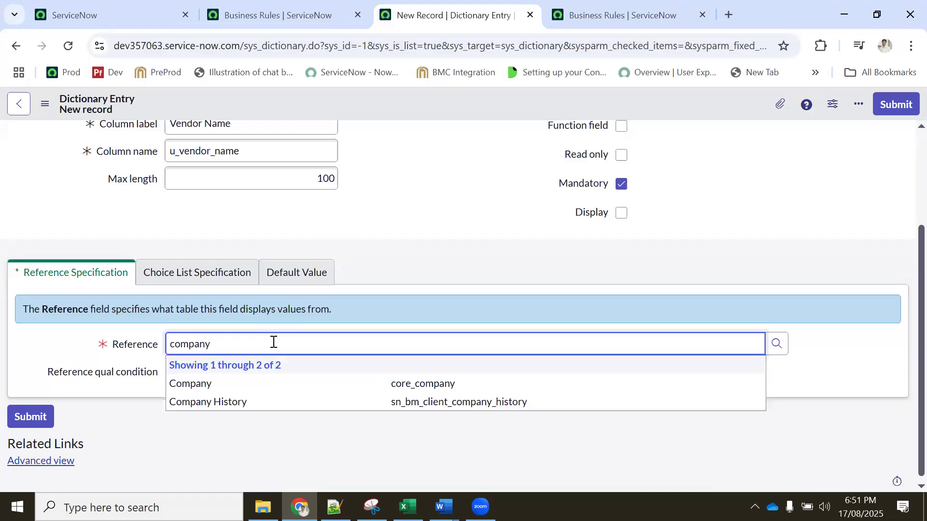
pyautogui.click(368, 385)
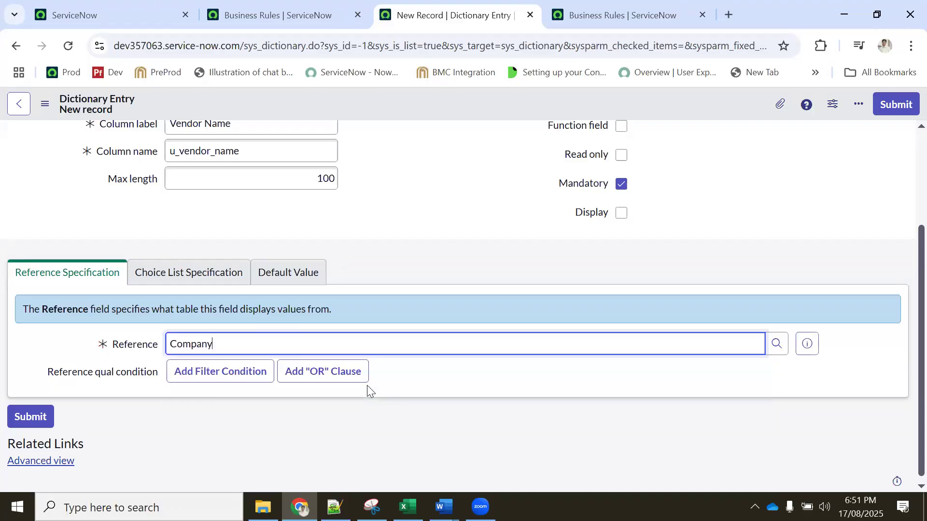
# Add a reference qualifier filter condition on City with the operator "is", leaving its value blank.
pyautogui.scroll(-1, 367, 348)
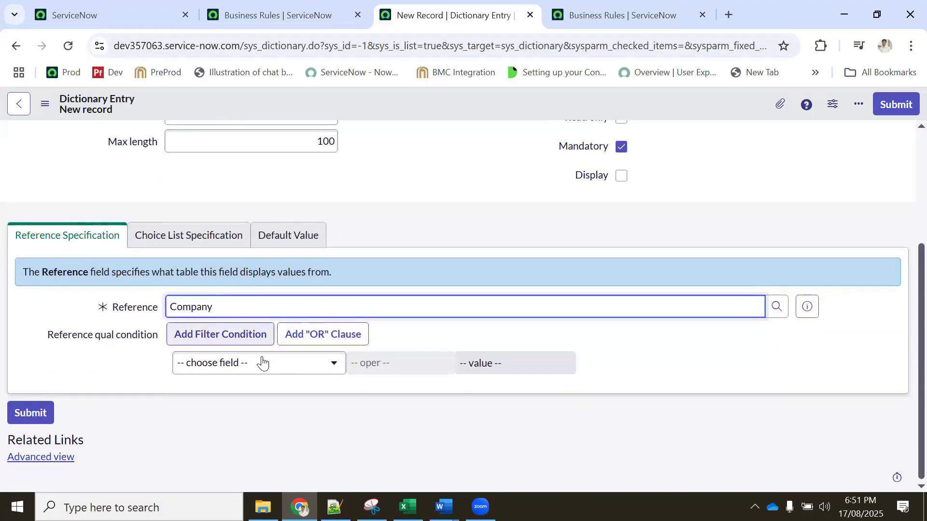
pyautogui.click(211, 365)
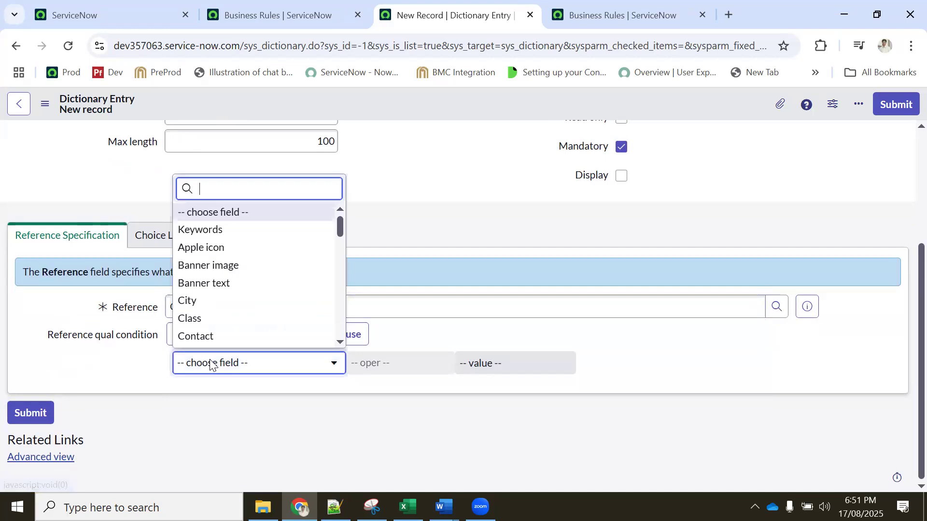
pyautogui.click(195, 301)
pyautogui.click(378, 368)
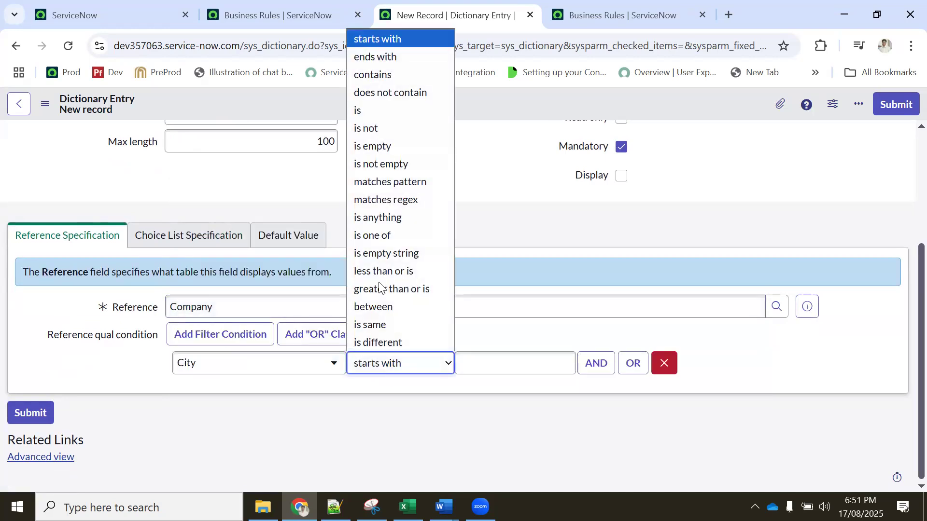
pyautogui.click(371, 108)
pyautogui.click(513, 363)
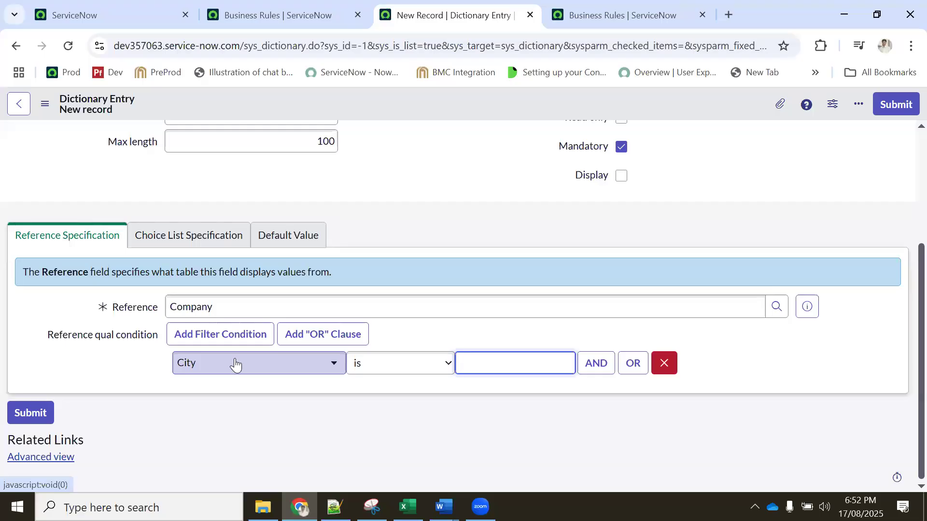
# Re-enter company as the referenced table to bring up the matching table names.
pyautogui.click(217, 308)
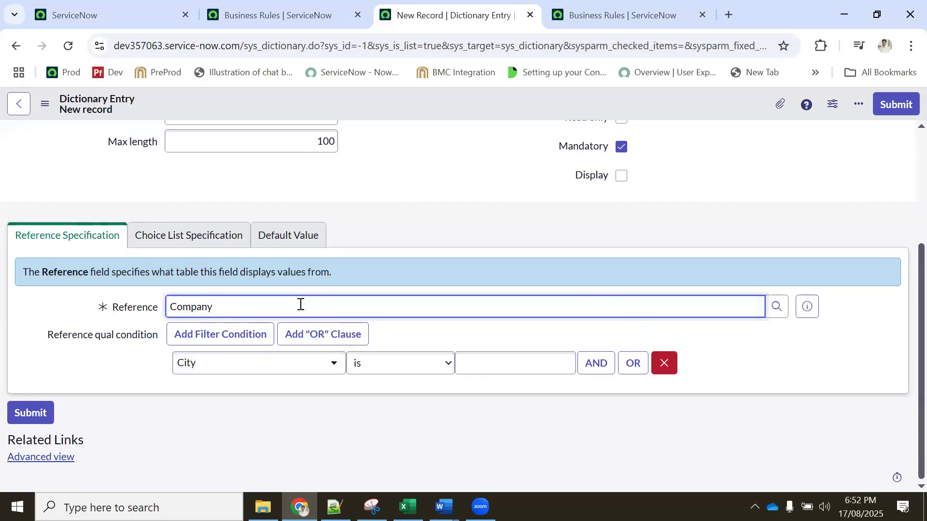
pyautogui.press('BackSpace')
pyautogui.press('BackSpace')
pyautogui.press('BackSpace')
pyautogui.press('BackSpace')
pyautogui.write('company')
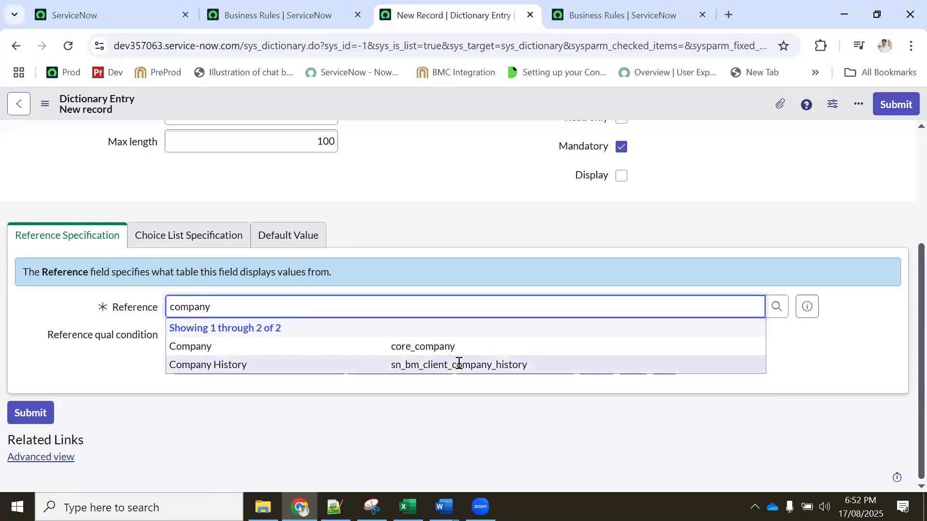
# Open the Companies table list from the application navigator with core_company.LIST.
pyautogui.click(293, 14)
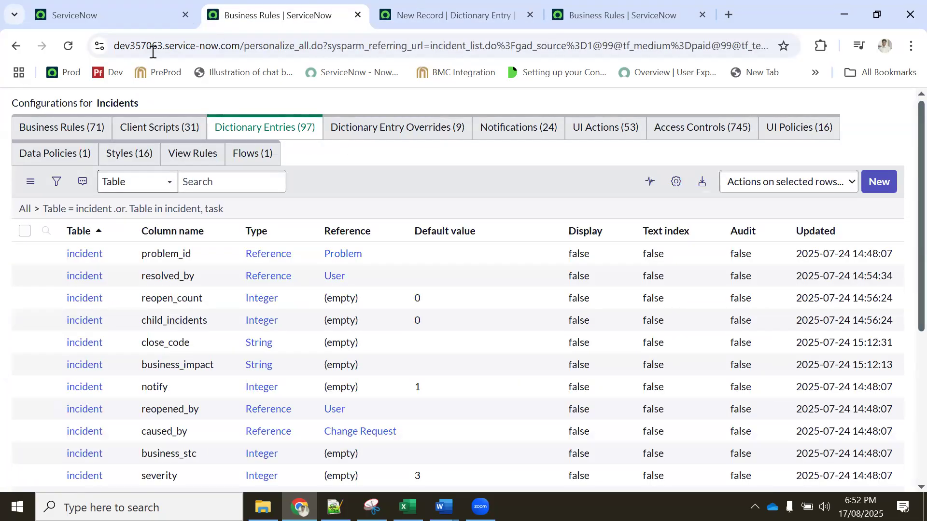
pyautogui.click(119, 11)
pyautogui.click(166, 117)
pyautogui.write('core_company.LIST')
pyautogui.press('Return')
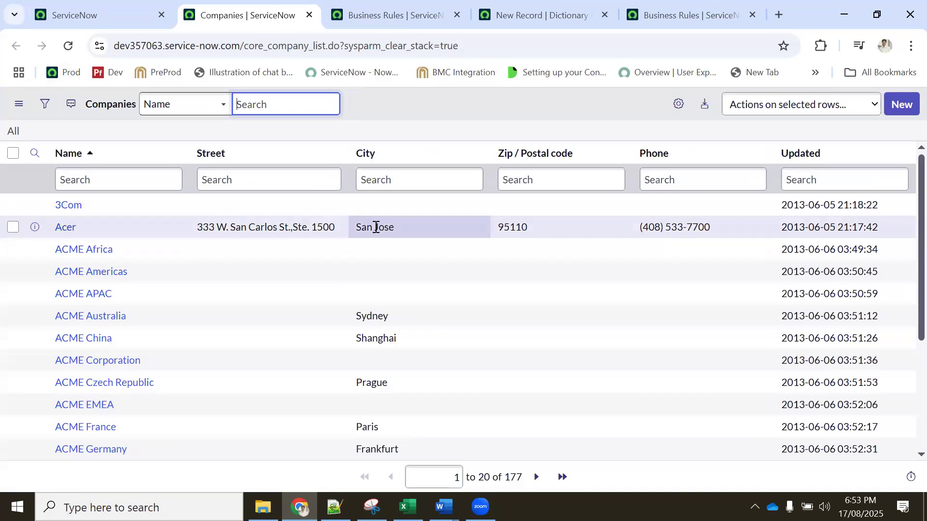
# Filter the Companies list to records whose City is San Jose and copy that city name.
pyautogui.rightClick(373, 226)
pyautogui.click(411, 238)
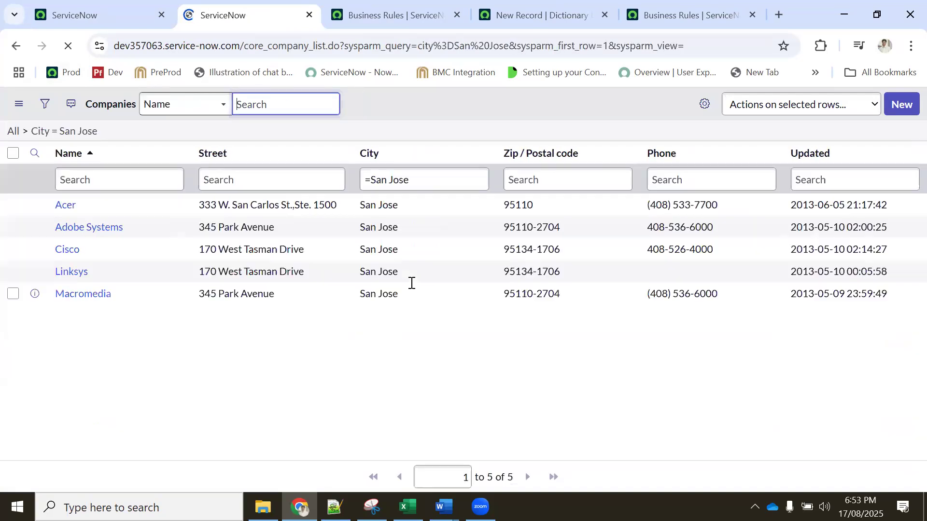
pyautogui.moveTo(409, 210); pyautogui.dragTo(362, 207)
pyautogui.hotkey('ctrl', 'c')
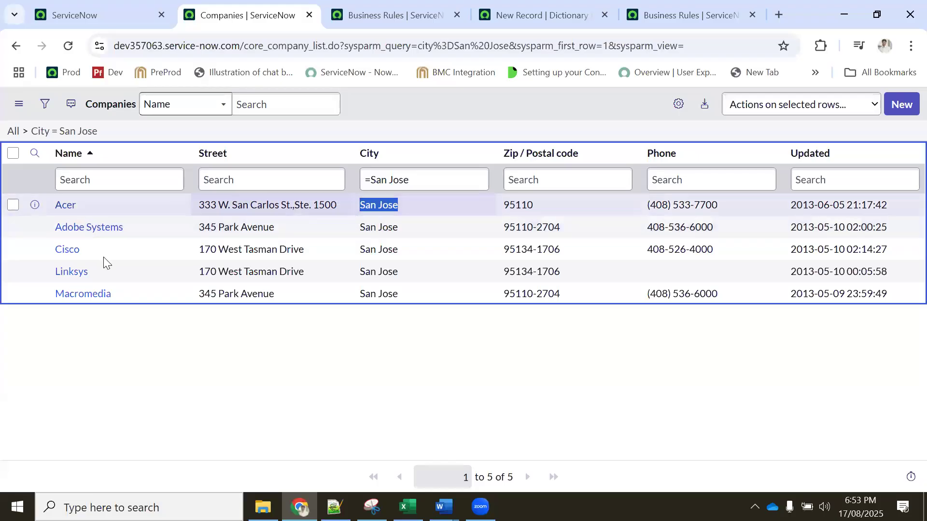
# In the new dictionary entry, set the City condition's value to San Jose and remove the leading blanks.
pyautogui.click(521, 6)
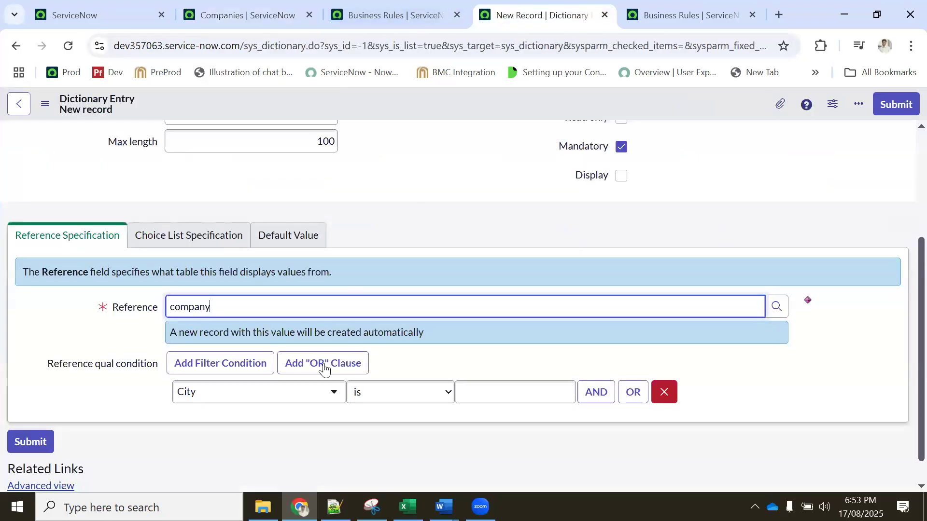
pyautogui.click(468, 388)
pyautogui.hotkey('ctrl', 'v')
pyautogui.moveTo(475, 394); pyautogui.dragTo(458, 393)
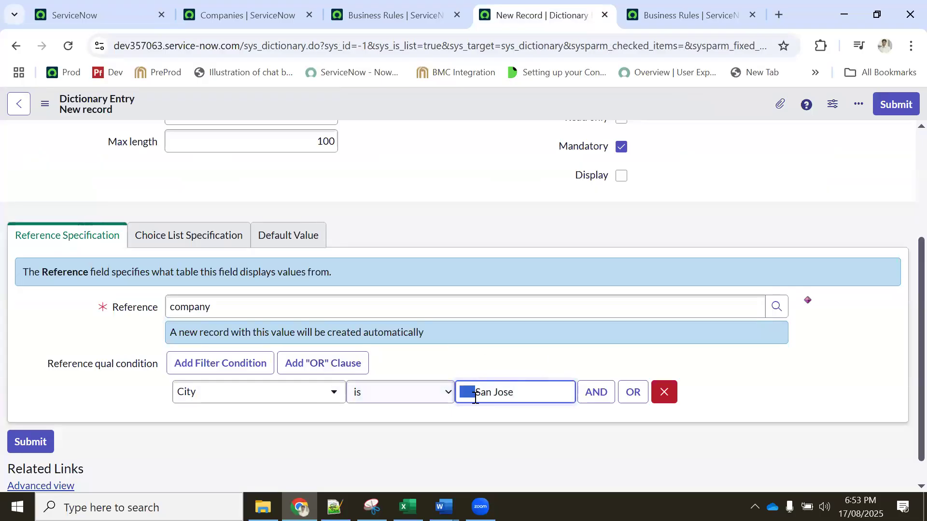
pyautogui.press('BackSpace')
pyautogui.scroll(4, 276, 186)
pyautogui.scroll(-4, 464, 352)
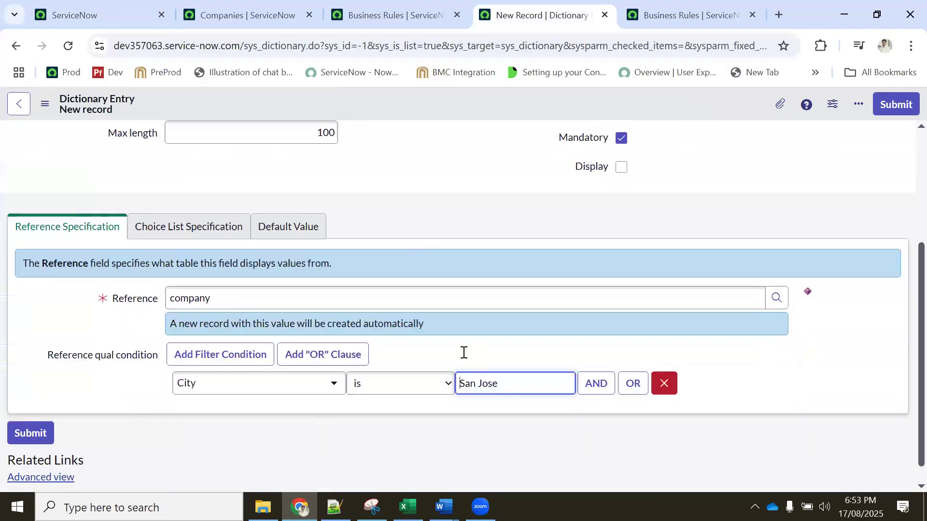
# Review the Companies list filtered by San Jose, and return to the new dictionary entry.
pyautogui.click(303, 8)
pyautogui.click(92, 4)
pyautogui.click(240, 13)
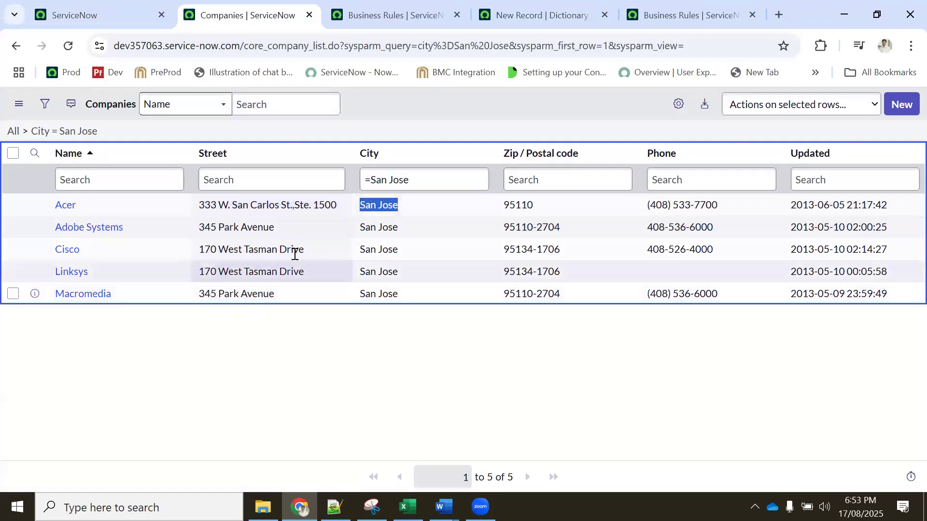
pyautogui.click(541, 14)
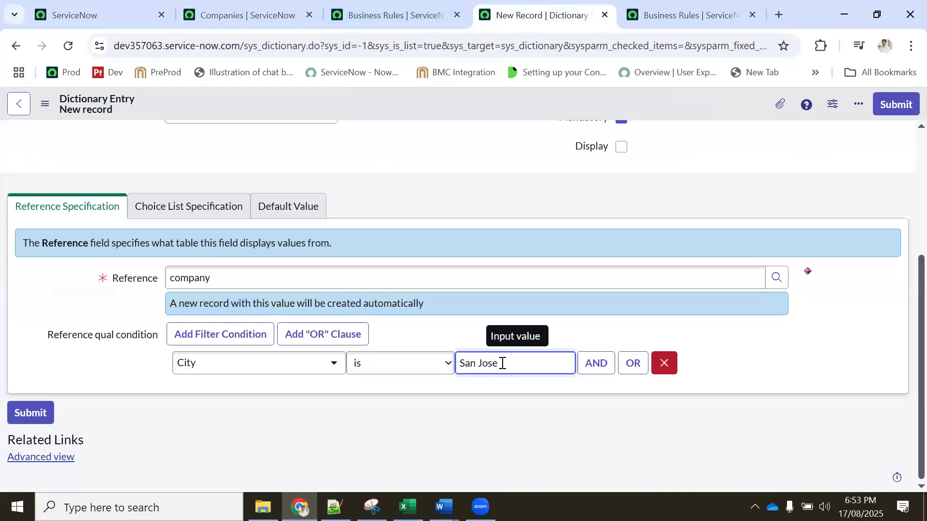
# Check the choice list specification, and set the field's default value to Acer, copied from the filtered Companies list.
pyautogui.click(178, 206)
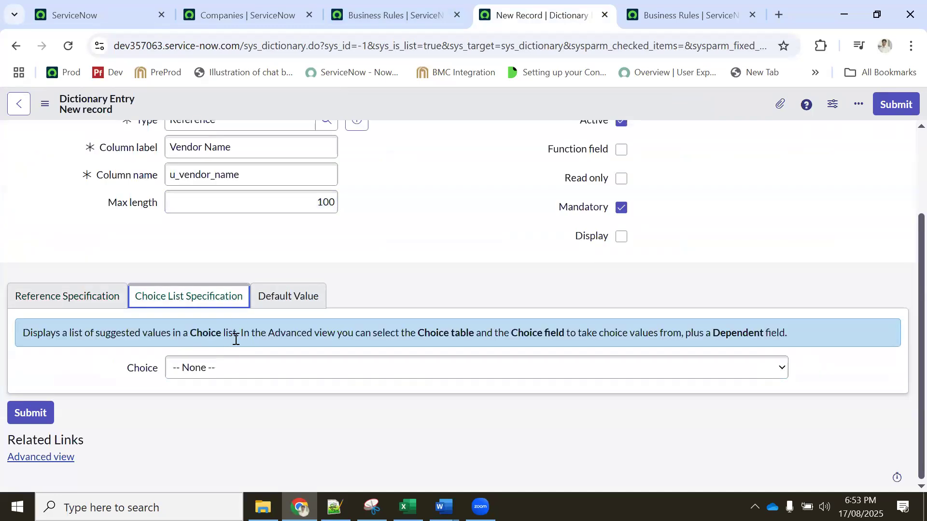
pyautogui.click(276, 308)
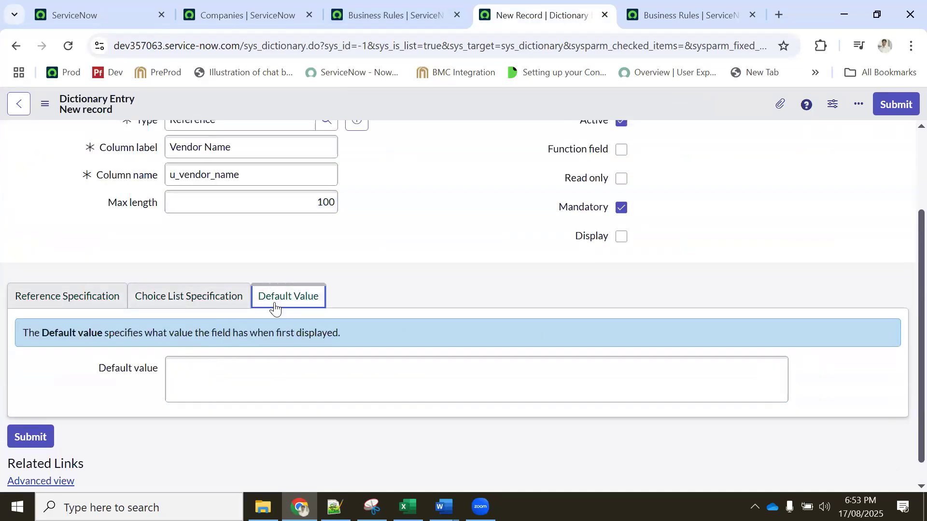
pyautogui.click(178, 370)
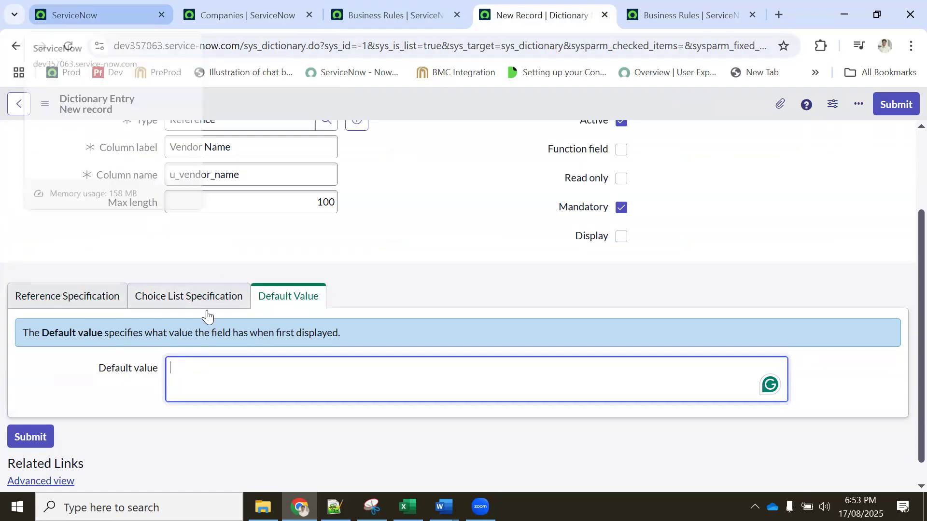
pyautogui.click(85, 12)
pyautogui.click(217, 15)
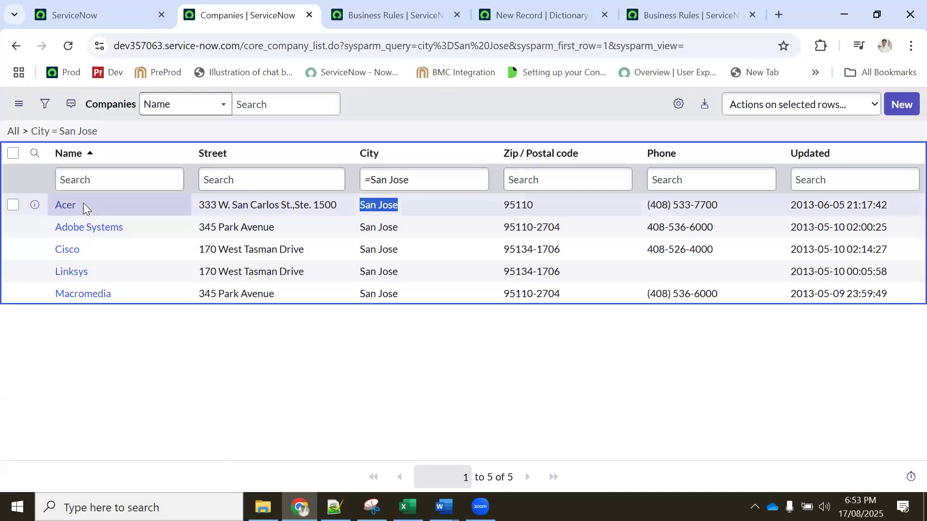
pyautogui.doubleClick(66, 205)
pyautogui.hotkey('ctrl', 'c')
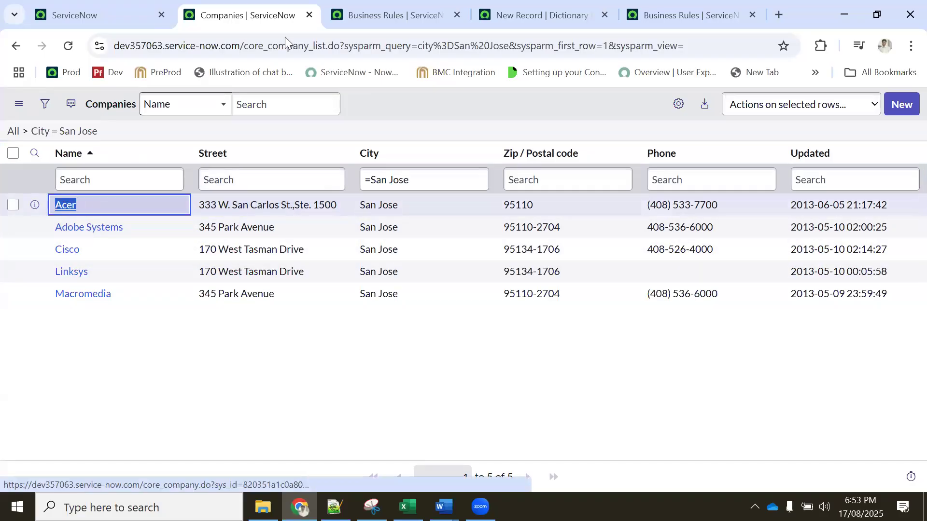
pyautogui.click(390, 10)
pyautogui.click(510, 8)
pyautogui.hotkey('ctrl', 'v')
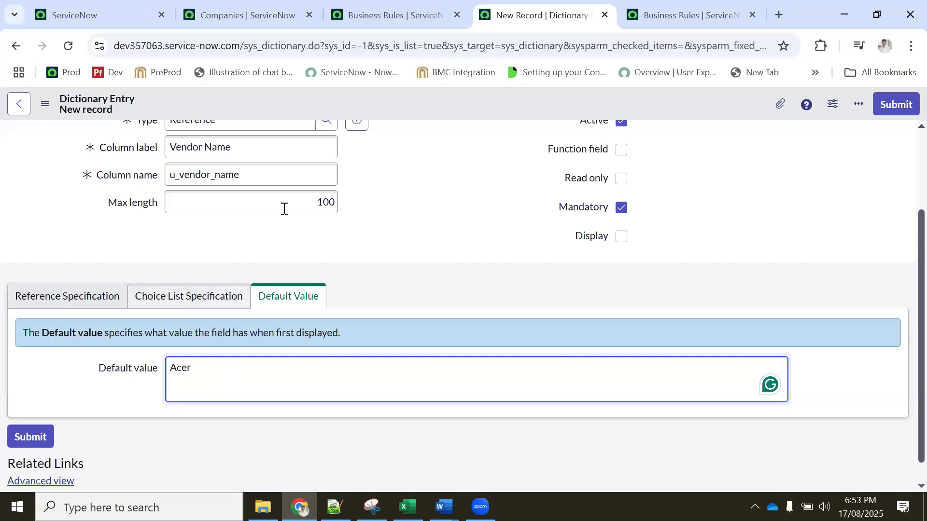
# Recheck the reference specification and save the Vendor Name dictionary entry, staying on the record.
pyautogui.scroll(3, 284, 207)
pyautogui.click(58, 407)
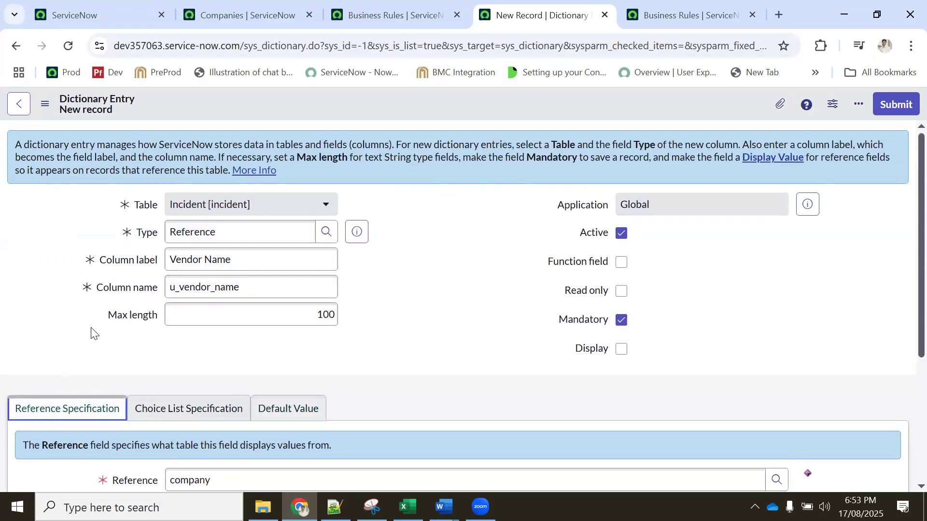
pyautogui.scroll(-3, 156, 285)
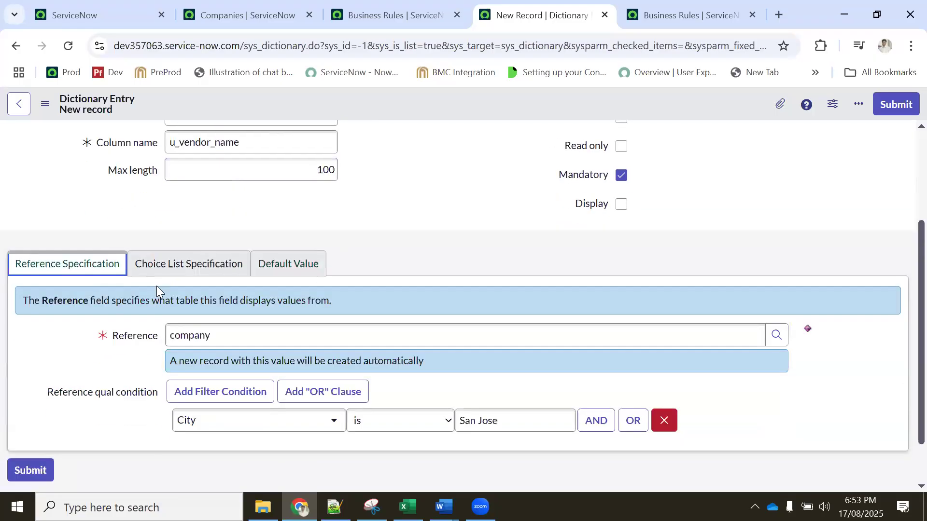
pyautogui.rightClick(359, 108)
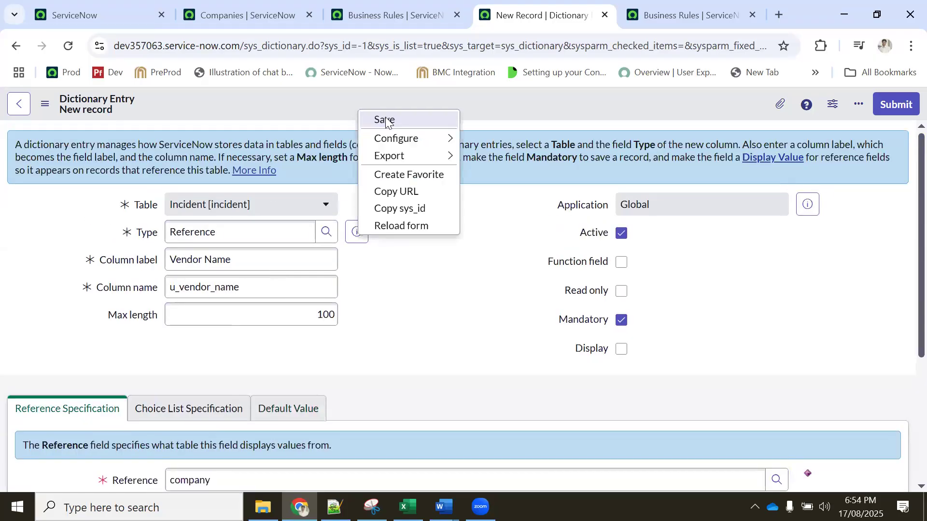
pyautogui.click(385, 120)
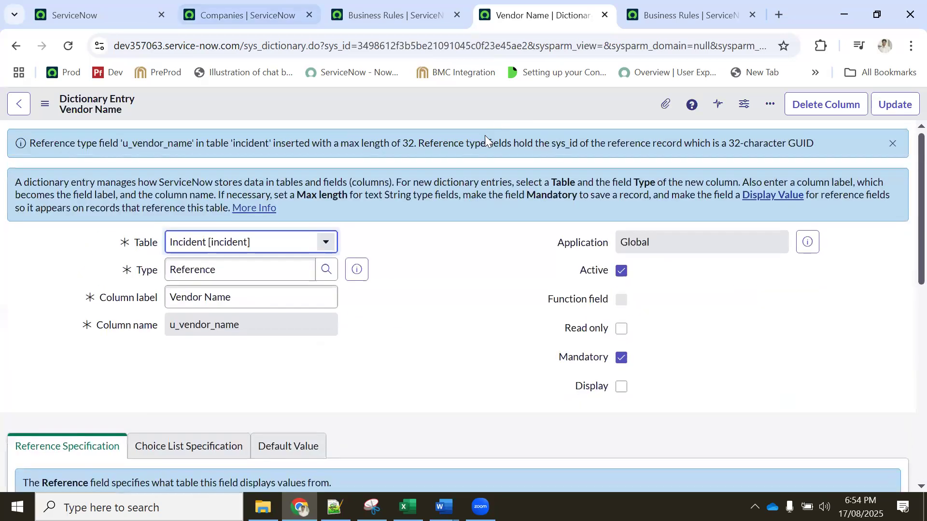
pyautogui.click(127, 292)
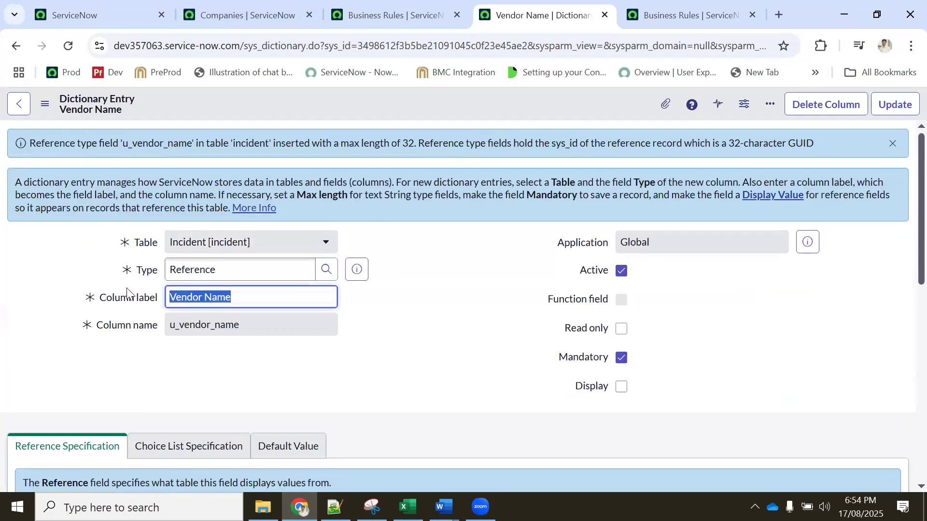
# Find the incident modules in the application navigator and open the Incidents list in a new browser tab.
pyautogui.click(269, 14)
pyautogui.click(370, 10)
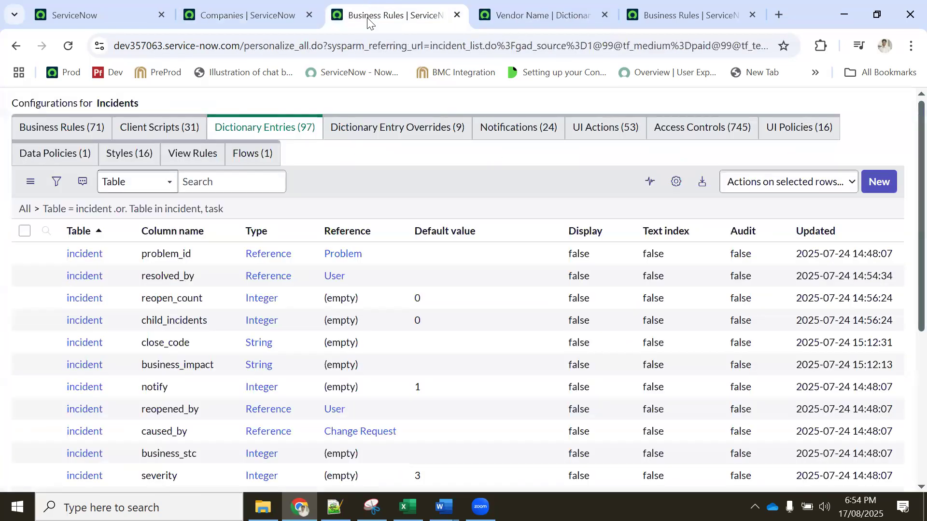
pyautogui.click(110, 12)
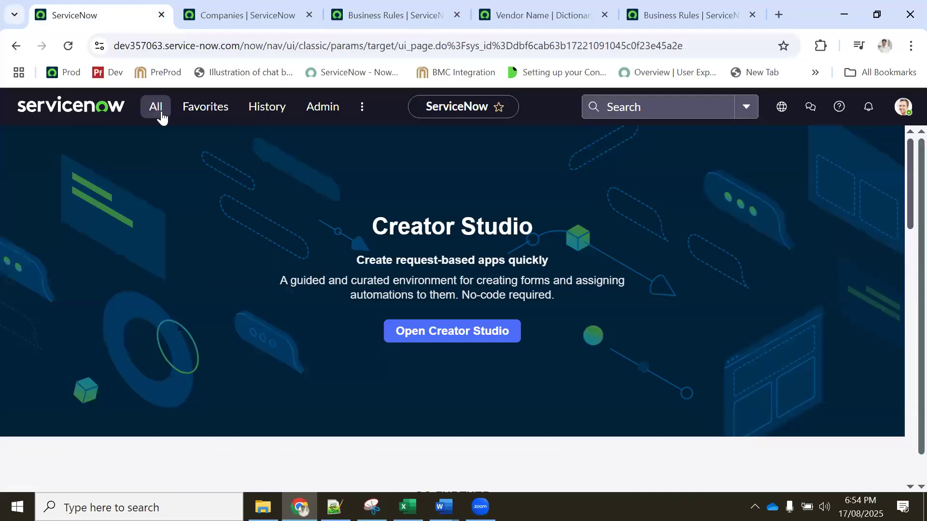
pyautogui.click(156, 108)
pyautogui.write('inciden')
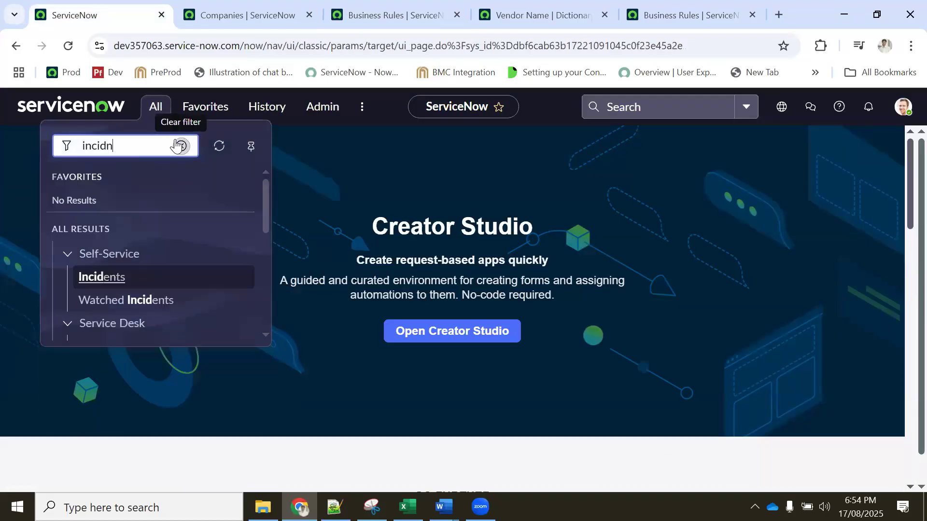
pyautogui.write('t')
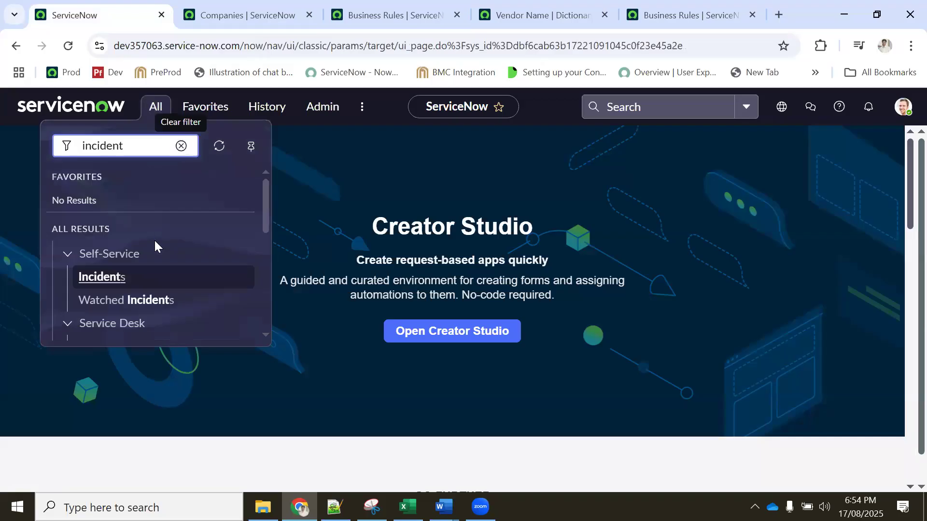
pyautogui.scroll(-2, 140, 266)
pyautogui.middleClick(113, 284)
pyautogui.click(175, 18)
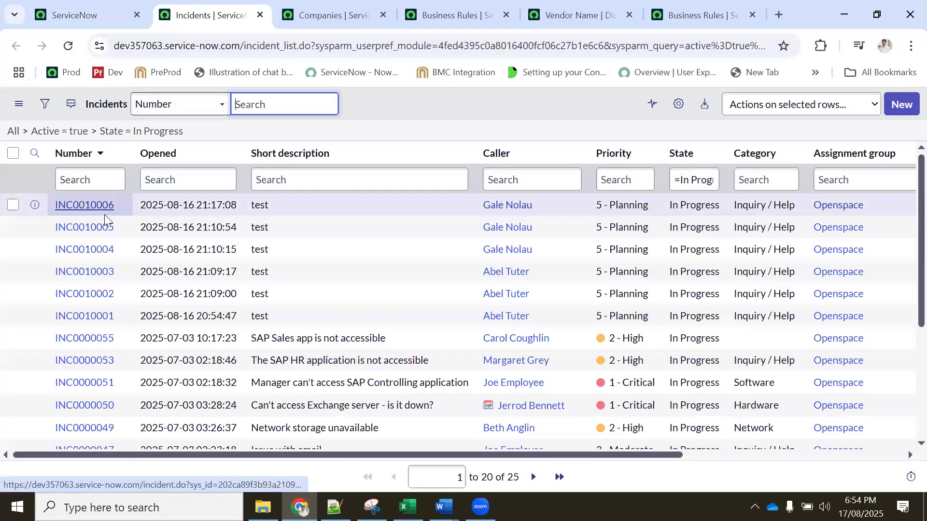
# View the first listed incident's form and open Form Design for it, declining the Form Builder suggestion.
pyautogui.click(275, 14)
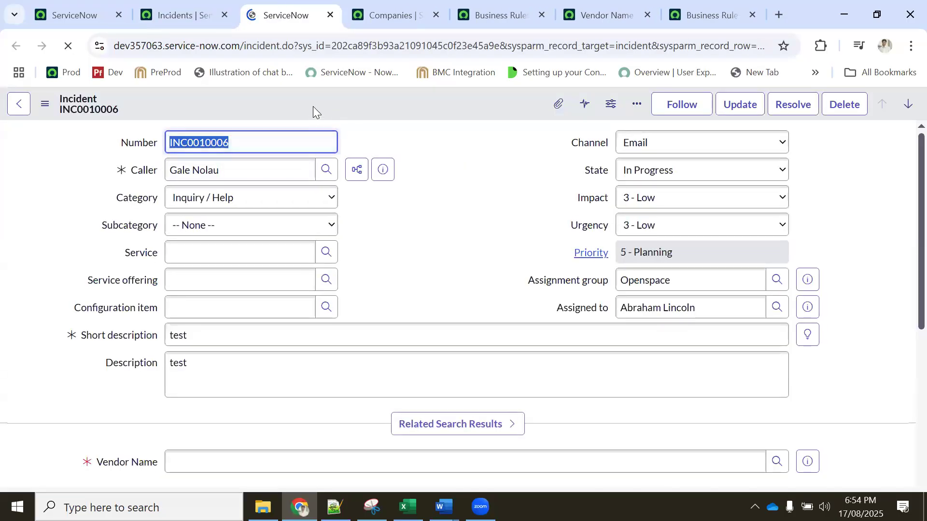
pyautogui.rightClick(313, 104)
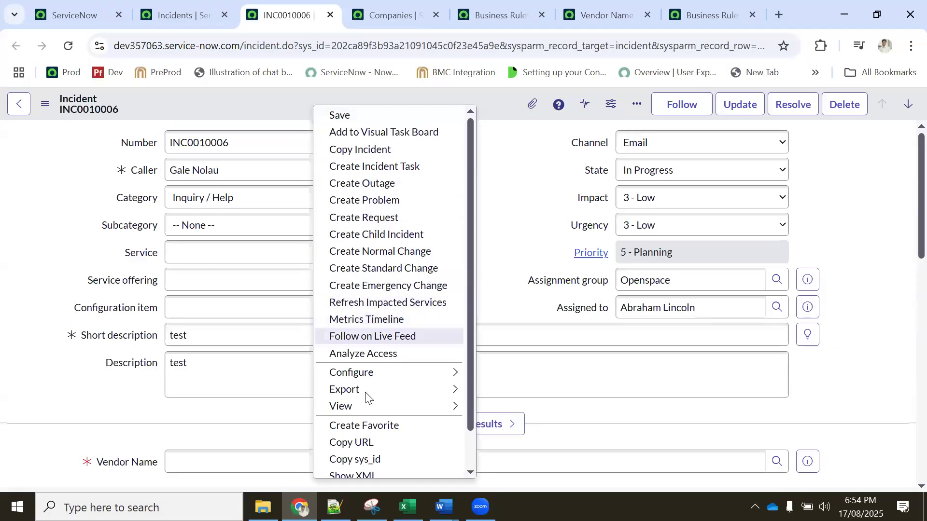
pyautogui.moveTo(416, 374)
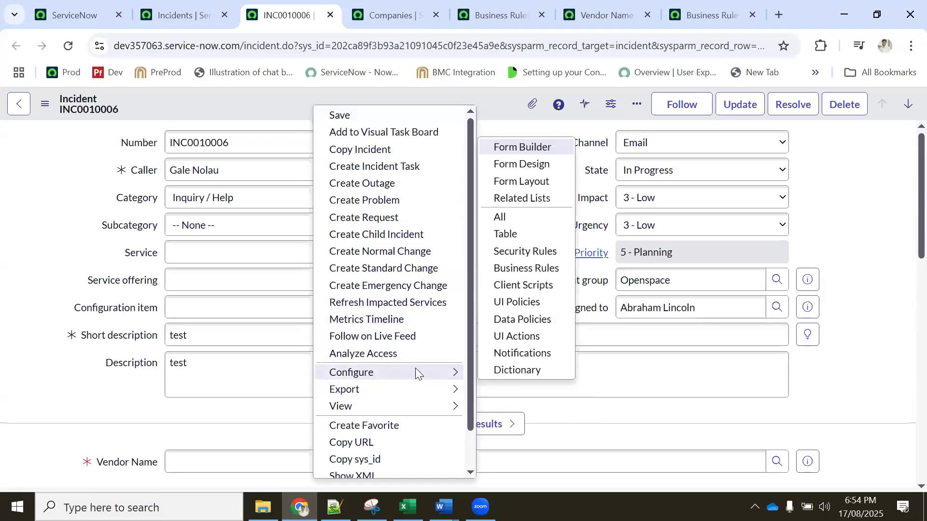
pyautogui.click(522, 165)
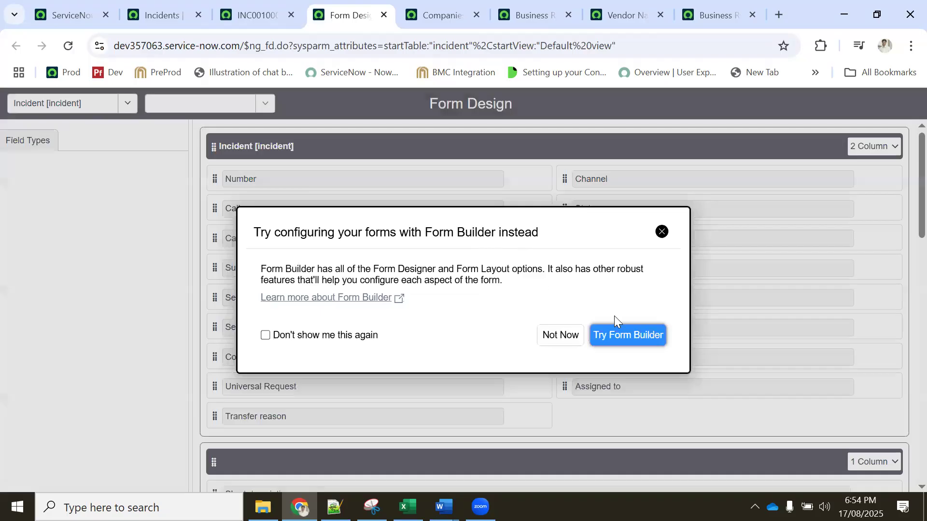
pyautogui.click(561, 337)
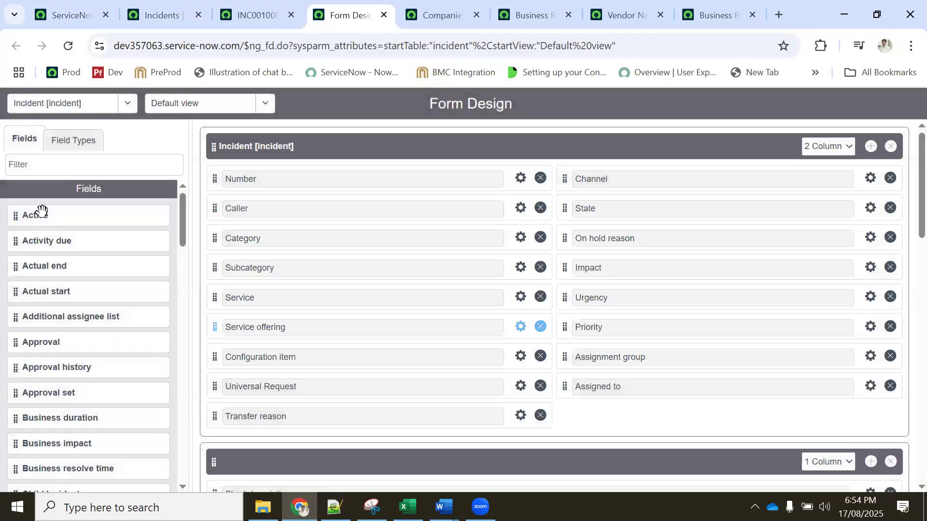
# Filter the available Incident form fields by "Ve" to look for the Vendor Name field.
pyautogui.click(41, 167)
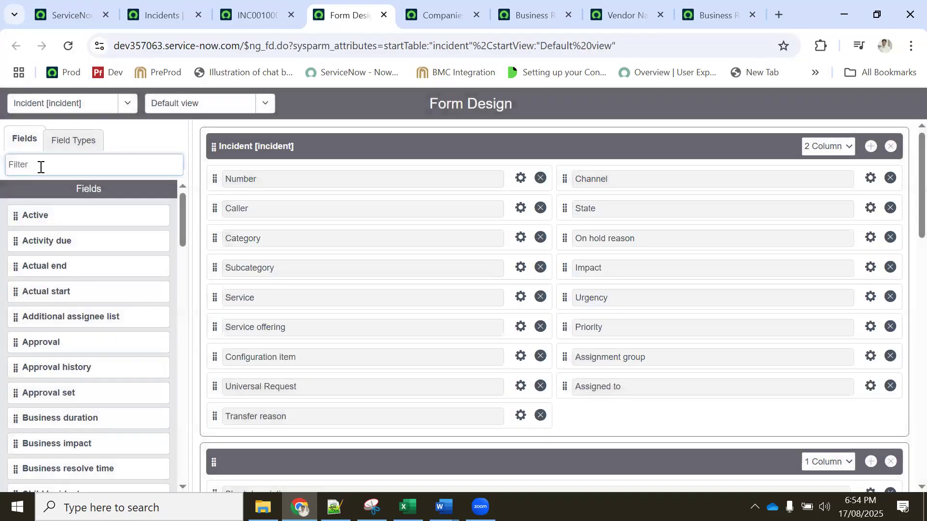
pyautogui.write('Ved')
pyautogui.press('BackSpace')
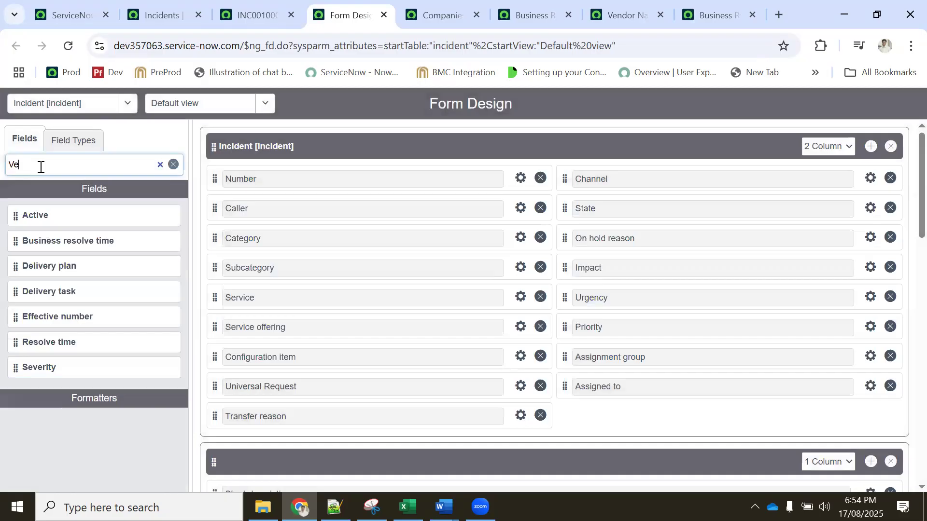
pyautogui.press('BackSpace')
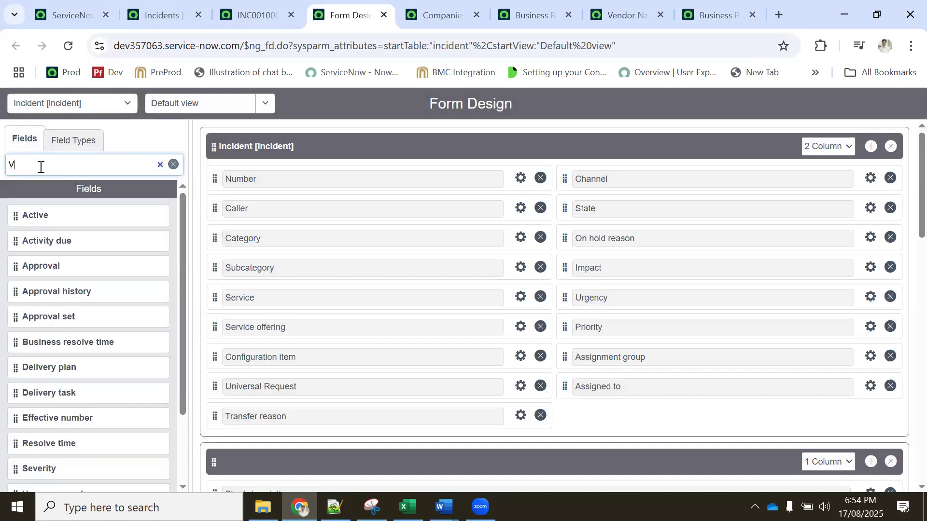
pyautogui.write('ed')
pyautogui.press('BackSpace')
pyautogui.press('BackSpace')
pyautogui.press('BackSpace')
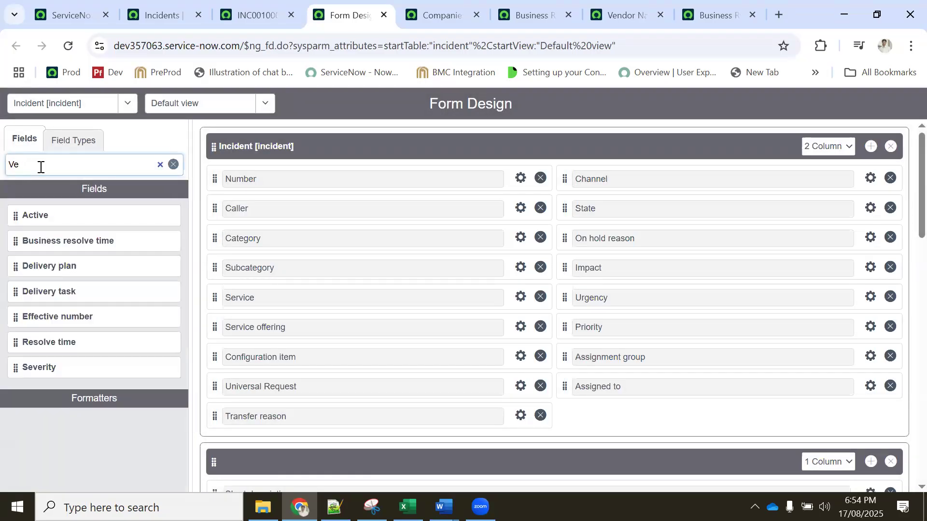
# Filter the field types by "Ve", clear that filter, and look for Vendor Name in the form layout instead.
pyautogui.click(82, 143)
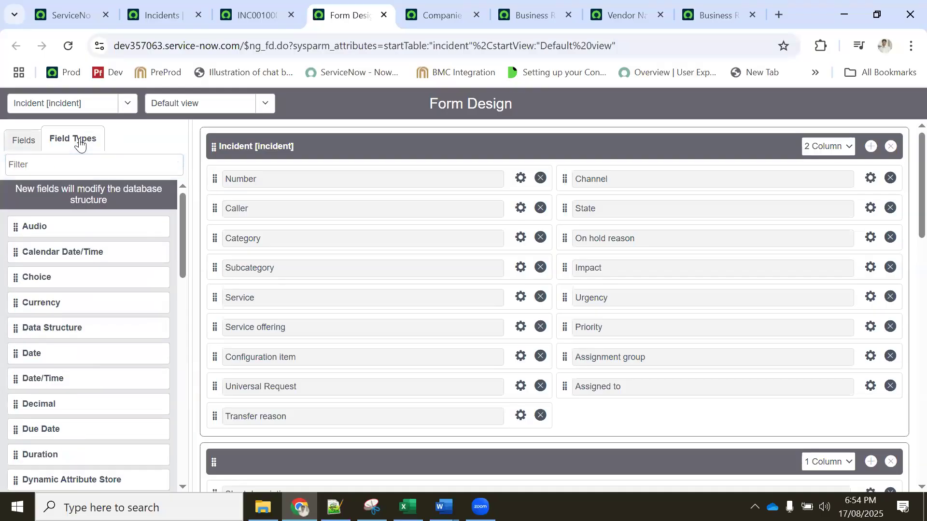
pyautogui.click(52, 162)
pyautogui.write('Ve')
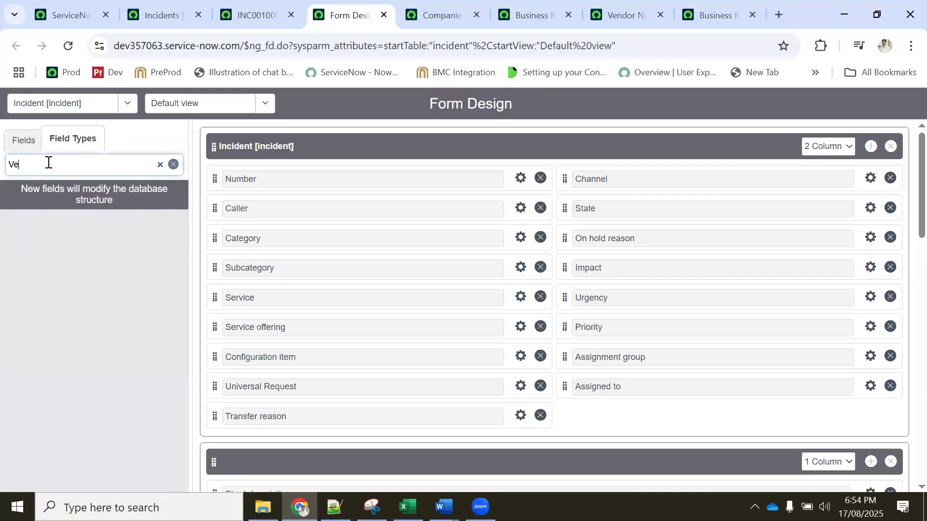
pyautogui.press('BackSpace')
pyautogui.press('BackSpace')
pyautogui.scroll(-6, 478, 289)
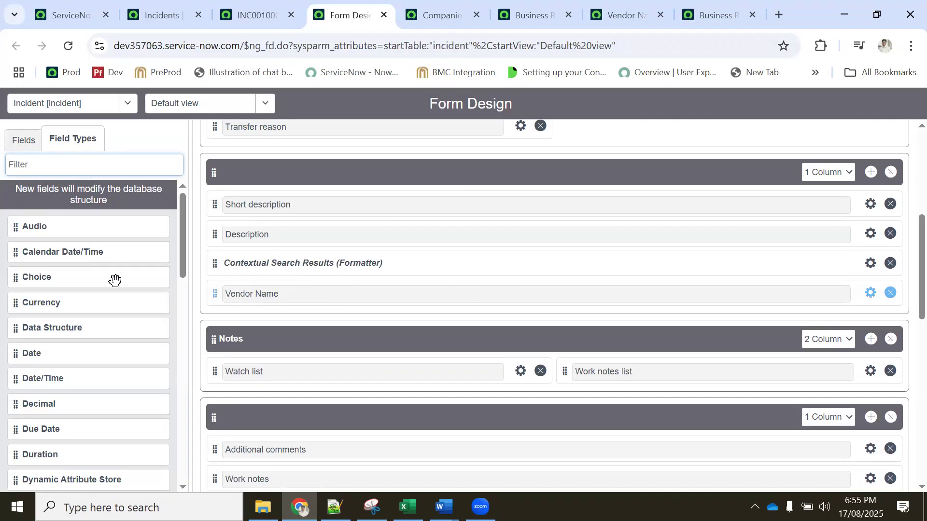
# Return to the incident form and inspect the Vendor Name field's company lookup, closing it without choosing a company.
pyautogui.click(248, 19)
pyautogui.scroll(-3, 227, 310)
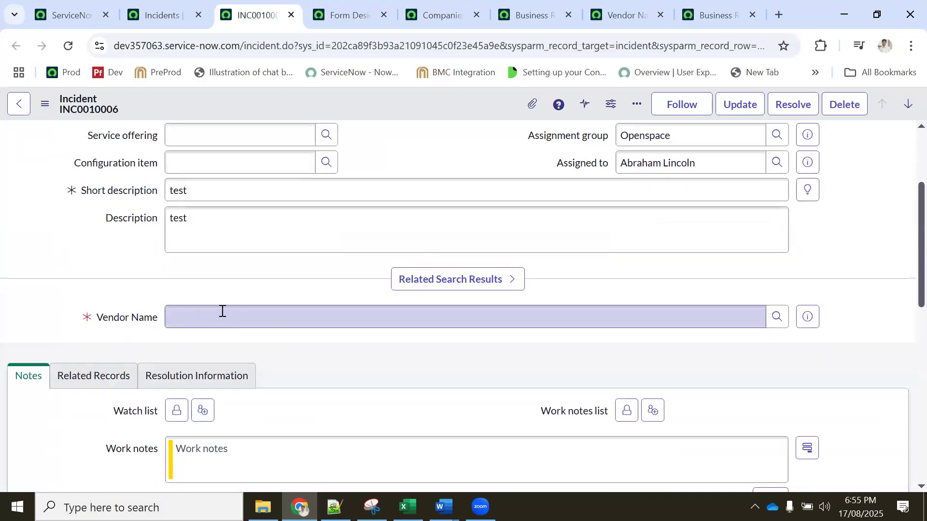
pyautogui.click(776, 318)
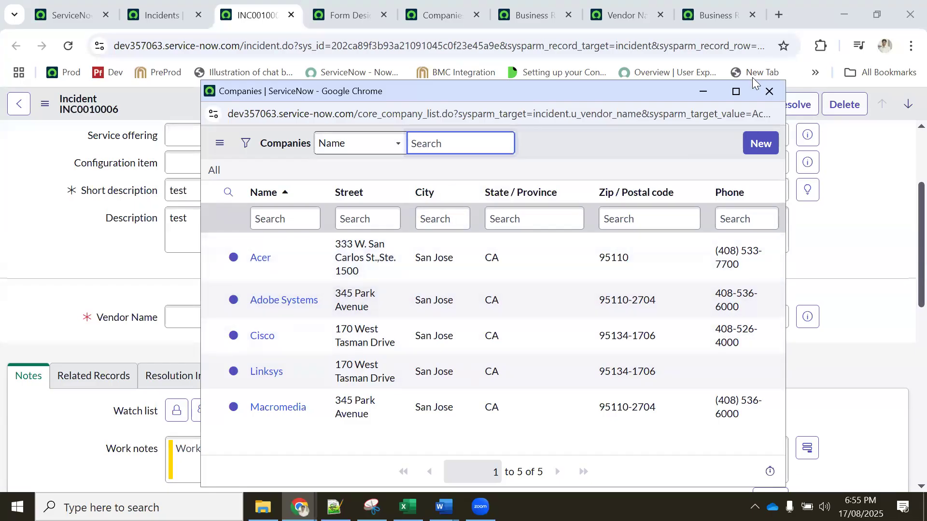
pyautogui.click(770, 94)
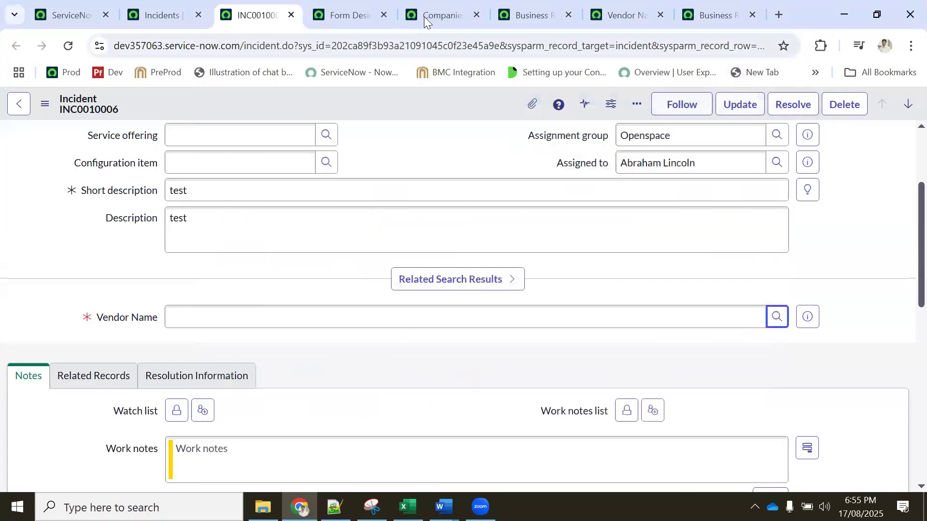
# Change the Vendor Name dictionary entry's type to Choice and save it, staying on the record.
pyautogui.click(529, 14)
pyautogui.click(600, 13)
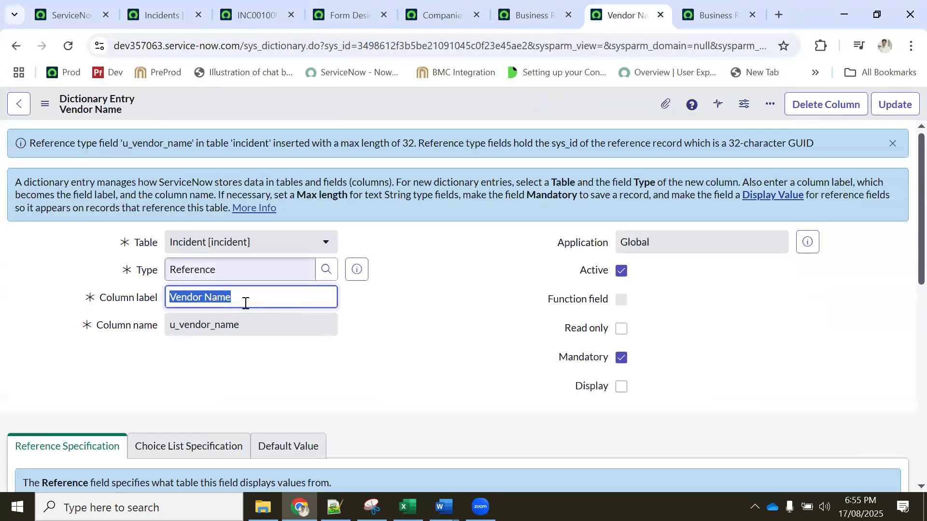
pyautogui.doubleClick(226, 272)
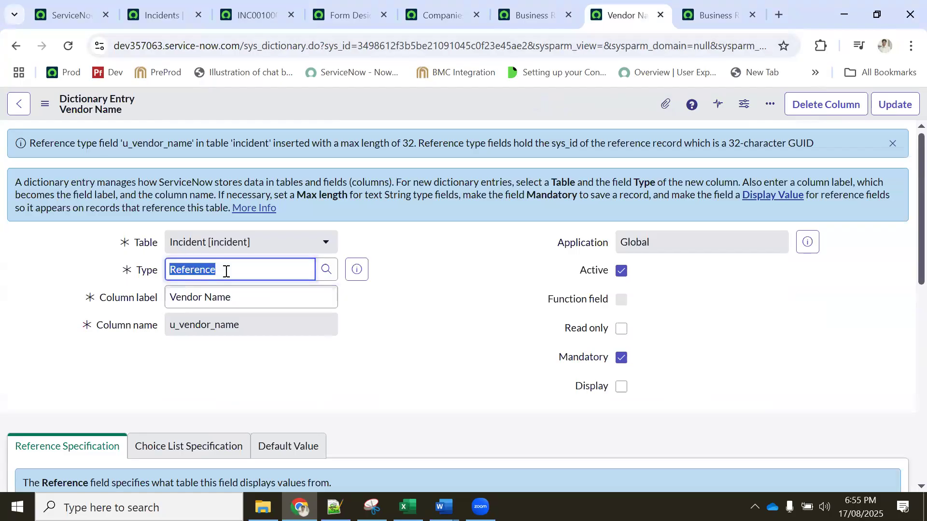
pyautogui.write('choi')
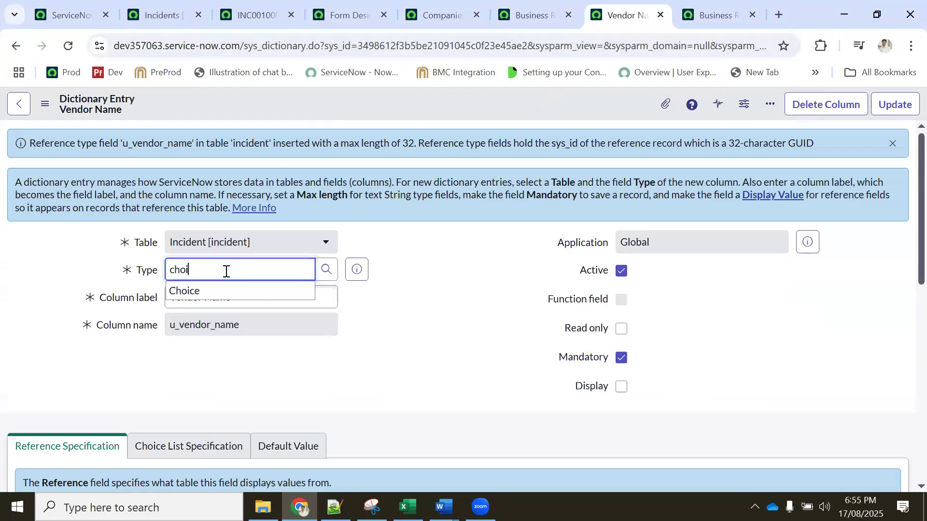
pyautogui.click(194, 291)
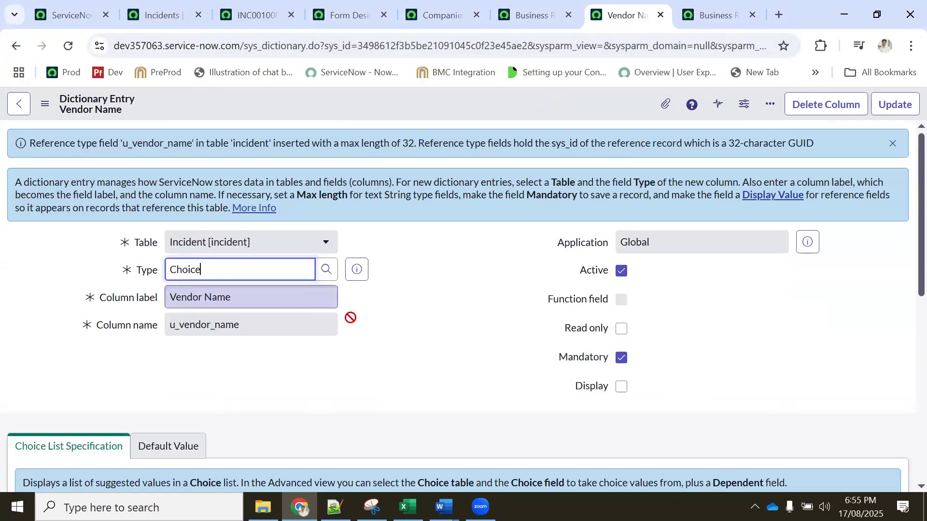
pyautogui.scroll(-3, 389, 317)
pyautogui.scroll(3, 395, 141)
pyautogui.rightClick(401, 100)
pyautogui.click(425, 110)
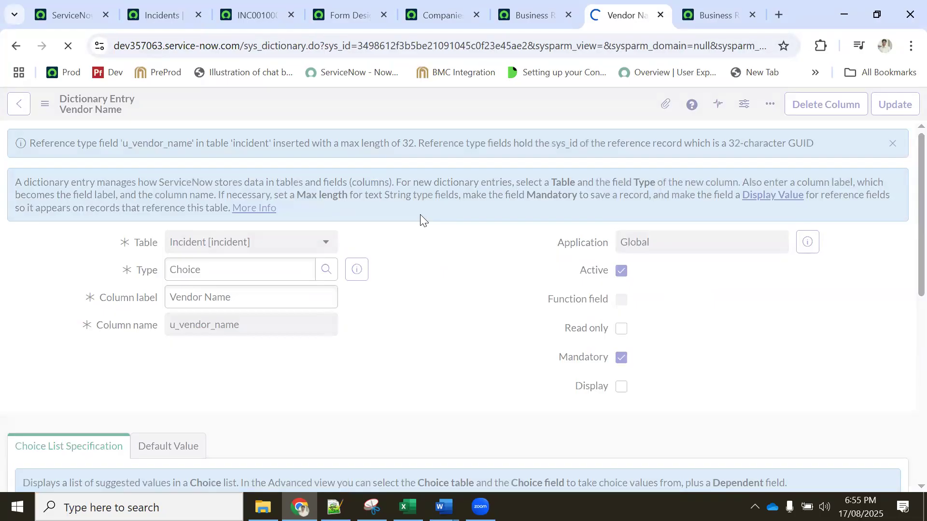
# Review the saved dictionary entry's sections and clear the default value of the Vendor Name field.
pyautogui.scroll(-4, 387, 246)
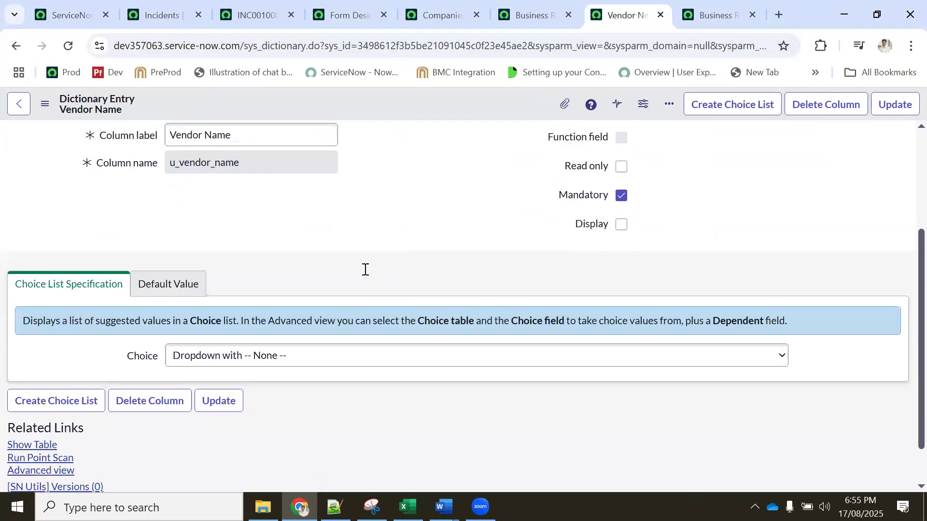
pyautogui.scroll(-4, 135, 269)
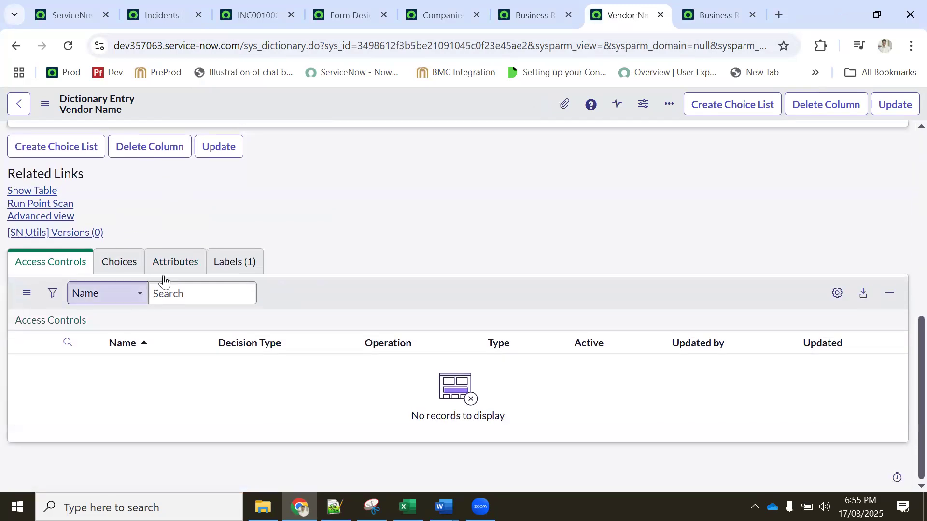
pyautogui.scroll(7, 150, 309)
pyautogui.scroll(-4, 150, 319)
pyautogui.click(167, 181)
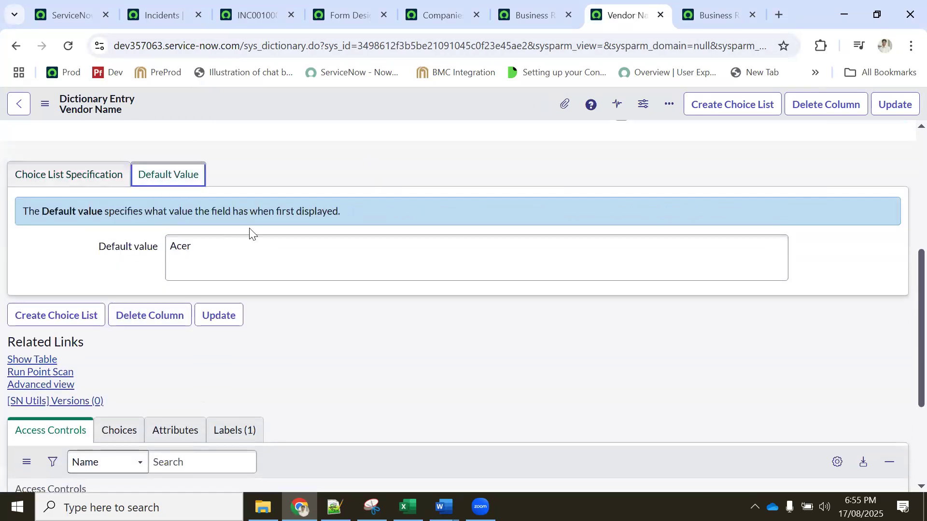
pyautogui.moveTo(232, 244); pyautogui.dragTo(149, 246)
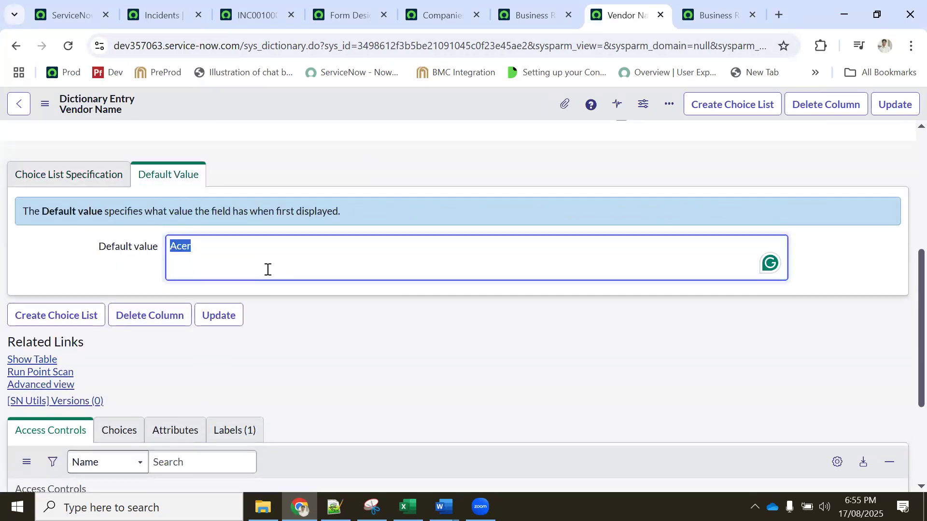
pyautogui.press('BackSpace')
pyautogui.scroll(4, 328, 180)
pyautogui.scroll(-7, 278, 242)
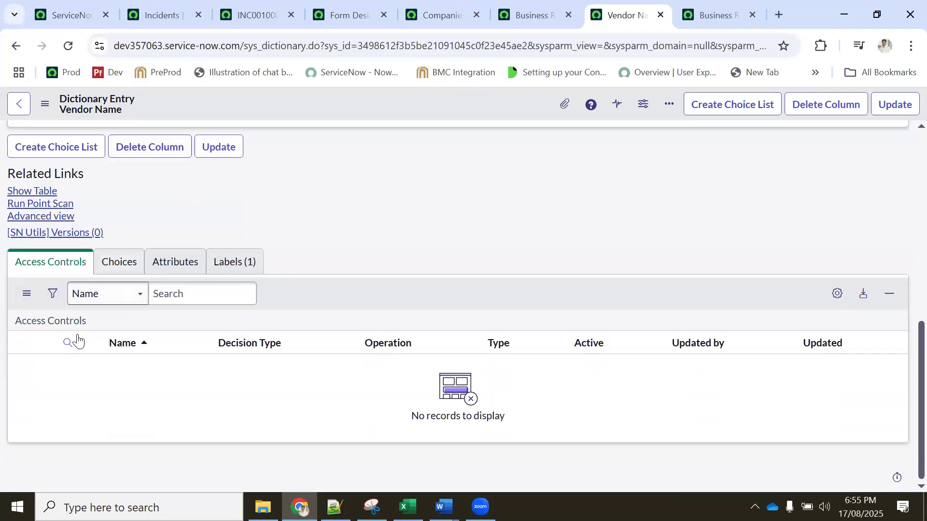
# Show the Vendor Name field's choices and start a new choice record for it.
pyautogui.click(106, 263)
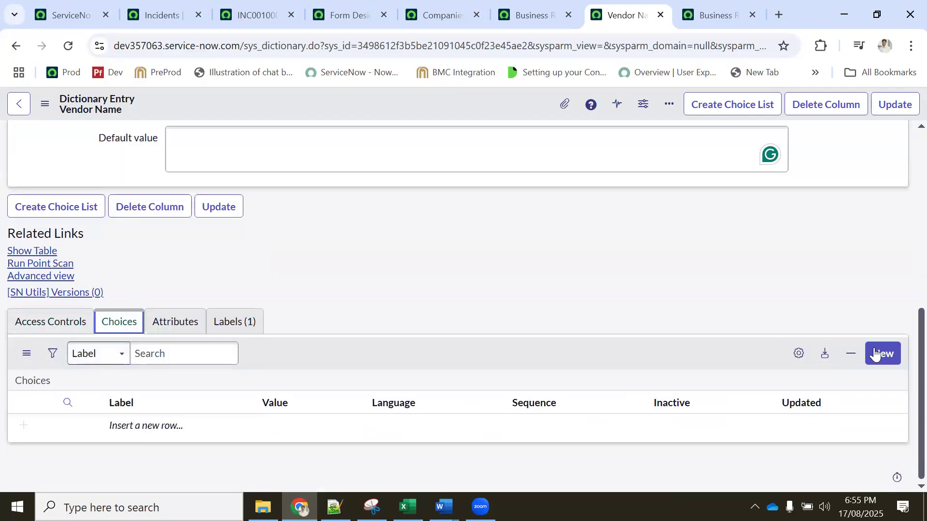
pyautogui.press('F5')
pyautogui.click(528, 139)
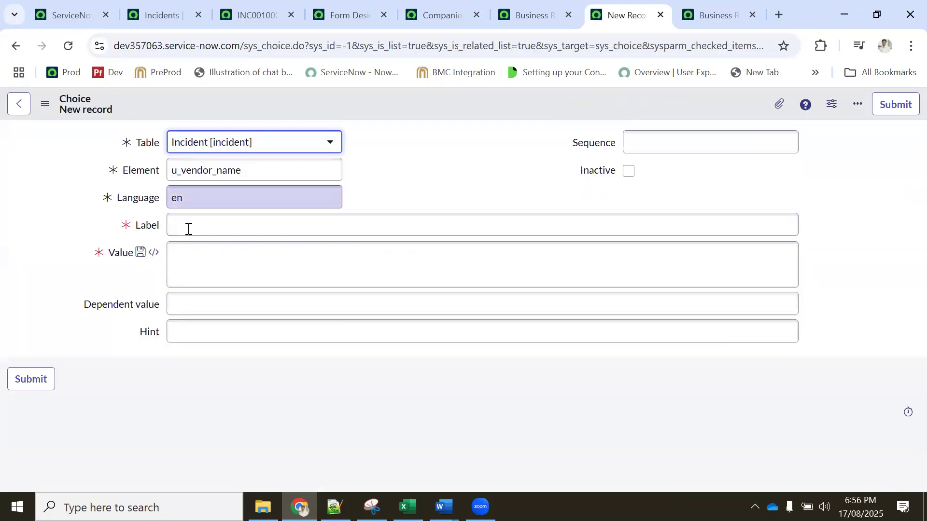
# Set the new choice's label to Cisco, taken from the Companies list, and its value to cisco.
pyautogui.click(212, 230)
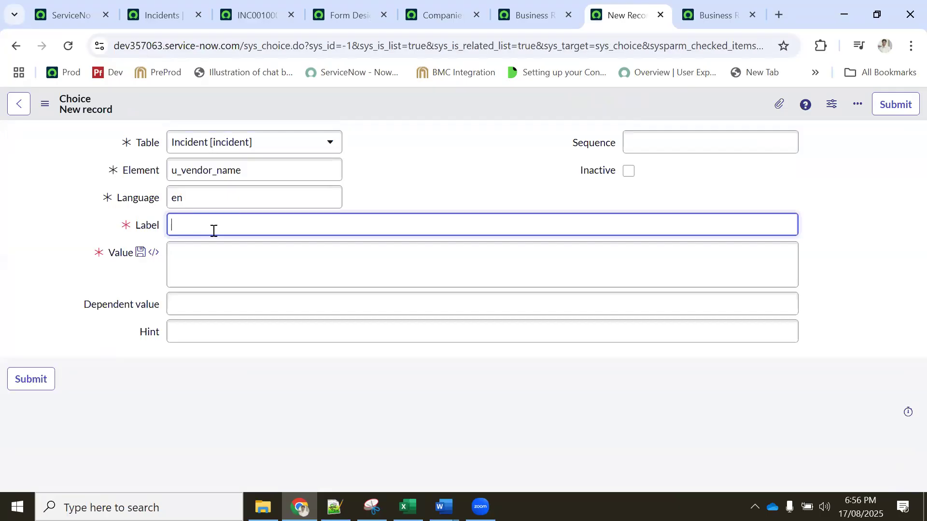
pyautogui.click(270, 15)
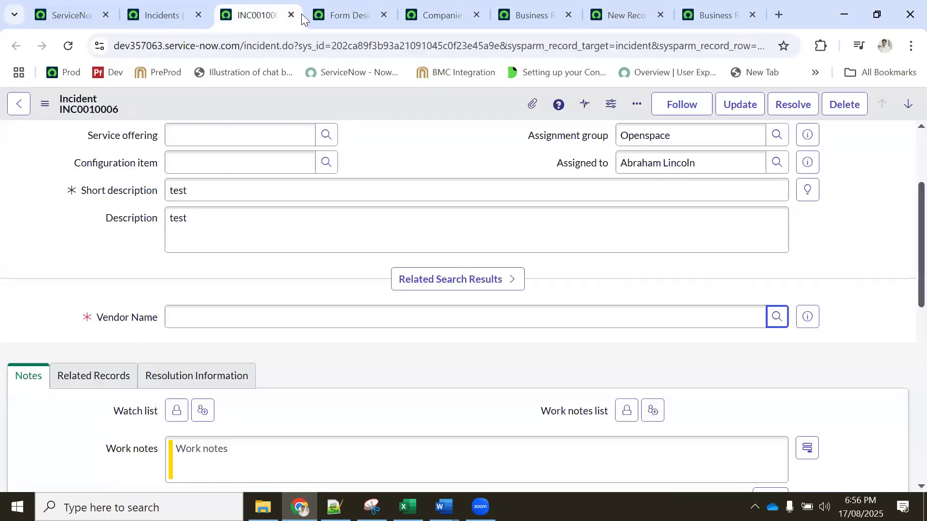
pyautogui.click(330, 15)
pyautogui.click(165, 15)
pyautogui.click(440, 14)
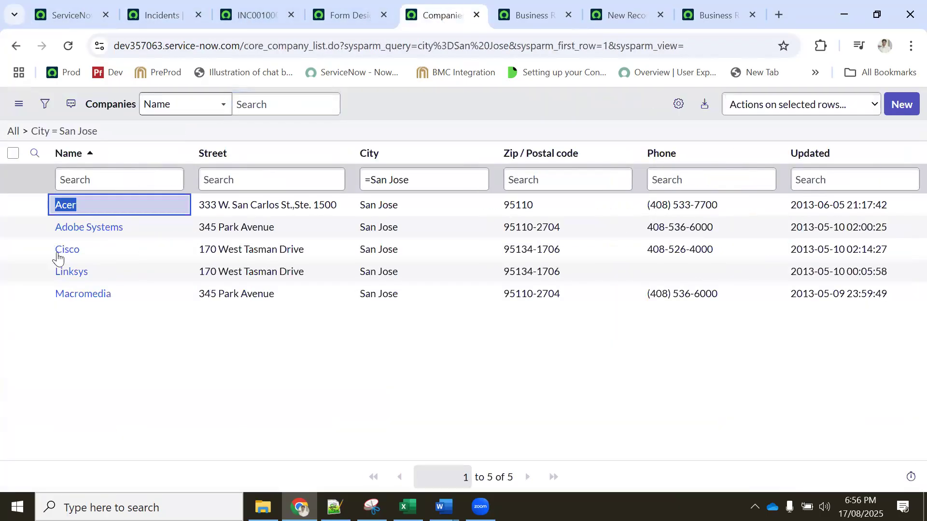
pyautogui.click(48, 249)
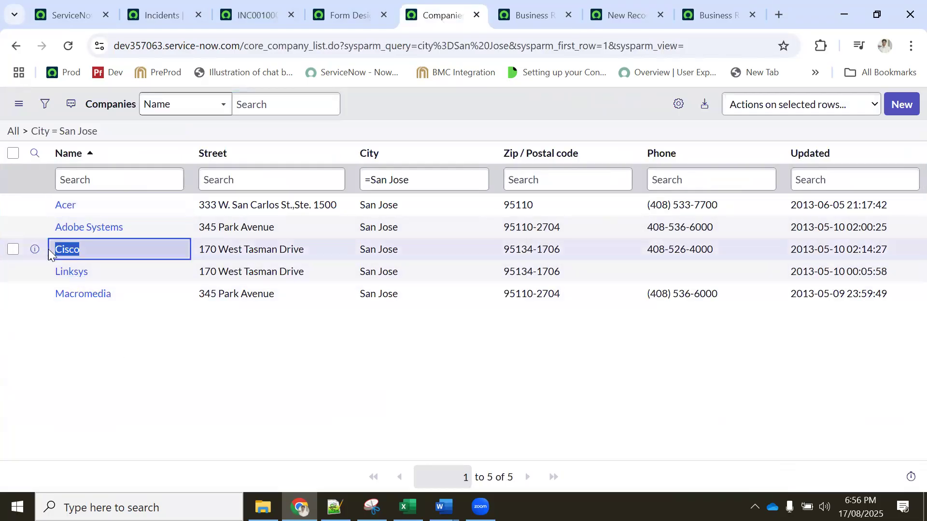
pyautogui.click(536, 16)
pyautogui.click(618, 16)
pyautogui.write('Cisco')
pyautogui.click(195, 256)
pyautogui.write('Cisco')
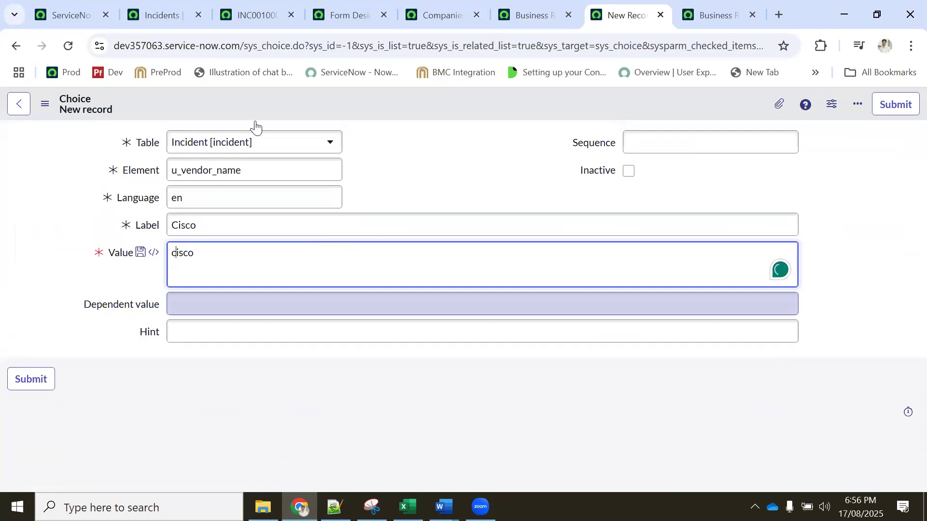
# Set the choice's sequence to 1 and save the new record, staying on it.
pyautogui.click(635, 141)
pyautogui.press('Down')
pyautogui.press('Down')
pyautogui.press('Down')
pyautogui.press('Down')
pyautogui.press('Down')
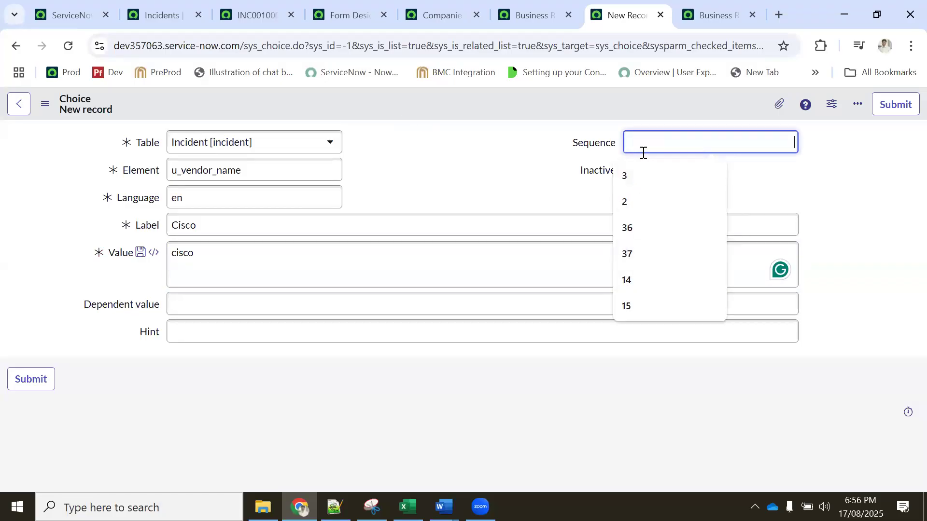
pyautogui.write('1')
pyautogui.rightClick(369, 104)
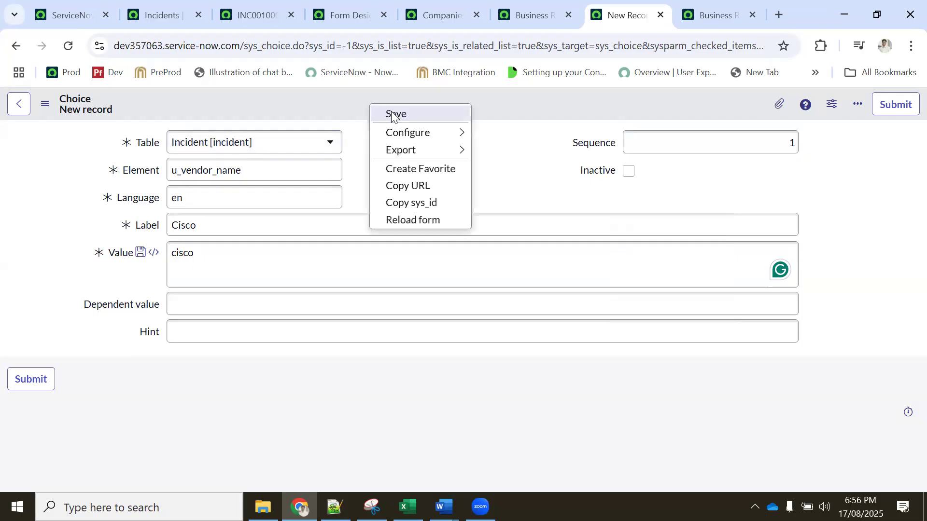
pyautogui.click(392, 114)
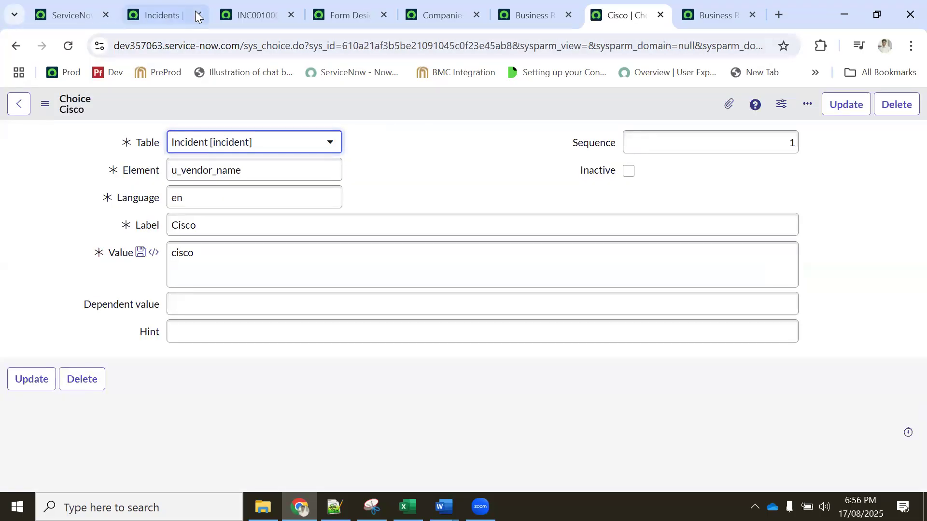
# Change the choice record's label to Acer, taken from the Companies list, and its value to acer.
pyautogui.click(163, 11)
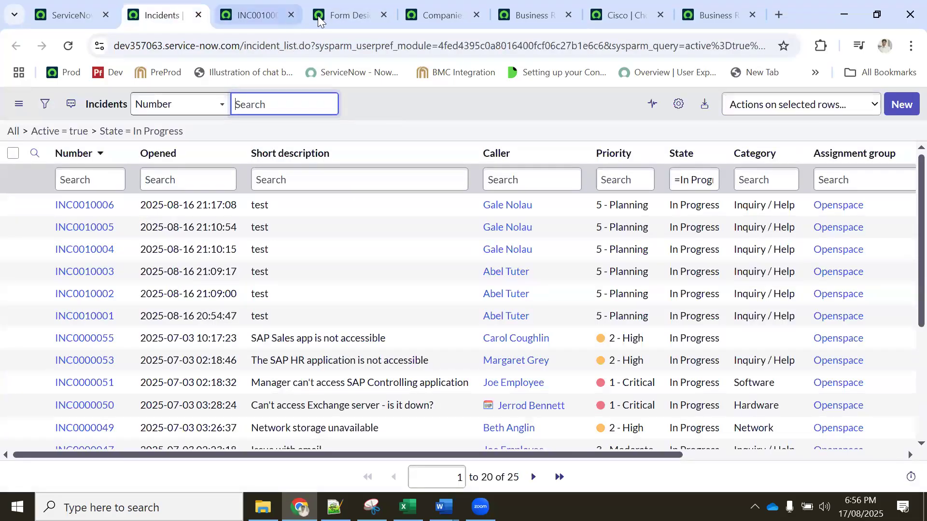
pyautogui.click(379, 19)
pyautogui.click(433, 13)
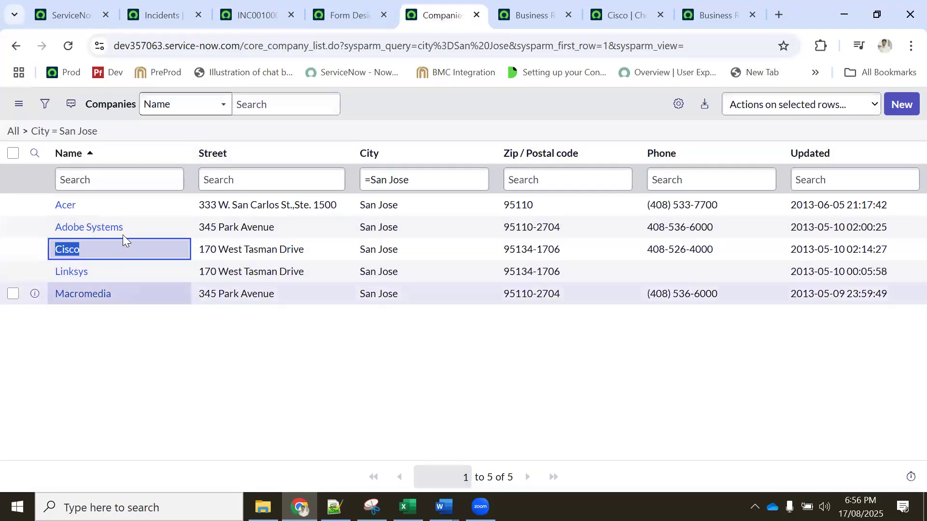
pyautogui.click(55, 207)
pyautogui.hotkey('ctrl', 'c')
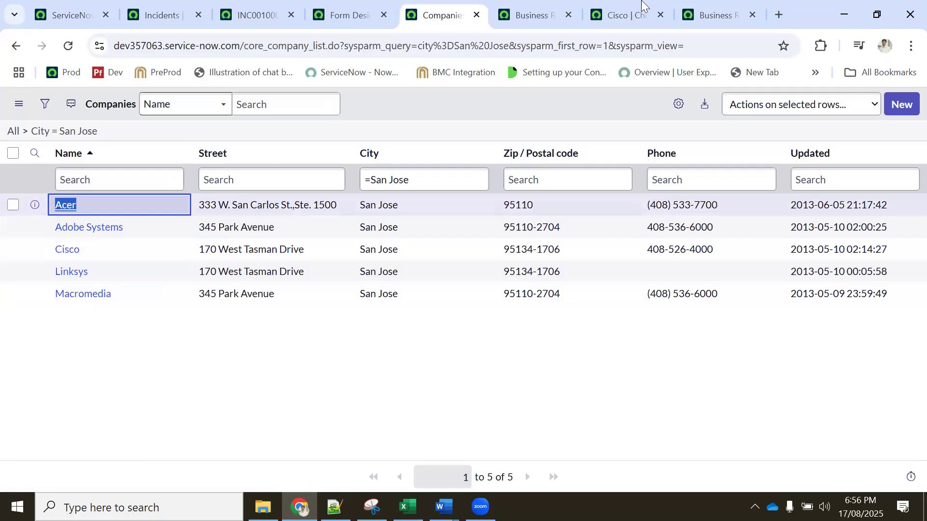
pyautogui.click(639, 12)
pyautogui.click(234, 222)
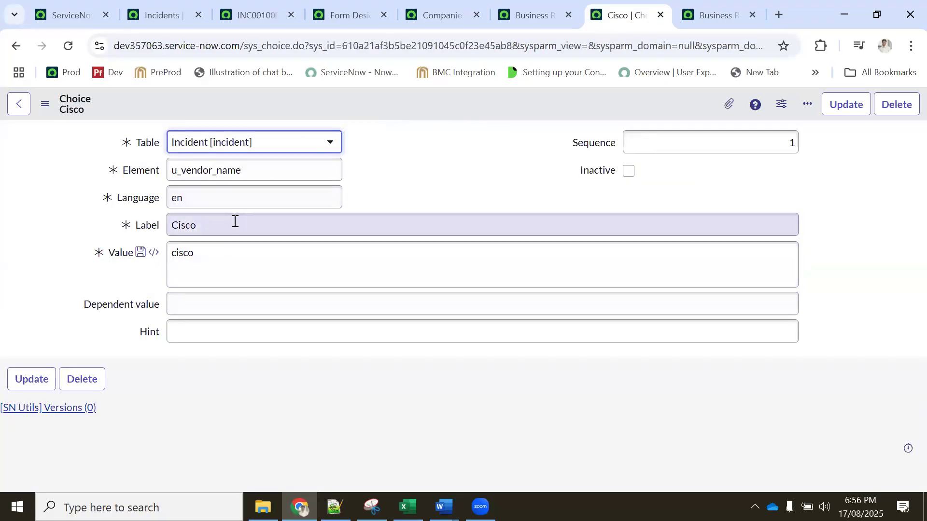
pyautogui.hotkey('ctrl', 'a')
pyautogui.hotkey('ctrl', 'v')
pyautogui.doubleClick(183, 252)
pyautogui.hotkey('ctrl', 'v')
pyautogui.write('x')
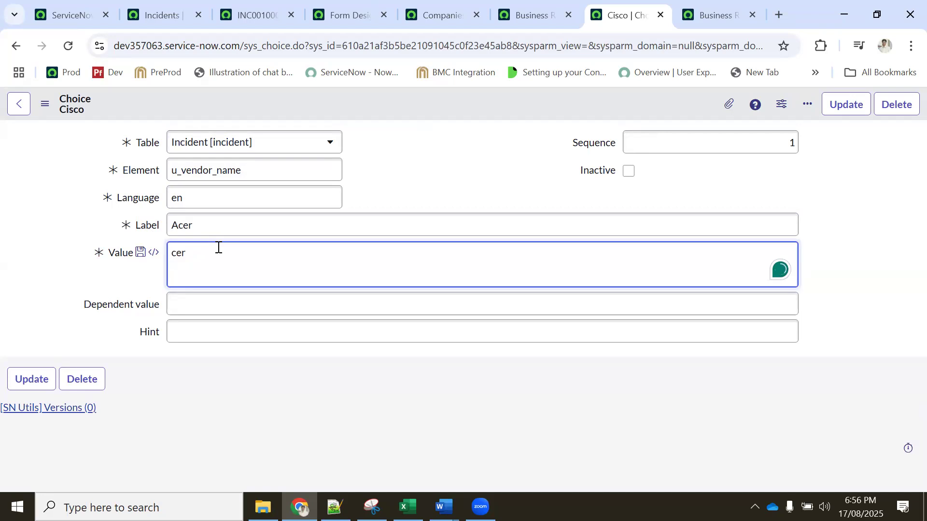
# Set the Acer choice's sequence to 2 and insert it as a new record, staying on it.
pyautogui.rightClick(375, 99)
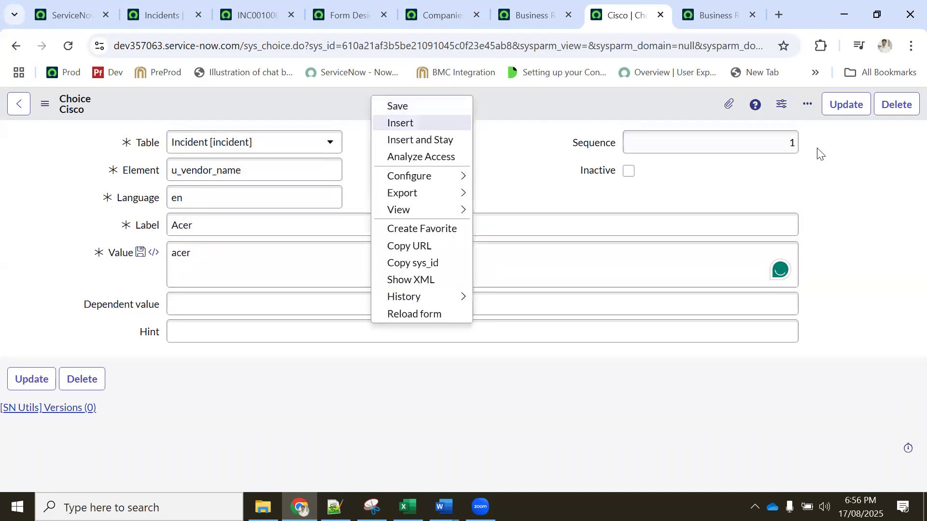
pyautogui.click(793, 142)
pyautogui.write('2')
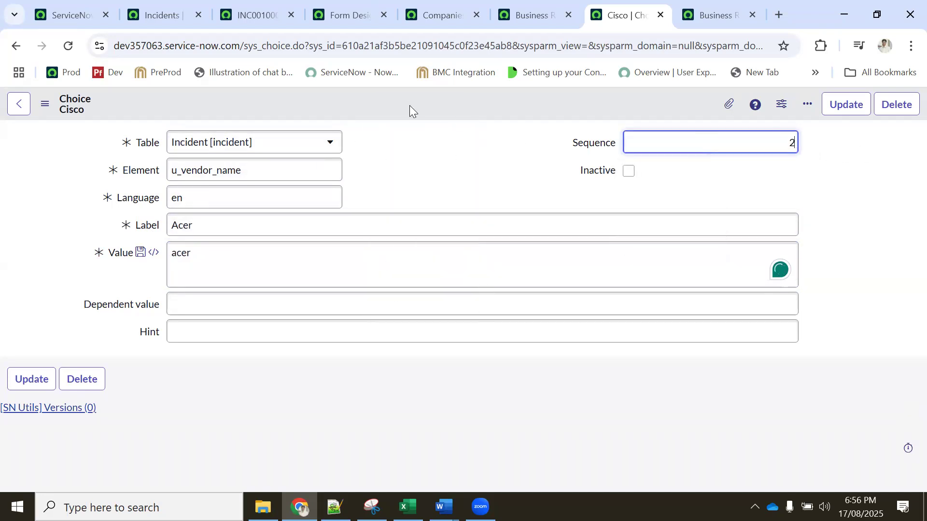
pyautogui.rightClick(410, 105)
pyautogui.click(452, 145)
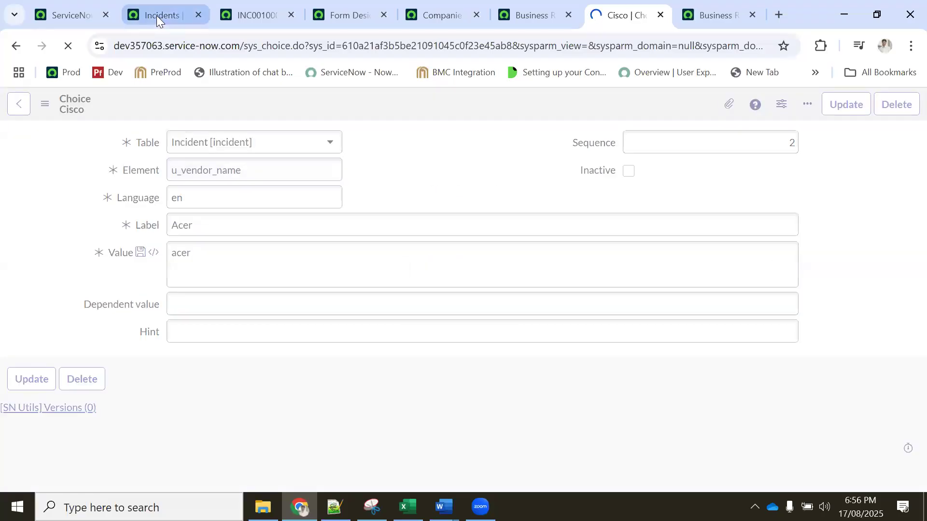
# Change the choice record's label to Linksys, taken from the Companies list, and its value to linksys.
pyautogui.click(159, 14)
pyautogui.click(254, 15)
pyautogui.click(332, 16)
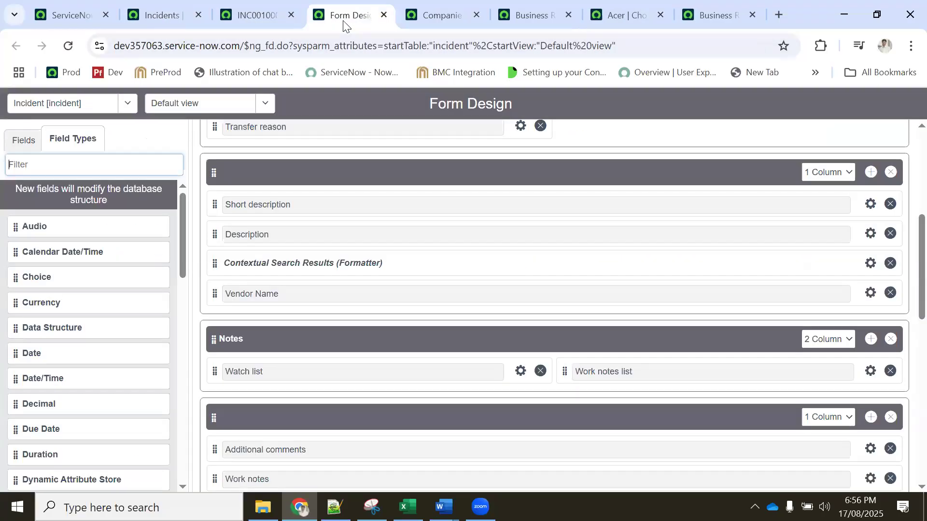
pyautogui.click(417, 10)
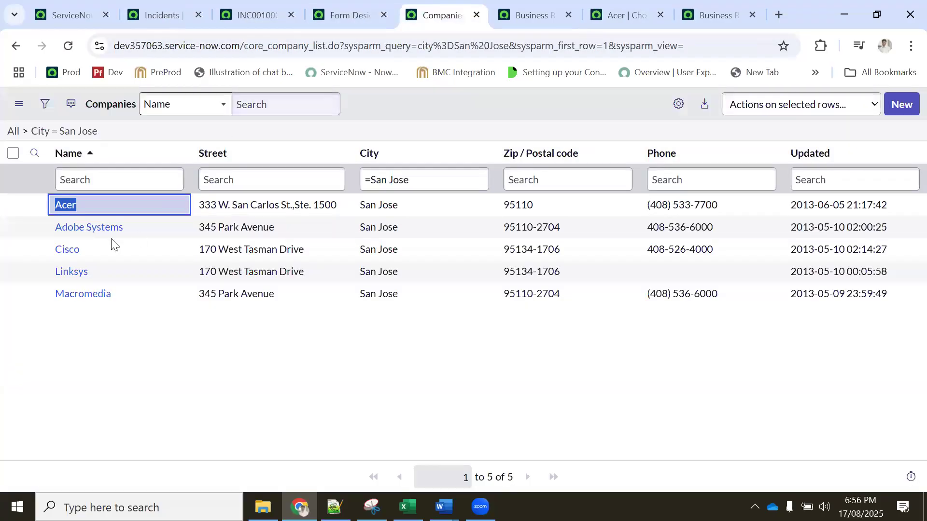
pyautogui.click(50, 272)
pyautogui.click(621, 15)
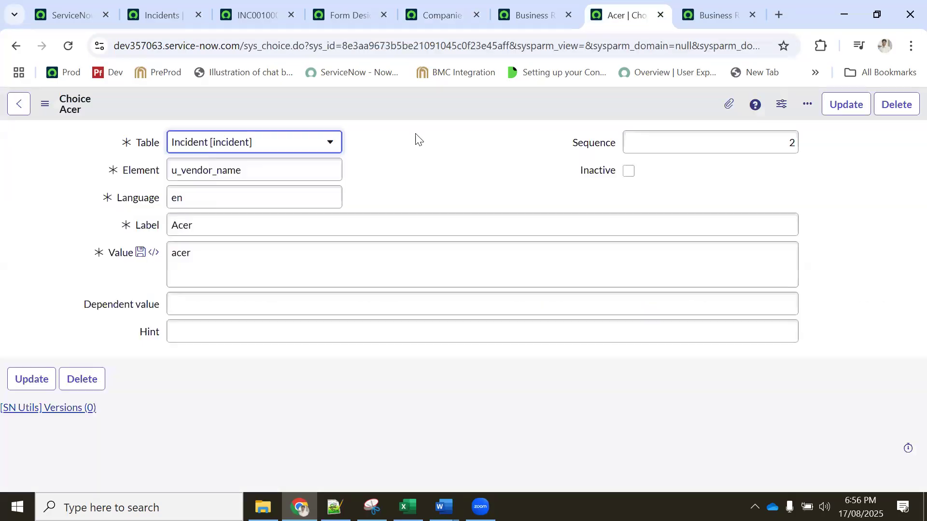
pyautogui.doubleClick(224, 223)
pyautogui.write('Linksys')
pyautogui.doubleClick(189, 252)
pyautogui.write('Linksys')
pyautogui.moveTo(176, 252); pyautogui.dragTo(172, 251)
pyautogui.write('l')
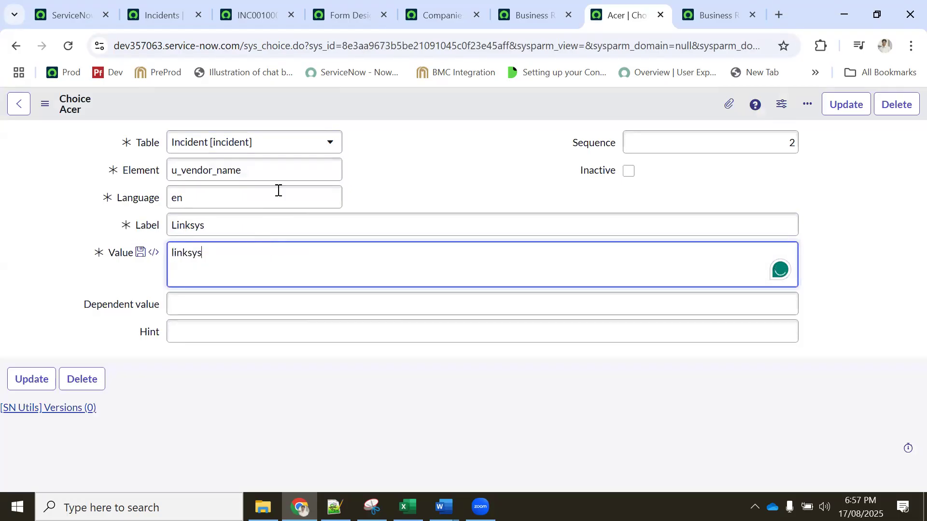
# Set the Linksys choice's sequence to 3 and insert it as a new record, staying on it.
pyautogui.click(753, 134)
pyautogui.write('3')
pyautogui.rightClick(550, 98)
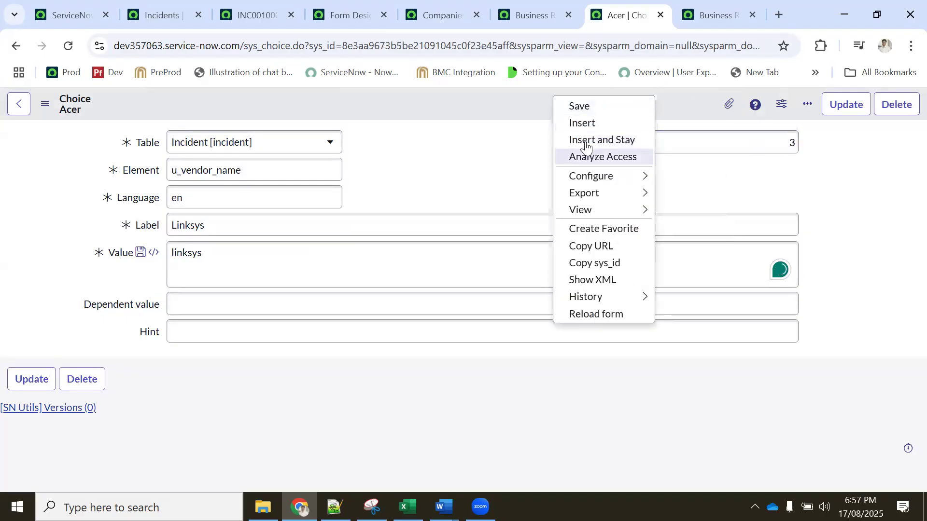
pyautogui.click(586, 140)
# Reload the open incident and examine the options offered by its Vendor Name field.
pyautogui.click(252, 13)
pyautogui.click(68, 46)
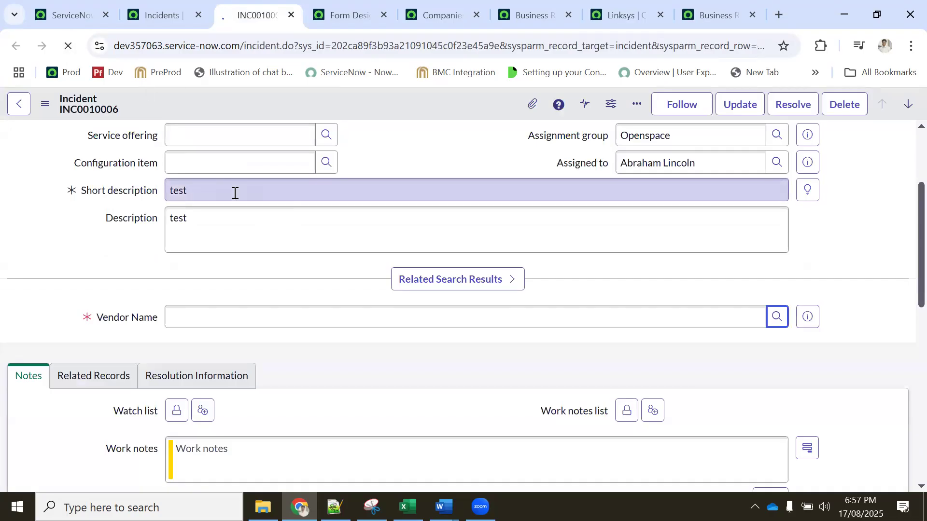
pyautogui.scroll(-6, 234, 195)
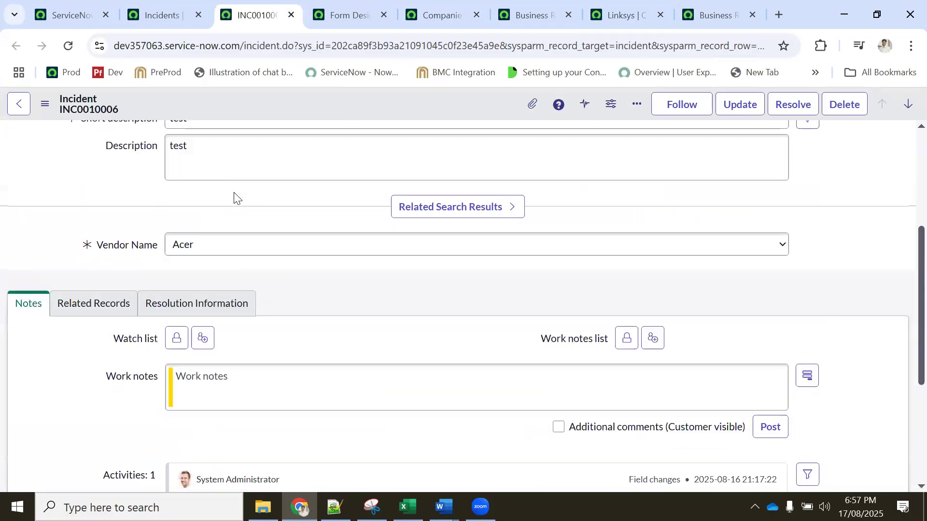
pyautogui.scroll(4, 240, 195)
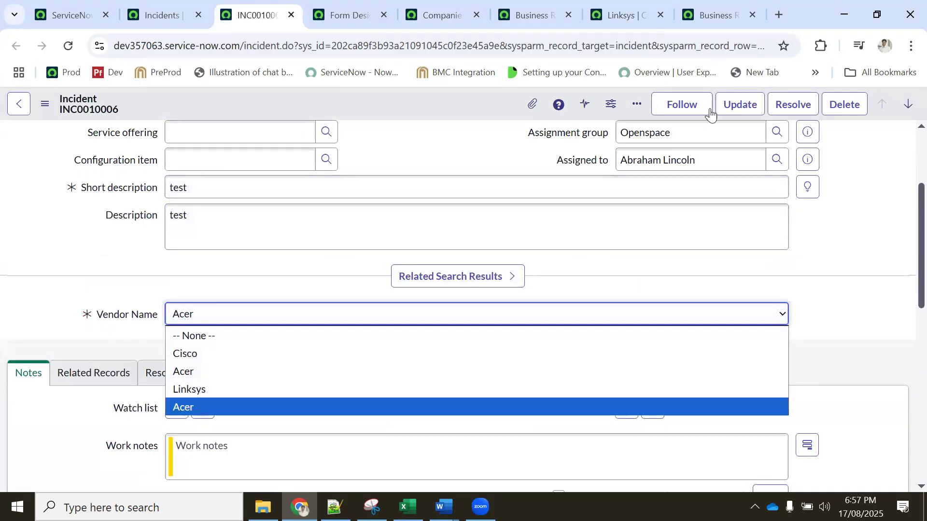
# Return from the Linksys choice to the Vendor Name dictionary entry and review its default value and list of choices.
pyautogui.click(629, 11)
pyautogui.click(727, 14)
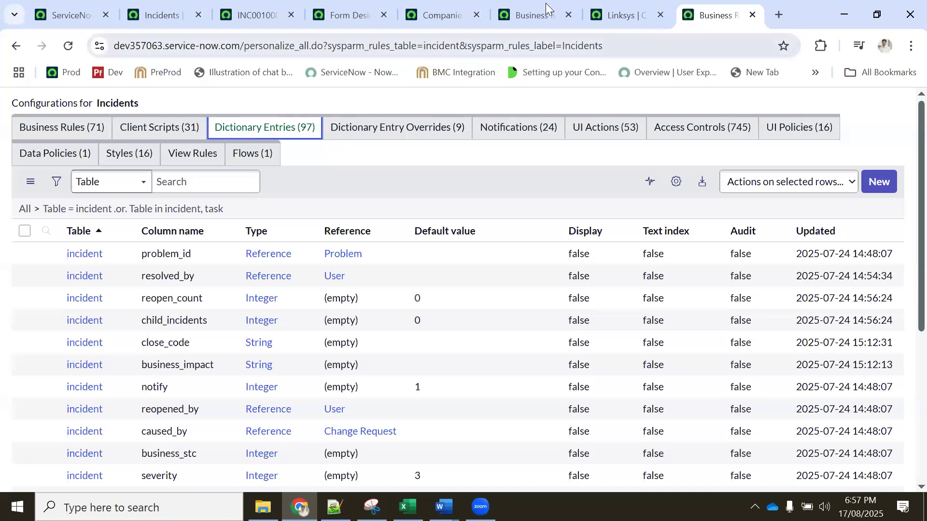
pyautogui.click(531, 15)
pyautogui.click(417, 17)
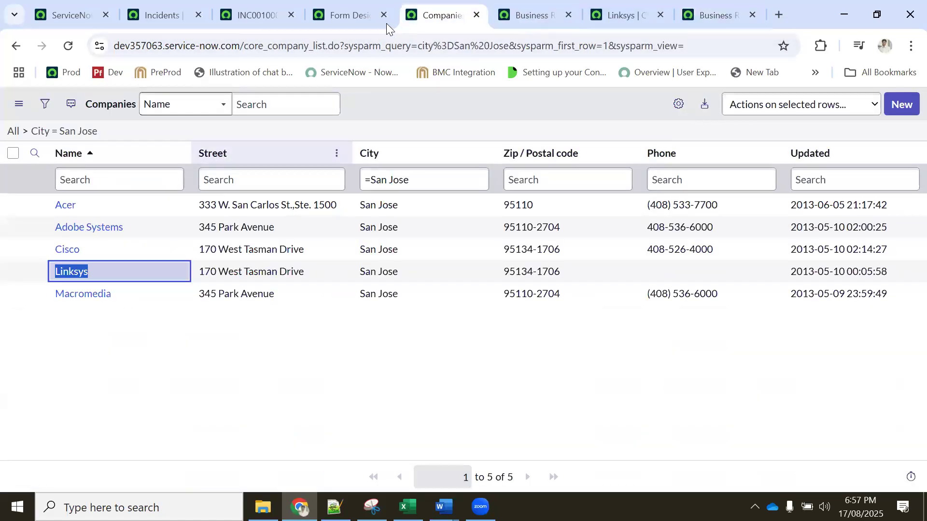
pyautogui.click(351, 13)
pyautogui.click(528, 12)
pyautogui.click(625, 12)
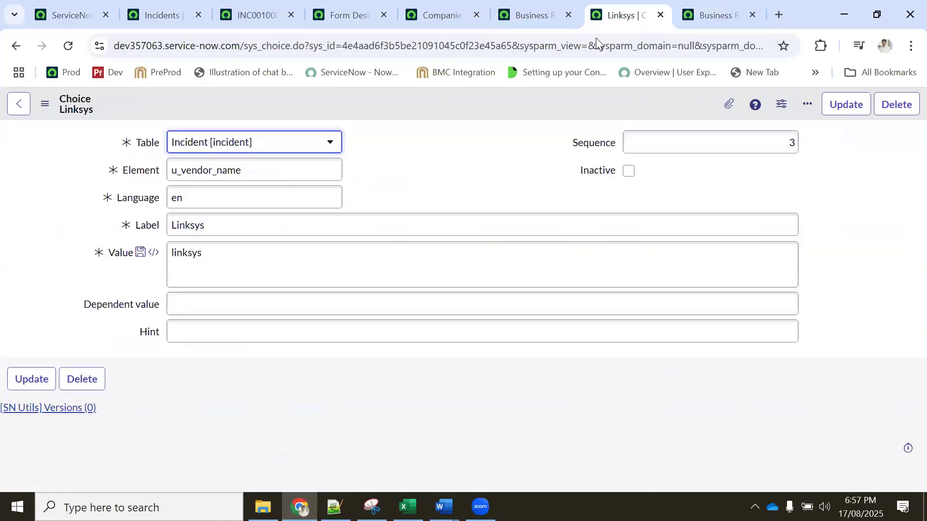
pyautogui.click(21, 101)
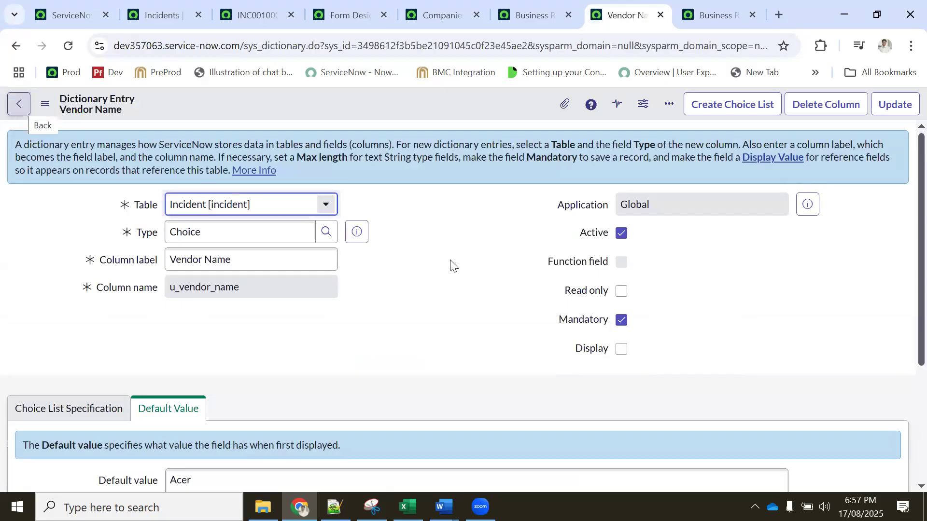
pyautogui.scroll(-4, 422, 285)
pyautogui.scroll(-3, 207, 213)
pyautogui.scroll(5, 211, 290)
pyautogui.moveTo(197, 336); pyautogui.dragTo(145, 333)
pyautogui.scroll(-6, 102, 264)
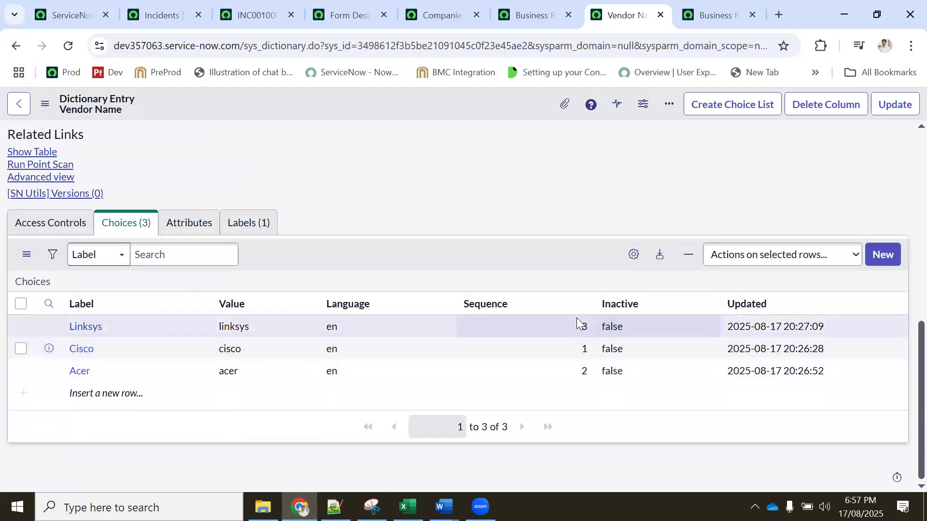
pyautogui.click(546, 305)
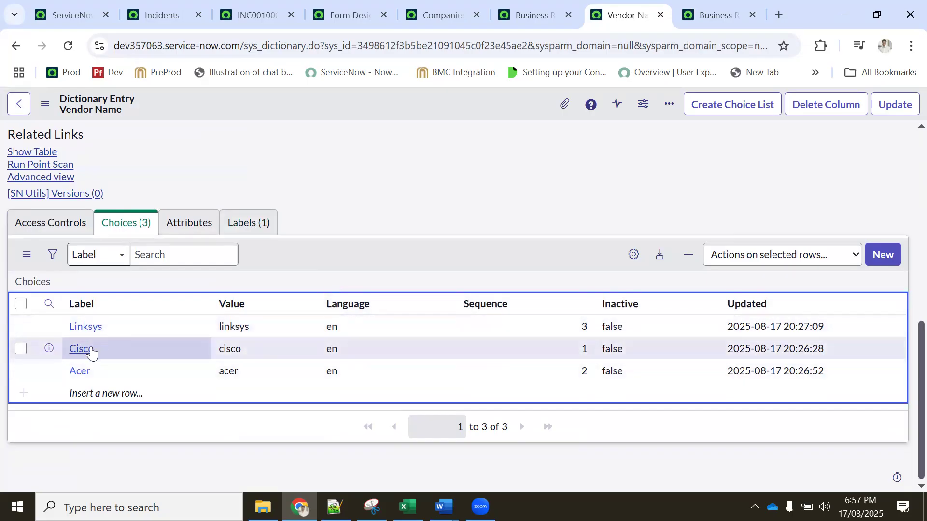
# Compare the incident's Vendor Name options with the choices listed in the dictionary entry.
pyautogui.click(249, 18)
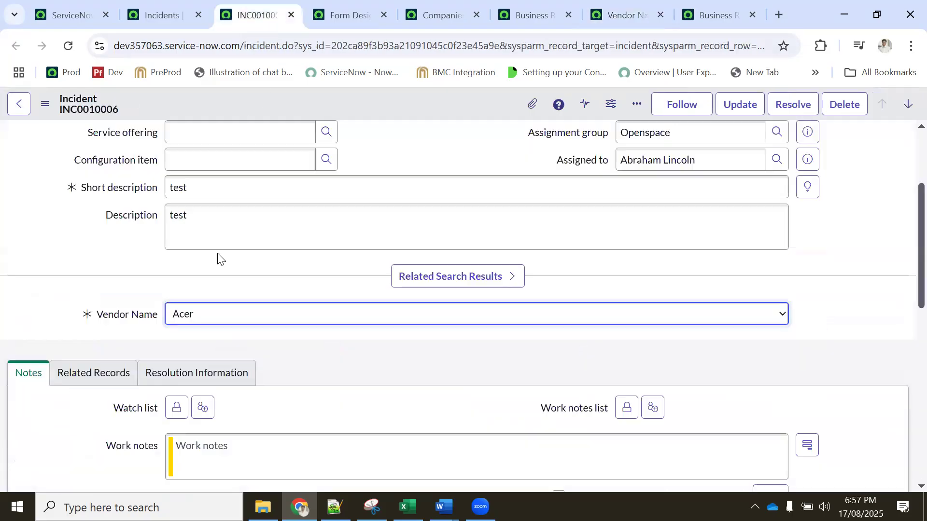
pyautogui.click(204, 316)
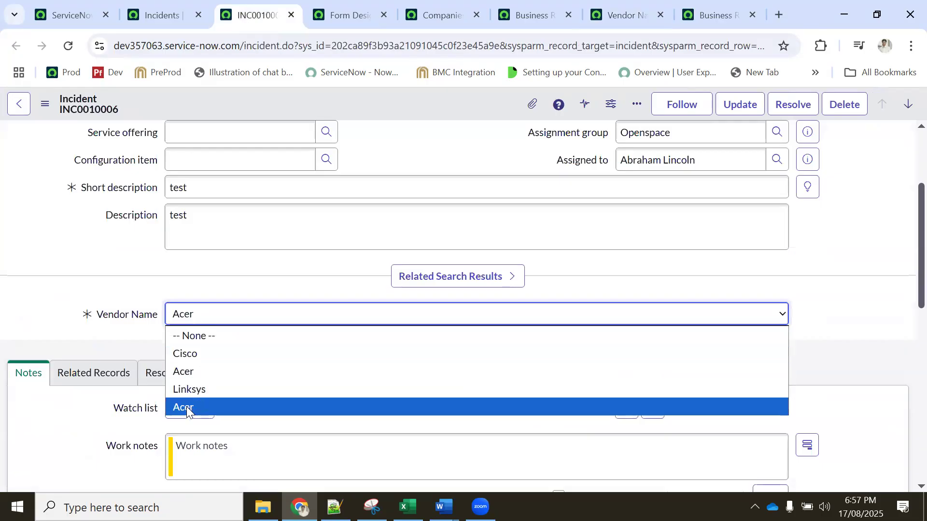
pyautogui.click(703, 12)
pyautogui.click(604, 14)
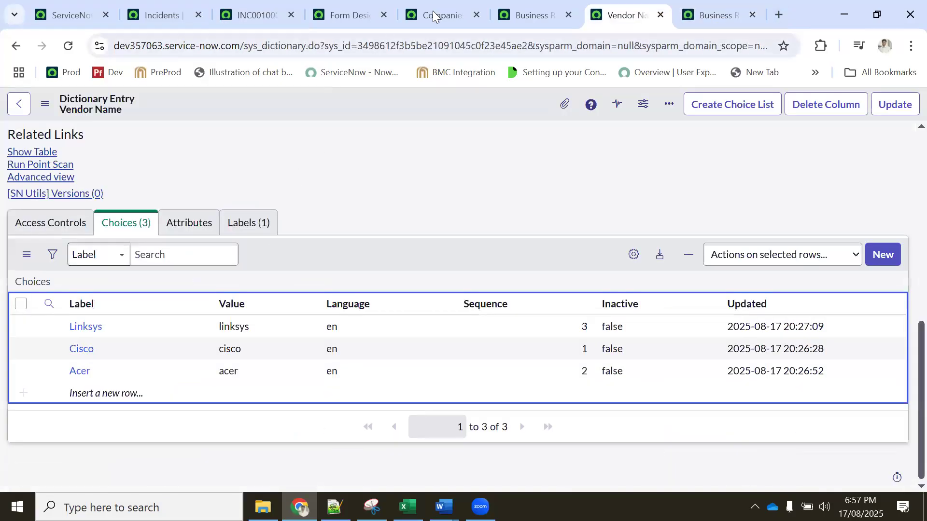
# Clear the default value in the Vendor Name dictionary entry and save the entry, staying on it.
pyautogui.click(519, 15)
pyautogui.click(438, 6)
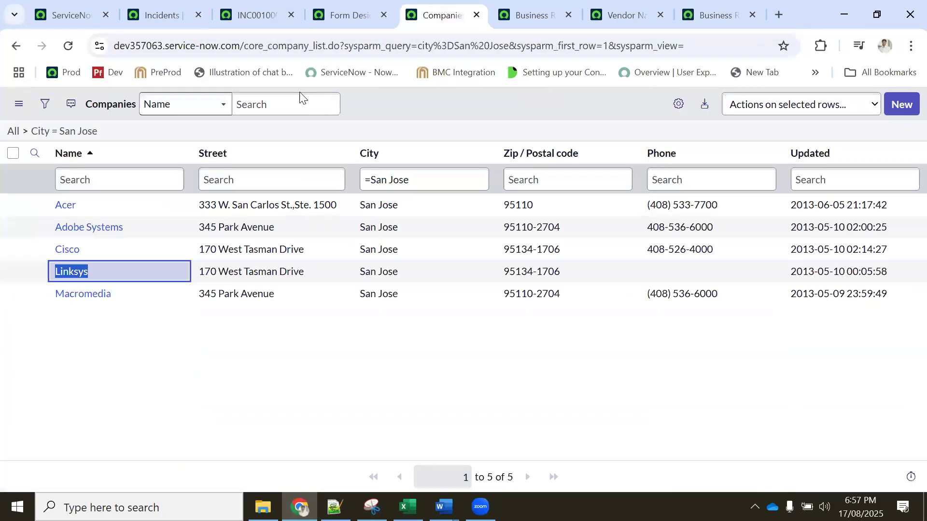
pyautogui.click(353, 7)
pyautogui.click(432, 10)
pyautogui.click(511, 7)
pyautogui.click(350, 7)
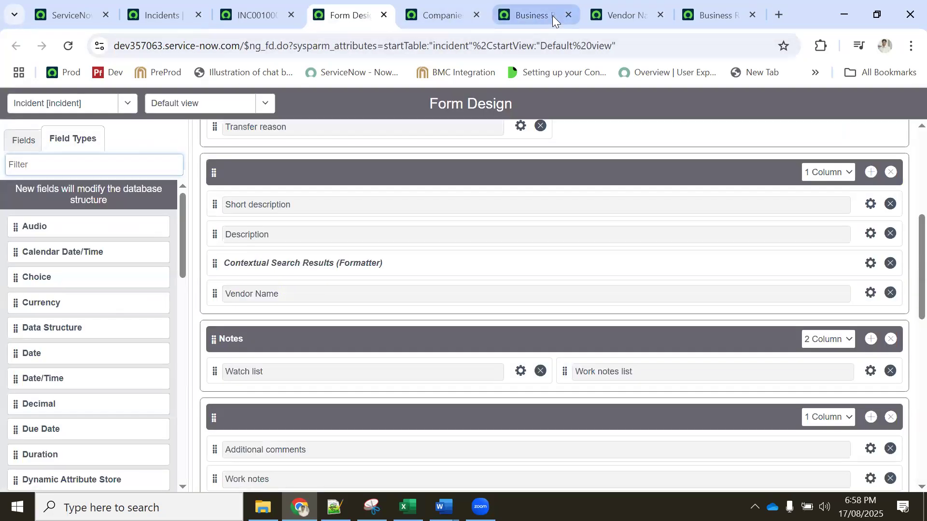
pyautogui.click(608, 12)
pyautogui.scroll(5, 220, 305)
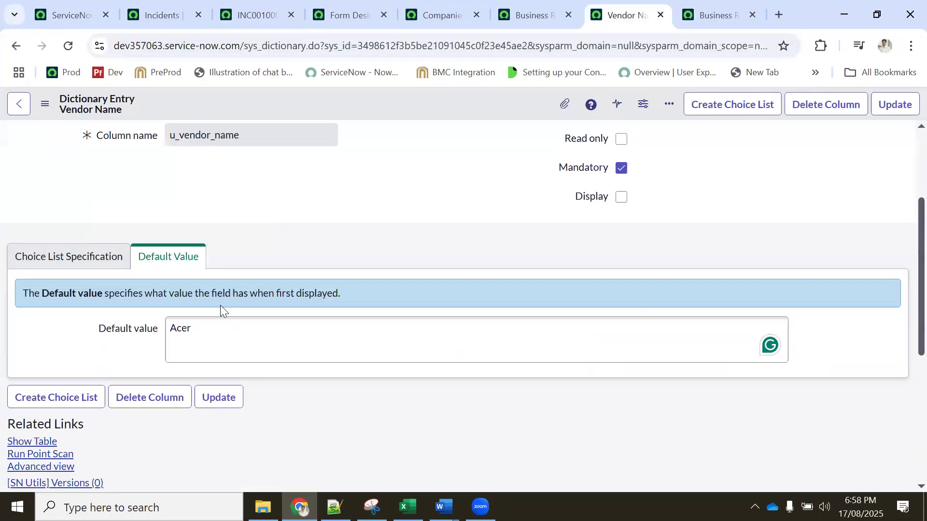
pyautogui.doubleClick(167, 328)
pyautogui.press('BackSpace')
pyautogui.rightClick(390, 103)
pyautogui.click(415, 116)
# Reload the incident again and recheck its Vendor Name options with the field's default value cleared.
pyautogui.click(252, 7)
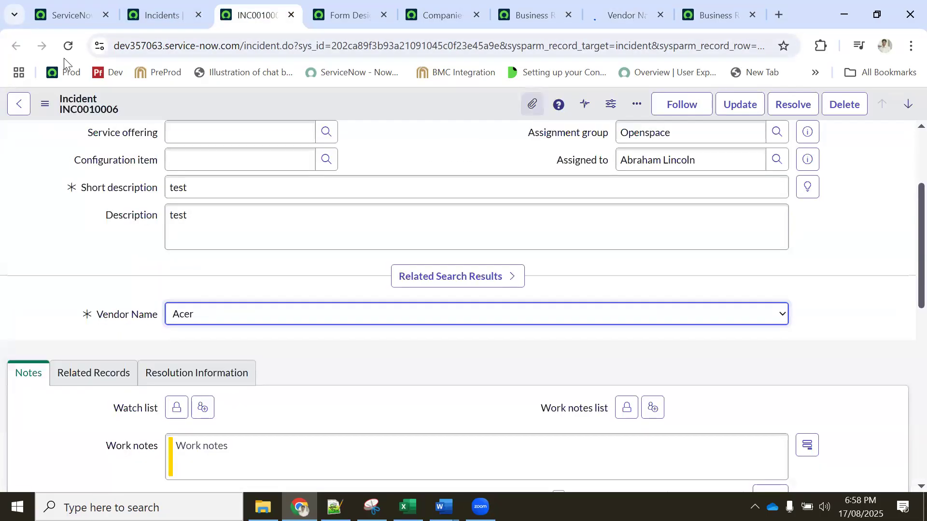
pyautogui.click(69, 45)
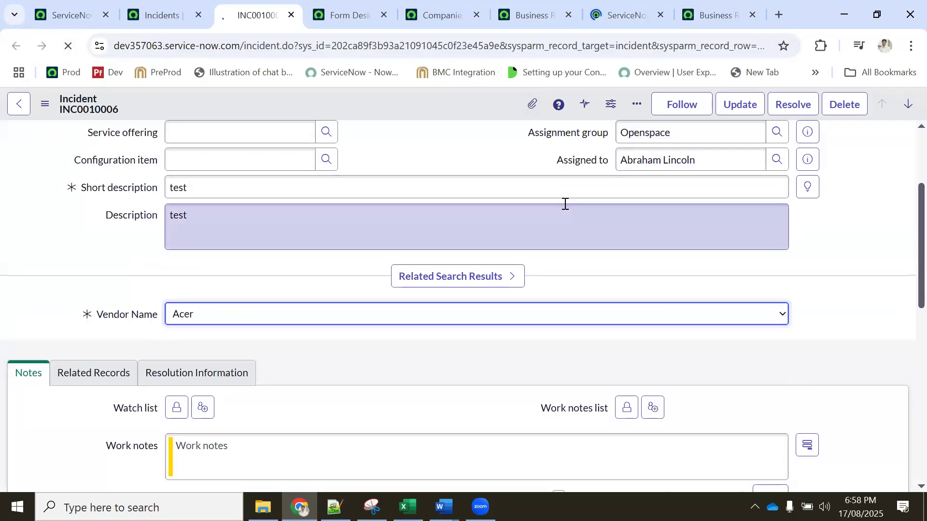
pyautogui.scroll(-6, 532, 244)
pyautogui.scroll(-3, 201, 242)
pyautogui.scroll(3, 207, 304)
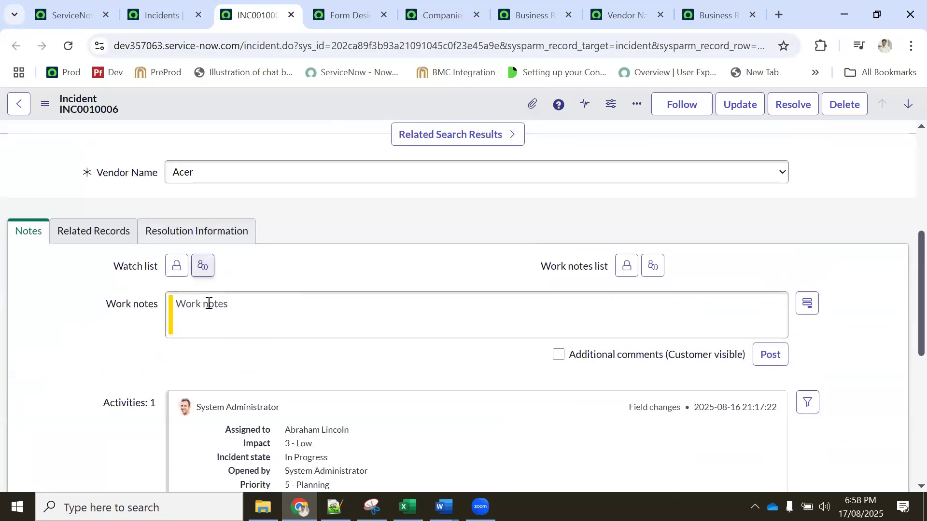
pyautogui.click(204, 181)
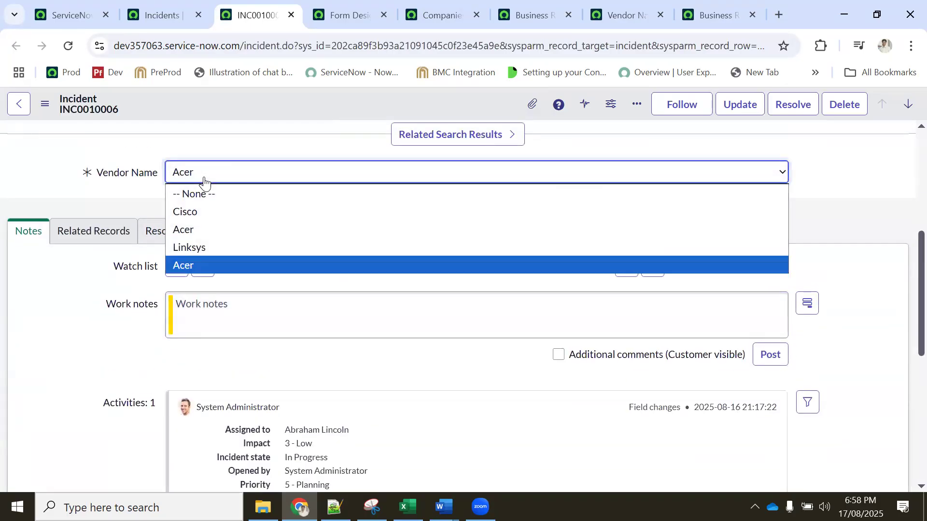
# Review the default value, choice list specification and choices of the Vendor Name dictionary entry.
pyautogui.click(628, 14)
pyautogui.click(628, 14)
pyautogui.scroll(-5, 184, 234)
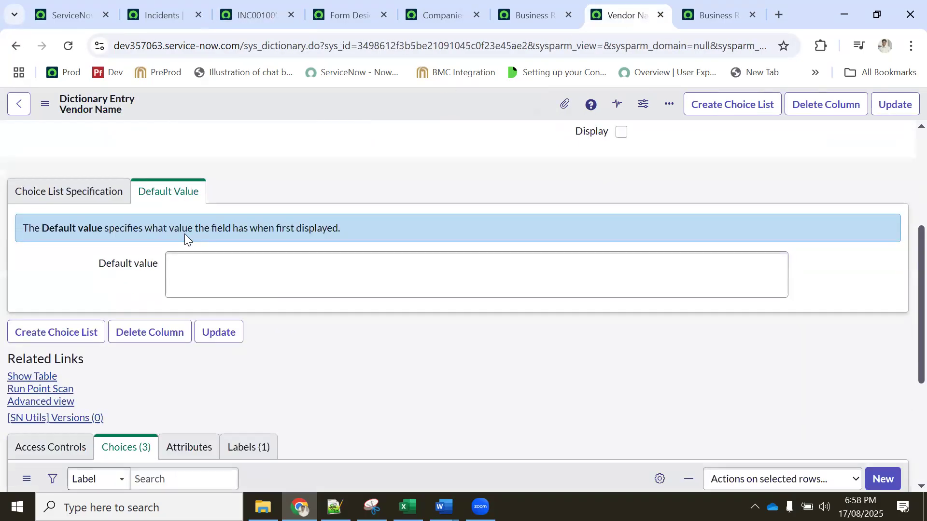
pyautogui.click(91, 189)
pyautogui.scroll(-4, 233, 237)
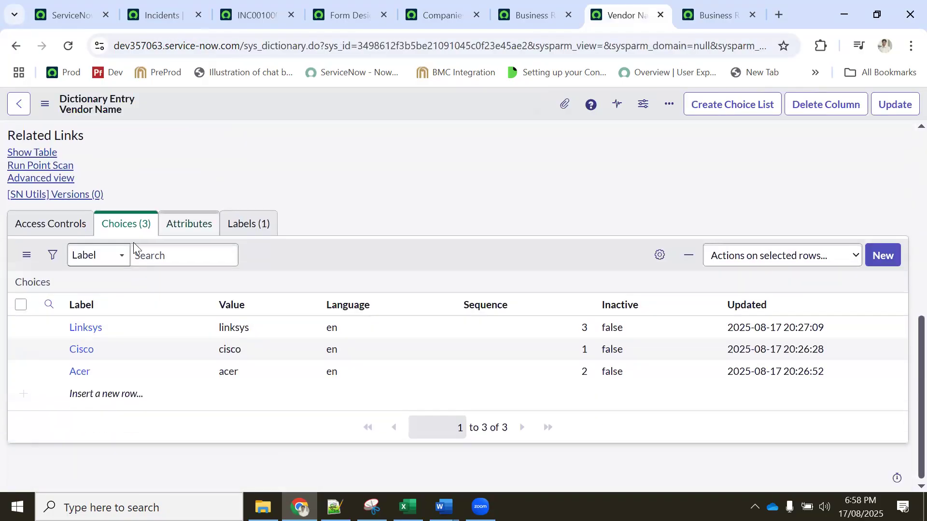
pyautogui.scroll(3, 154, 280)
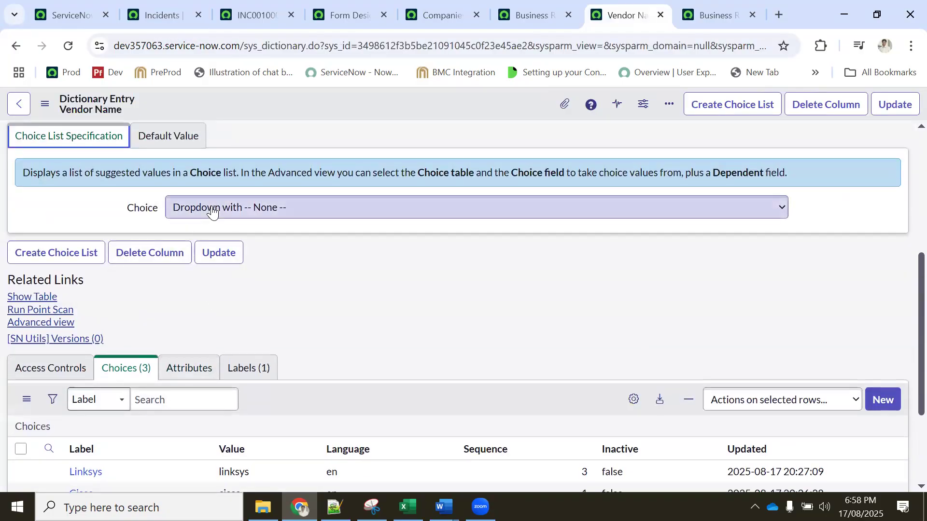
# Set the Choice specification of the Vendor Name dictionary entry to -- None -- and save the entry, staying on it.
pyautogui.click(212, 213)
pyautogui.click(217, 228)
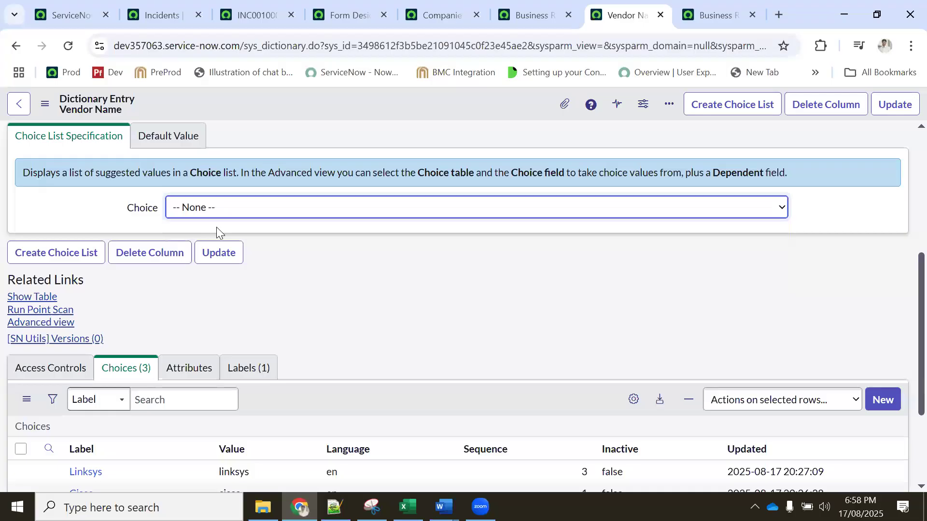
pyautogui.scroll(3, 271, 200)
pyautogui.rightClick(369, 102)
pyautogui.click(394, 109)
# Reload the incident, discarding unsaved changes, and recheck its Vendor Name options with the Choice specification set to -- None --.
pyautogui.click(230, 7)
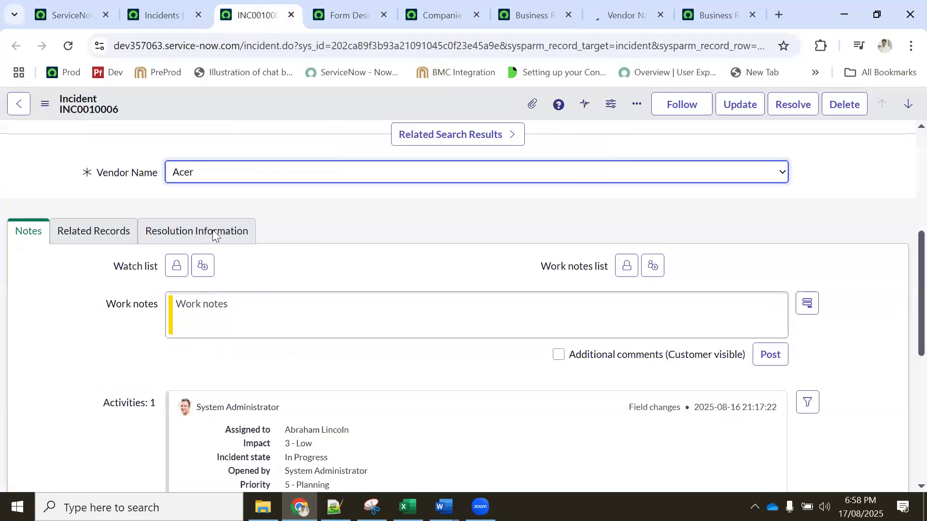
pyautogui.click(195, 175)
pyautogui.click(193, 196)
pyautogui.click(69, 46)
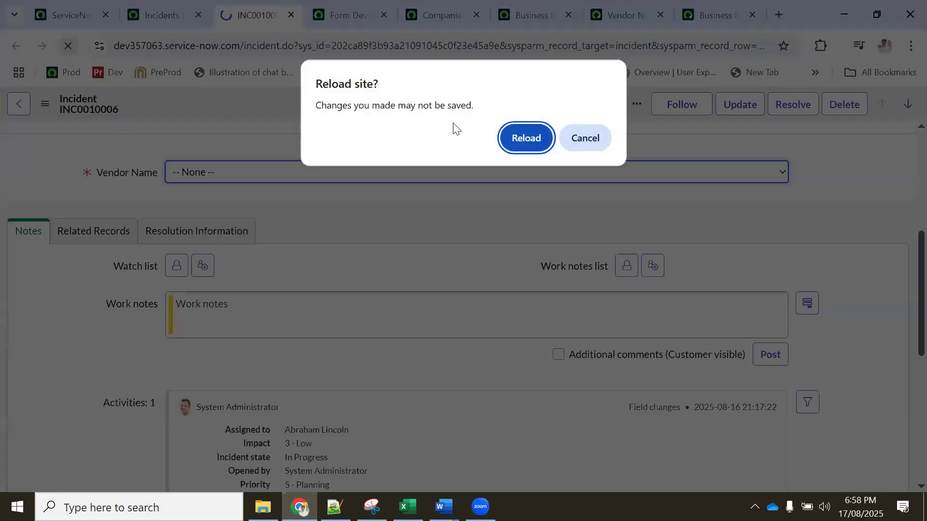
pyautogui.click(506, 139)
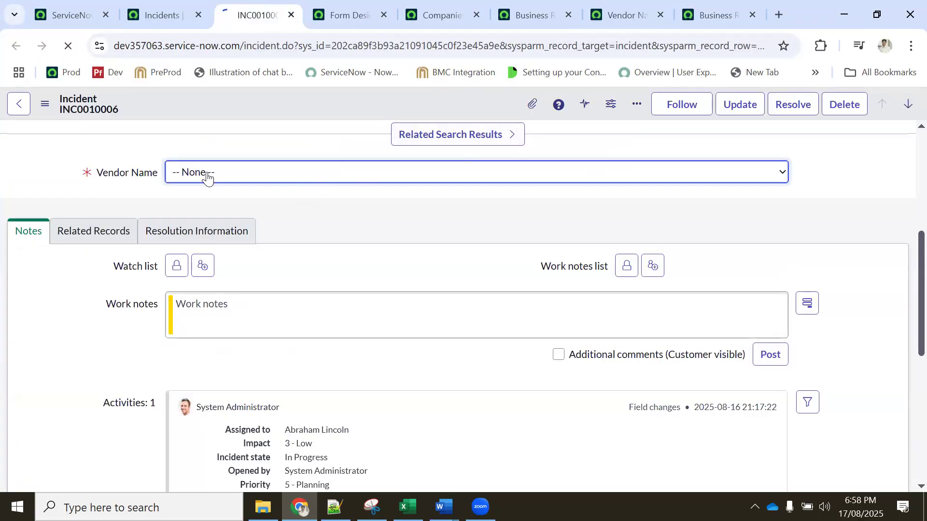
pyautogui.scroll(-3, 270, 251)
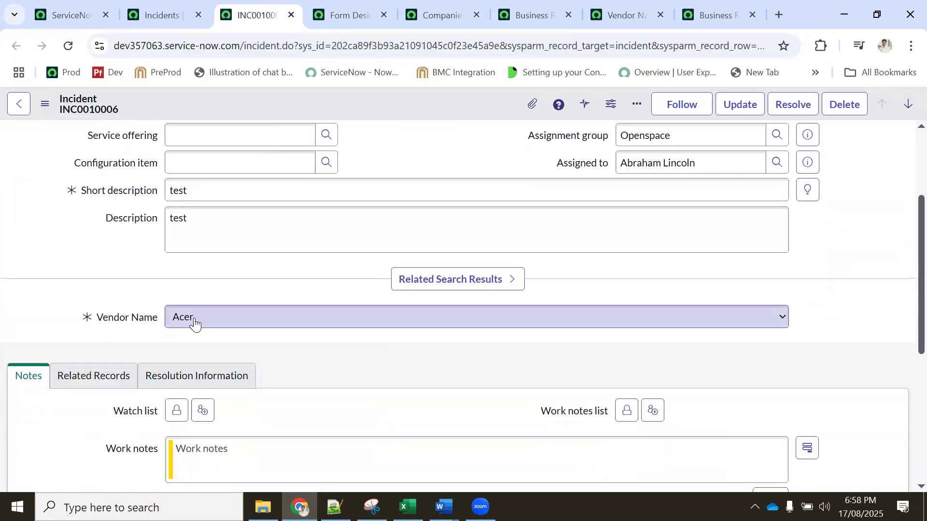
pyautogui.click(199, 322)
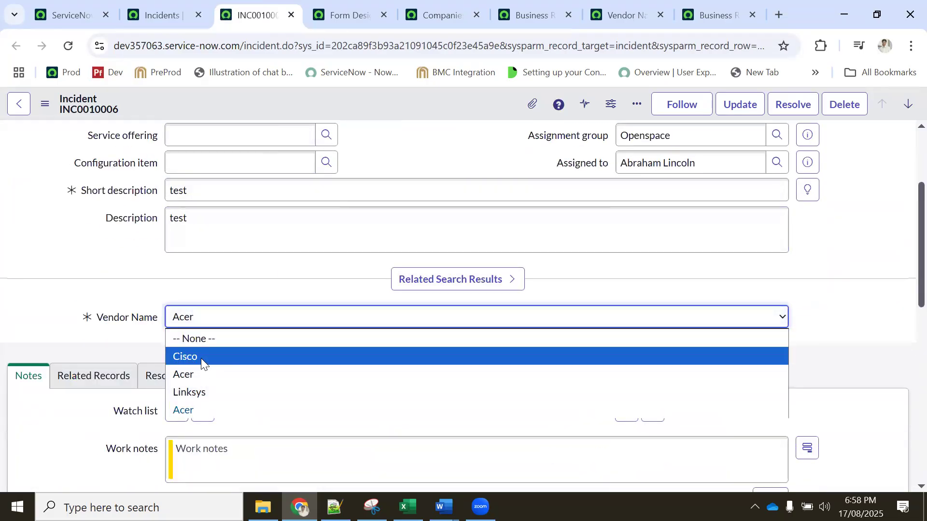
pyautogui.click(197, 338)
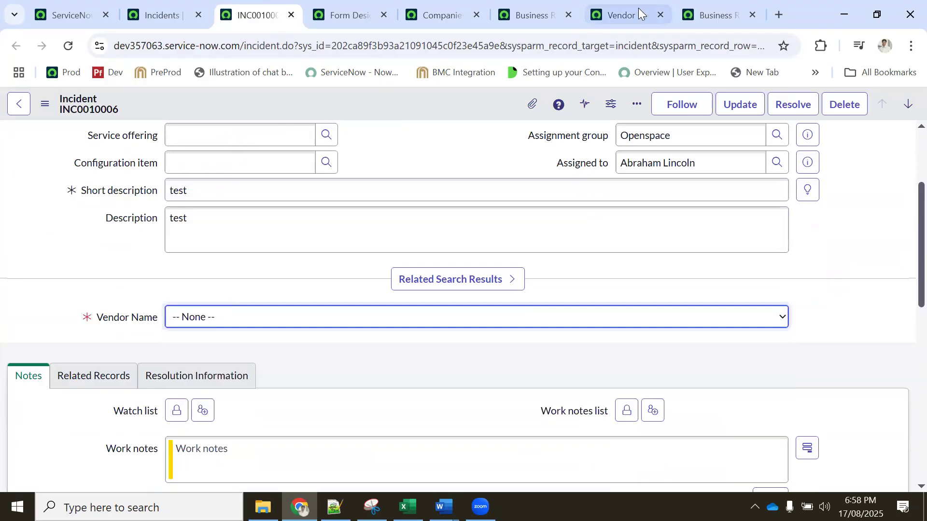
# Recheck the default value, choice list specification and choices in the Vendor Name dictionary entry.
pyautogui.click(628, 15)
pyautogui.scroll(-3, 276, 271)
pyautogui.click(166, 264)
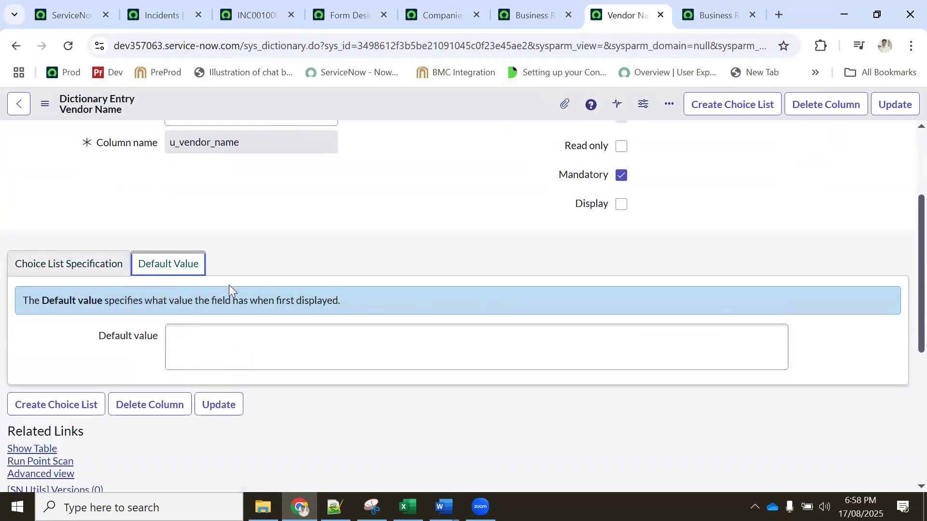
pyautogui.click(82, 265)
pyautogui.click(182, 265)
pyautogui.scroll(-6, 240, 256)
pyautogui.scroll(10, 159, 282)
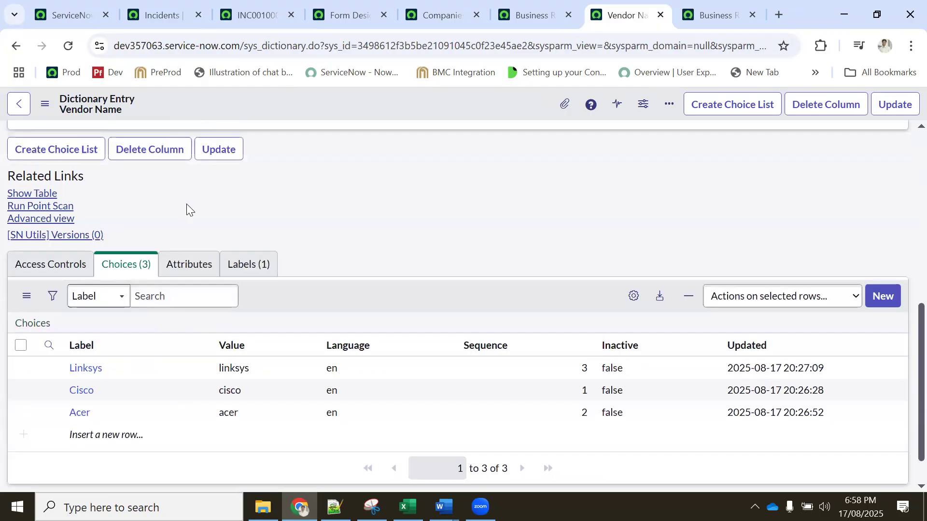
# Reload the incident once more, check its Vendor Name options and try the -- None -- option.
pyautogui.click(251, 14)
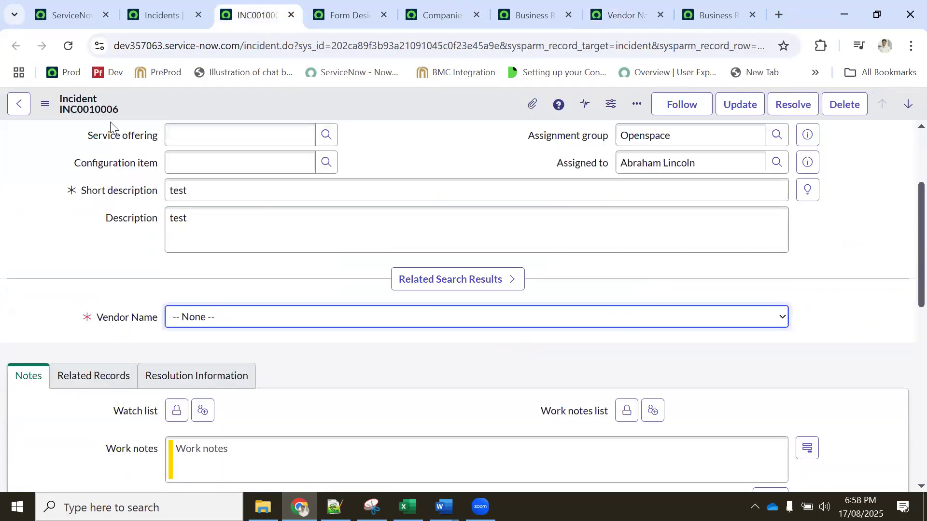
pyautogui.click(68, 45)
pyautogui.click(528, 139)
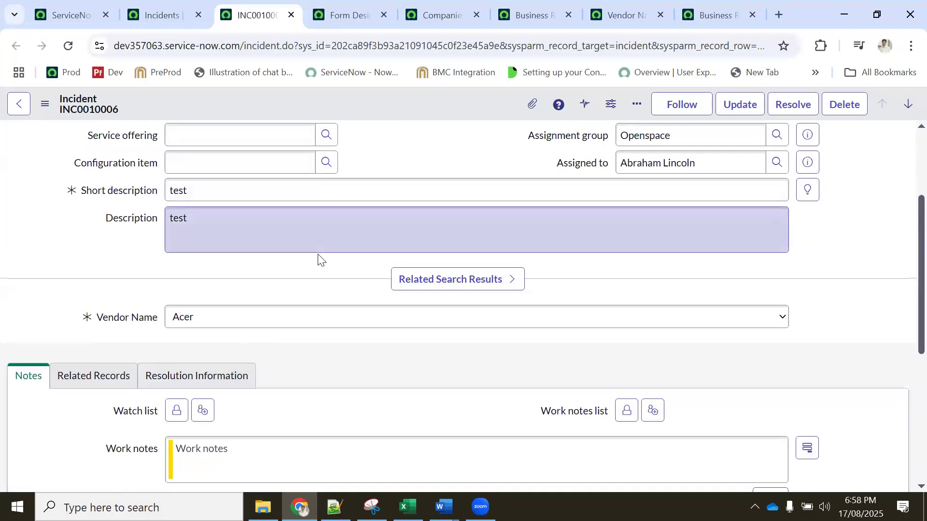
pyautogui.click(205, 319)
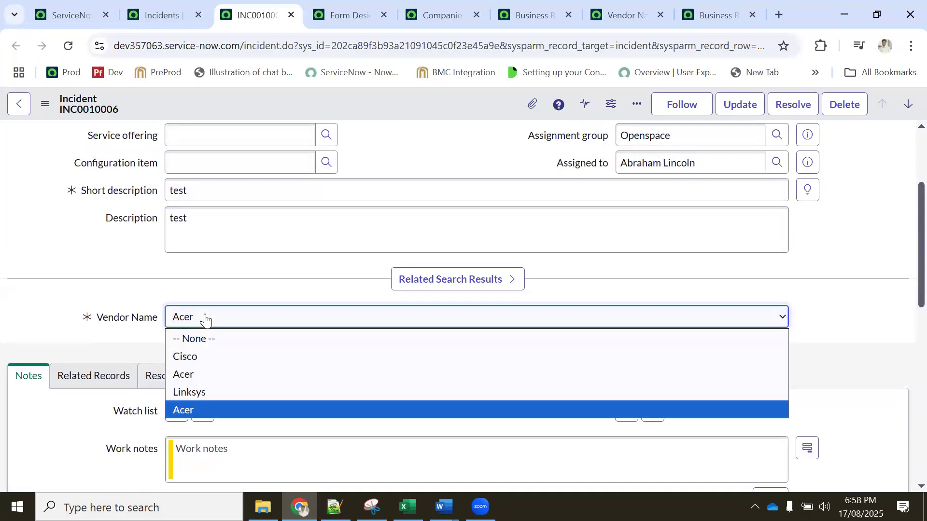
pyautogui.click(205, 338)
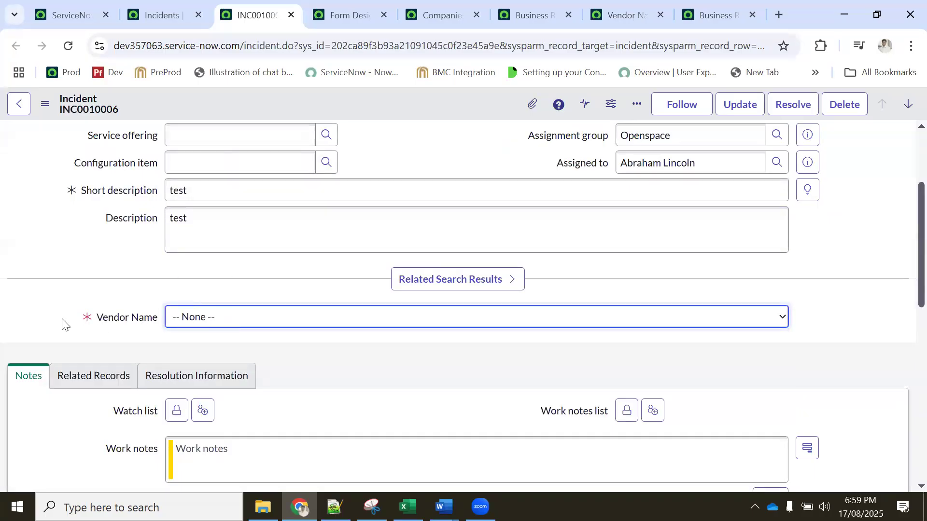
# Set the incident's Vendor Name to Cisco and save the incident, staying on it.
pyautogui.click(182, 324)
pyautogui.click(183, 356)
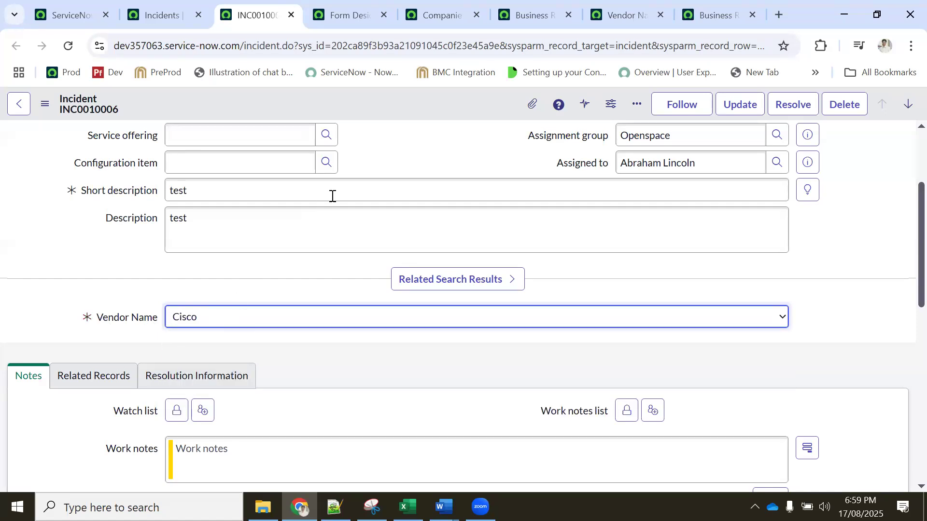
pyautogui.rightClick(401, 114)
pyautogui.click(406, 110)
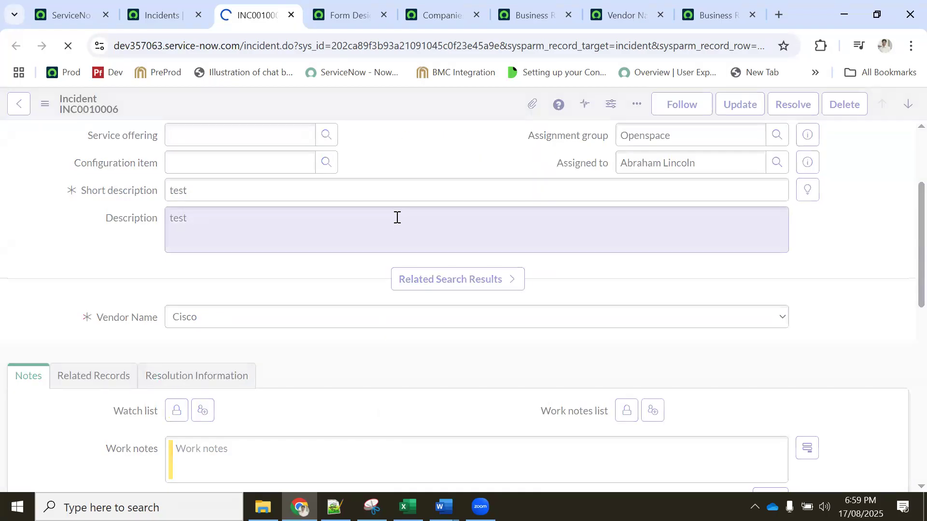
# Look through the open pages and return to the dictionary entries in the Incidents configurations.
pyautogui.click(448, 9)
pyautogui.click(352, 16)
pyautogui.click(422, 12)
pyautogui.click(531, 6)
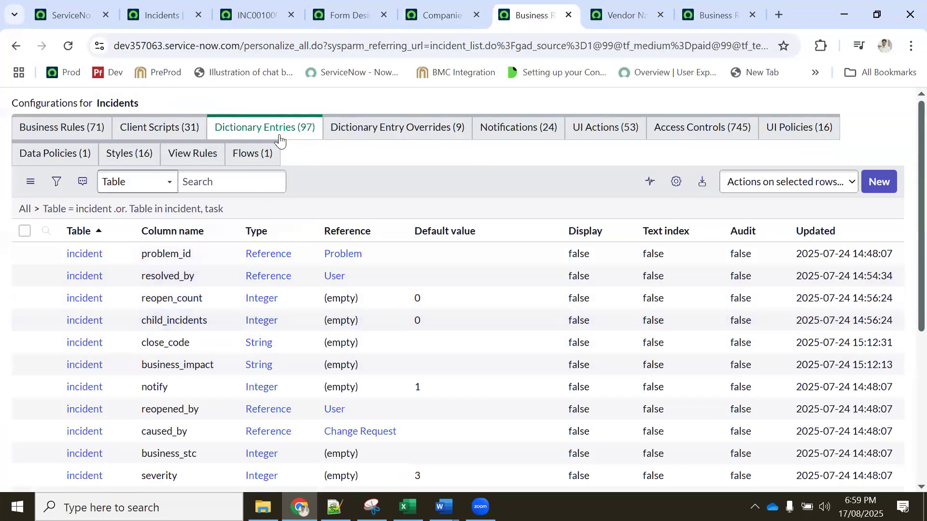
pyautogui.click(308, 127)
# Close the browser tabs of the Vendor Name dictionary entry, the duplicate Incidents configurations, the Companies list and Form Design.
pyautogui.click(646, 18)
pyautogui.click(660, 16)
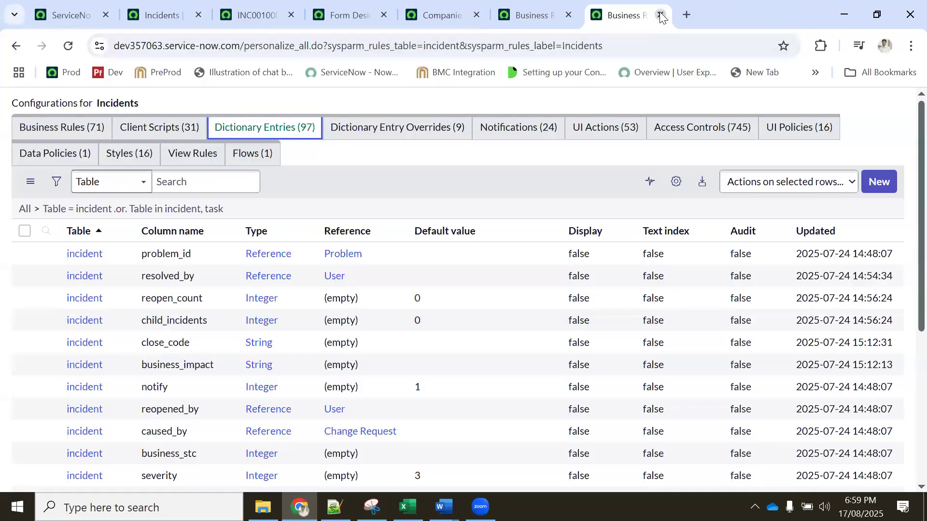
pyautogui.hotkey('ctrl', 'w')
pyautogui.click(516, 13)
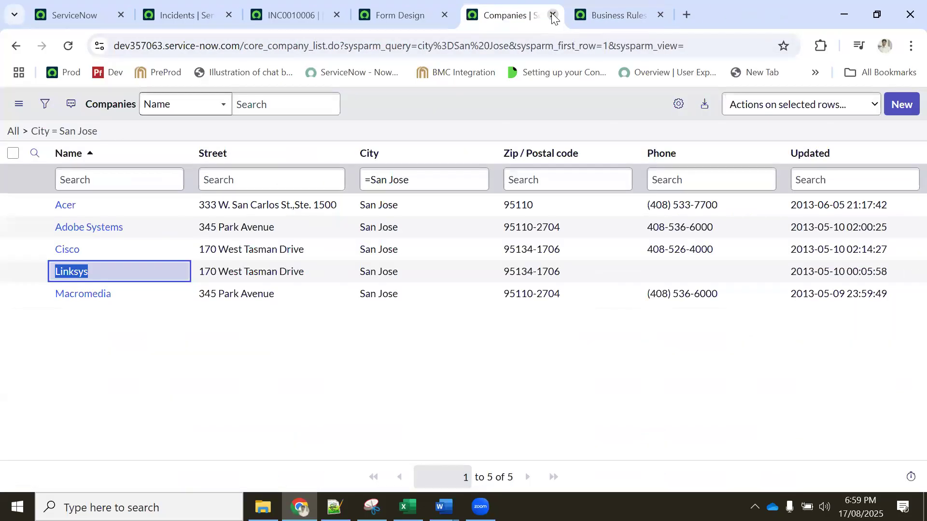
pyautogui.click(553, 15)
pyautogui.click(407, 15)
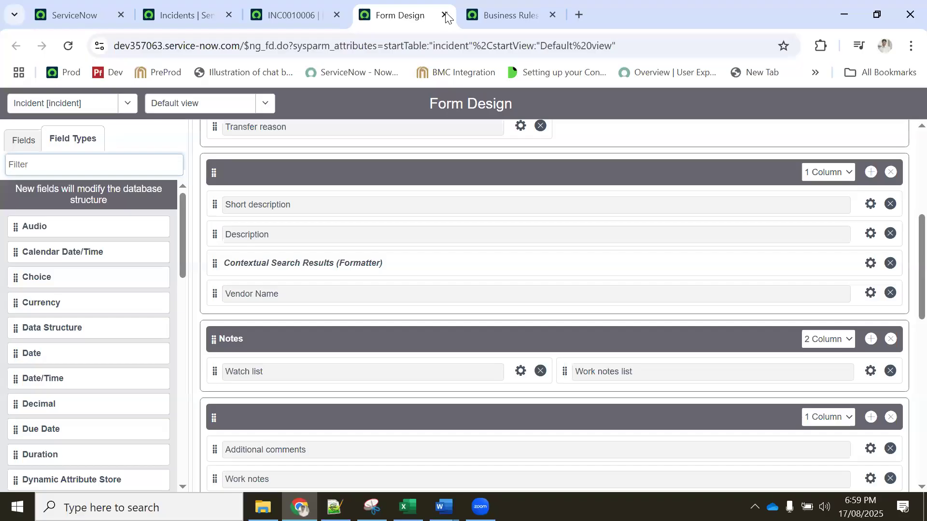
pyautogui.hotkey('ctrl', 'Tab')
pyautogui.click(316, 20)
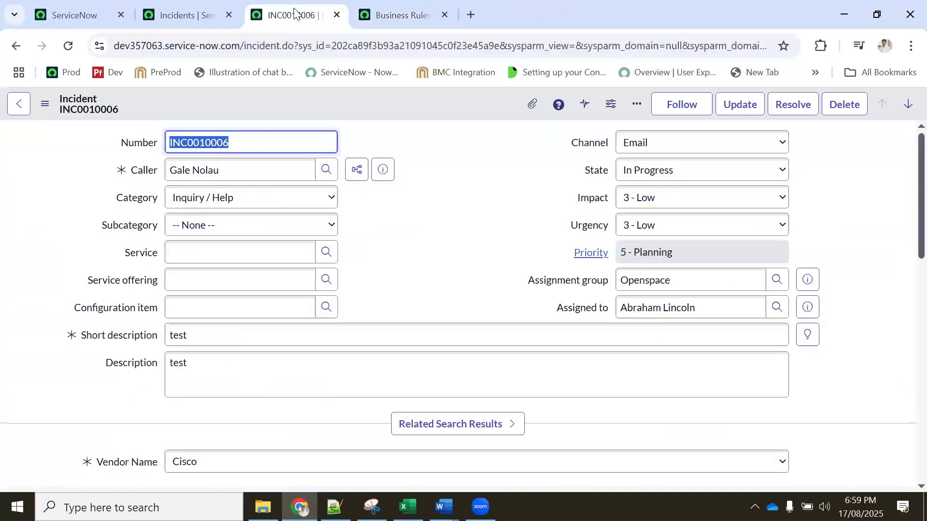
# Examine the Incident table's dictionary entries, including their column names, types and references.
pyautogui.click(178, 15)
pyautogui.click(401, 15)
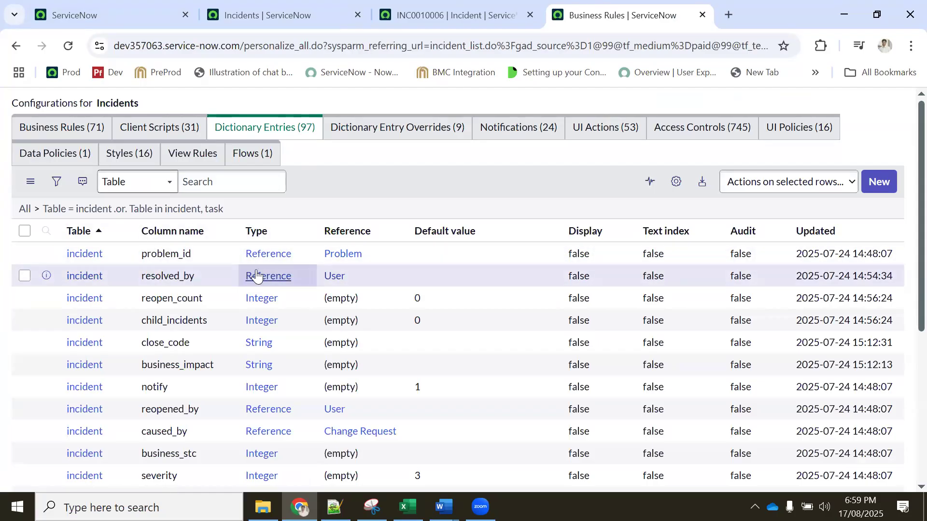
pyautogui.scroll(-1, 259, 270)
pyautogui.scroll(-3, 259, 269)
pyautogui.scroll(3, 259, 267)
pyautogui.scroll(-3, 259, 266)
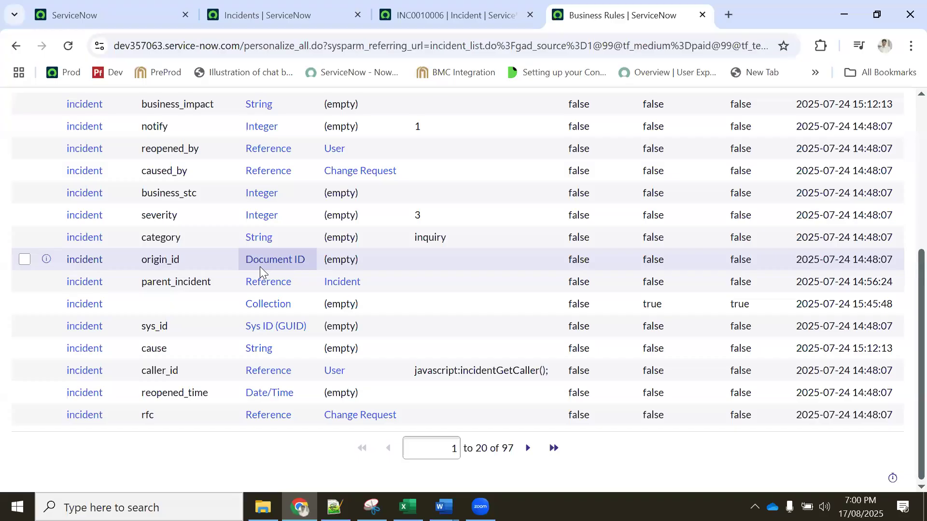
pyautogui.scroll(1, 260, 267)
pyautogui.scroll(-1, 432, 271)
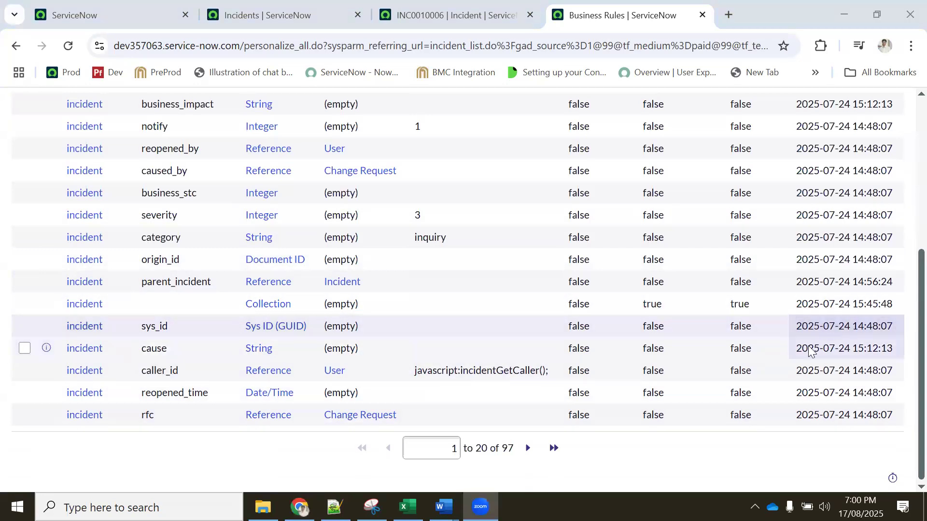
pyautogui.scroll(3, 414, 310)
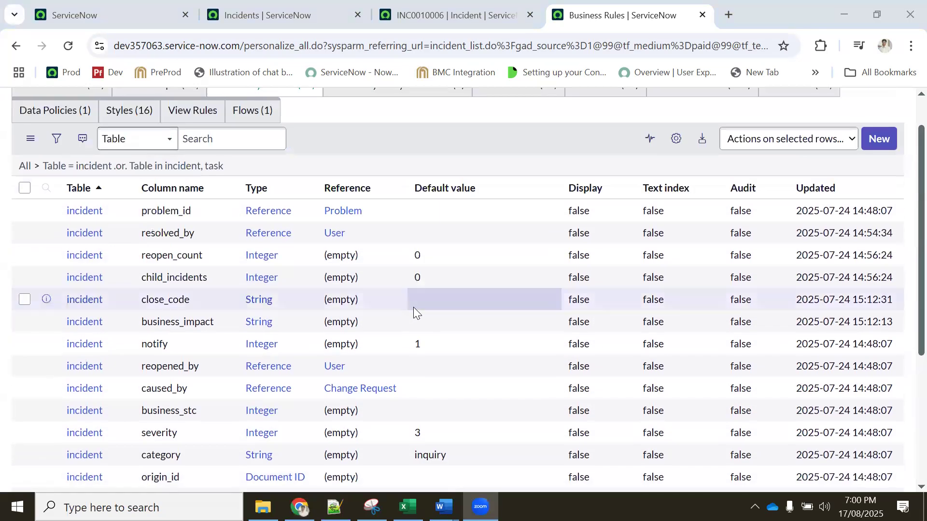
pyautogui.scroll(-3, 413, 307)
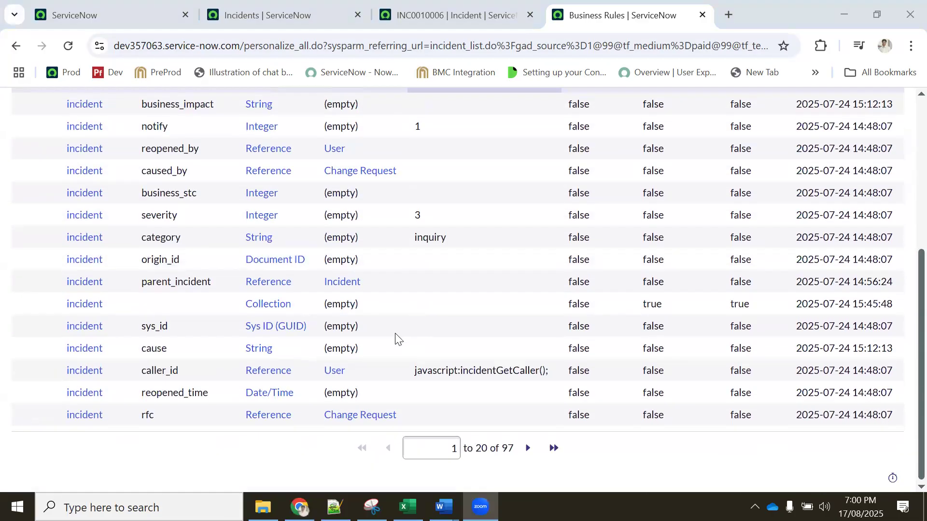
pyautogui.scroll(5, 395, 334)
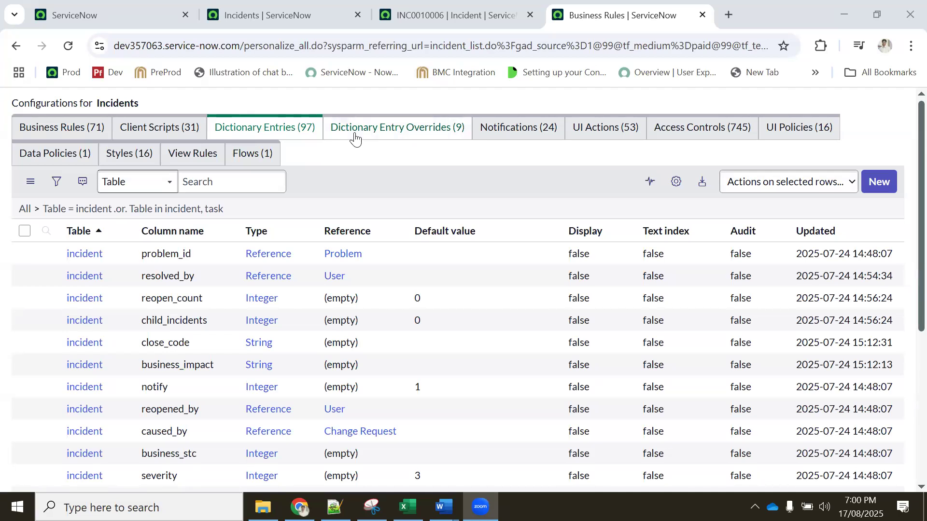
# Examine the default values of the Incident dictionary entries, down to the script used for caller_id.
pyautogui.scroll(-2, 308, 308)
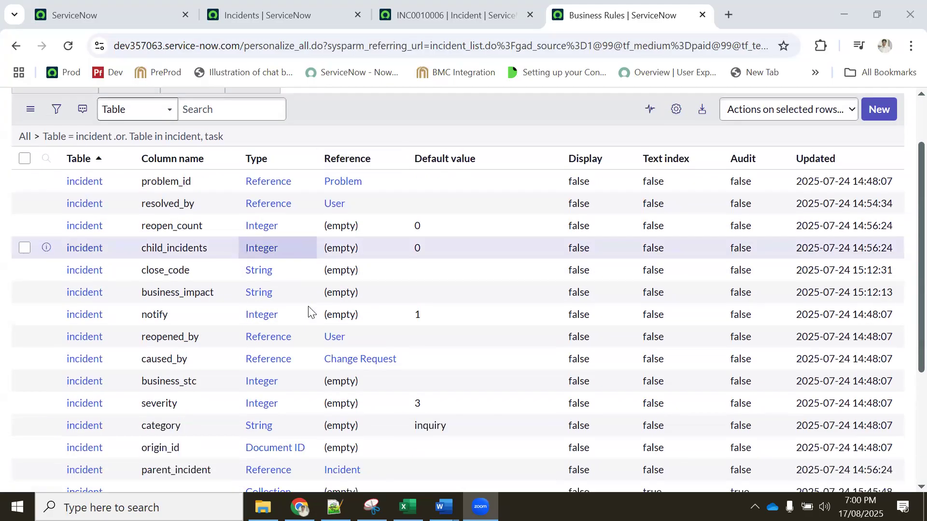
pyautogui.scroll(2, 413, 256)
pyautogui.scroll(-5, 427, 232)
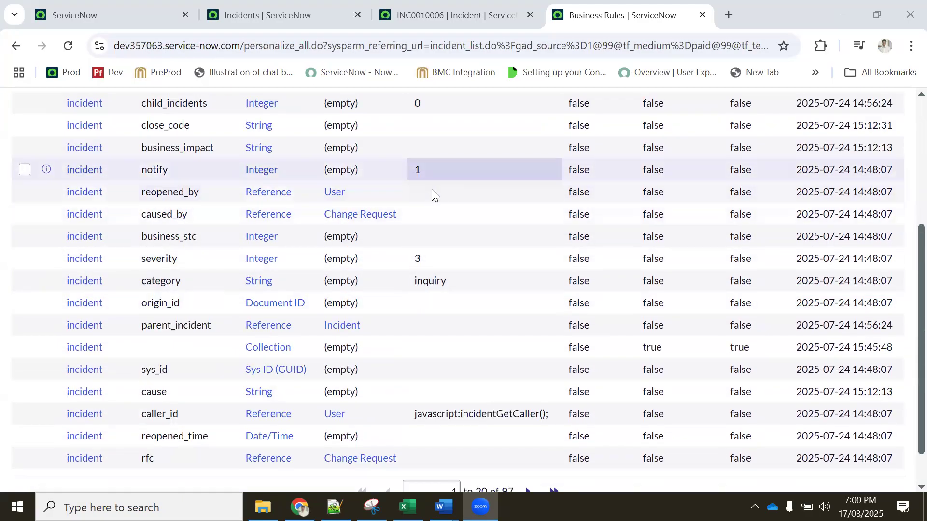
pyautogui.scroll(4, 433, 202)
pyautogui.scroll(-3, 432, 239)
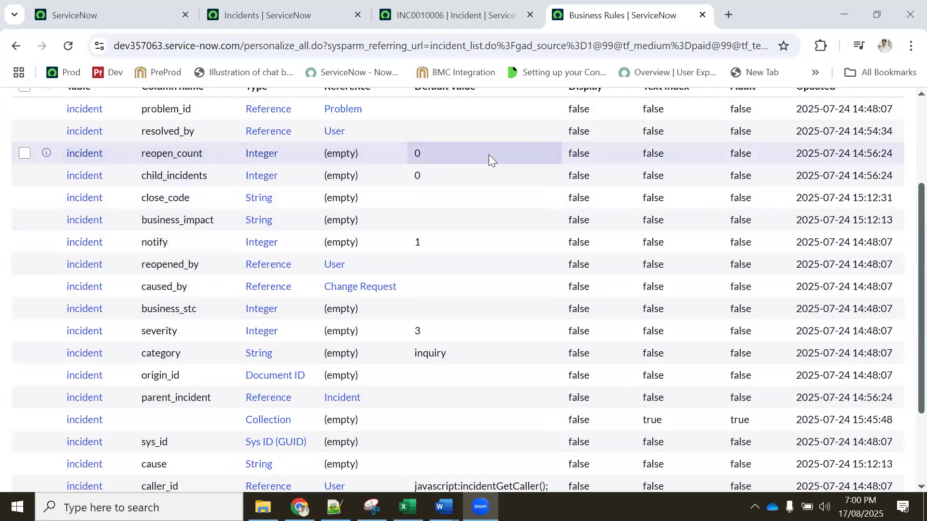
pyautogui.scroll(-3, 419, 306)
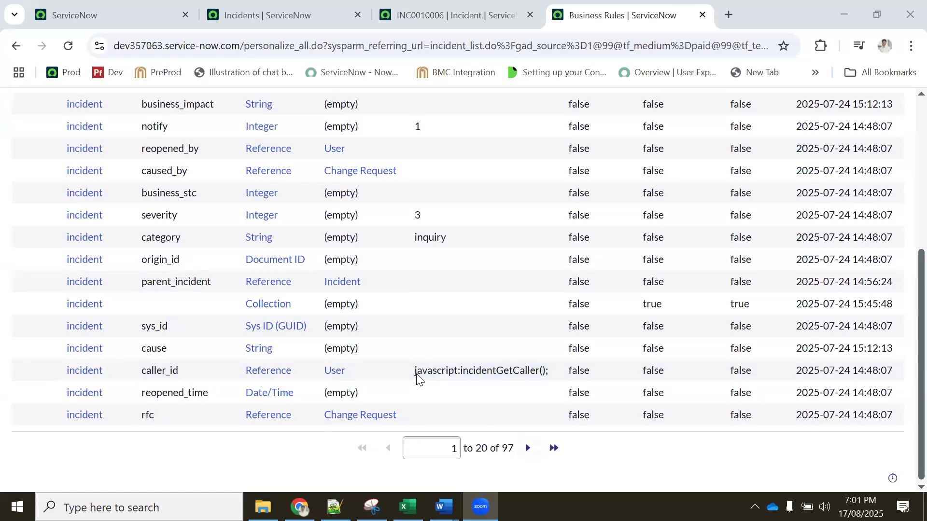
# Open a new incident form in its own browser tab and check the default value of its Caller field.
pyautogui.click(83, 12)
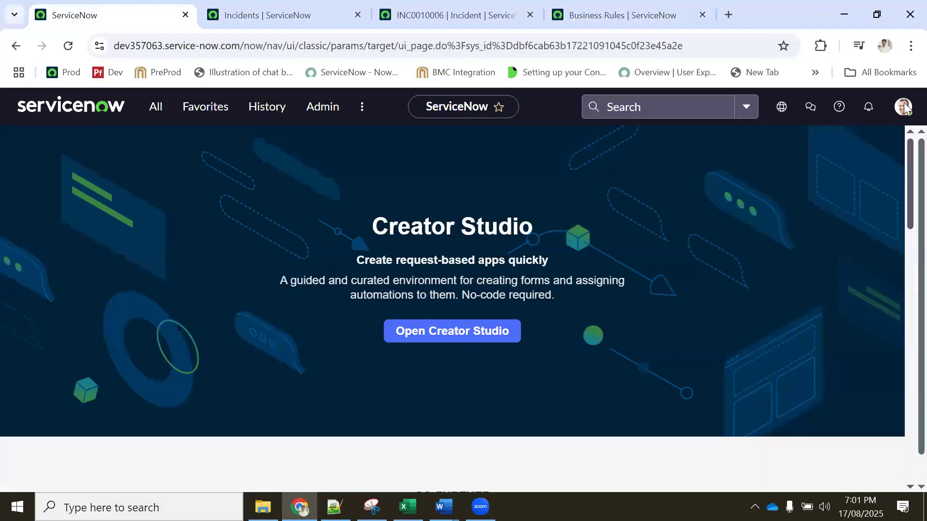
pyautogui.click(242, 15)
pyautogui.click(140, 16)
pyautogui.click(157, 106)
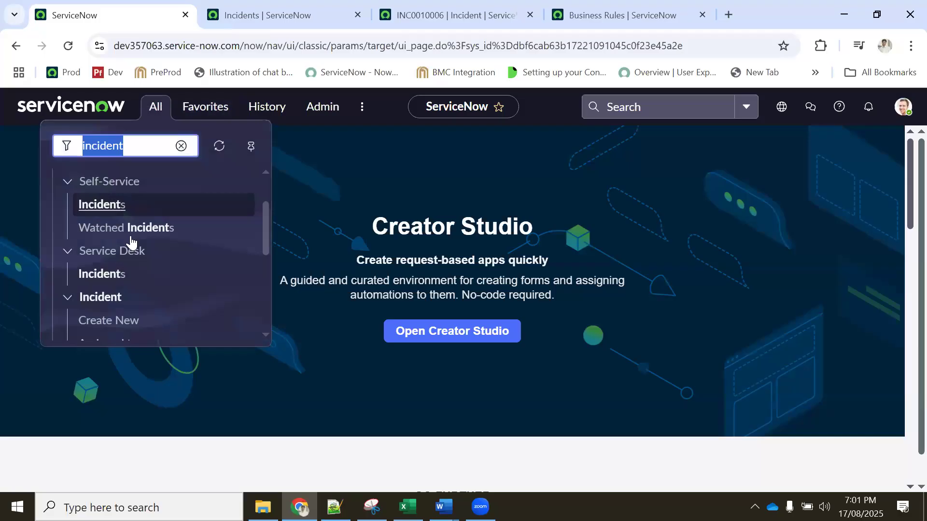
pyautogui.click(122, 322)
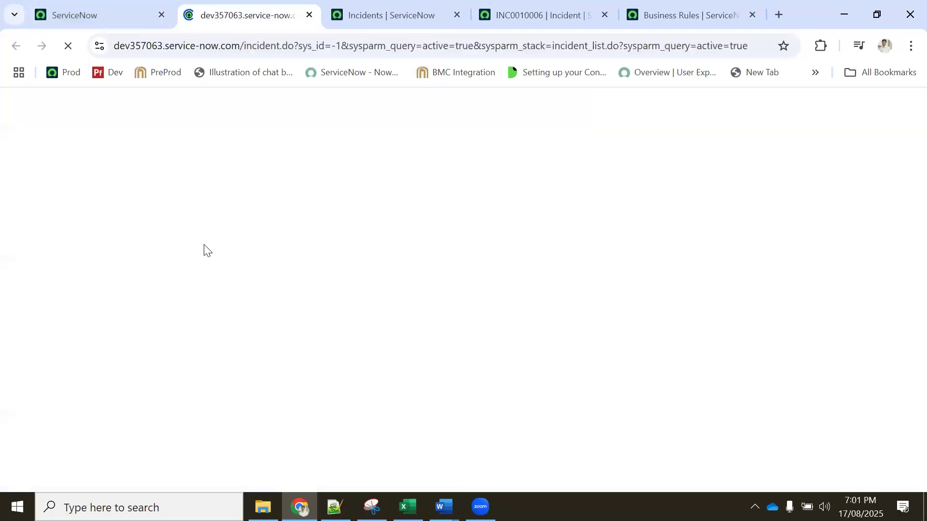
pyautogui.click(205, 164)
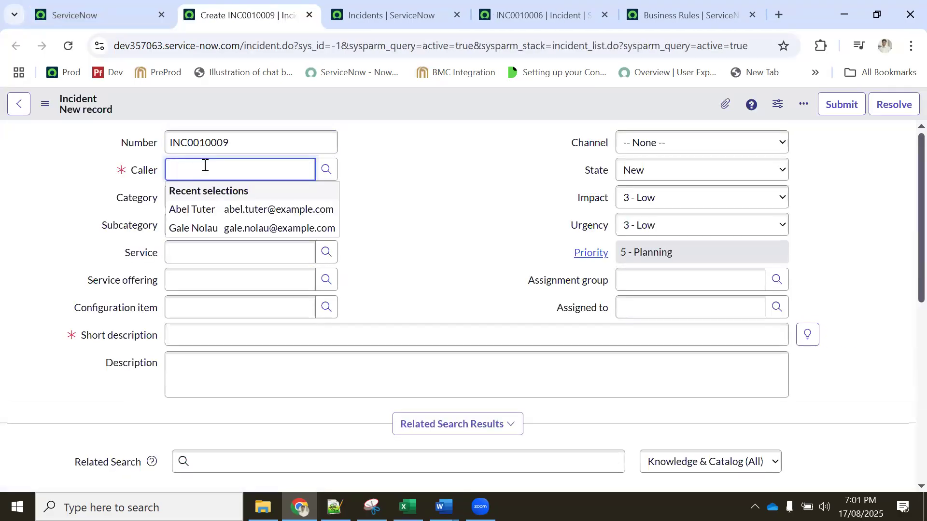
# Return to the dictionary entries in the Incidents configurations and examine the next page of entries, including their default values.
pyautogui.click(543, 19)
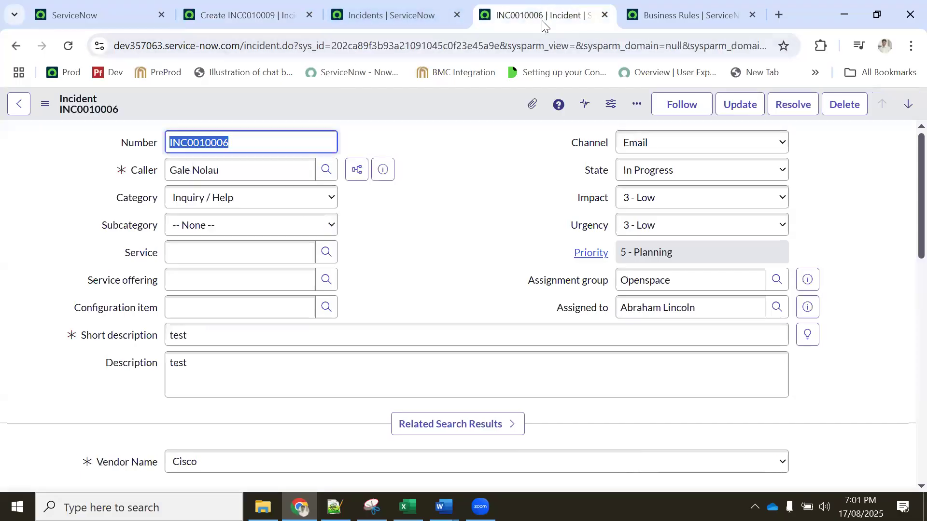
pyautogui.click(649, 9)
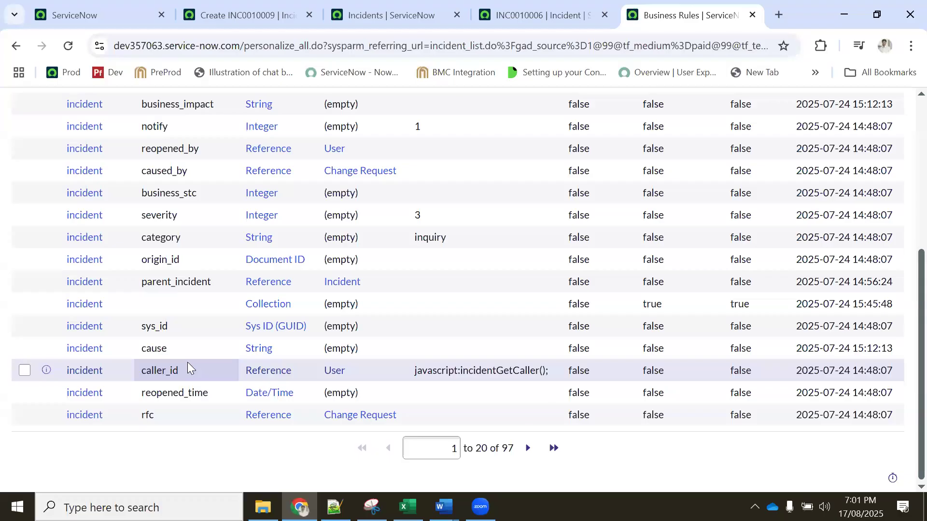
pyautogui.click(528, 448)
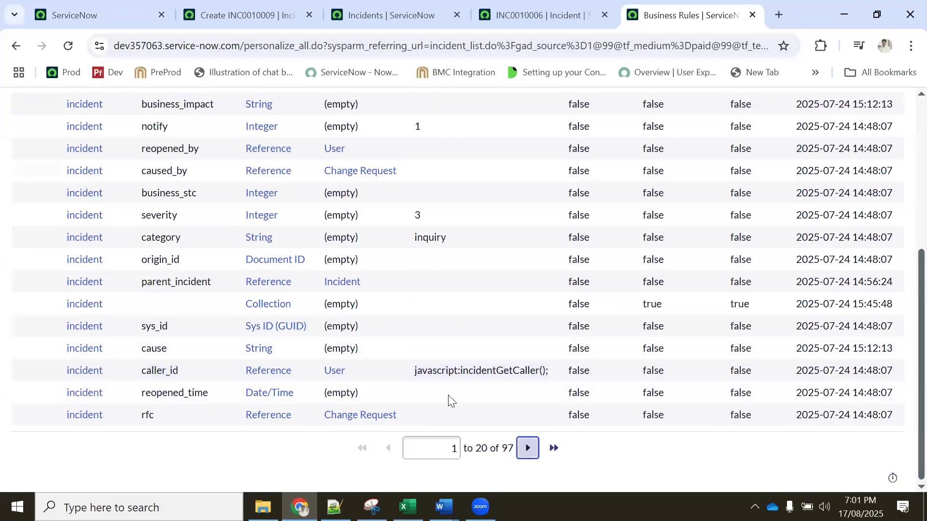
pyautogui.scroll(-6, 475, 282)
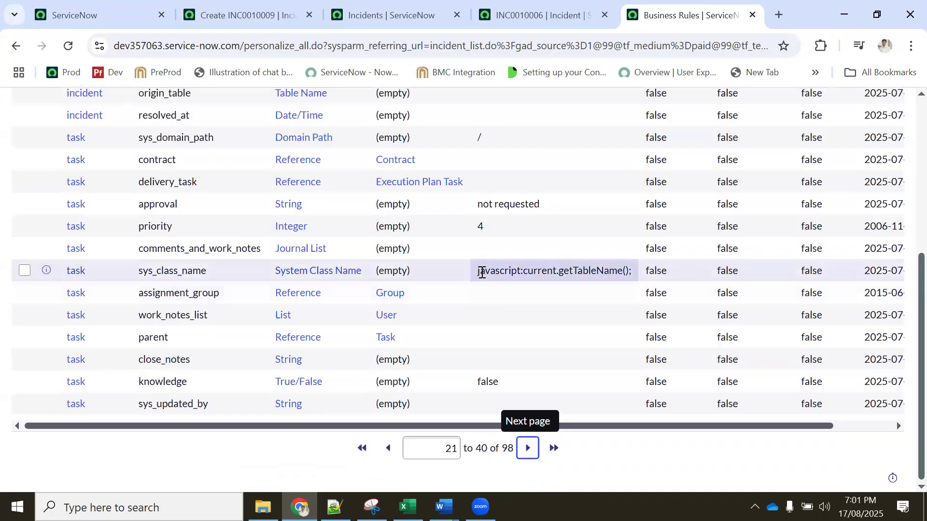
pyautogui.scroll(6, 484, 259)
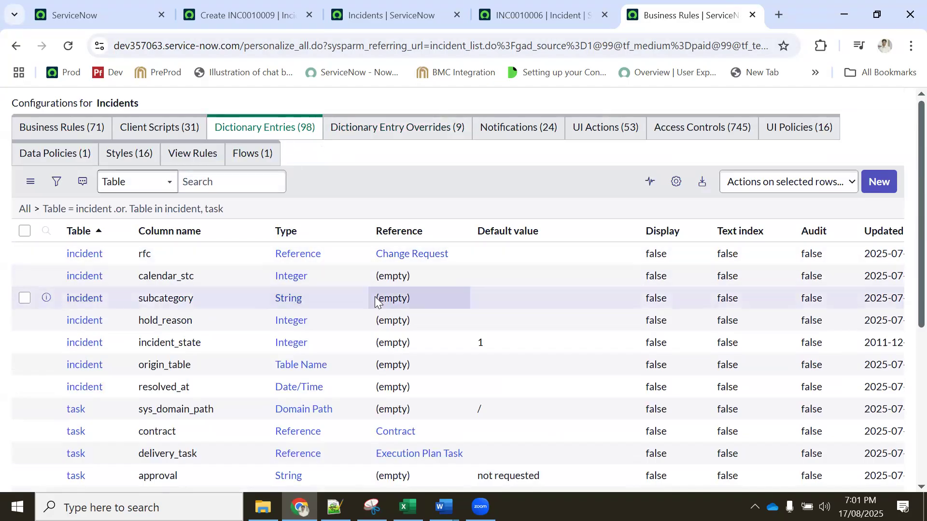
# Compare the dictionary entries in the Incidents configurations with the dictionary entry overrides, including base tables, columns and reference qualifiers.
pyautogui.click(357, 132)
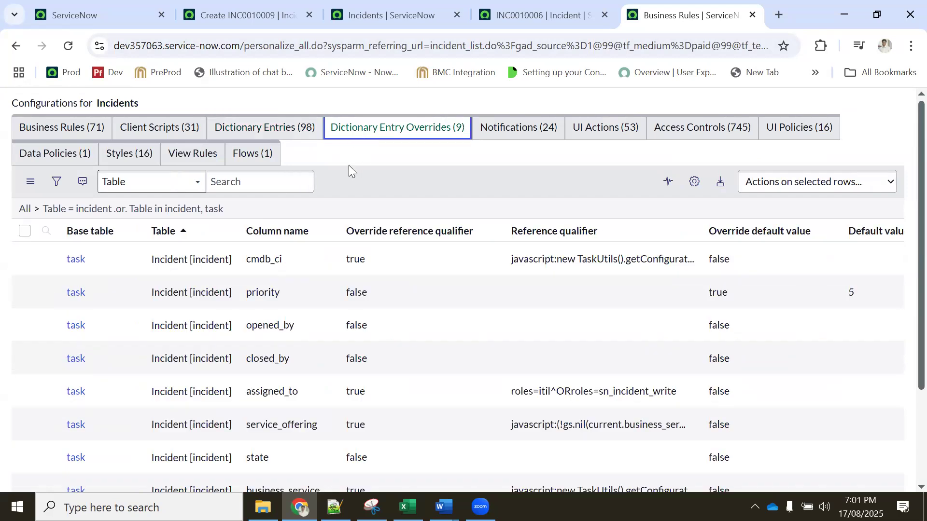
pyautogui.click(64, 136)
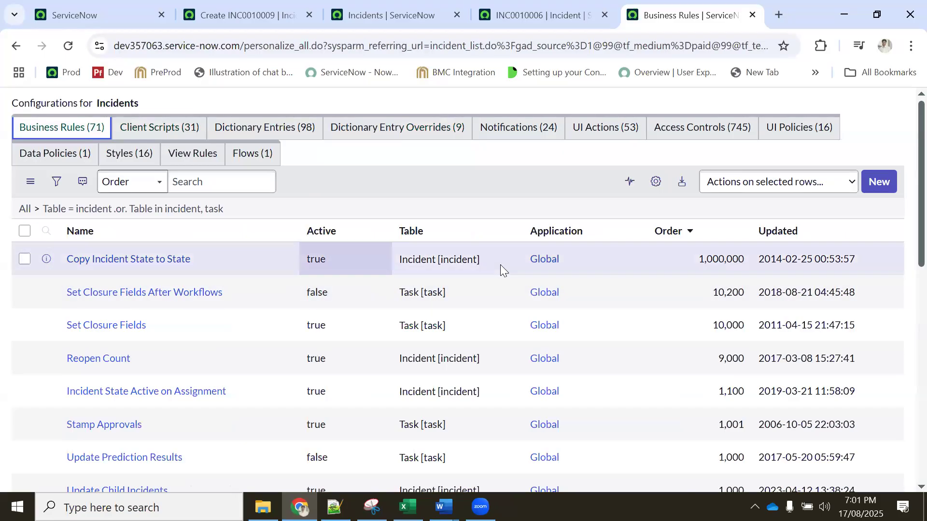
pyautogui.click(347, 131)
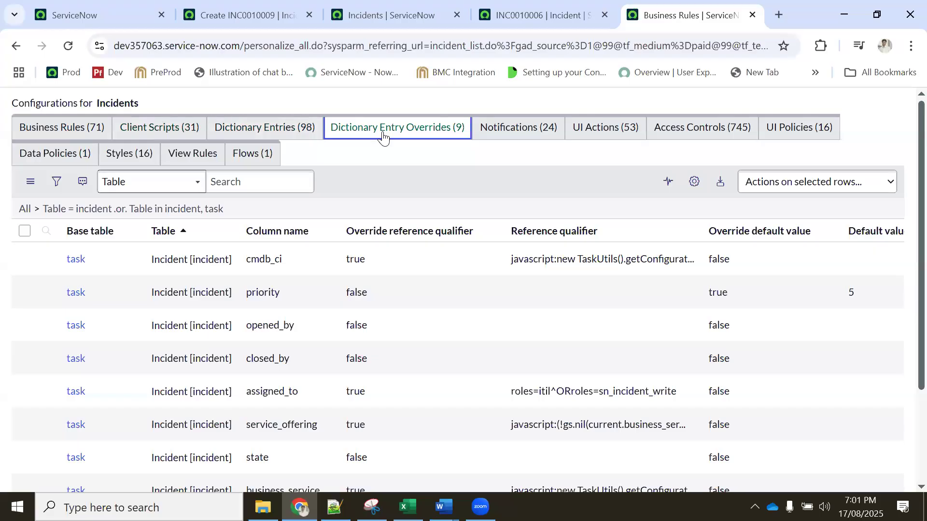
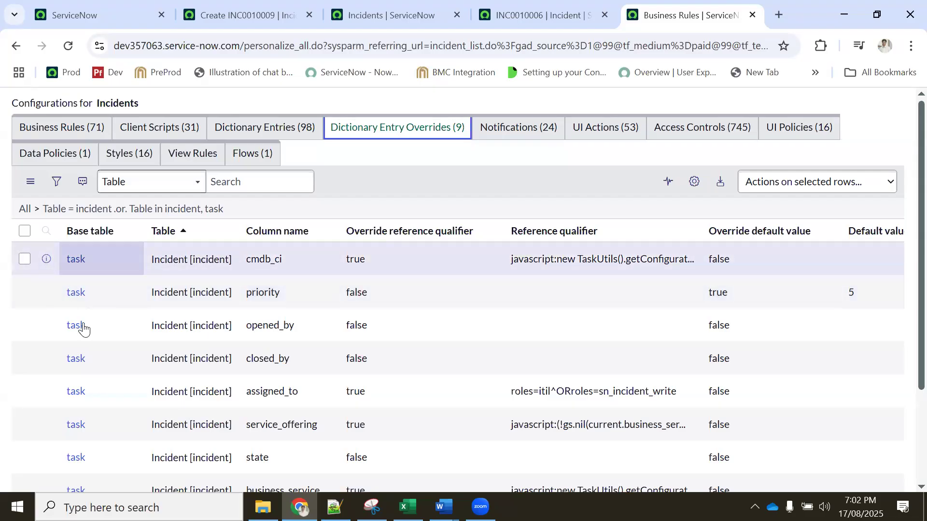
pyautogui.click(249, 129)
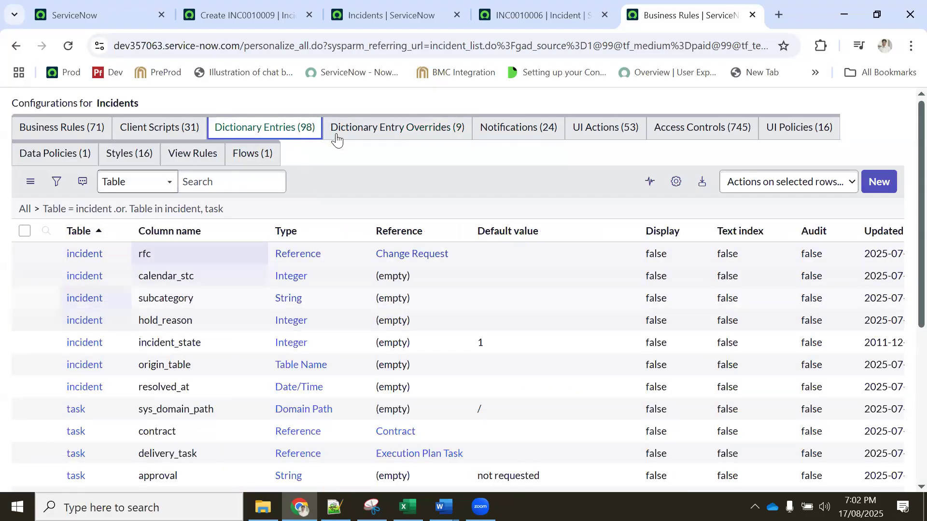
pyautogui.click(367, 138)
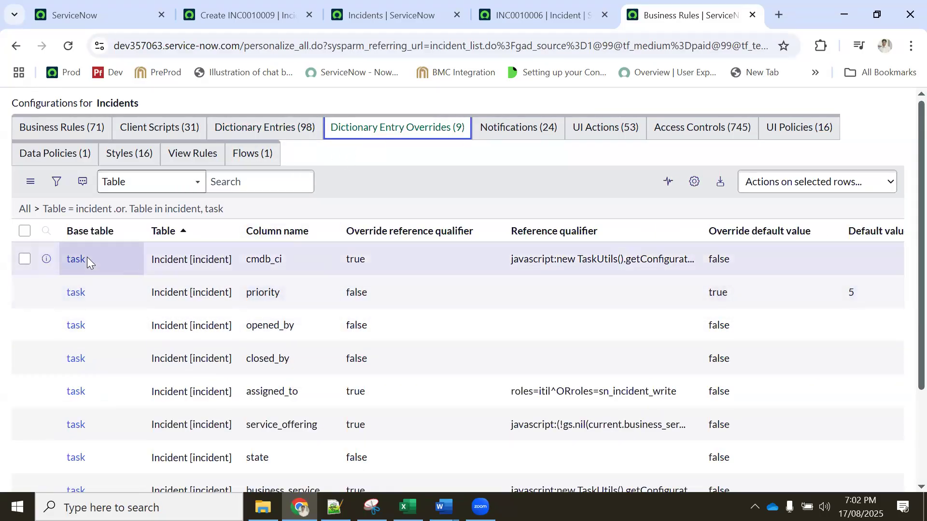
pyautogui.click(242, 133)
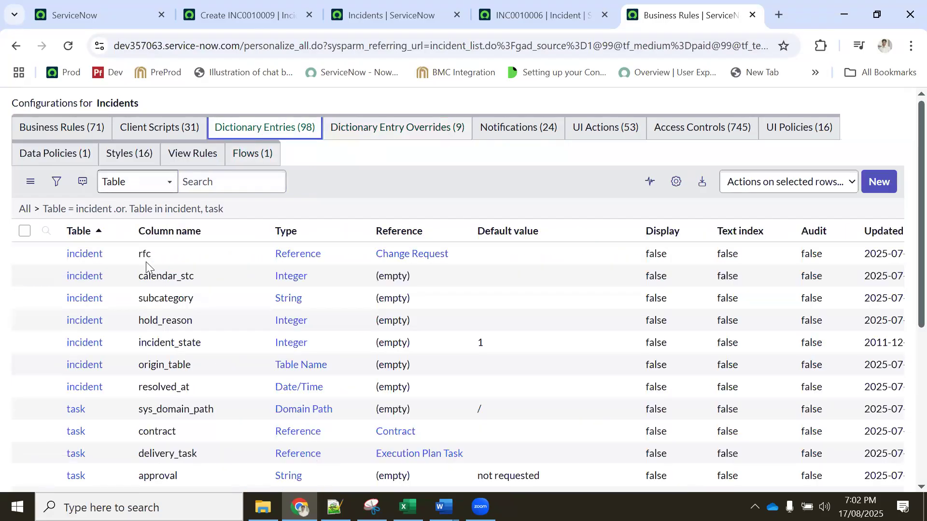
pyautogui.click(355, 130)
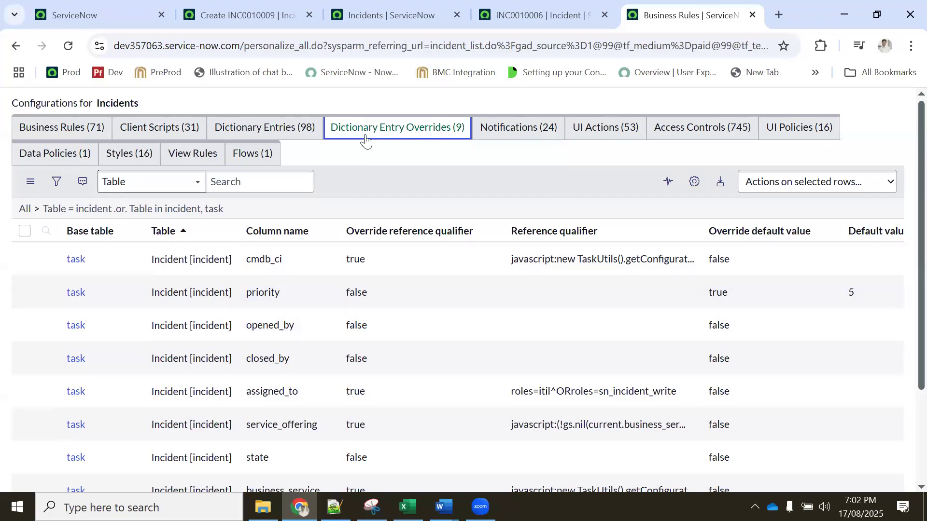
pyautogui.click(278, 129)
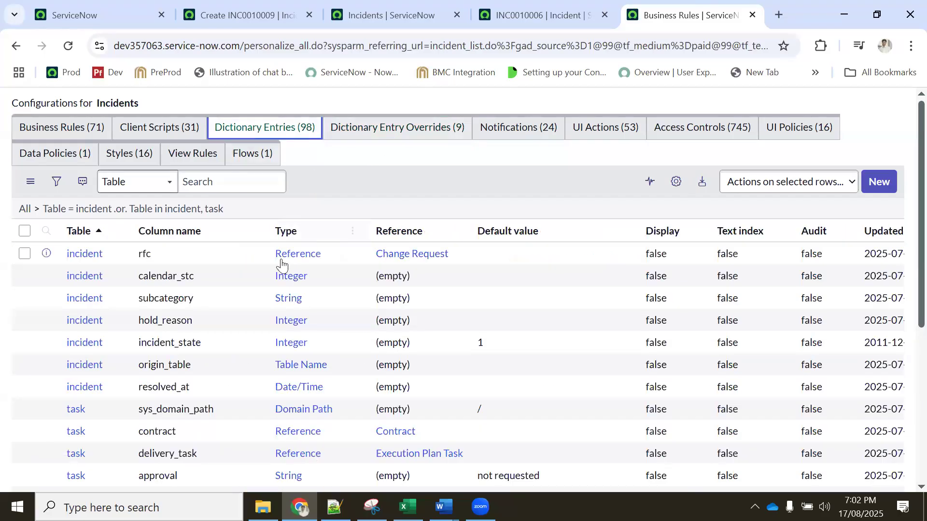
pyautogui.click(366, 131)
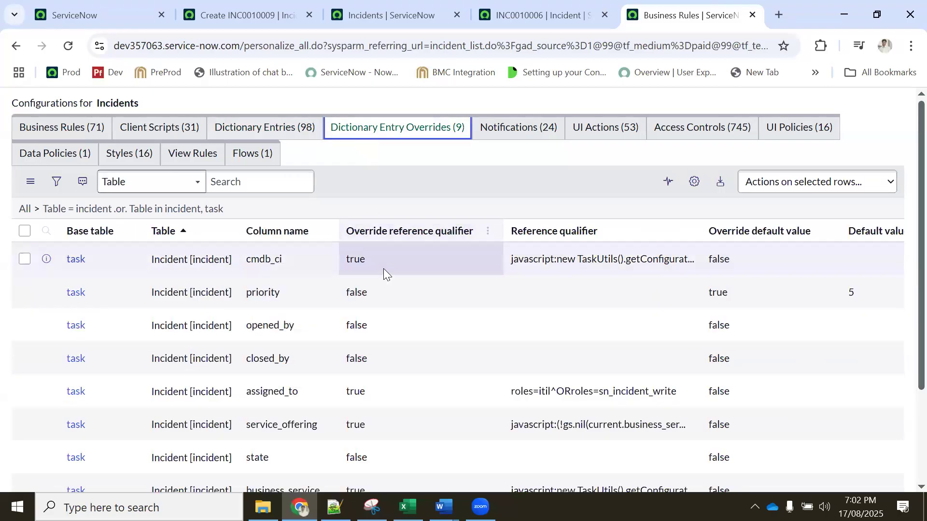
pyautogui.scroll(-3, 383, 270)
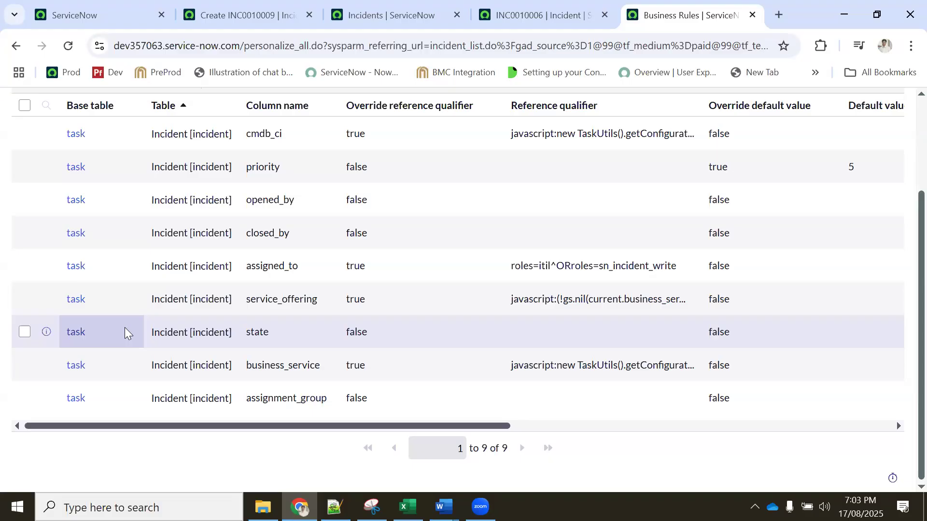
# Check the State field on the new and existing incidents against the overrides, and view the existing incident's State choices.
pyautogui.click(243, 15)
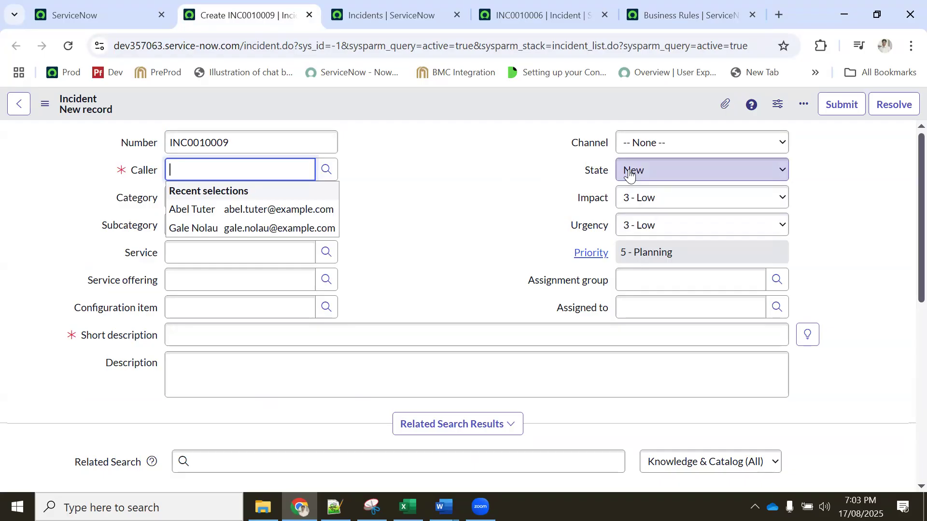
pyautogui.click(511, 17)
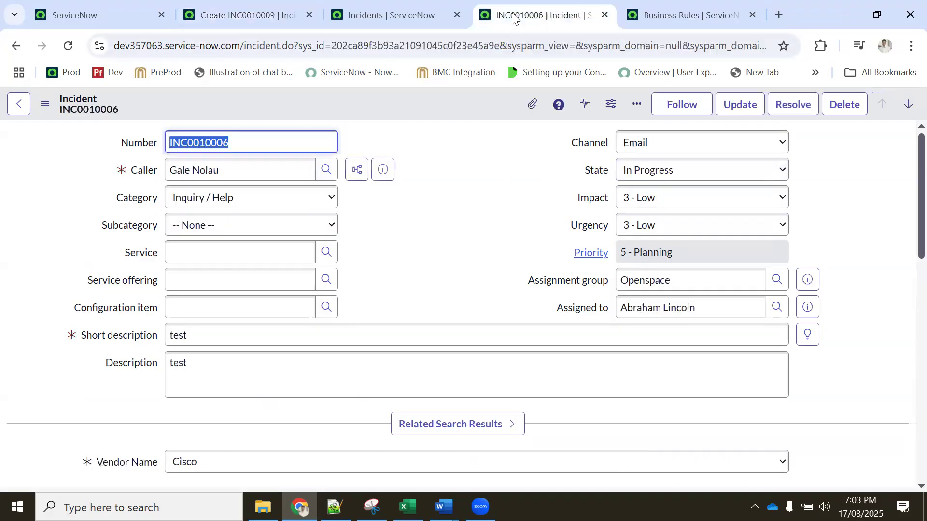
pyautogui.click(418, 7)
pyautogui.click(647, 13)
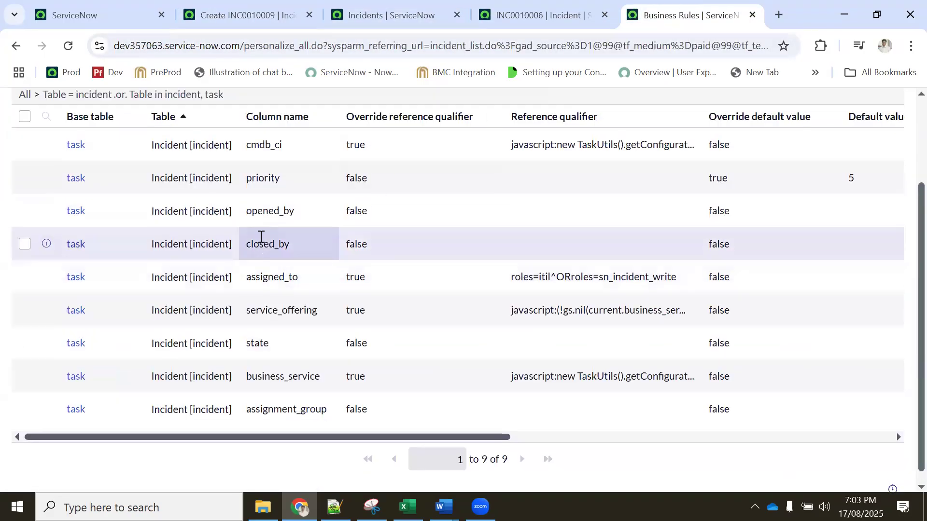
pyautogui.scroll(3, 261, 237)
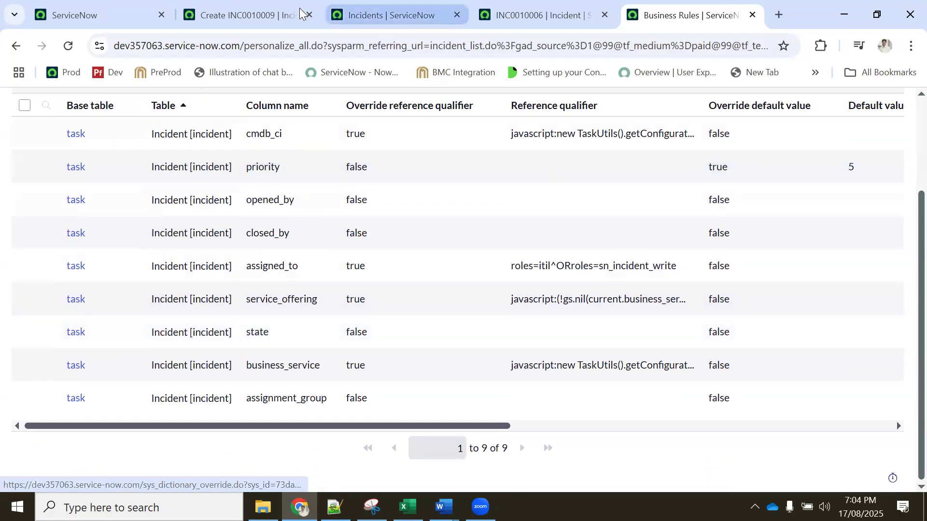
pyautogui.click(536, 15)
pyautogui.click(639, 170)
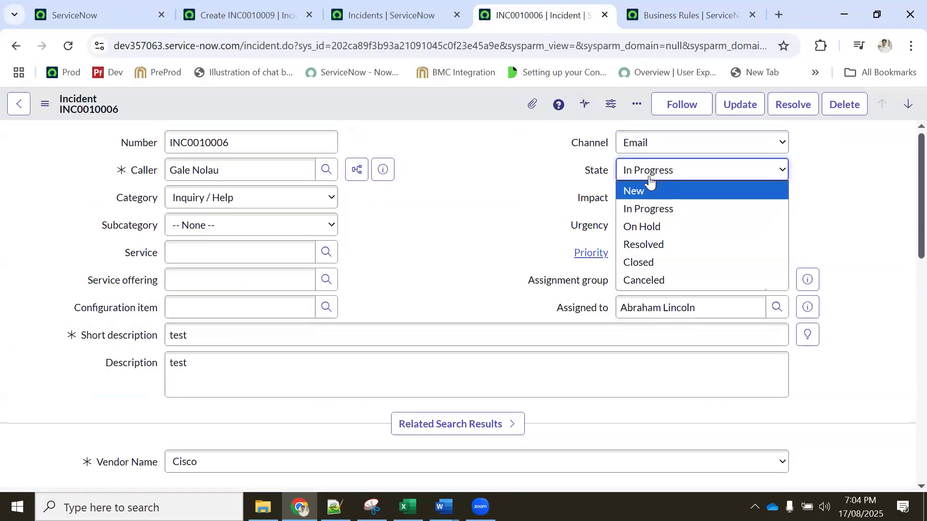
# Open the dictionary entry override record of the Incident table's state column from the overrides list.
pyautogui.click(654, 14)
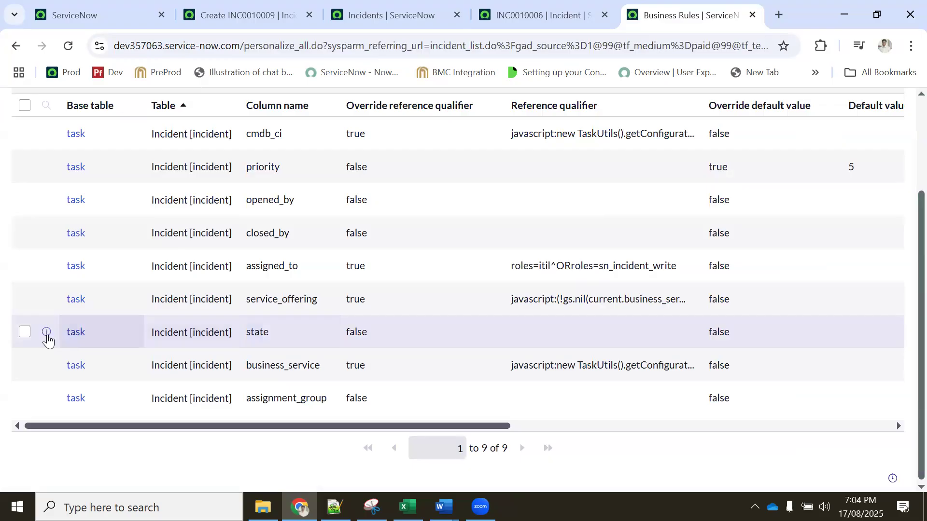
pyautogui.click(46, 332)
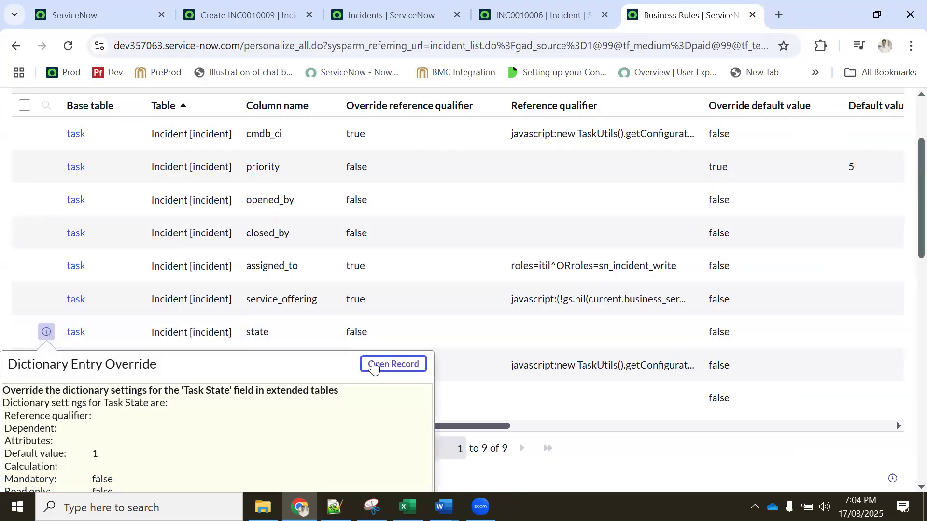
pyautogui.click(379, 364)
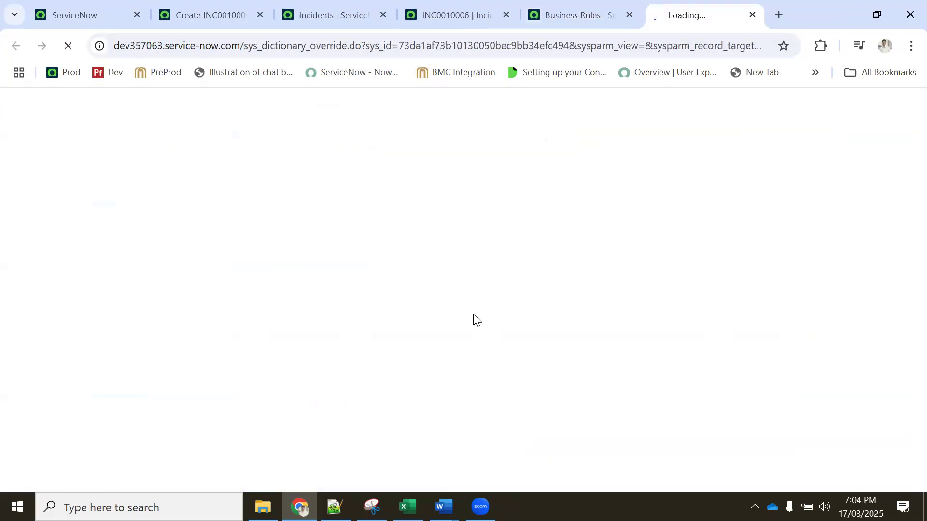
# Examine the state override's attributes and the base Task State dictionary settings, and return to the Incidents configurations.
pyautogui.scroll(-3, 406, 313)
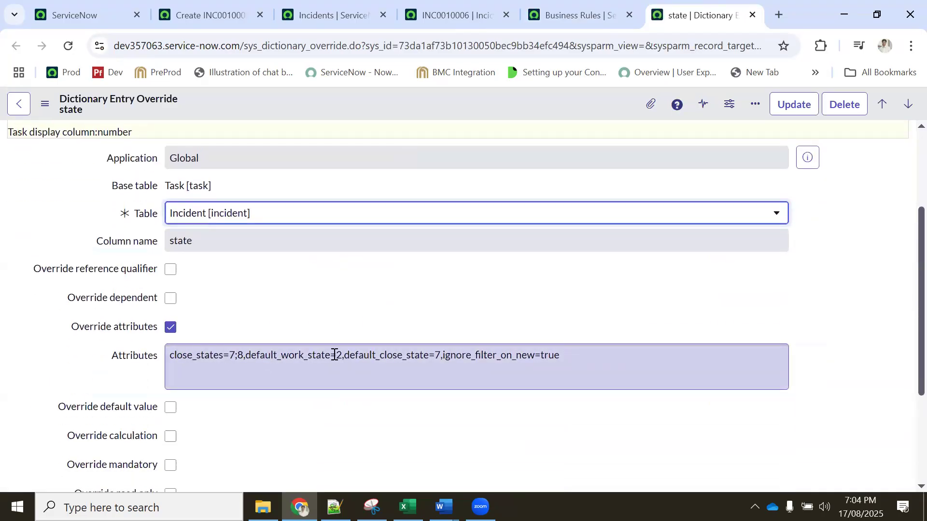
pyautogui.moveTo(613, 362); pyautogui.dragTo(158, 355)
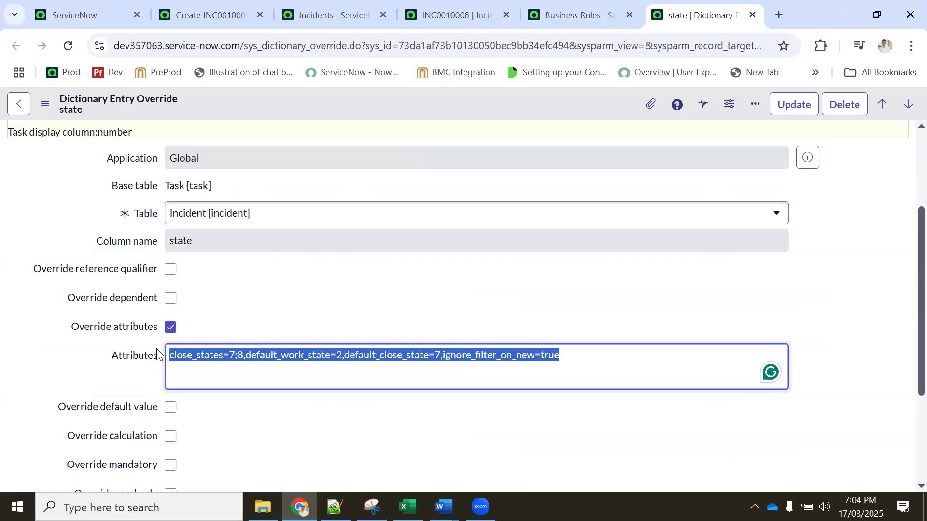
pyautogui.click(222, 384)
pyautogui.moveTo(242, 356); pyautogui.dragTo(223, 355)
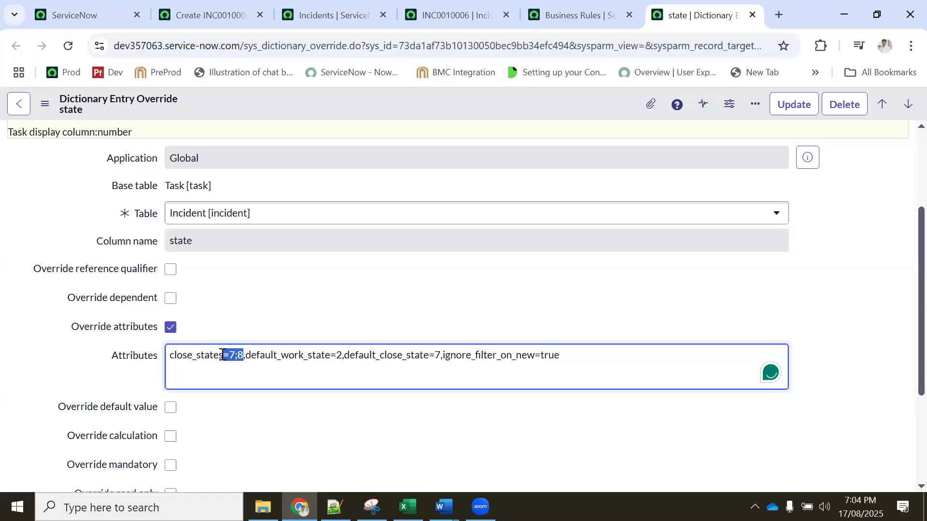
pyautogui.click(339, 356)
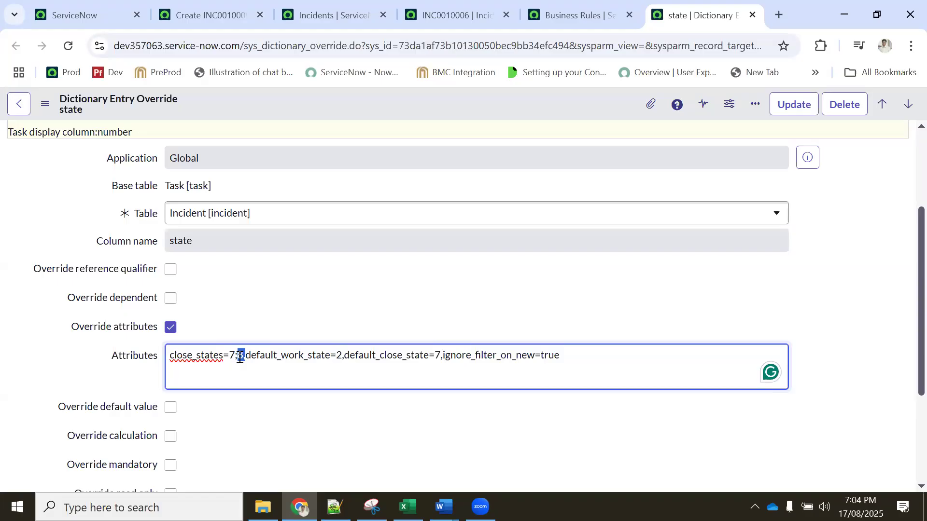
pyautogui.scroll(-1, 240, 357)
pyautogui.scroll(-1, 239, 362)
pyautogui.scroll(5, 238, 362)
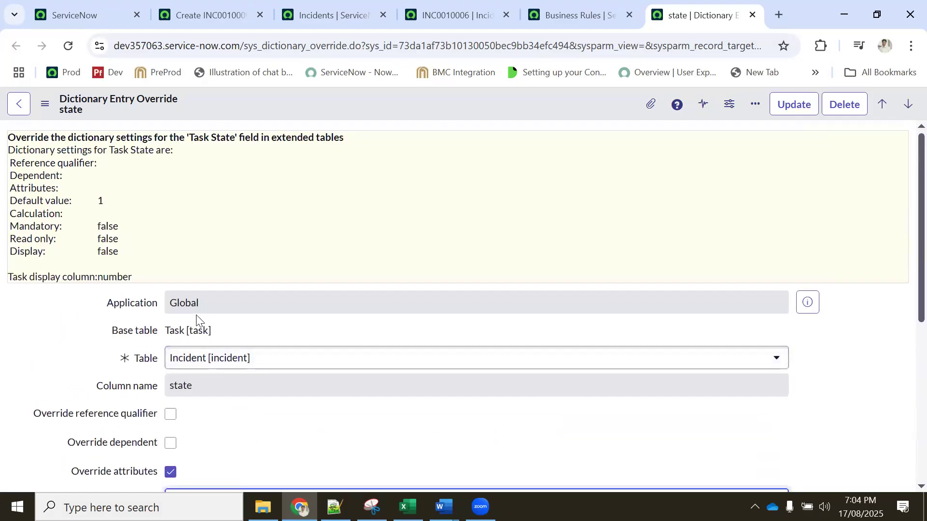
pyautogui.scroll(-1, 203, 319)
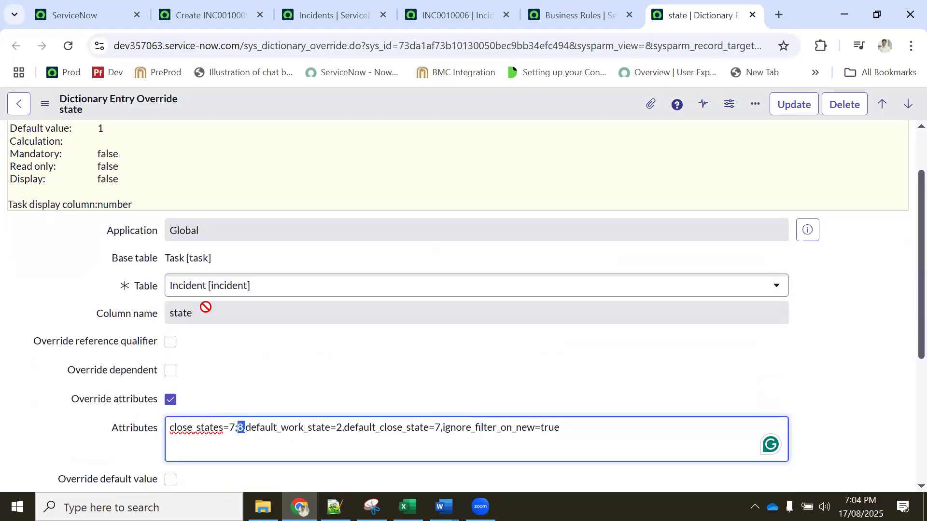
pyautogui.click(547, 17)
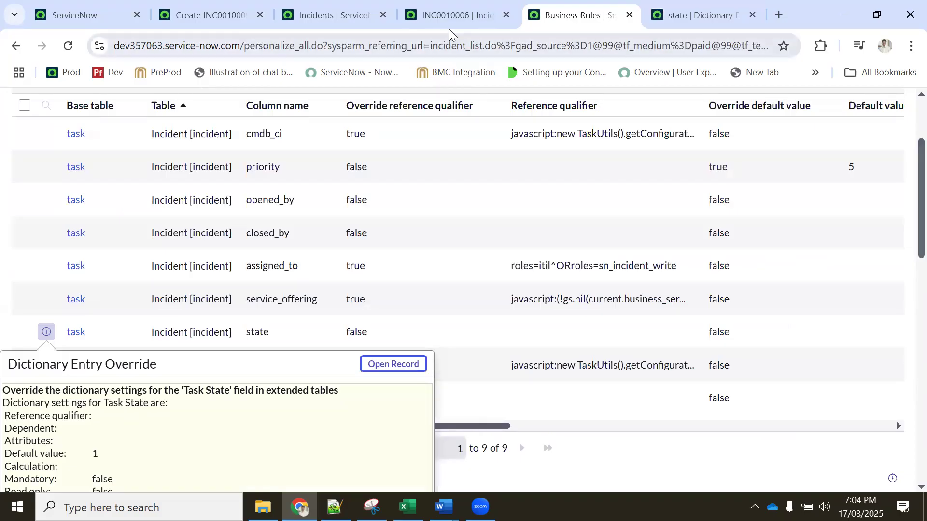
# Look through the incident list and the Incidents configurations, and view the State choices on the existing incident.
pyautogui.click(449, 16)
pyautogui.click(321, 16)
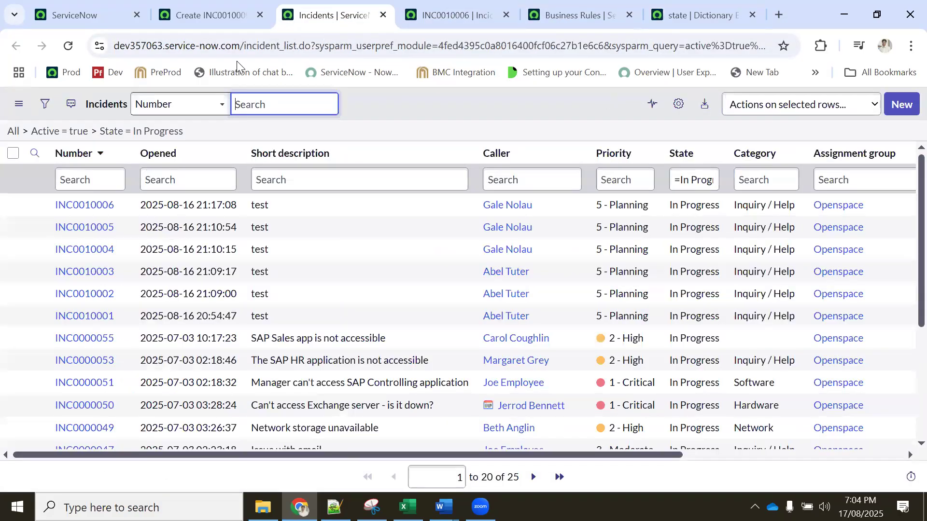
pyautogui.click(575, 16)
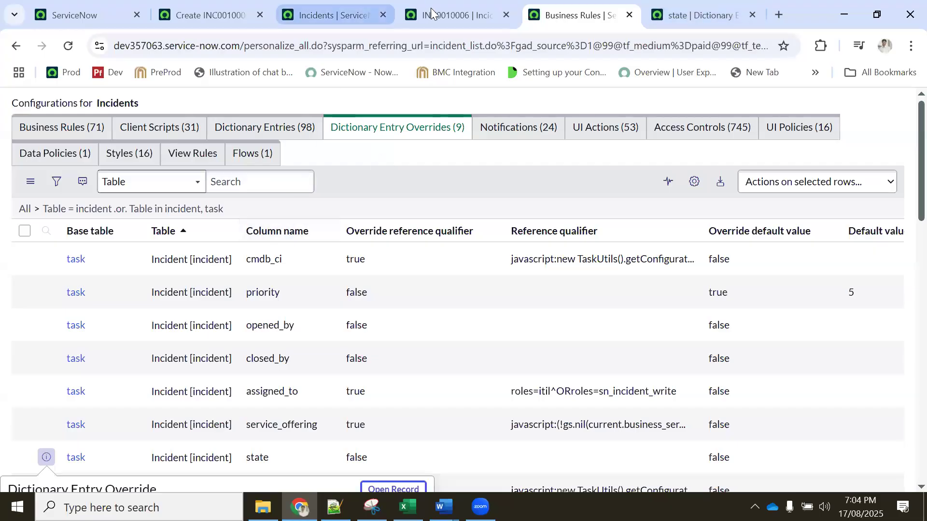
pyautogui.click(444, 17)
pyautogui.click(644, 179)
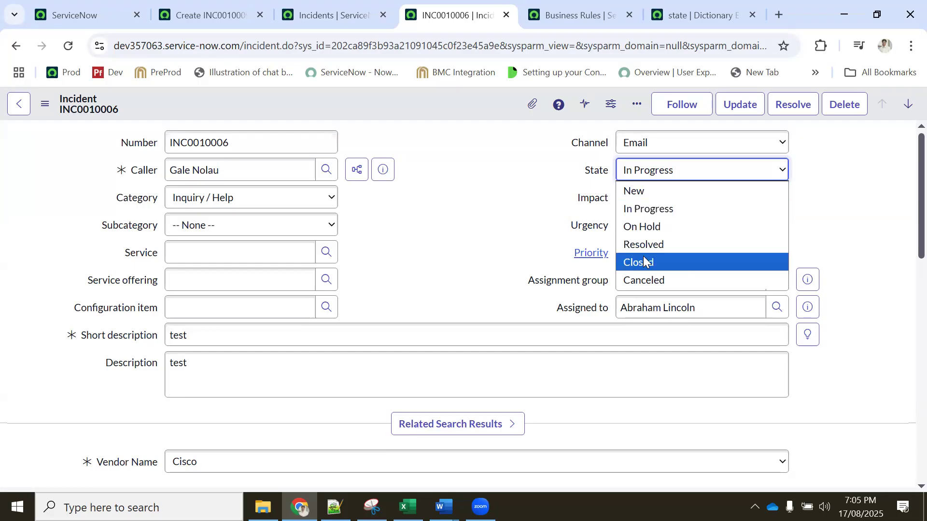
# Review the full attributes string, the override options and the base Task State settings in the state override record.
pyautogui.click(679, 13)
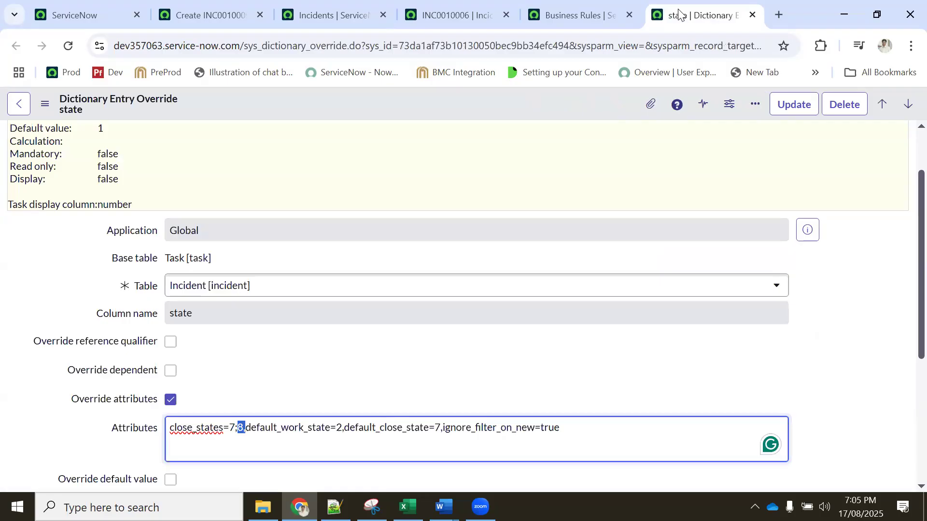
pyautogui.scroll(-3, 331, 304)
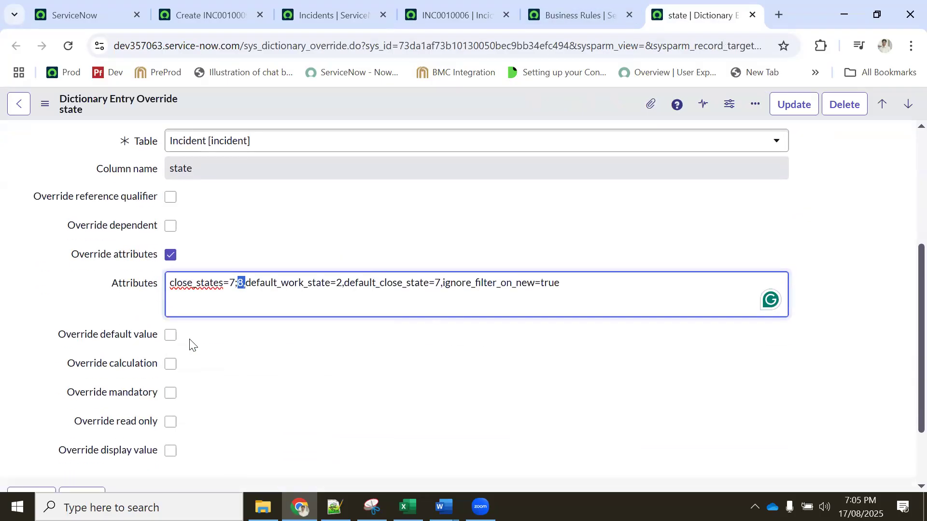
pyautogui.click(606, 284)
pyautogui.hotkey('ctrl', 'a')
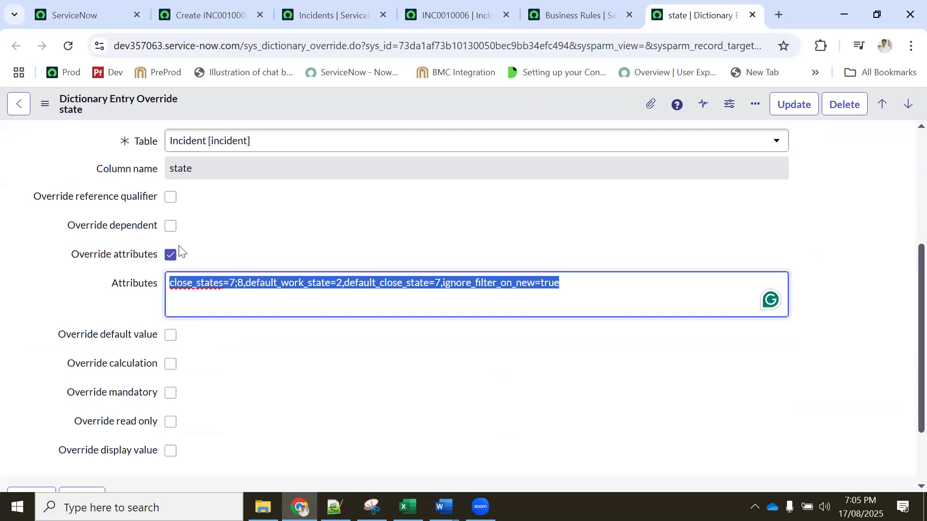
pyautogui.click(449, 283)
pyautogui.scroll(-2, 449, 290)
pyautogui.scroll(6, 395, 290)
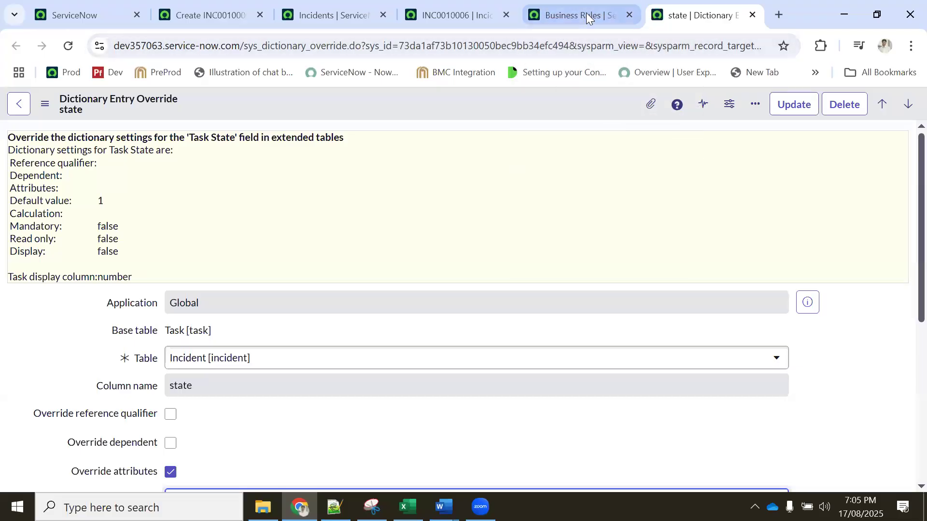
# Close the state override preview in the overrides list and check the Service field on the new incident form.
pyautogui.click(584, 11)
pyautogui.scroll(-4, 198, 309)
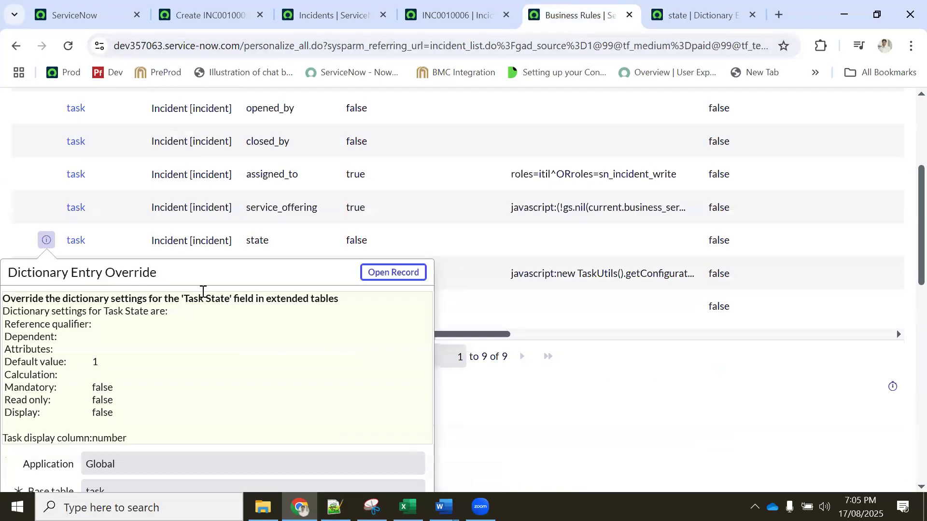
pyautogui.click(567, 392)
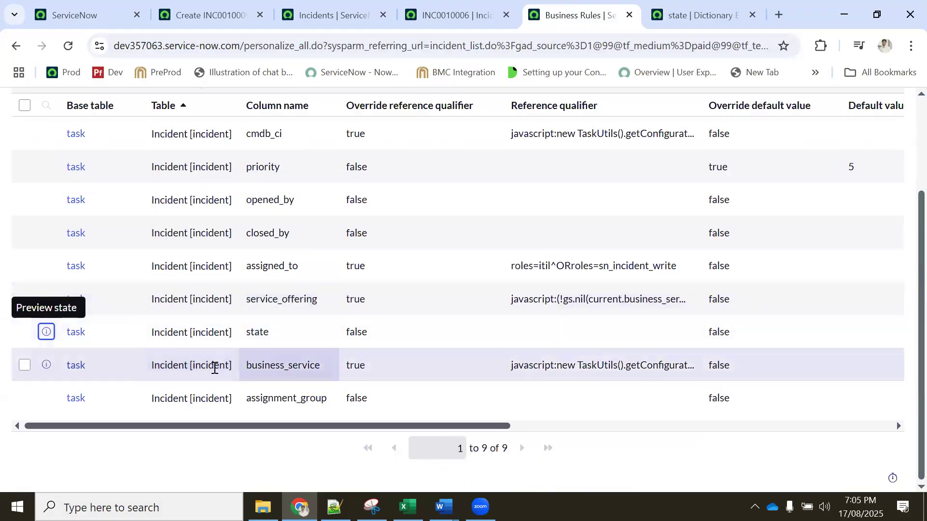
pyautogui.click(212, 14)
pyautogui.click(203, 249)
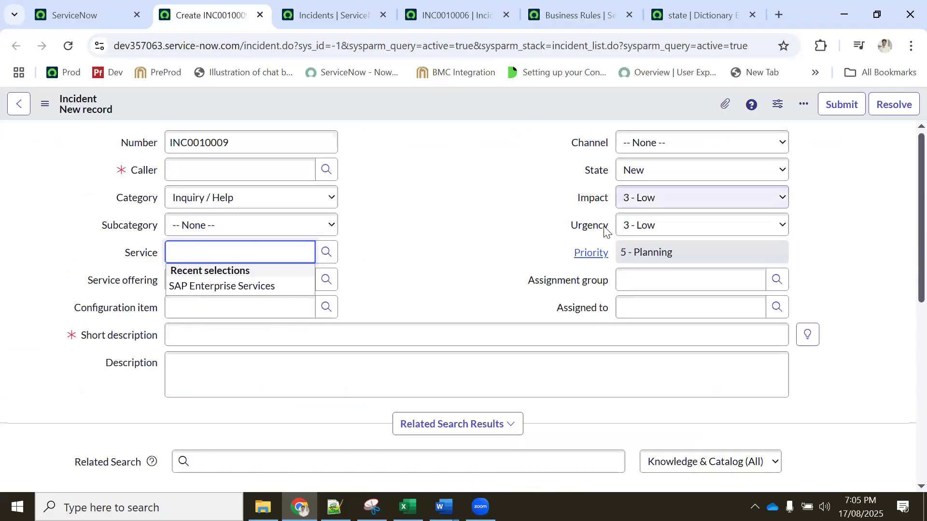
# Review the overridden columns, check the existing incident's Configuration item field, and show the technical field names on its form.
pyautogui.click(665, 16)
pyautogui.click(550, 15)
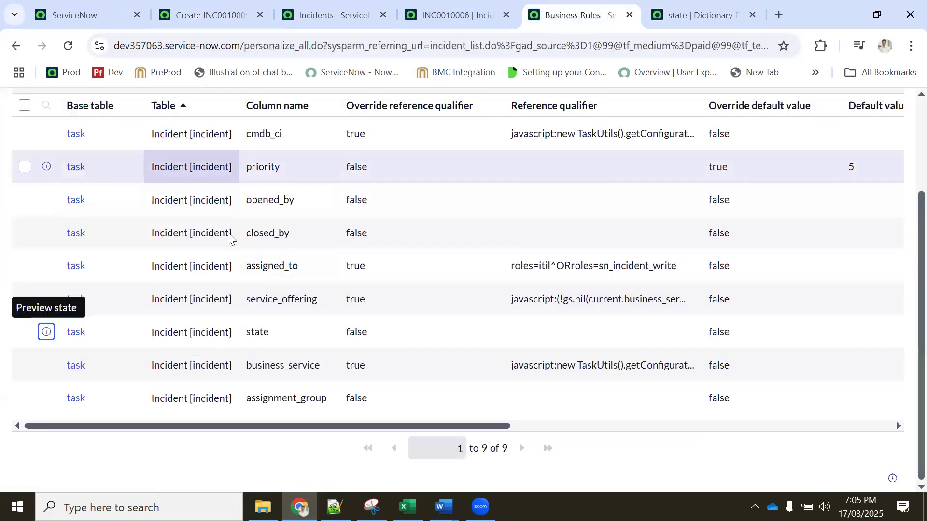
pyautogui.scroll(3, 265, 268)
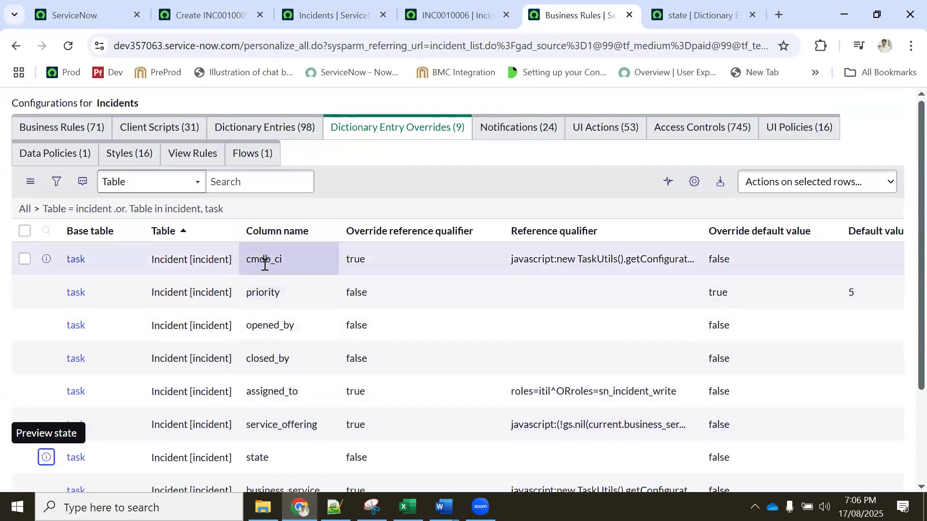
pyautogui.click(434, 16)
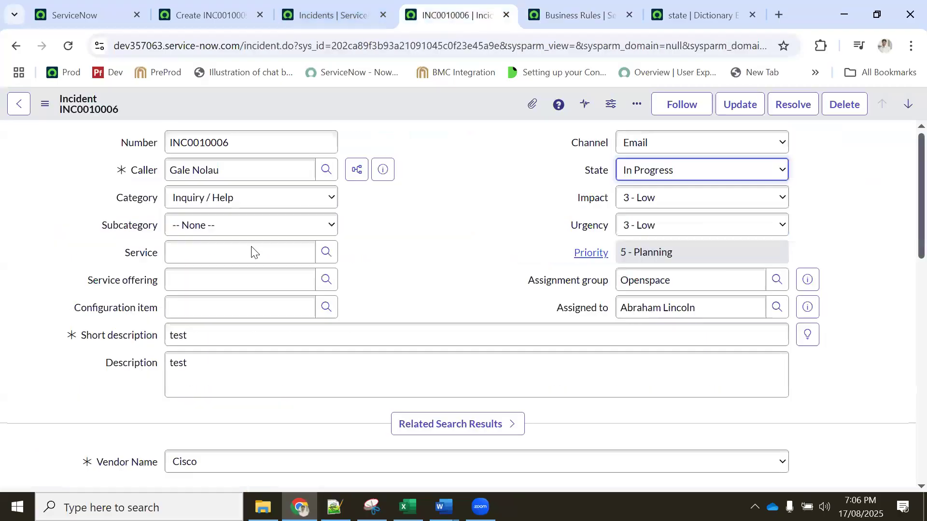
pyautogui.click(193, 307)
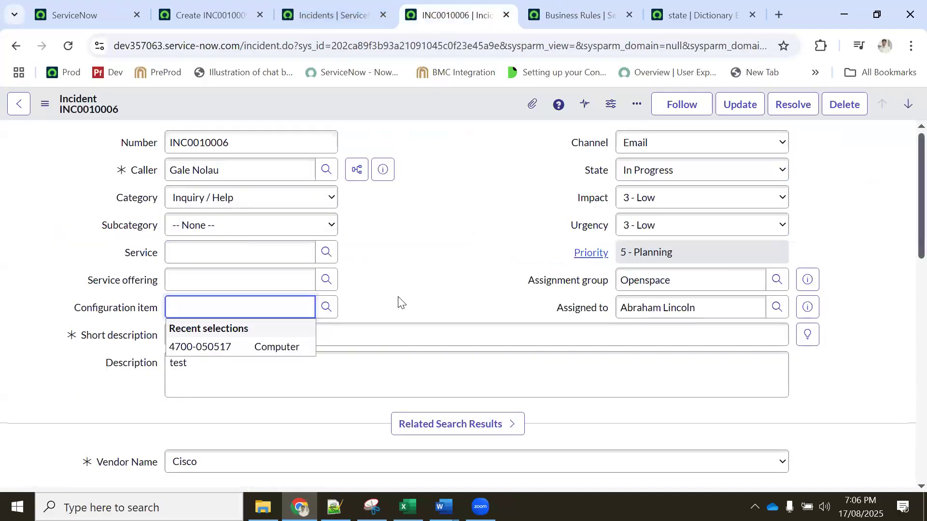
pyautogui.doubleClick(396, 301)
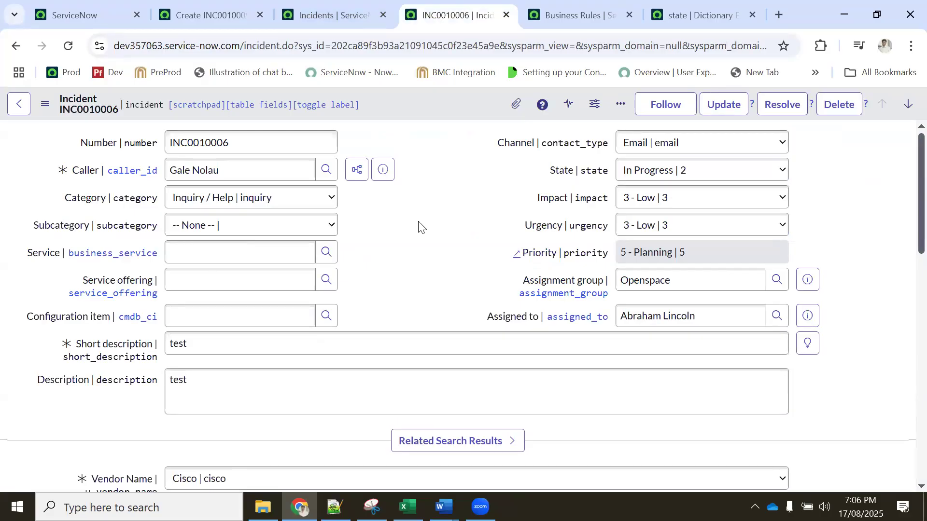
# Search Google for "servicenow utils" in a new browser tab.
pyautogui.hotkey('ctrl', 't')
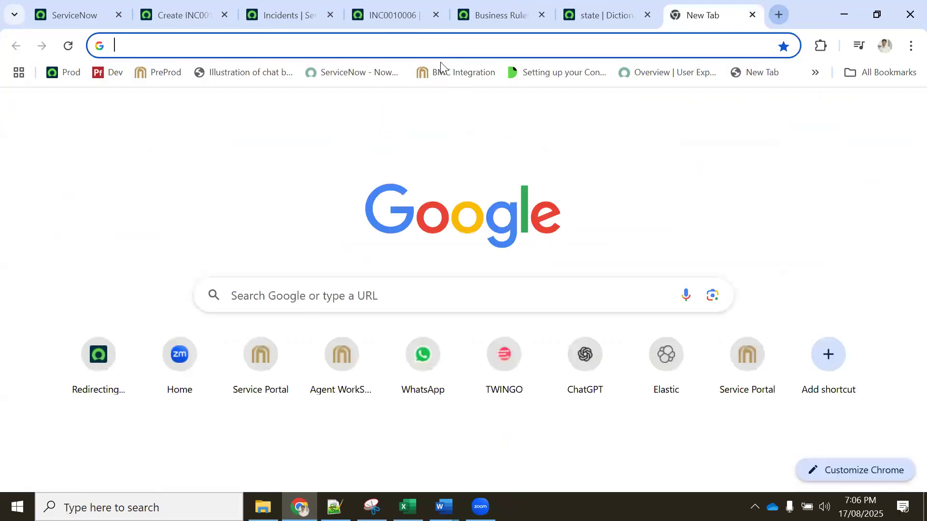
pyautogui.write('servicenow ut')
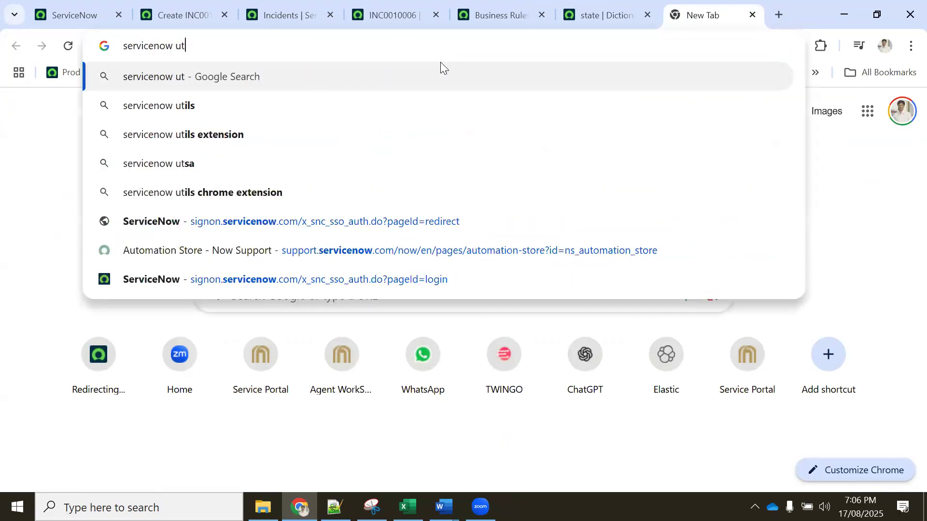
pyautogui.click(188, 107)
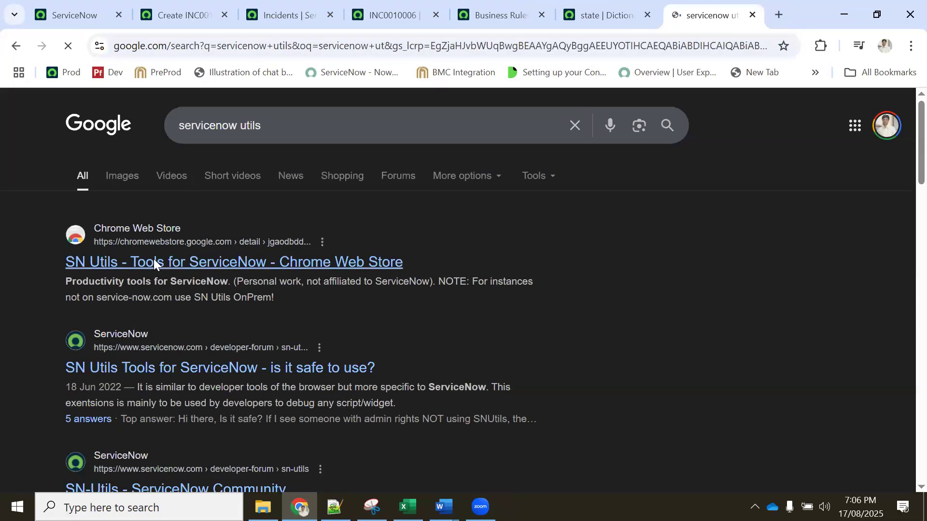
# Search Google for "servicenow utils extension" and look through the results for the SN Utils Chrome Web Store entry.
pyautogui.scroll(-3, 171, 295)
pyautogui.scroll(3, 155, 337)
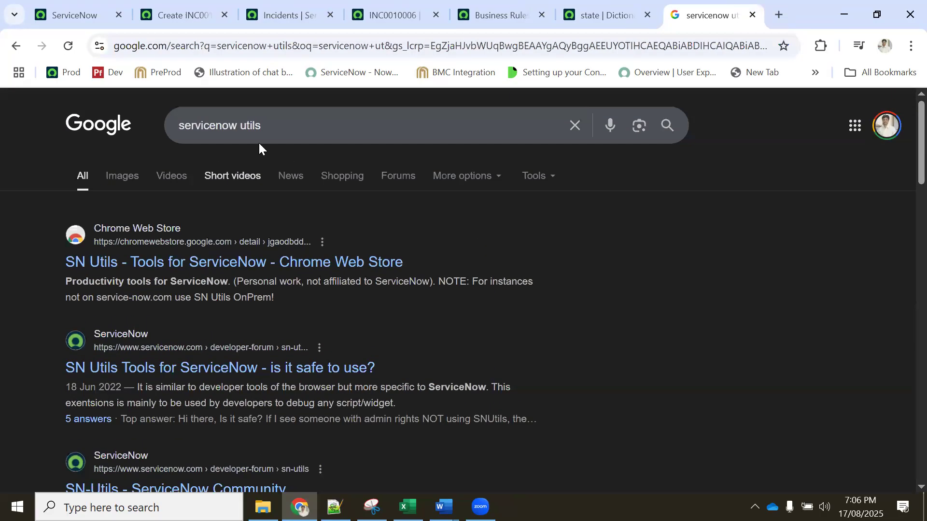
pyautogui.click(283, 125)
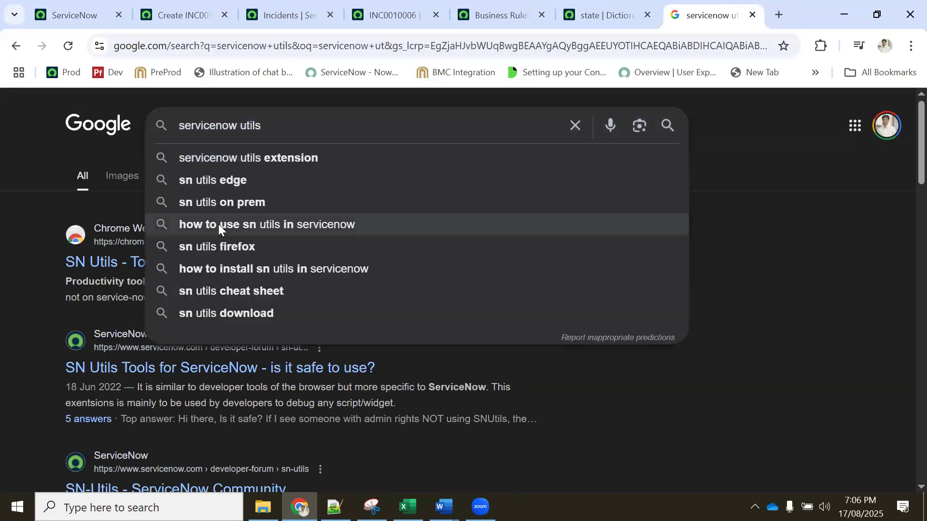
pyautogui.click(264, 156)
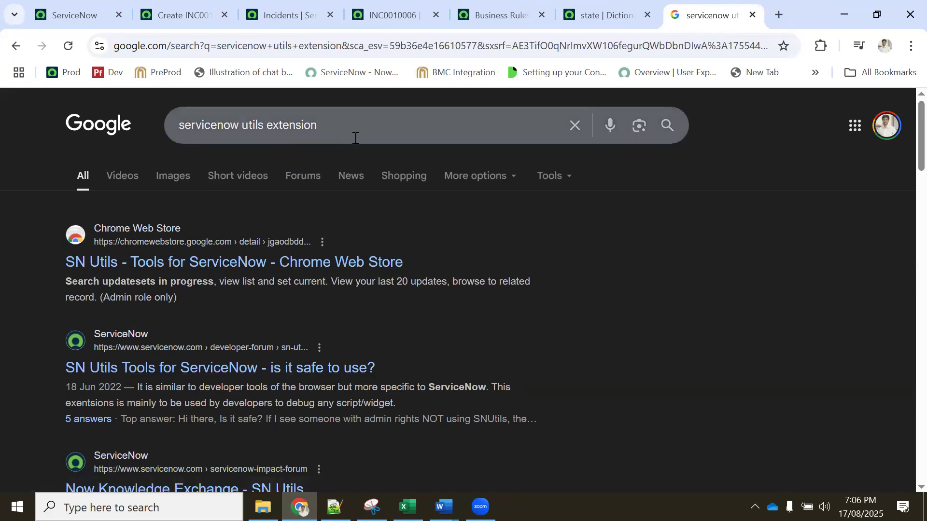
pyautogui.scroll(-1, 295, 280)
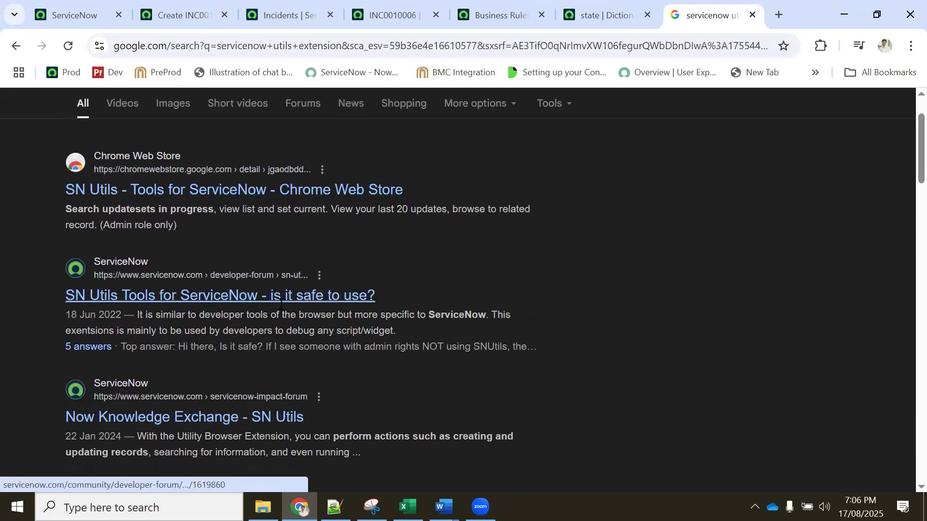
# Return to the open incident form and examine the Caller field's label alongside its technical name caller_id.
pyautogui.click(381, 12)
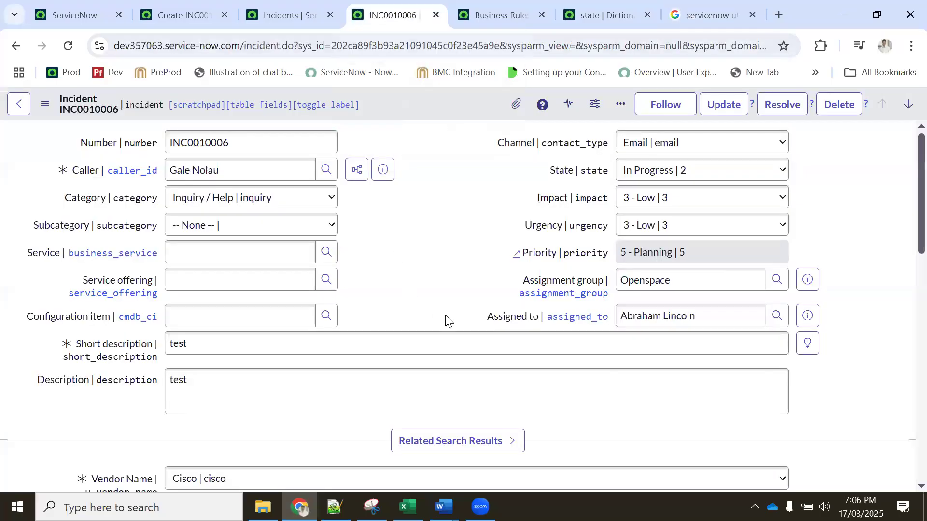
pyautogui.doubleClick(437, 216)
pyautogui.doubleClick(436, 216)
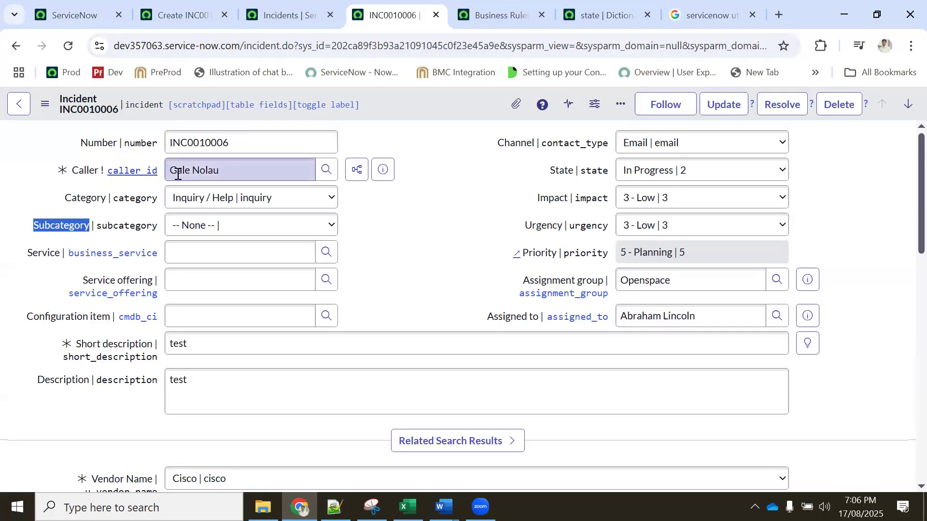
pyautogui.moveTo(99, 179)
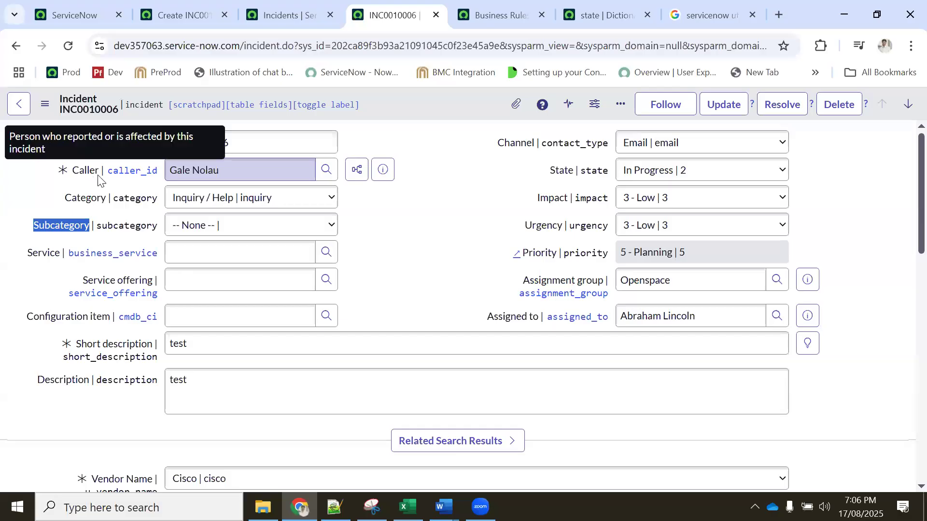
pyautogui.doubleClick(69, 173)
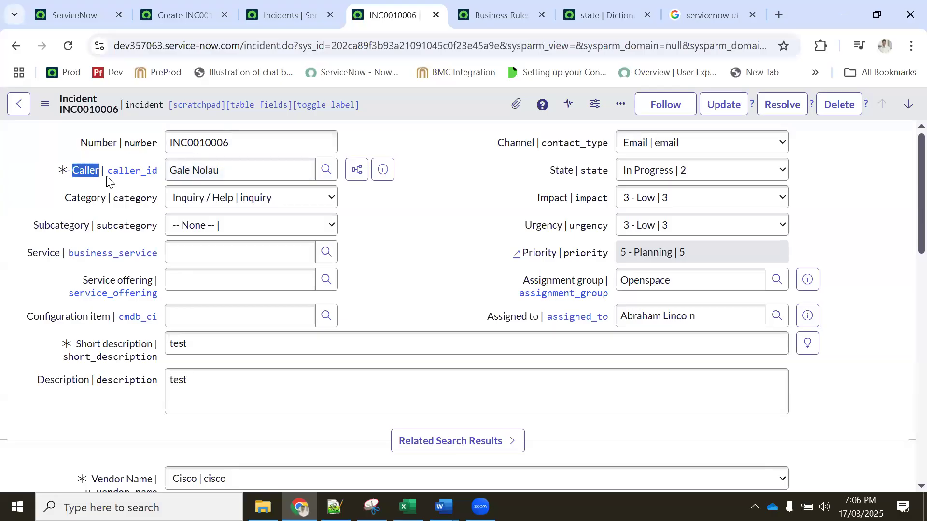
pyautogui.doubleClick(118, 173)
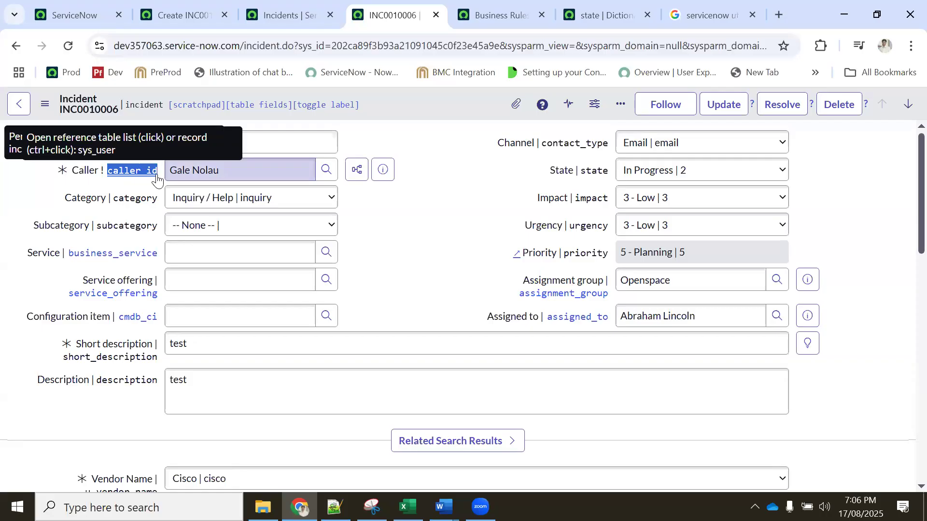
pyautogui.click(433, 222)
pyautogui.doubleClick(83, 174)
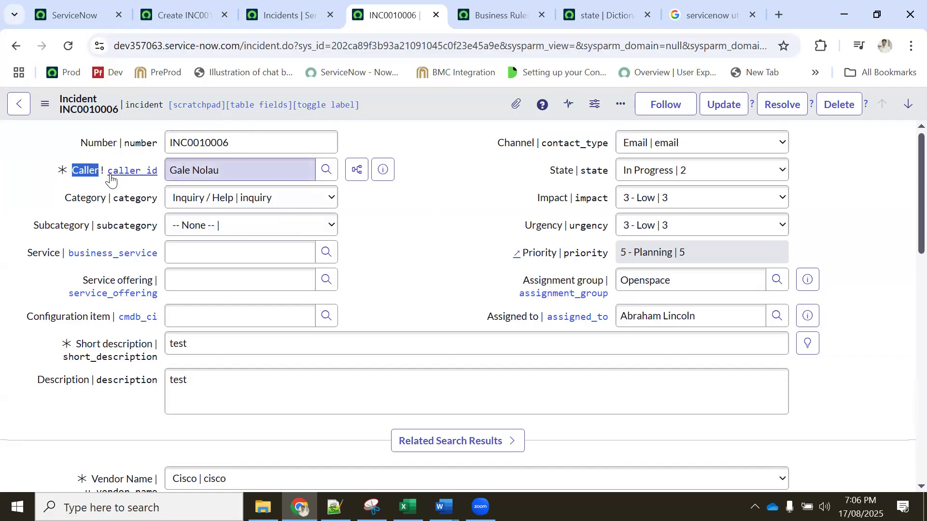
pyautogui.doubleClick(143, 174)
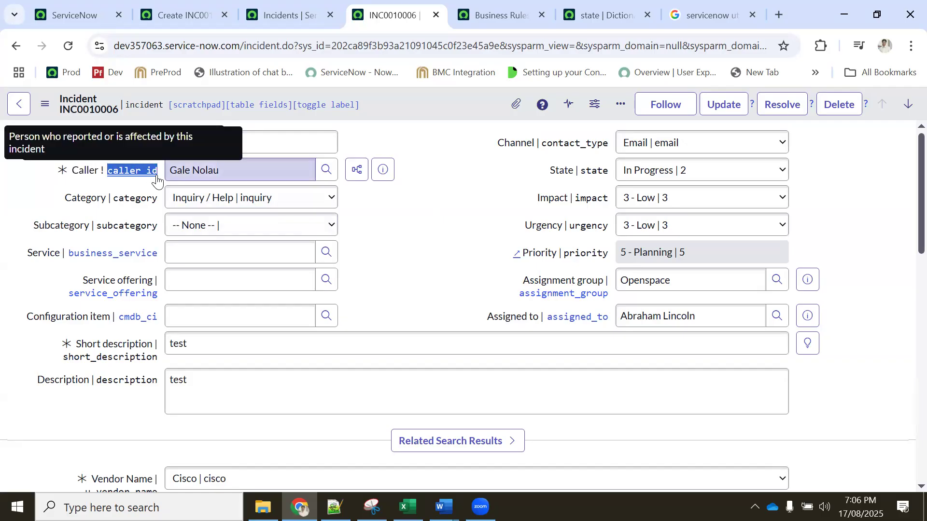
# Open the user list referenced by caller_id, close it, and highlight the Category label on the incident form.
pyautogui.click(154, 176)
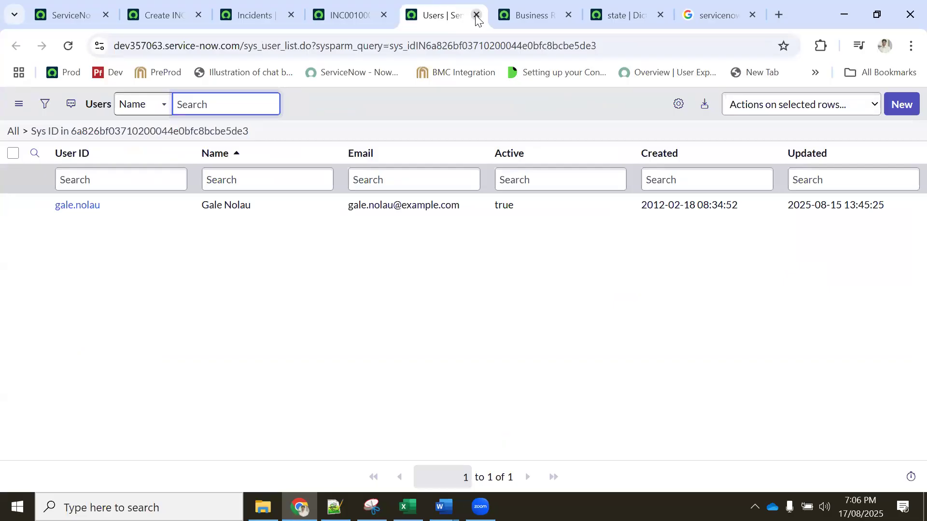
pyautogui.click(476, 16)
pyautogui.click(427, 224)
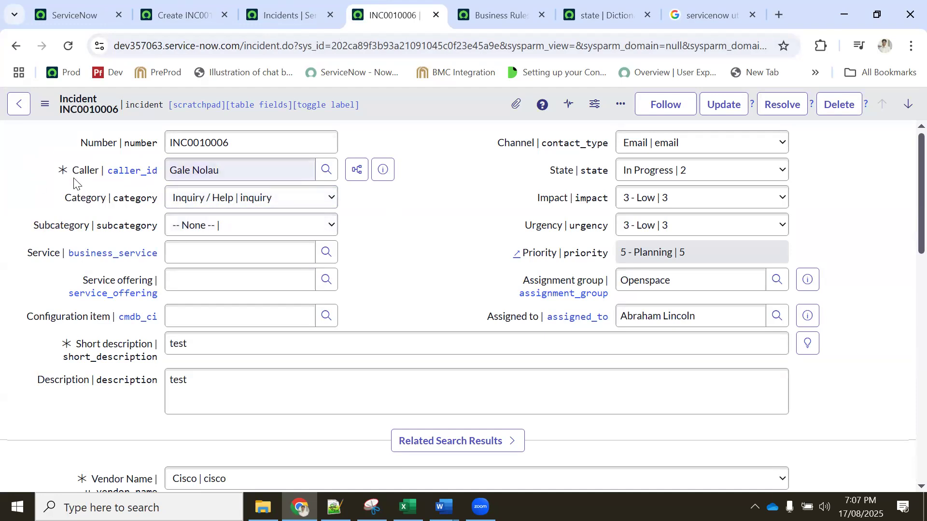
pyautogui.doubleClick(442, 197)
pyautogui.doubleClick(442, 197)
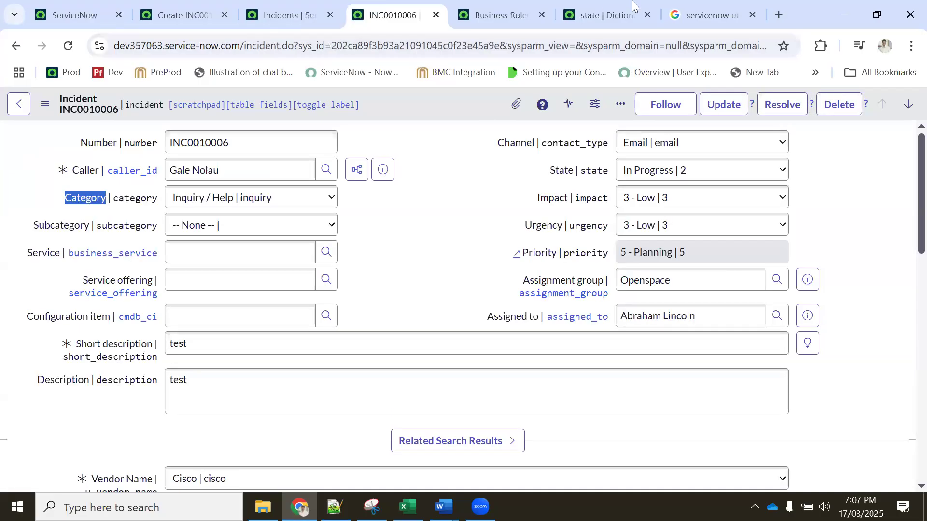
# Check the SN Utils entry in the Google results and return to the incident form.
pyautogui.click(708, 15)
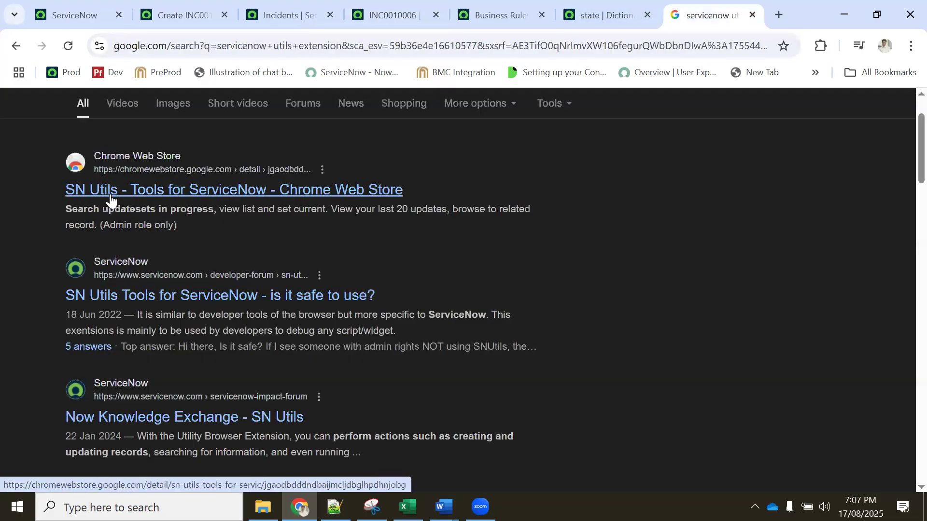
pyautogui.scroll(2, 163, 240)
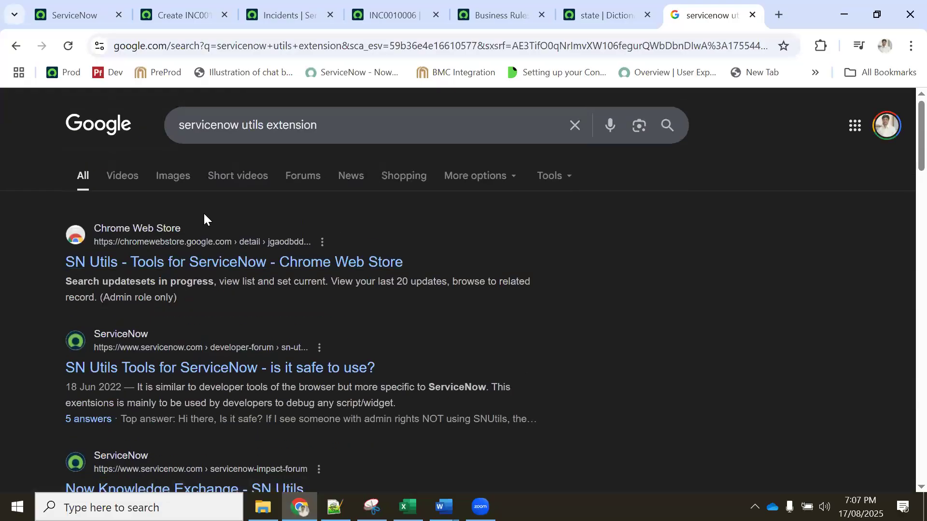
pyautogui.click(393, 16)
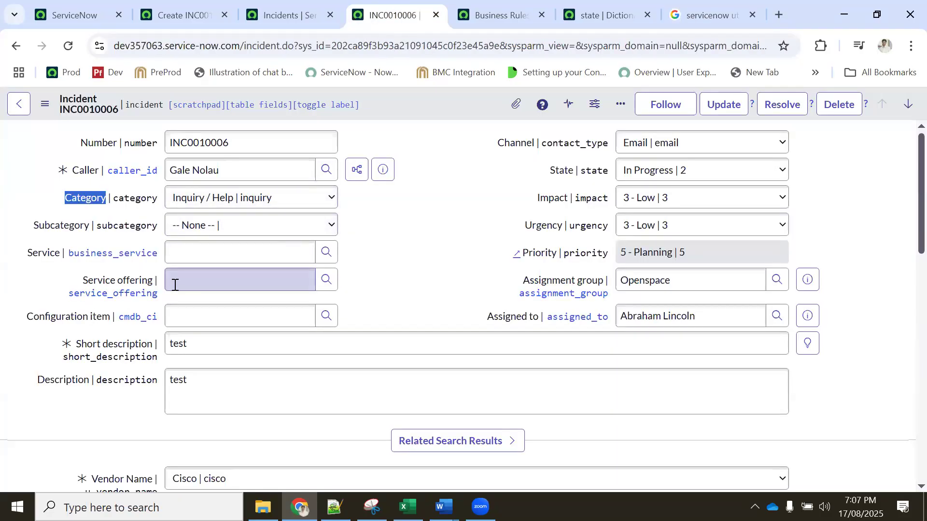
# Close the dictionary override record for the state field and return to the Incidents configuration page.
pyautogui.click(492, 6)
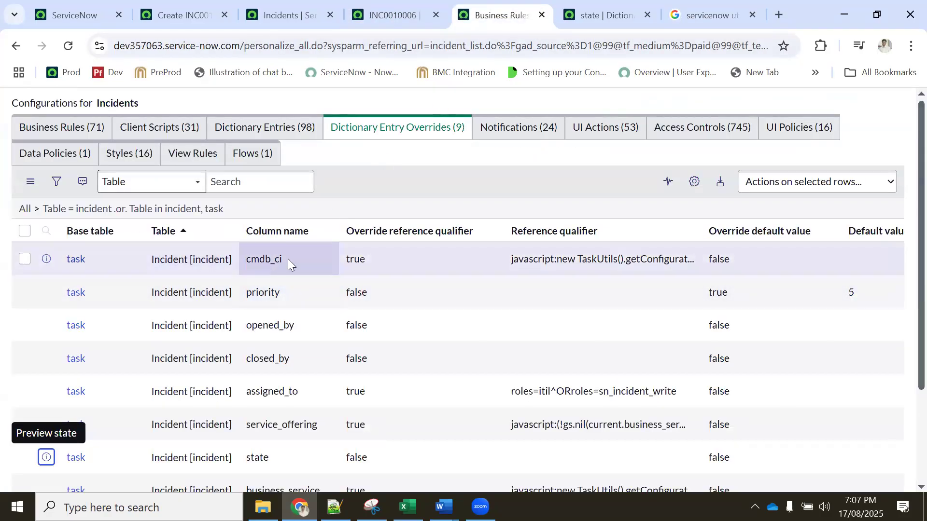
pyautogui.click(388, 15)
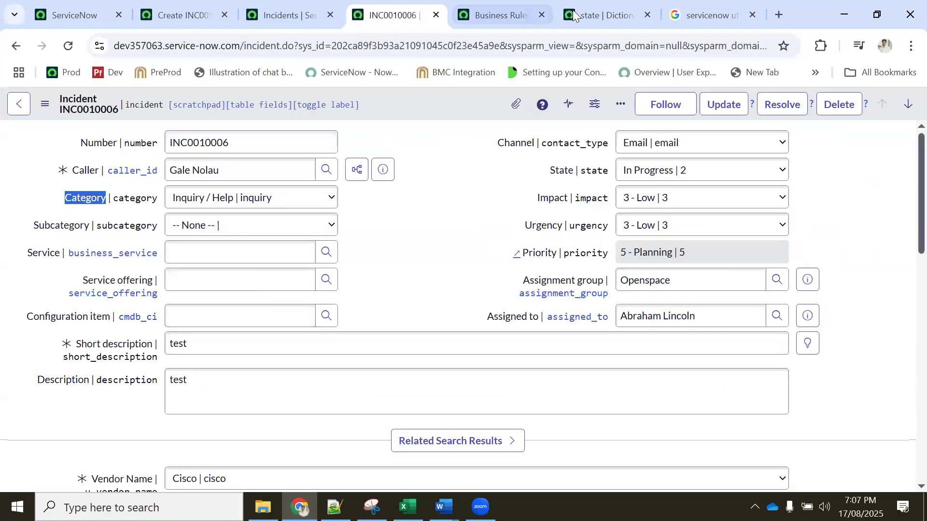
pyautogui.click(601, 14)
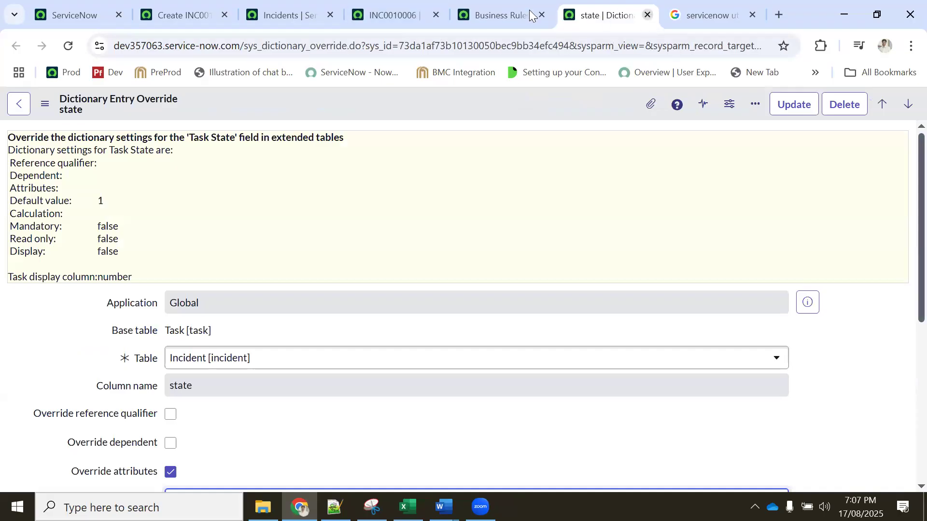
pyautogui.click(647, 14)
pyautogui.click(493, 14)
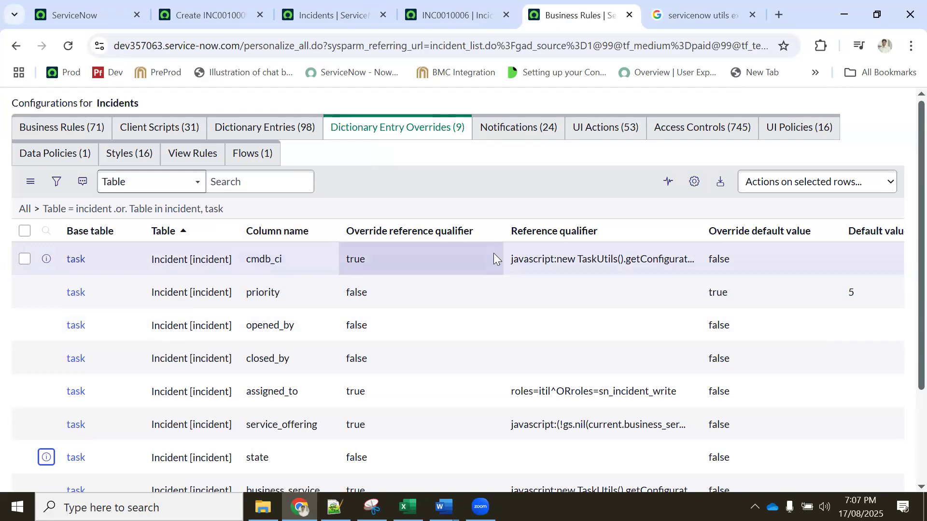
# Display the Incident table's Dictionary Entries list, checking the incident form in between.
pyautogui.click(170, 263)
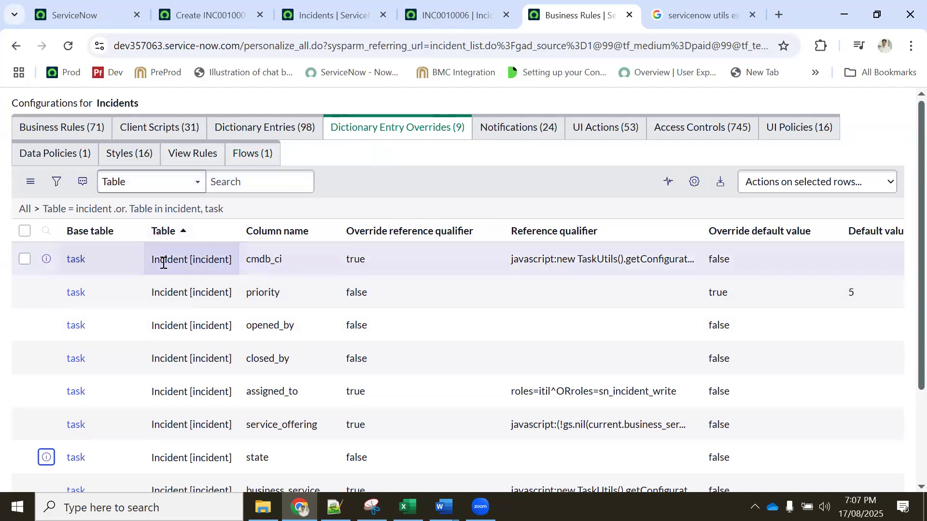
pyautogui.click(269, 128)
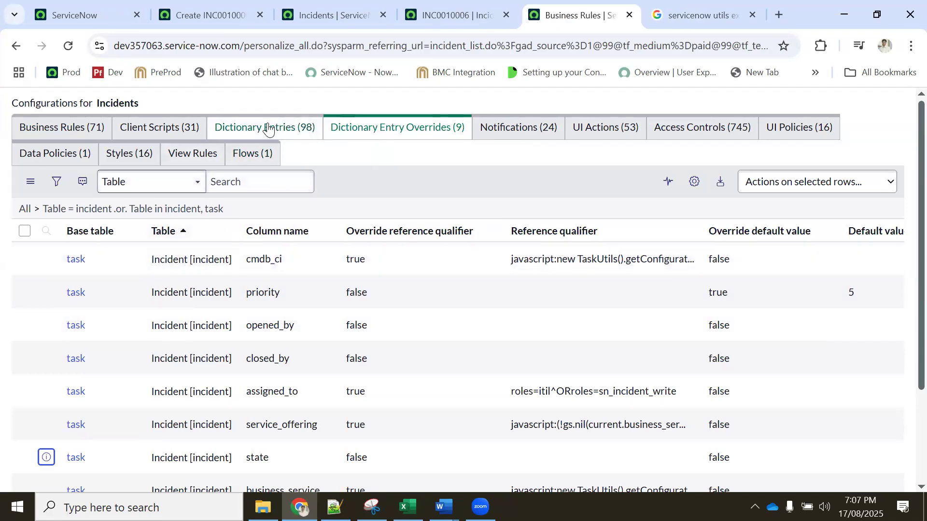
pyautogui.click(330, 15)
pyautogui.click(452, 15)
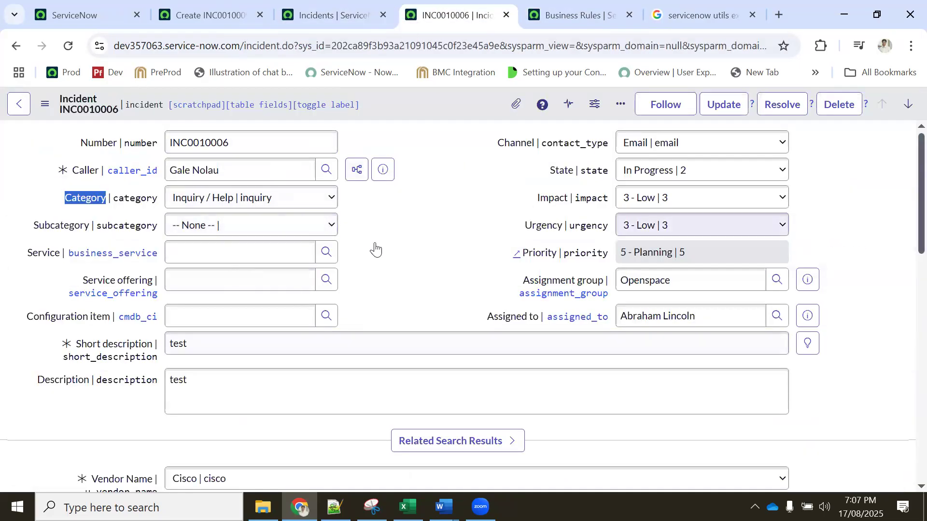
pyautogui.click(557, 12)
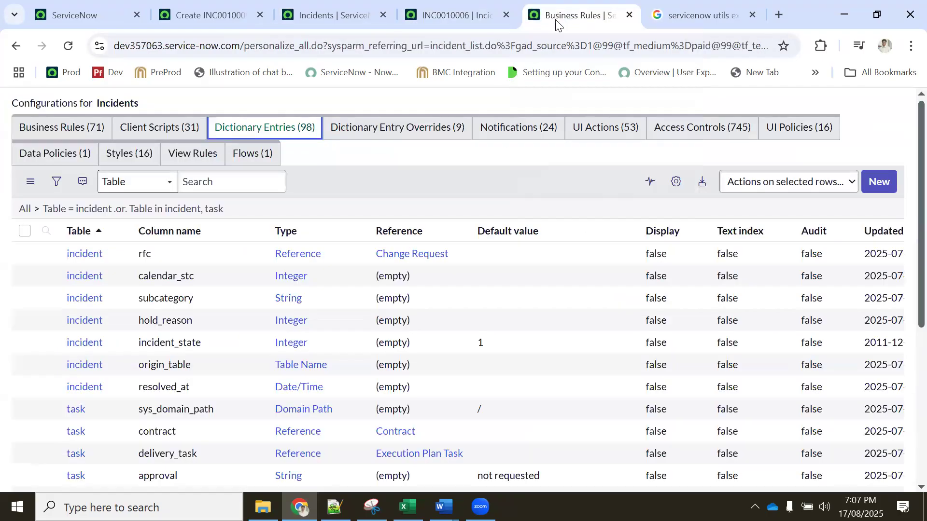
# List the Incident table's Dictionary Entry Overrides and open the assignment_group override in its own browser tab.
pyautogui.click(376, 136)
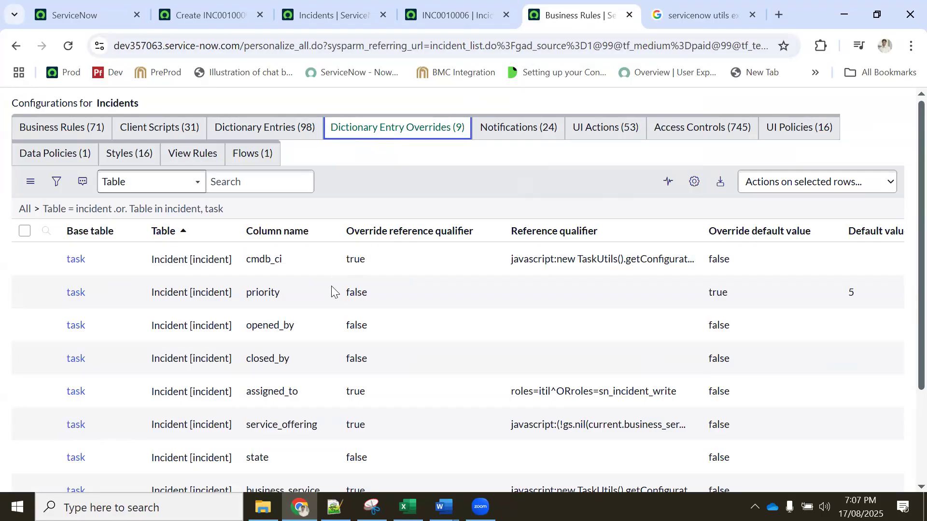
pyautogui.scroll(-3, 328, 282)
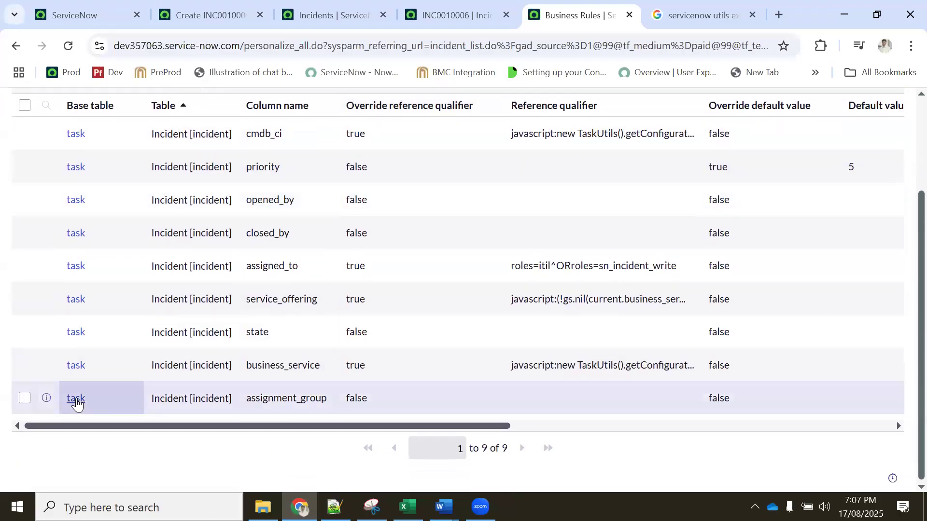
pyautogui.middleClick(76, 399)
pyautogui.click(597, 24)
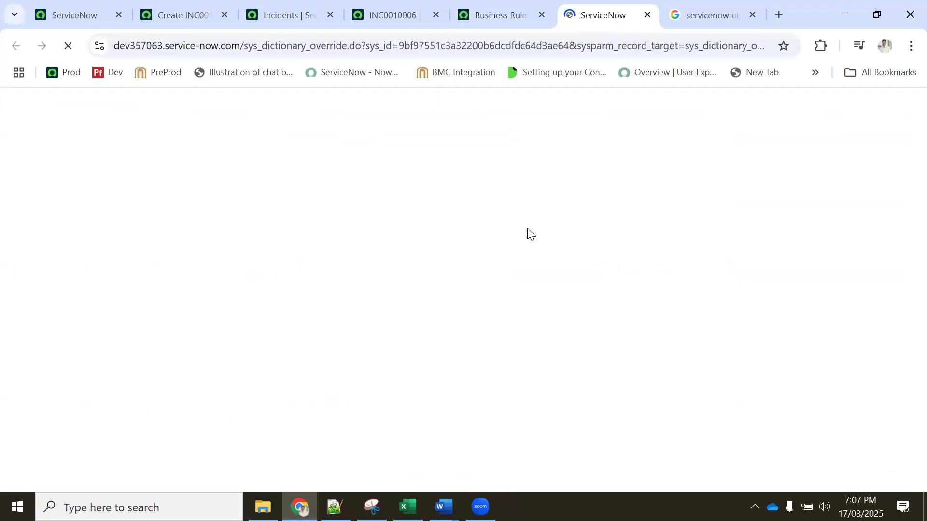
# Examine the override options of assignment_group, highlighting the tree_picker and ref_contributions settings in its Attributes field.
pyautogui.scroll(-4, 280, 306)
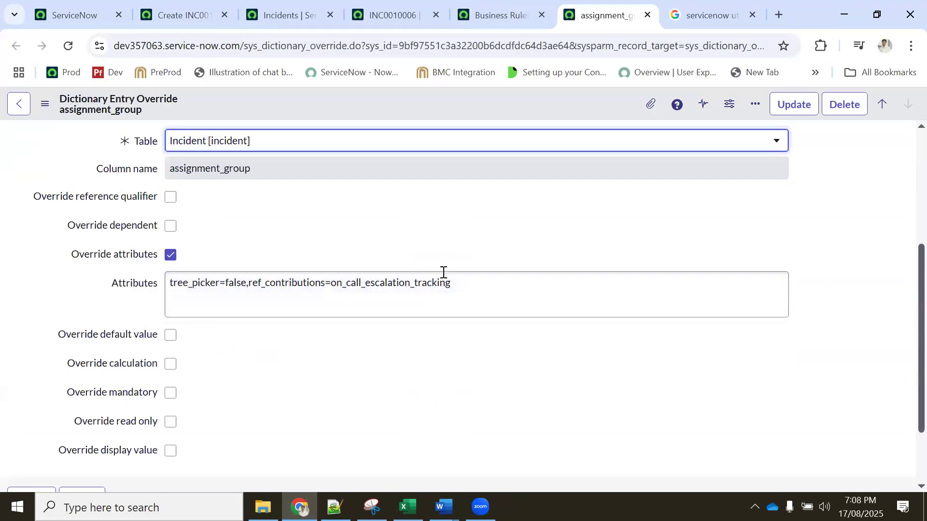
pyautogui.moveTo(484, 288); pyautogui.dragTo(165, 278)
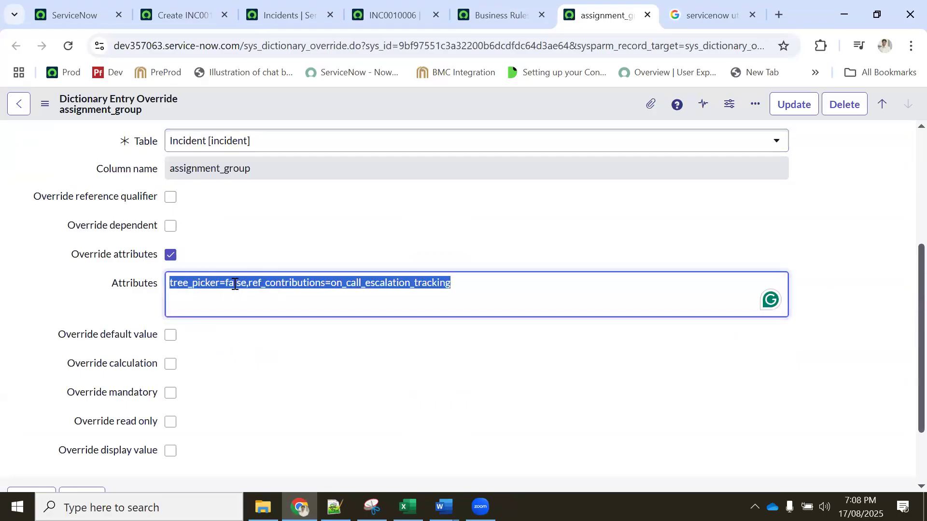
pyautogui.scroll(-2, 234, 285)
pyautogui.scroll(3, 234, 288)
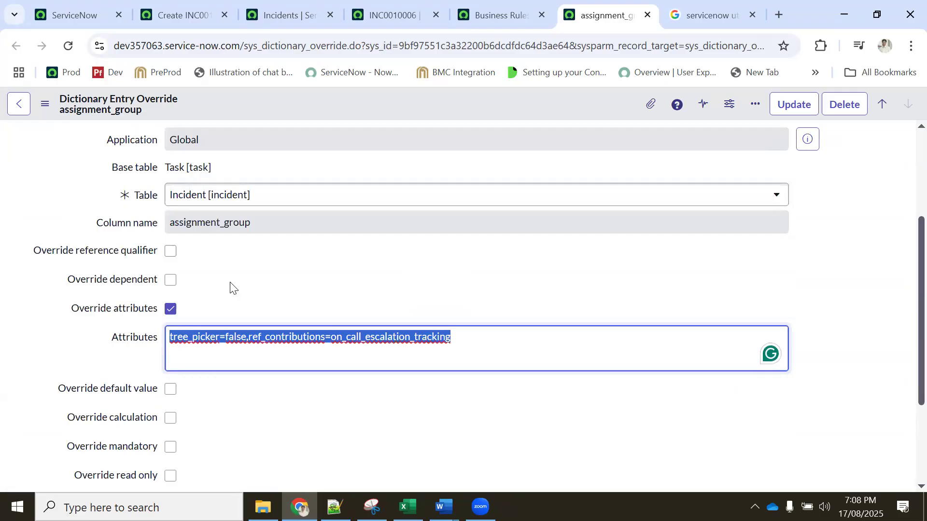
pyautogui.moveTo(535, 341); pyautogui.dragTo(150, 335)
pyautogui.click(516, 344)
pyautogui.moveTo(517, 343); pyautogui.dragTo(147, 335)
pyautogui.click(491, 339)
pyautogui.moveTo(269, 337); pyautogui.dragTo(161, 340)
pyautogui.click(510, 343)
pyautogui.moveTo(511, 344); pyautogui.dragTo(145, 342)
pyautogui.click(453, 338)
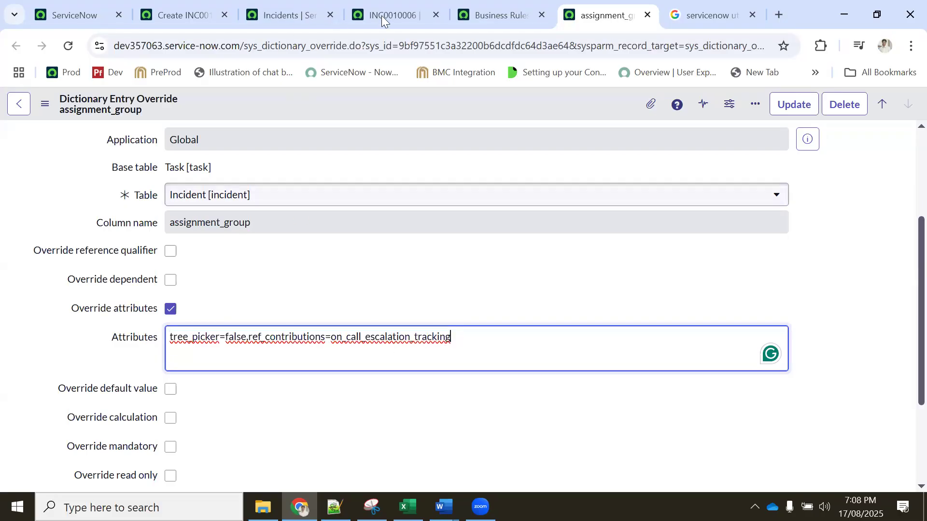
# Check the incident form, return to the assignment_group override and select its entire Attributes value.
pyautogui.click(382, 16)
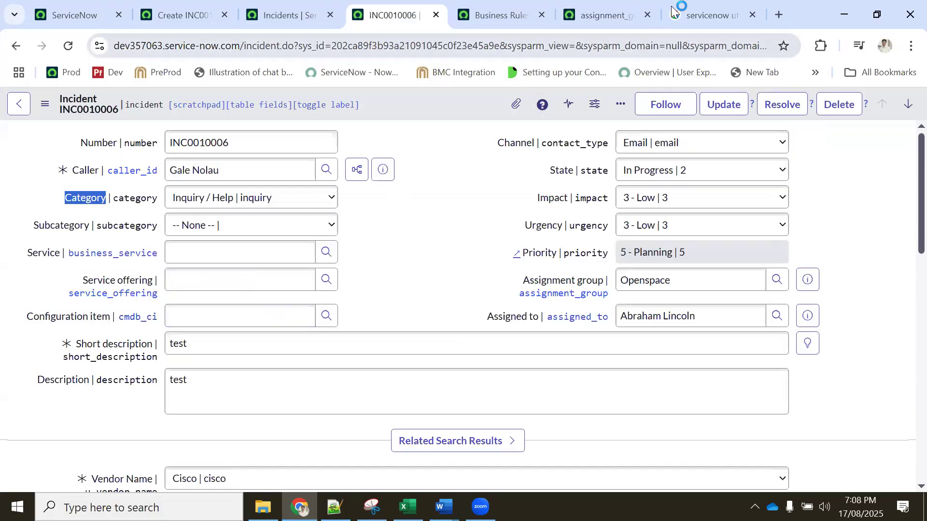
pyautogui.click(610, 15)
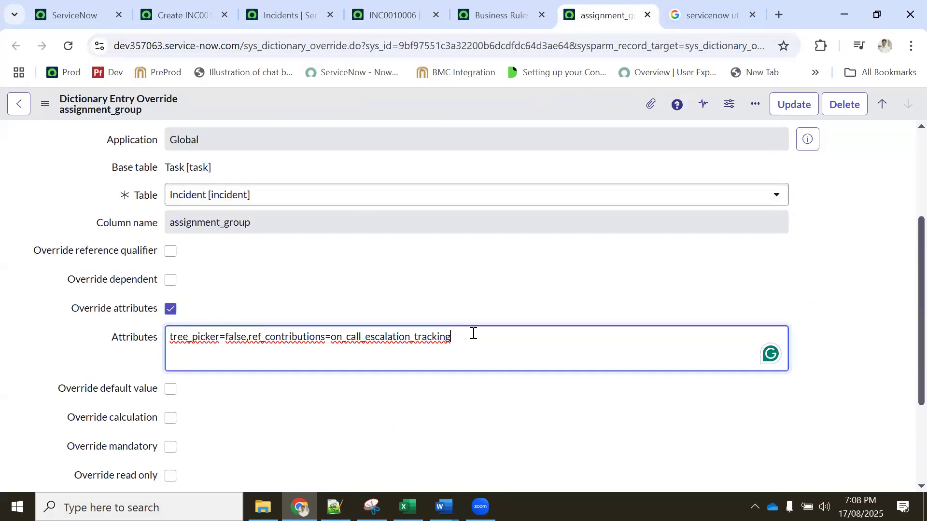
pyautogui.moveTo(498, 337); pyautogui.dragTo(159, 344)
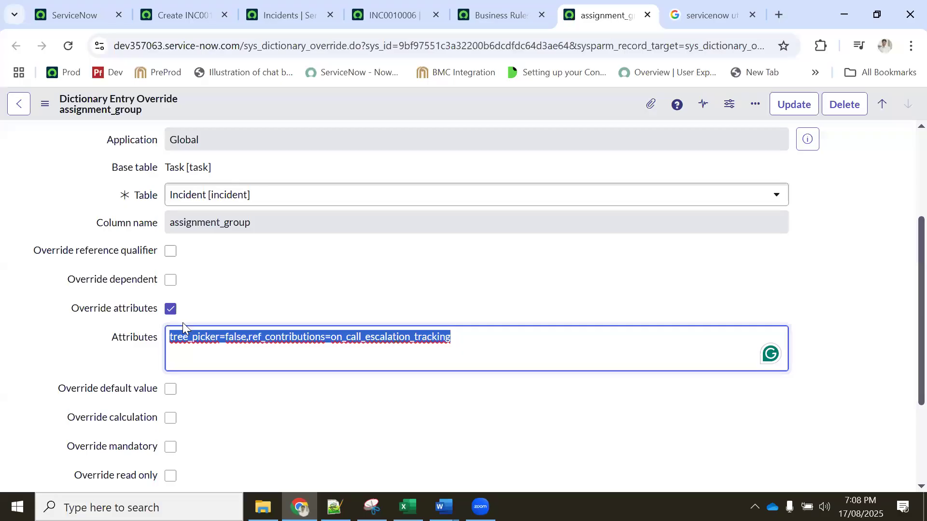
# Highlight the Attributes value of the assignment_group override, picking out the tree_picker setting and selecting the whole value again.
pyautogui.click(198, 339)
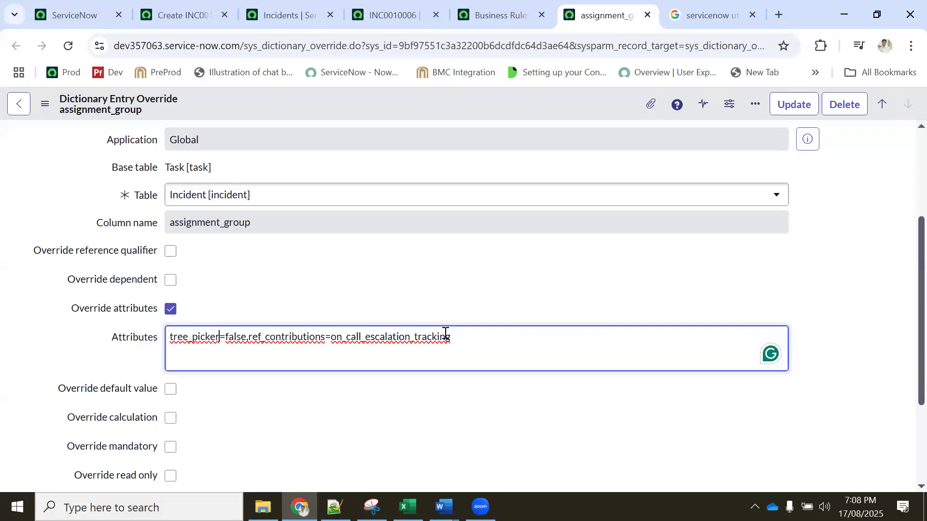
pyautogui.moveTo(498, 342); pyautogui.dragTo(140, 342)
pyautogui.click(193, 339)
pyautogui.doubleClick(232, 336)
pyautogui.moveTo(538, 335); pyautogui.dragTo(122, 338)
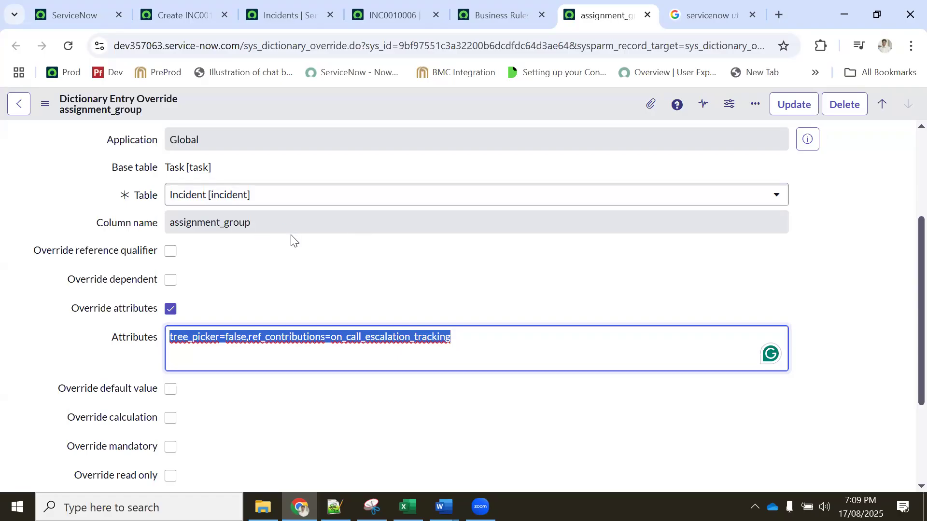
# Close the Google search tab and review the base Task Assignment group dictionary settings summarized in the assignment_group override.
pyautogui.click(403, 10)
pyautogui.click(481, 12)
pyautogui.click(412, 7)
pyautogui.click(290, 14)
pyautogui.click(499, 14)
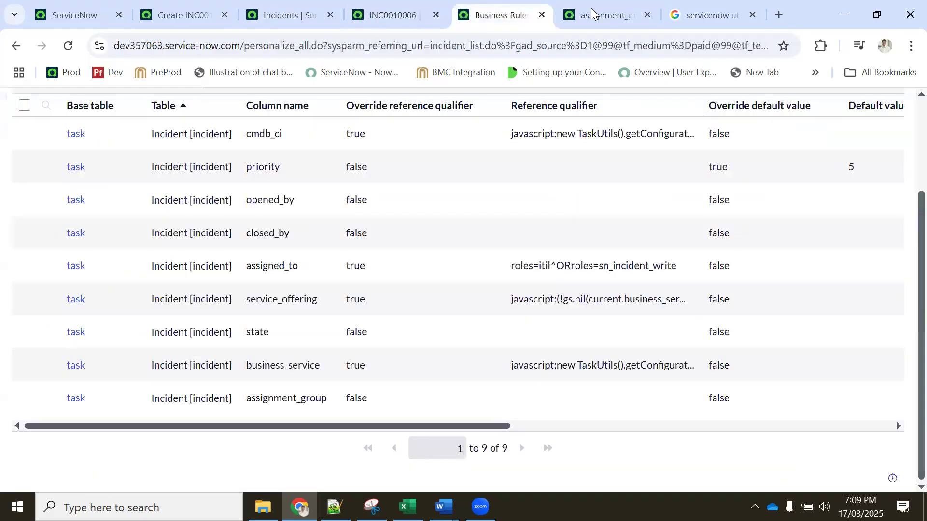
pyautogui.click(593, 9)
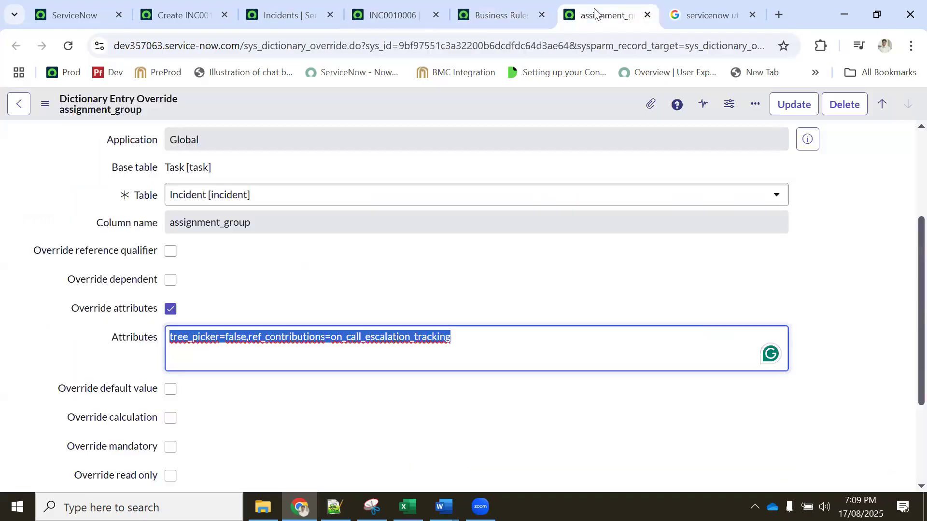
pyautogui.click(755, 16)
pyautogui.scroll(3, 277, 229)
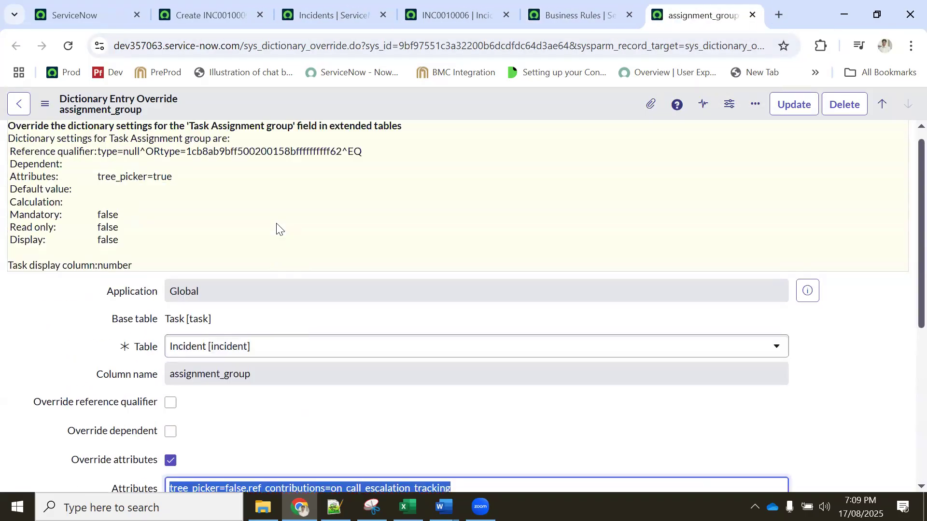
pyautogui.scroll(1, 278, 229)
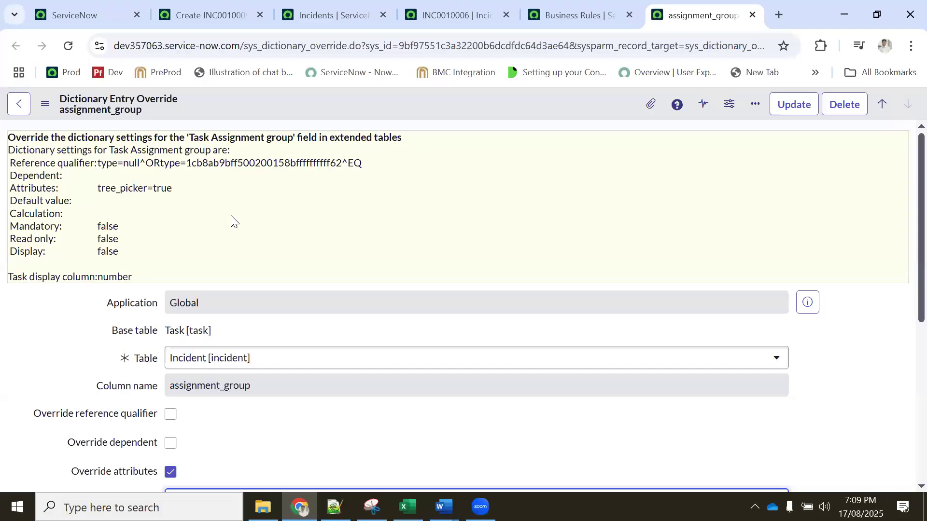
# Check the INC0010006 form and the Incident table's Dictionary Entry Overrides list, returning to the assignment_group override.
pyautogui.click(444, 7)
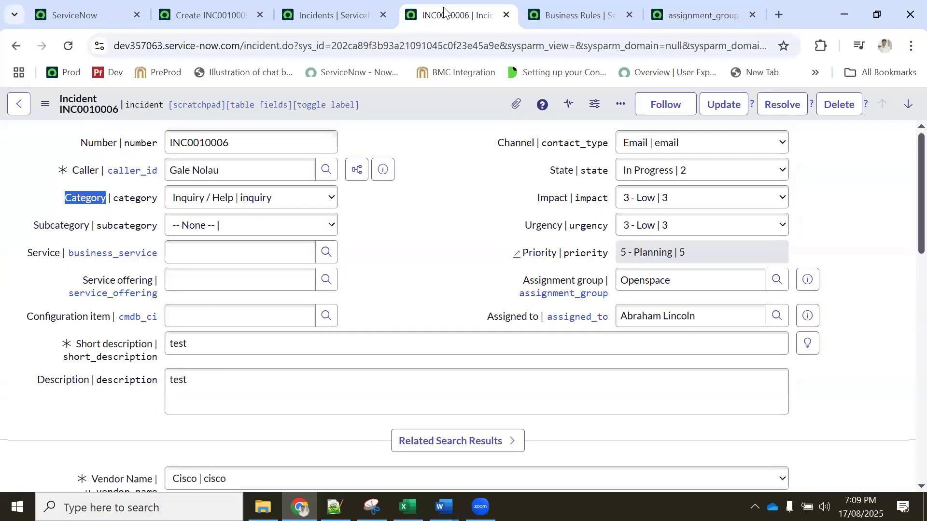
pyautogui.click(558, 6)
pyautogui.scroll(3, 374, 156)
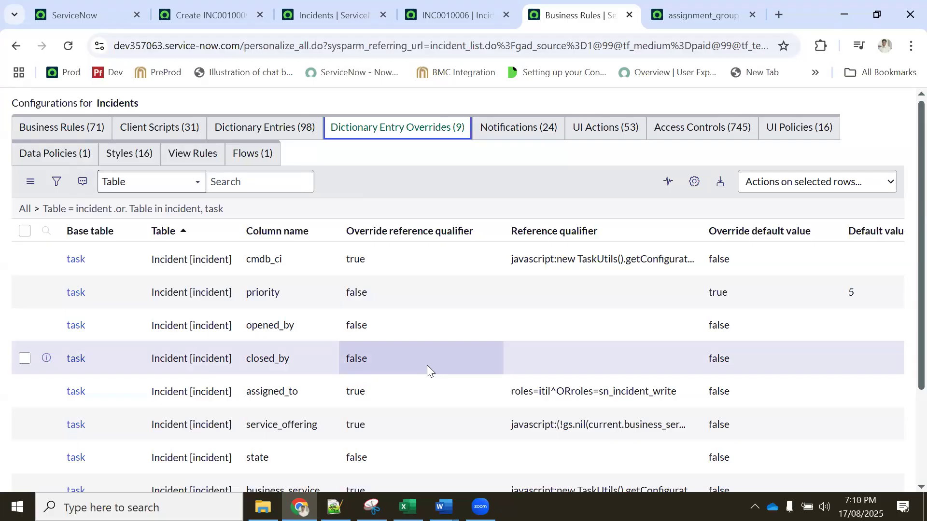
pyautogui.click(683, 17)
pyautogui.click(575, 15)
pyautogui.click(697, 14)
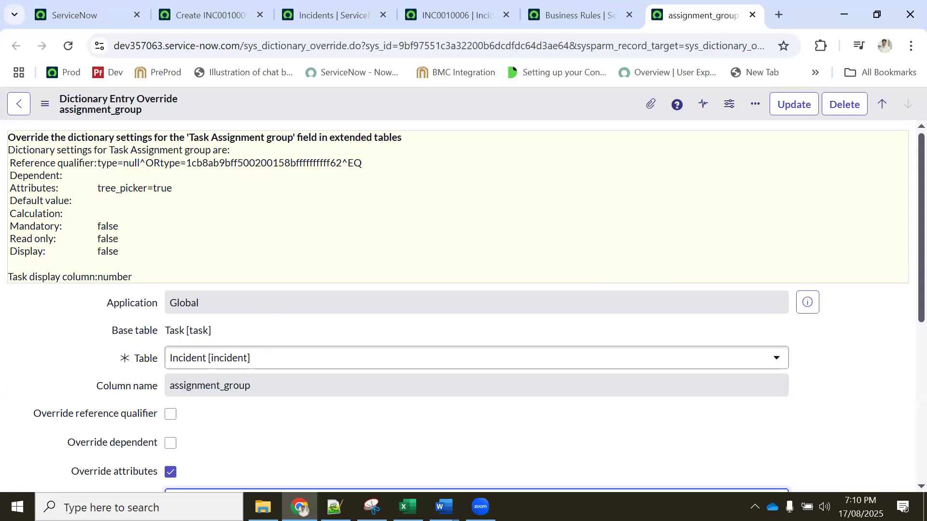
pyautogui.click(444, 507)
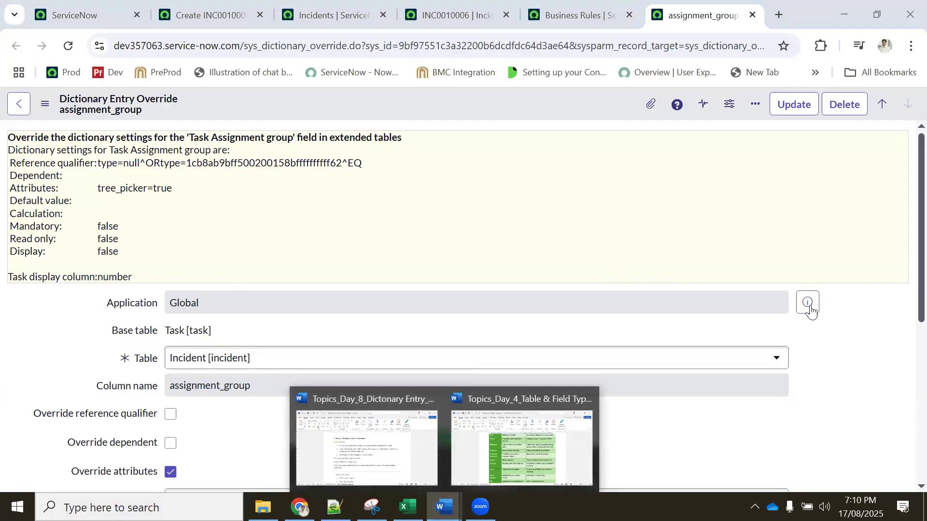
pyautogui.click(625, 392)
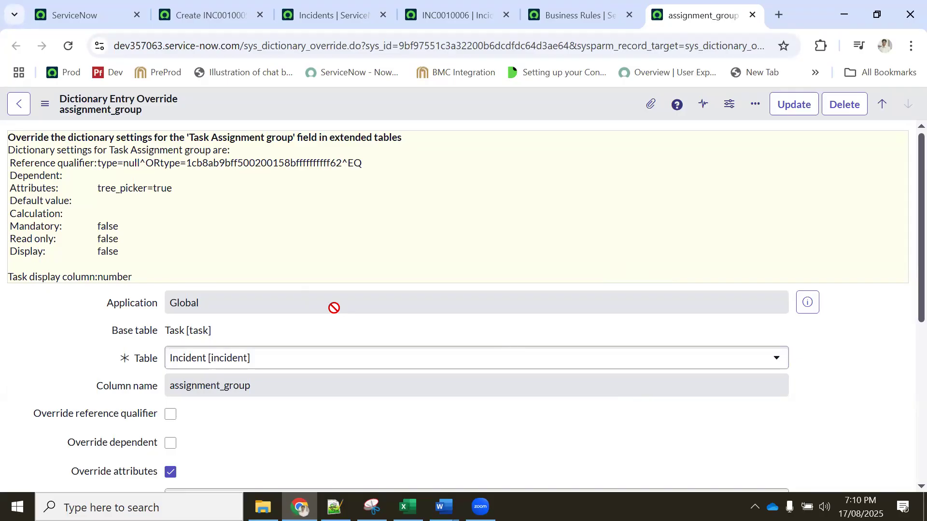
# Revisit the Dictionary Entry Overrides list and select the entire Attributes value in the assignment_group override.
pyautogui.click(559, 14)
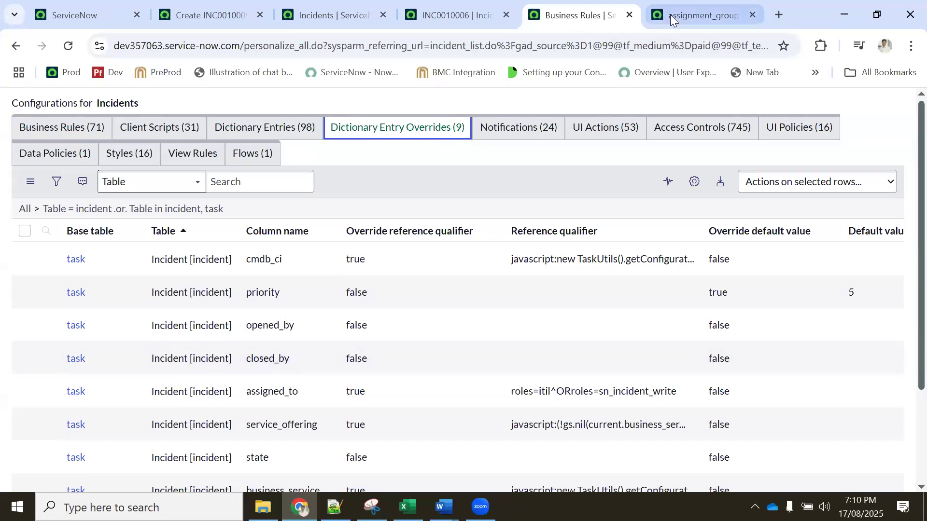
pyautogui.moveTo(674, 15)
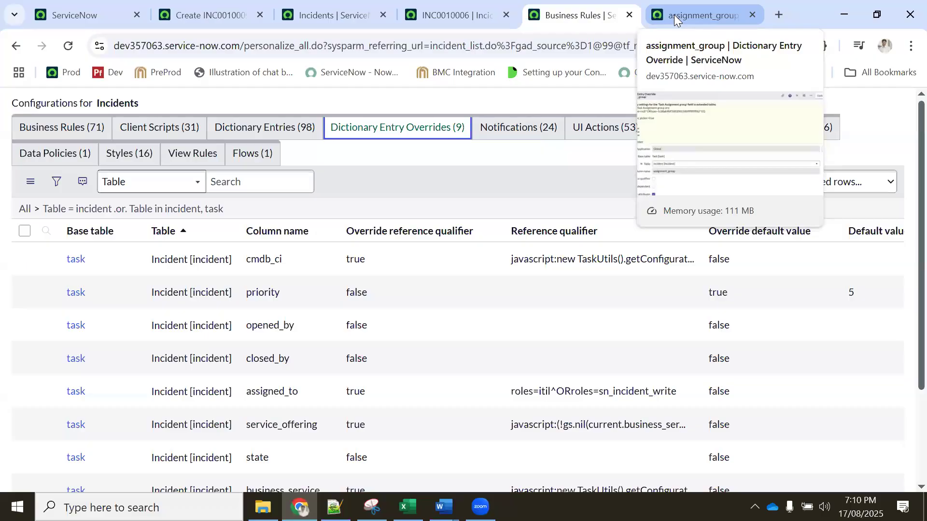
pyautogui.click(674, 15)
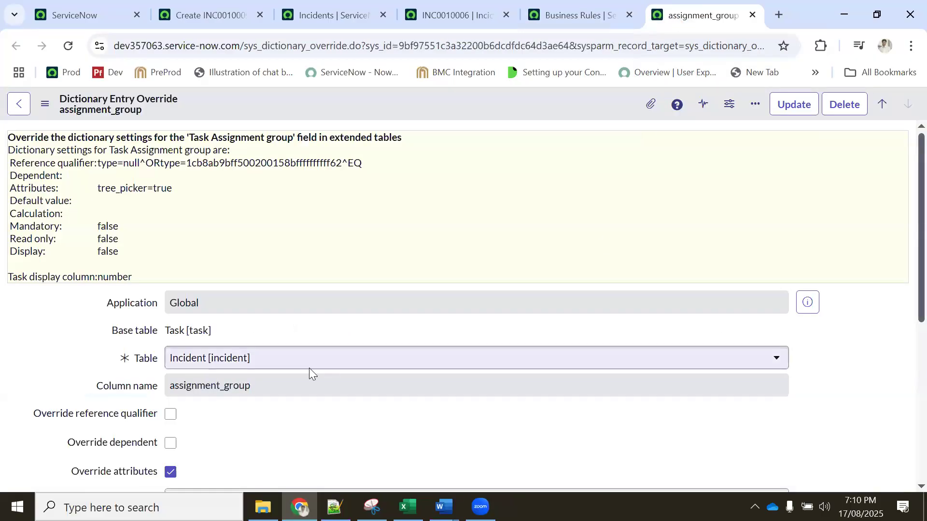
pyautogui.scroll(-1, 312, 357)
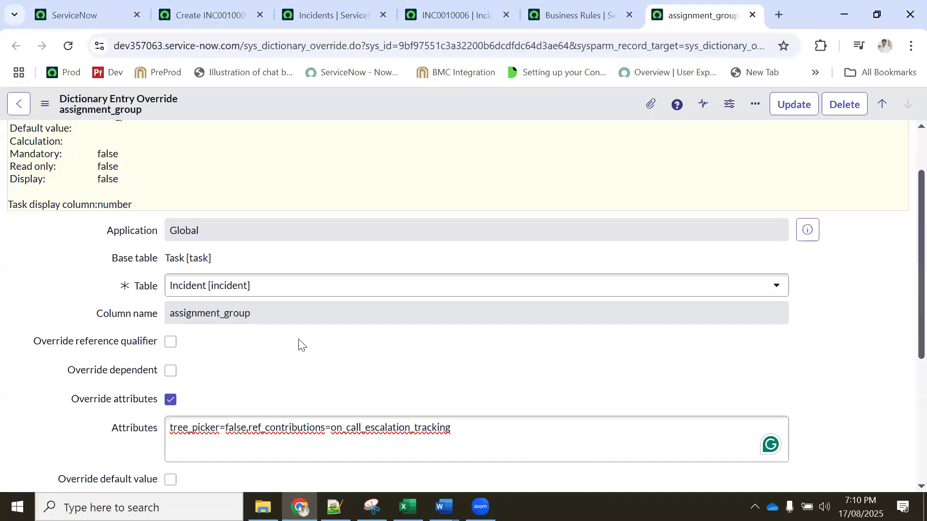
pyautogui.scroll(-1, 218, 309)
pyautogui.click(509, 356)
pyautogui.moveTo(509, 357); pyautogui.dragTo(131, 343)
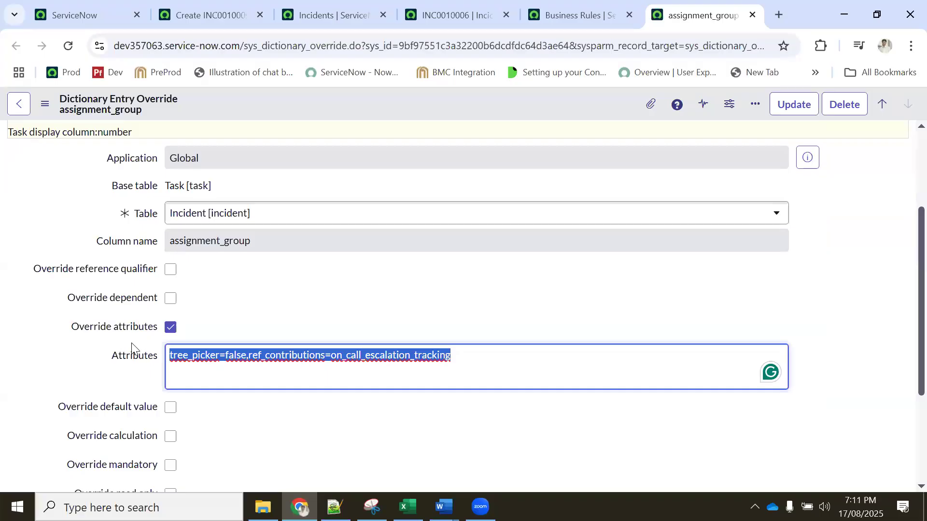
# Highlight the assignment_group override's Attributes value again, checking the new incident form in between.
pyautogui.moveTo(514, 364); pyautogui.dragTo(152, 367)
pyautogui.moveTo(531, 362); pyautogui.dragTo(159, 360)
pyautogui.click(212, 13)
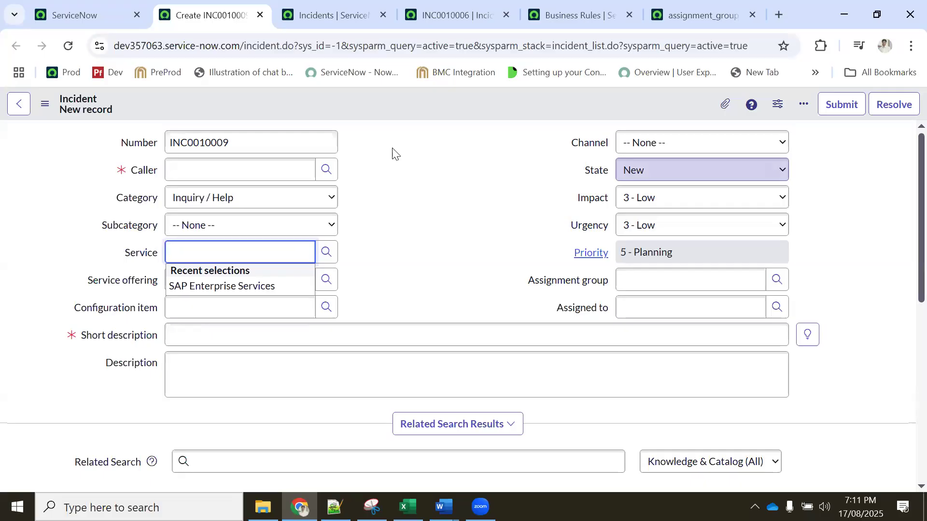
pyautogui.click(676, 13)
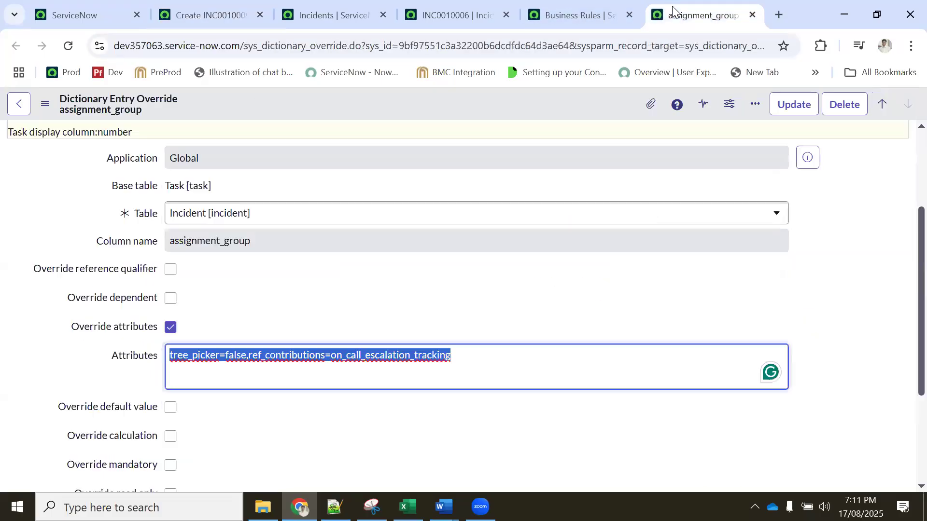
pyautogui.click(578, 351)
pyautogui.moveTo(482, 366); pyautogui.dragTo(108, 359)
# Close the assignment_group override's browser tab and review the fields in the Incident table's Dictionary Entry Overrides list.
pyautogui.click(574, 15)
pyautogui.click(671, 18)
pyautogui.click(752, 15)
pyautogui.click(537, 9)
pyautogui.click(705, 14)
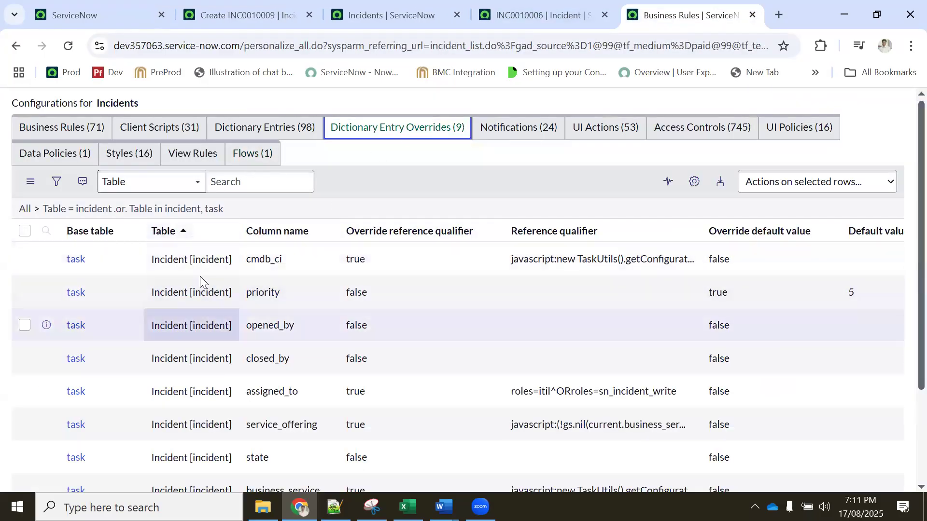
pyautogui.scroll(-3, 239, 300)
pyautogui.scroll(3, 238, 300)
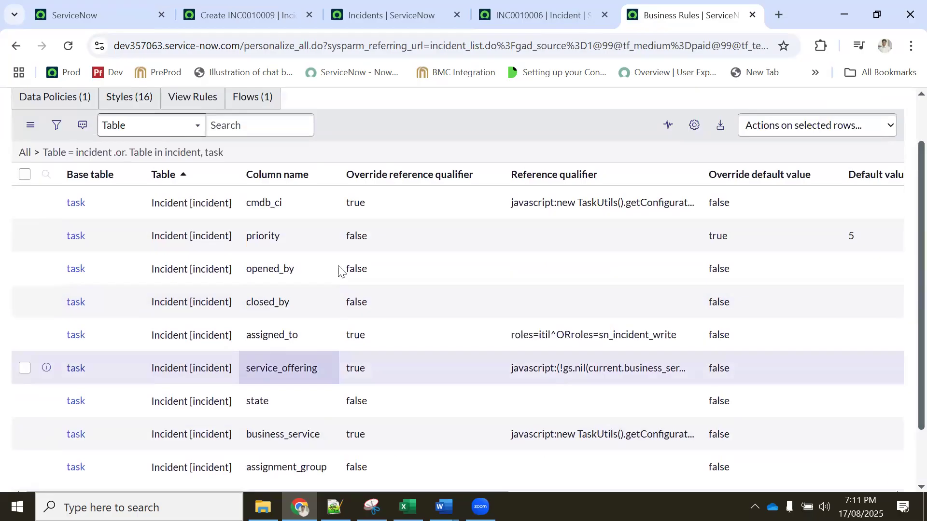
pyautogui.scroll(-3, 232, 321)
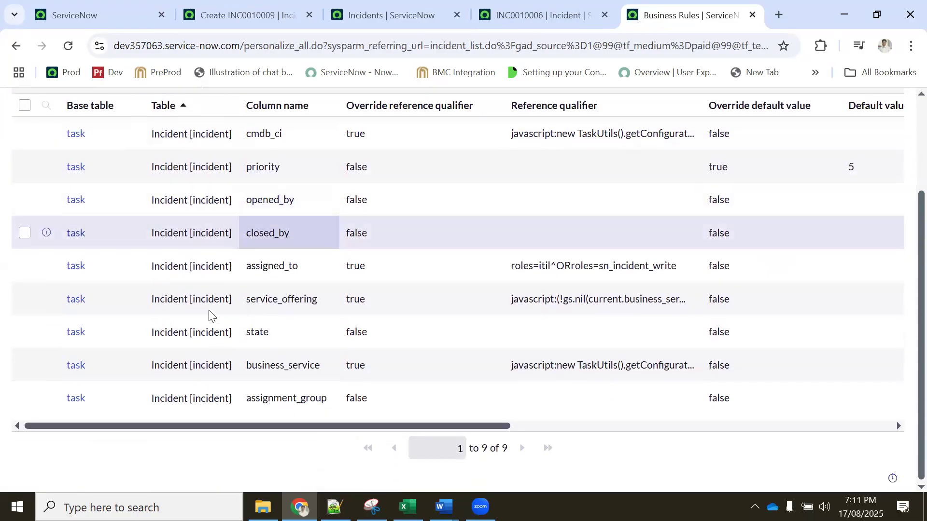
pyautogui.scroll(3, 205, 309)
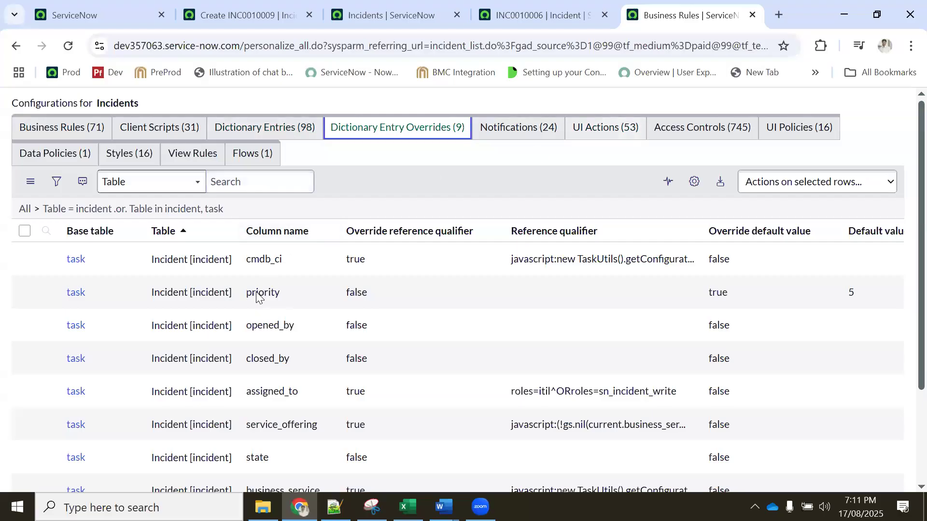
# Revisit the Incident table's Dictionary Entries and Dictionary Entry Overrides, and list its Notifications.
pyautogui.click(261, 133)
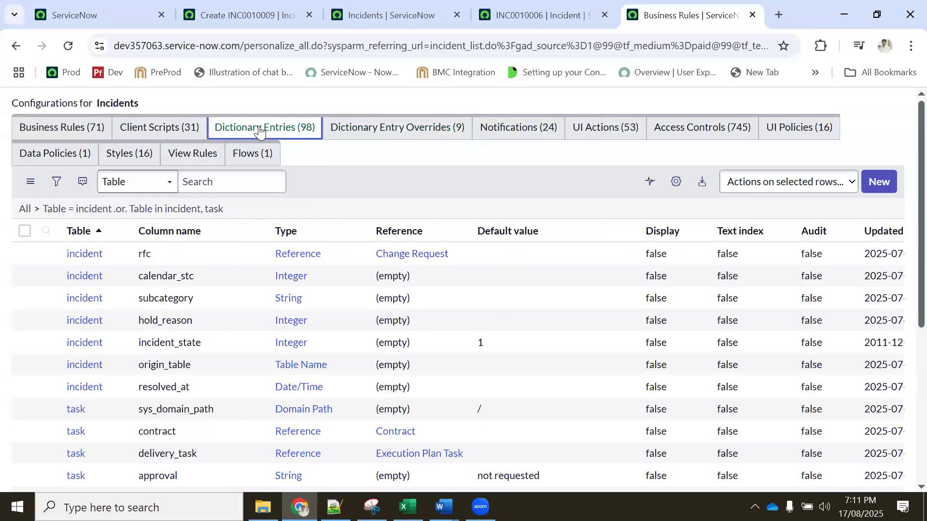
pyautogui.click(397, 131)
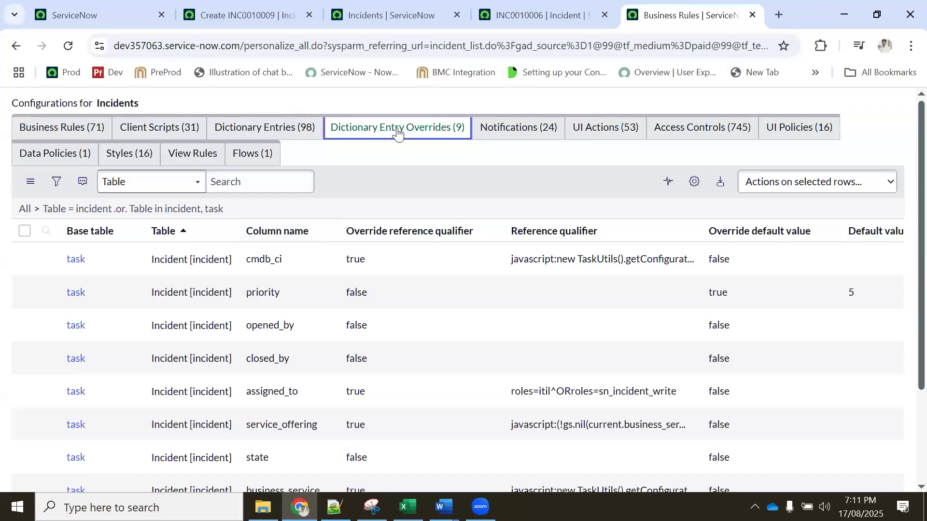
pyautogui.click(508, 130)
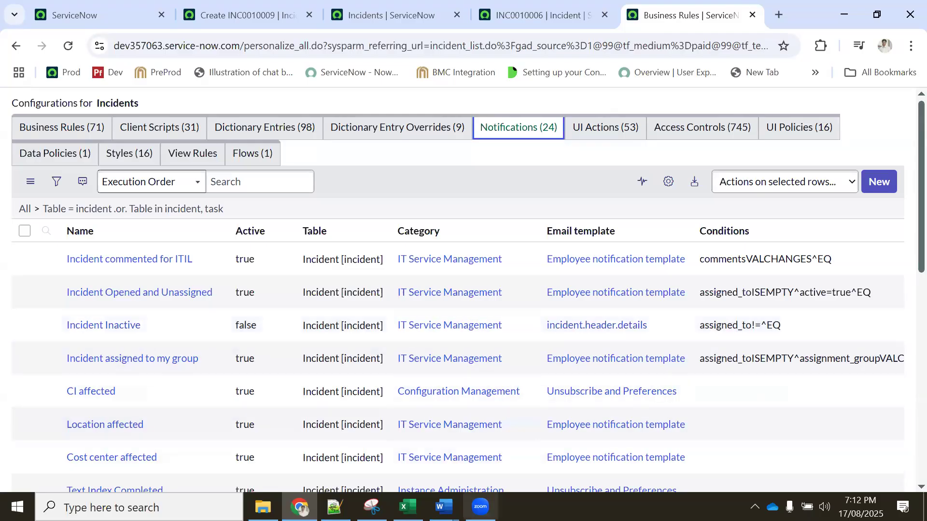
# Switch to the Word document Topics_Day_8_Dictonary Entry_Overrides and examine its "What Are Notifications?" section, highlighting the In-app messages bullet.
pyautogui.moveTo(443, 507)
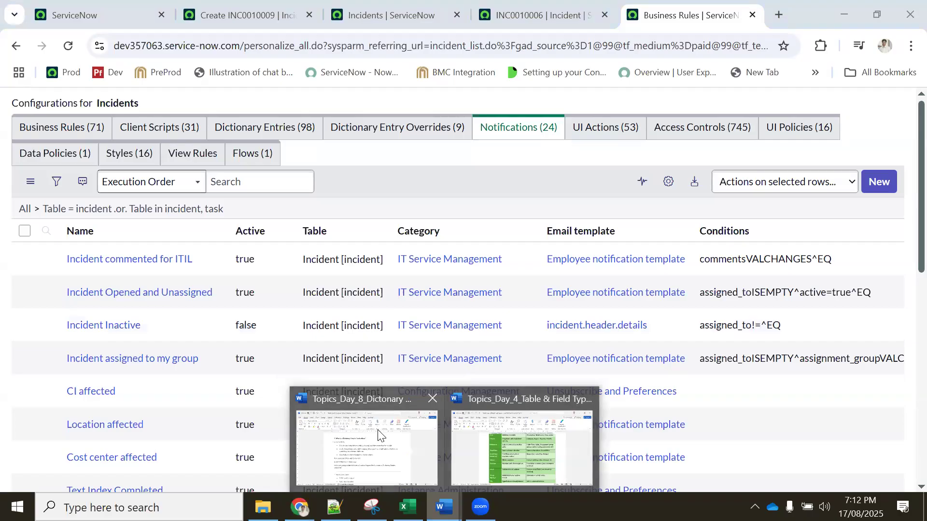
pyautogui.click(379, 431)
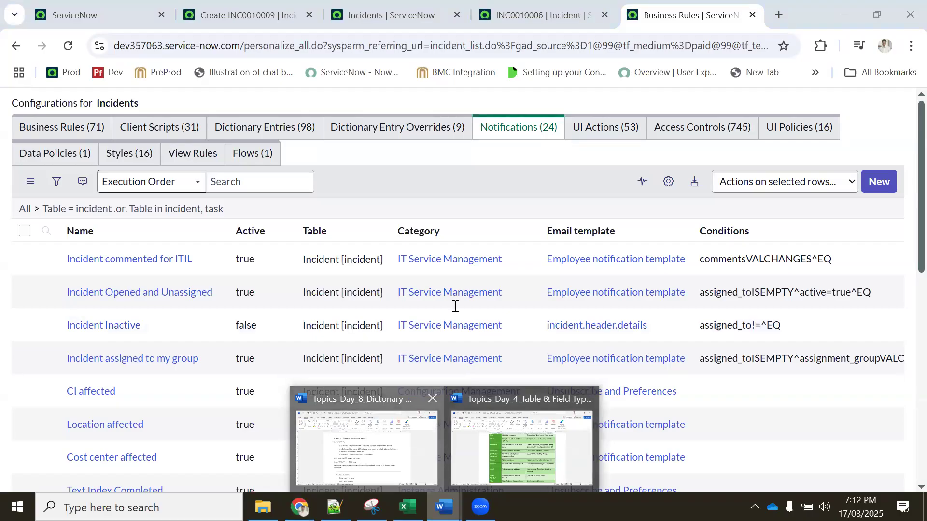
pyautogui.scroll(-12, 451, 315)
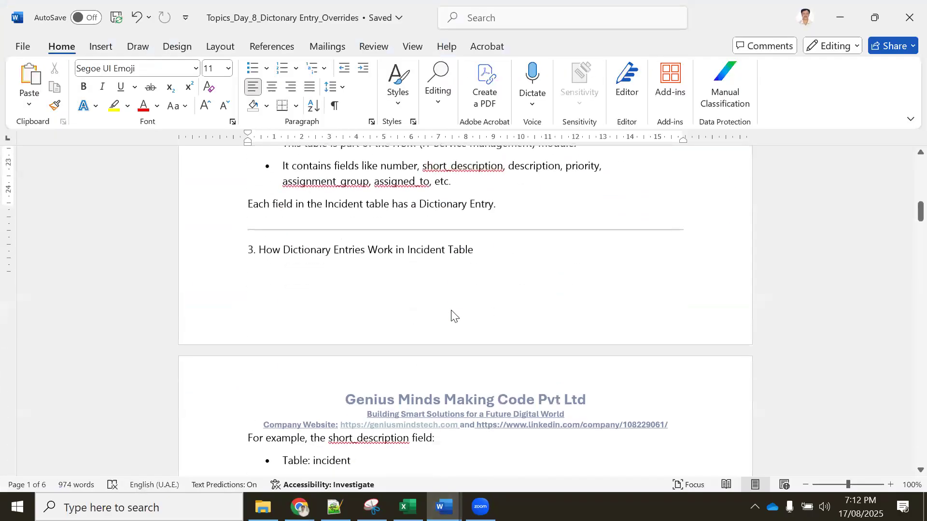
pyautogui.scroll(-10, 452, 311)
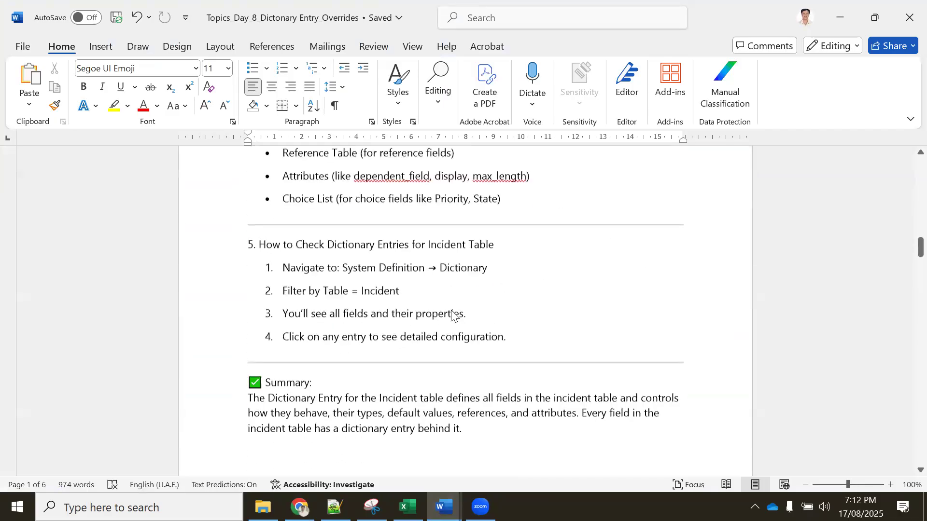
pyautogui.scroll(-8, 451, 312)
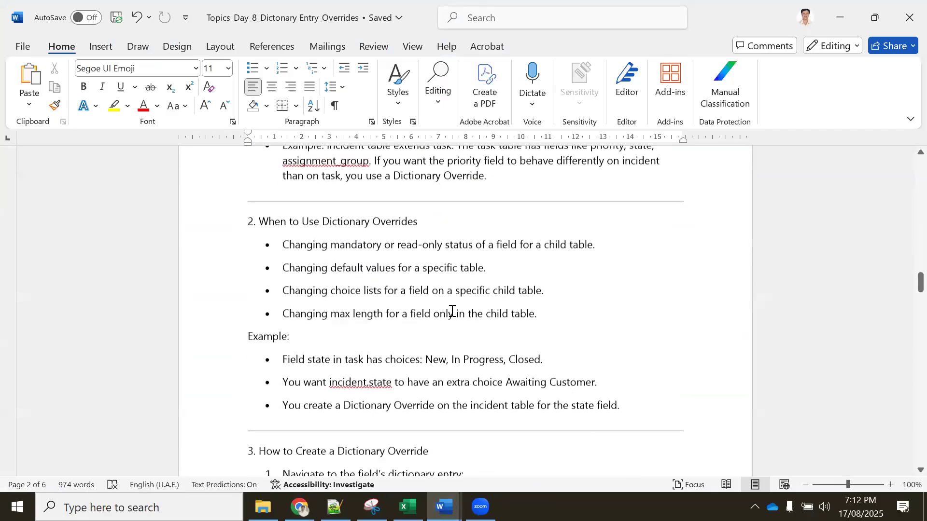
pyautogui.scroll(-10, 452, 311)
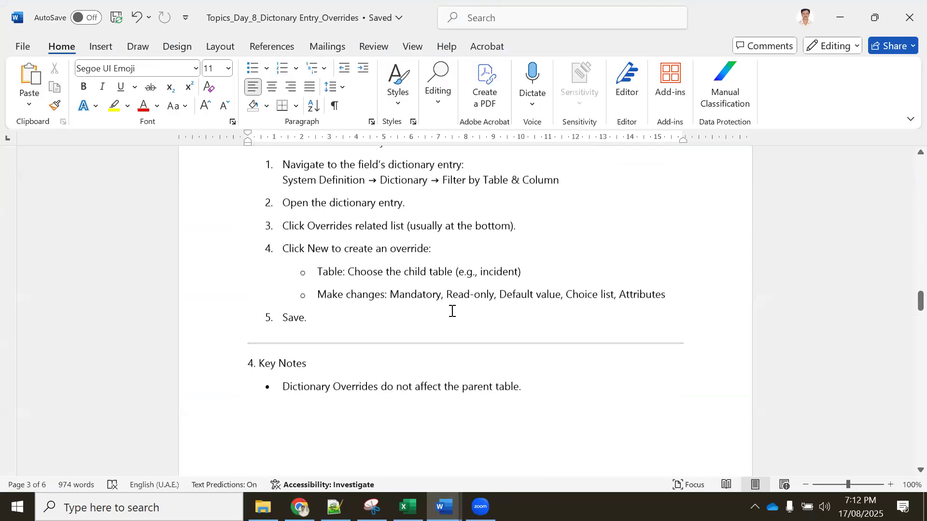
pyautogui.scroll(-8, 452, 311)
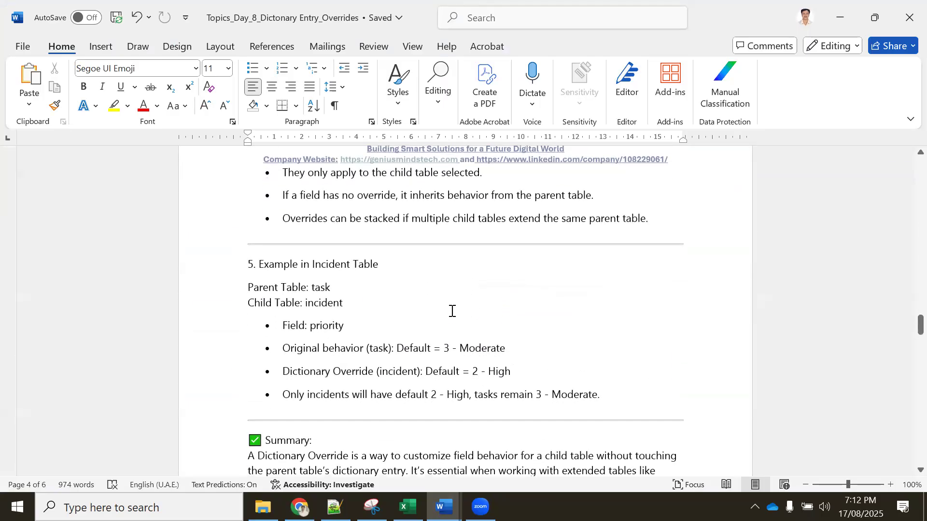
pyautogui.scroll(-1, 452, 311)
pyautogui.scroll(2, 451, 312)
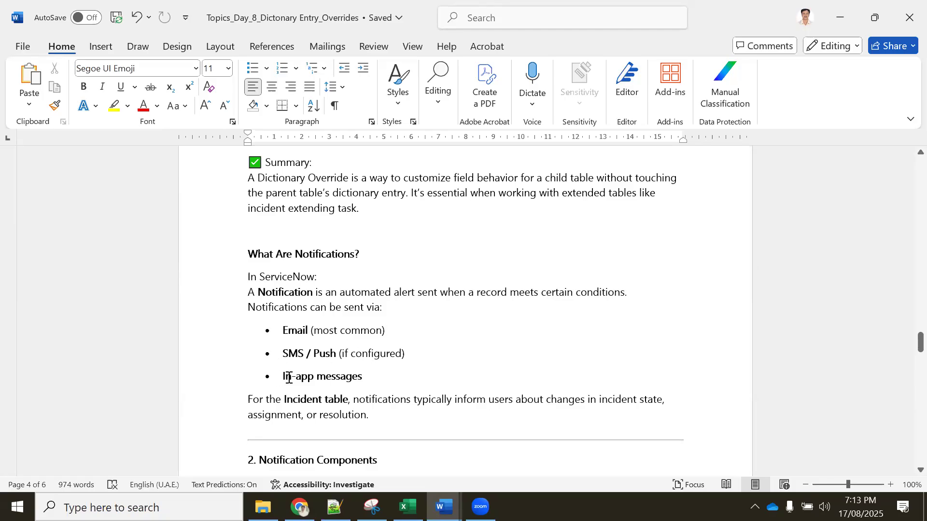
pyautogui.tripleClick(364, 371)
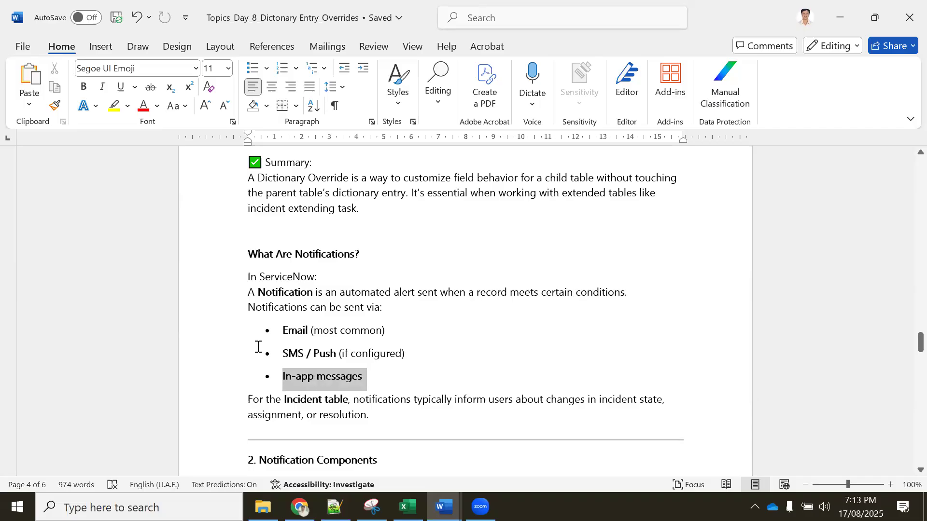
pyautogui.click(364, 308)
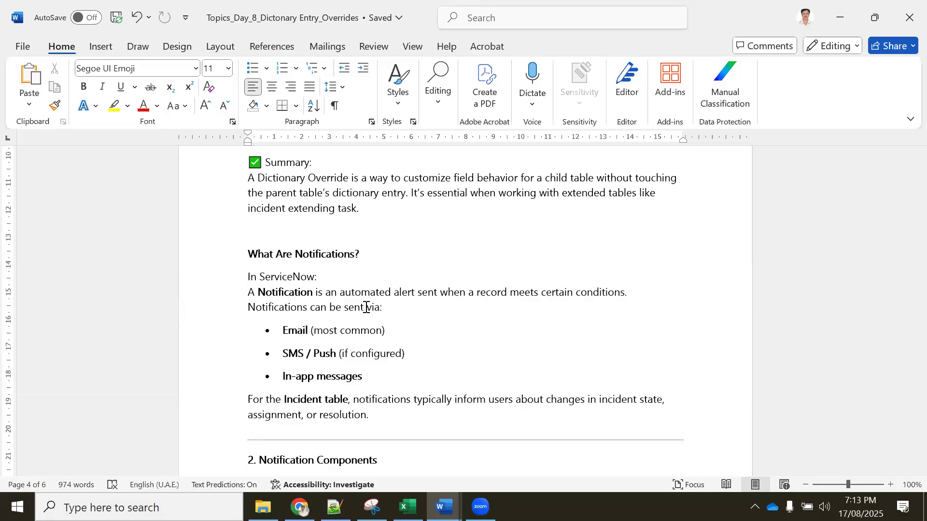
# Switch to the Book1 workbook in Excel and clear the contents of cells G6 to L6.
pyautogui.click(117, 500)
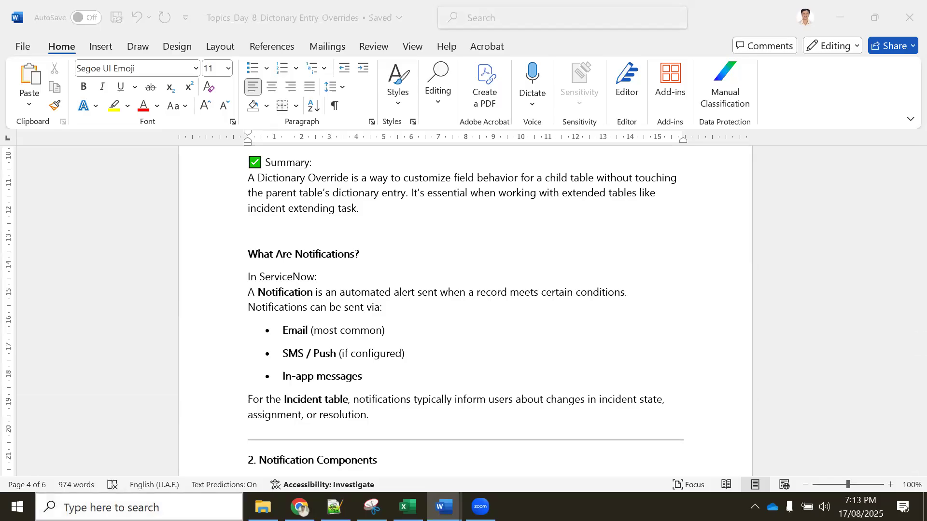
pyautogui.click(349, 123)
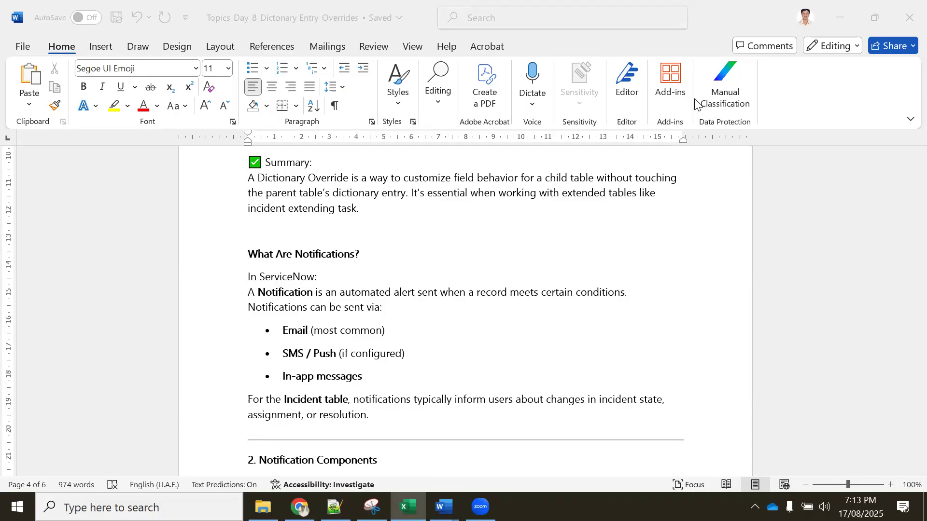
pyautogui.hotkey('alt', 'Tab')
pyautogui.moveTo(333, 247); pyautogui.dragTo(775, 243)
pyautogui.press('Delete')
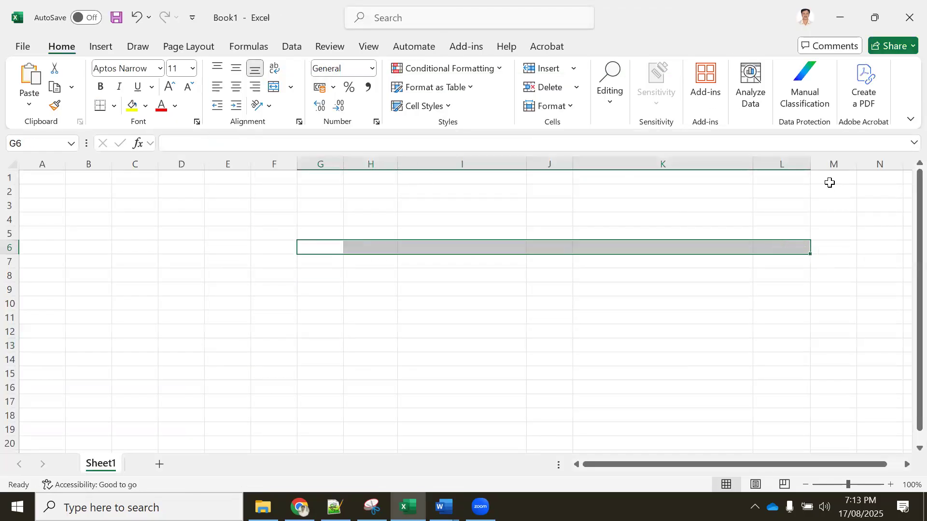
# Enter "Ticket Creation" in cell G6 and "Notification" in cell H6.
pyautogui.click(323, 248)
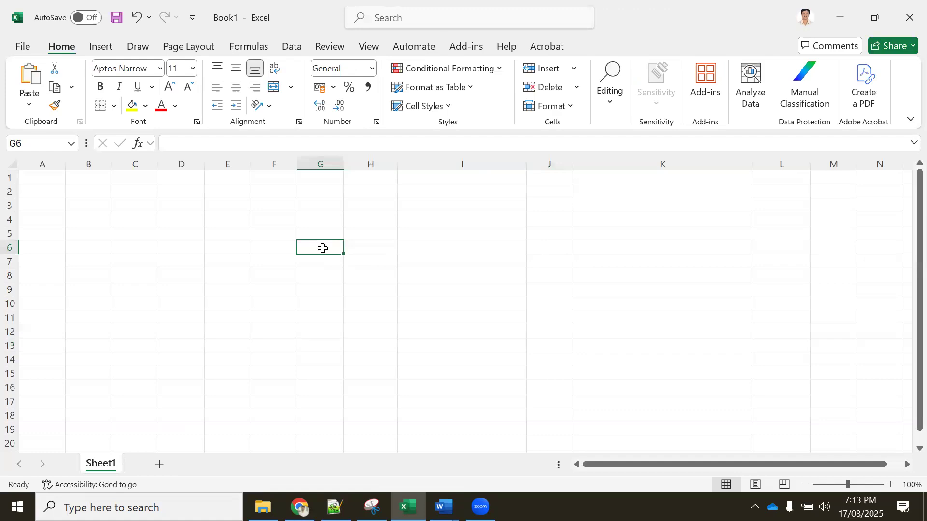
pyautogui.write('TIcket')
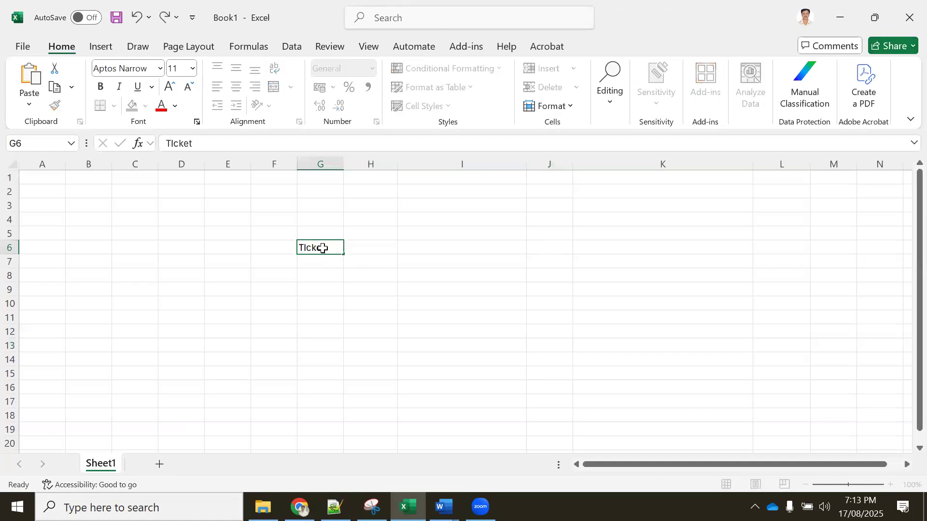
pyautogui.press('Tab')
pyautogui.write('Notification')
pyautogui.press('Return')
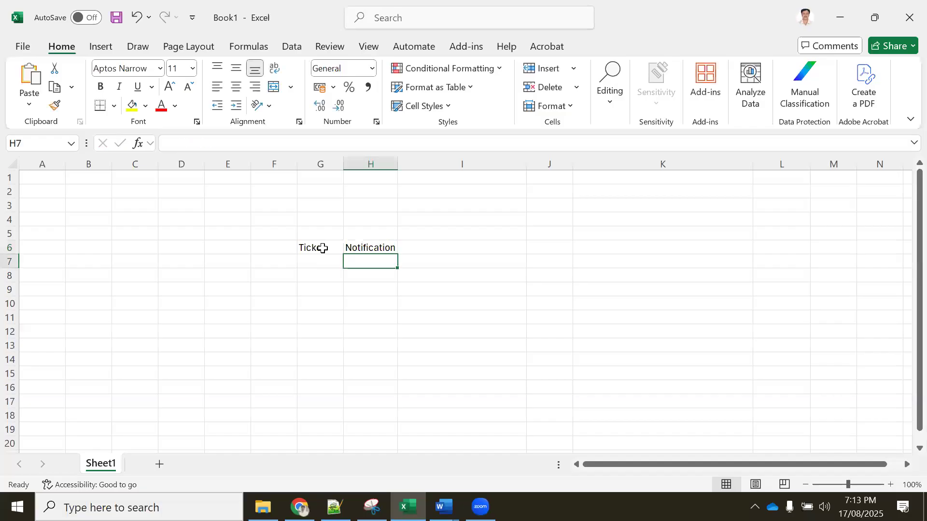
pyautogui.press('Left')
pyautogui.click(323, 249)
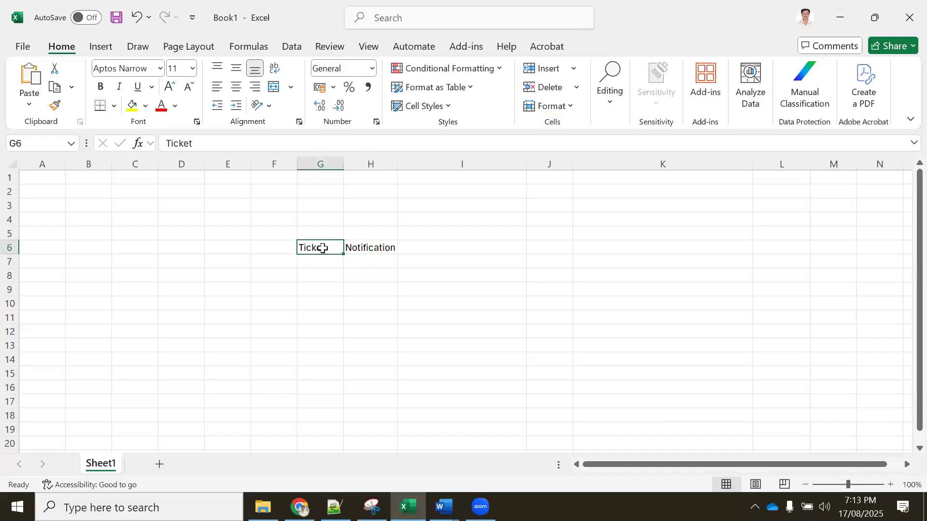
pyautogui.click(218, 144)
pyautogui.write('Creation')
pyautogui.press('Return')
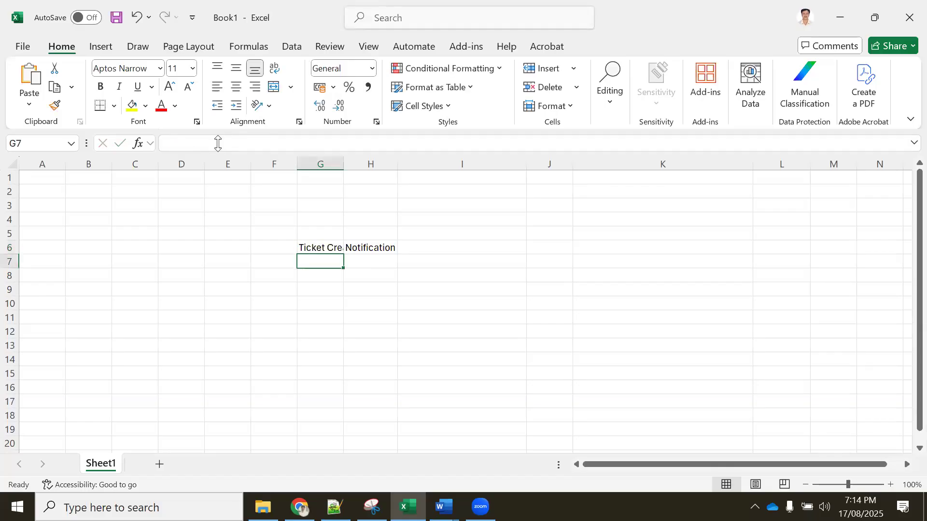
# Autofit column G and list Ticket Assinged, Ticket On Hold, Ticket Resolved and Ticket Closed in cells G7 to G10.
pyautogui.doubleClick(344, 164)
pyautogui.write('Ticket ')
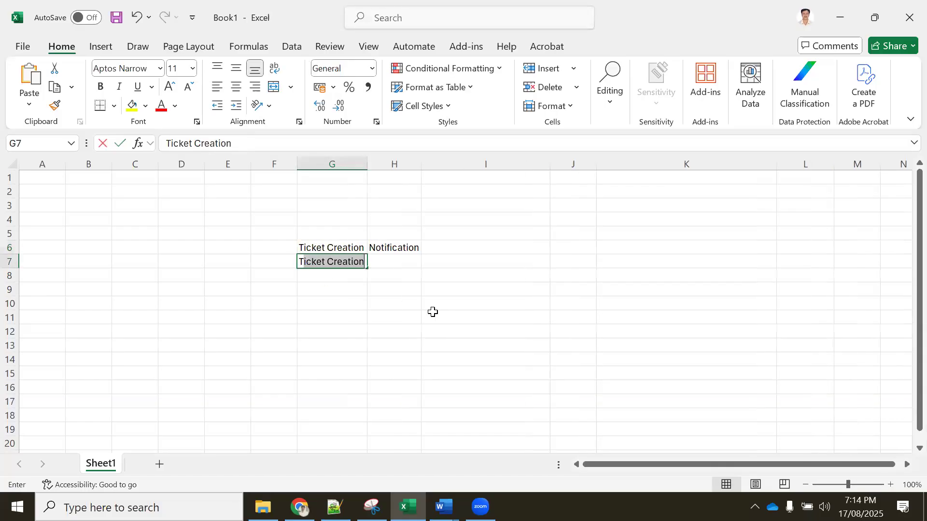
pyautogui.write('Assinged')
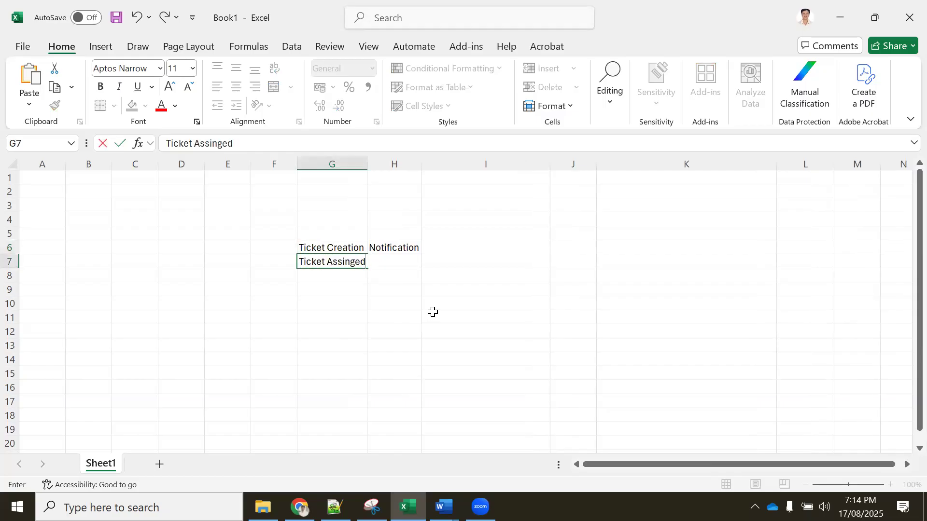
pyautogui.press('Return')
pyautogui.write('Ticket')
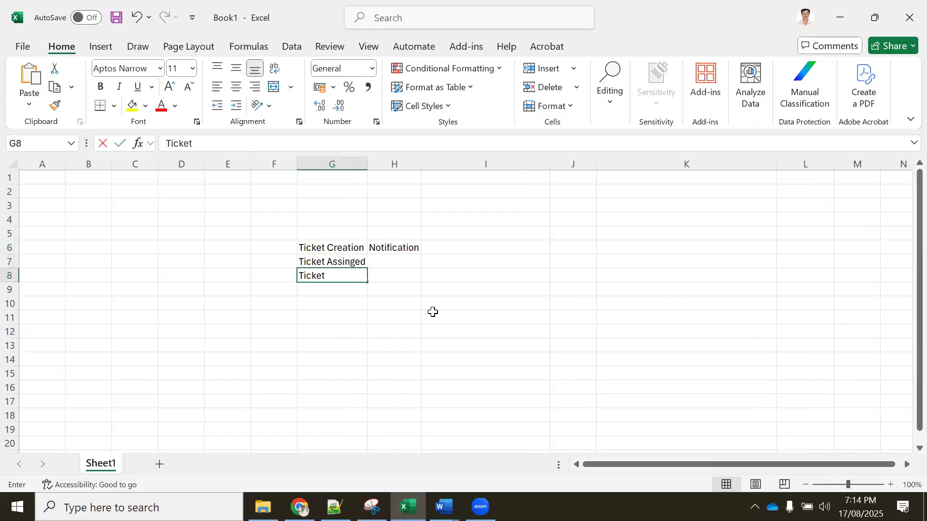
pyautogui.write(' On Hold')
pyautogui.press('Return')
pyautogui.write('Ticket Re')
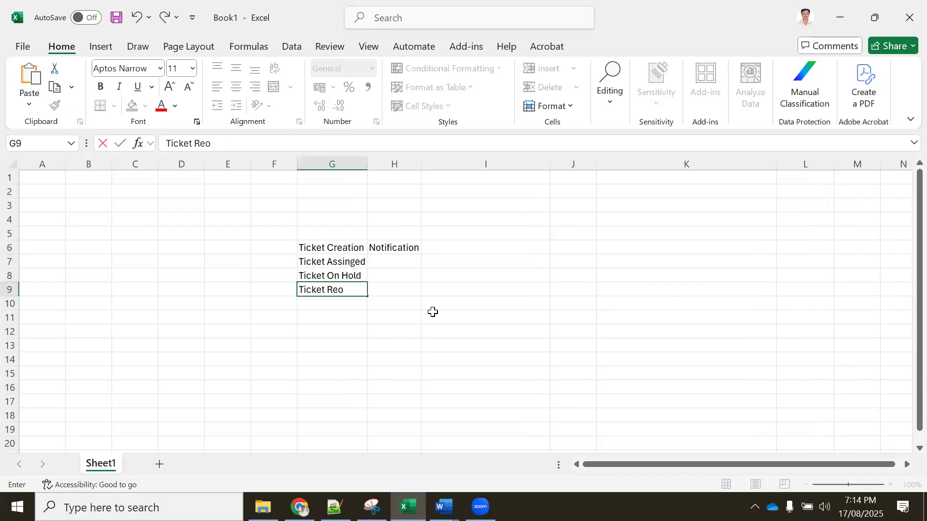
pyautogui.write('solved')
pyautogui.press('Return')
pyautogui.write('Ticket')
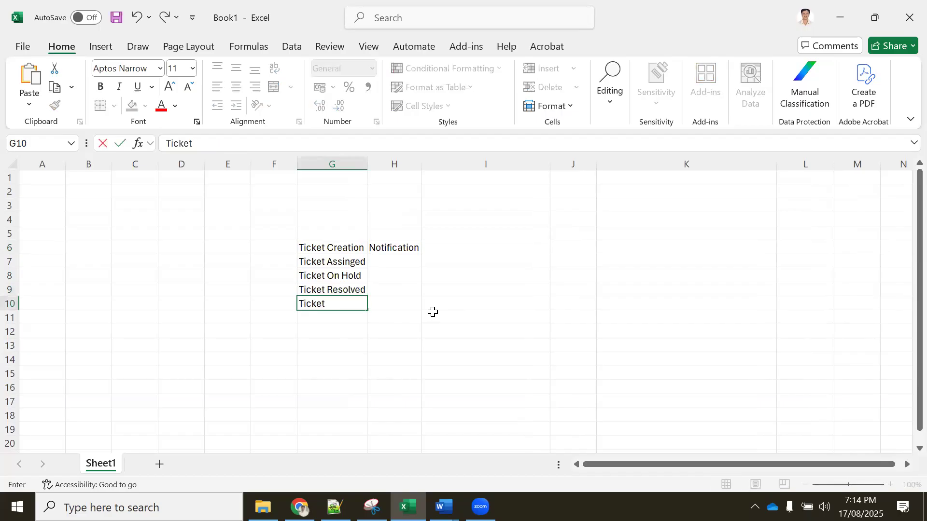
pyautogui.write(' Closed')
pyautogui.press('Return')
# Autofit column G to the ticket list and copy "Notification" from H6 down to H10.
pyautogui.doubleClick(368, 165)
pyautogui.click(418, 248)
pyautogui.moveTo(422, 255); pyautogui.dragTo(441, 301)
pyautogui.click(470, 261)
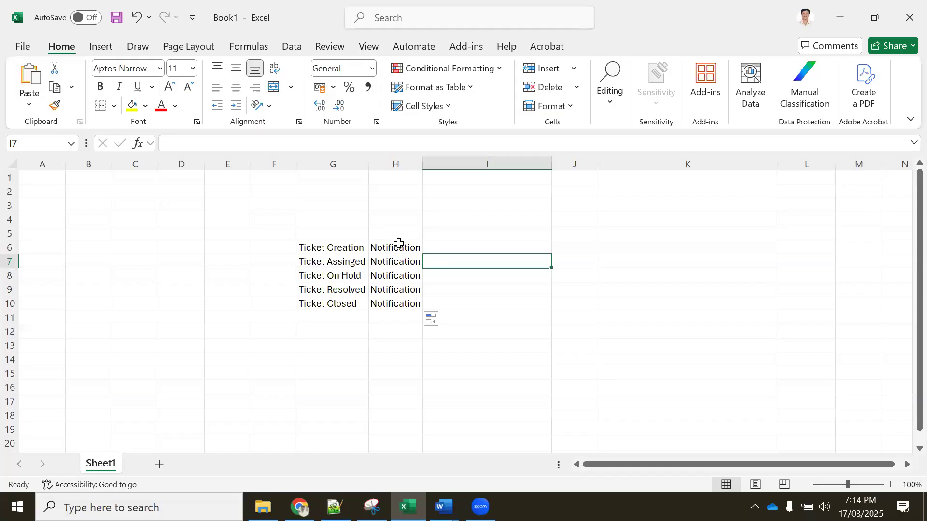
# Enter "Number" in cell I6 beside the Ticket Creation notification.
pyautogui.click(445, 249)
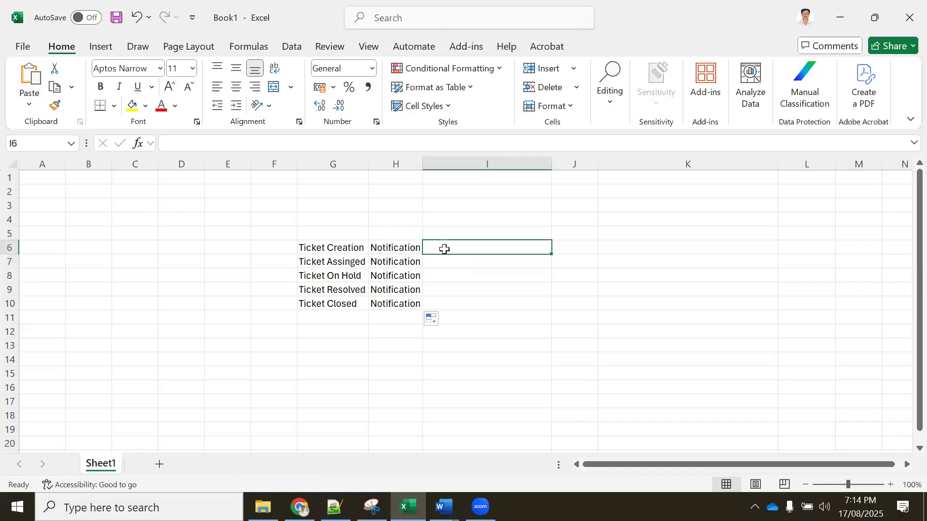
pyautogui.click(446, 268)
pyautogui.click(437, 247)
pyautogui.write('nUmbe')
pyautogui.press('BackSpace')
pyautogui.press('BackSpace')
pyautogui.press('BackSpace')
pyautogui.press('BackSpace')
pyautogui.press('BackSpace')
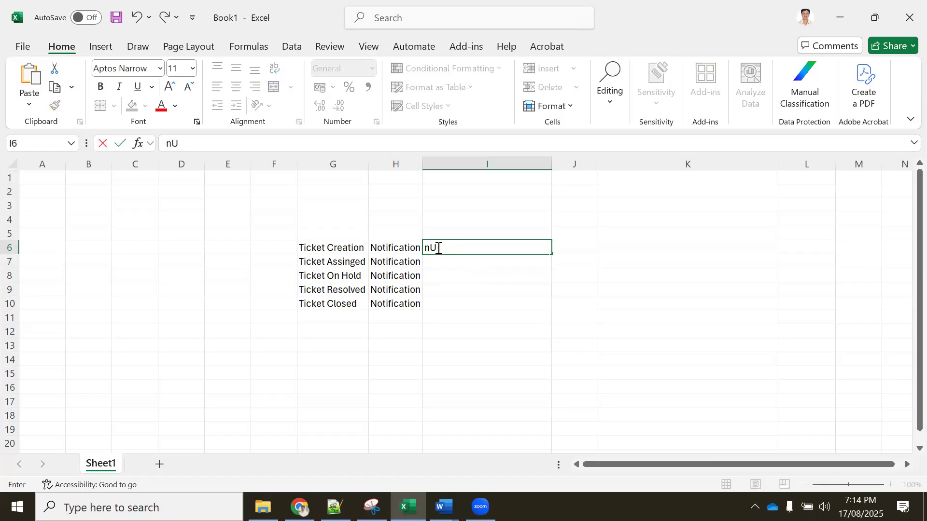
pyautogui.write('Number')
pyautogui.press('Return')
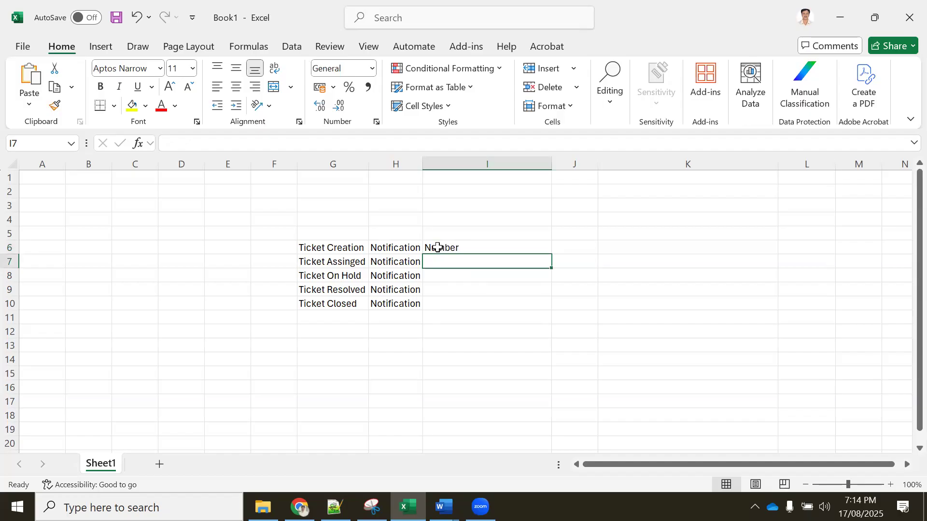
# Enter "Ticket is assinged Some XYZ" in cell I7 beside the Ticket Assinged notification.
pyautogui.write('Ticket is assinged So')
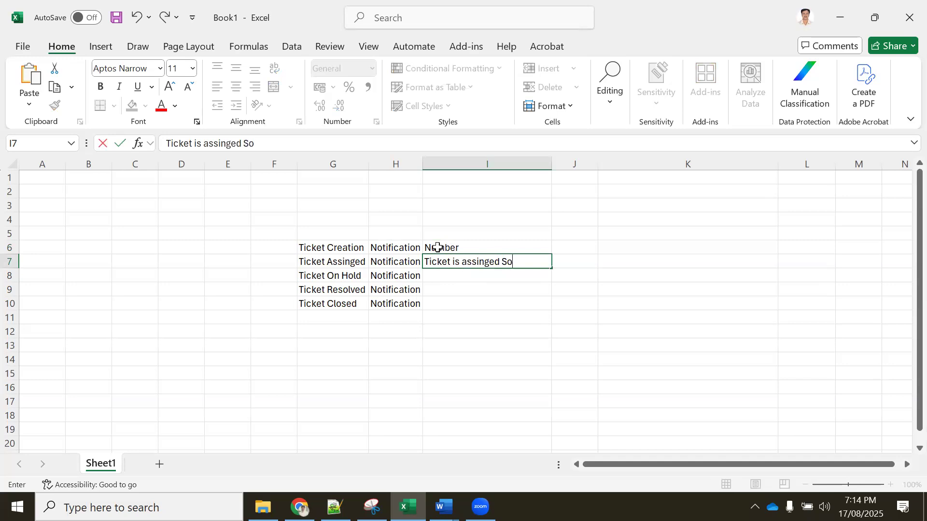
pyautogui.write('me XYX')
pyautogui.press('Return')
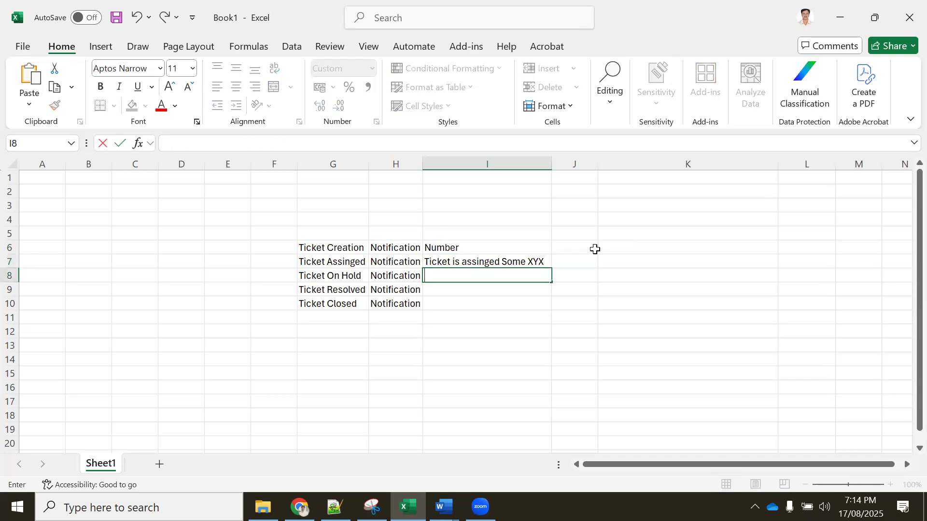
pyautogui.click(547, 261)
pyautogui.press('F2')
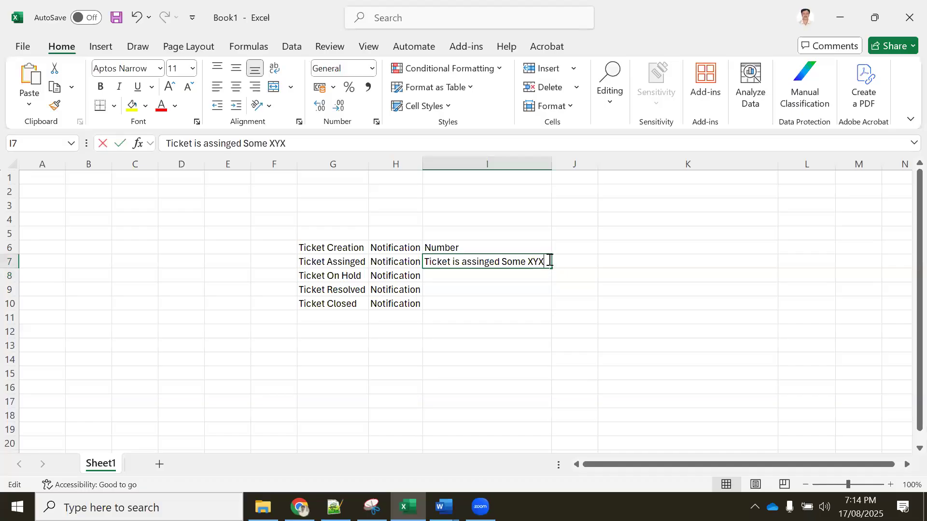
pyautogui.press('BackSpace')
pyautogui.write('Z')
pyautogui.press('Return')
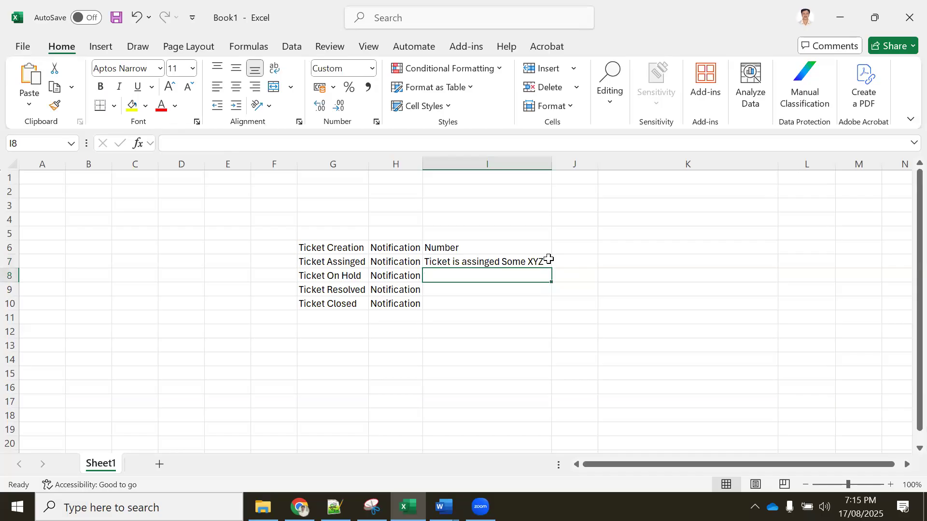
# Enter in I8 "Assinged Engineer He need some info He keep ticket Onhold and Awaiting for caller Asking Need your ID to fix or check the issue".
pyautogui.write('Assinged Engineer He need some')
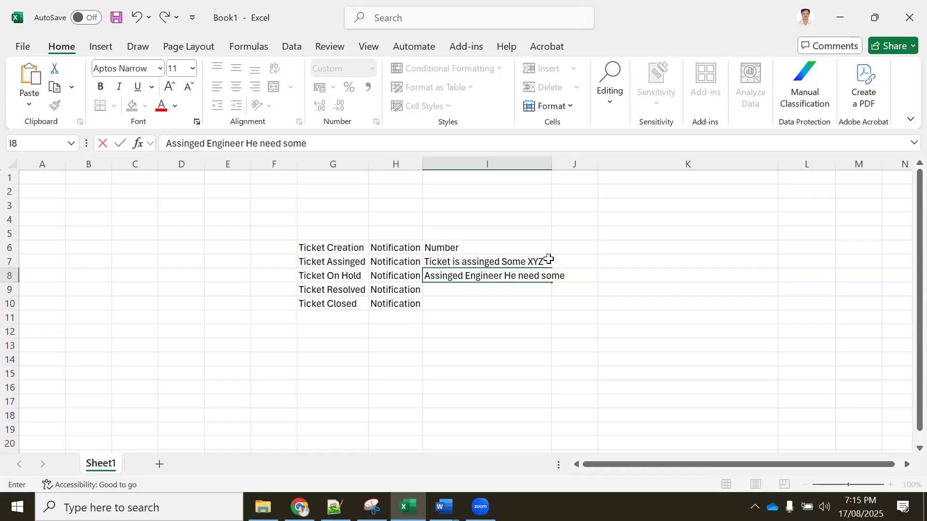
pyautogui.write(' info He keeep')
pyautogui.press('BackSpace')
pyautogui.press('BackSpace')
pyautogui.press('BackSpace')
pyautogui.write('p ti')
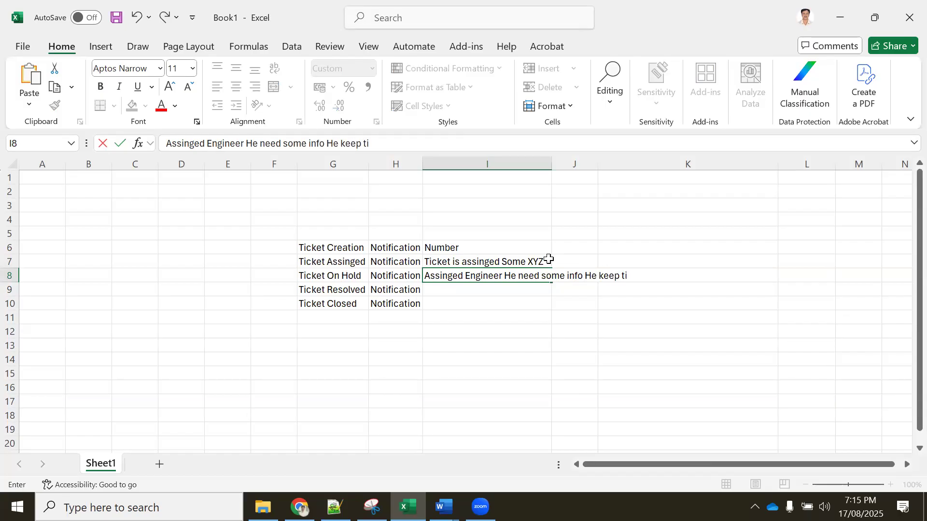
pyautogui.write('cket Onhold and Awaiti')
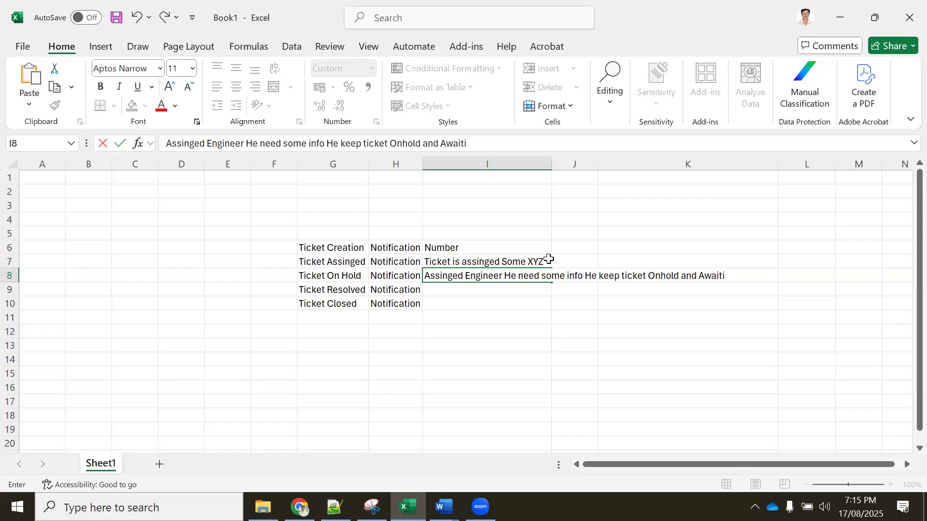
pyautogui.write('ng for caller')
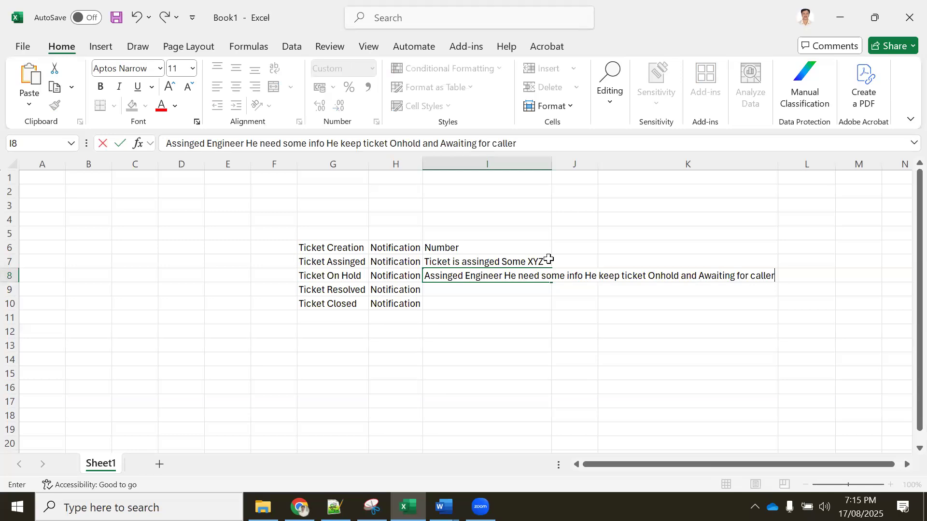
pyautogui.write(' Asking Ne')
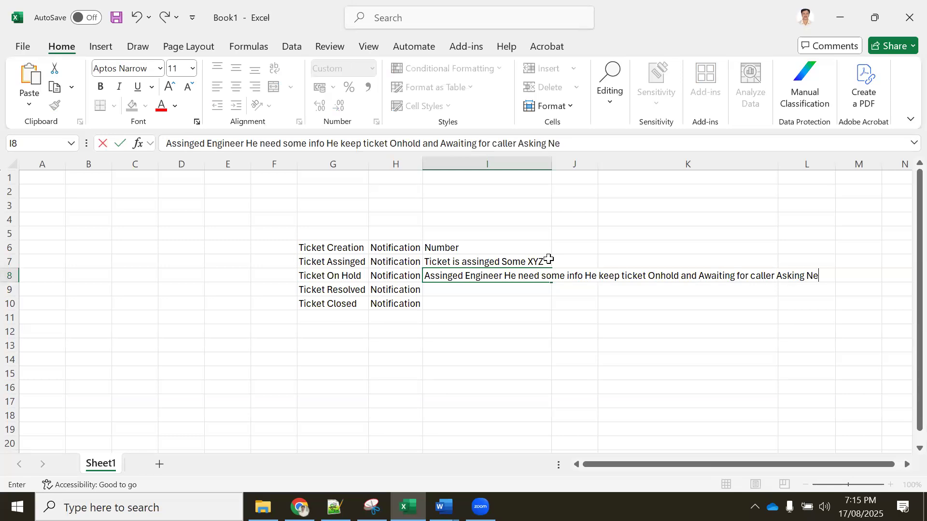
pyautogui.write('ed your ID to ')
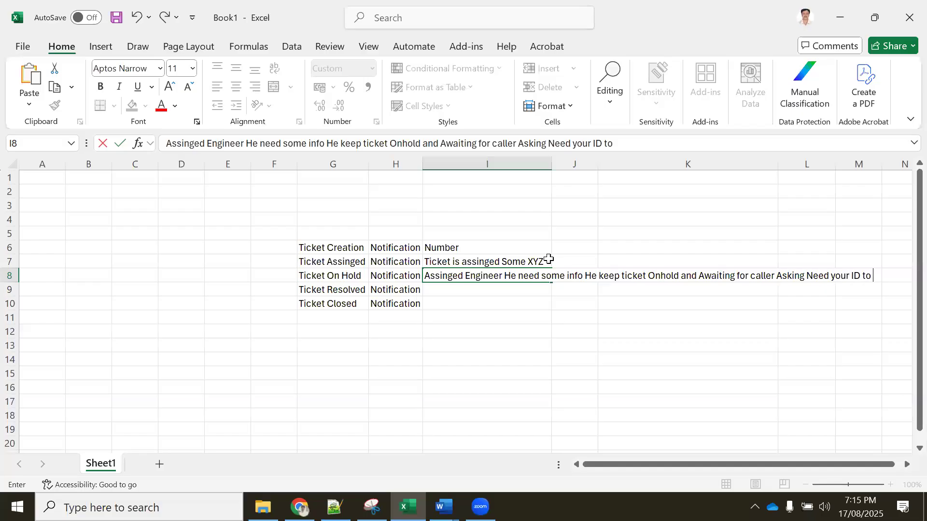
pyautogui.write('fix or check the issue')
pyautogui.press('Return')
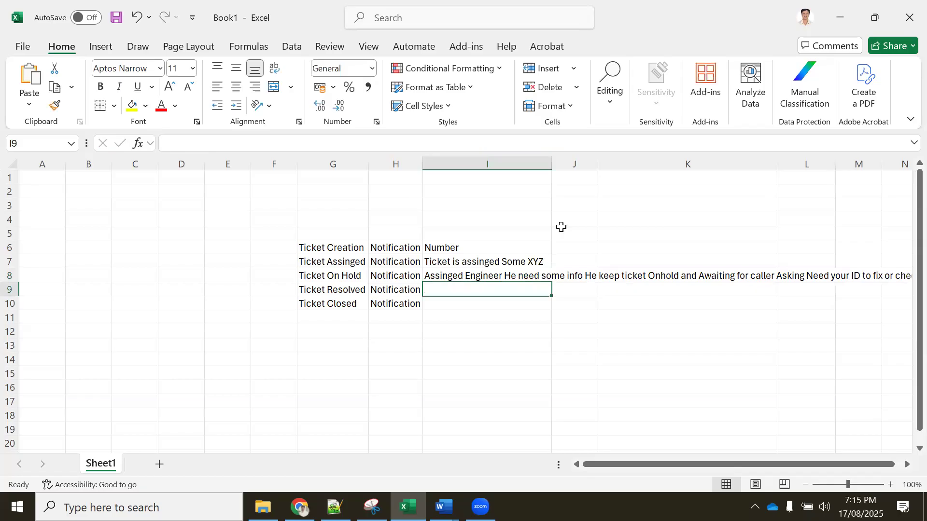
pyautogui.click(483, 274)
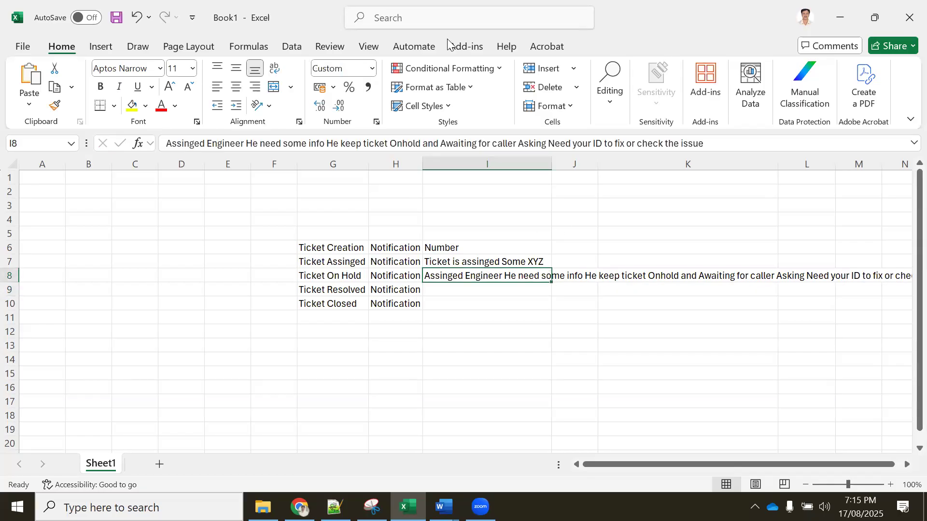
# Switch to incident INC0010006 in Chrome and put it on hold, awaiting the caller.
pyautogui.hotkey('alt', 'Tab')
pyautogui.click(669, 170)
pyautogui.click(652, 228)
pyautogui.click(647, 197)
pyautogui.click(654, 233)
pyautogui.scroll(-7, 346, 304)
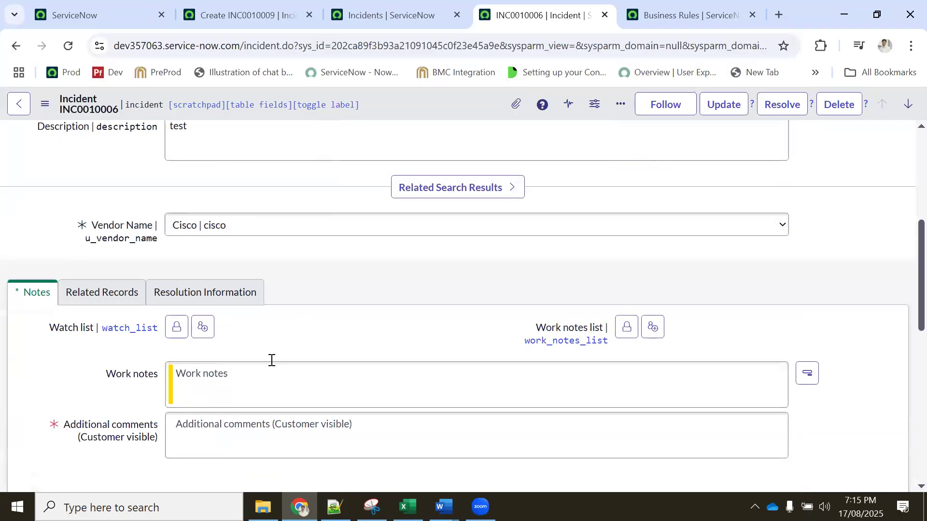
# Add the customer-visible comment "Please provide your ID" to incident INC0010006 and save the record.
pyautogui.click(228, 364)
pyautogui.write('Pleas')
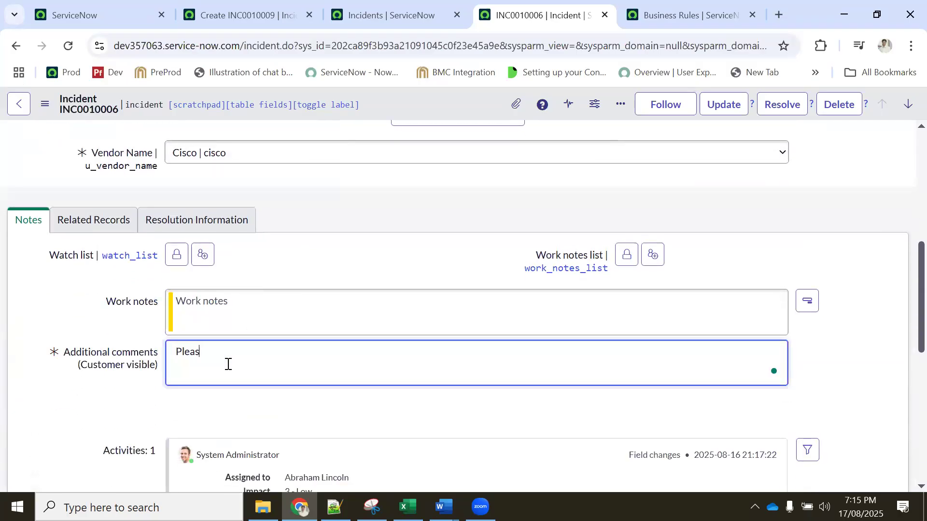
pyautogui.write('e provide your ID')
pyautogui.scroll(4, 377, 304)
pyautogui.scroll(-5, 254, 416)
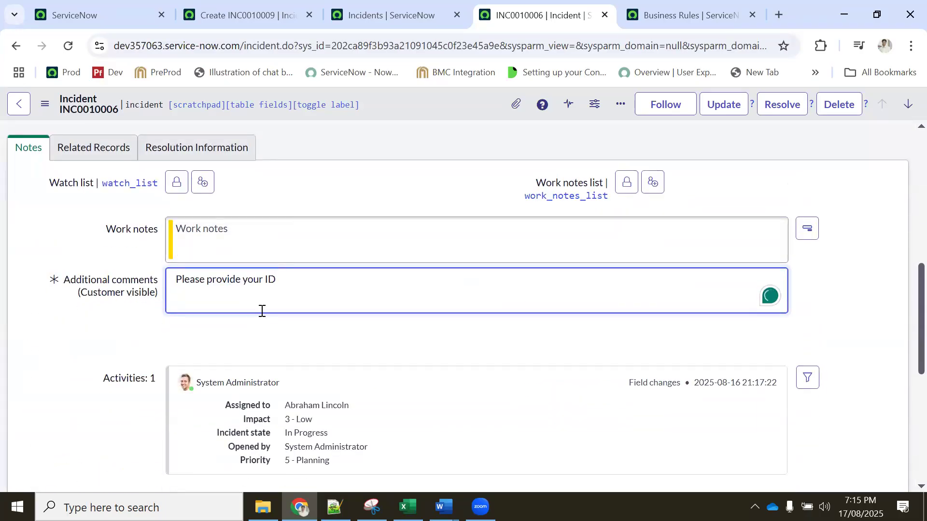
pyautogui.rightClick(428, 117)
pyautogui.click(437, 114)
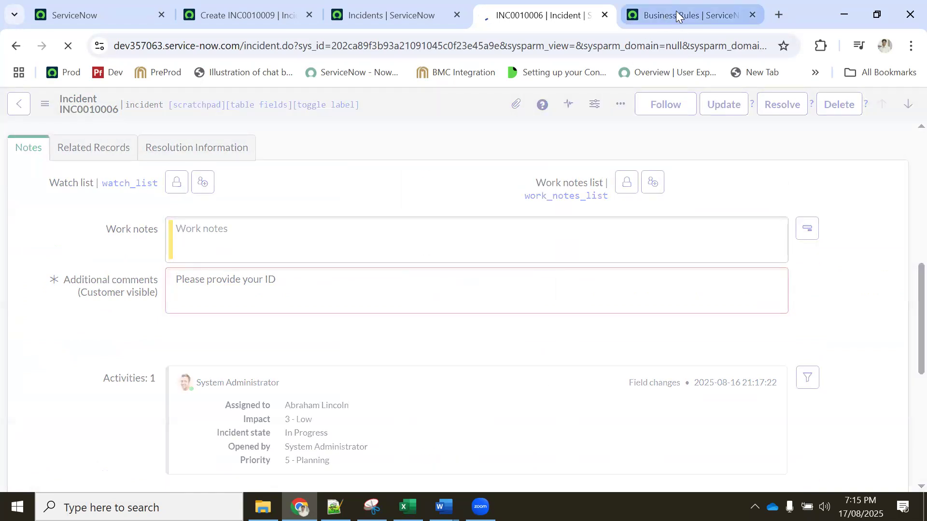
# Return to the Incidents configuration page with its Notifications list and duplicate that browser tab.
pyautogui.click(677, 16)
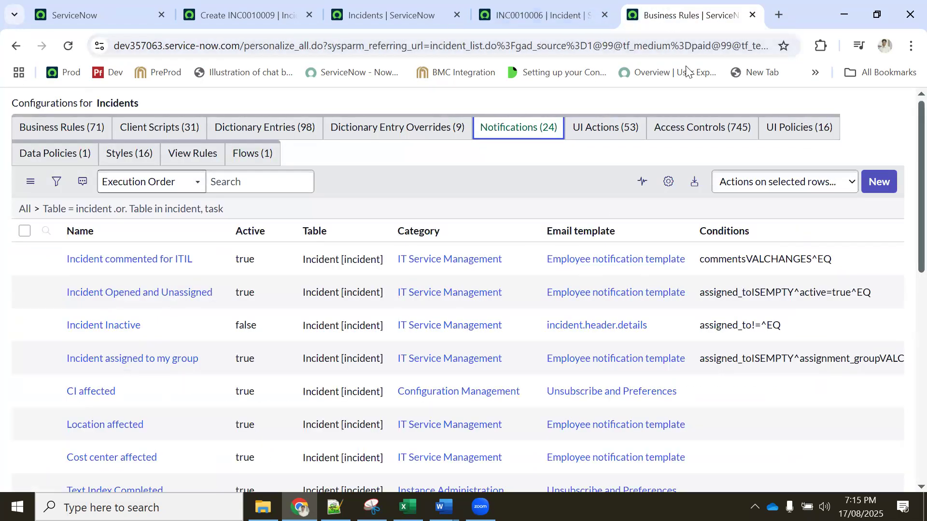
pyautogui.rightClick(659, 16)
pyautogui.click(691, 141)
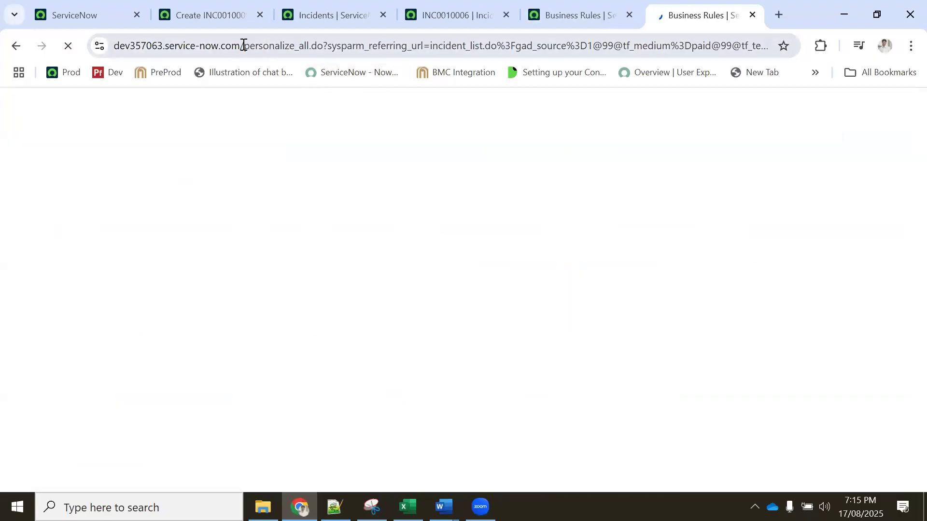
# Open the Service Portal at dev357063.service-now.com/sp in the duplicated browser tab and display its Requests list.
pyautogui.doubleClick(244, 46)
pyautogui.click(278, 47)
pyautogui.moveTo(280, 46); pyautogui.dragTo(904, 60)
pyautogui.press('BackSpace')
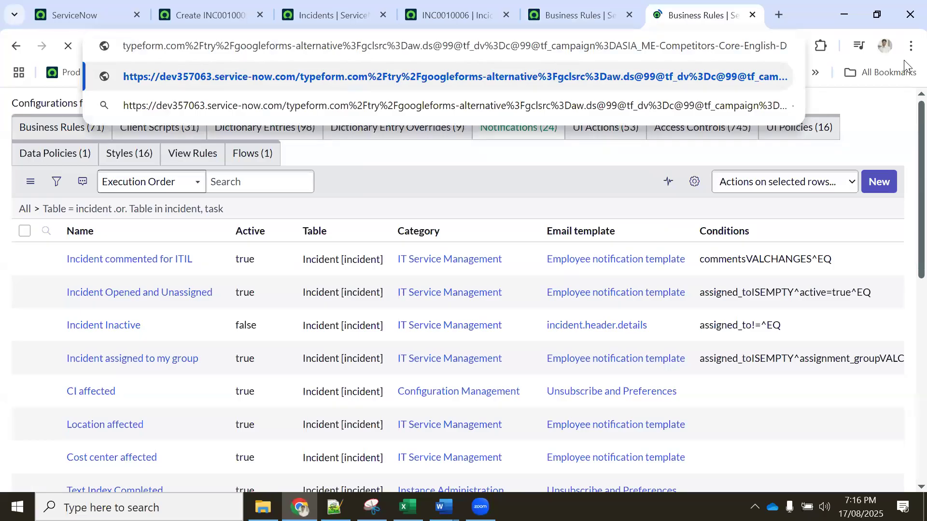
pyautogui.write('Linksys')
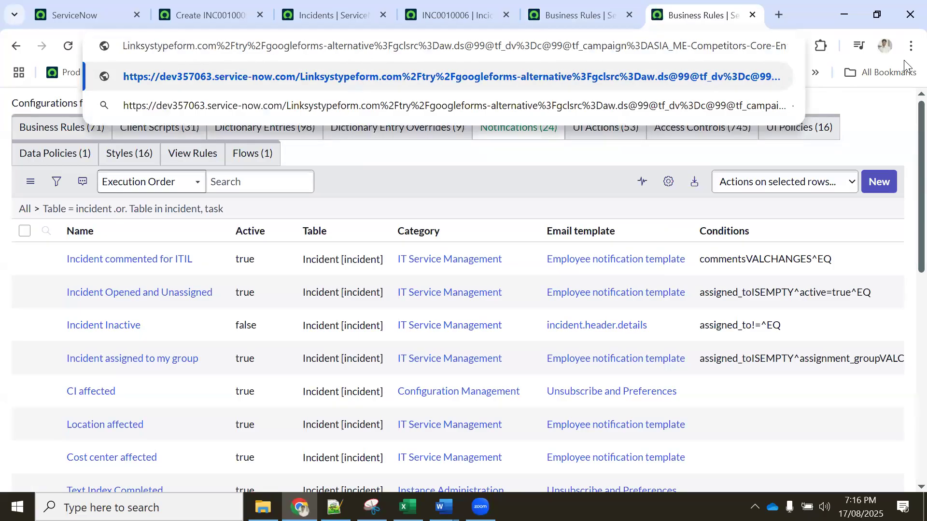
pyautogui.hotkey('shift', 'End')
pyautogui.write('s')
pyautogui.press('BackSpace')
pyautogui.press('BackSpace')
pyautogui.press('BackSpace')
pyautogui.press('BackSpace')
pyautogui.press('BackSpace')
pyautogui.press('BackSpace')
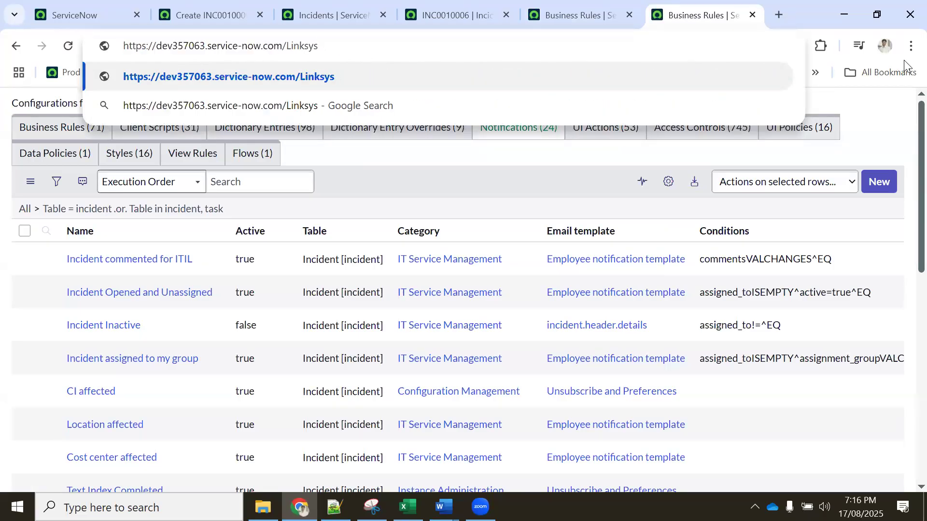
pyautogui.press('BackSpace')
pyautogui.press('BackSpace')
pyautogui.write('sp')
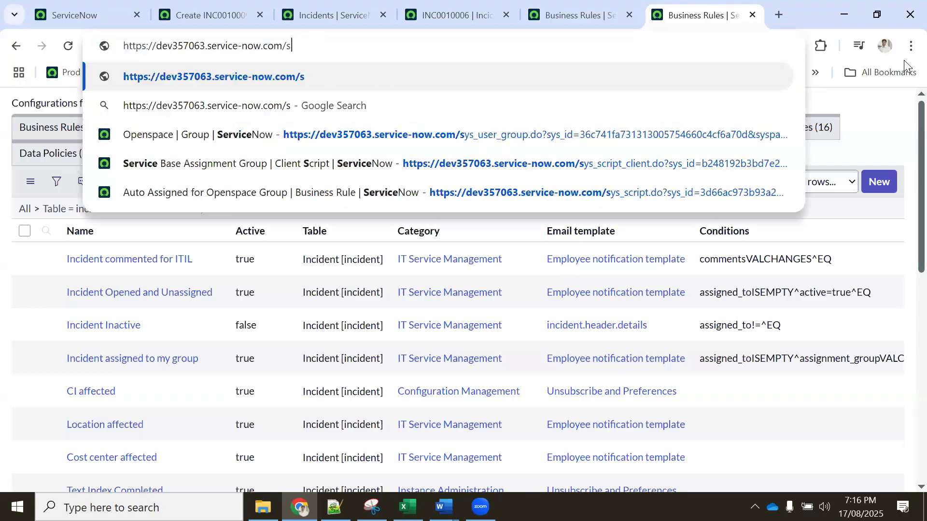
pyautogui.press('Return')
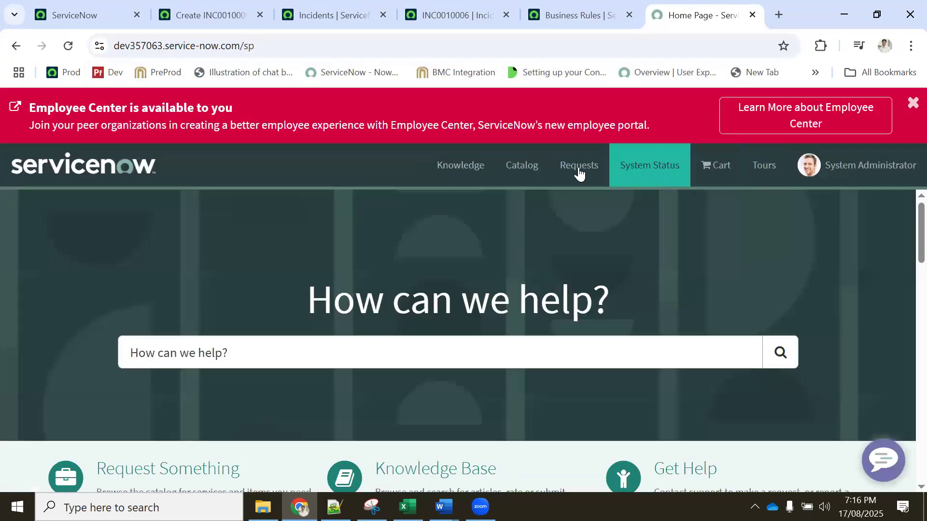
pyautogui.click(576, 172)
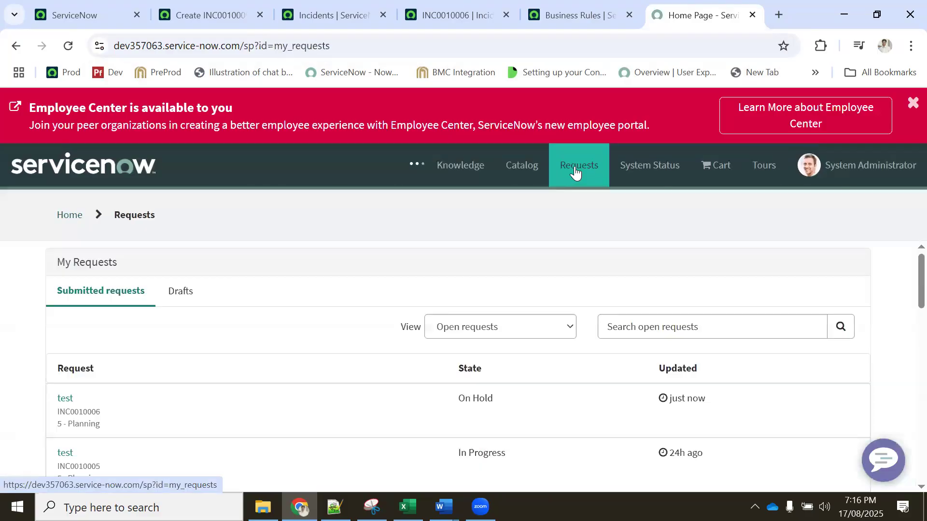
pyautogui.scroll(-2, 107, 327)
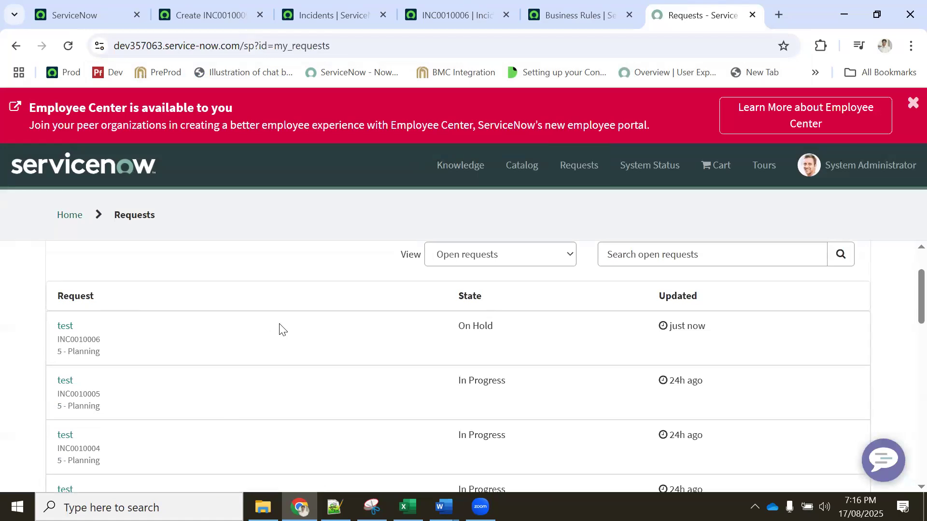
# Return to incident INC0010006 and examine its on-hold state, caller and the "Please provide your ID" comment in the activities.
pyautogui.click(449, 15)
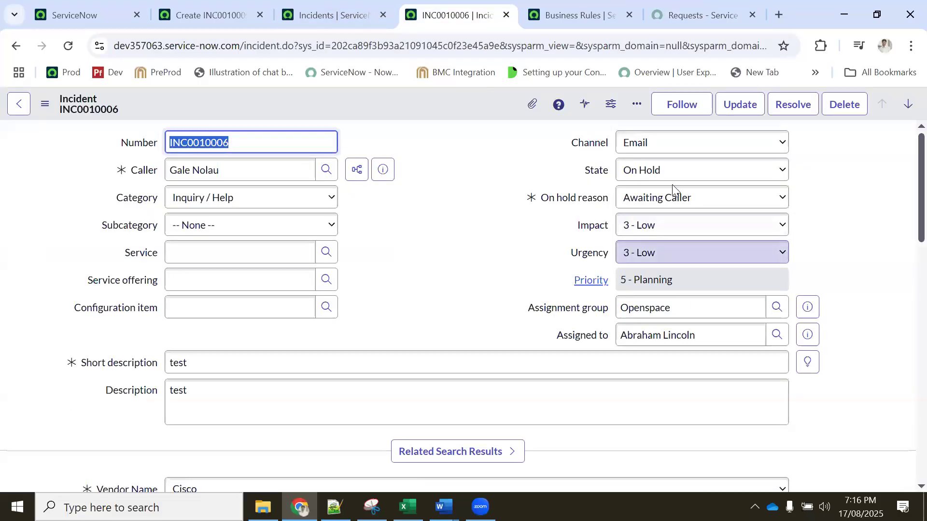
pyautogui.scroll(-3, 317, 350)
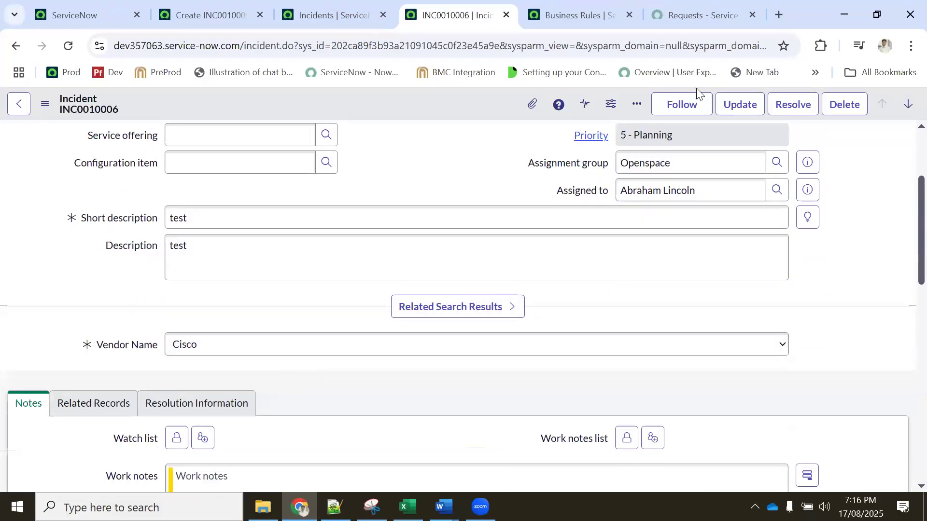
pyautogui.scroll(3, 668, 182)
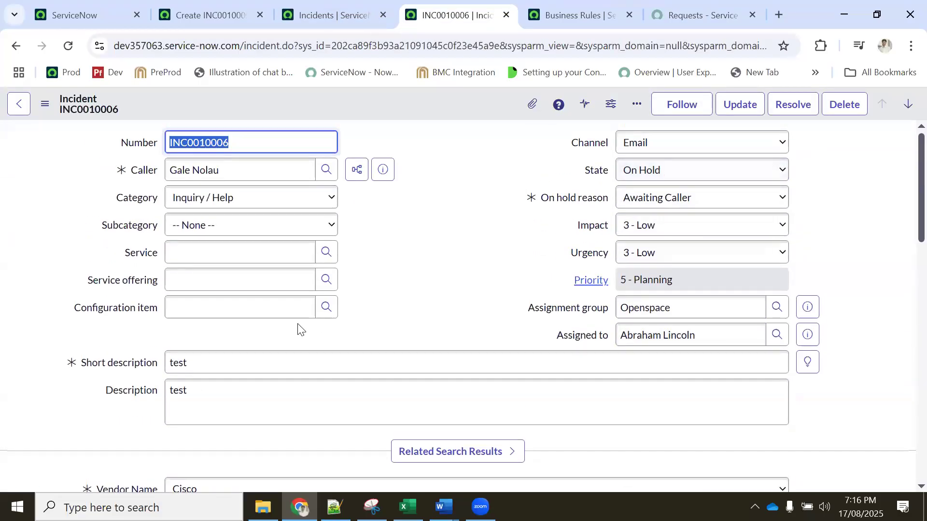
pyautogui.scroll(-6, 298, 327)
pyautogui.click(225, 364)
pyautogui.scroll(-3, 232, 420)
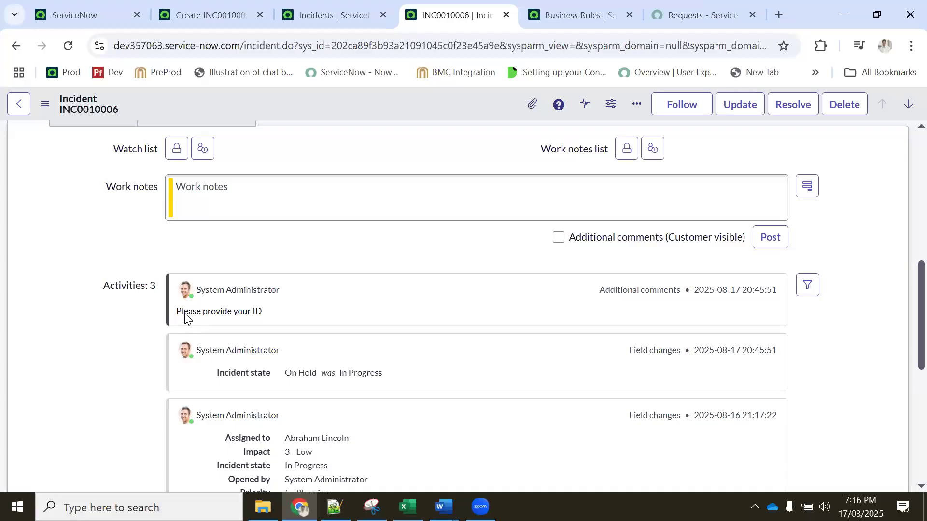
pyautogui.moveTo(185, 312); pyautogui.dragTo(271, 313)
pyautogui.scroll(8, 227, 299)
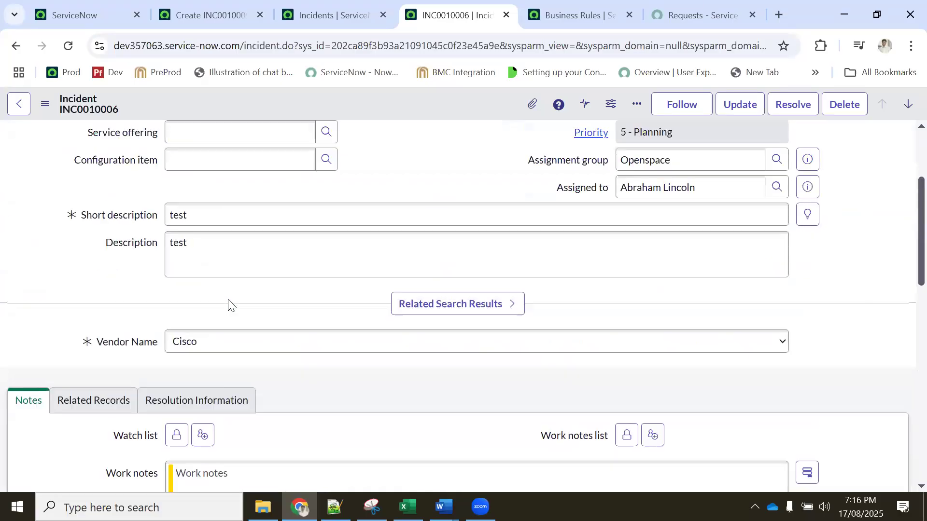
pyautogui.moveTo(224, 169); pyautogui.dragTo(172, 164)
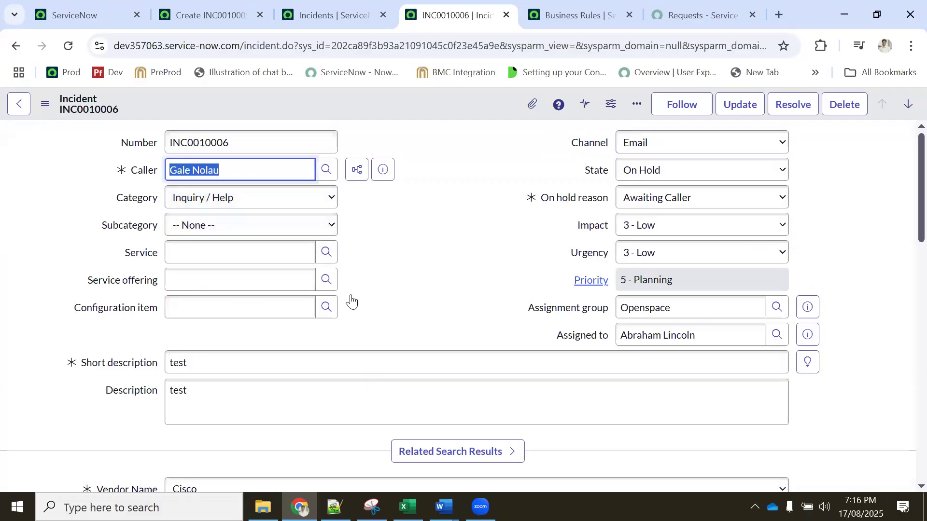
pyautogui.scroll(-10, 352, 300)
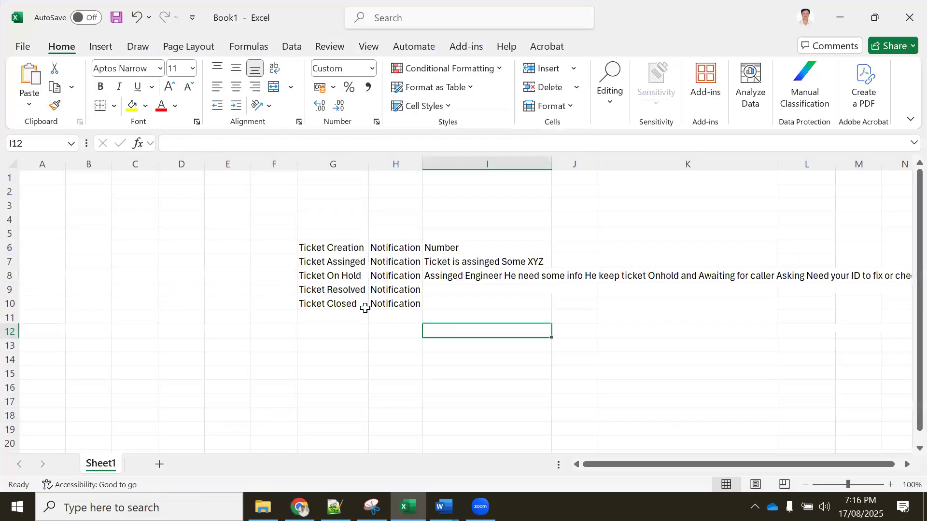
# Switch to the Excel workbook and review the Ticket Assinged and Ticket Creation rows with their notification details.
pyautogui.hotkey('alt', 'Tab')
pyautogui.click(330, 262)
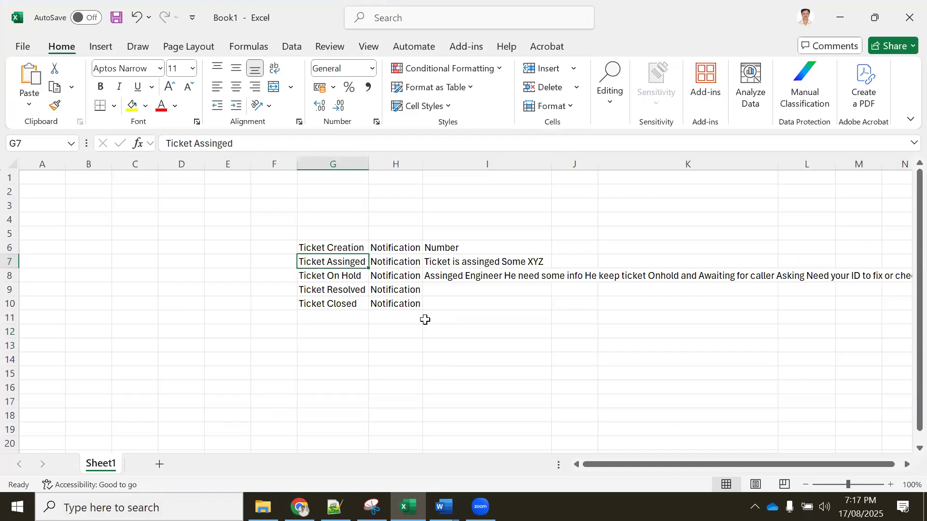
pyautogui.hotkey('alt', 'Tab')
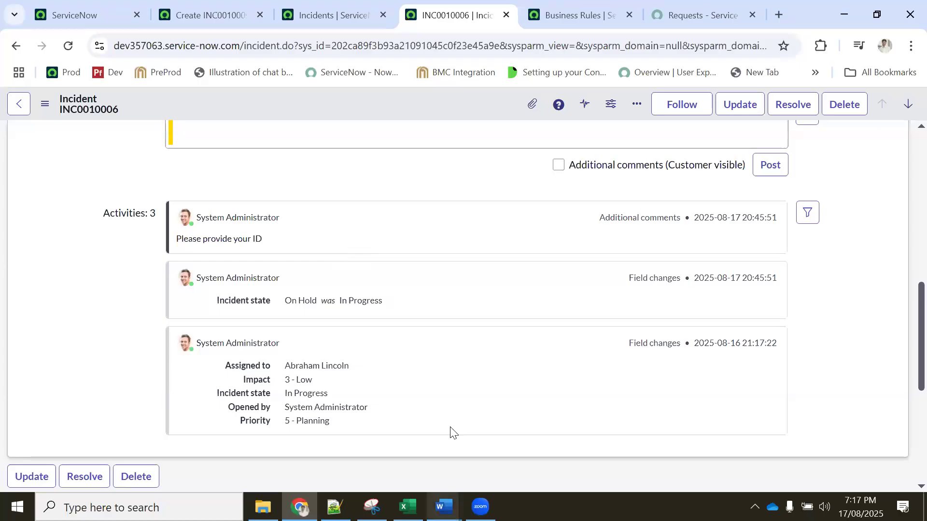
pyautogui.hotkey('alt', 'Tab')
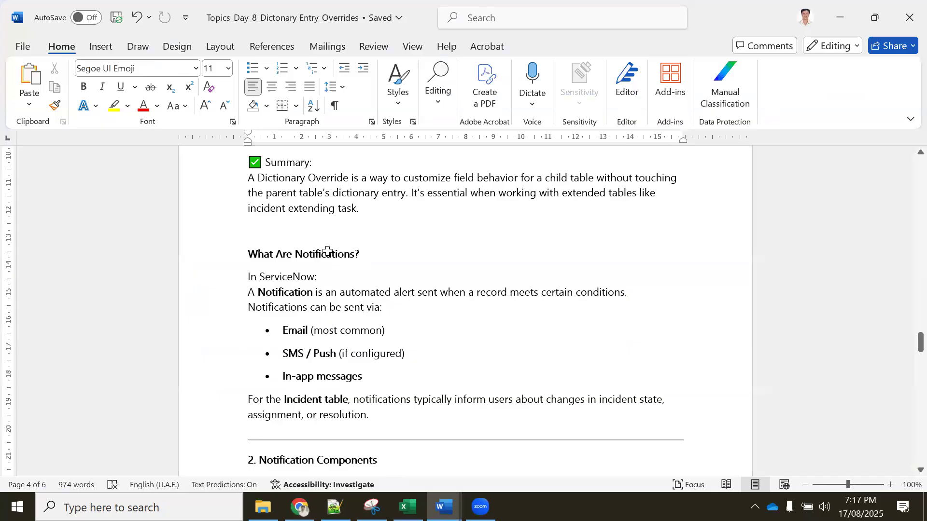
pyautogui.hotkey('alt', 'Tab')
pyautogui.click(341, 251)
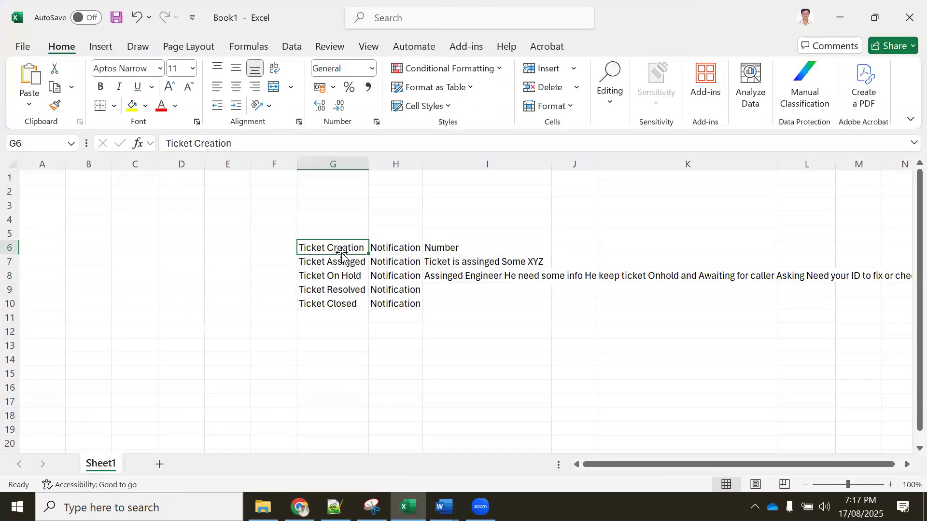
pyautogui.click(439, 245)
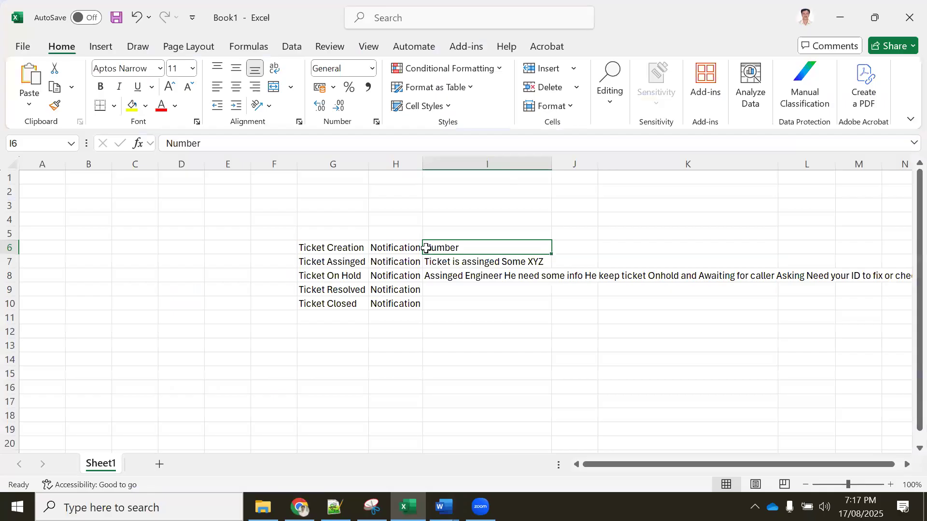
pyautogui.click(416, 335)
pyautogui.click(456, 247)
pyautogui.moveTo(335, 249); pyautogui.dragTo(457, 249)
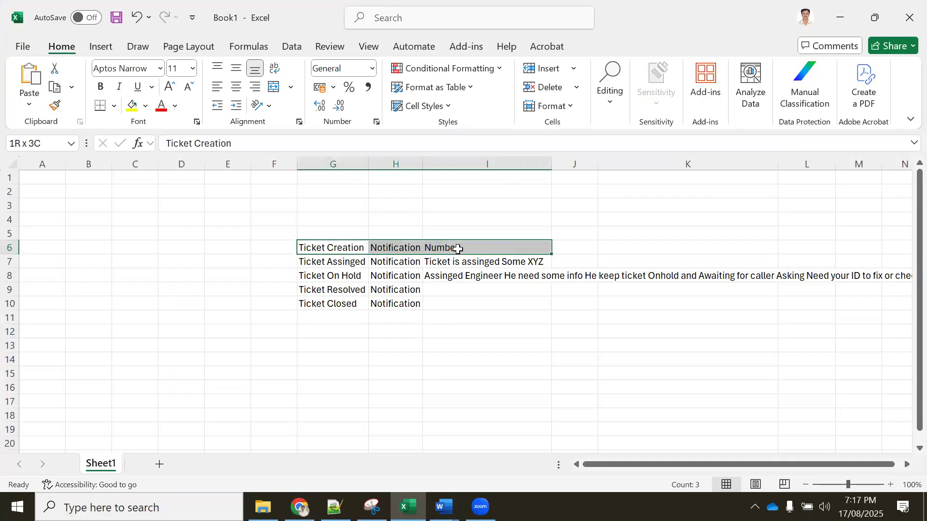
pyautogui.click(452, 357)
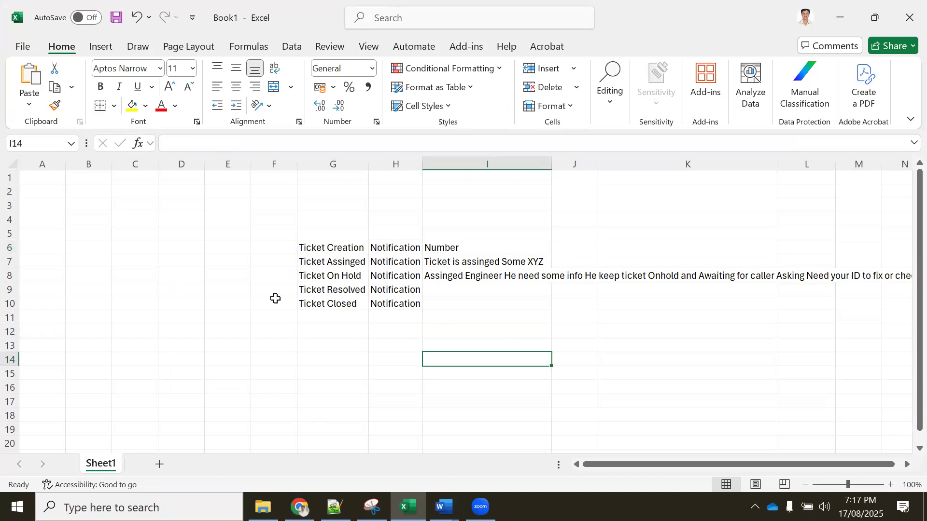
# Review the ticket stages in G6:G10 with their notifications, ending at the empty details cell of the Ticket Resolved row.
pyautogui.moveTo(332, 249); pyautogui.dragTo(325, 307)
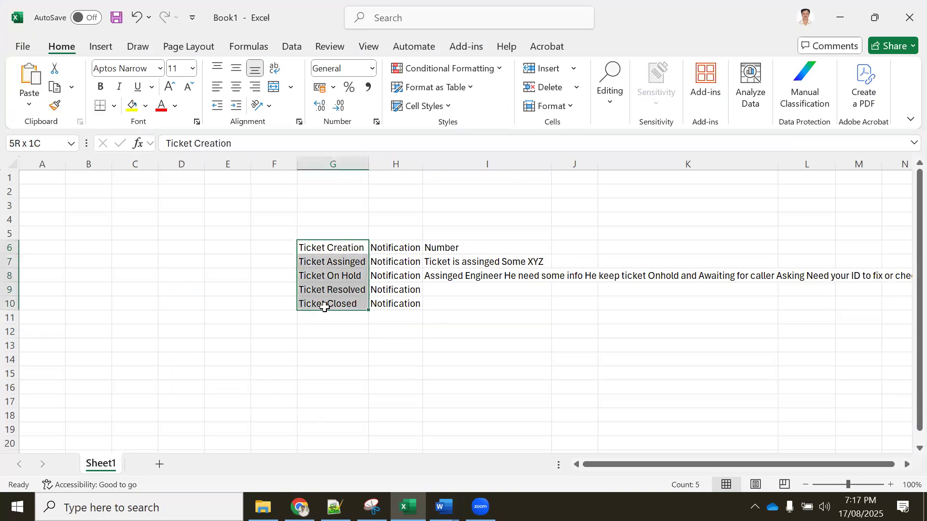
pyautogui.click(332, 260)
pyautogui.press('Right')
pyautogui.press('Right')
pyautogui.moveTo(331, 250); pyautogui.dragTo(451, 304)
pyautogui.click(336, 288)
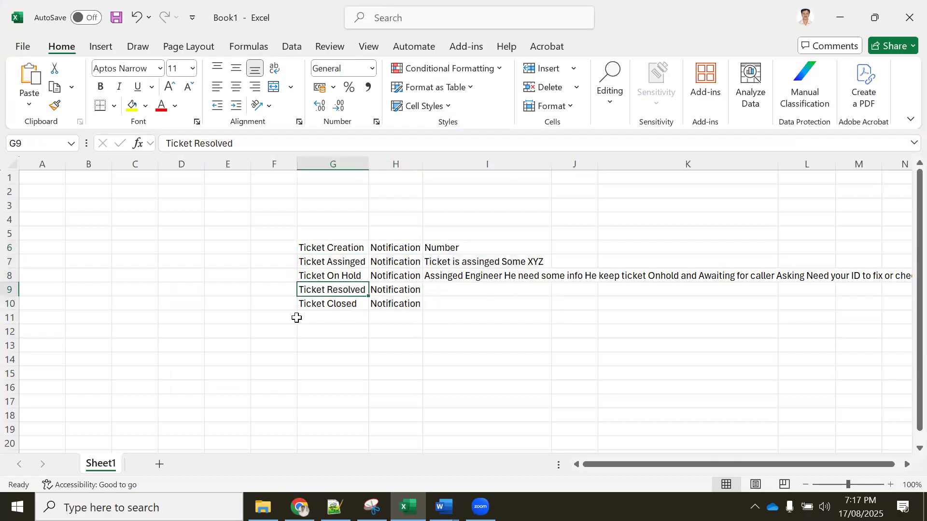
pyautogui.click(334, 331)
pyautogui.click(461, 290)
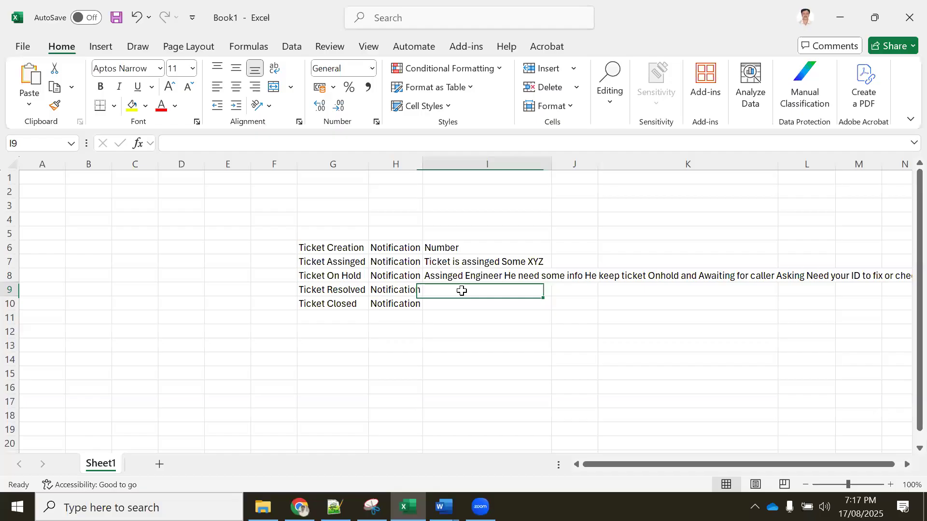
# Switch to incident INC0010006 in Chrome and replace its short description with "Outlooking not working".
pyautogui.click(300, 506)
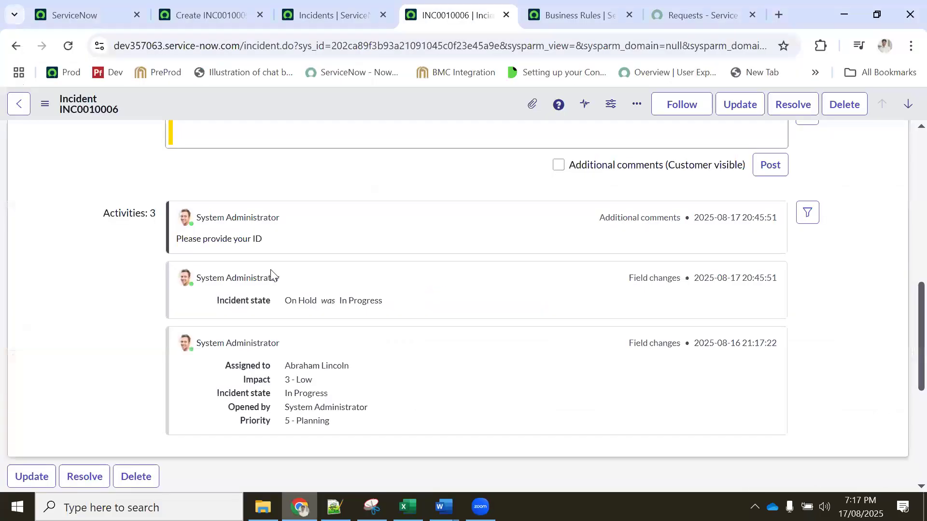
pyautogui.scroll(8, 355, 212)
pyautogui.scroll(-1, 212, 341)
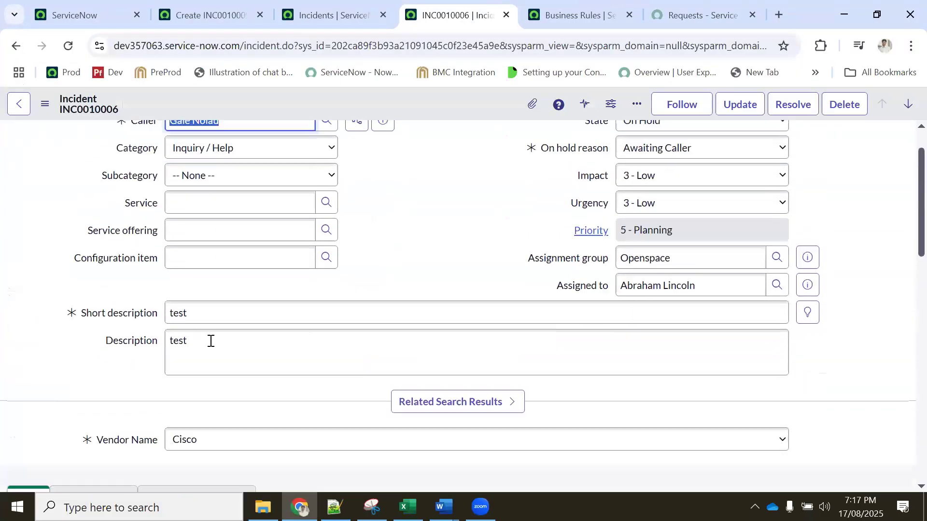
pyautogui.moveTo(229, 297); pyautogui.dragTo(160, 294)
pyautogui.write('Ou')
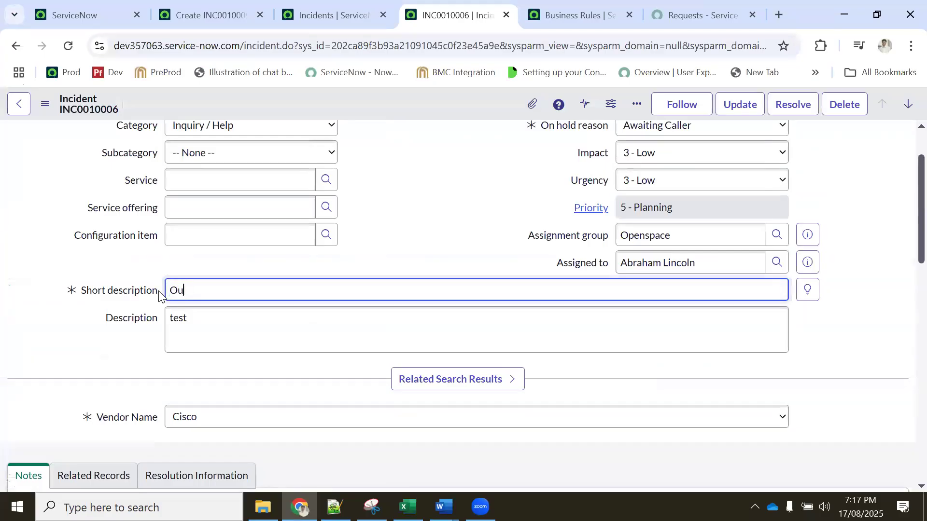
pyautogui.write('tlooking not working')
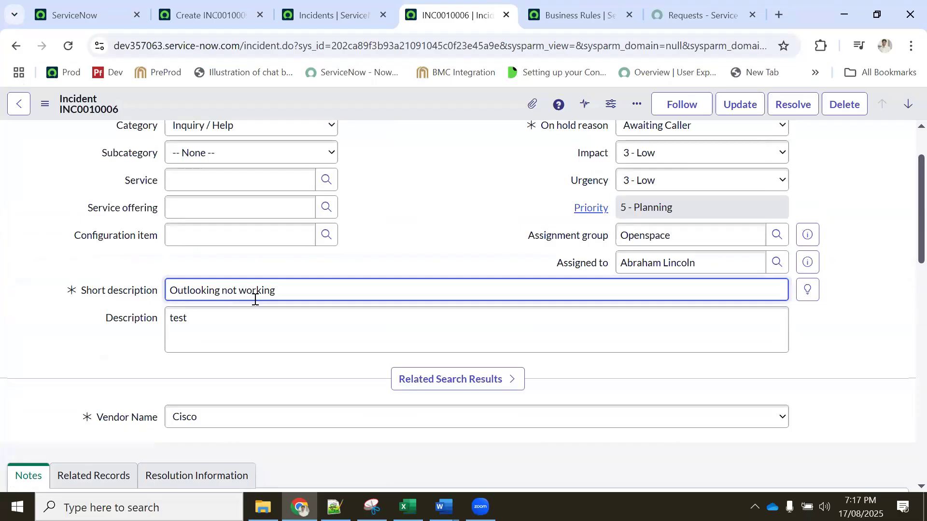
# Copy the short description text into the incident's Description, replacing the existing text, and save the record.
pyautogui.hotkey('ctrl', 'a')
pyautogui.hotkey('ctrl', 'c')
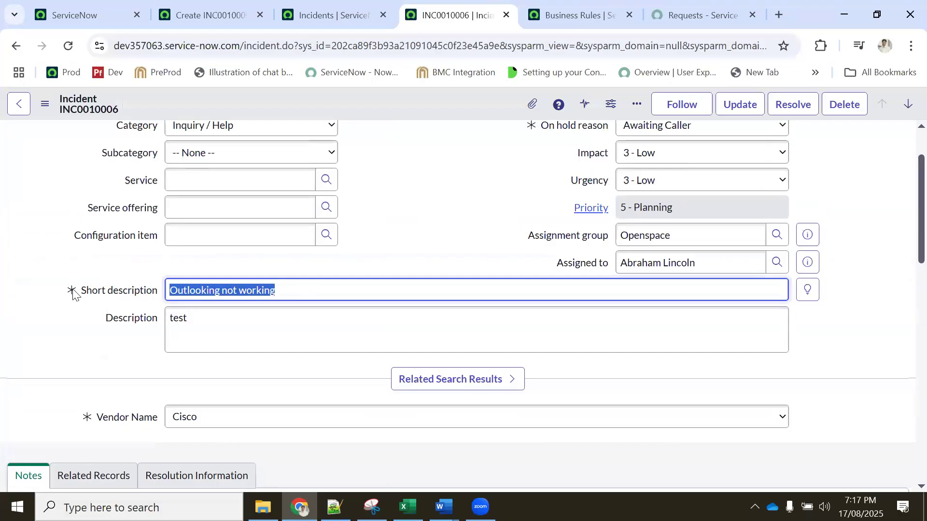
pyautogui.press('Tab')
pyautogui.hotkey('ctrl', 'a')
pyautogui.hotkey('ctrl', 'v')
pyautogui.rightClick(441, 110)
pyautogui.click(448, 114)
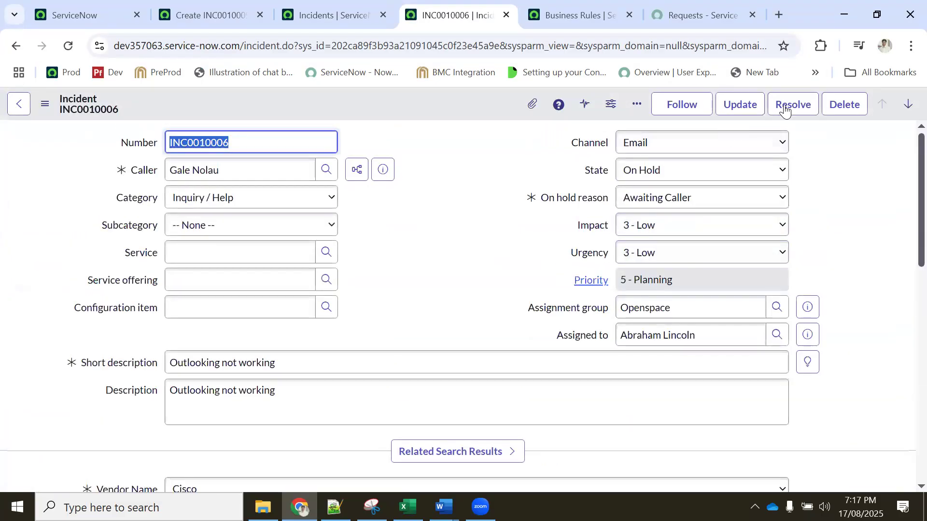
# Resolve incident INC0010006 with resolution code "Resolved by problem" and resolution notes "Your problem of outlook resolved", then save it.
pyautogui.click(785, 110)
pyautogui.click(223, 309)
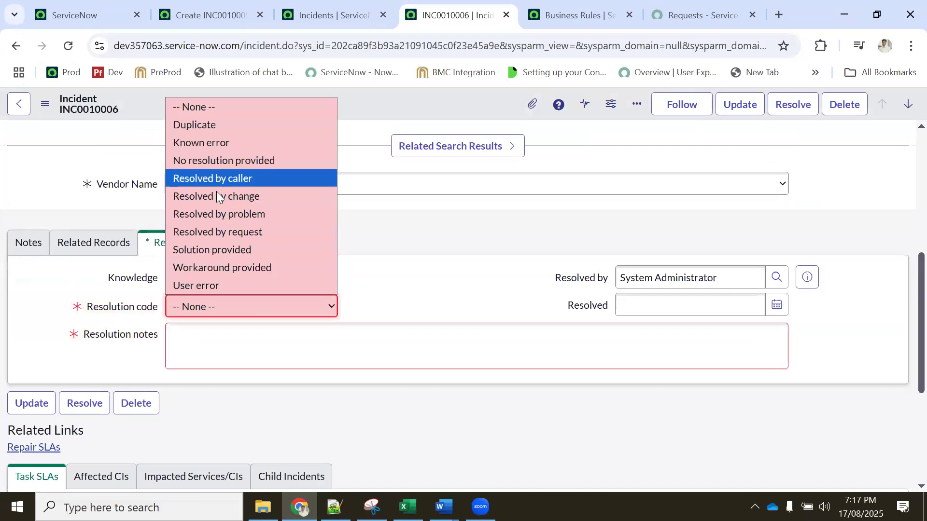
pyautogui.click(215, 213)
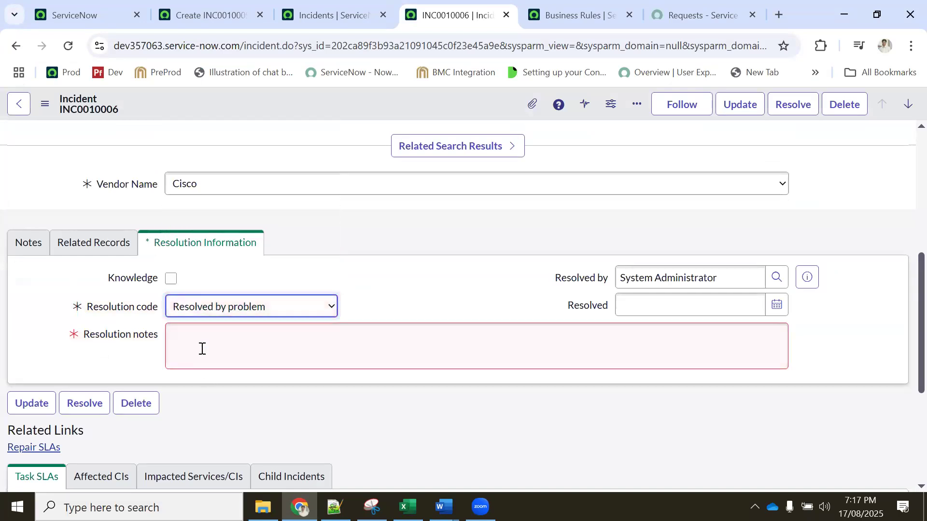
pyautogui.click(202, 349)
pyautogui.write('Your pr')
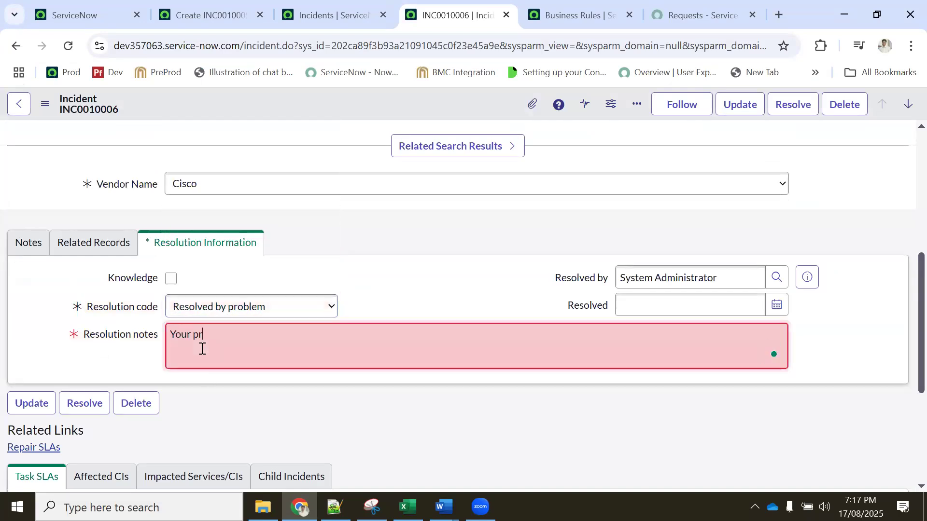
pyautogui.write('oblem of outlook resolved')
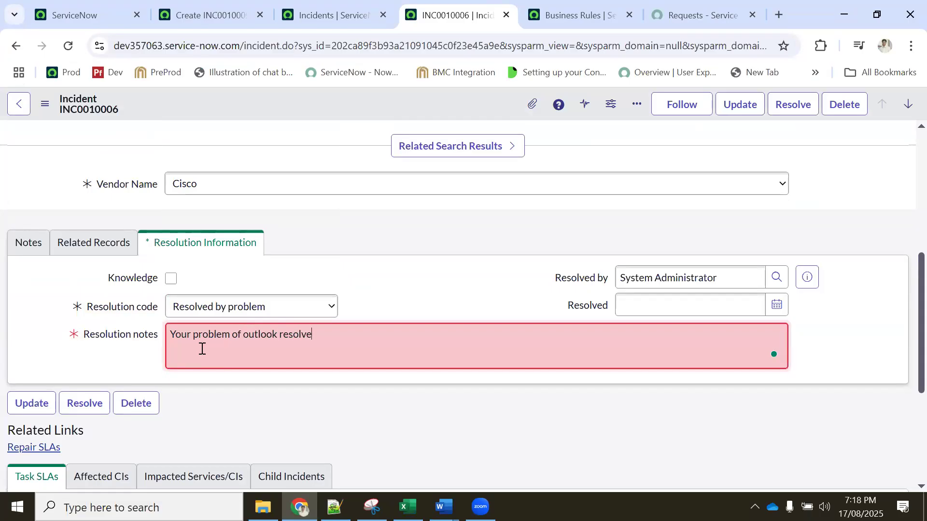
pyautogui.scroll(4, 451, 360)
pyautogui.rightClick(411, 114)
pyautogui.click(416, 114)
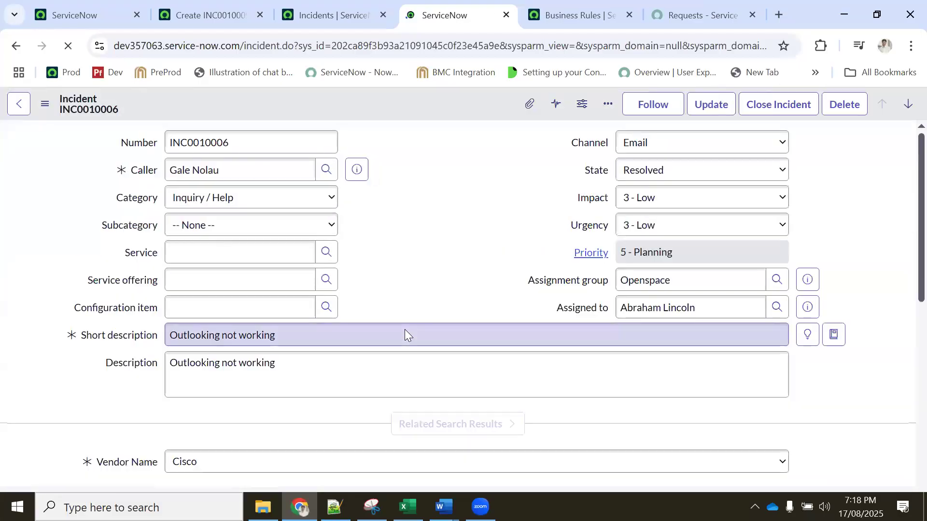
# Check the caller and activities of incident INC0010006, and enter "Status Update" in I9 of the Excel sheet.
pyautogui.moveTo(222, 172); pyautogui.dragTo(144, 172)
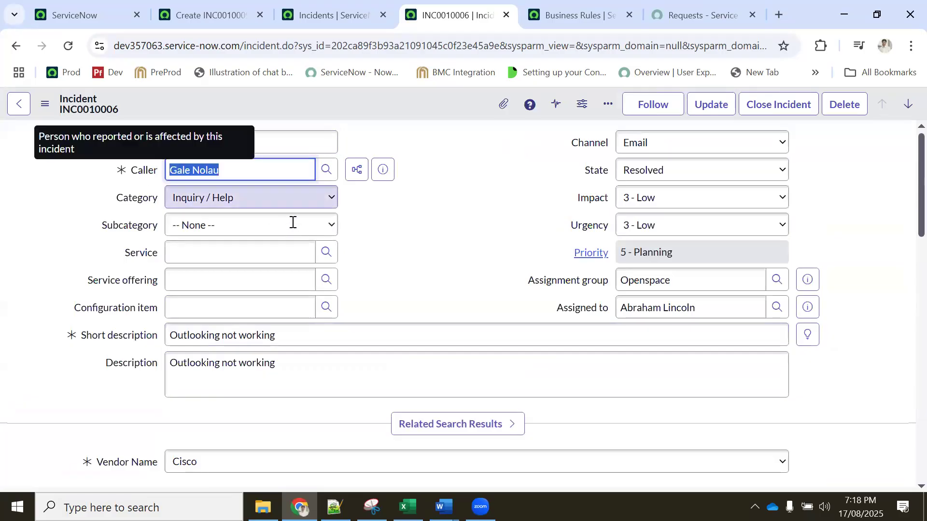
pyautogui.scroll(-4, 296, 251)
pyautogui.scroll(-3, 297, 274)
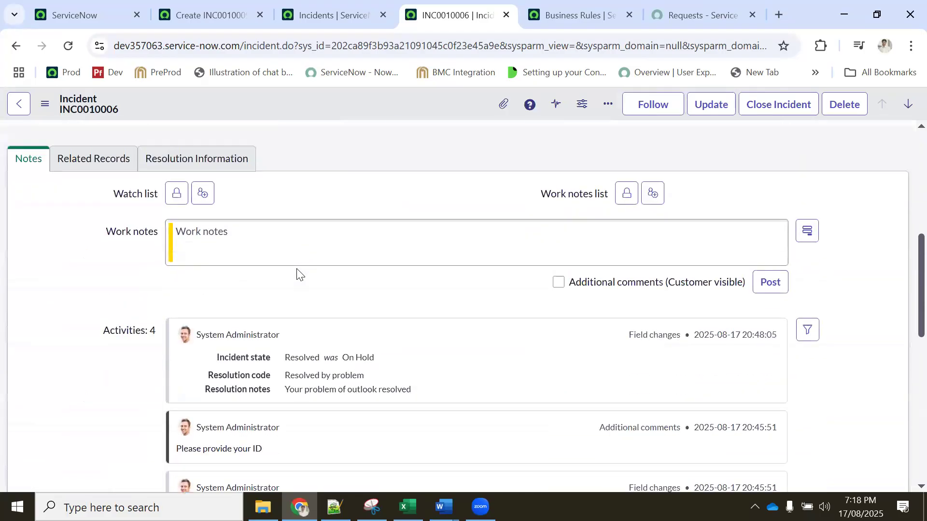
pyautogui.scroll(5, 297, 274)
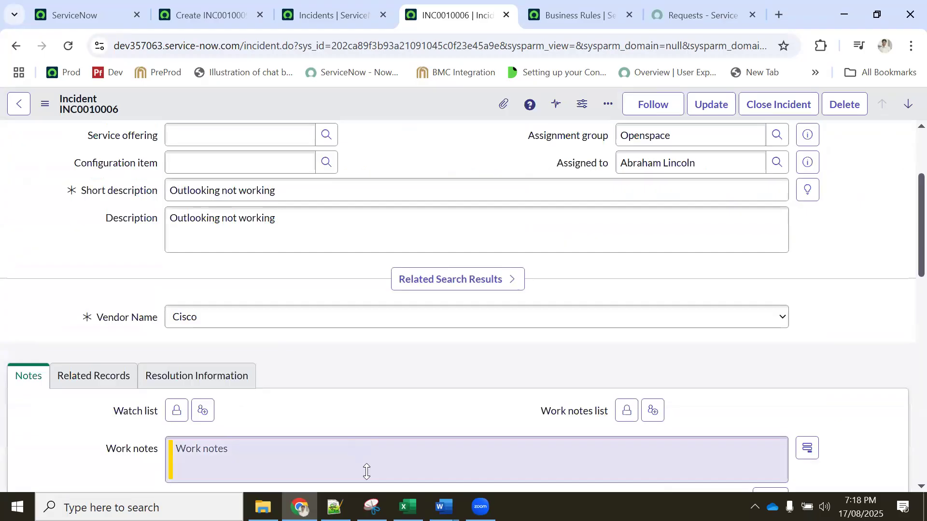
pyautogui.hotkey('alt', 'Tab')
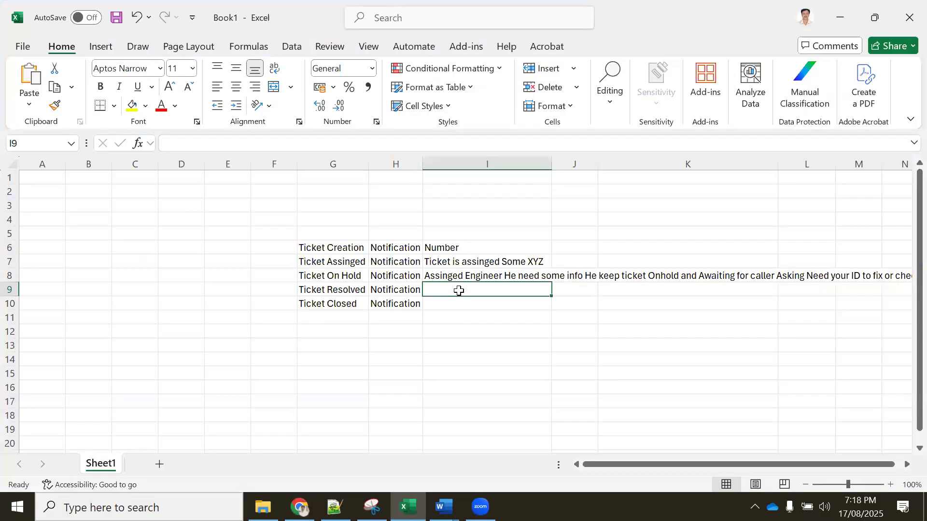
pyautogui.write('Status Update')
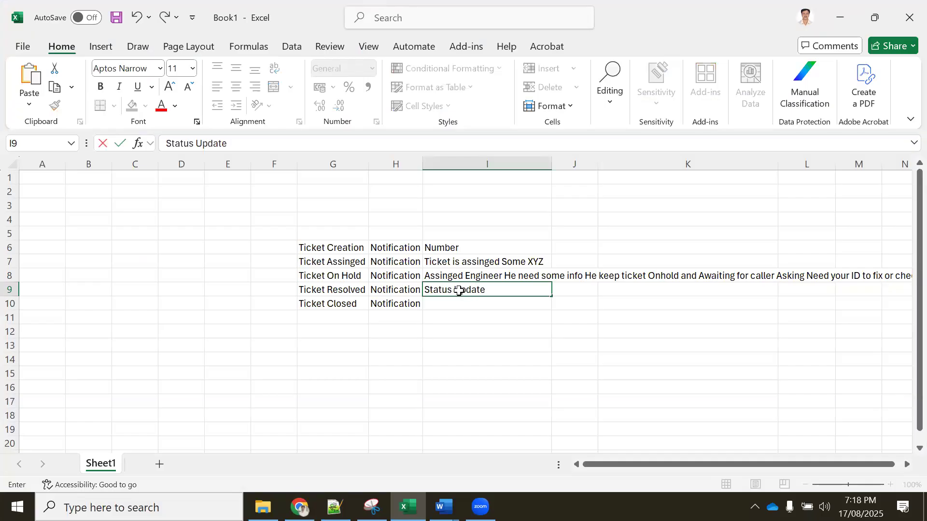
pyautogui.press('Return')
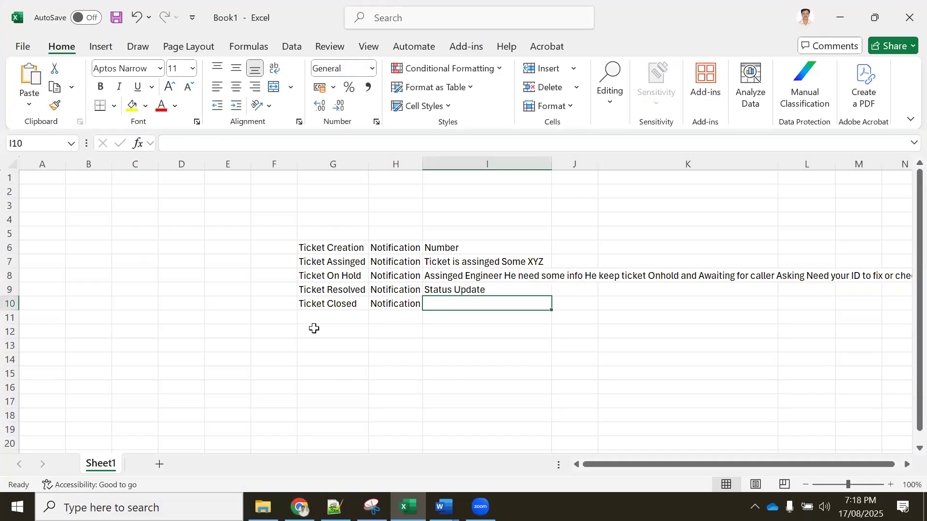
# Enter "Closed" in I10 as the Ticket Closed row's details and review the details in I6:I10.
pyautogui.hotkey('alt', 'Tab')
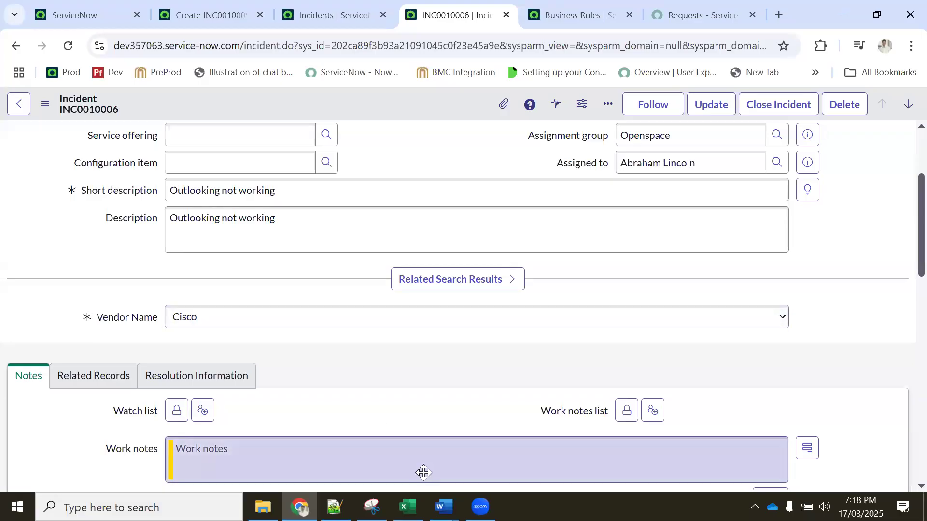
pyautogui.hotkey('alt', 'Tab')
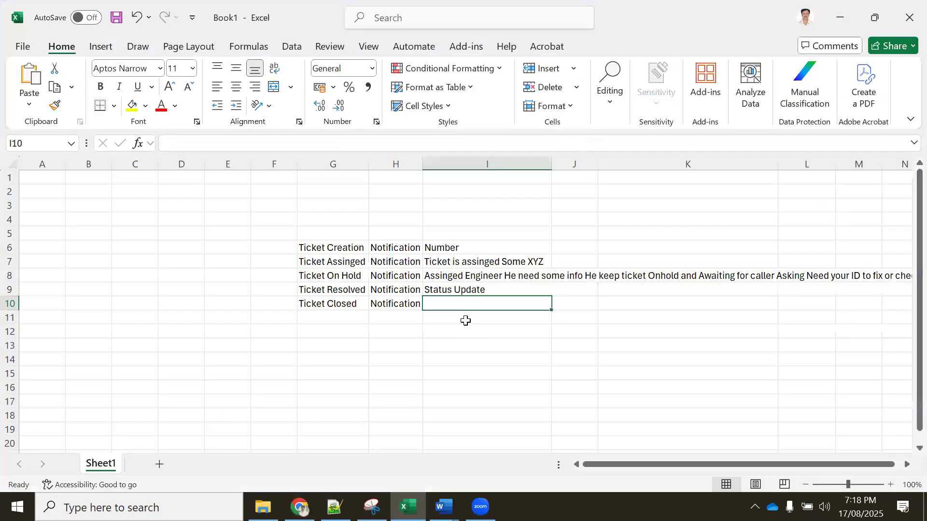
pyautogui.write('Closed')
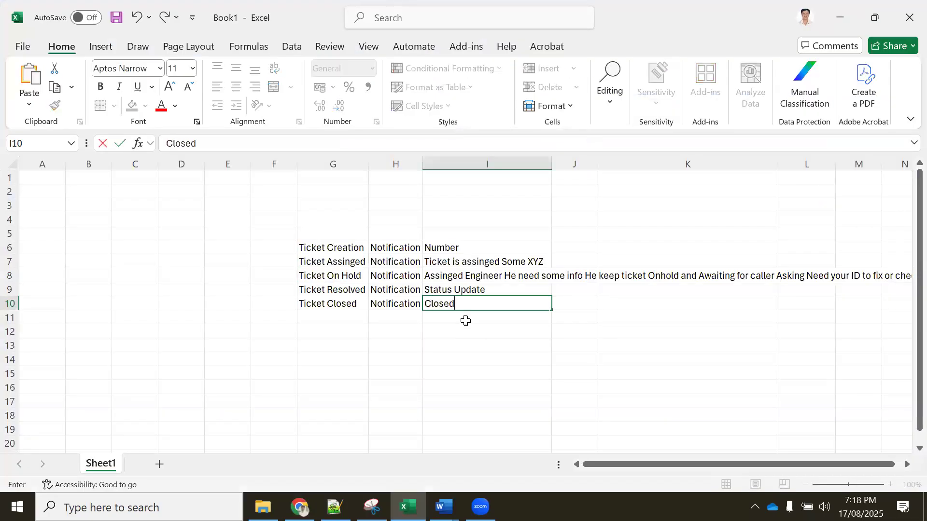
pyautogui.press('Return')
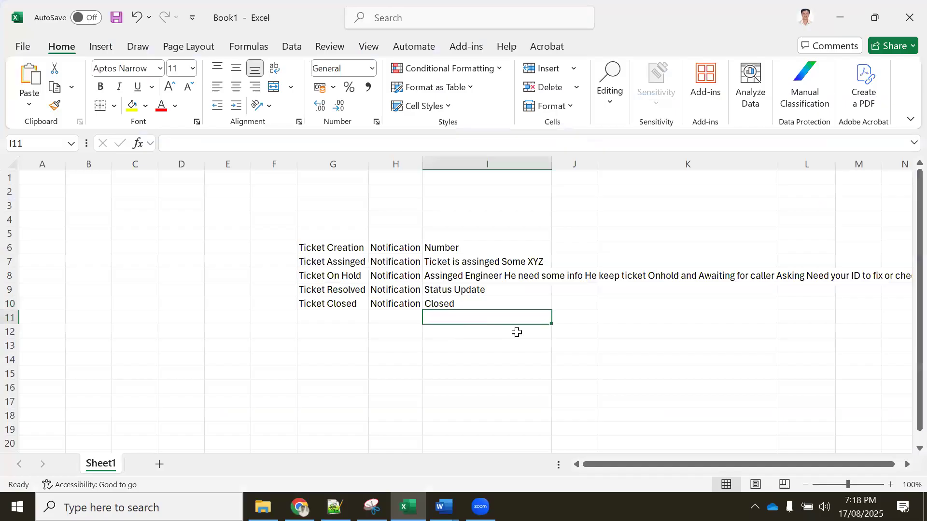
pyautogui.moveTo(443, 247); pyautogui.dragTo(443, 302)
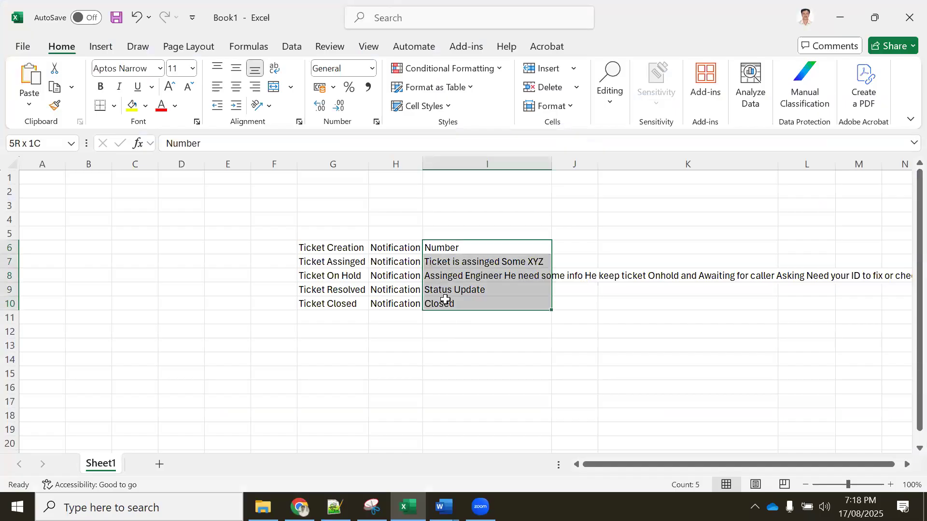
pyautogui.moveTo(445, 299); pyautogui.dragTo(447, 300)
# Add a "Ticket Survey" stage in G11, directly below Ticket Closed.
pyautogui.click(323, 318)
pyautogui.write('Tick')
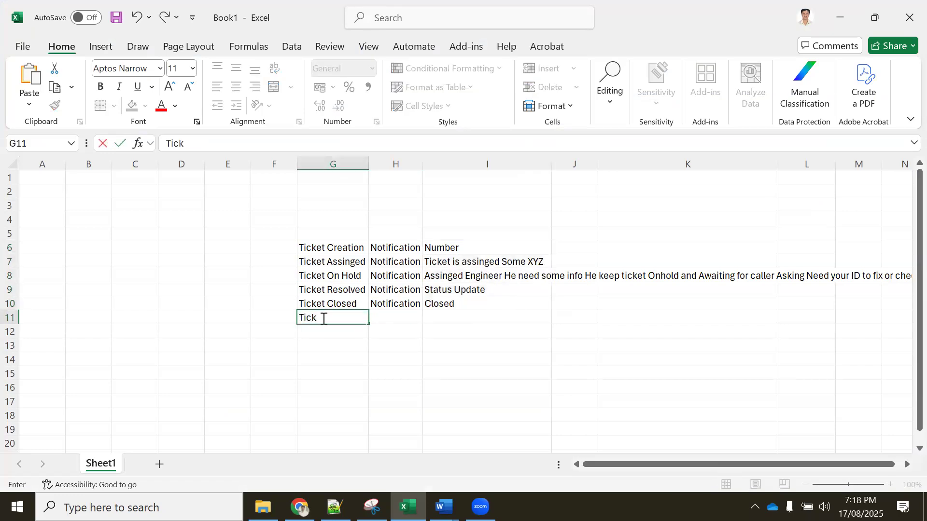
pyautogui.write('et Survey')
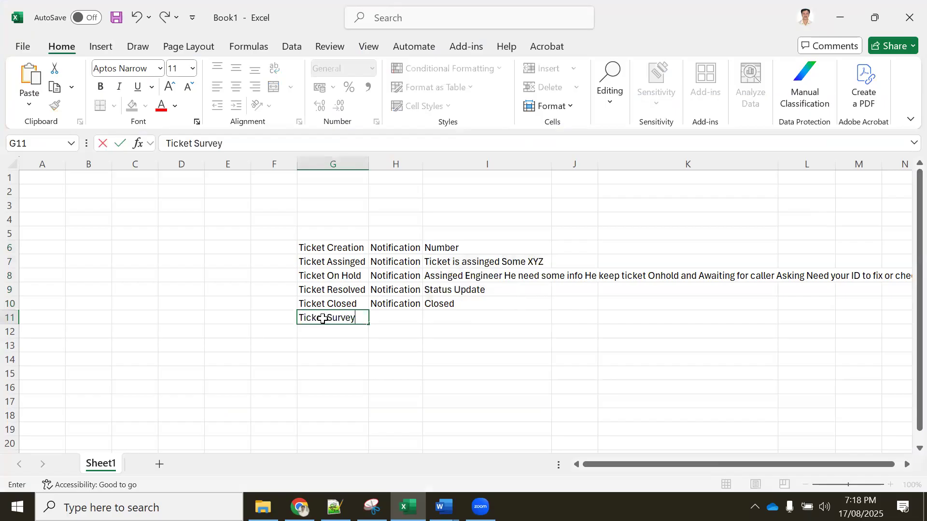
pyautogui.press('Return')
pyautogui.click(402, 317)
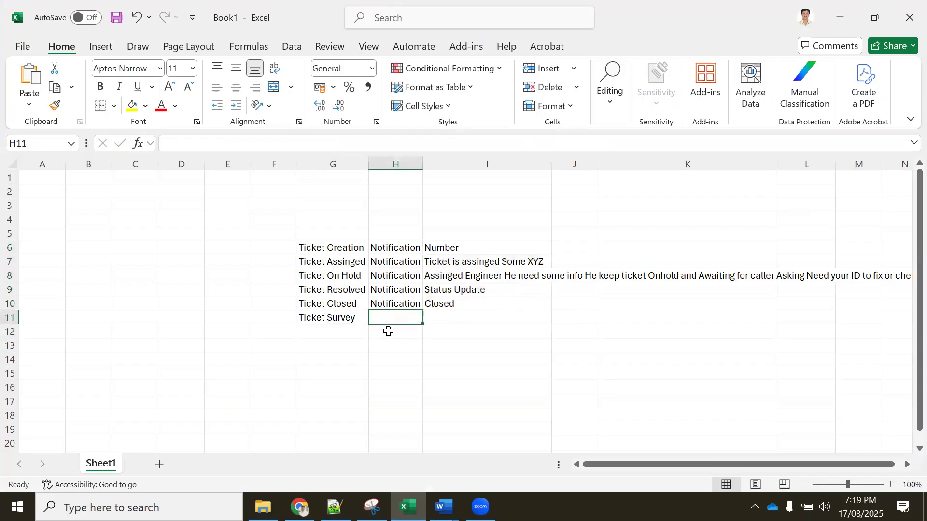
# Enter "Survey" in I11 as the Ticket Survey row's details and review the ticket stages in column G.
pyautogui.moveTo(325, 247); pyautogui.dragTo(327, 303)
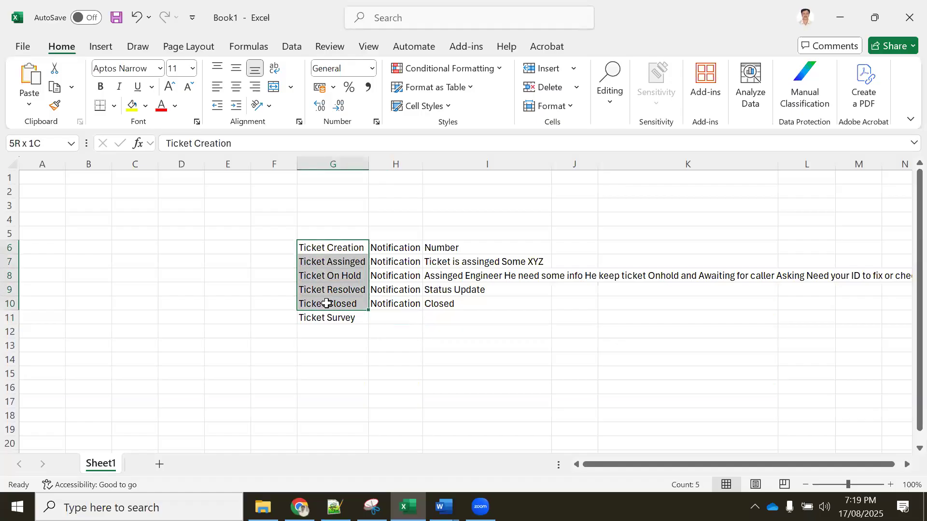
pyautogui.moveTo(449, 307); pyautogui.dragTo(333, 304)
pyautogui.click(402, 317)
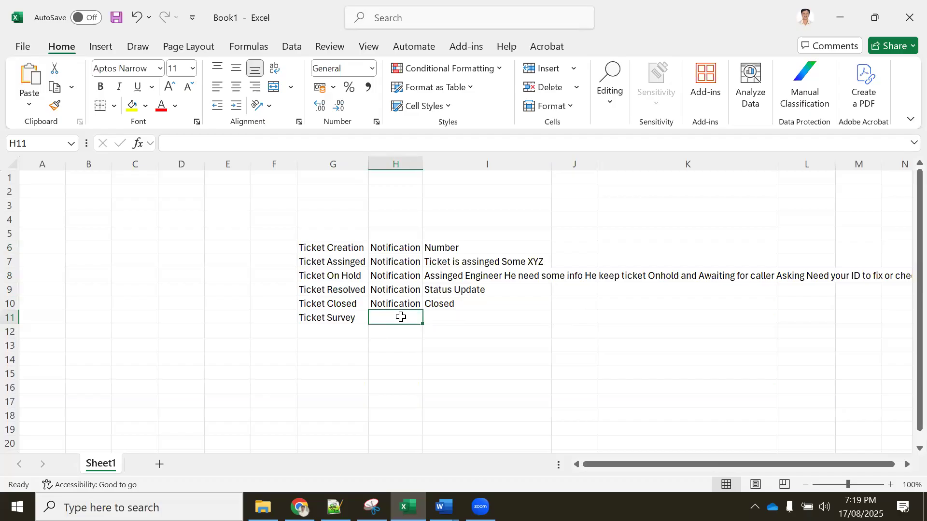
pyautogui.click(445, 320)
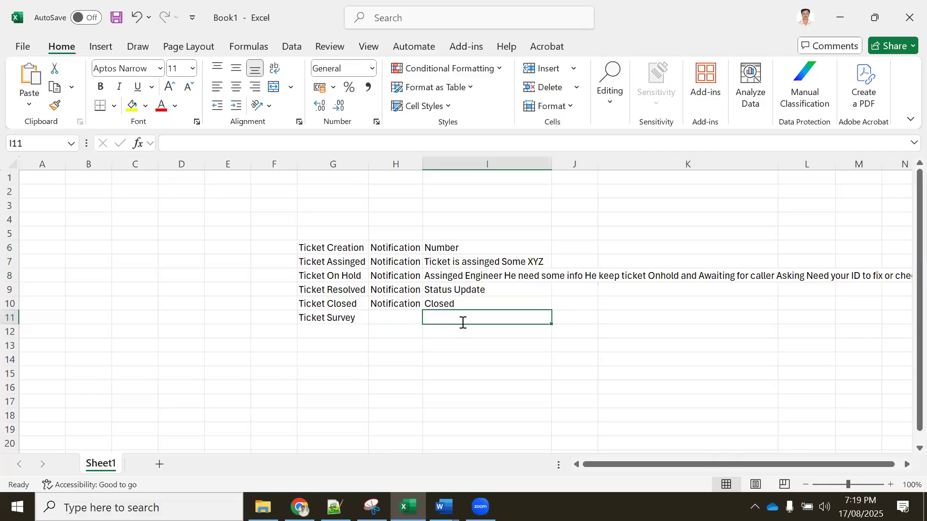
pyautogui.write('Survey')
pyautogui.press('Return')
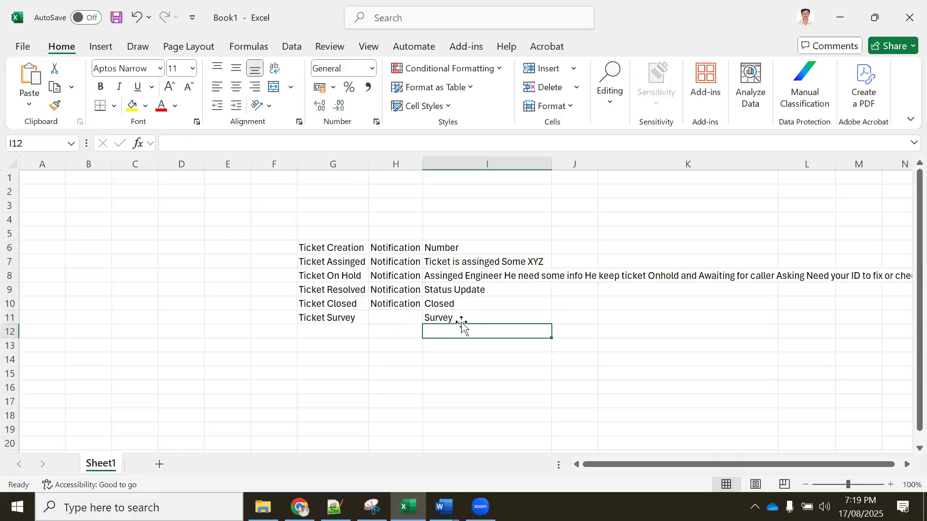
pyautogui.moveTo(336, 249); pyautogui.dragTo(335, 315)
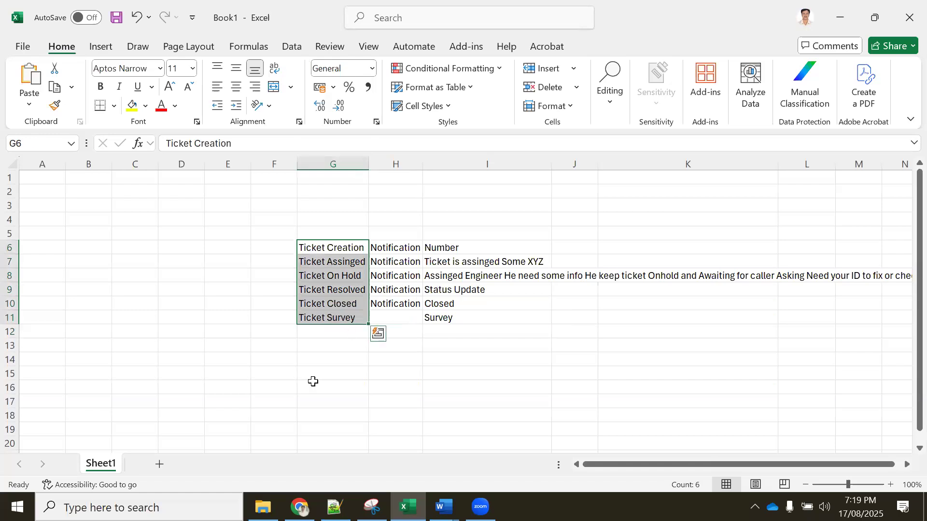
# Start an SLA row below the ticket stages with "My SLA" in G13, "2 Resp" in H13 and "8 Res" in I13.
pyautogui.click(313, 386)
pyautogui.scroll(-1, 309, 347)
pyautogui.click(317, 304)
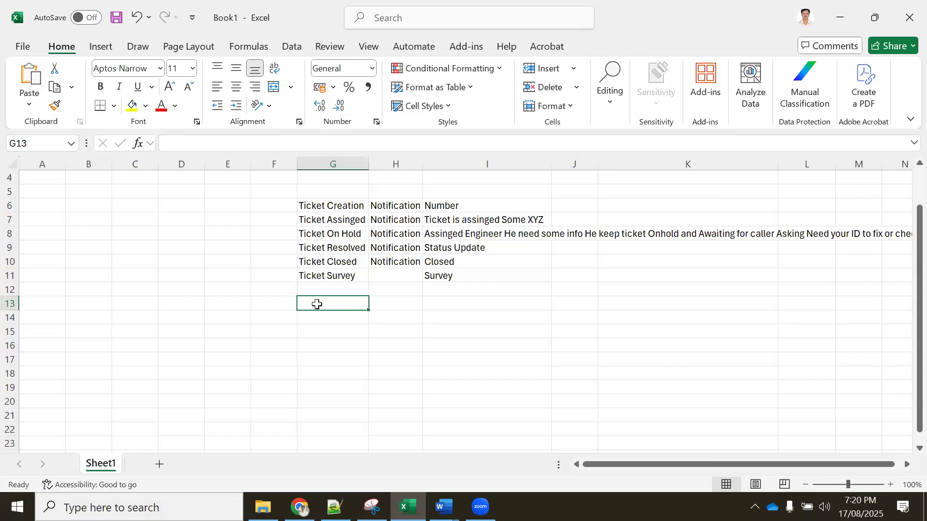
pyautogui.write('My SLA')
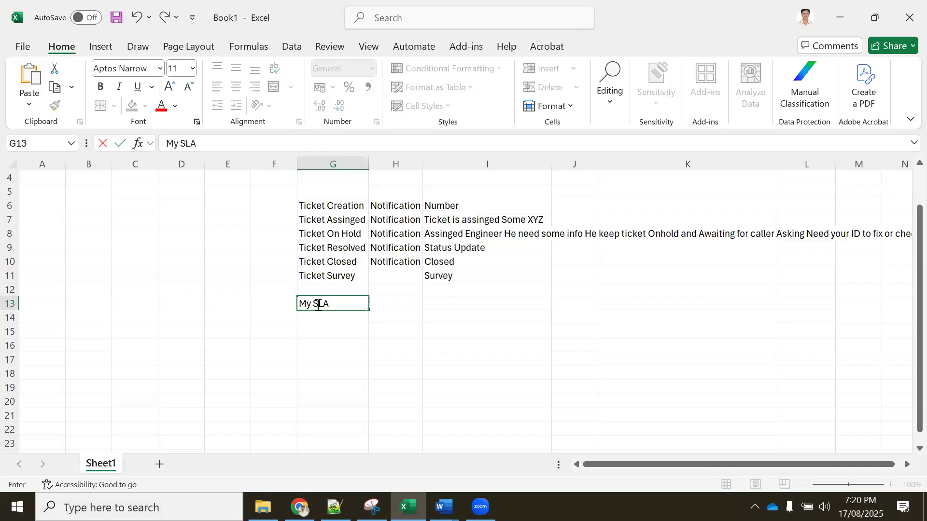
pyautogui.press('Tab')
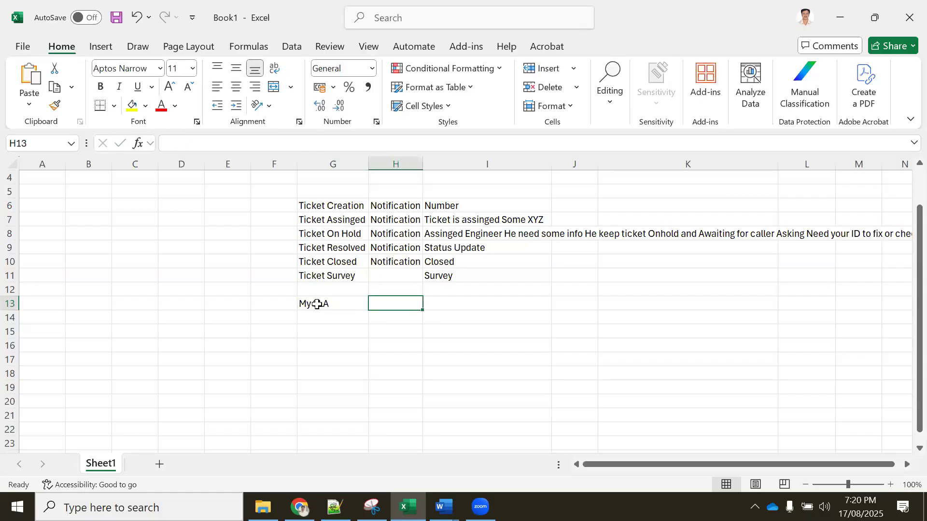
pyautogui.write('2 Resp')
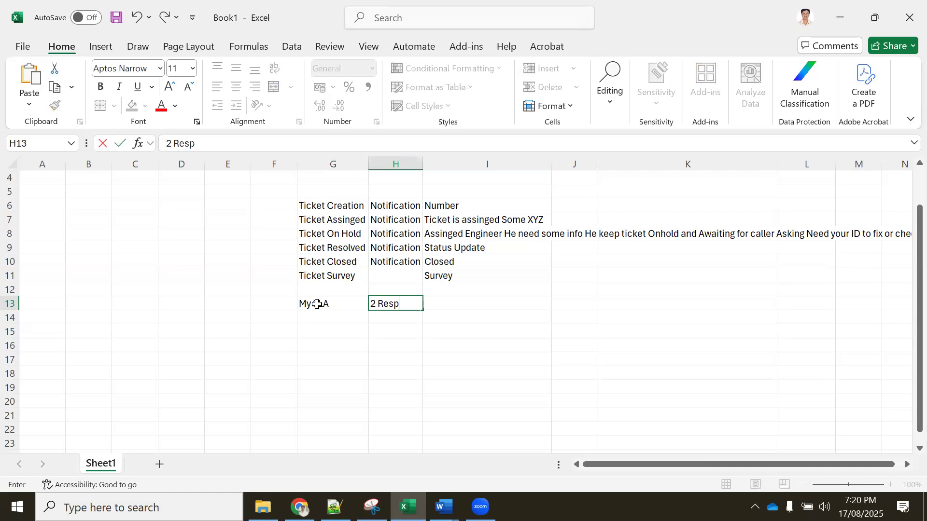
pyautogui.press('Tab')
pyautogui.write('8 Res')
pyautogui.moveTo(362, 352); pyautogui.dragTo(333, 359)
pyautogui.click(320, 319)
pyautogui.click(395, 316)
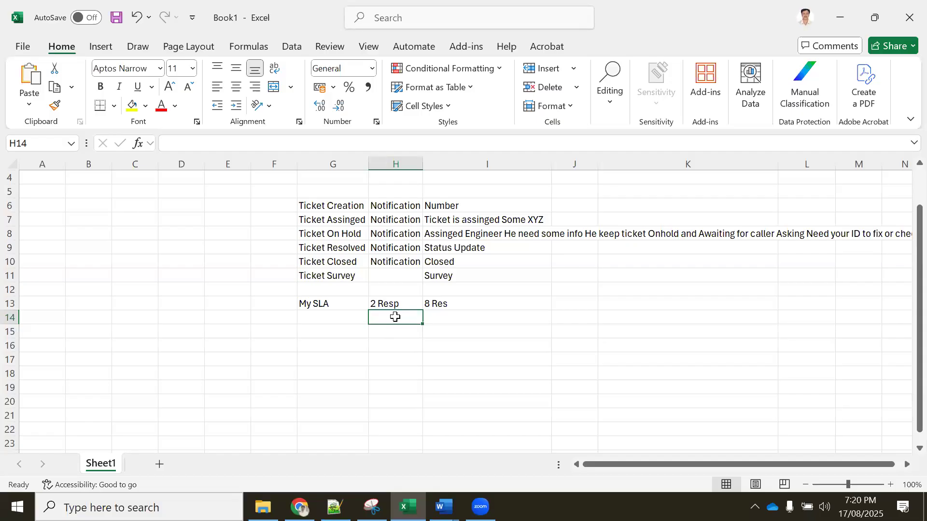
pyautogui.click(453, 318)
pyautogui.click(387, 317)
pyautogui.click(340, 319)
pyautogui.click(382, 317)
pyautogui.click(449, 317)
pyautogui.click(331, 317)
pyautogui.click(384, 319)
pyautogui.click(355, 347)
pyautogui.click(395, 321)
# Change the My SLA row's values to "2 Hrs" in H13 and "8 Hrs" in I13.
pyautogui.click(385, 305)
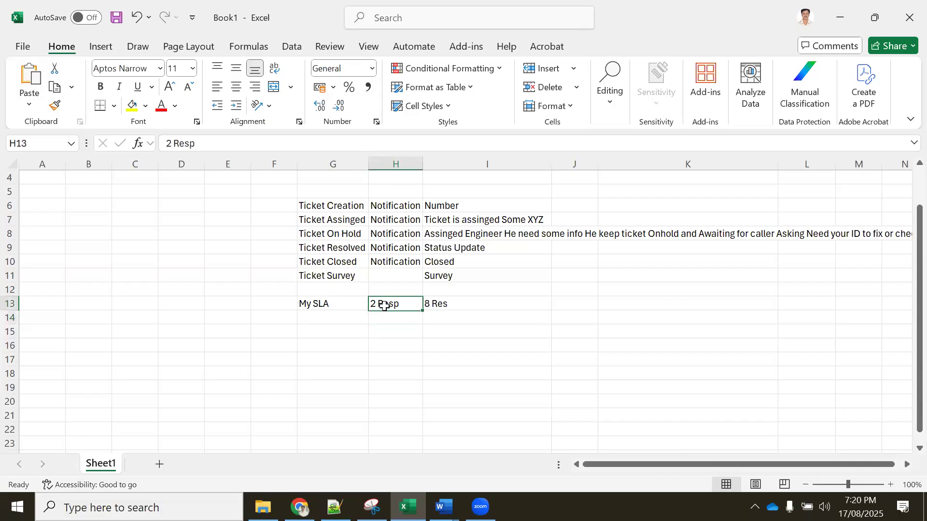
pyautogui.write('2 Hr')
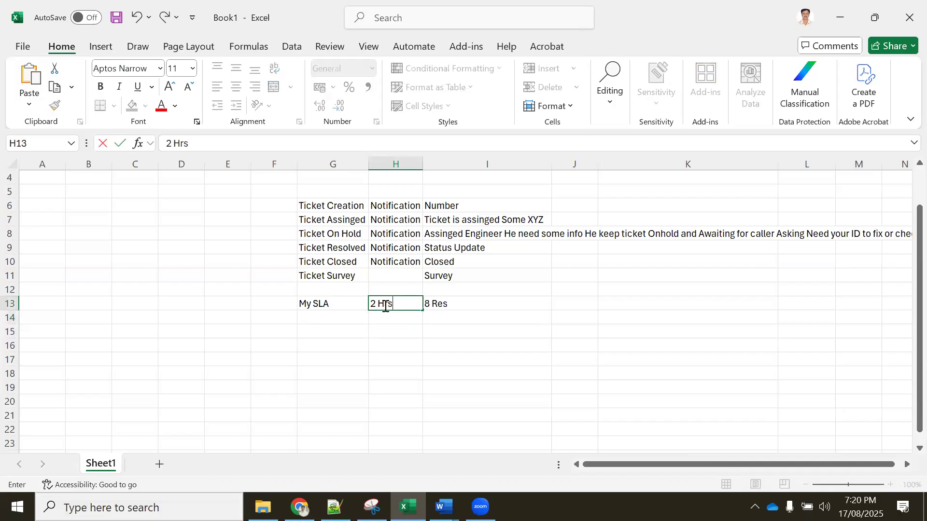
pyautogui.press('Return')
pyautogui.doubleClick(434, 303)
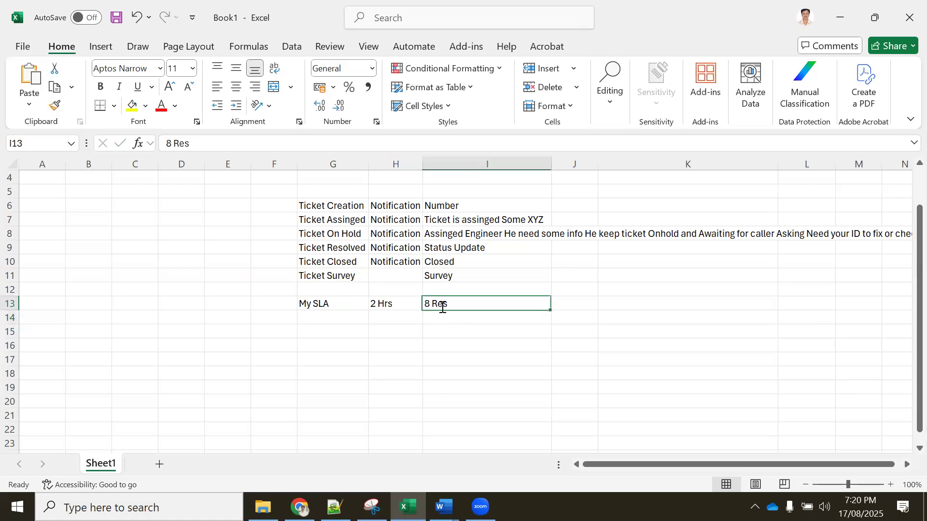
pyautogui.moveTo(434, 303); pyautogui.dragTo(510, 303)
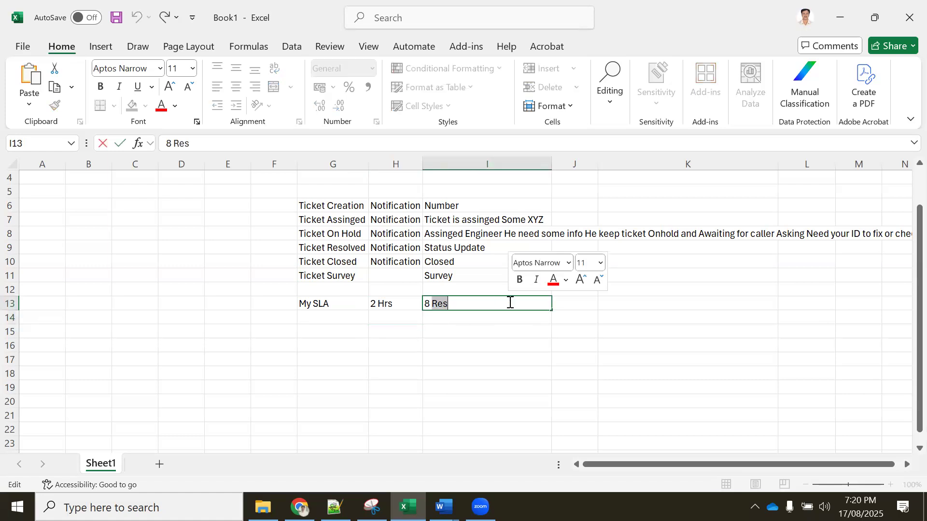
pyautogui.write('Hrs')
pyautogui.press('Return')
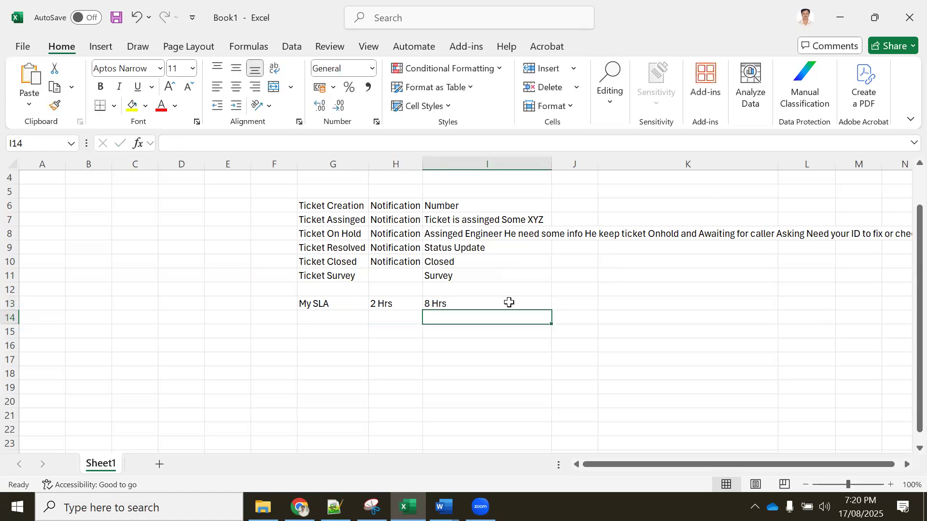
# List the values 25, 50, 75 and 100 in H15:H18 below the My SLA row.
pyautogui.click(301, 343)
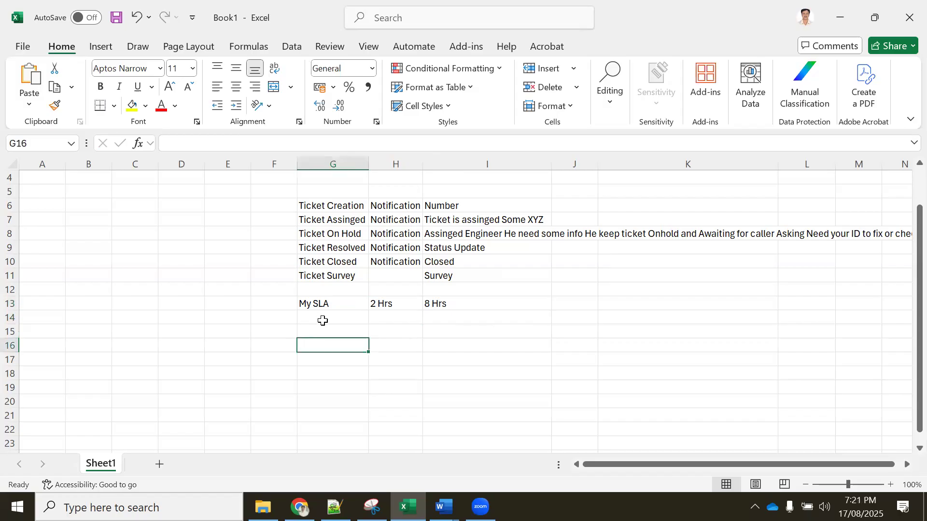
pyautogui.click(378, 316)
pyautogui.click(383, 336)
pyautogui.write('25')
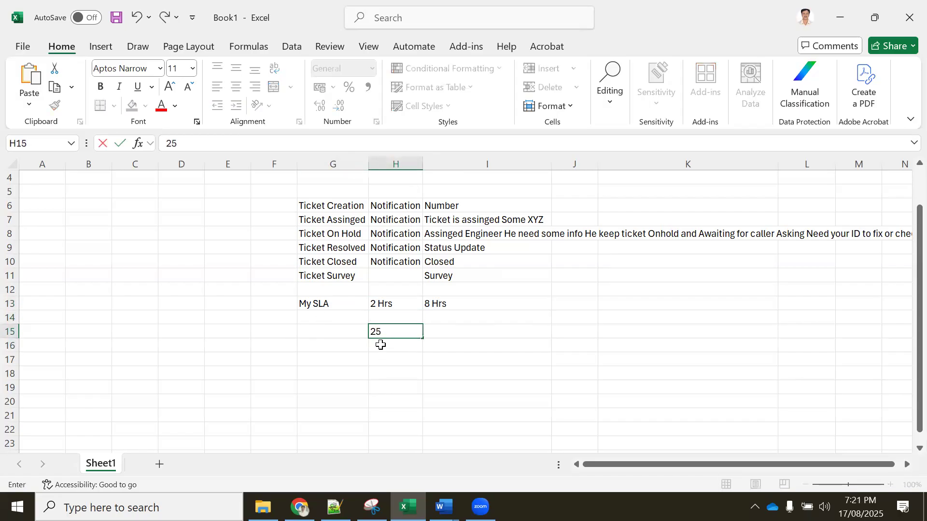
pyautogui.click(381, 345)
pyautogui.write('5')
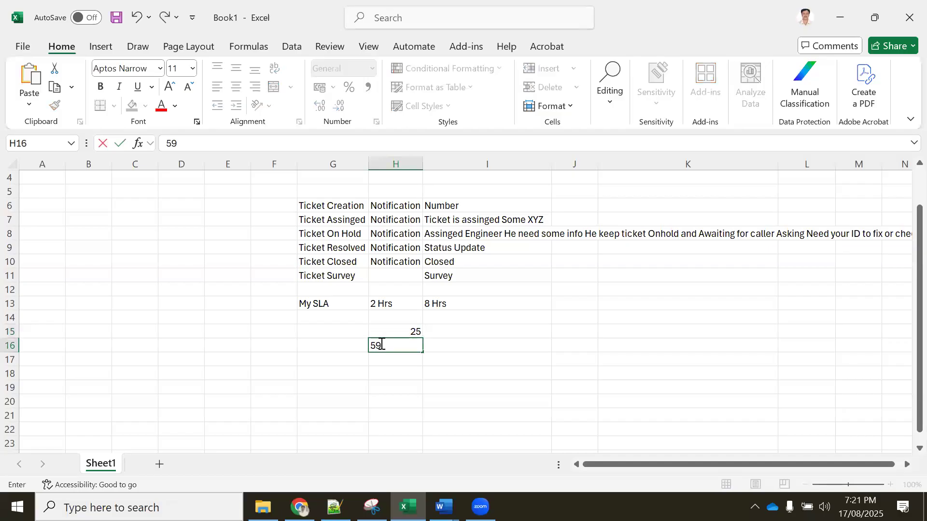
pyautogui.write('0')
pyautogui.click(378, 361)
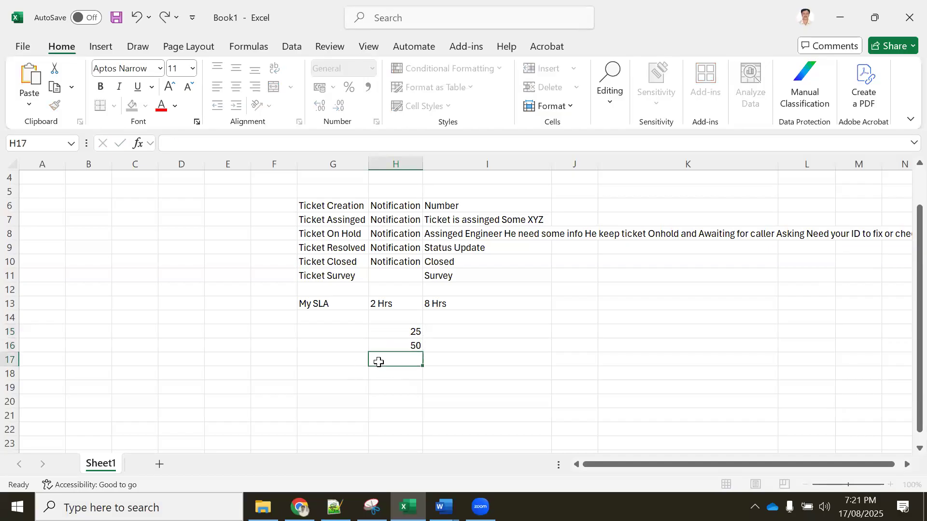
pyautogui.write('75')
pyautogui.click(395, 375)
pyautogui.write('100')
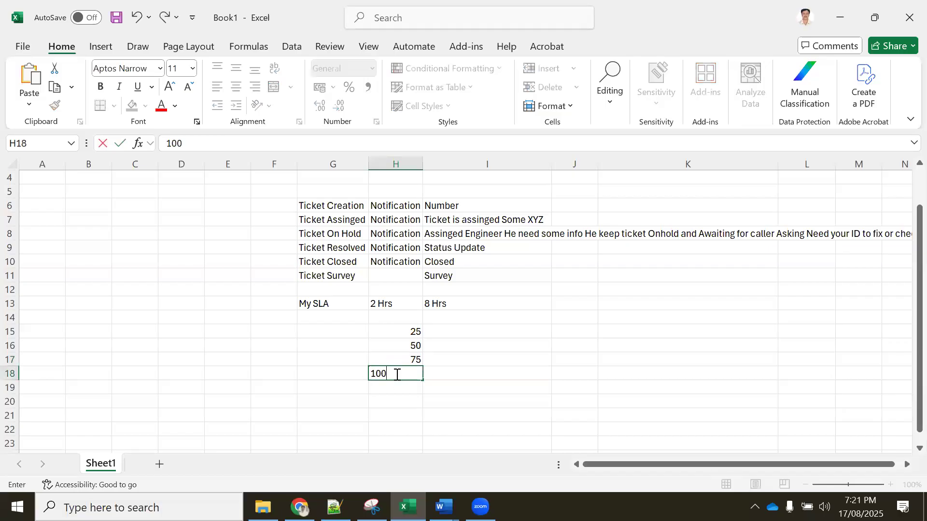
pyautogui.press('Return')
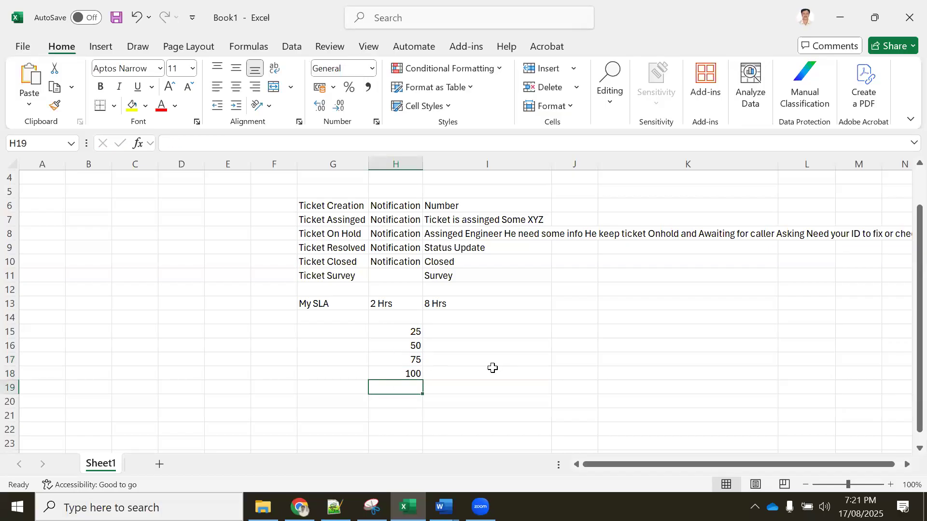
# Move the values 25, 50, 75 and 100 from H15:H18 to G15:G18.
pyautogui.click(490, 342)
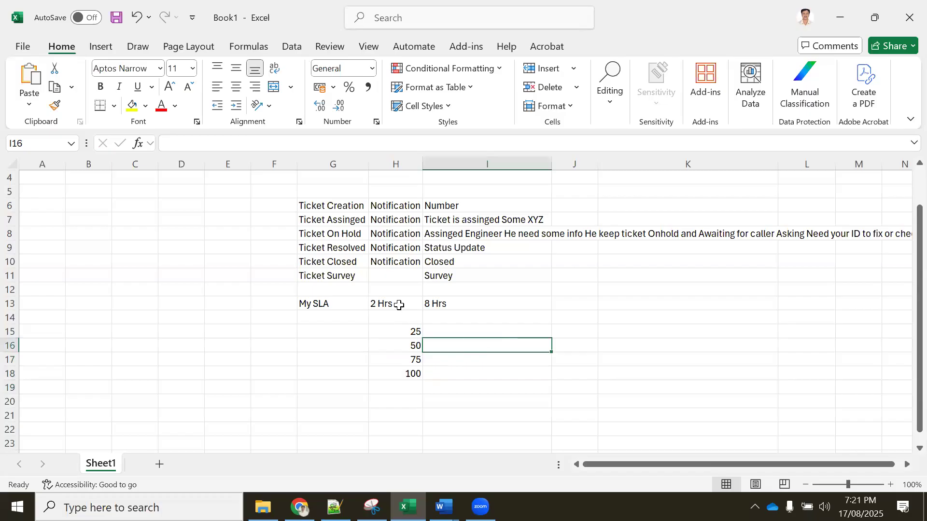
pyautogui.click(407, 332)
pyautogui.moveTo(407, 333); pyautogui.dragTo(395, 375)
pyautogui.rightClick(385, 350)
pyautogui.click(417, 36)
pyautogui.click(321, 331)
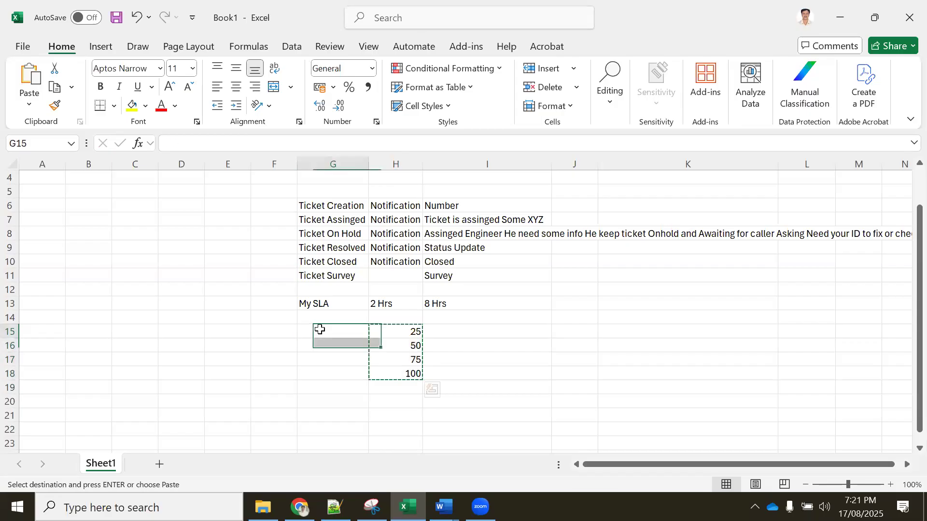
pyautogui.hotkey('ctrl', 'v')
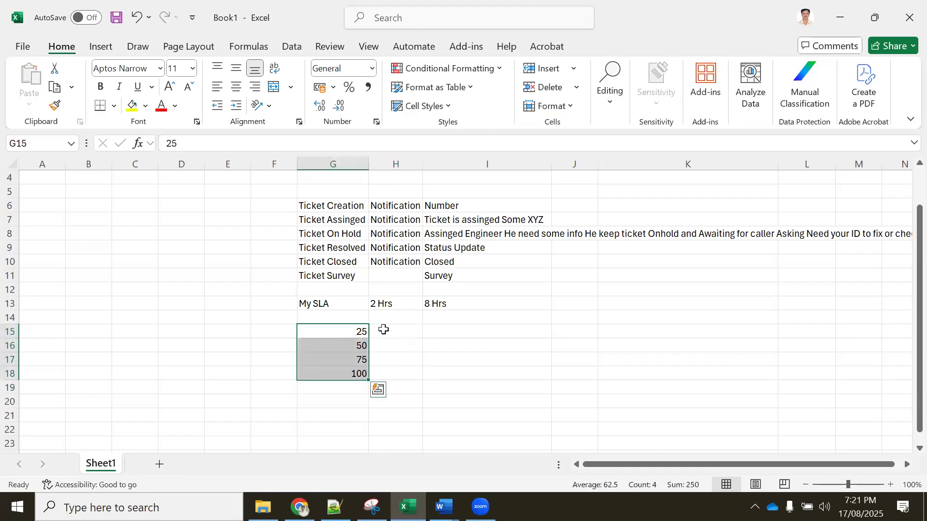
# Narrow column I slightly while checking the 2 Hrs SLA value and the empty cells beside the thresholds.
pyautogui.click(383, 329)
pyautogui.click(379, 304)
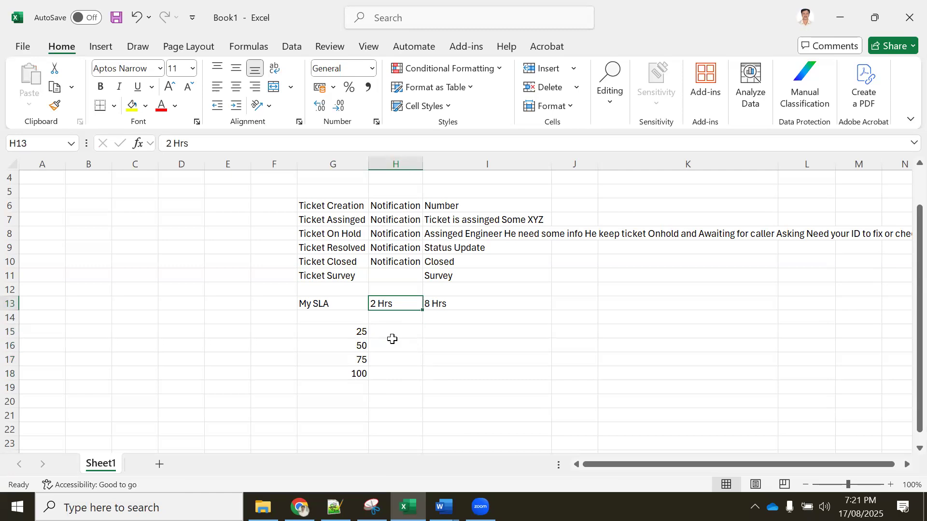
pyautogui.click(391, 330)
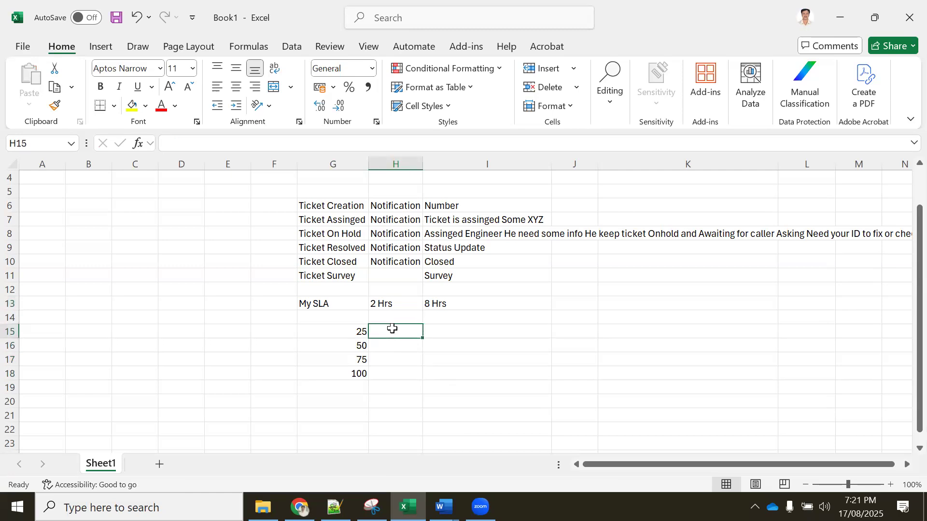
pyautogui.click(455, 332)
pyautogui.moveTo(392, 334); pyautogui.dragTo(449, 329)
pyautogui.moveTo(555, 158); pyautogui.dragTo(538, 158)
pyautogui.click(430, 387)
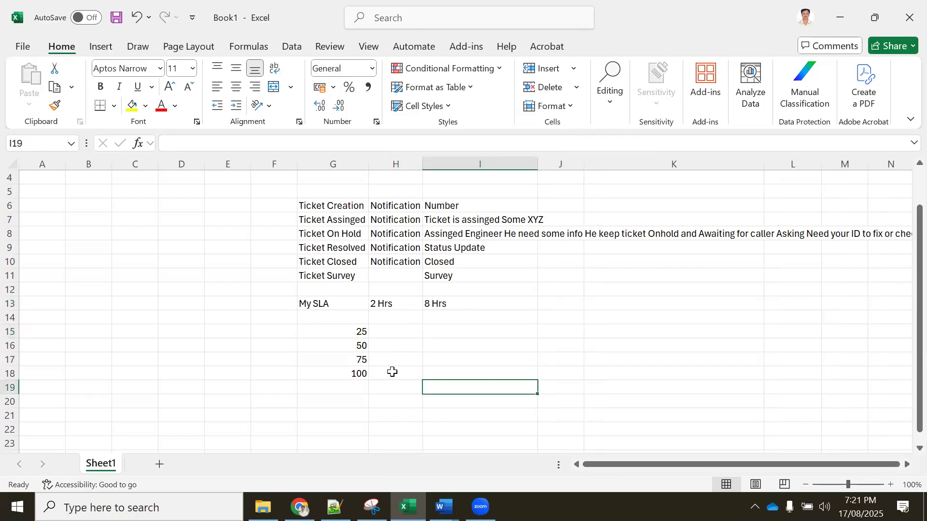
# Enter the response SLA times 30, 1, 1:30 and 2 in H15:H18 beside the 25–100 thresholds.
pyautogui.click(356, 332)
pyautogui.click(393, 331)
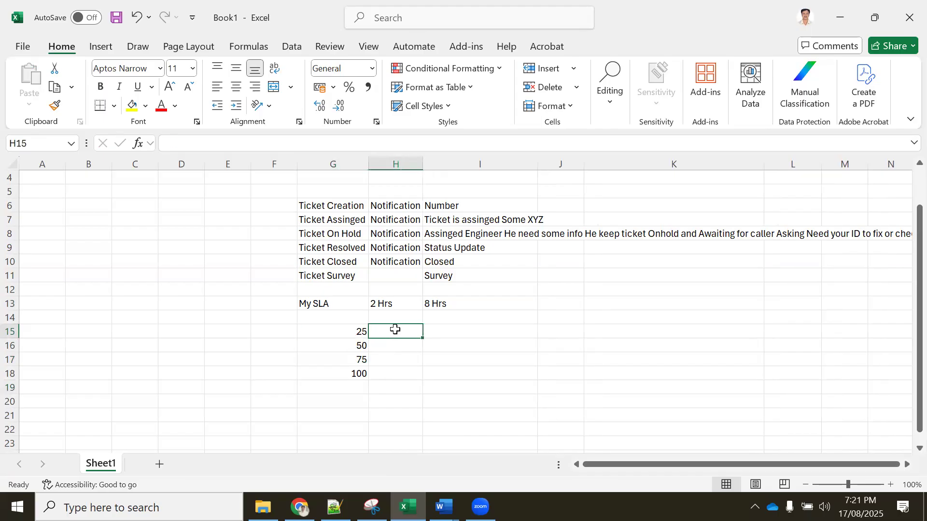
pyautogui.write('30')
pyautogui.click(462, 341)
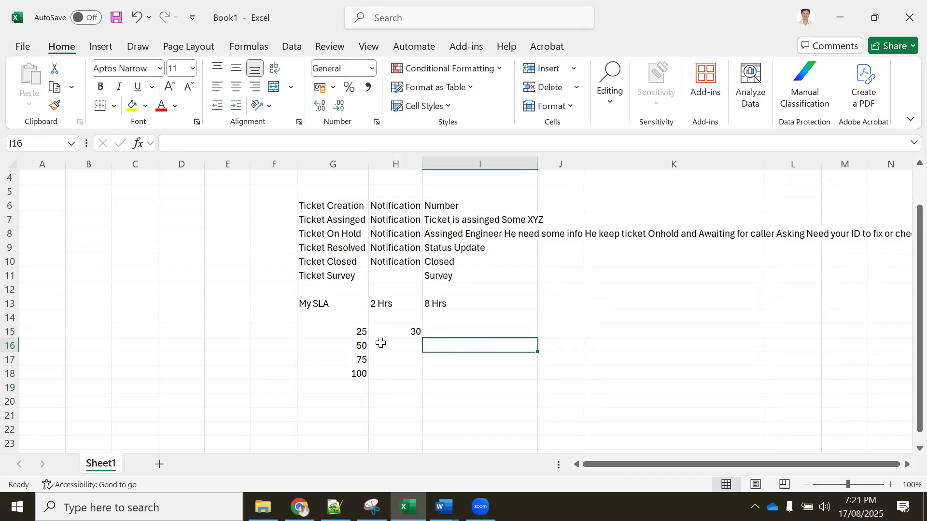
pyautogui.click(385, 347)
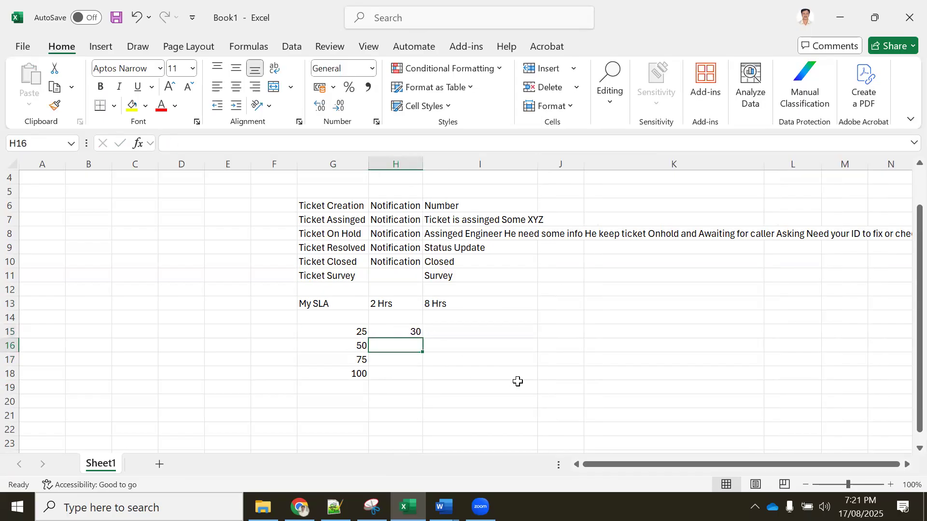
pyautogui.write('1')
pyautogui.click(388, 362)
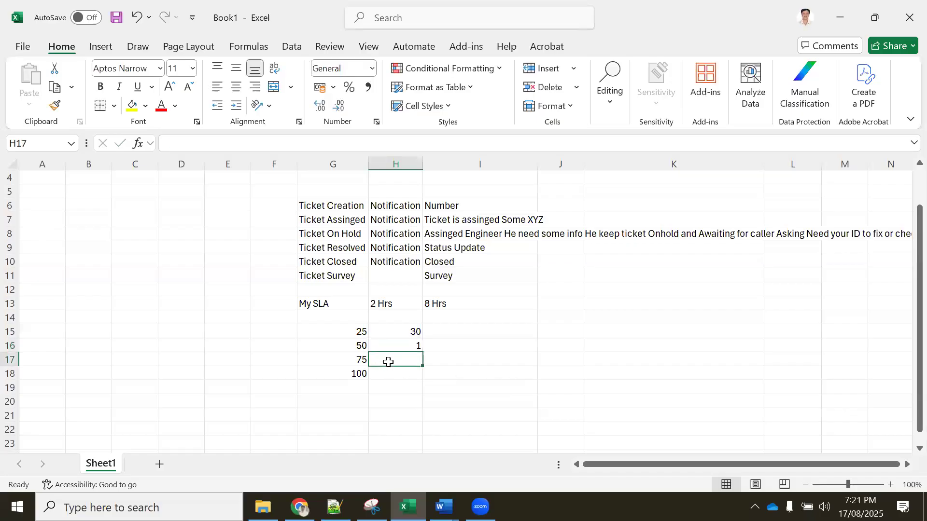
pyautogui.write('1')
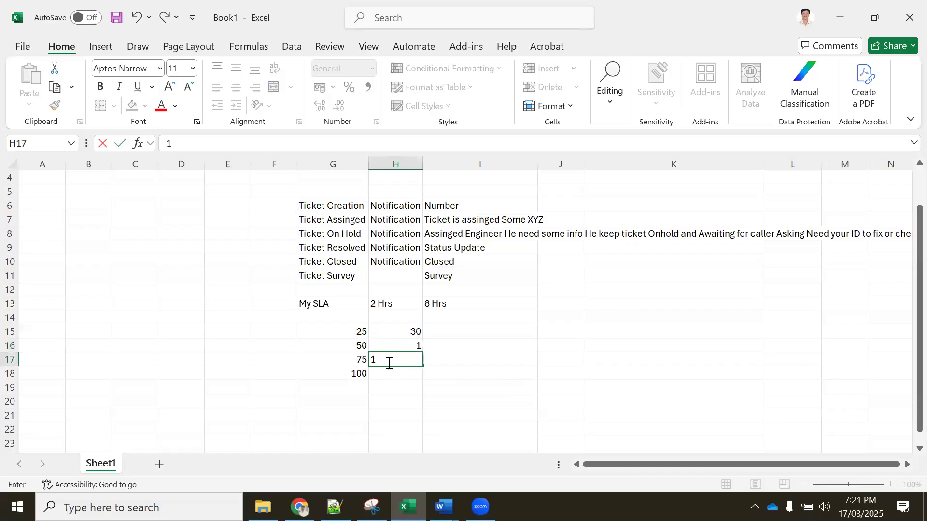
pyautogui.write(':30')
pyautogui.click(385, 374)
pyautogui.write('2')
pyautogui.click(446, 365)
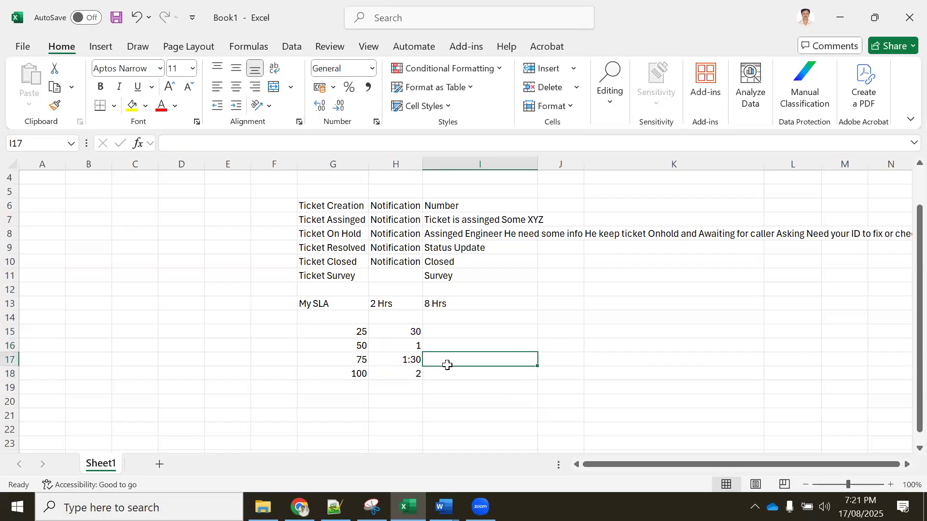
# Review the response SLA times in H15:H18 against the thresholds in column G.
pyautogui.moveTo(405, 332); pyautogui.dragTo(410, 370)
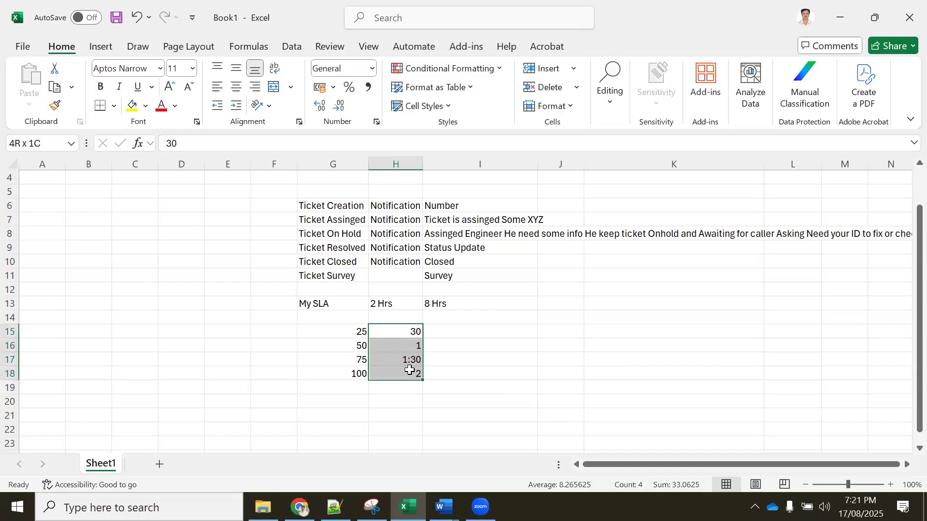
pyautogui.click(445, 333)
pyautogui.moveTo(393, 332); pyautogui.dragTo(370, 364)
pyautogui.click(296, 332)
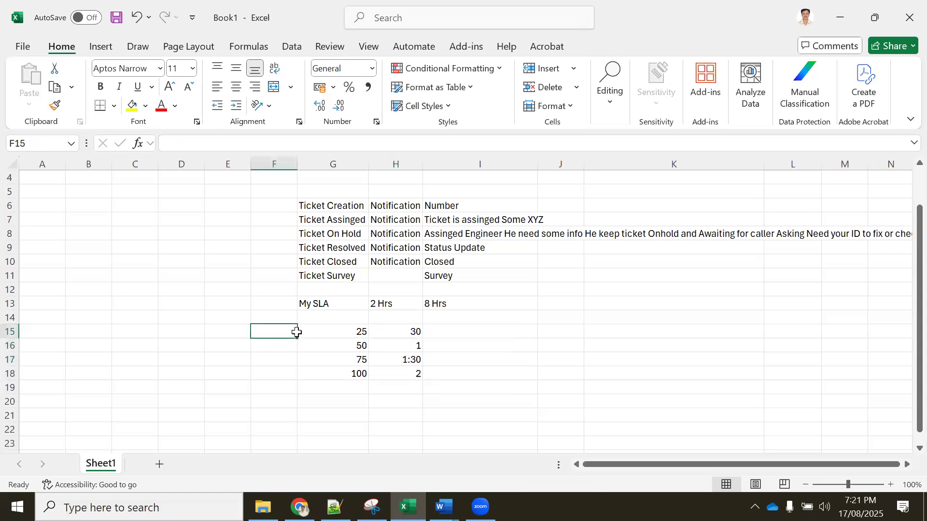
pyautogui.moveTo(394, 332); pyautogui.dragTo(398, 369)
pyautogui.click(393, 332)
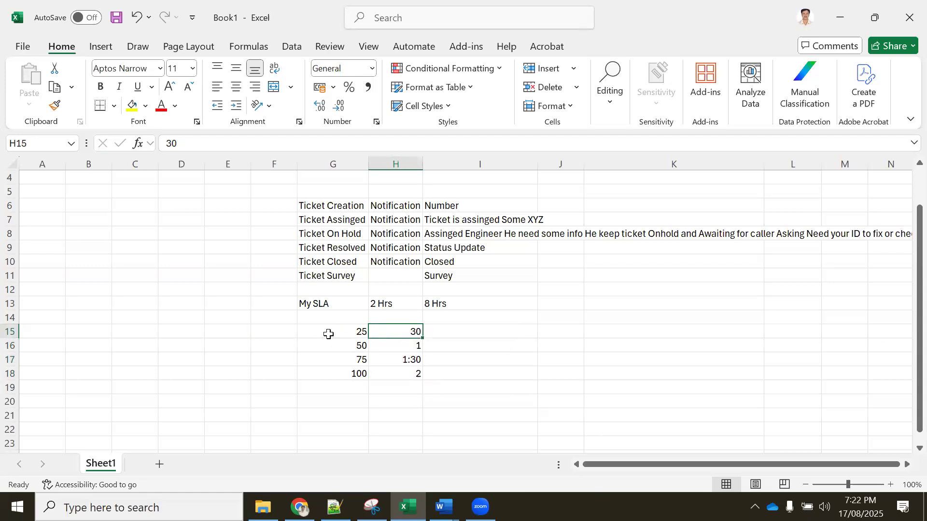
pyautogui.click(436, 332)
pyautogui.click(395, 333)
# Enter the example start time 11:00 in E15 and the 25 threshold's clock time 11:30 in F15.
pyautogui.click(228, 333)
pyautogui.doubleClick(228, 333)
pyautogui.write('11:00')
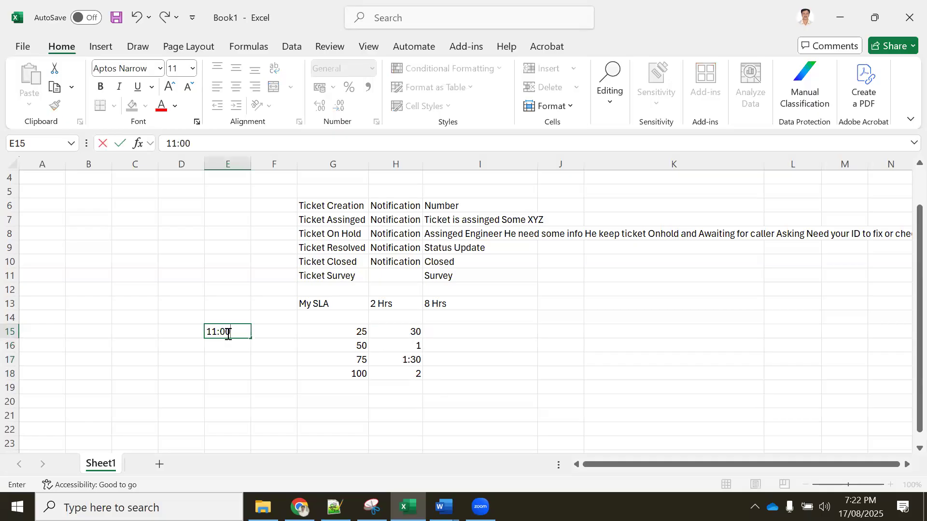
pyautogui.click(268, 333)
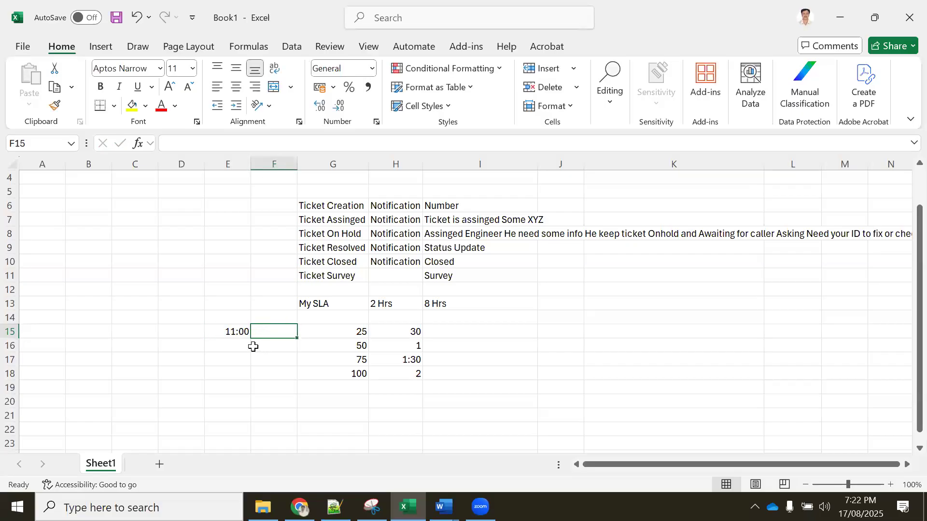
pyautogui.write('1')
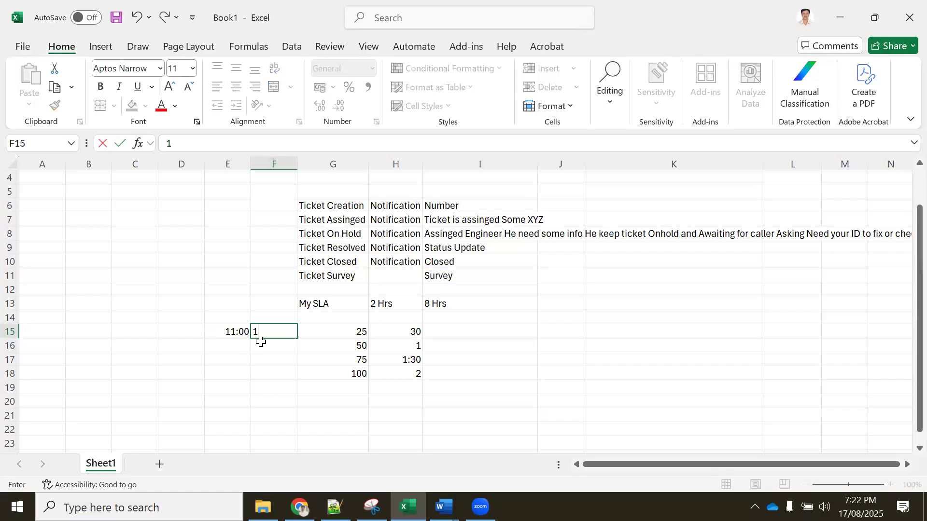
pyautogui.write('1:30')
pyautogui.press('Return')
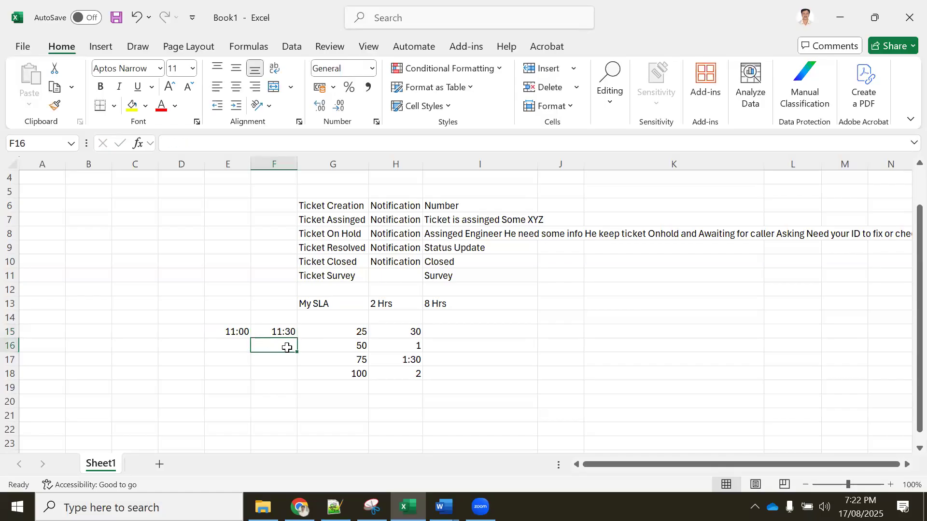
# Fill in the clock times 12, 12:30 and 1 in F16:F18 for the 50, 75 and 100 thresholds.
pyautogui.click(413, 333)
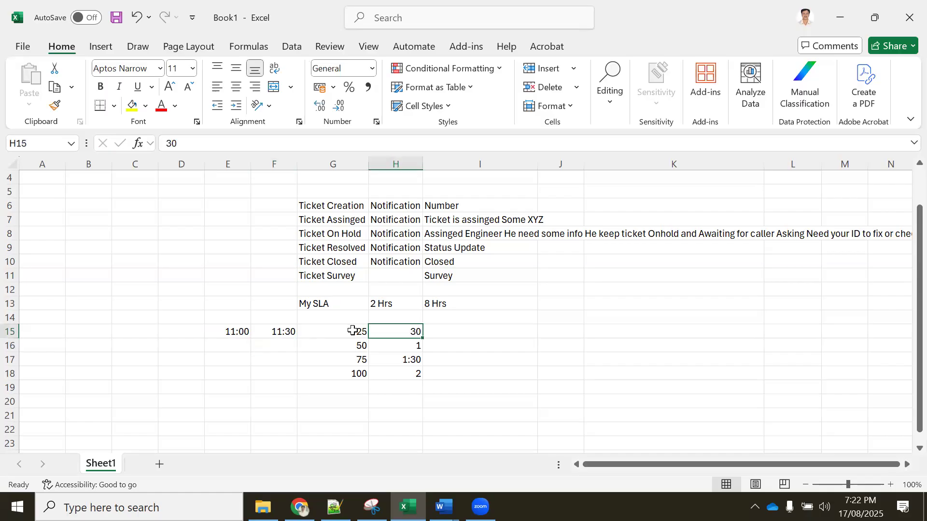
pyautogui.moveTo(352, 328); pyautogui.dragTo(401, 331)
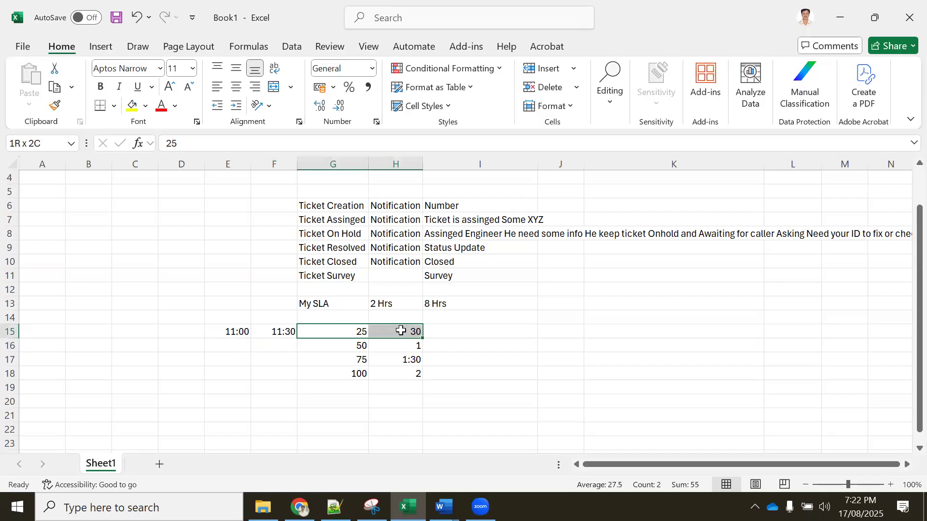
pyautogui.click(400, 332)
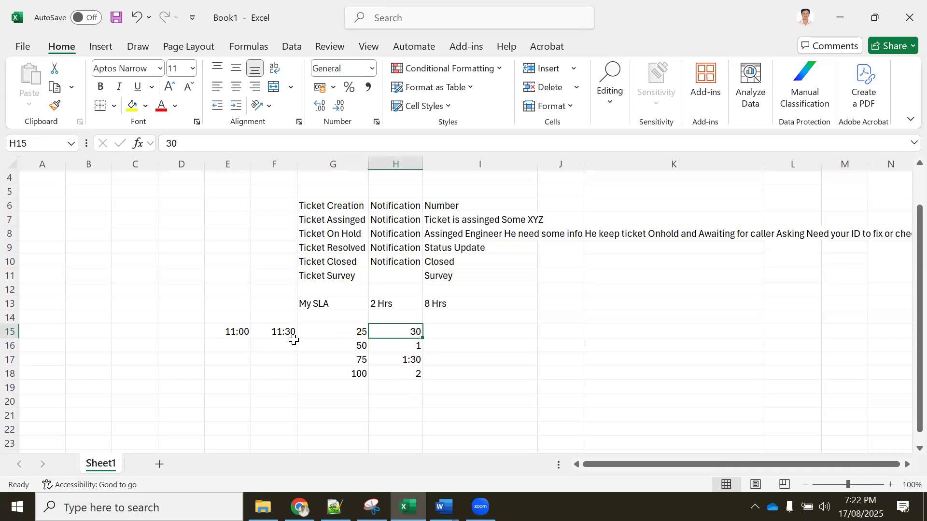
pyautogui.click(284, 346)
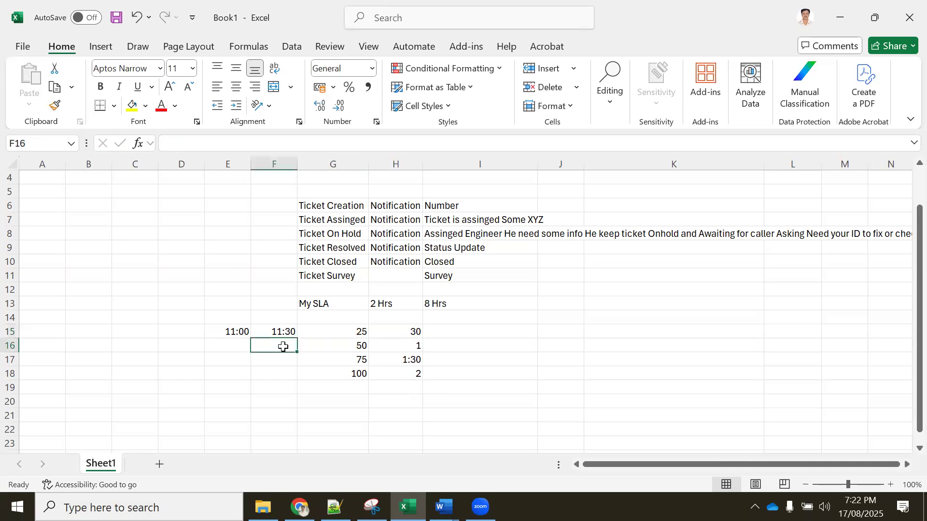
pyautogui.write('12')
pyautogui.click(276, 360)
pyautogui.write('12:30')
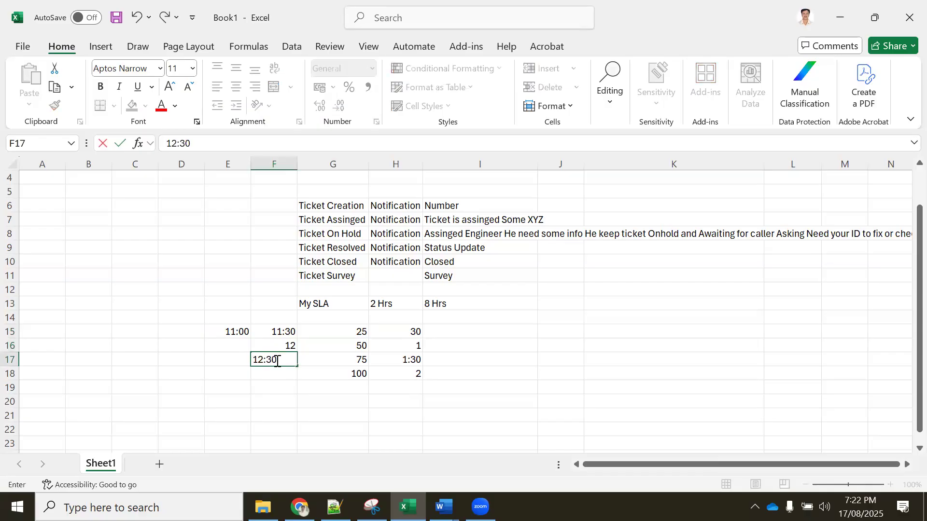
pyautogui.click(266, 377)
pyautogui.write('1')
pyautogui.click(364, 392)
pyautogui.click(267, 374)
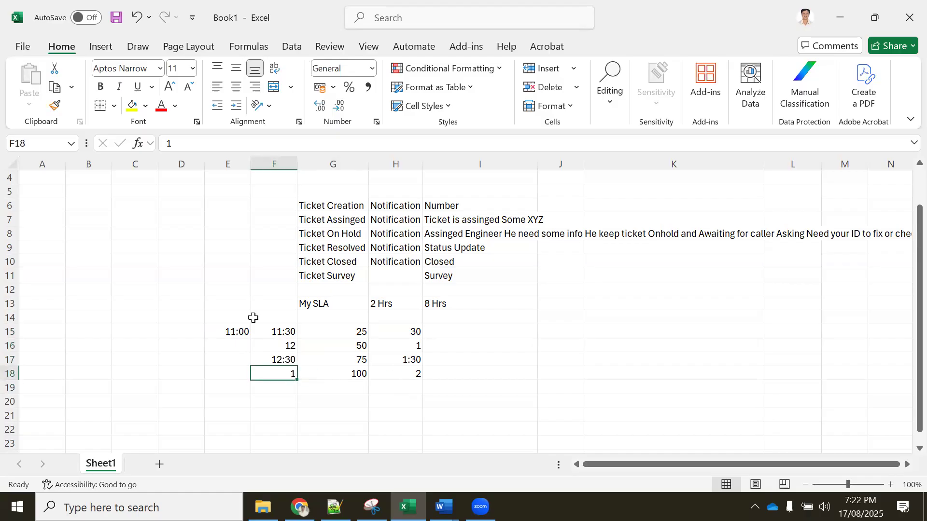
# Review the SLA timing block E15:H18 together with the ticket stages in G6:G11.
pyautogui.moveTo(217, 332); pyautogui.dragTo(401, 371)
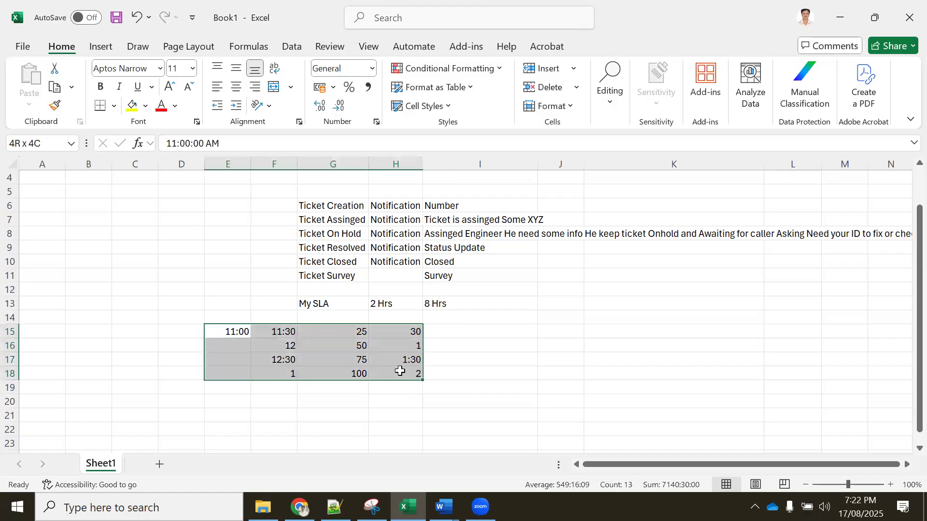
pyautogui.moveTo(400, 371); pyautogui.dragTo(413, 370)
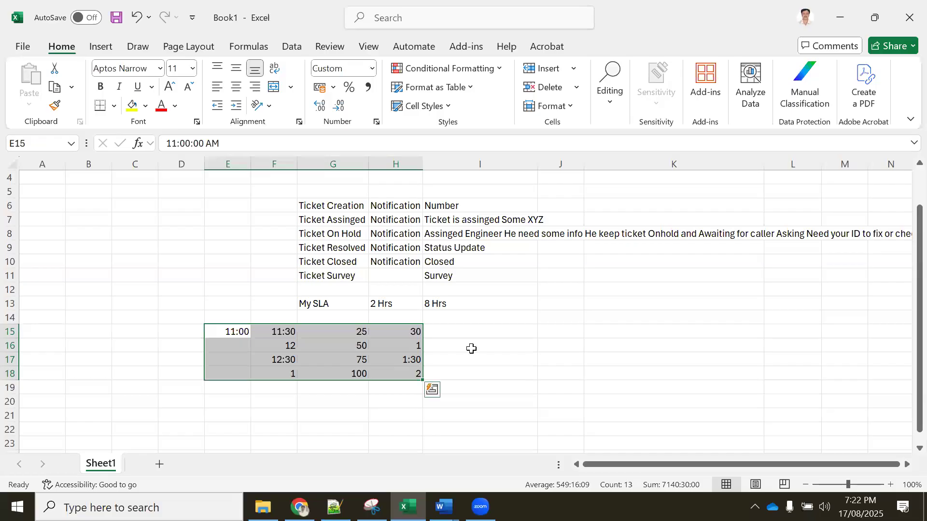
pyautogui.click(472, 349)
pyautogui.moveTo(233, 332); pyautogui.dragTo(406, 370)
pyautogui.moveTo(315, 207); pyautogui.dragTo(322, 272)
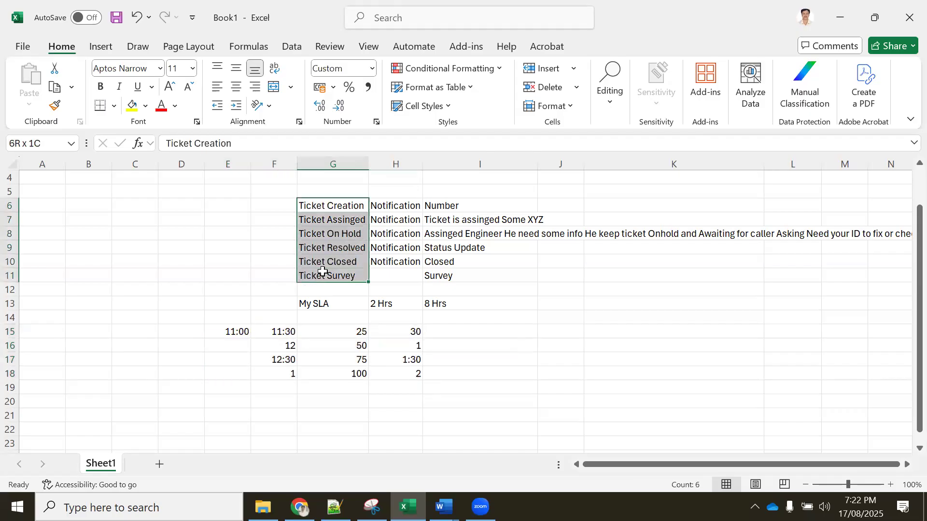
pyautogui.moveTo(234, 331); pyautogui.dragTo(397, 378)
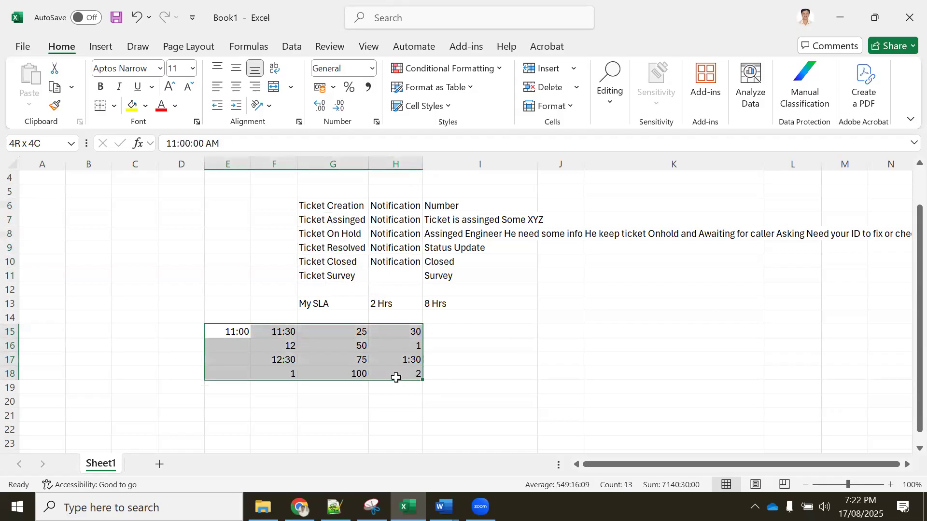
pyautogui.click(325, 336)
# Label the My SLA values with "ResPonse" in H12 and "Resolution" in I12.
pyautogui.click(388, 303)
pyautogui.click(387, 290)
pyautogui.write('Respons')
pyautogui.press('BackSpace')
pyautogui.press('BackSpace')
pyautogui.press('BackSpace')
pyautogui.press('BackSpace')
pyautogui.write('Ponse')
pyautogui.press('Tab')
pyautogui.write('Resolution')
pyautogui.press('Down')
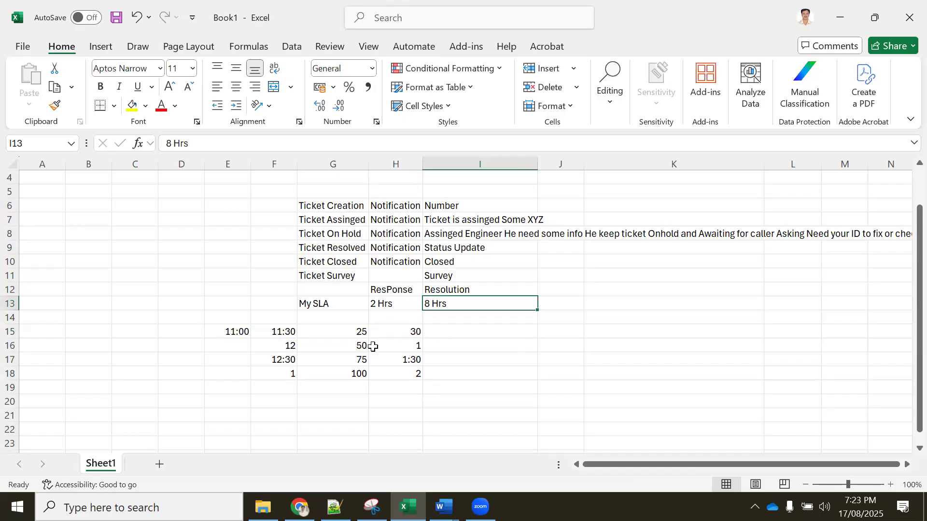
# Review the thresholds, the resolution cells I15:I18 and the ticket stages, and enter 14 in E9.
pyautogui.moveTo(355, 332); pyautogui.dragTo(349, 376)
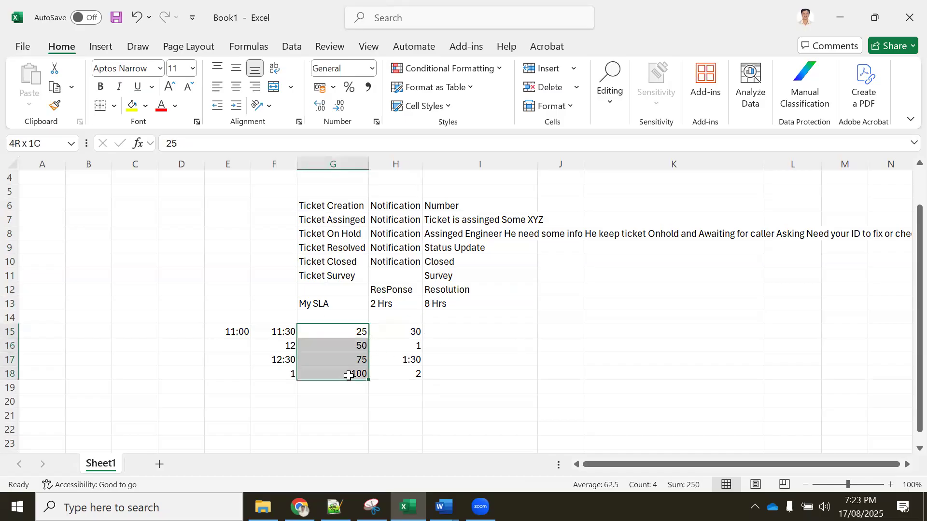
pyautogui.moveTo(441, 333); pyautogui.dragTo(443, 372)
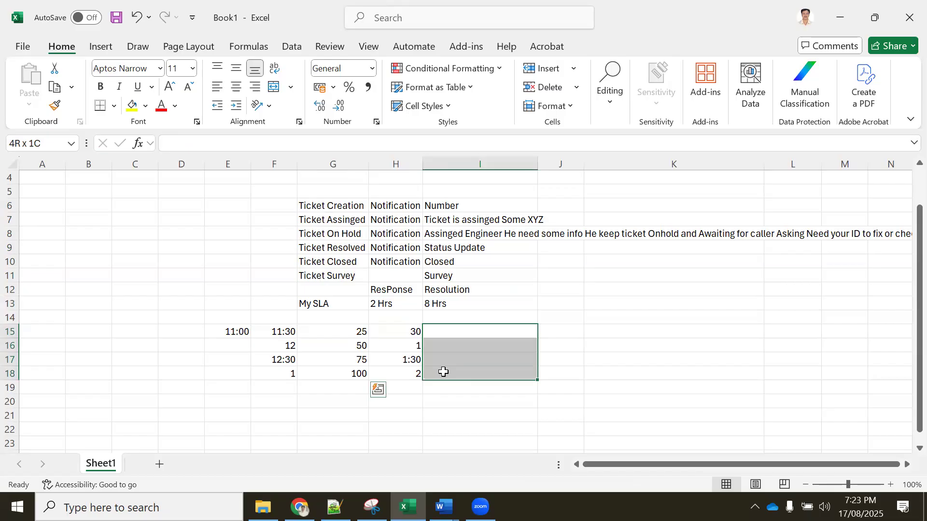
pyautogui.moveTo(339, 338); pyautogui.dragTo(344, 359)
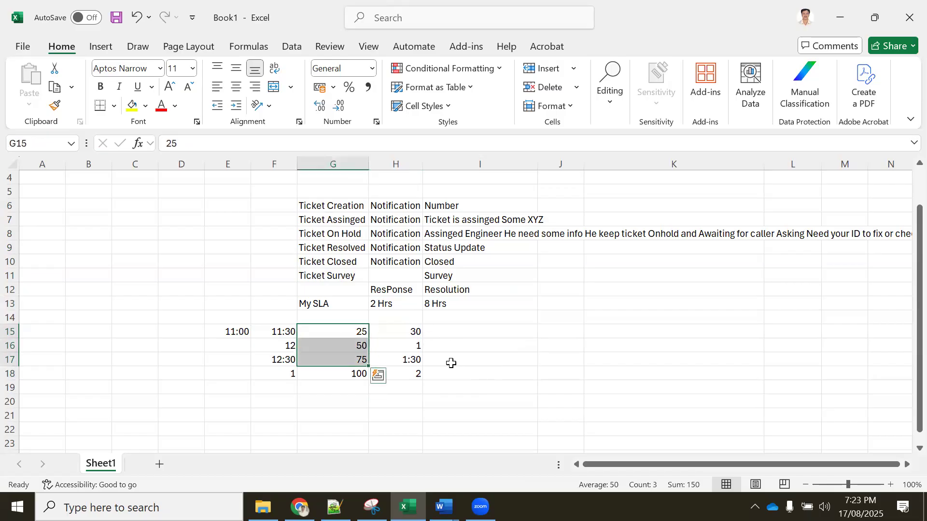
pyautogui.moveTo(449, 332); pyautogui.dragTo(451, 371)
pyautogui.moveTo(325, 209); pyautogui.dragTo(331, 274)
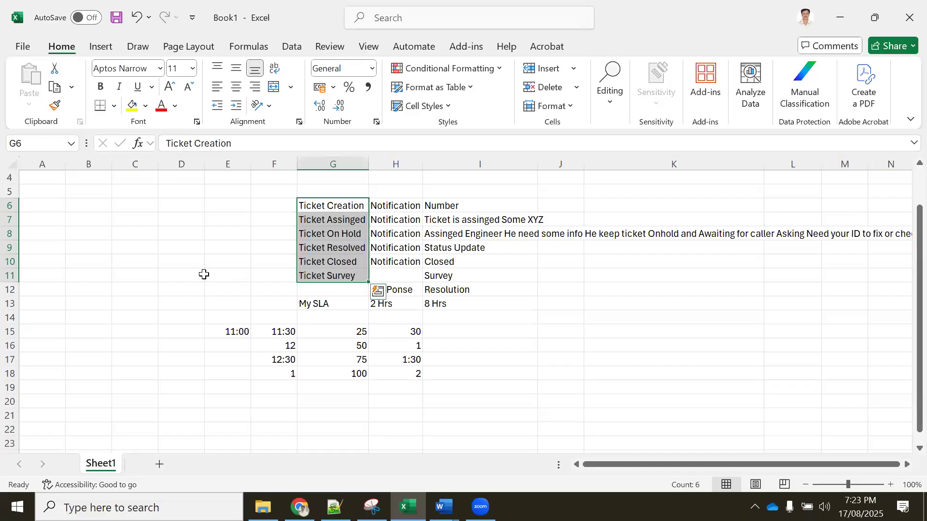
pyautogui.click(212, 252)
pyautogui.write('14')
pyautogui.click(229, 287)
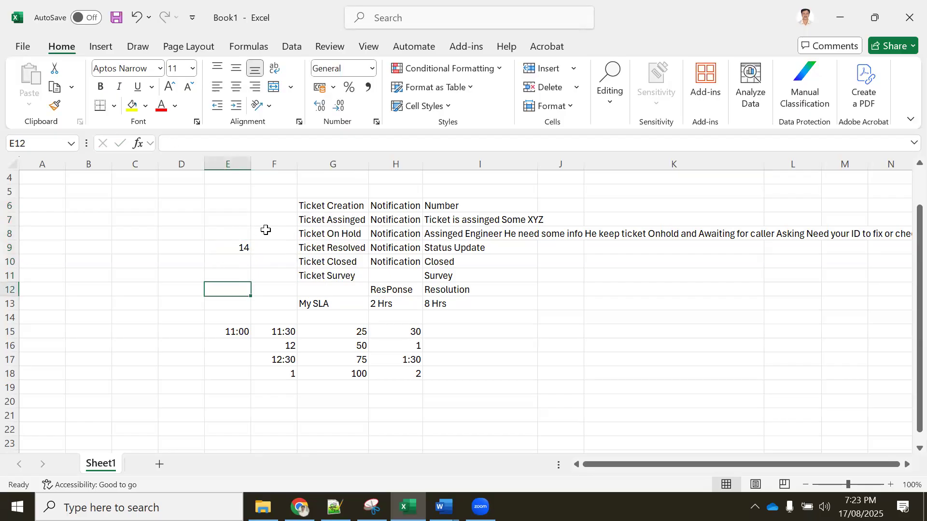
# Review the ticket stages and thresholds in G6:G18 and the SLA timing block E15:H18.
pyautogui.moveTo(343, 207); pyautogui.dragTo(347, 377)
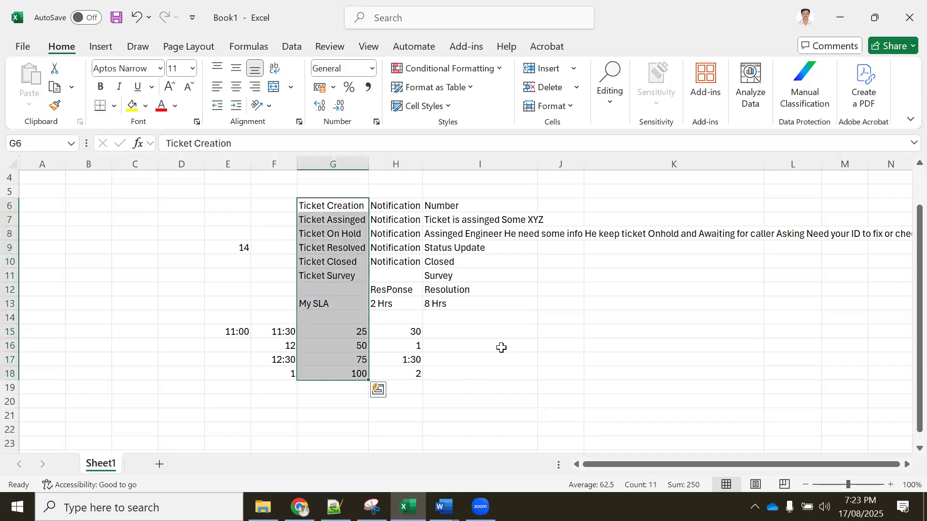
pyautogui.click(500, 345)
pyautogui.click(205, 334)
pyautogui.click(180, 331)
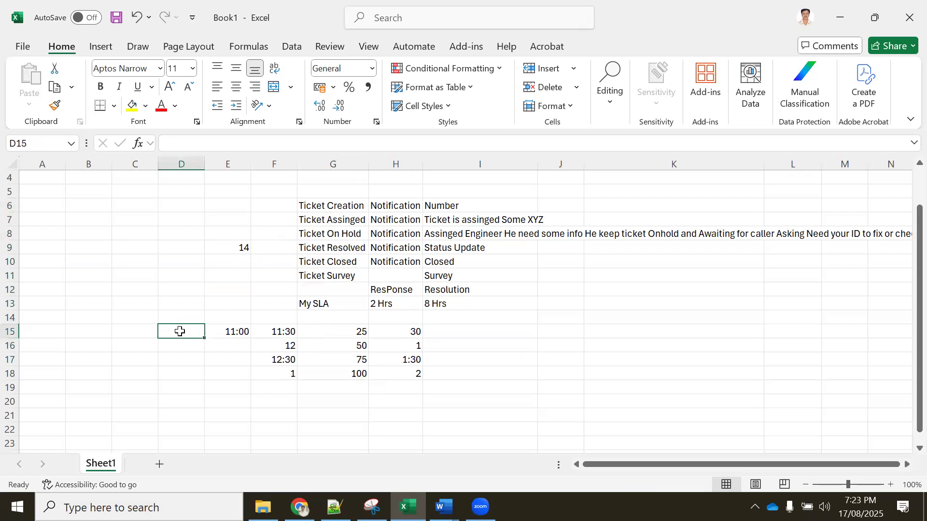
pyautogui.scroll(-1, 199, 256)
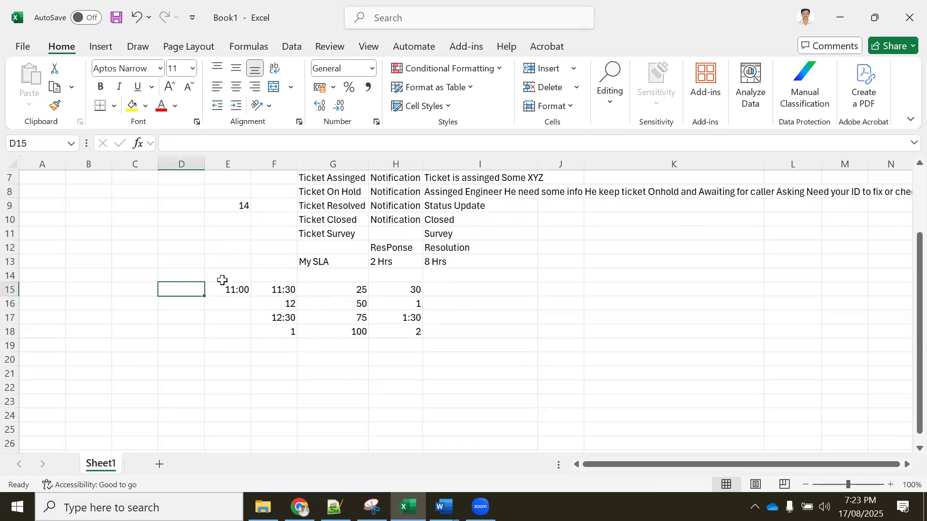
pyautogui.moveTo(234, 289); pyautogui.dragTo(394, 328)
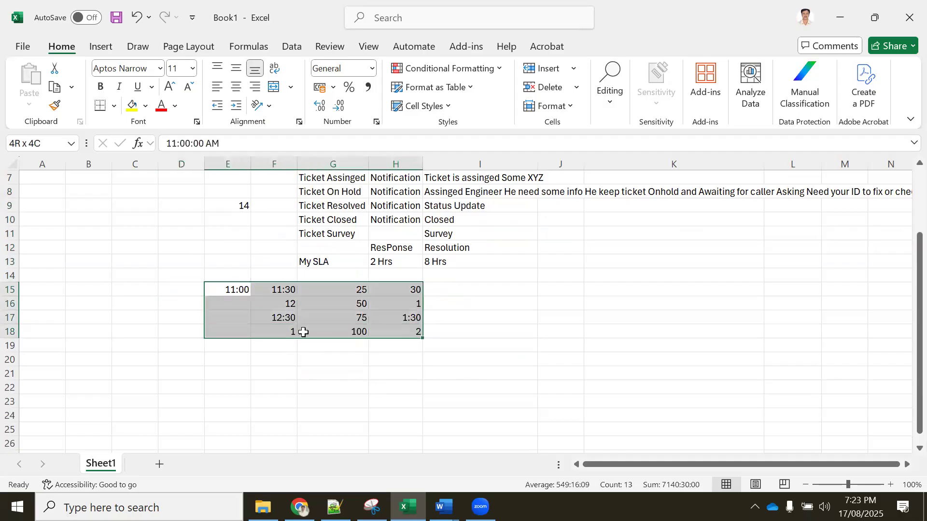
pyautogui.click(337, 371)
pyautogui.moveTo(234, 290); pyautogui.dragTo(378, 334)
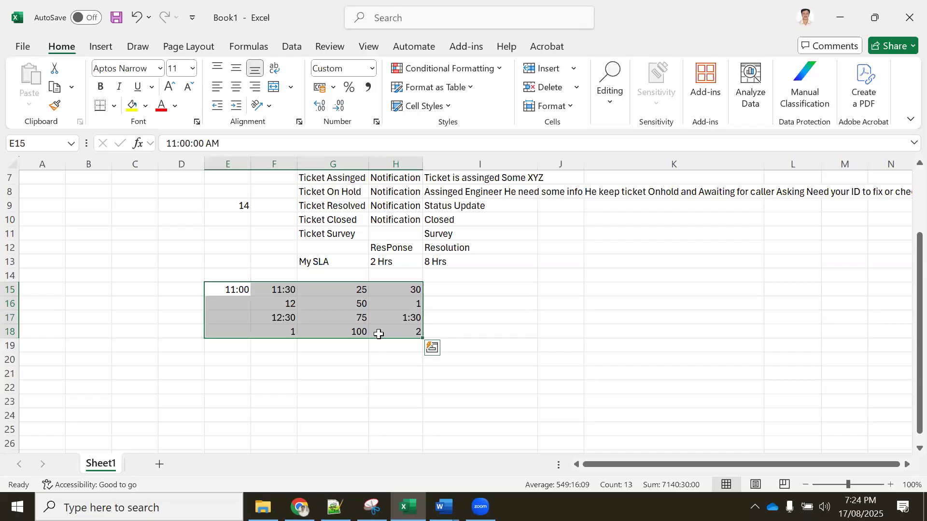
pyautogui.click(555, 218)
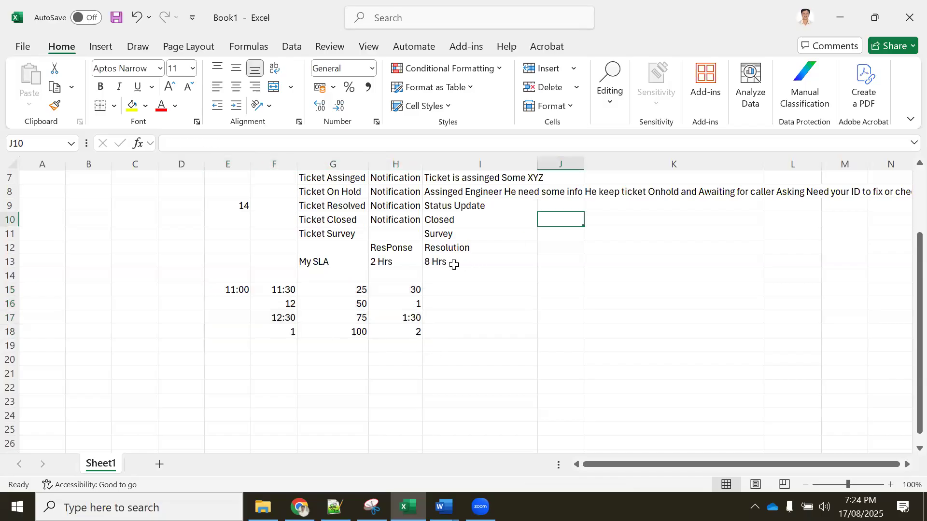
# Enter 4 in G19 below the thresholds and 4 in I19 below the resolution cells.
pyautogui.scroll(2, 323, 256)
pyautogui.click(321, 247)
pyautogui.moveTo(319, 290); pyautogui.dragTo(347, 370)
pyautogui.scroll(-1, 347, 346)
pyautogui.moveTo(430, 331); pyautogui.dragTo(442, 376)
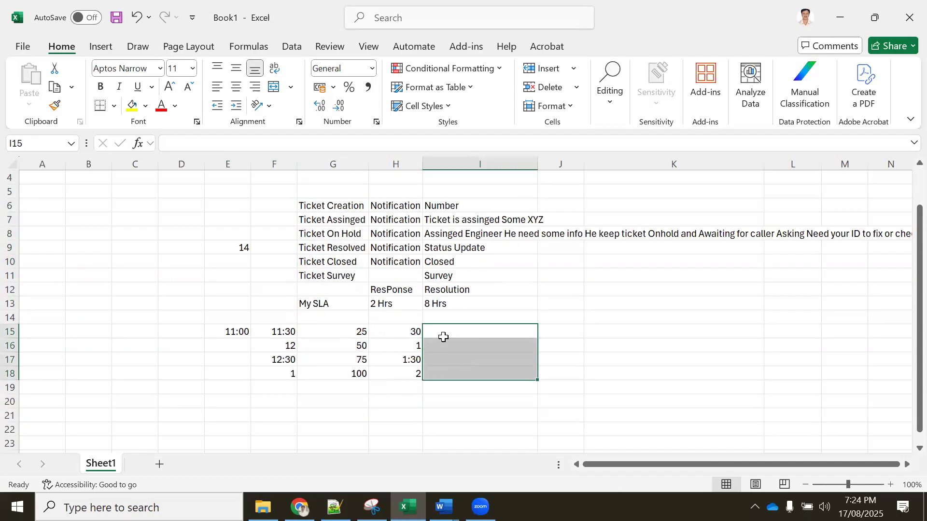
pyautogui.doubleClick(346, 385)
pyautogui.write('4')
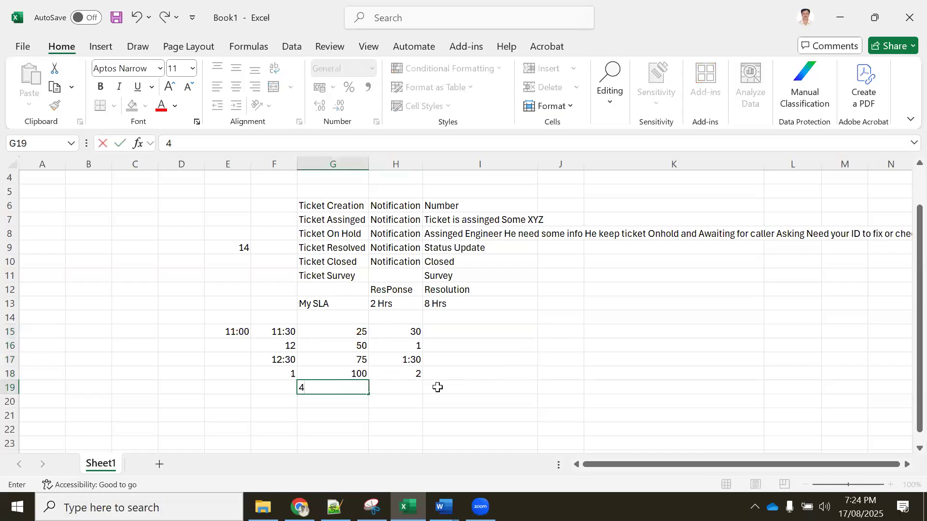
pyautogui.click(437, 388)
pyautogui.write('4')
# Add the priority labels P1 in E13, beside the My SLA row, and P2 in E20.
pyautogui.moveTo(316, 208); pyautogui.dragTo(337, 274)
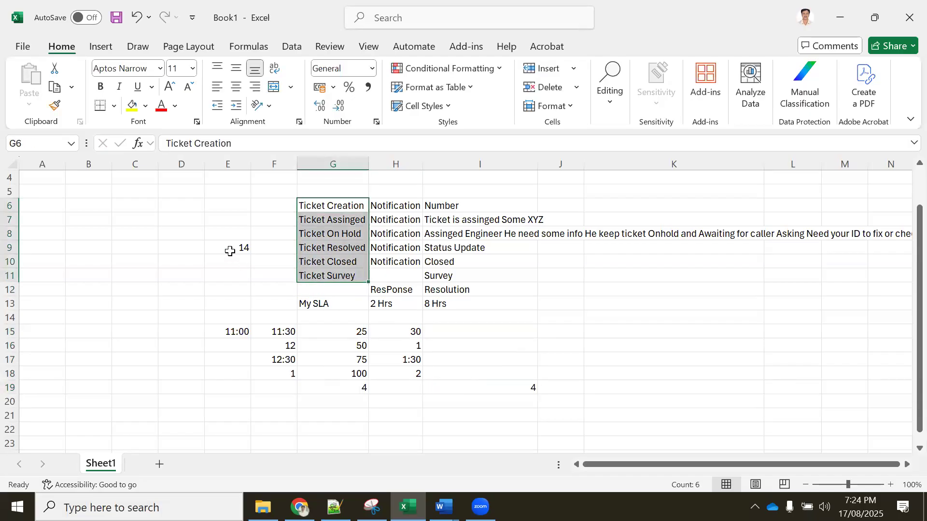
pyautogui.click(228, 251)
pyautogui.moveTo(316, 206); pyautogui.dragTo(329, 272)
pyautogui.click(237, 298)
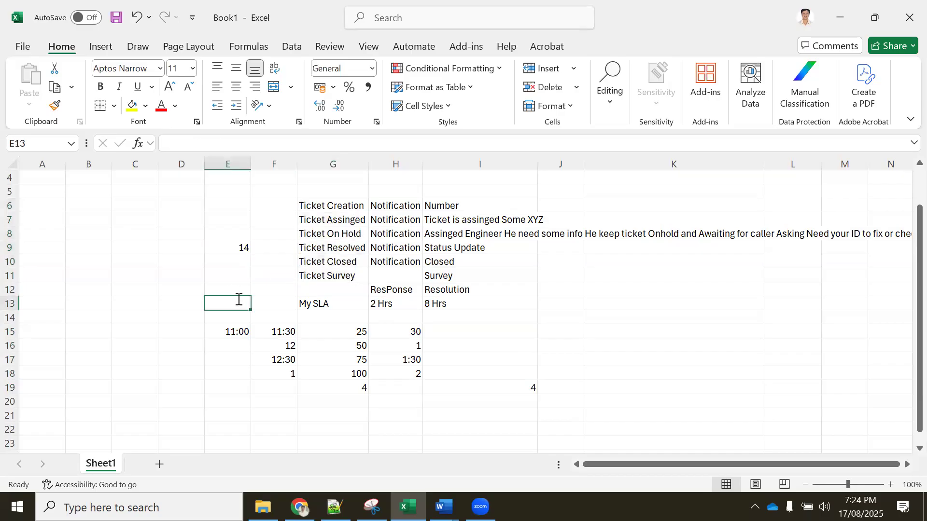
pyautogui.write('P1')
pyautogui.press('Return')
pyautogui.press('Return')
pyautogui.press('Return')
pyautogui.press('Return')
pyautogui.press('Return')
pyautogui.press('Return')
pyautogui.press('Return')
pyautogui.write('P2')
# Add the priority labels P3 in E23 and P4 in E26.
pyautogui.press('Return')
pyautogui.press('Return')
pyautogui.press('Return')
pyautogui.write('P3')
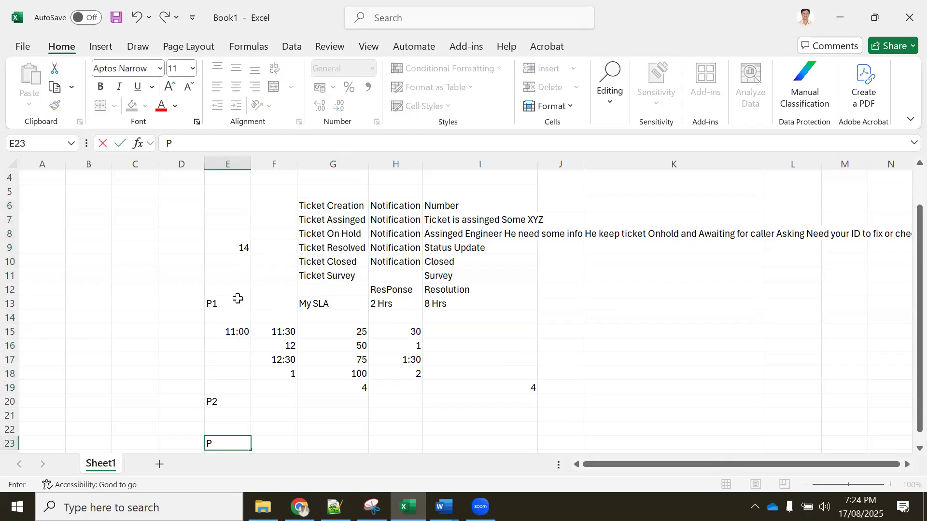
pyautogui.press('Return')
pyautogui.press('Return')
pyautogui.press('Return')
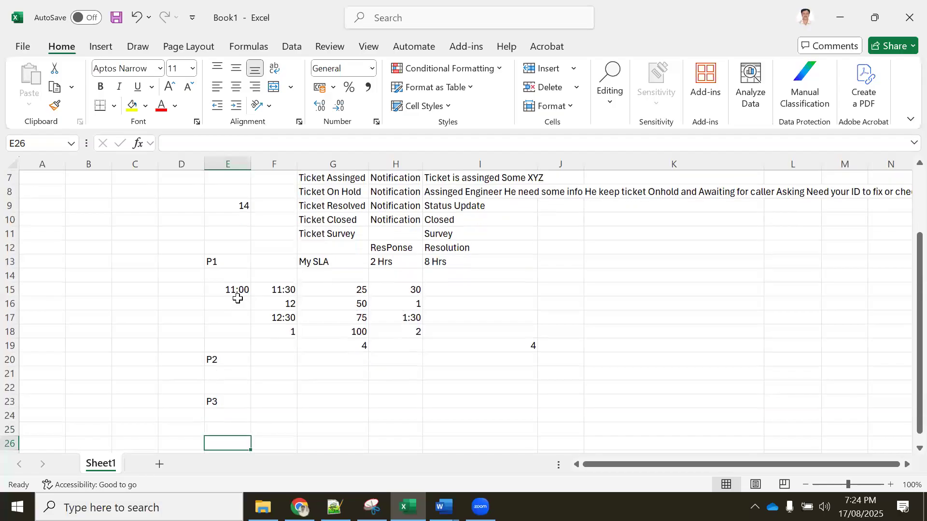
pyautogui.write('P')
pyautogui.press('Return')
pyautogui.press('Return')
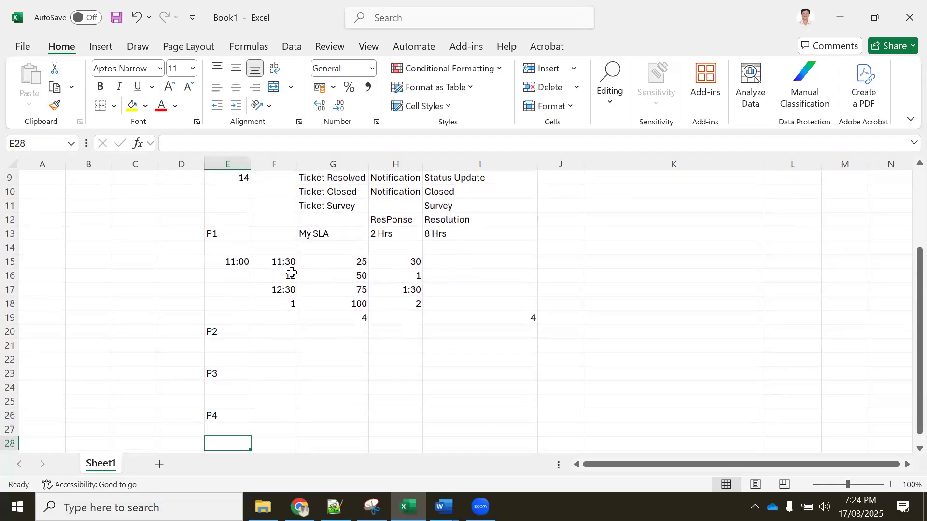
# Review the timing rows E15:H19, highlight "certain conditions" in the Word notes' Notification definition, and return to the Excel sheet.
pyautogui.click(309, 345)
pyautogui.moveTo(236, 263); pyautogui.dragTo(418, 312)
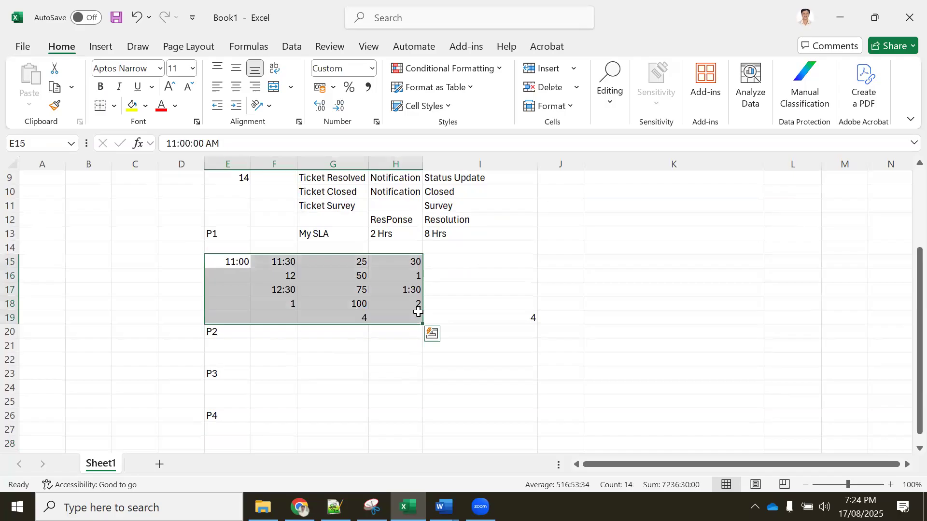
pyautogui.click(431, 265)
pyautogui.moveTo(244, 261); pyautogui.dragTo(401, 267)
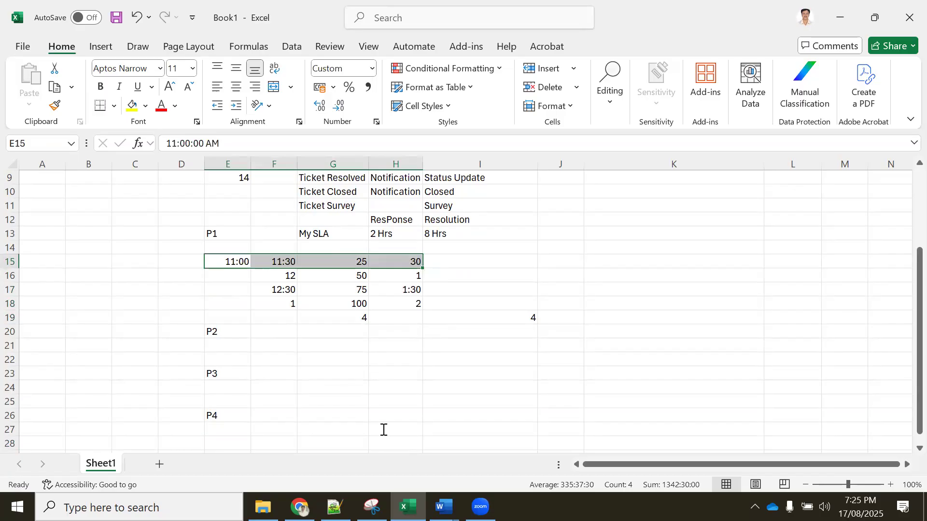
pyautogui.hotkey('alt', 'Tab')
pyautogui.moveTo(541, 292); pyautogui.dragTo(605, 288)
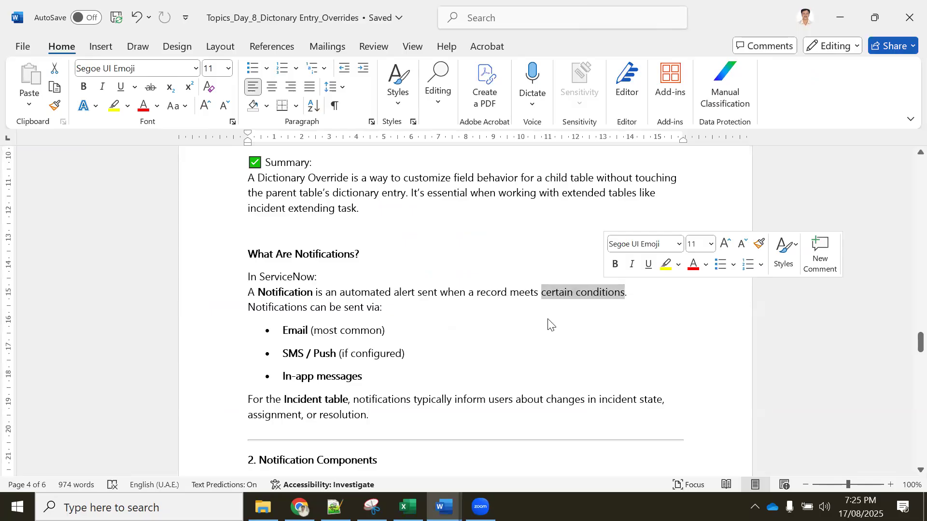
pyautogui.hotkey('alt', 'Tab')
pyautogui.click(356, 369)
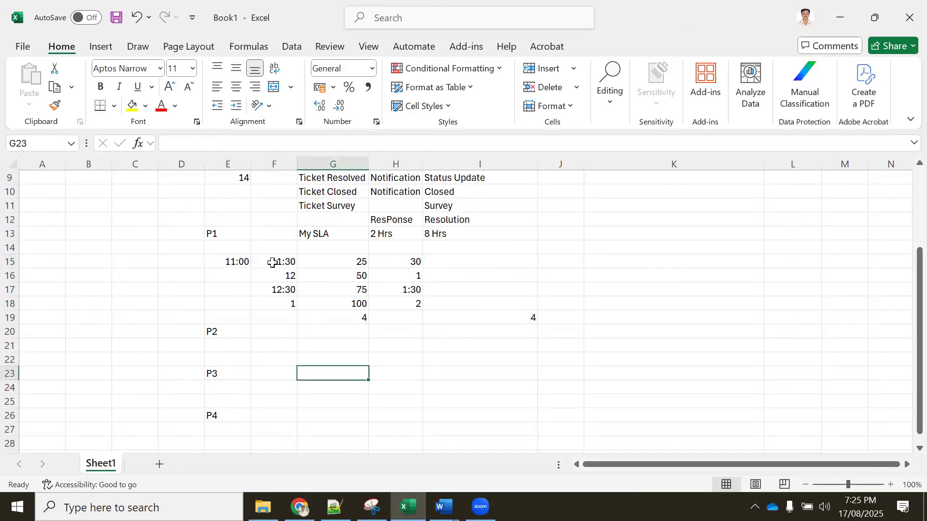
# Enter the names of the two notification recipients, joined by "&", in I15 beside the 25 threshold.
pyautogui.scroll(2, 315, 230)
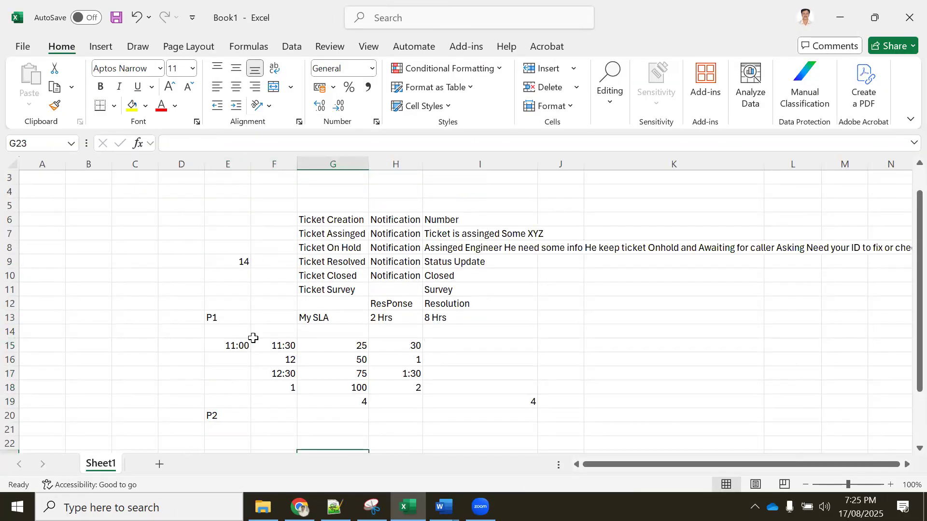
pyautogui.click(415, 346)
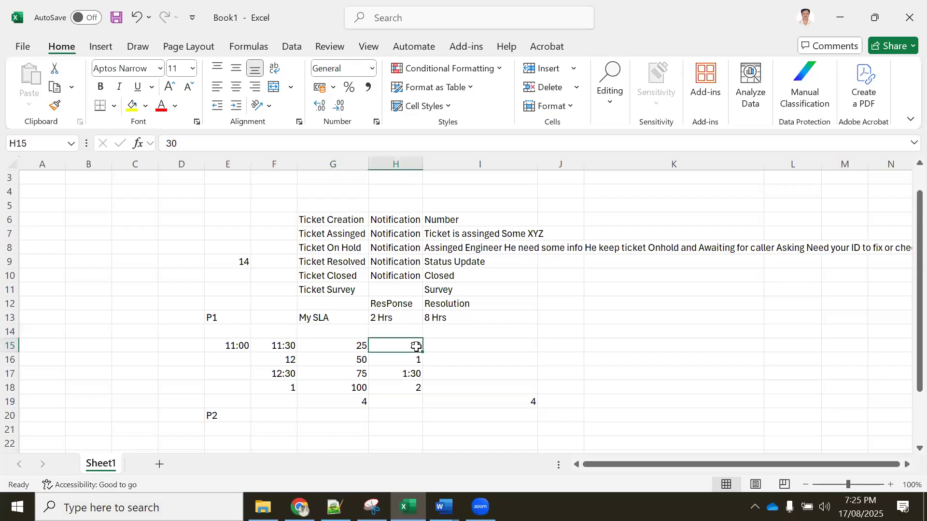
pyautogui.click(345, 345)
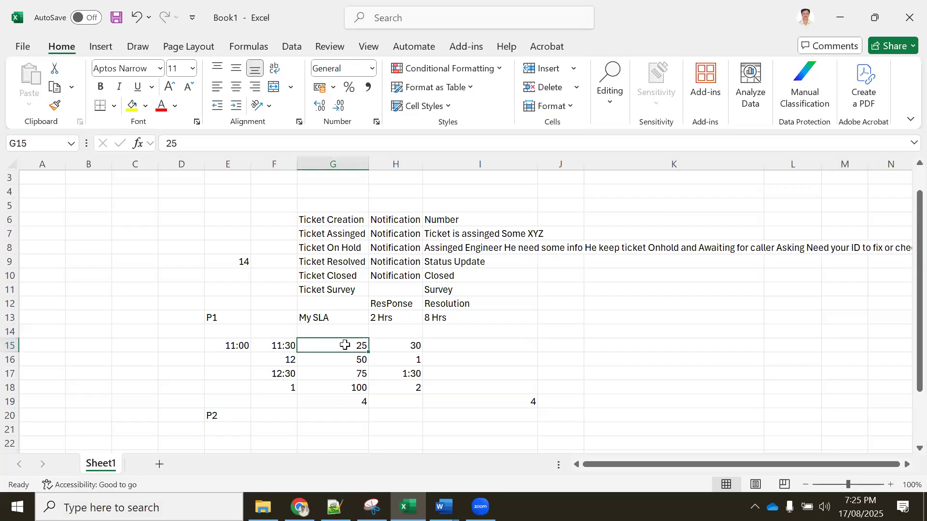
pyautogui.click(214, 317)
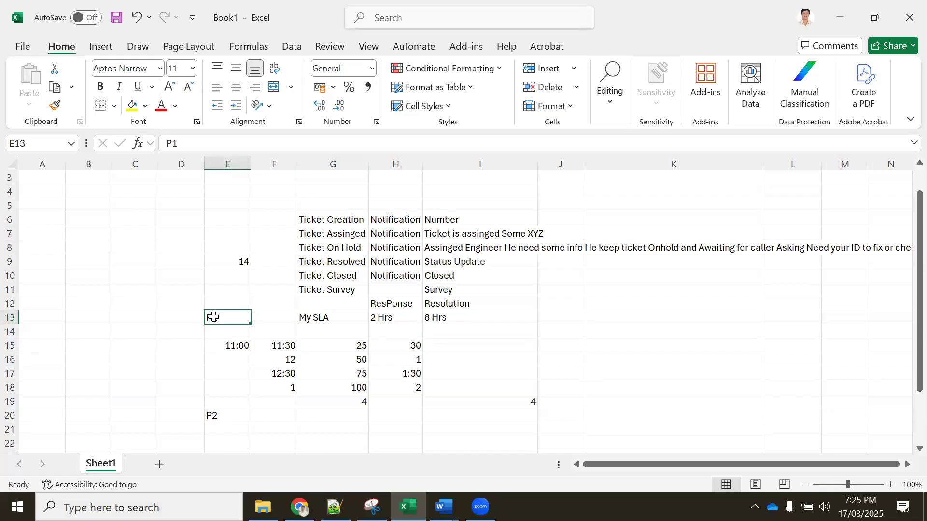
pyautogui.click(464, 346)
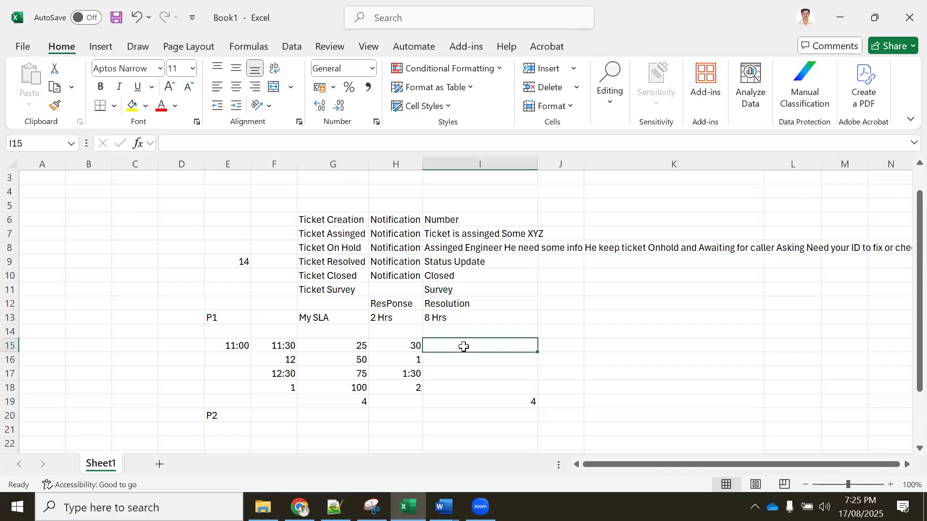
pyautogui.write('Gangadha')
pyautogui.press('BackSpace')
pyautogui.press('BackSpace')
pyautogui.write('hara')
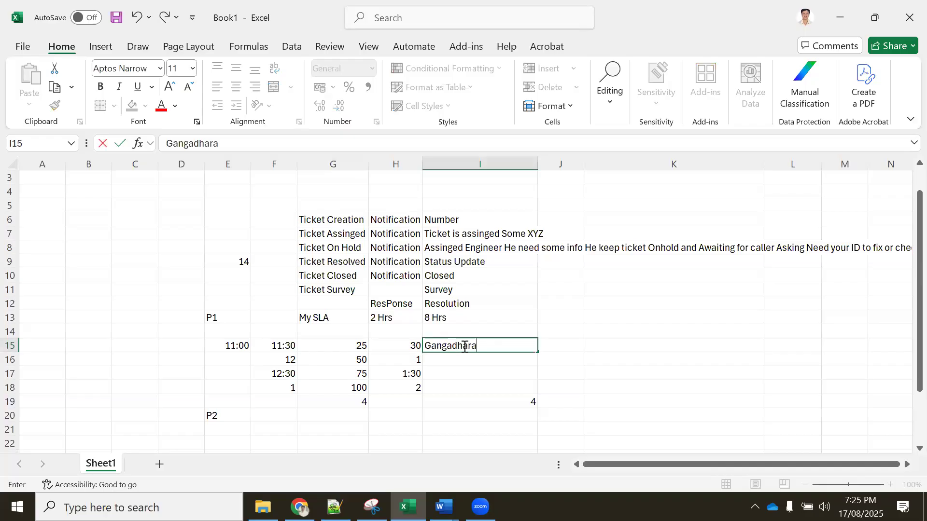
pyautogui.write(' & Jili')
pyautogui.write('ni')
pyautogui.press('Return')
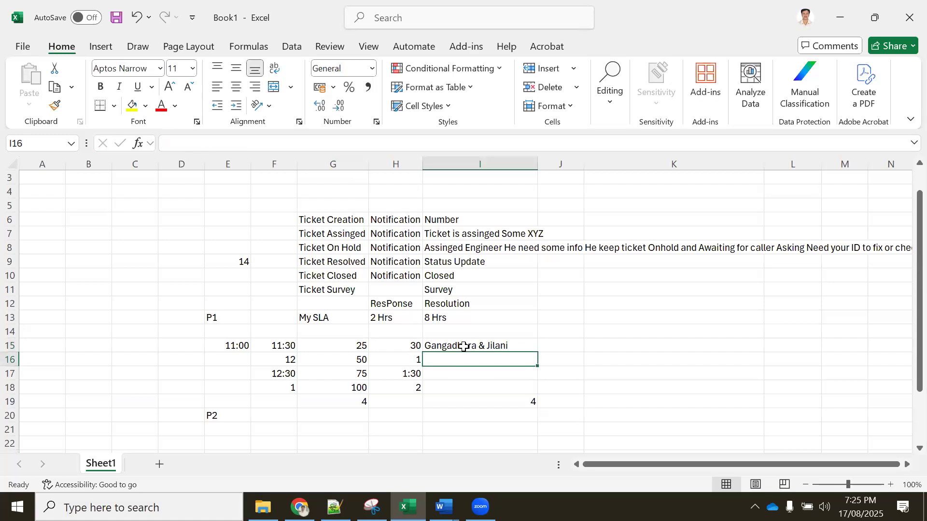
# Enter the managers of both named recipients in I16 as the notification recipients for the 50 threshold.
pyautogui.write('Gangadhar')
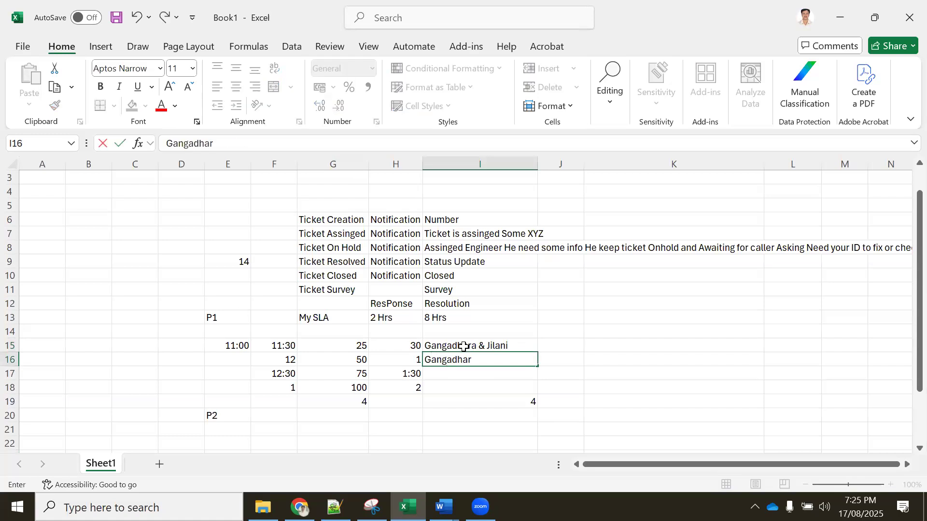
pyautogui.write('a Manager and')
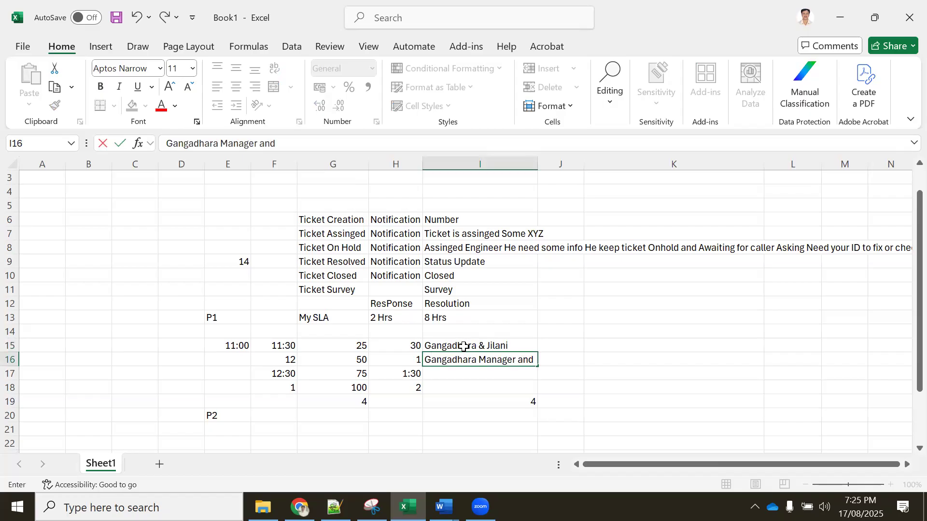
pyautogui.write(' Jilimanager')
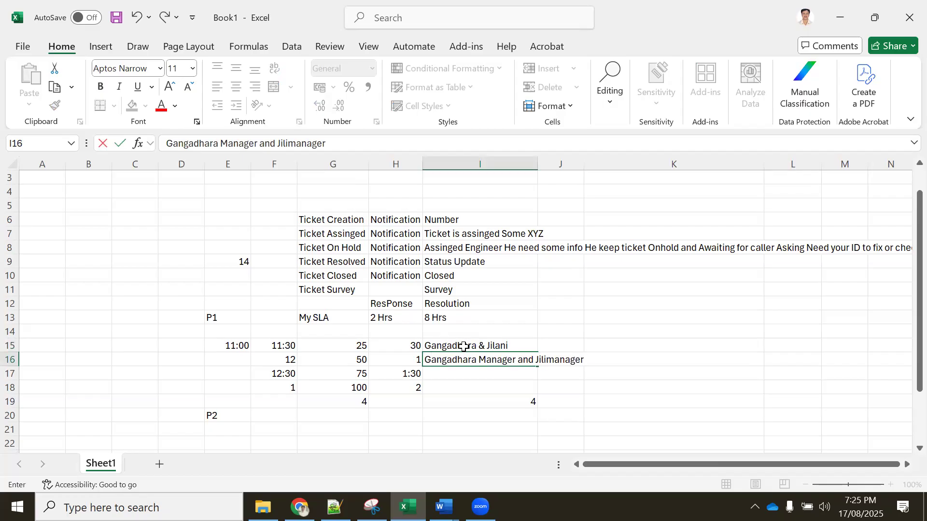
pyautogui.press('Return')
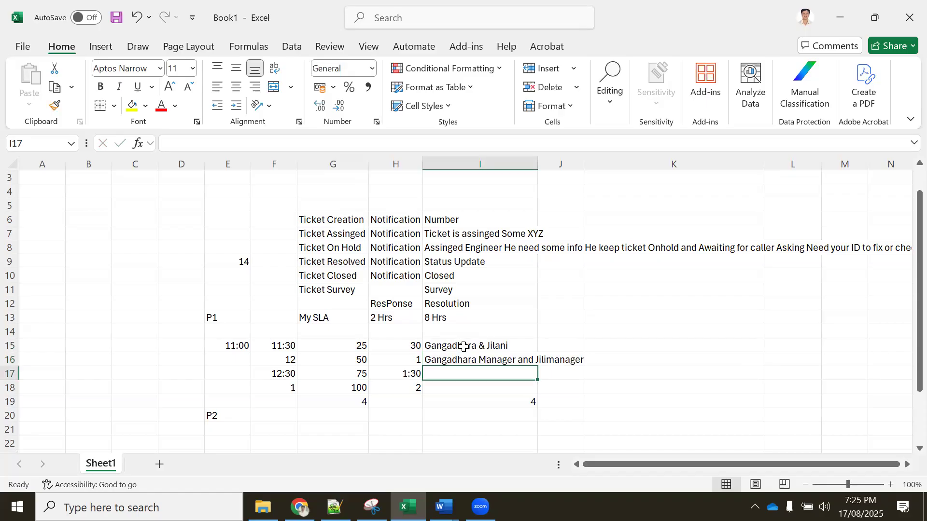
# Set the recipients for the 75 and 100 thresholds to "Senior" in I17 and "PD" in I18.
pyautogui.write('JIm')
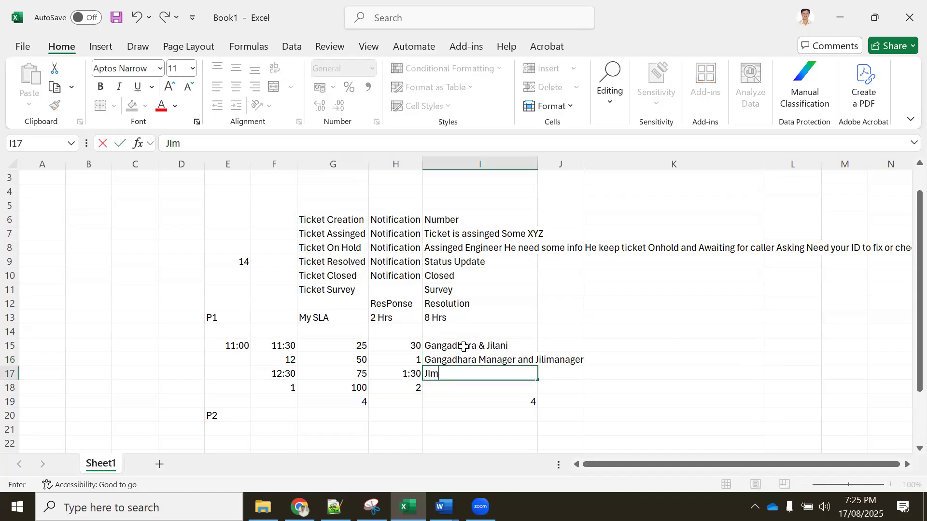
pyautogui.press('Return')
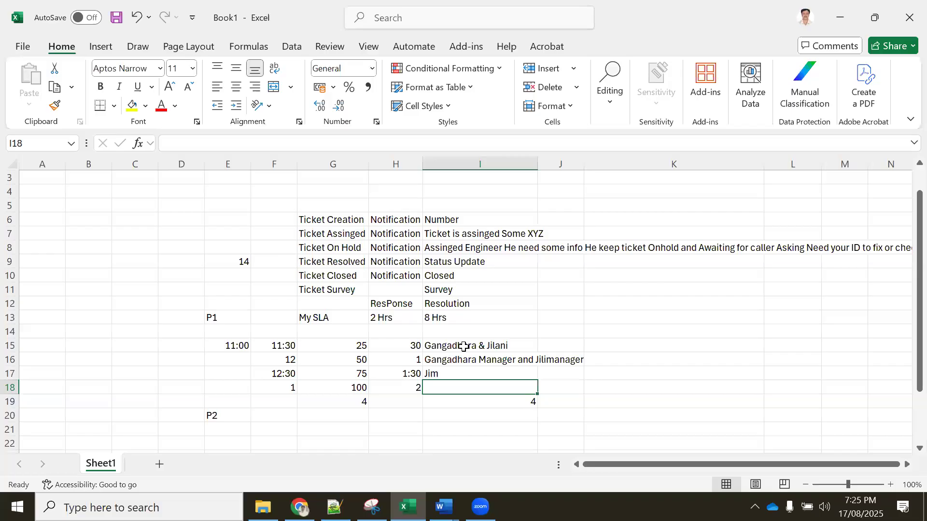
pyautogui.write('PD')
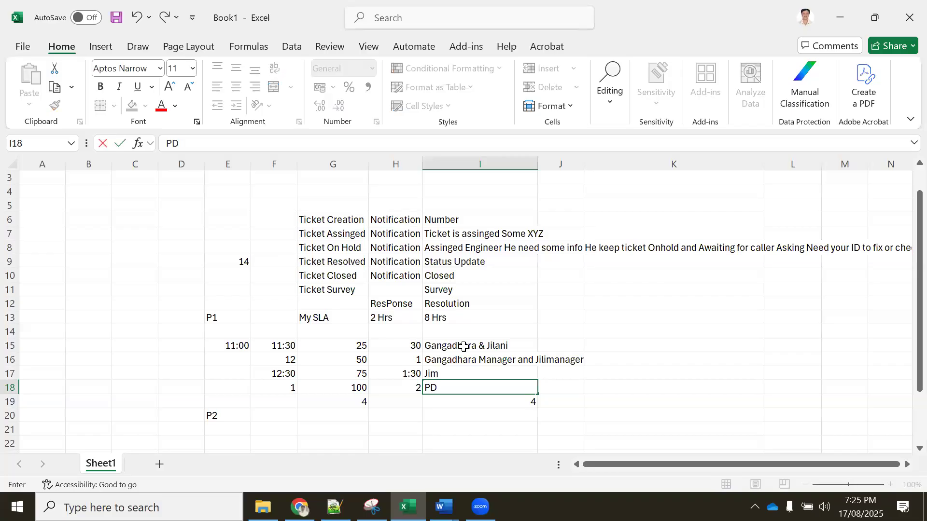
pyautogui.click(452, 375)
pyautogui.write('Sem')
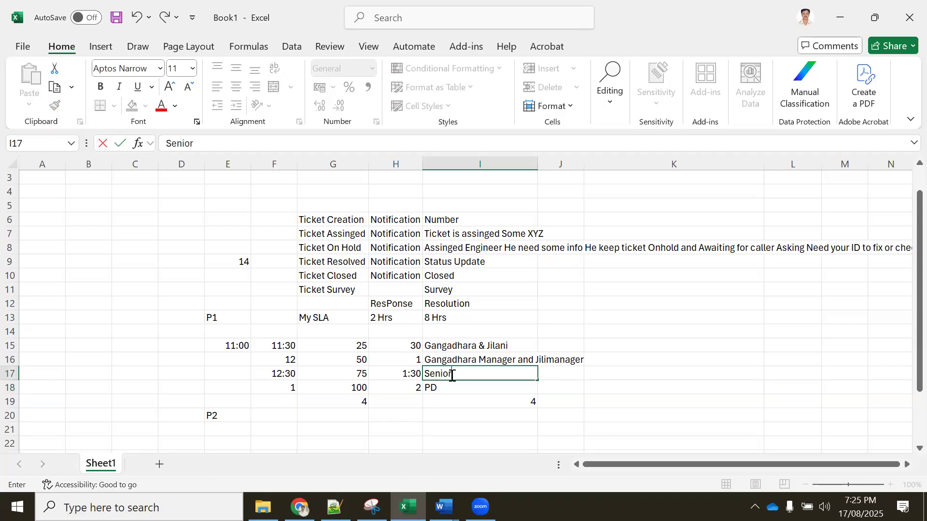
# Review the threshold rows F15:I18 with their recipients and the response SLA cells H12:H16.
pyautogui.moveTo(277, 347); pyautogui.dragTo(439, 385)
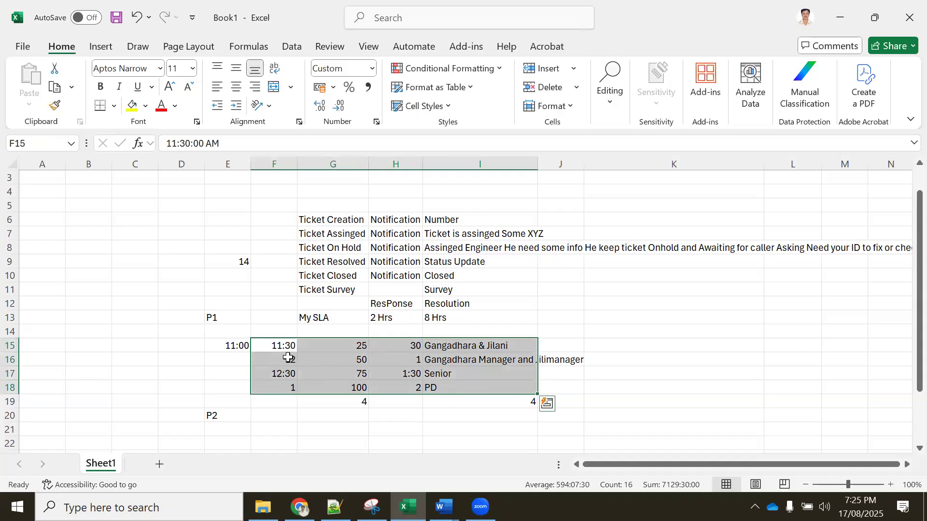
pyautogui.click(288, 357)
pyautogui.click(227, 346)
pyautogui.moveTo(354, 341); pyautogui.dragTo(414, 346)
pyautogui.click(428, 359)
pyautogui.moveTo(241, 357); pyautogui.dragTo(479, 357)
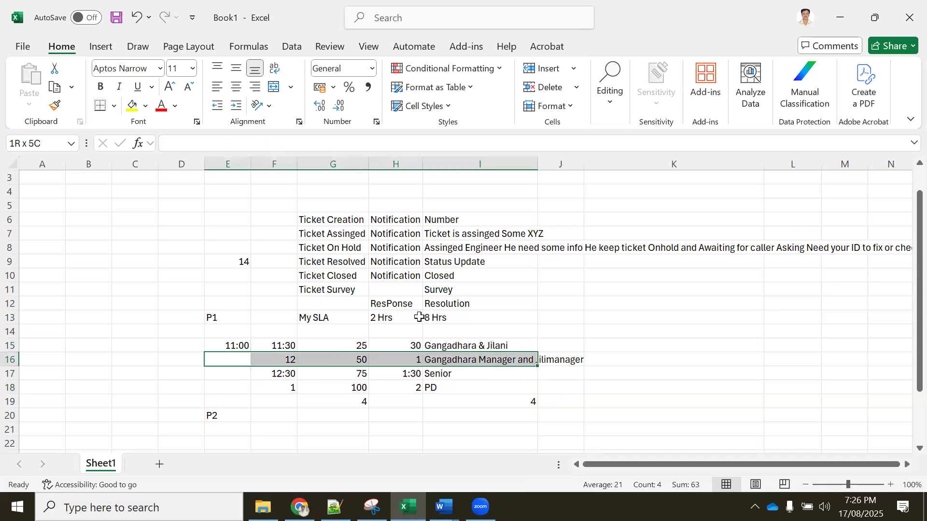
pyautogui.moveTo(400, 304); pyautogui.dragTo(387, 362)
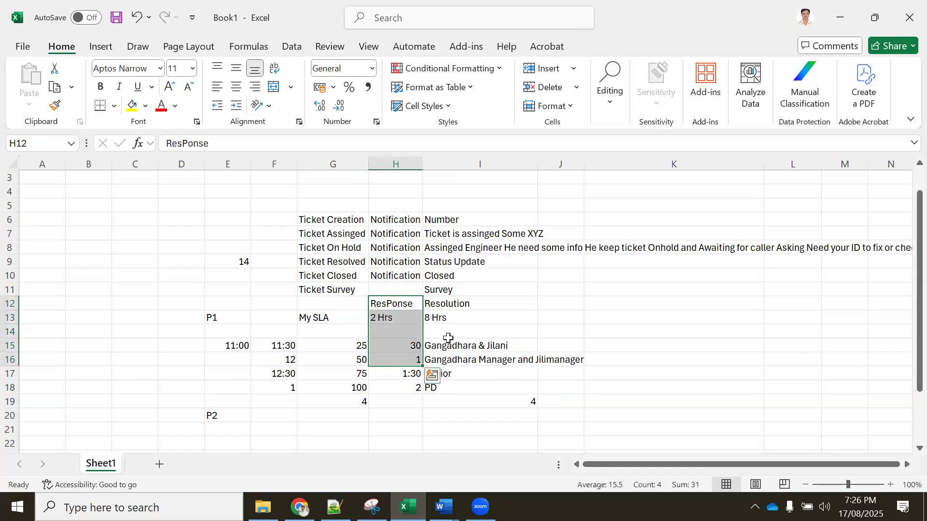
# Review the resolution SLA cells I12:I17 and the rows for the 75 and 100 thresholds with their recipients.
pyautogui.moveTo(447, 304); pyautogui.dragTo(448, 369)
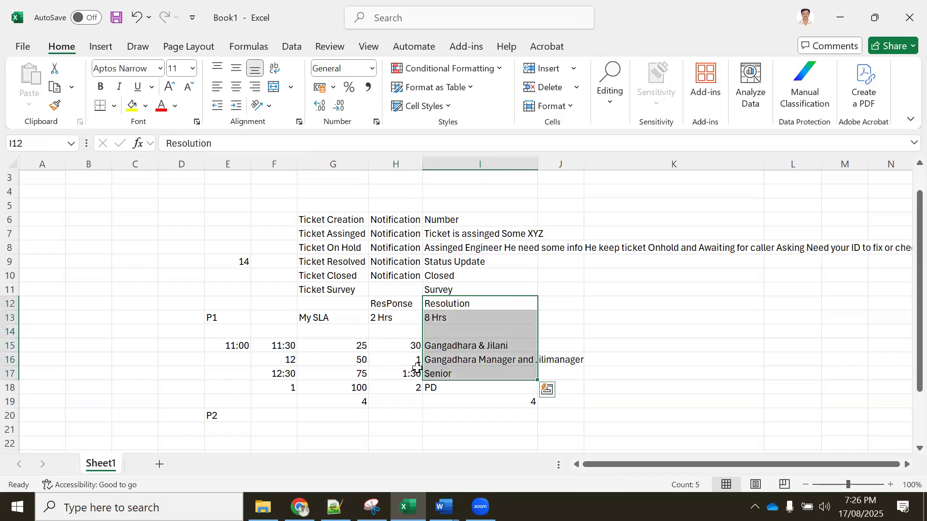
pyautogui.moveTo(259, 375); pyautogui.dragTo(361, 373)
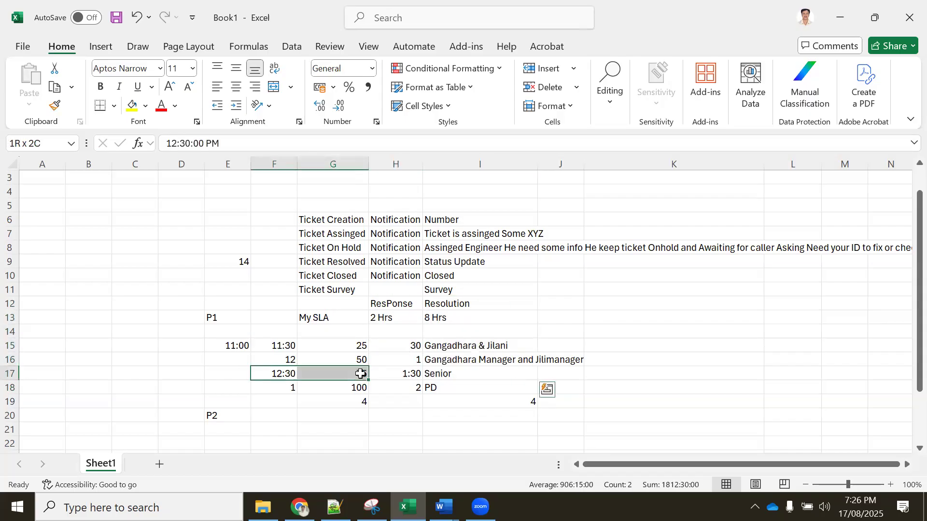
pyautogui.click(440, 374)
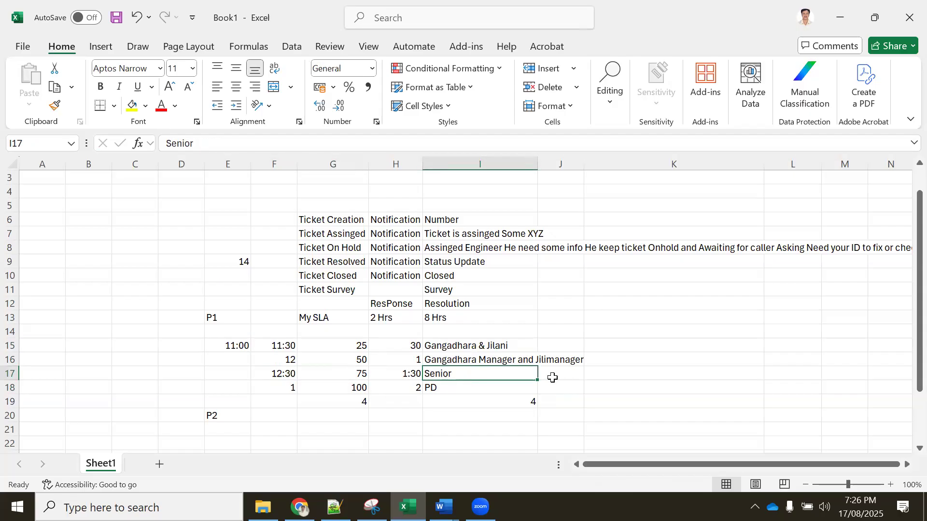
pyautogui.click(553, 377)
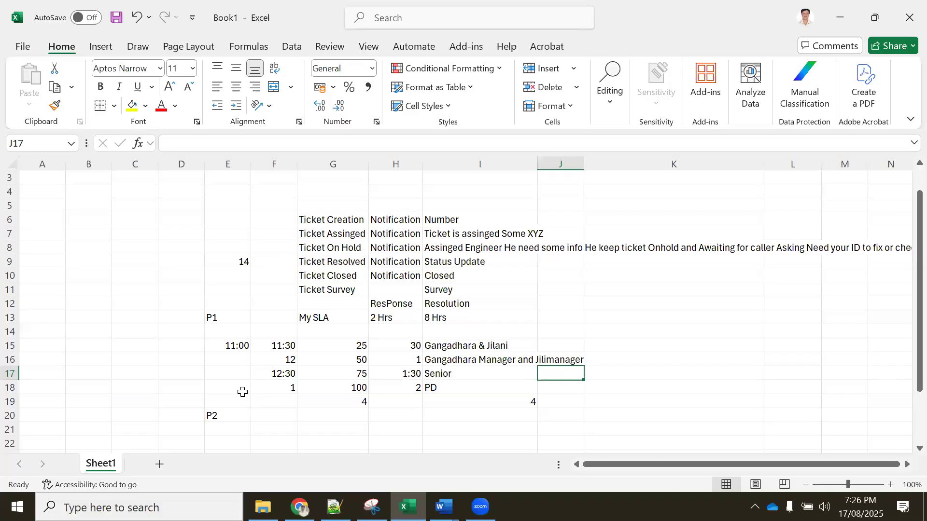
pyautogui.moveTo(227, 388)
pyautogui.mouseDown()
pyautogui.moveTo(495, 390)
pyautogui.moveTo(225, 387)
pyautogui.mouseUp()
pyautogui.click(416, 412)
pyautogui.click(567, 385)
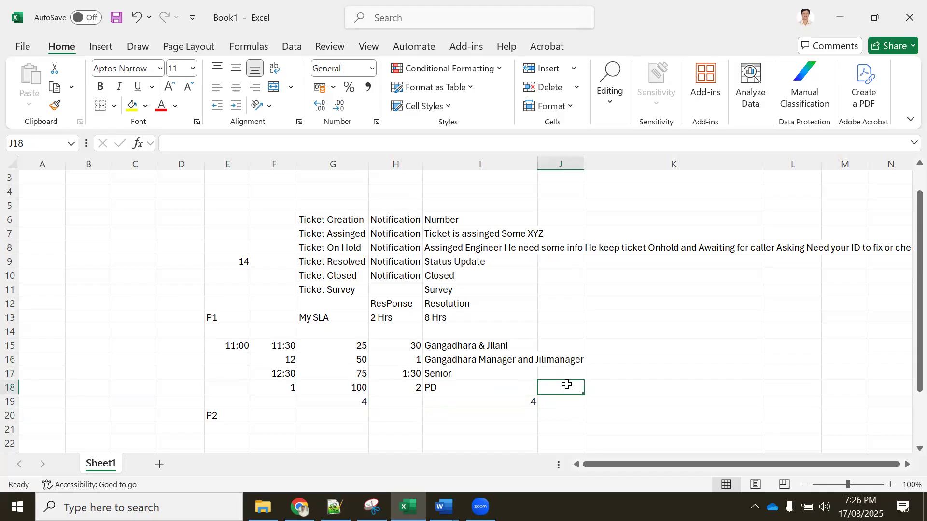
# Enter the example figures 1000, 99 and 10 in K18:M18 beside the 100 threshold row.
pyautogui.click(615, 384)
pyautogui.write('1000')
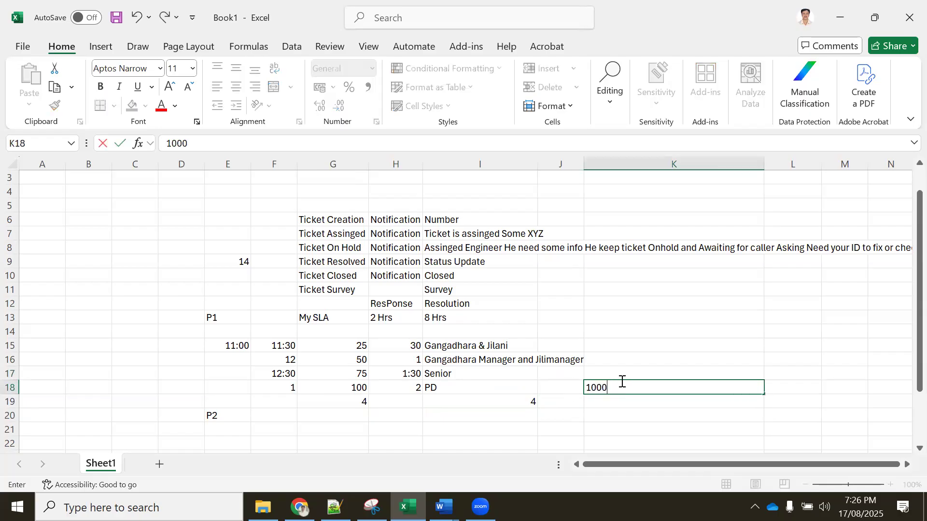
pyautogui.click(783, 389)
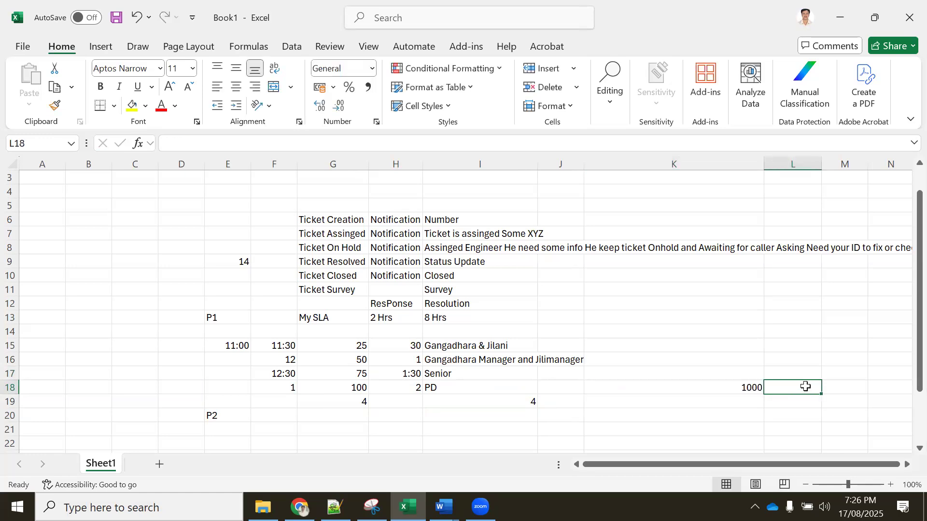
pyautogui.write('99')
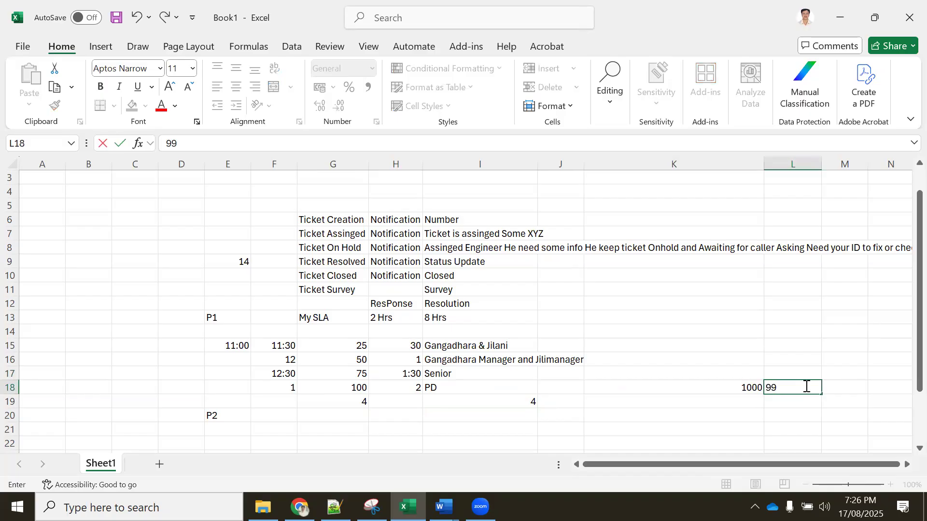
pyautogui.click(841, 387)
pyautogui.write('1')
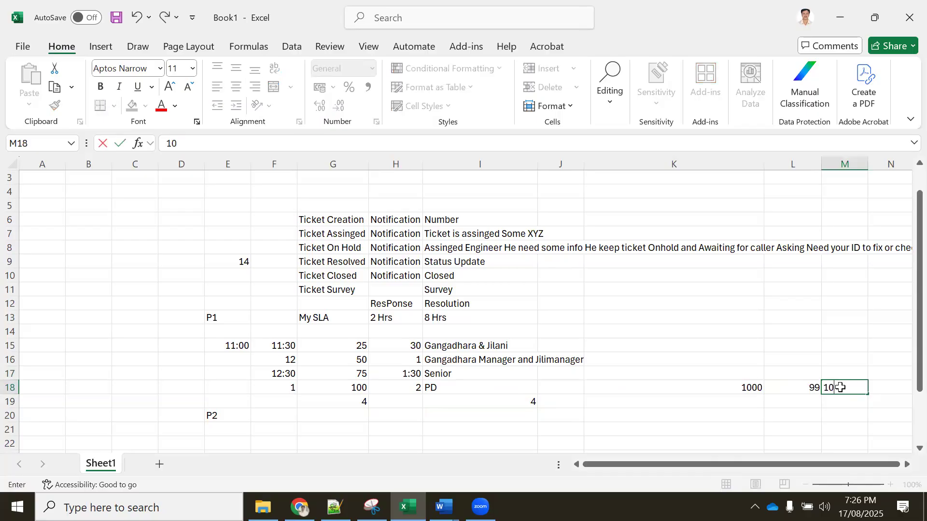
pyautogui.write('0')
pyautogui.press('Return')
# Correct L18 to 990 and clear the example figures from K18:M18.
pyautogui.click(707, 386)
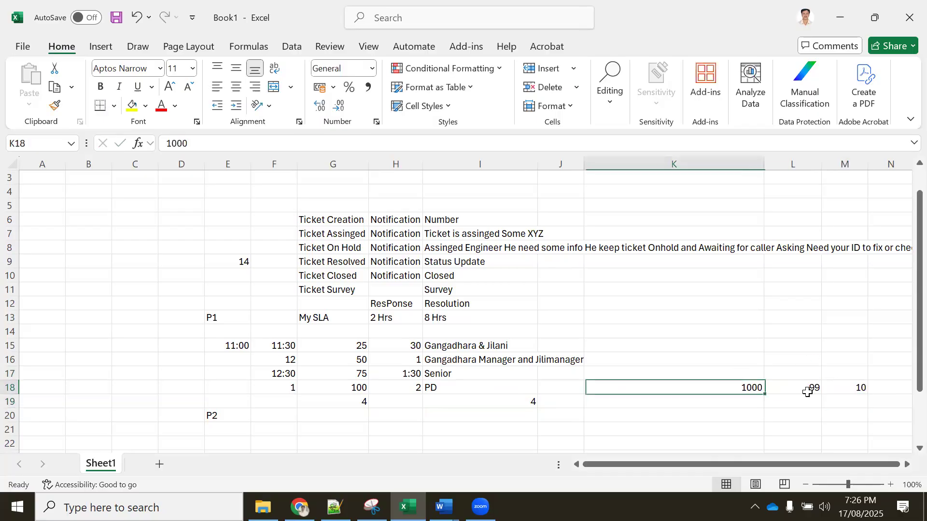
pyautogui.click(864, 384)
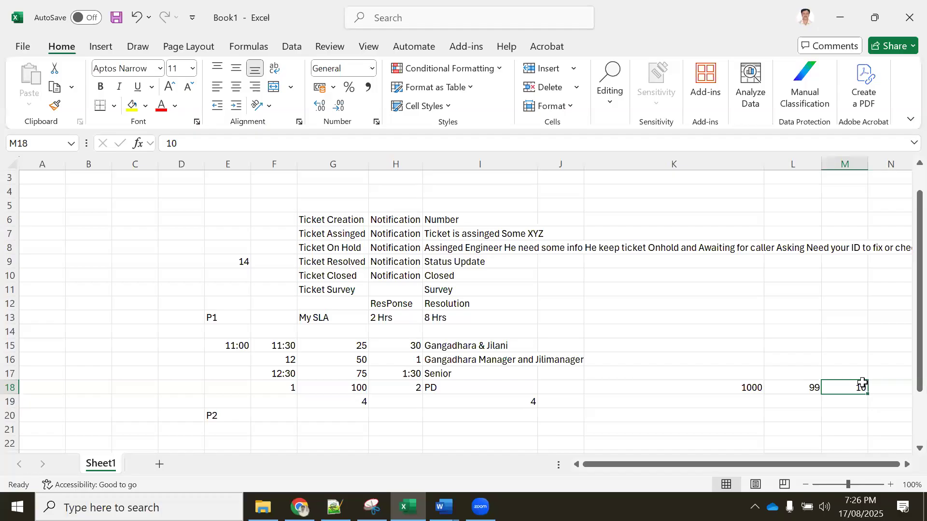
pyautogui.click(791, 389)
pyautogui.write('990')
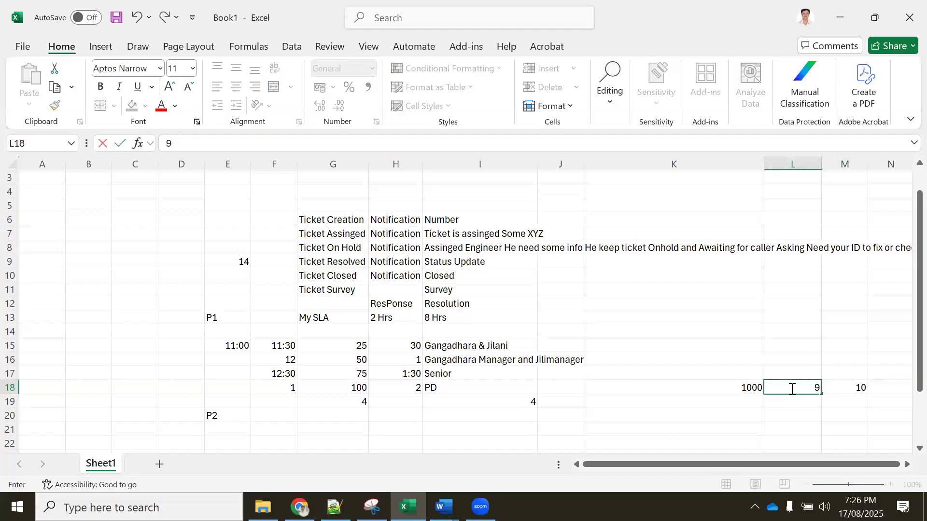
pyautogui.press('Return')
pyautogui.moveTo(729, 389); pyautogui.dragTo(852, 388)
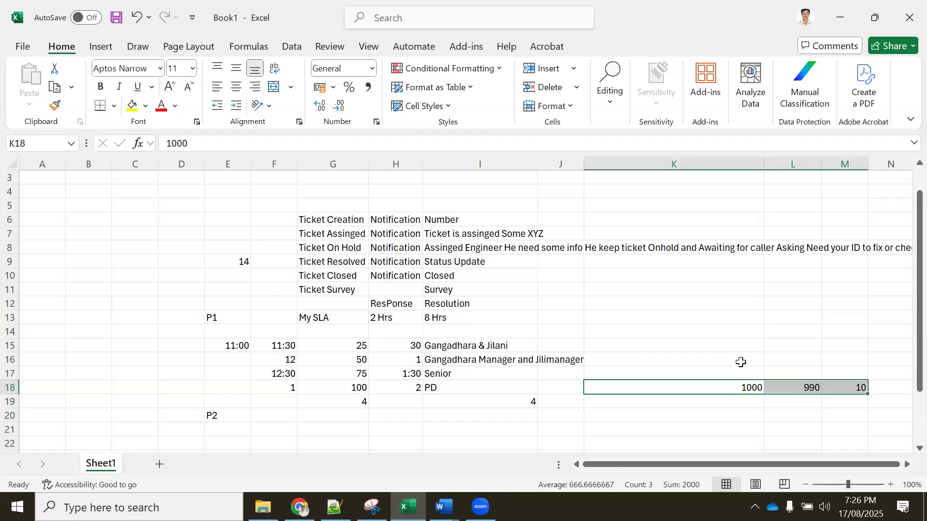
pyautogui.click(300, 401)
# Enter 4 in both G20 and I20 in the P2 row, matching the pair in row 19.
pyautogui.moveTo(314, 225); pyautogui.dragTo(316, 288)
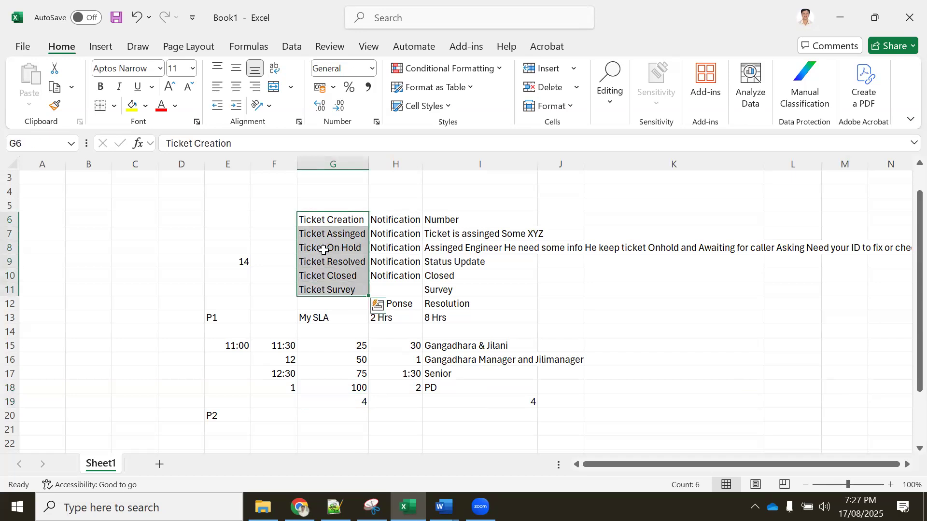
pyautogui.moveTo(359, 400); pyautogui.dragTo(489, 399)
pyautogui.scroll(-1, 290, 387)
pyautogui.click(319, 375)
pyautogui.click(524, 374)
pyautogui.click(346, 376)
pyautogui.write('4')
pyautogui.click(498, 378)
pyautogui.write('4')
# Enter 4 in both G23 and I23 in the P3 row.
pyautogui.click(346, 415)
pyautogui.write('4')
pyautogui.click(499, 414)
pyautogui.write('4')
pyautogui.click(323, 414)
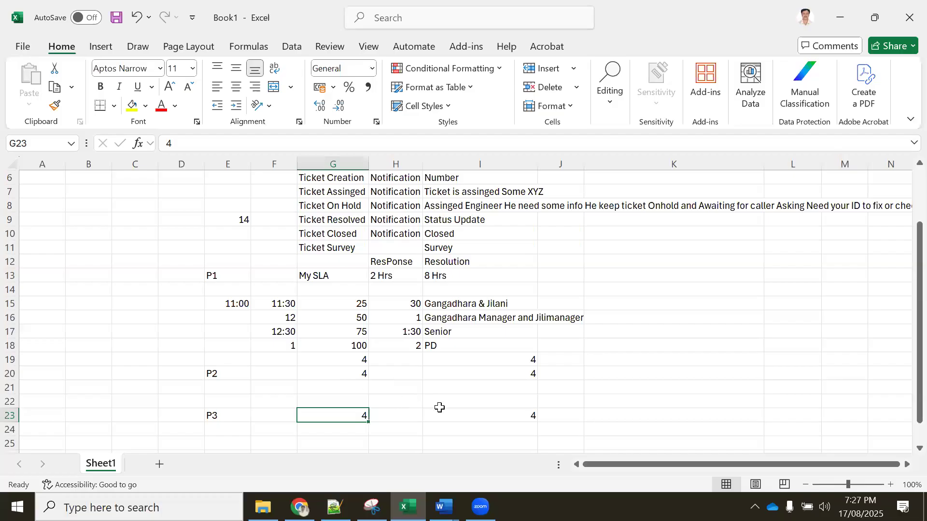
# Review the response and resolution counts in G19:I23 and the ticket stages in G6:G11.
pyautogui.moveTo(338, 360); pyautogui.dragTo(501, 416)
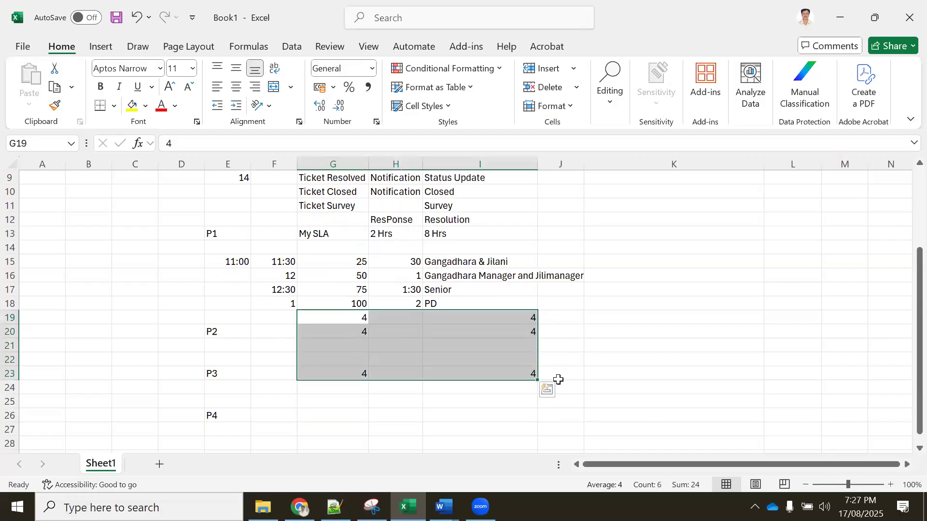
pyautogui.moveTo(516, 320); pyautogui.dragTo(511, 378)
pyautogui.click(360, 321)
pyautogui.keyDown('shift'); pyautogui.click(347, 370); pyautogui.keyUp('shift')
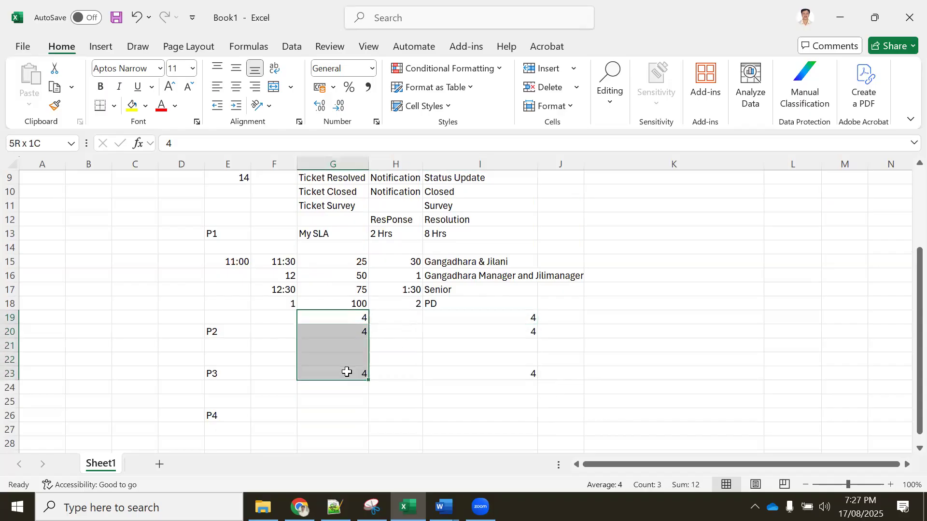
pyautogui.scroll(2, 292, 317)
pyautogui.moveTo(310, 220); pyautogui.dragTo(306, 289)
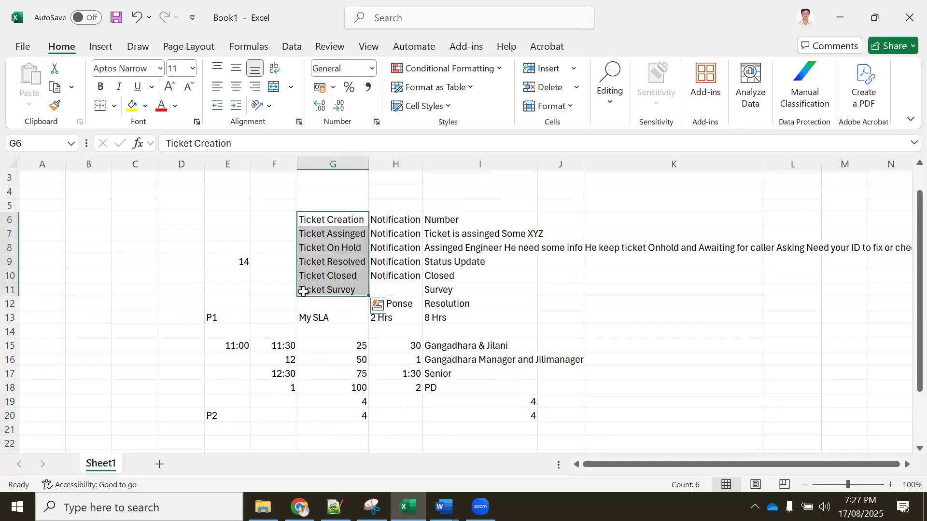
pyautogui.scroll(-2, 303, 291)
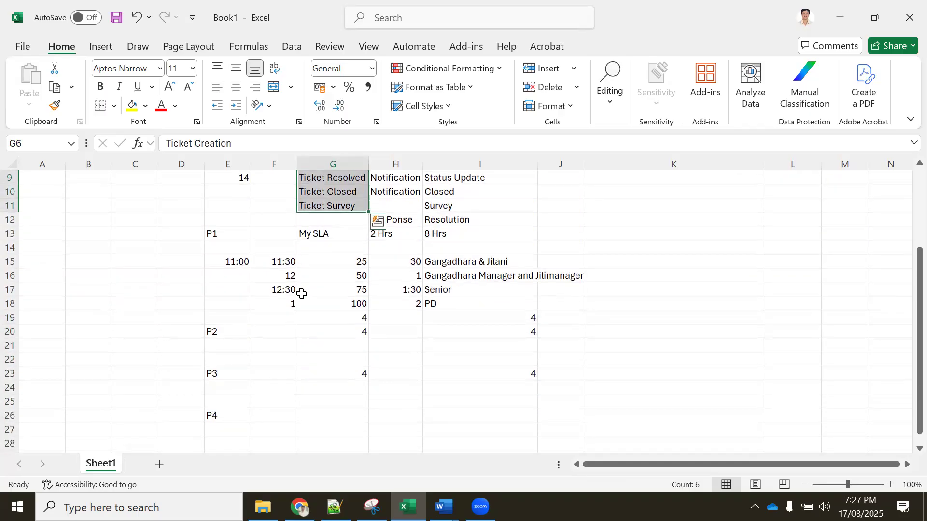
pyautogui.click(281, 355)
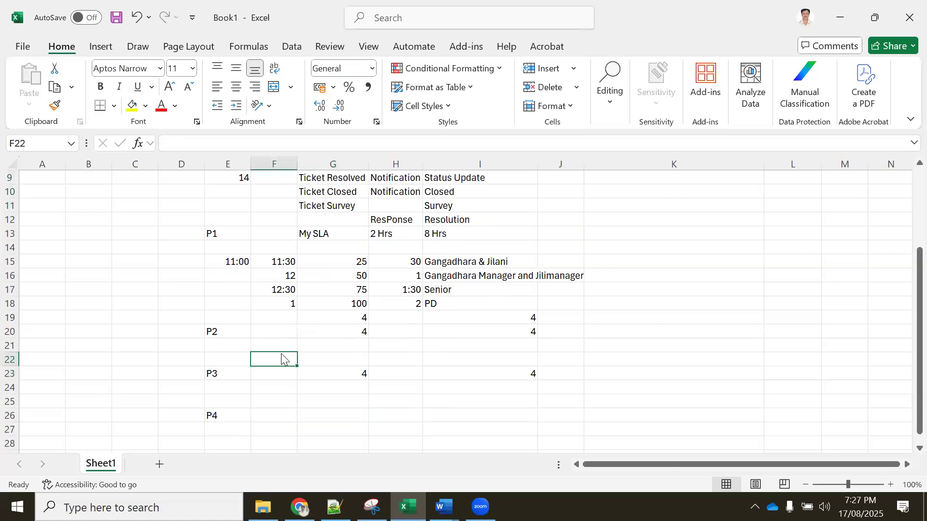
# Switch to the ServiceNow configuration page in Chrome and examine the full list of Incident notifications.
pyautogui.hotkey('alt', 'Tab')
pyautogui.click(544, 13)
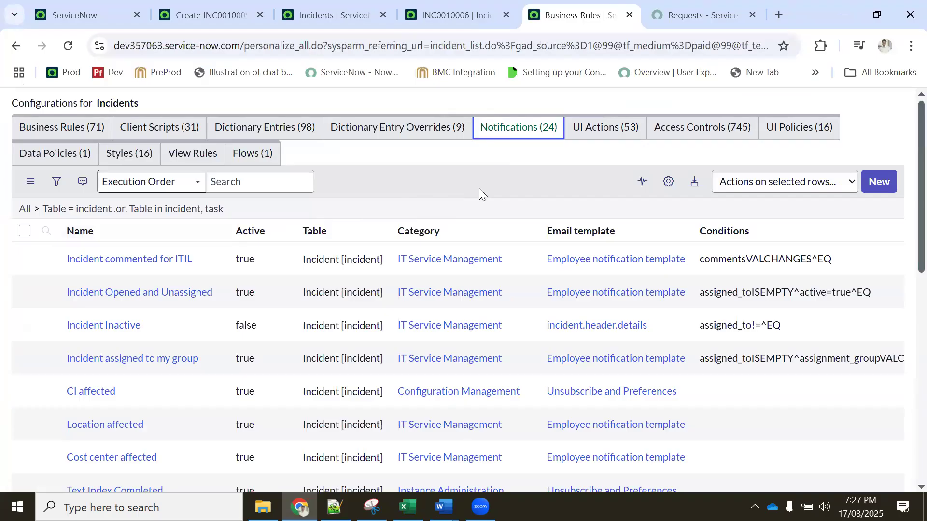
pyautogui.scroll(-6, 477, 193)
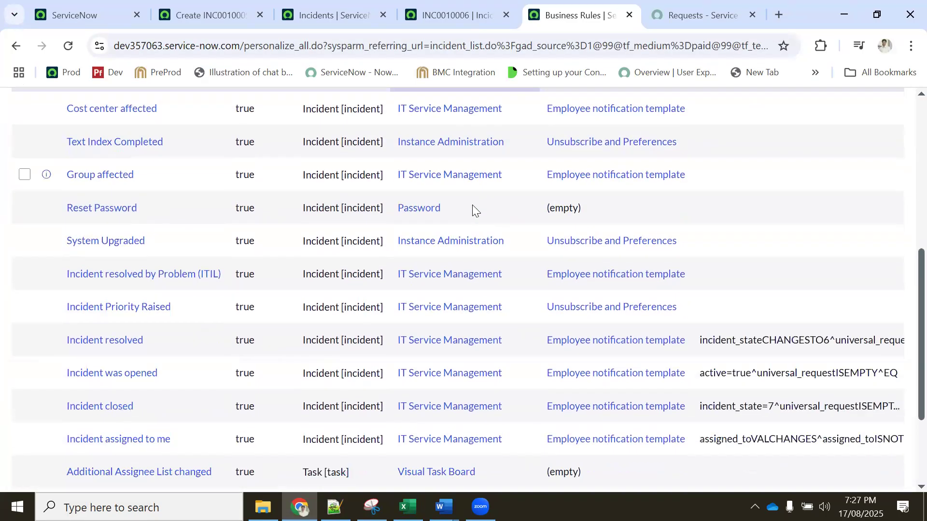
pyautogui.scroll(-3, 468, 242)
pyautogui.scroll(8, 474, 259)
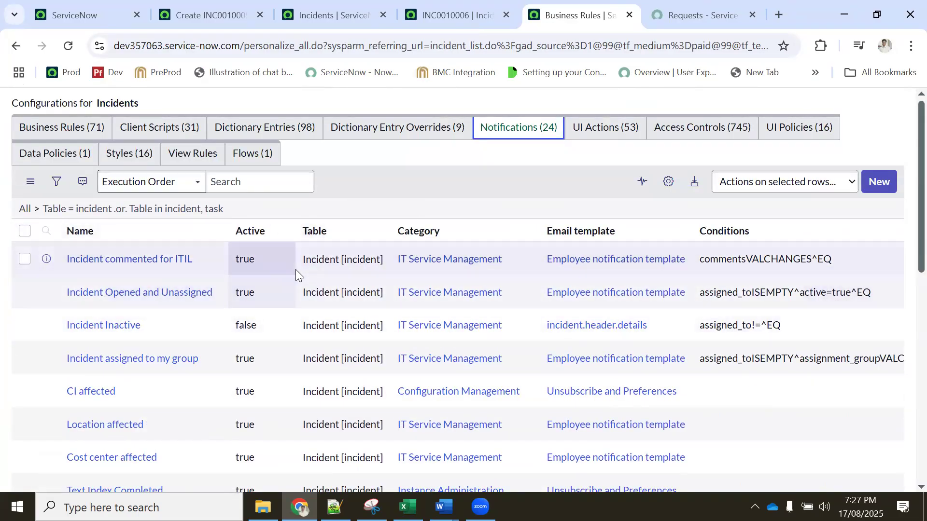
# Switch back to the Excel workbook and insert a blank row above the "Ticket On Hold" row.
pyautogui.hotkey('alt', 'Tab')
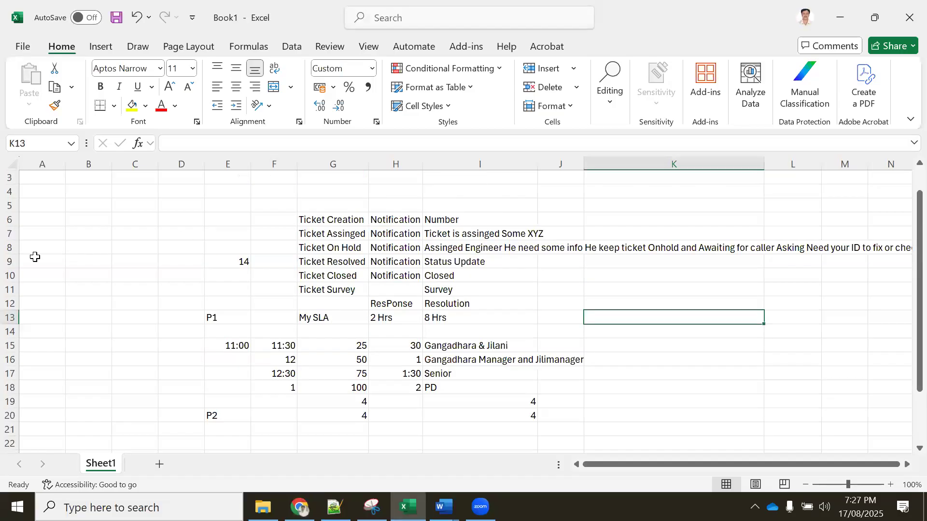
pyautogui.click(9, 247)
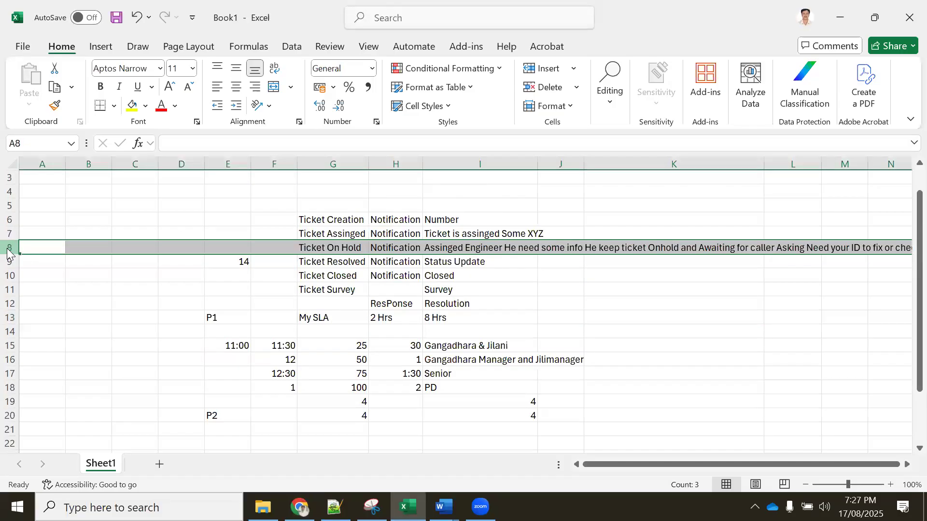
pyautogui.rightClick(9, 248)
pyautogui.click(39, 357)
# Enter "Ticket assigned Group" in G8 and widen column G to fit the text.
pyautogui.click(337, 248)
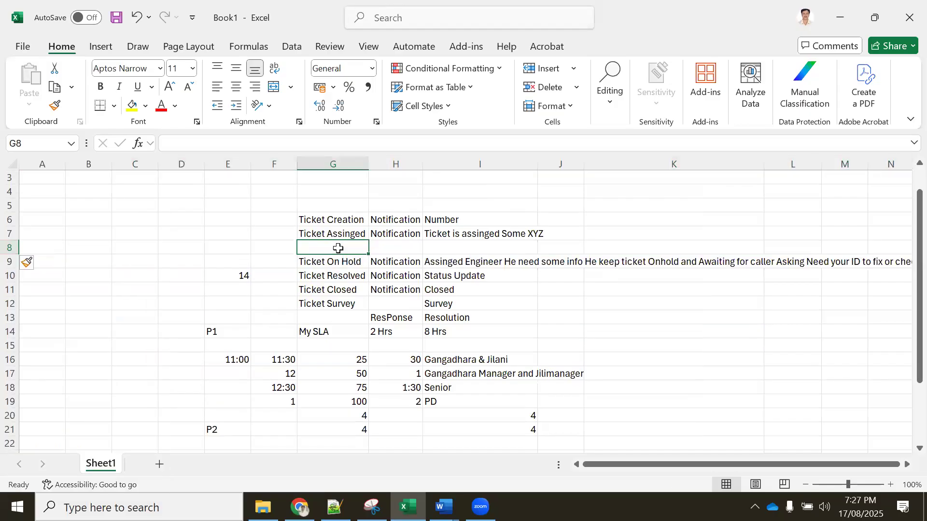
pyautogui.write('Ticket')
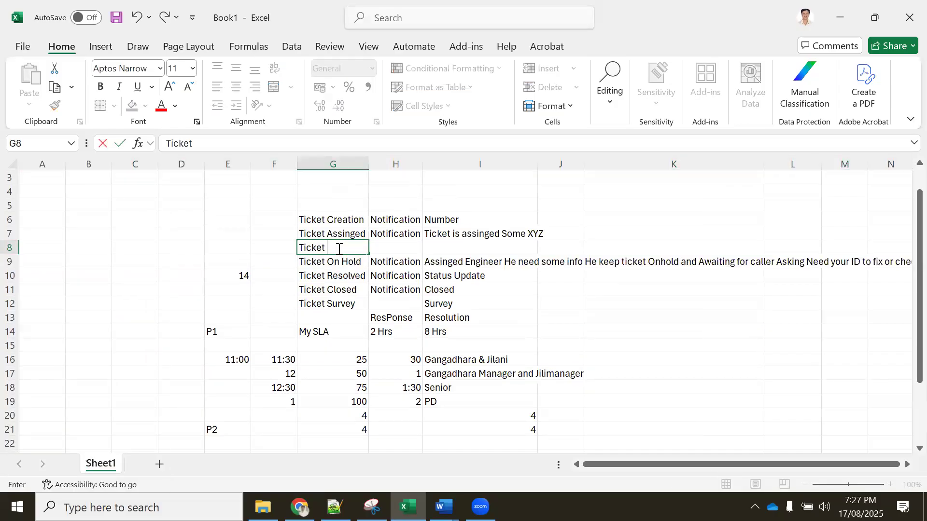
pyautogui.write(' assigned Group')
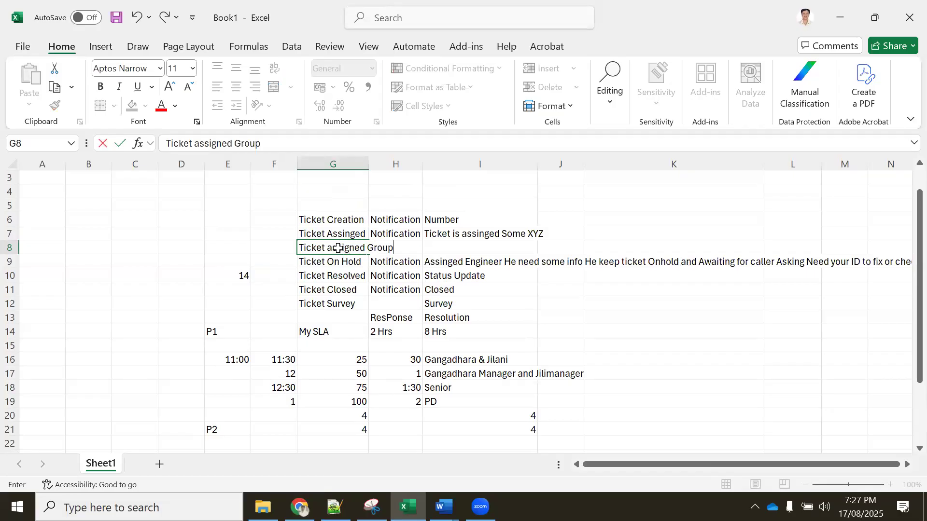
pyautogui.press('Return')
pyautogui.moveTo(366, 160); pyautogui.dragTo(397, 161)
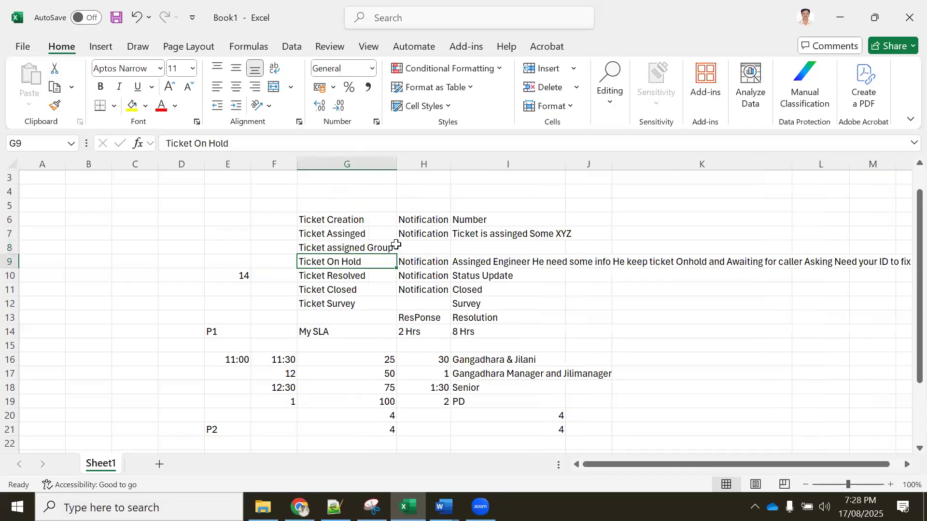
pyautogui.click(424, 249)
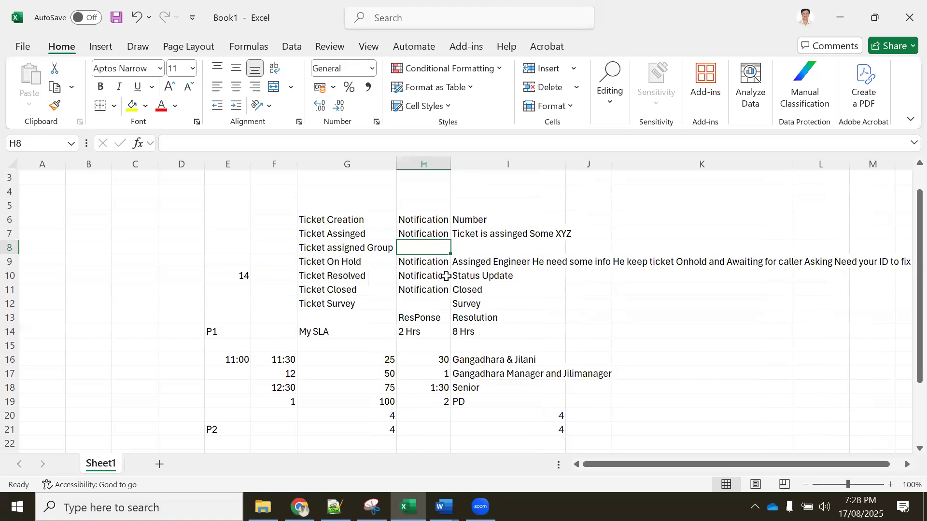
# Extend the stage label in G7 to read "Ticket Assinged to".
pyautogui.click(338, 233)
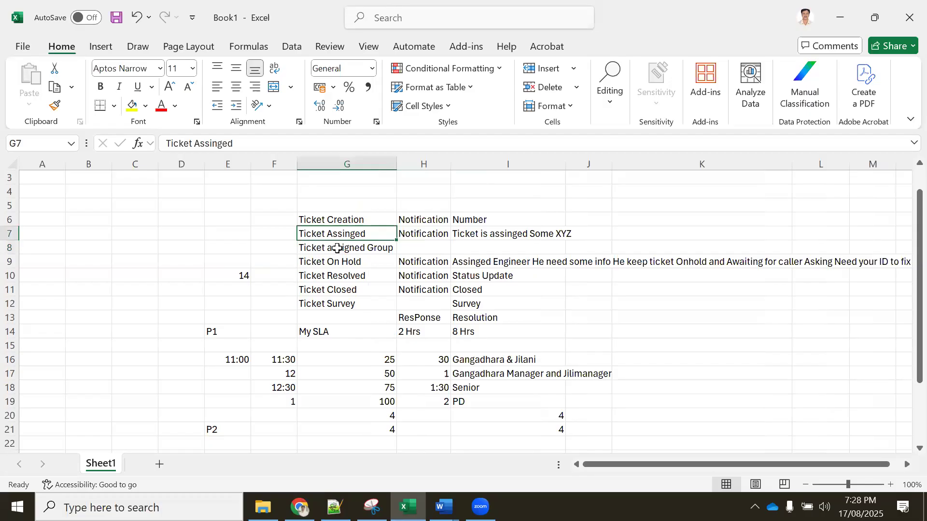
pyautogui.click(337, 248)
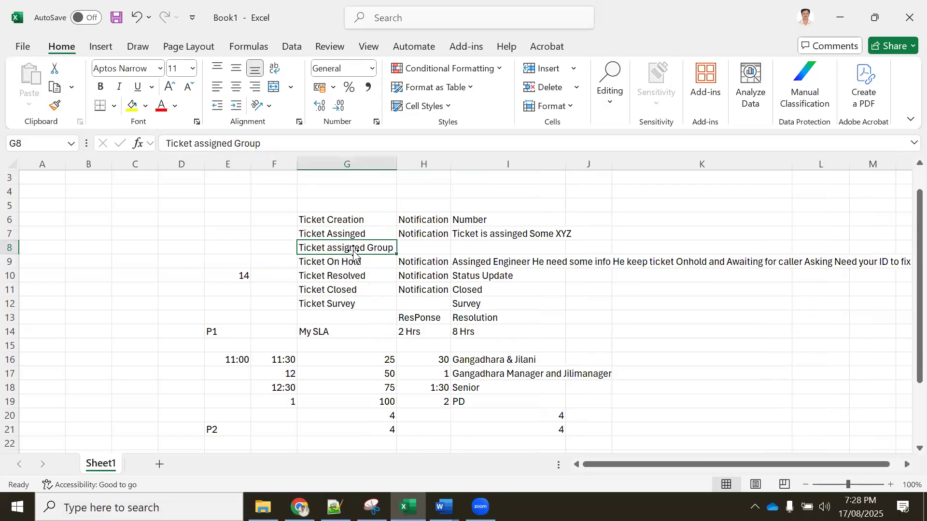
pyautogui.click(350, 232)
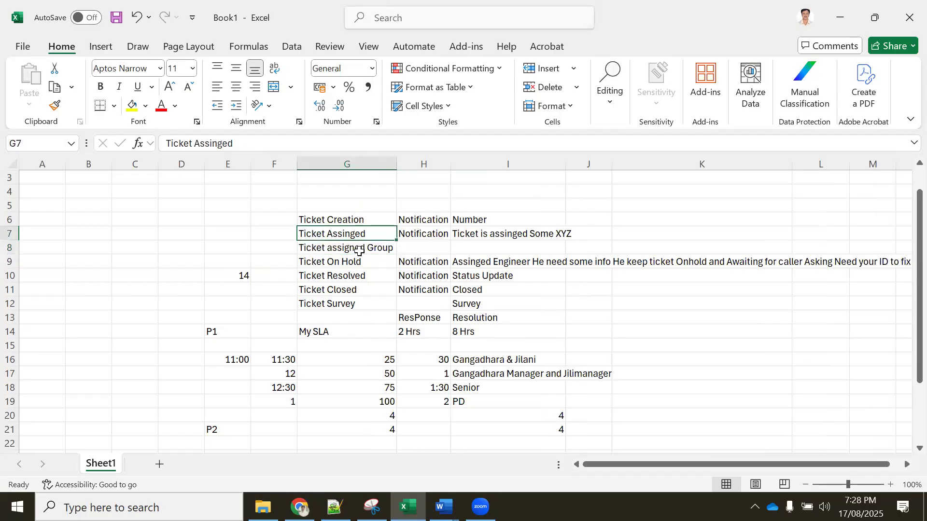
pyautogui.doubleClick(374, 233)
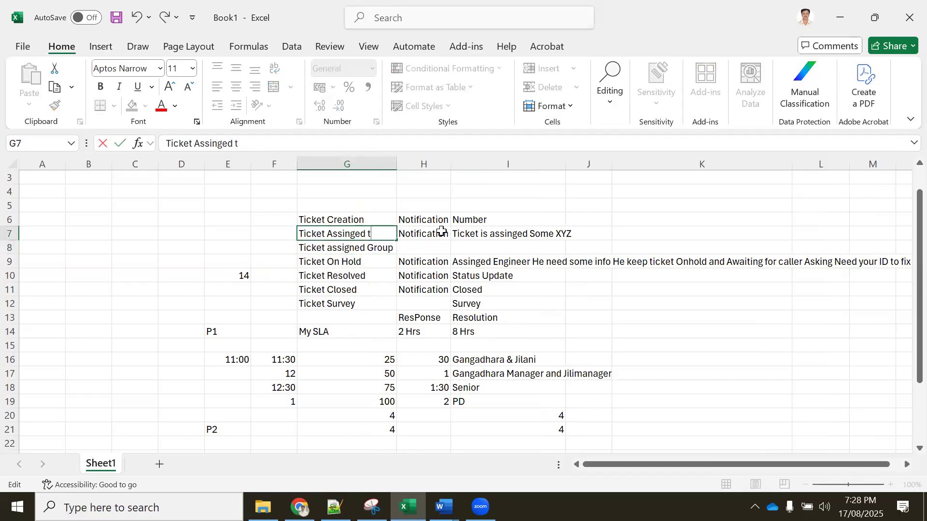
pyautogui.press('Return')
pyautogui.click(371, 236)
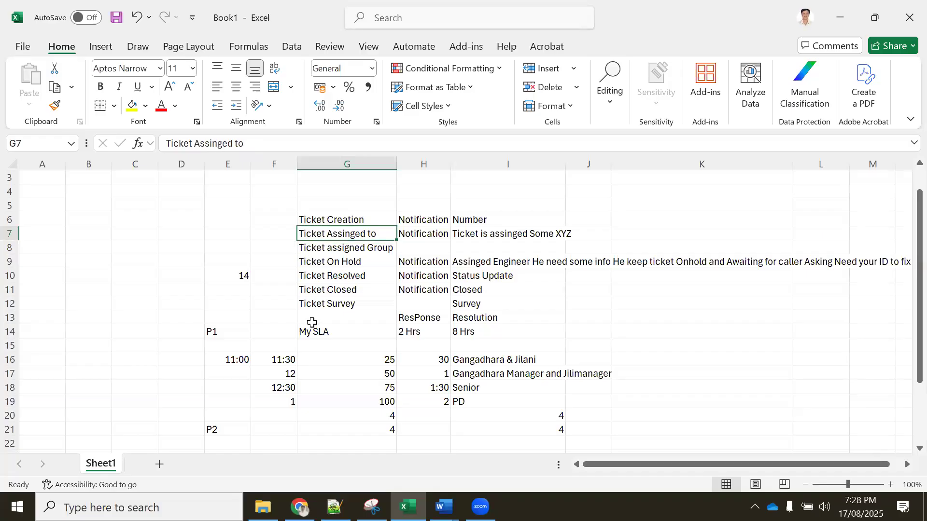
# Review the ticket stages and SLA thresholds in column G from Ticket Creation down to row 23.
pyautogui.click(569, 320)
pyautogui.click(326, 221)
pyautogui.moveTo(329, 310); pyautogui.dragTo(332, 447)
pyautogui.scroll(-2, 299, 339)
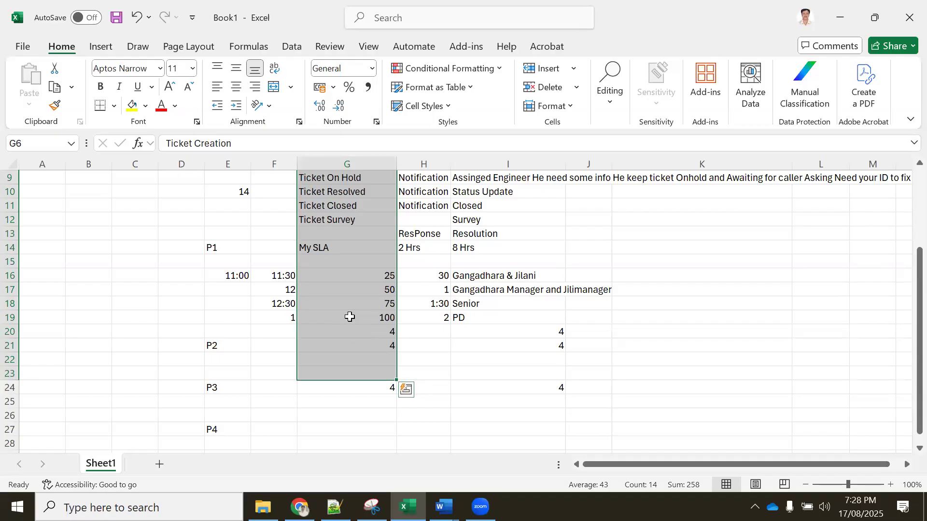
pyautogui.scroll(2, 350, 318)
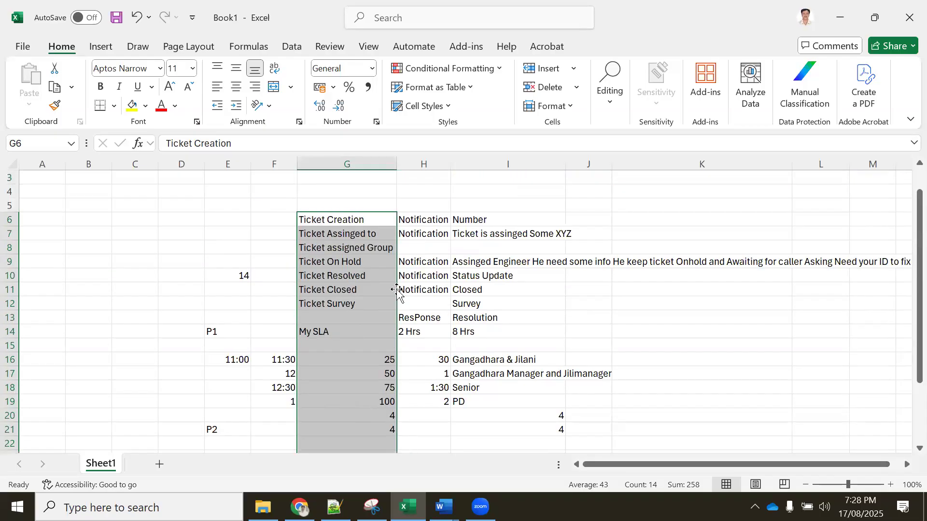
pyautogui.click(362, 220)
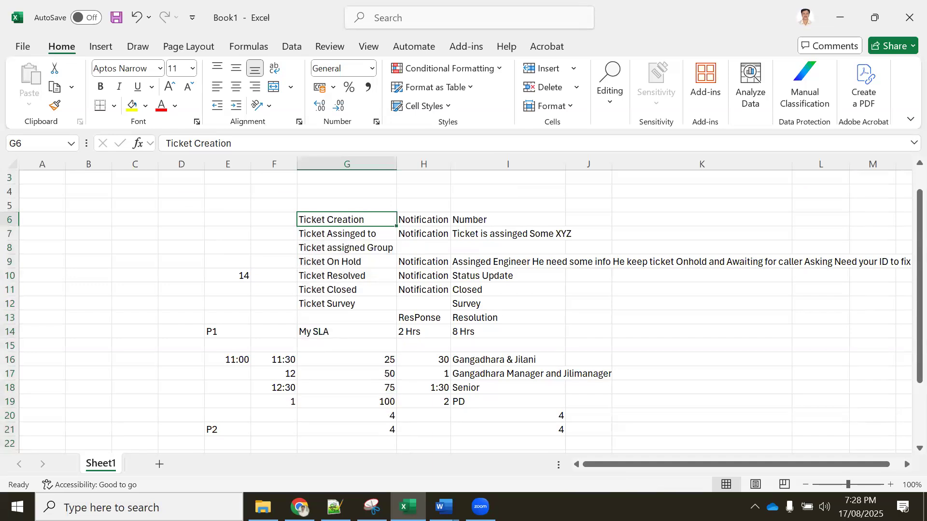
# Switch to the ServiceNow incident configuration in the browser and create a new notification named Ticket Opened.
pyautogui.hotkey('alt', 'Tab')
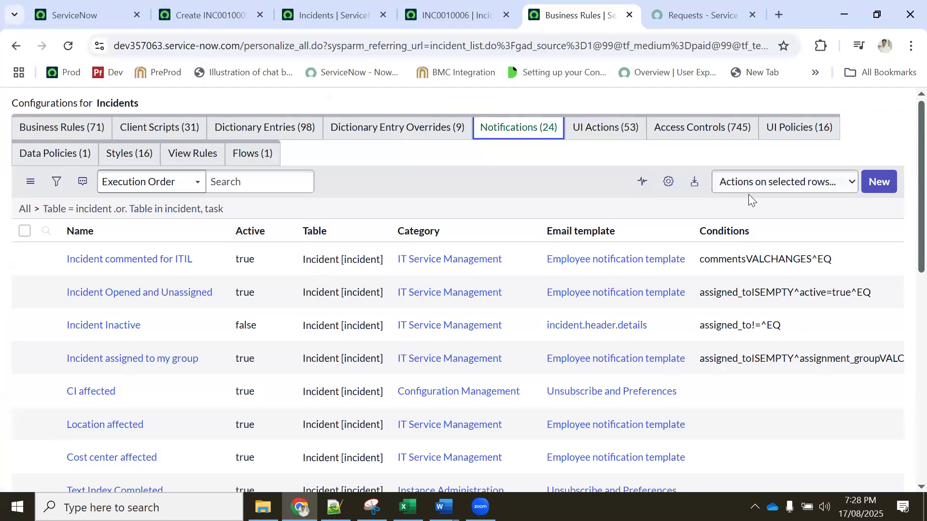
pyautogui.click(880, 184)
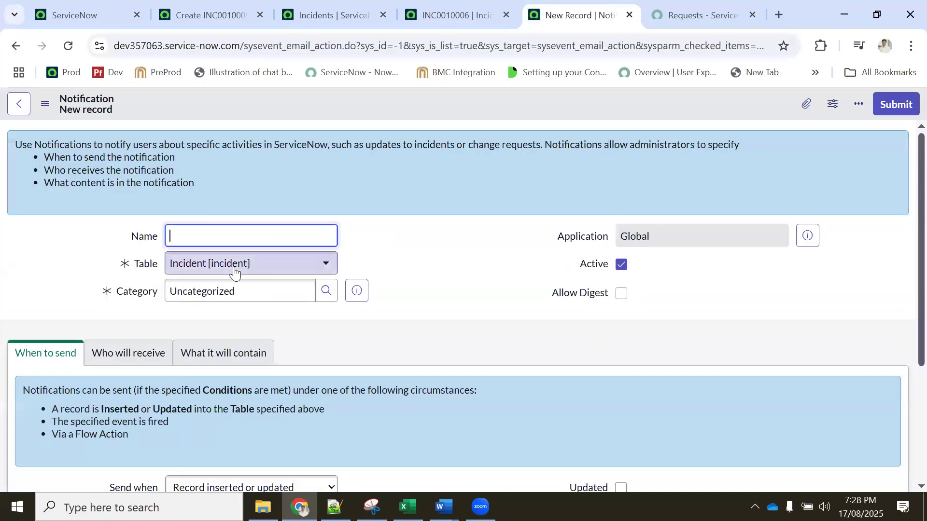
pyautogui.scroll(-1, 233, 271)
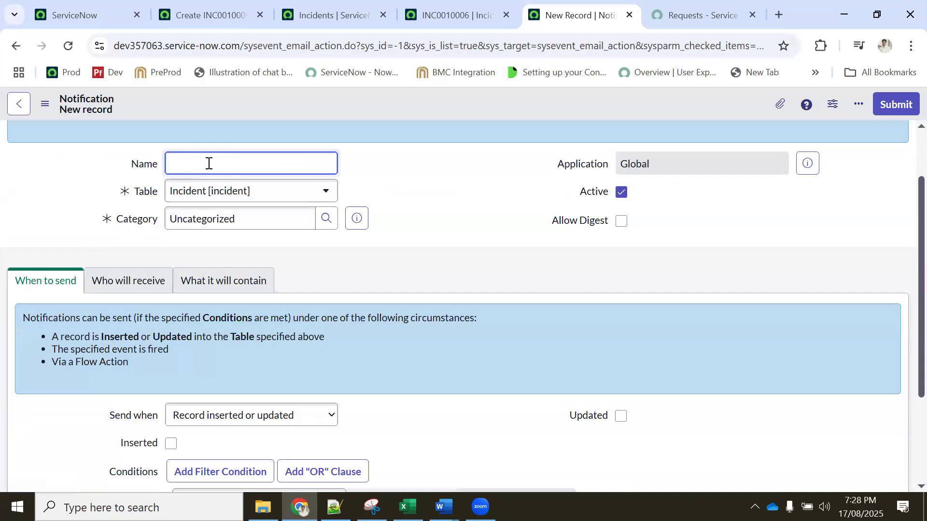
pyautogui.write('icket Opened')
# Set the notification to send when a record is inserted or updated, with the condition Assignment group is Openspace.
pyautogui.scroll(-3, 258, 260)
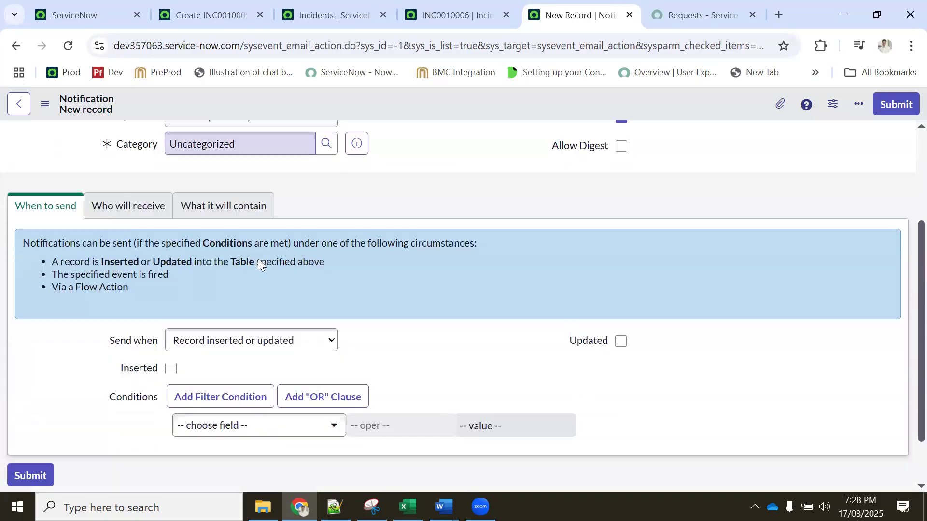
pyautogui.click(225, 286)
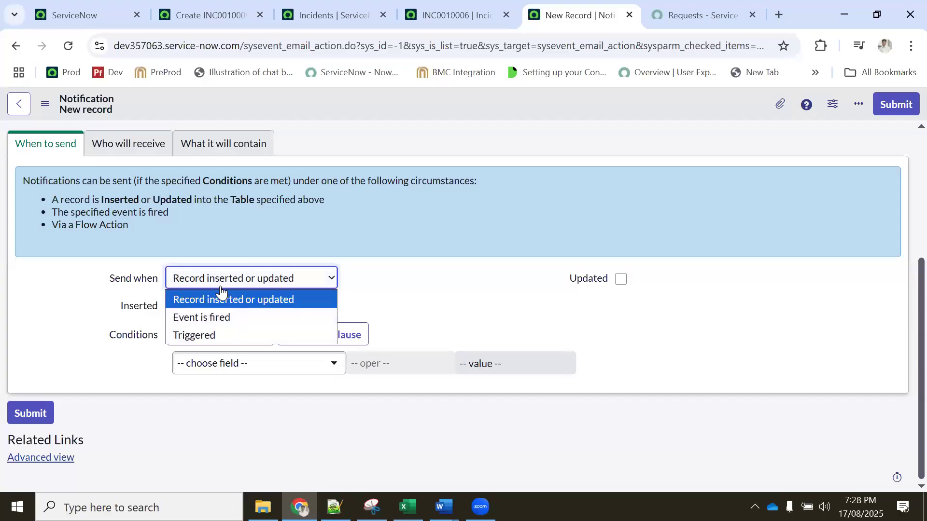
pyautogui.click(213, 299)
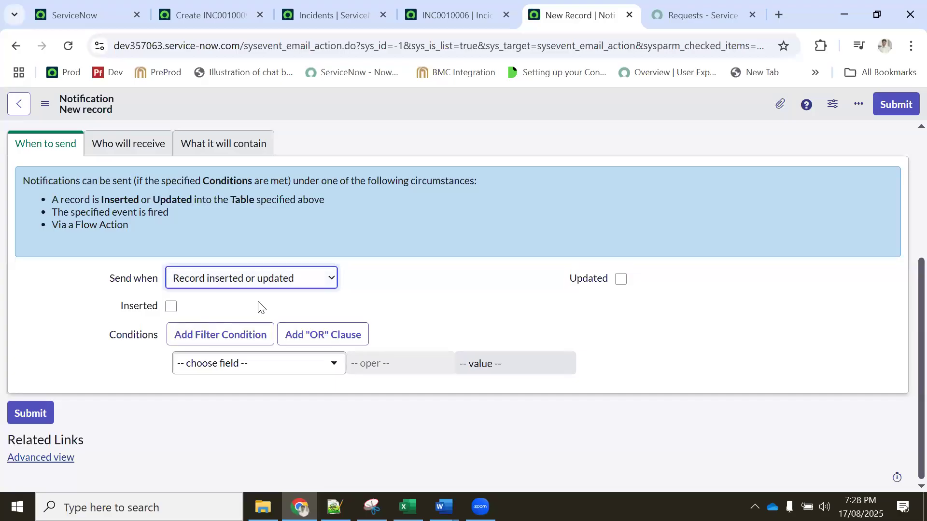
pyautogui.click(219, 363)
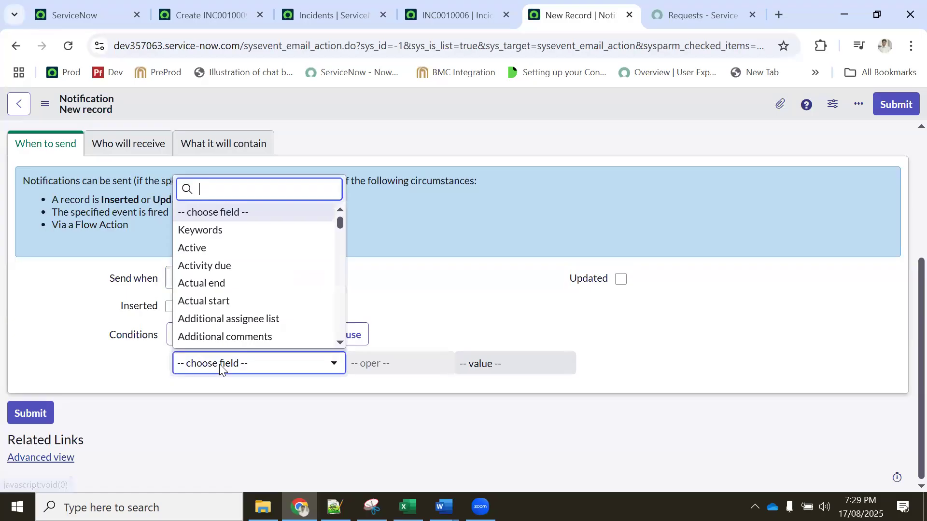
pyautogui.write('ass')
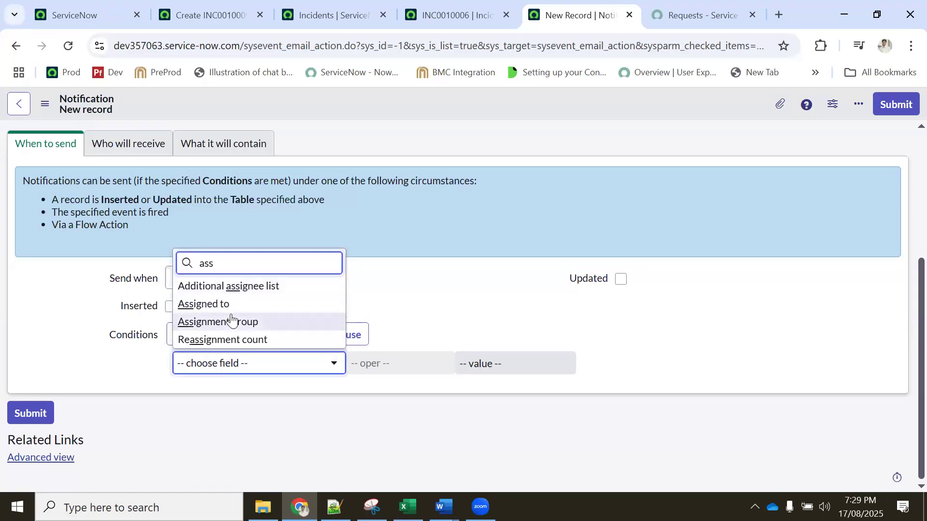
pyautogui.click(227, 321)
pyautogui.click(481, 370)
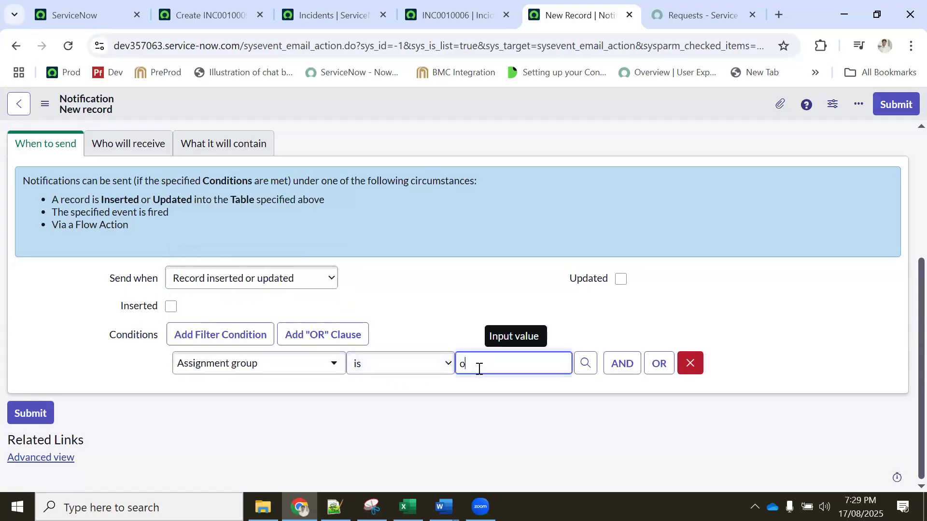
pyautogui.write('ope')
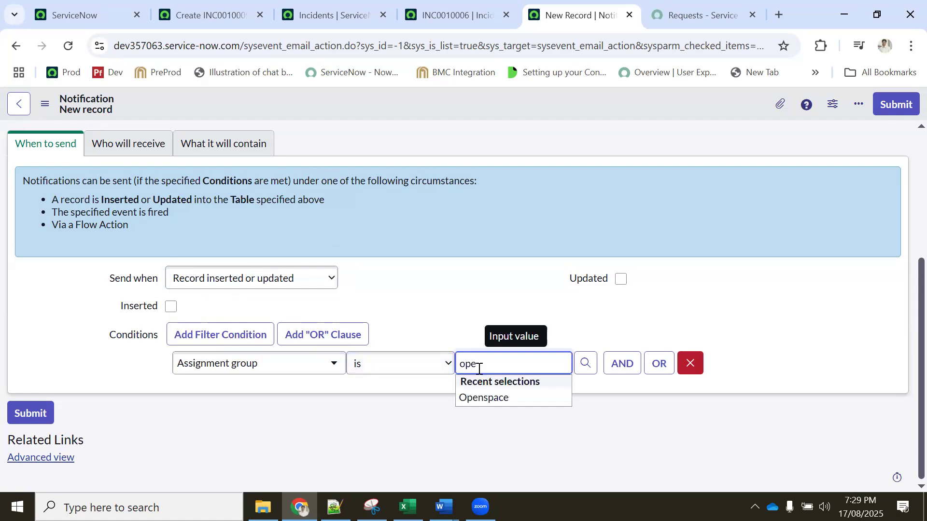
pyautogui.click(486, 398)
# Add the Openspace group to the notification's recipients and lock the Groups list.
pyautogui.click(99, 144)
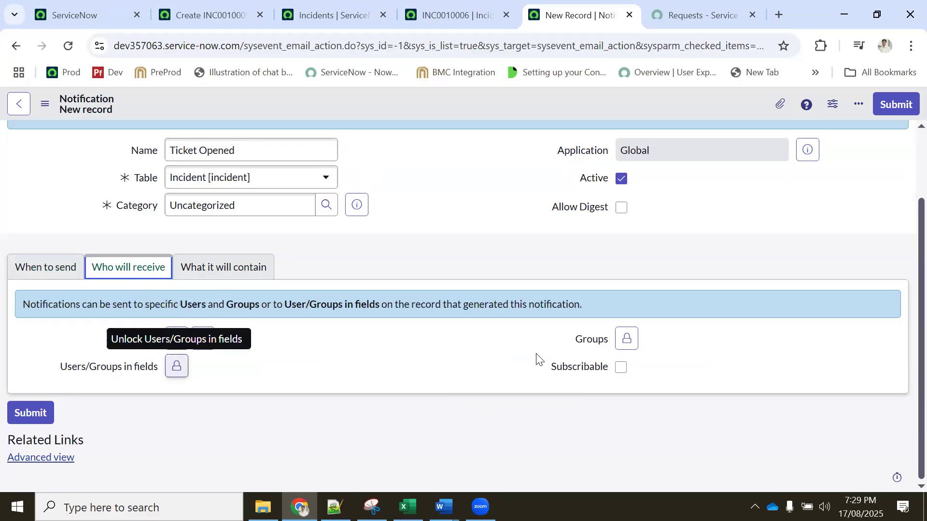
pyautogui.click(627, 340)
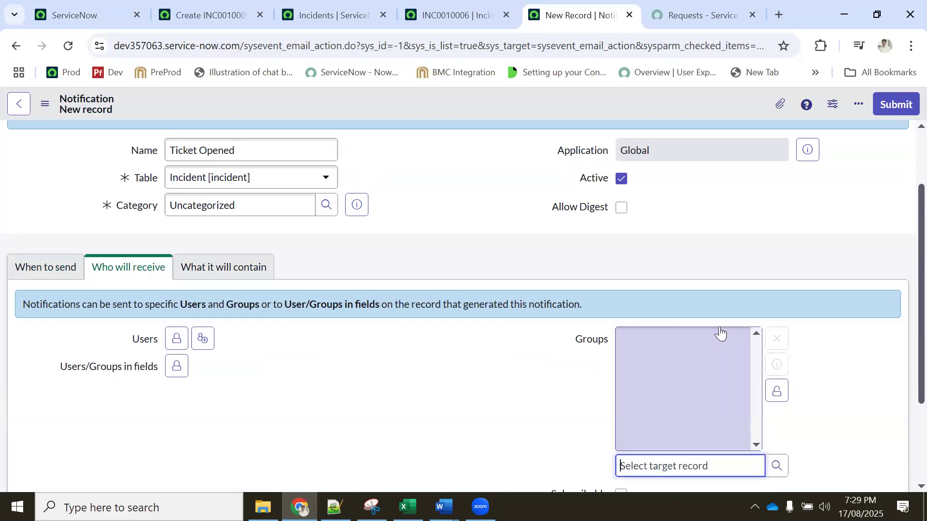
pyautogui.scroll(-3, 721, 333)
pyautogui.click(688, 335)
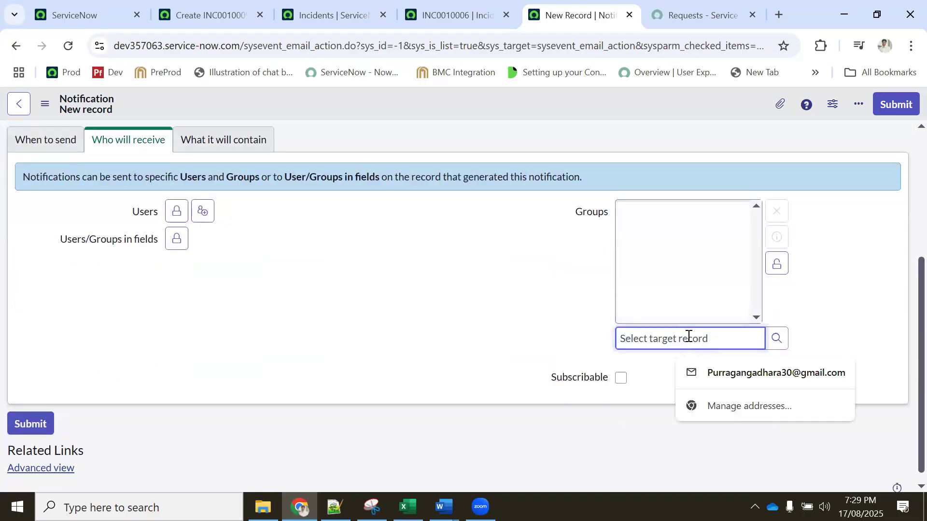
pyautogui.write('Ope')
pyautogui.press('Down')
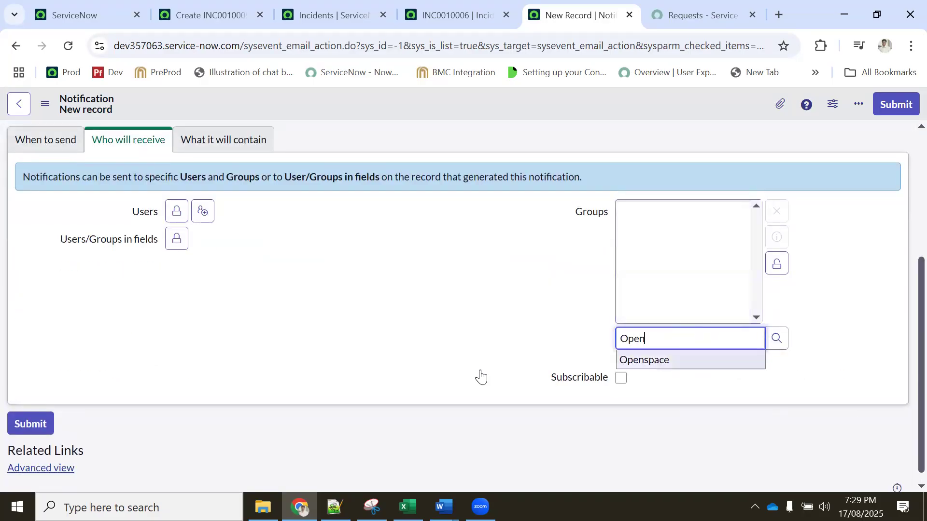
pyautogui.press('Return')
pyautogui.click(776, 264)
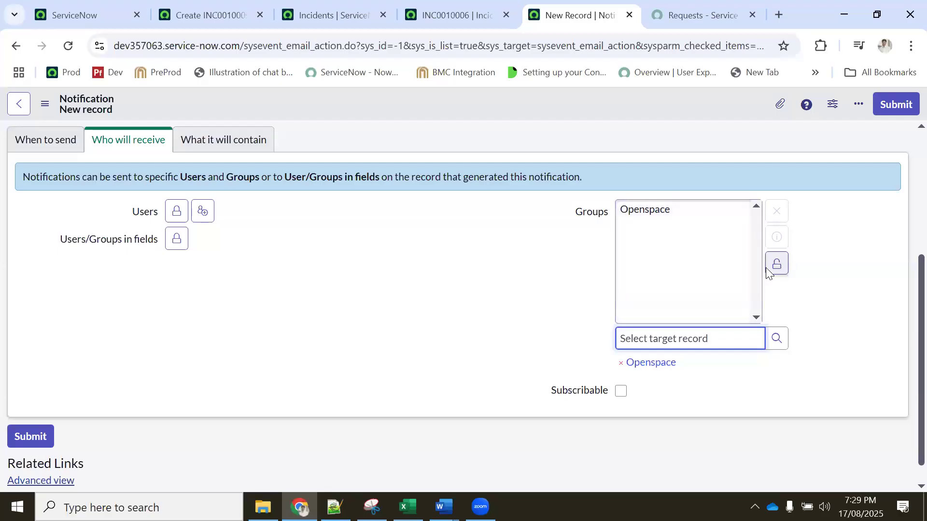
# Add System Administrator as a recipient user of the notification and lock the Users list.
pyautogui.click(177, 338)
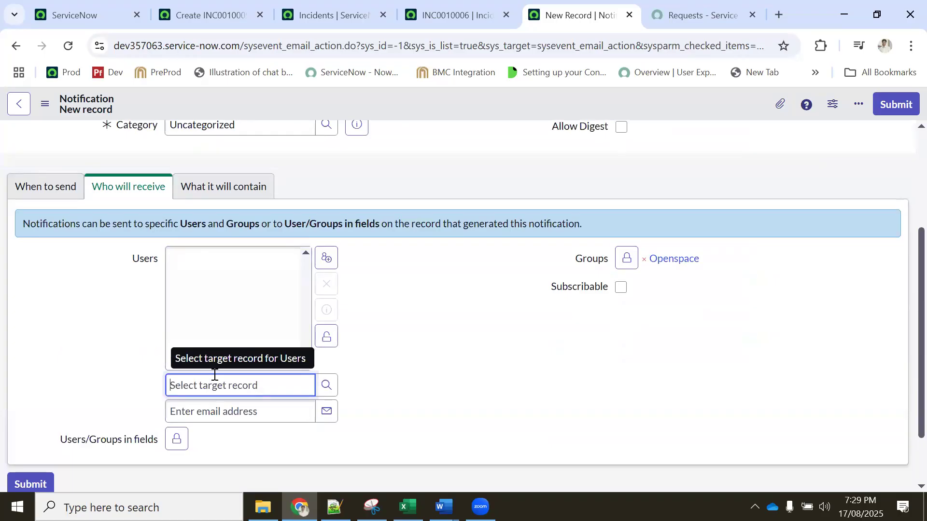
pyautogui.write('admin')
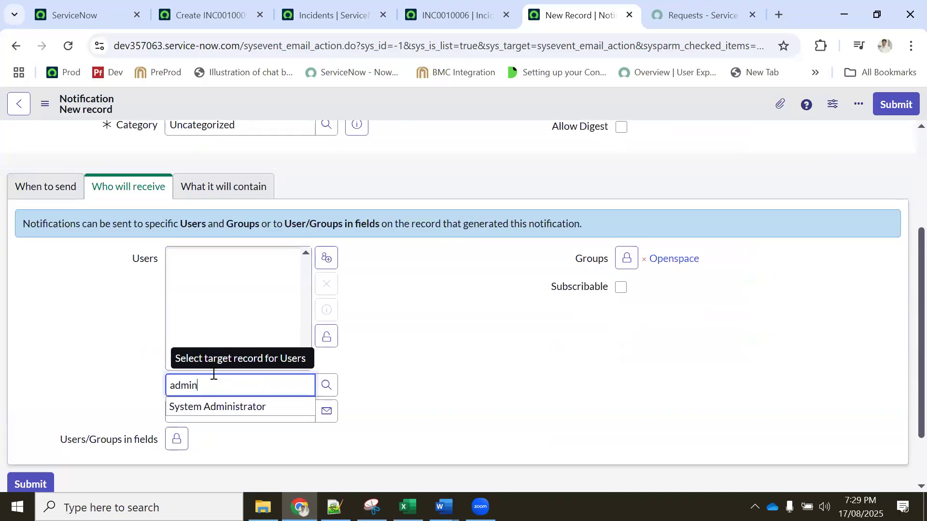
pyautogui.click(202, 408)
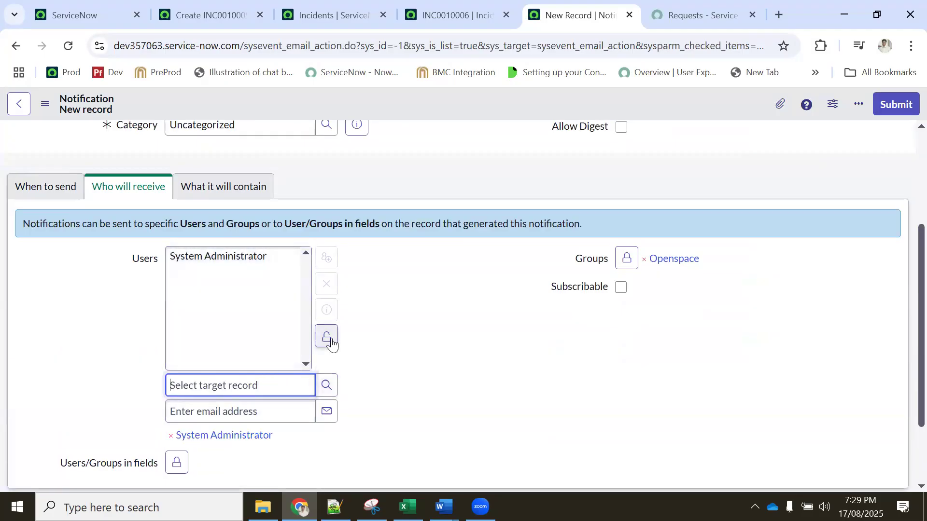
pyautogui.click(330, 340)
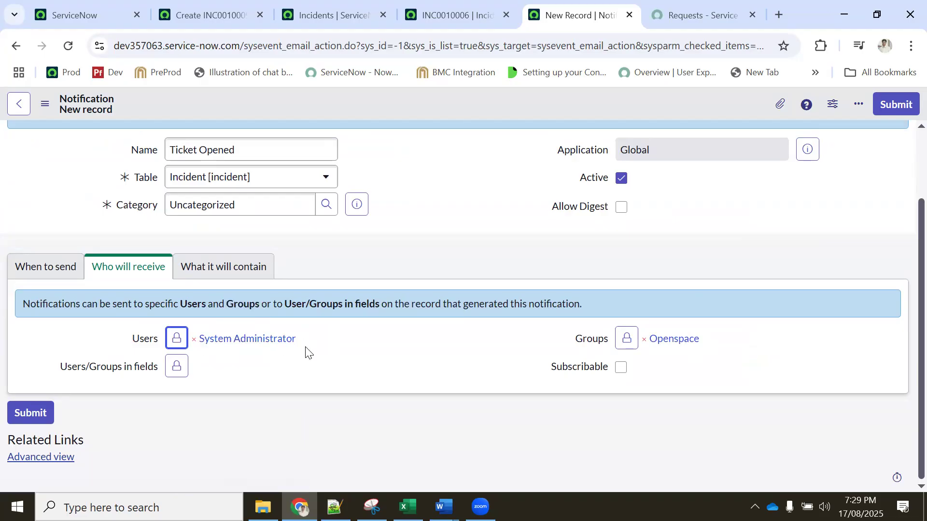
# Add the Caller field to the notification's Users/Groups in fields recipients and lock that list.
pyautogui.click(178, 370)
pyautogui.scroll(-1, 211, 355)
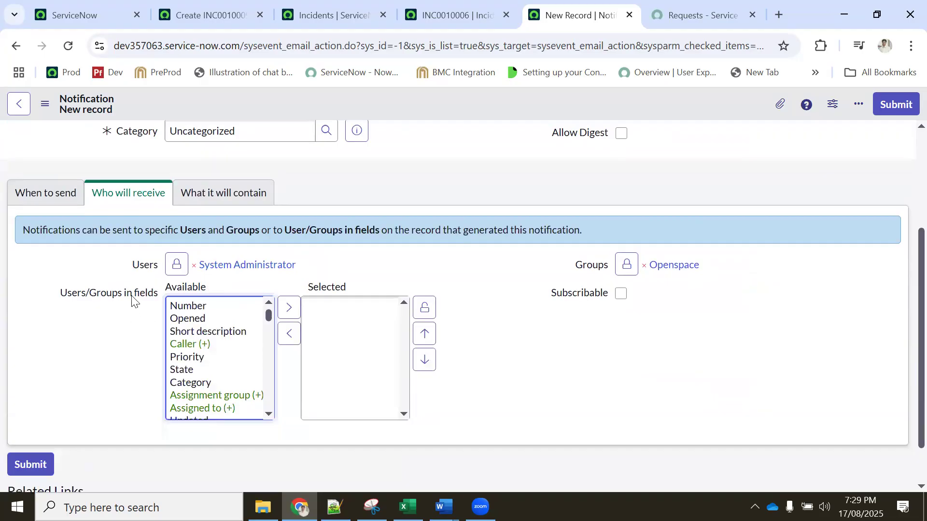
pyautogui.moveTo(156, 299)
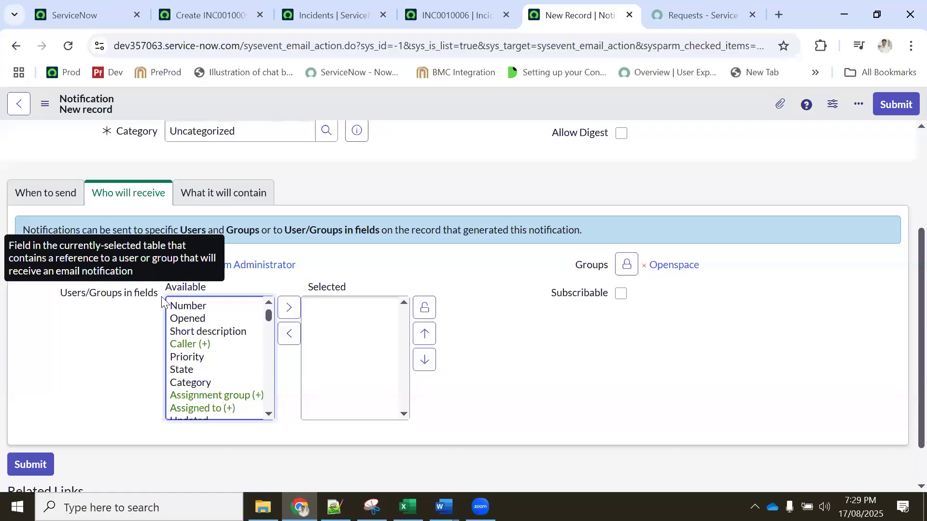
pyautogui.click(192, 345)
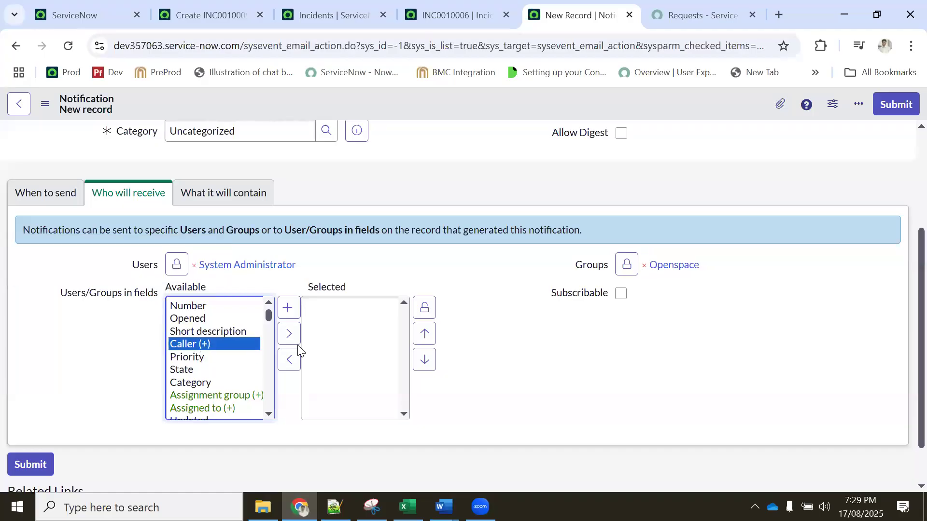
pyautogui.click(289, 333)
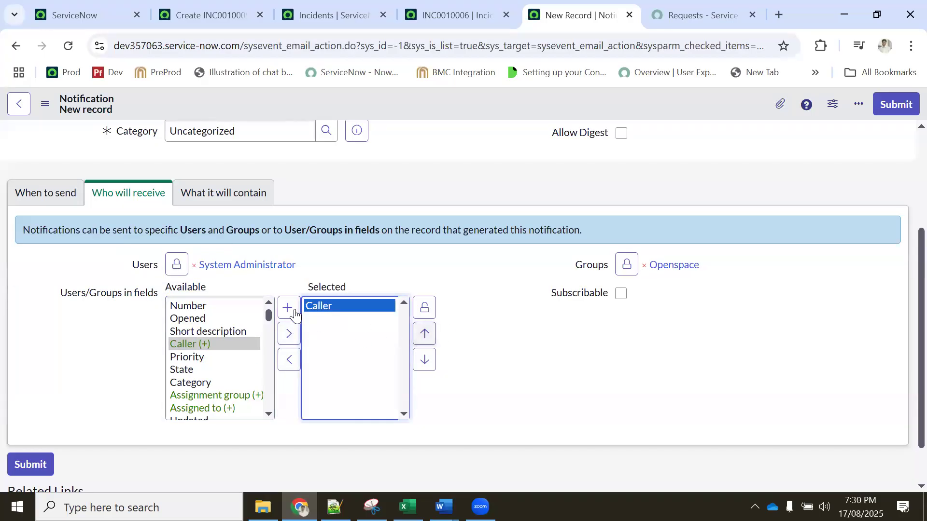
pyautogui.scroll(-1, 347, 323)
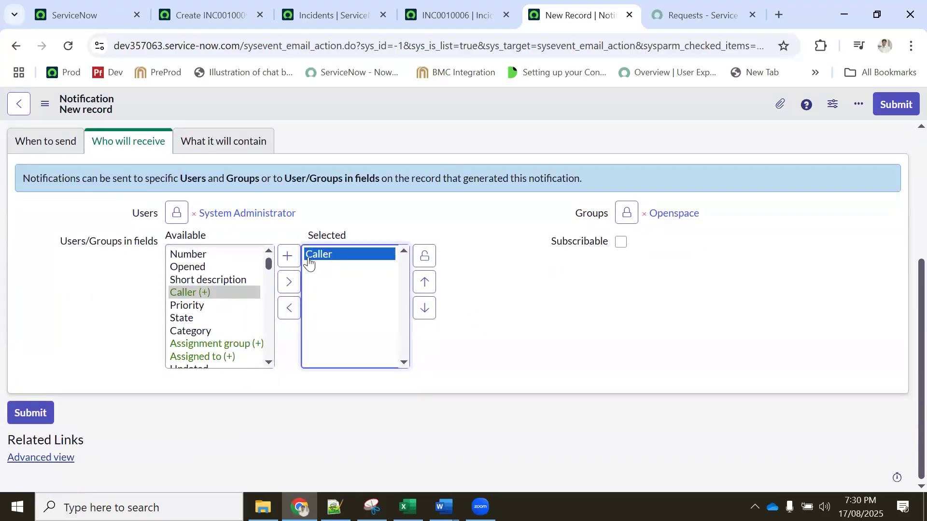
pyautogui.scroll(2, 297, 292)
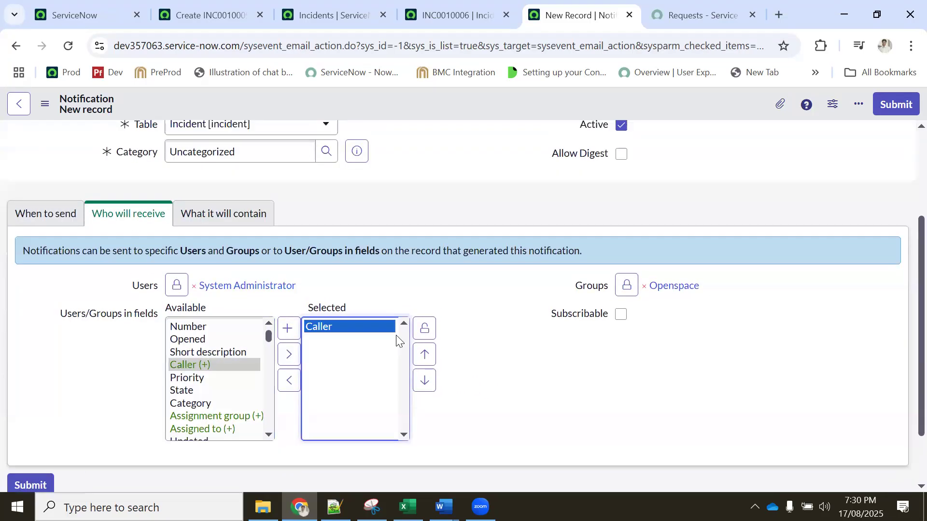
pyautogui.click(423, 330)
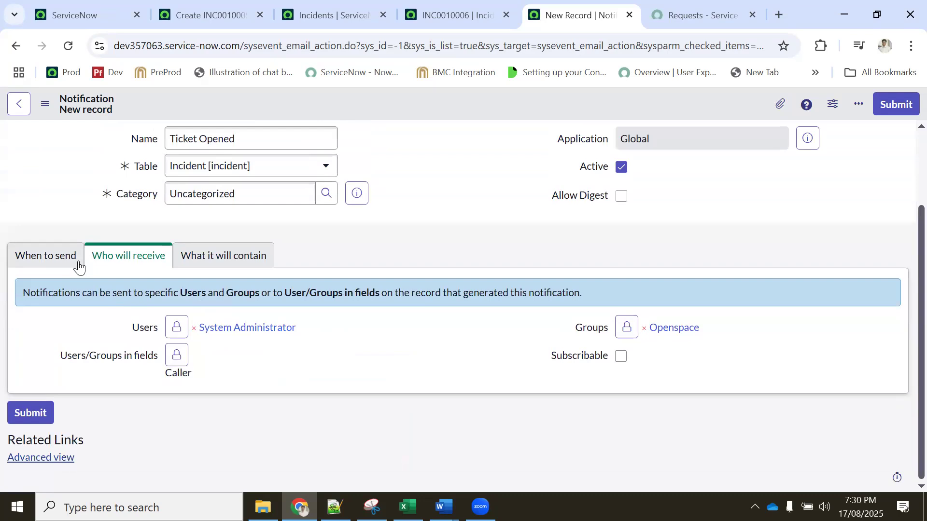
# Enable the Inserted option in the send criteria, with Send when kept at Record inserted or updated.
pyautogui.click(48, 263)
pyautogui.scroll(-2, 215, 368)
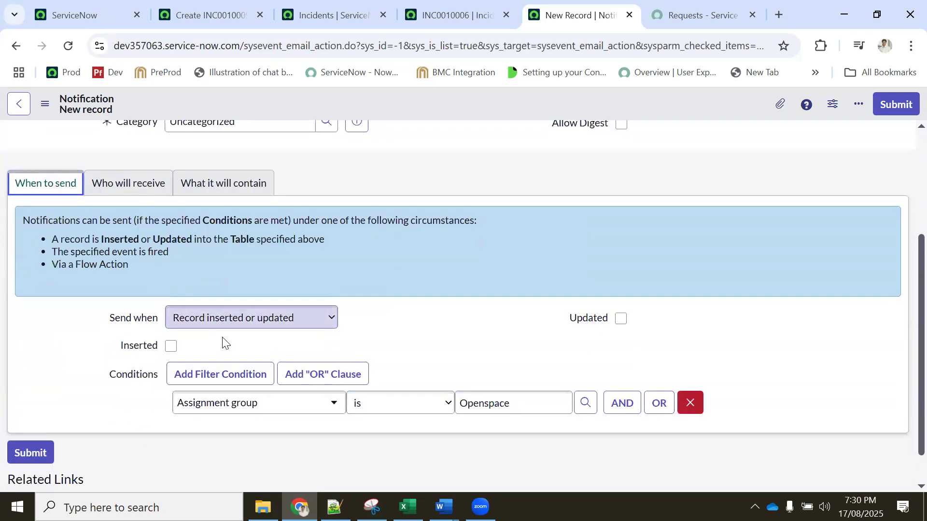
pyautogui.click(172, 346)
pyautogui.scroll(-1, 202, 346)
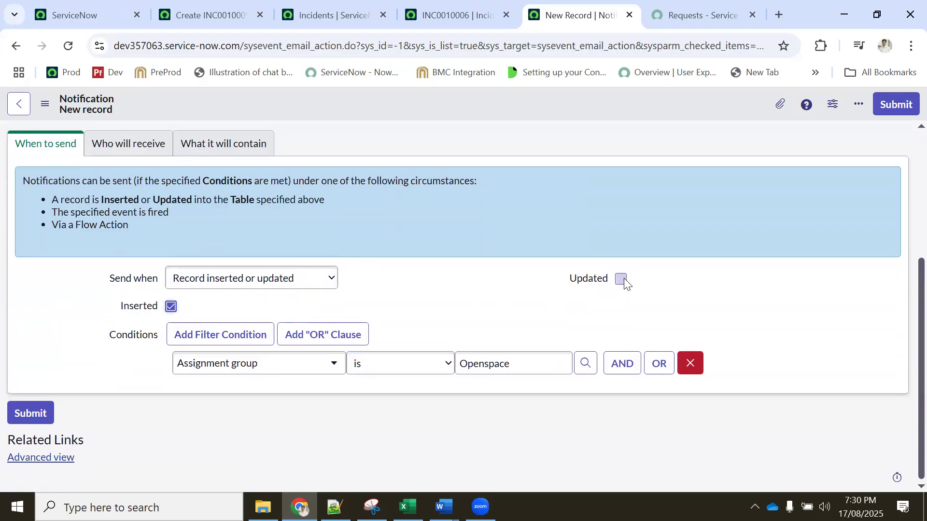
pyautogui.scroll(3, 196, 318)
pyautogui.scroll(-3, 191, 288)
pyautogui.click(190, 285)
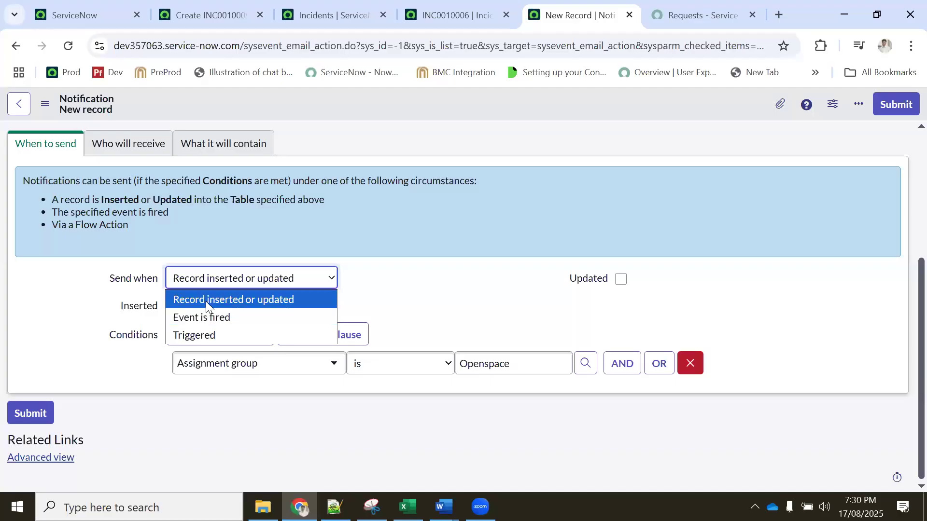
pyautogui.click(206, 301)
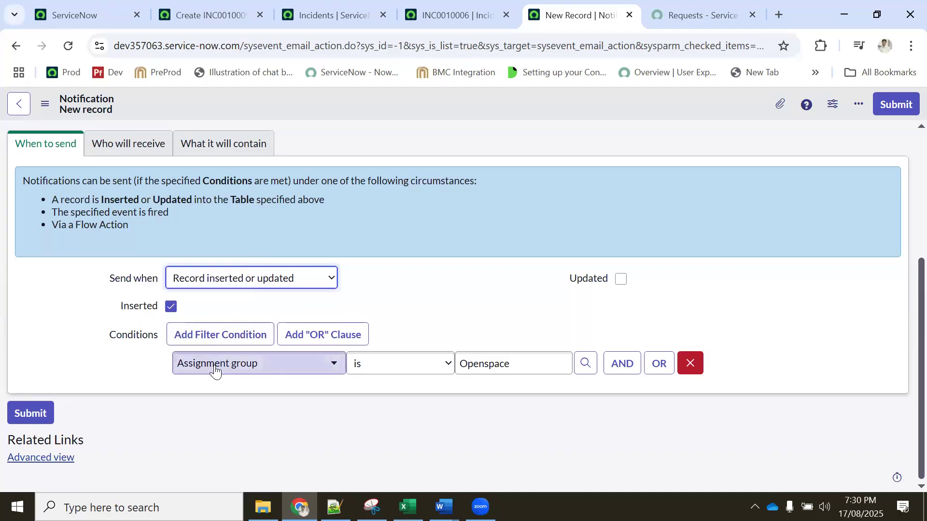
# Open the notification's message content settings and place the cursor in the empty Message HTML body.
pyautogui.click(121, 150)
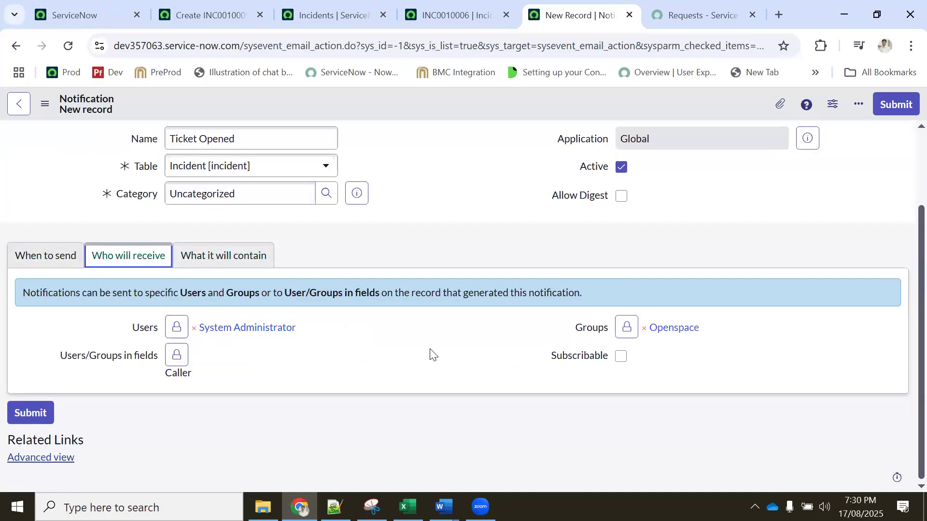
pyautogui.click(212, 261)
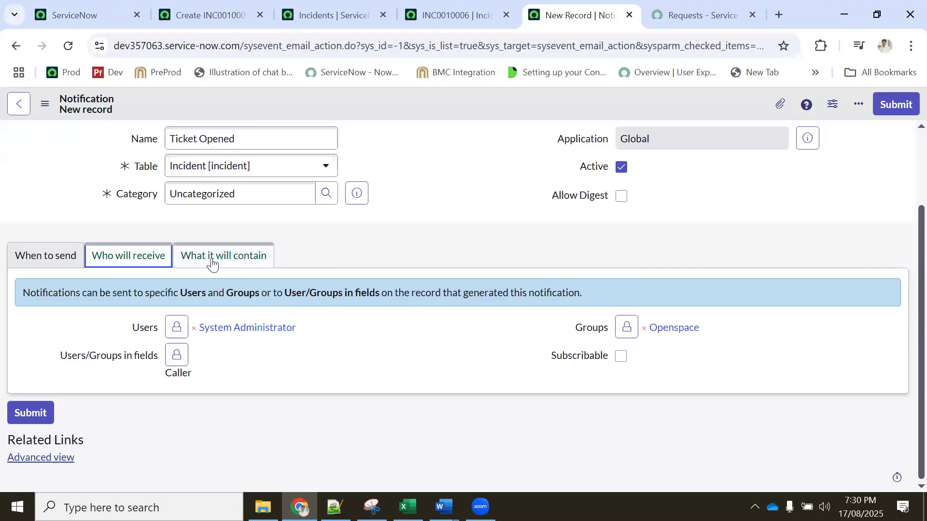
pyautogui.scroll(-3, 236, 265)
pyautogui.click(230, 298)
pyautogui.scroll(3, 158, 247)
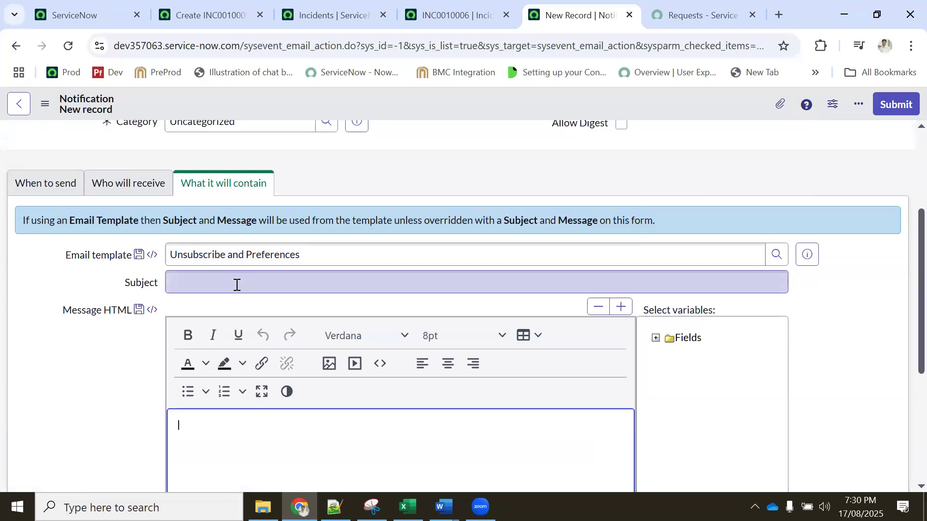
pyautogui.scroll(-1, 227, 309)
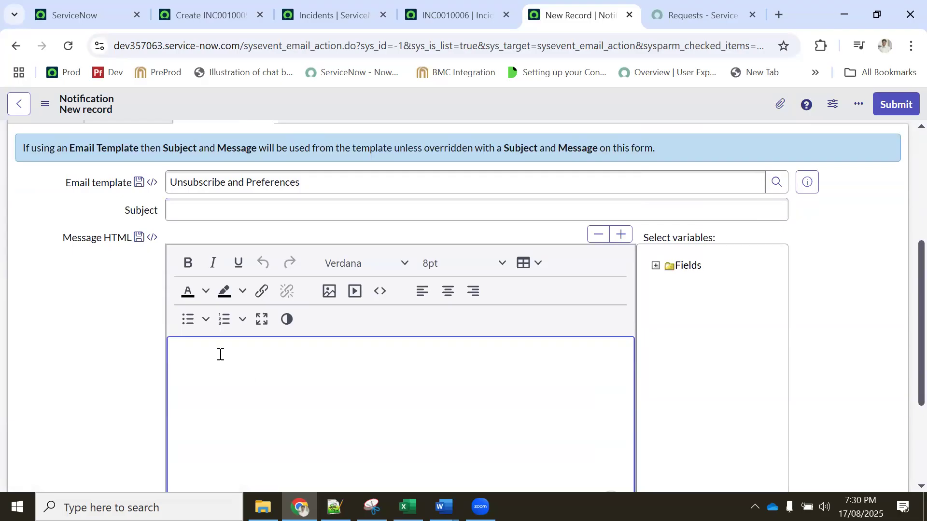
pyautogui.scroll(-1, 266, 350)
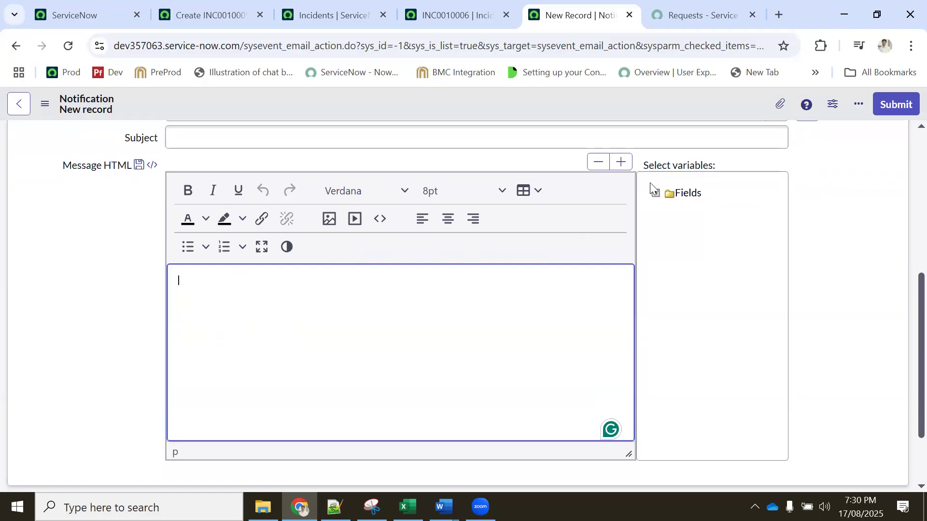
# Insert the Number field variable into the message body from the incident fields list.
pyautogui.click(656, 193)
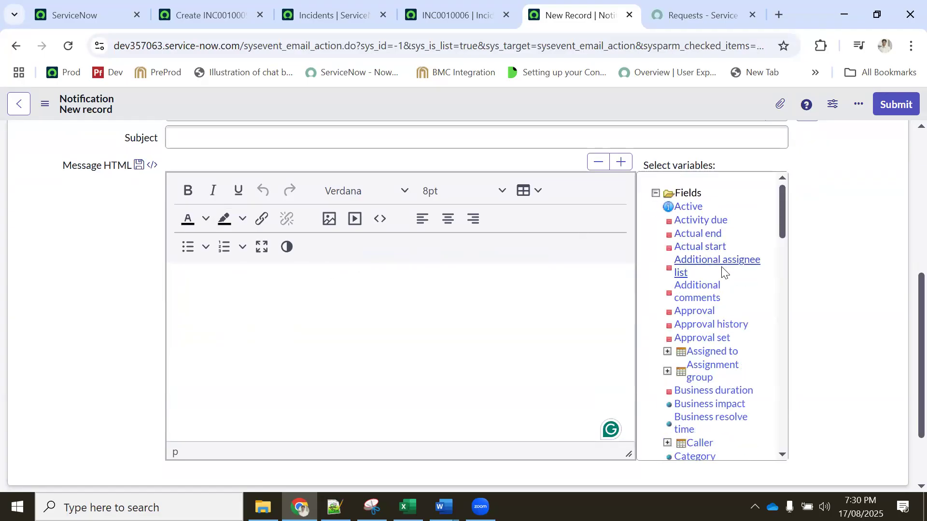
pyautogui.scroll(-9, 723, 280)
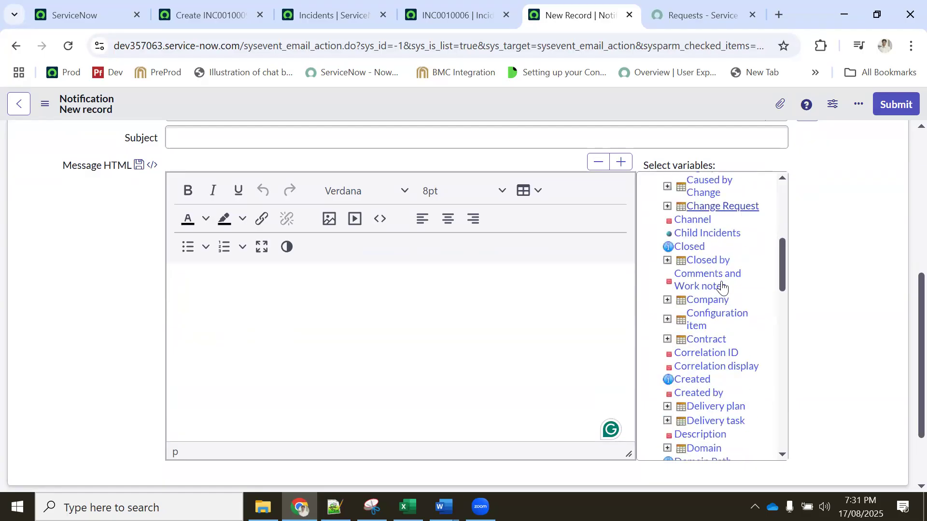
pyautogui.scroll(-3, 723, 286)
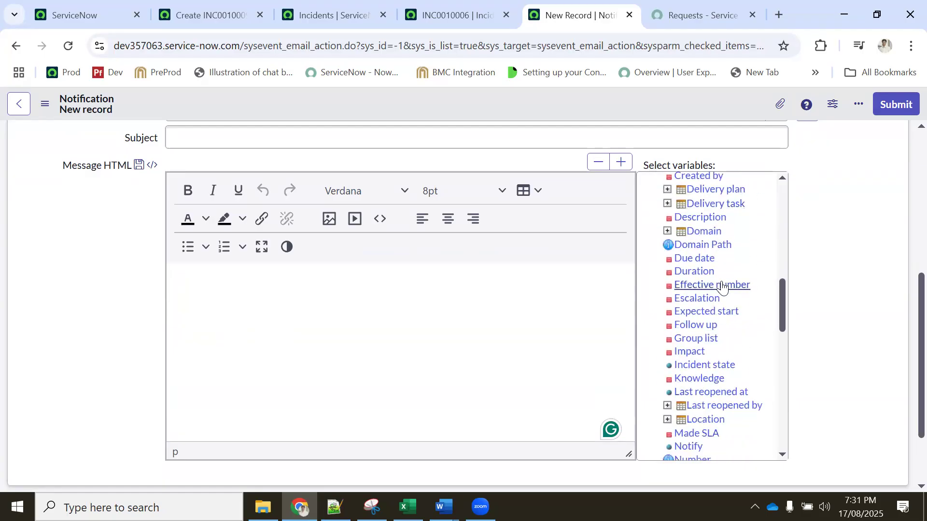
pyautogui.scroll(-3, 722, 289)
pyautogui.scroll(-3, 719, 294)
pyautogui.click(695, 317)
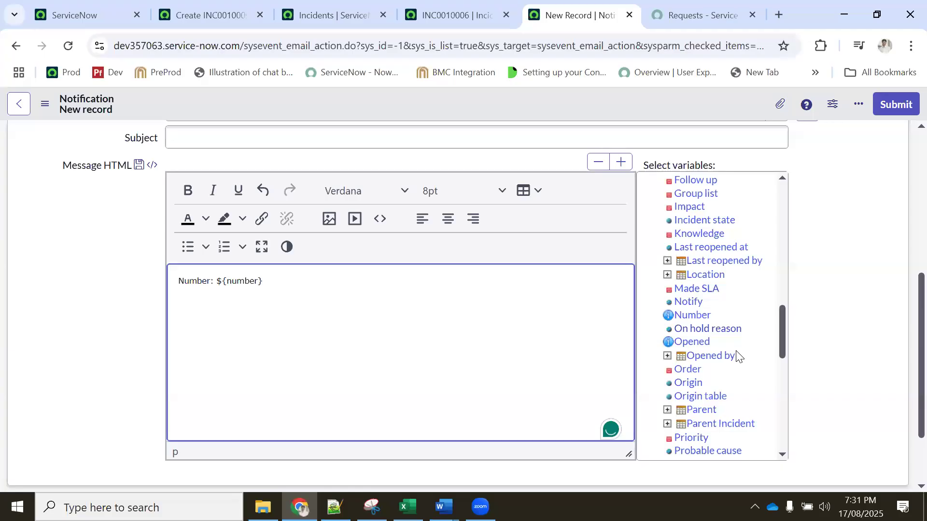
# Add the Category, Caller and Assignment group field variables to the message body, each on its own line.
pyautogui.scroll(3, 736, 356)
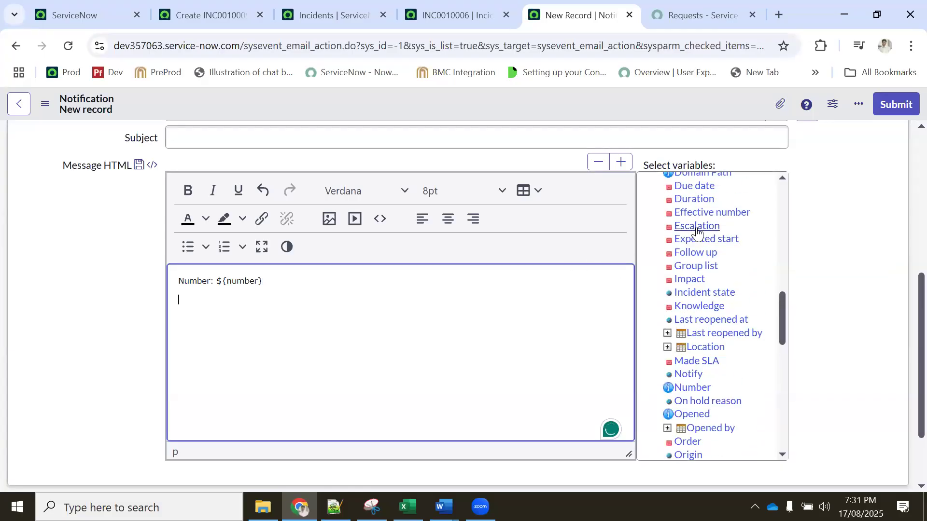
pyautogui.scroll(5, 702, 239)
pyautogui.scroll(5, 705, 246)
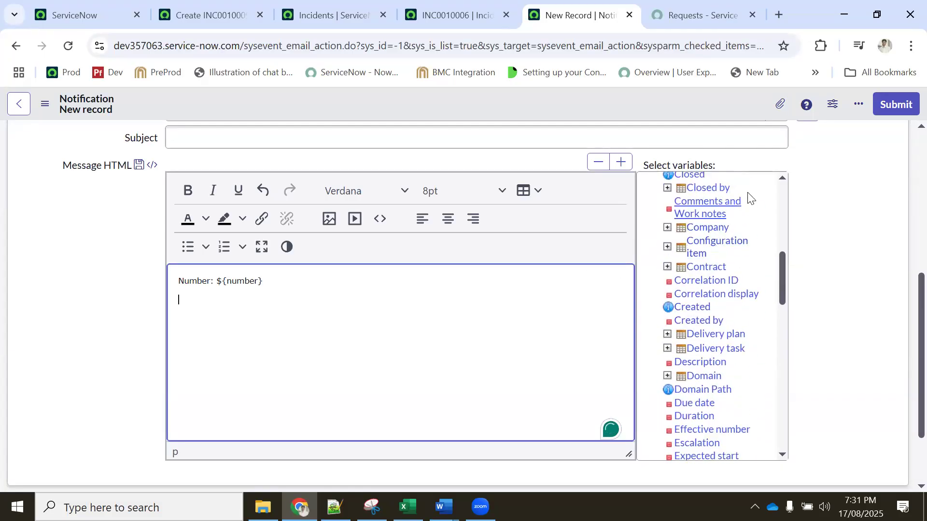
pyautogui.scroll(8, 718, 234)
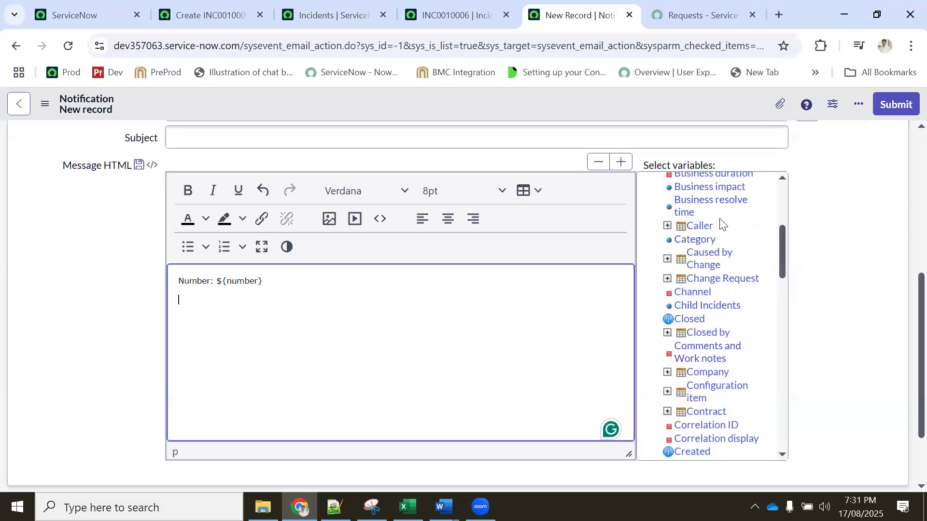
pyautogui.scroll(3, 729, 244)
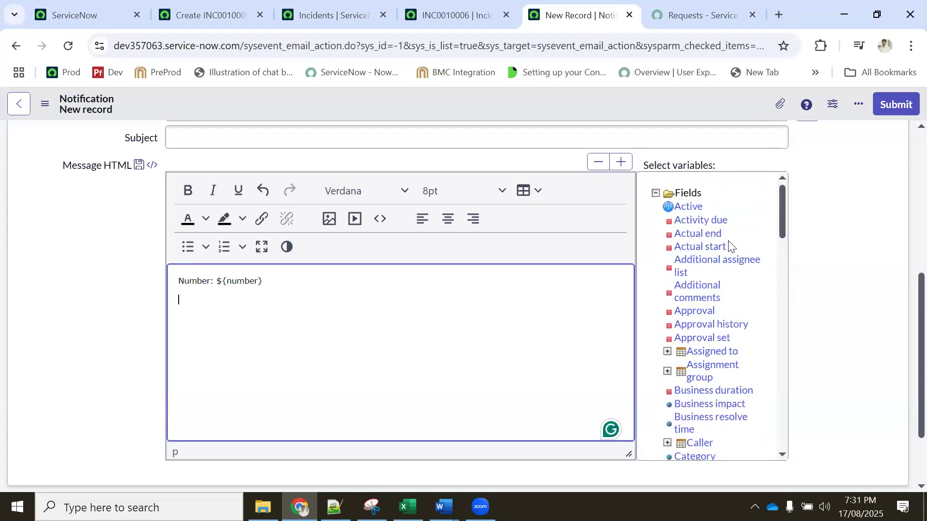
pyautogui.scroll(-5, 714, 320)
pyautogui.click(707, 311)
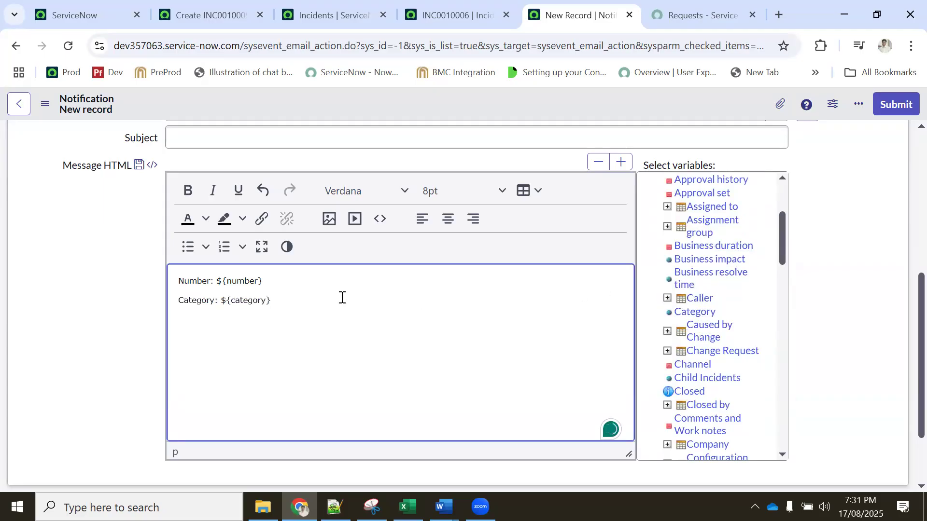
pyautogui.click(700, 299)
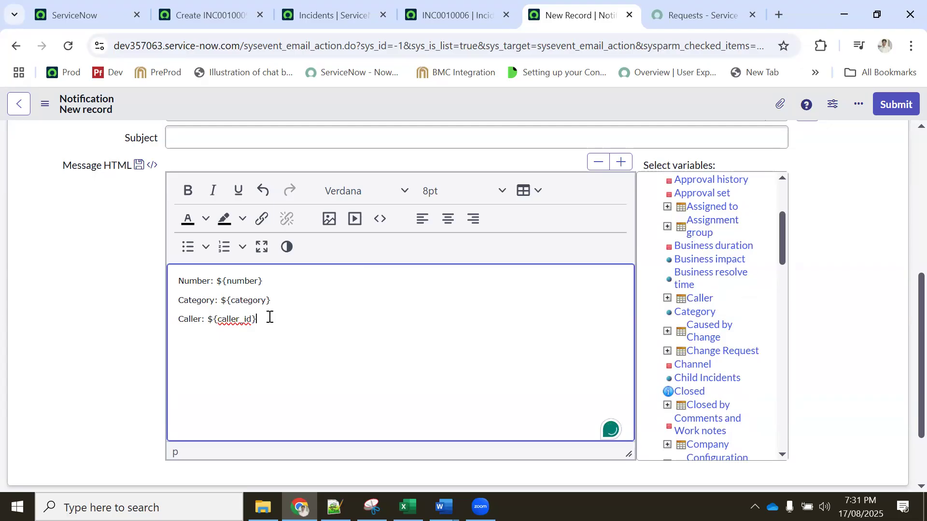
pyautogui.click(712, 220)
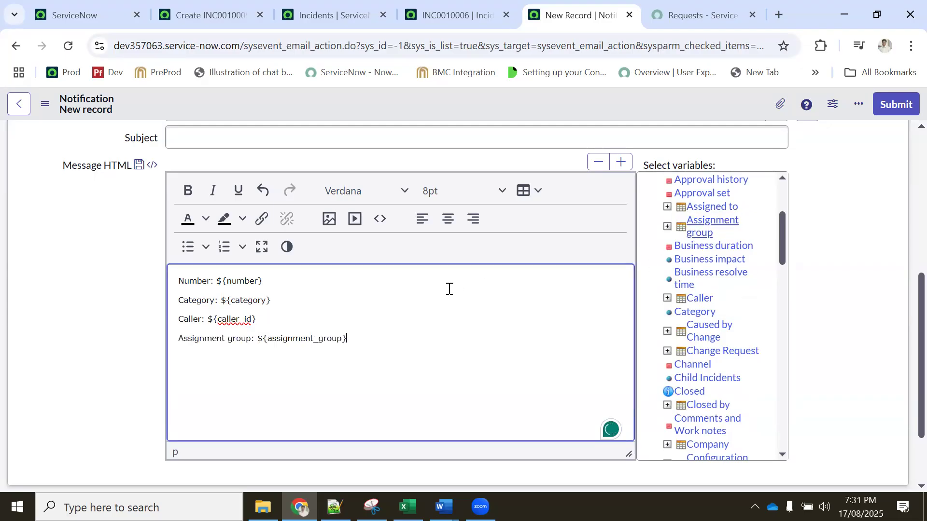
# Add the Short description field variable on its own line below Assignment group in the message body.
pyautogui.scroll(-4, 739, 265)
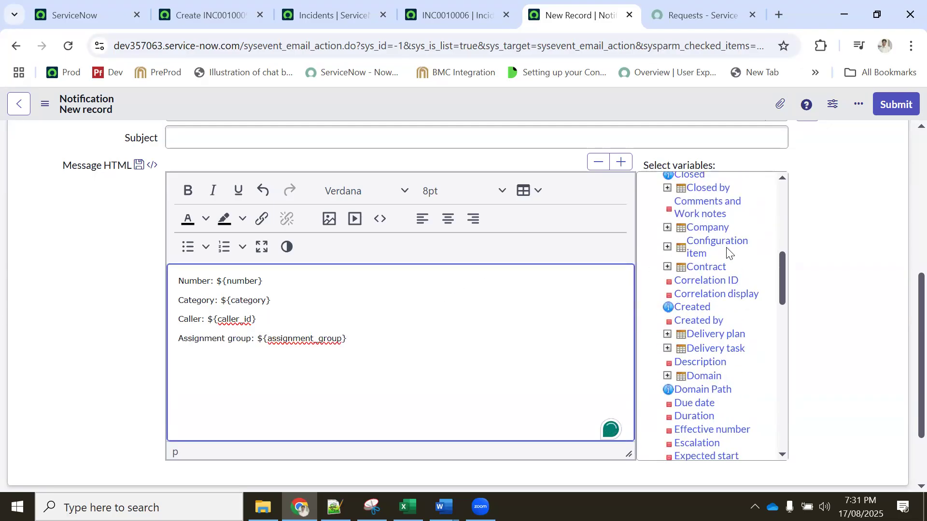
pyautogui.scroll(-2, 733, 275)
pyautogui.scroll(-5, 735, 290)
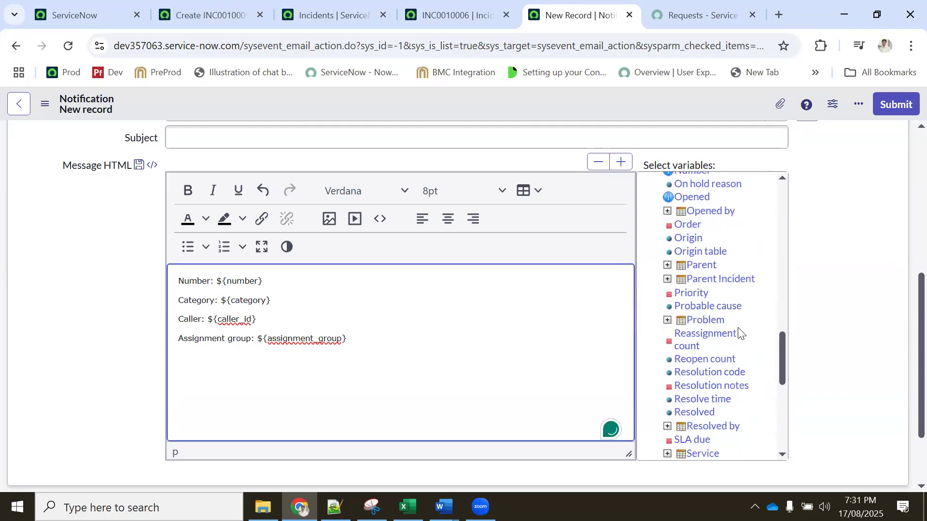
pyautogui.scroll(-2, 739, 333)
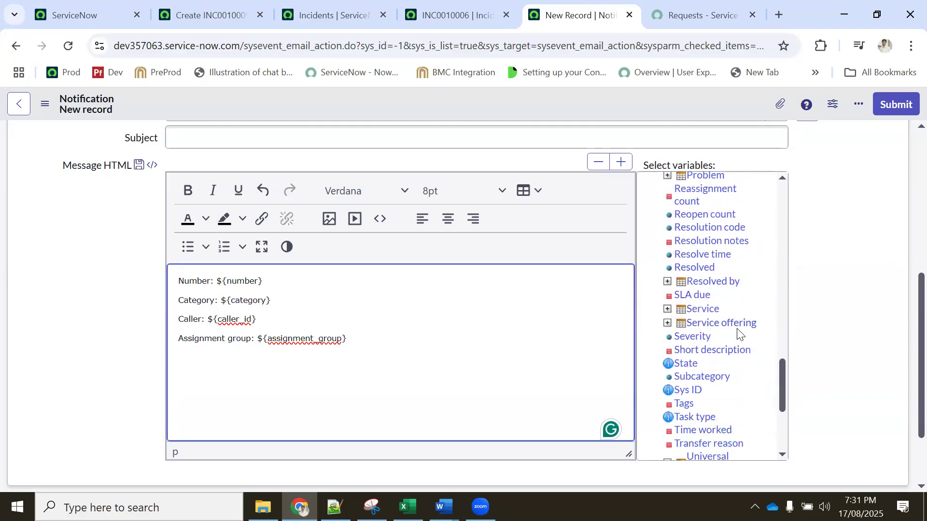
pyautogui.click(698, 351)
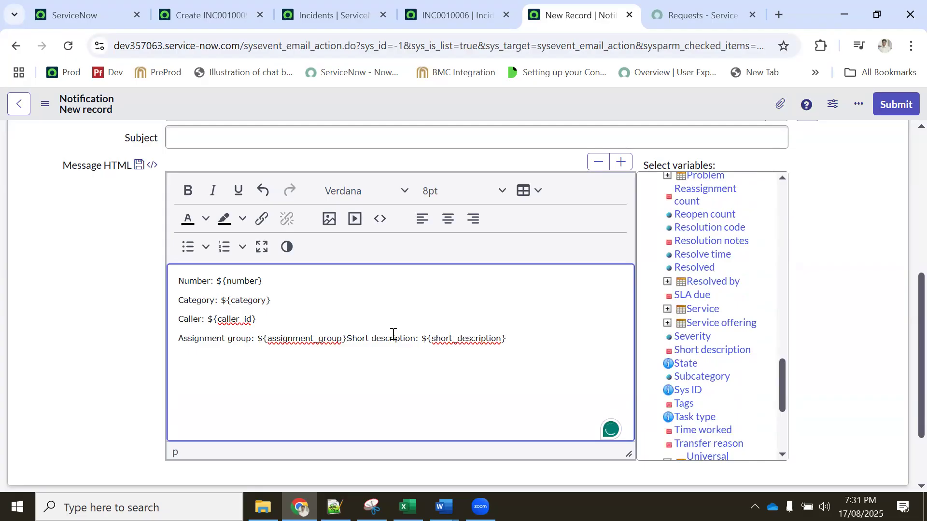
pyautogui.press('Return')
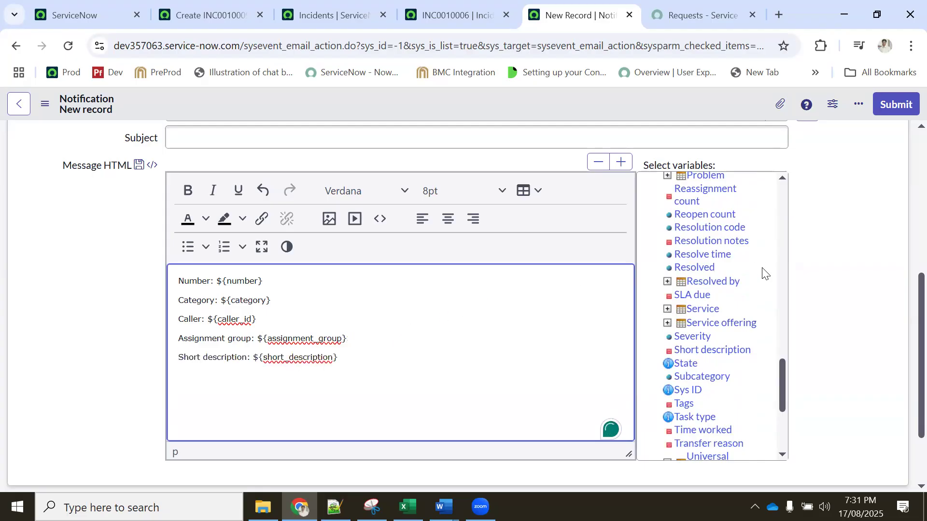
# Insert the Description field variable on its own line above Short description in the message body.
pyautogui.scroll(-3, 749, 310)
pyautogui.scroll(9, 722, 305)
pyautogui.scroll(8, 721, 305)
pyautogui.scroll(-1, 718, 309)
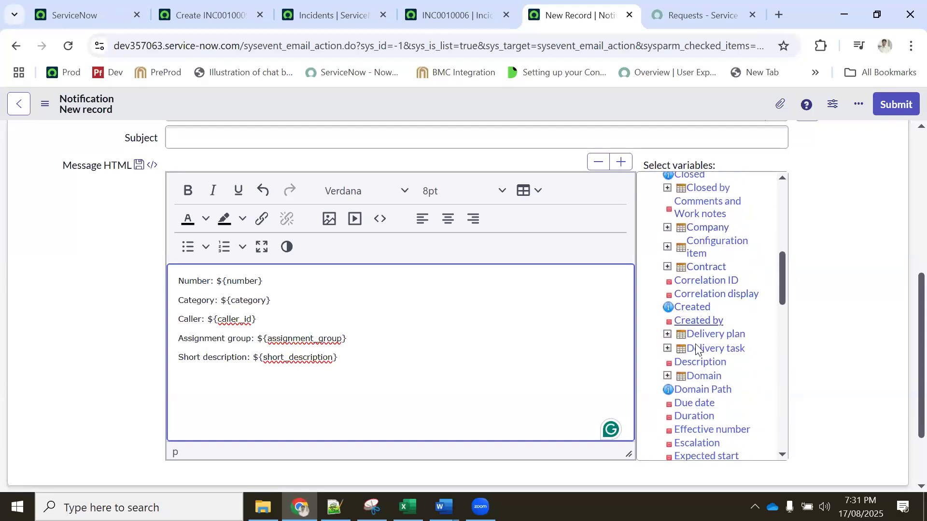
pyautogui.click(700, 362)
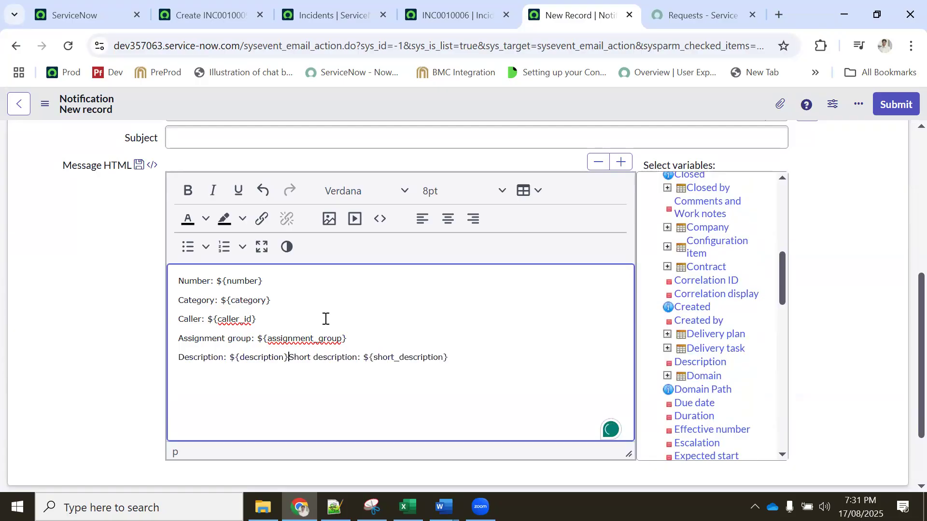
pyautogui.press('Return')
pyautogui.click(320, 355)
# Collapse the Fields tree of selectable message variables.
pyautogui.scroll(1, 340, 299)
pyautogui.click(815, 255)
pyautogui.scroll(10, 724, 338)
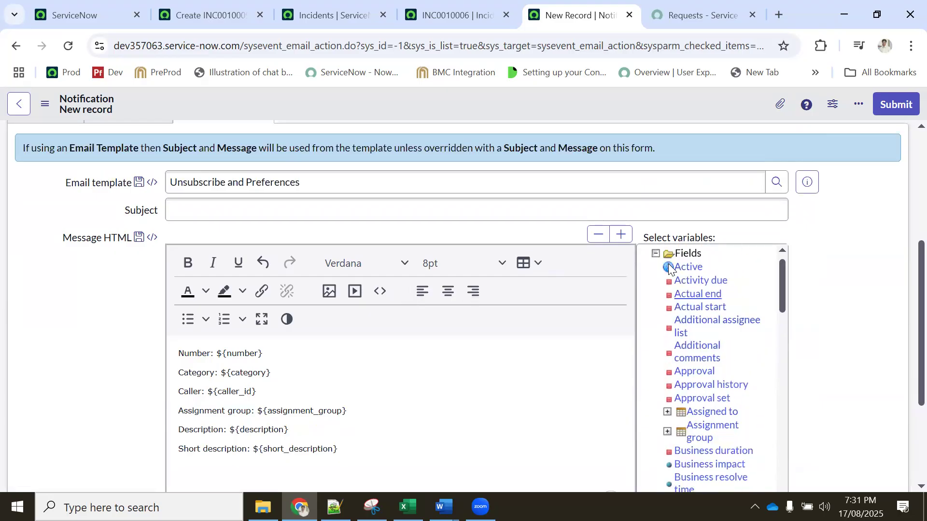
pyautogui.click(655, 266)
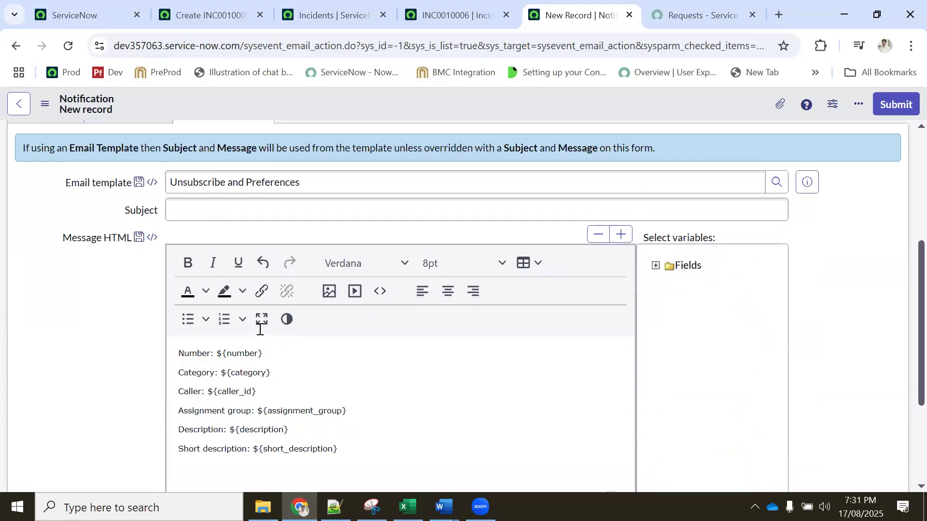
# Insert a table with 2 columns and 5 rows between the Description and Short description lines of the message.
pyautogui.scroll(-2, 260, 328)
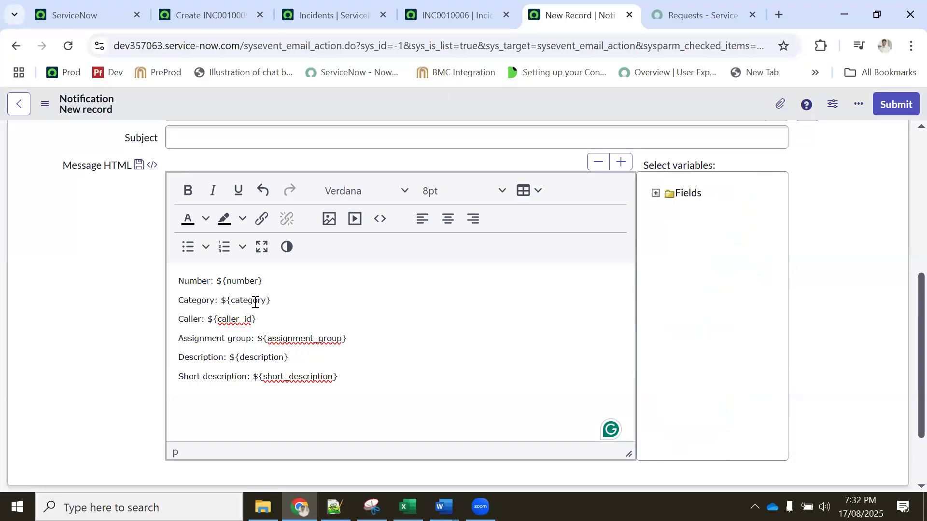
pyautogui.click(537, 191)
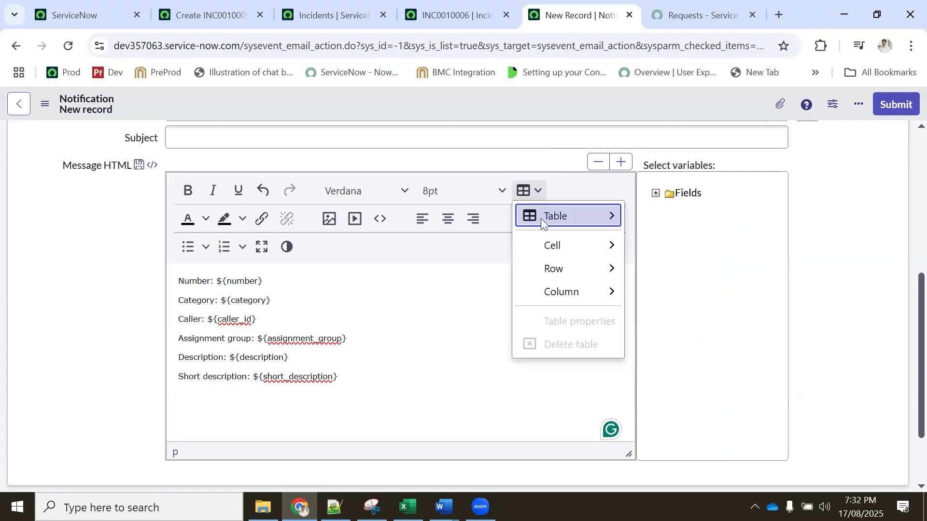
pyautogui.moveTo(563, 218)
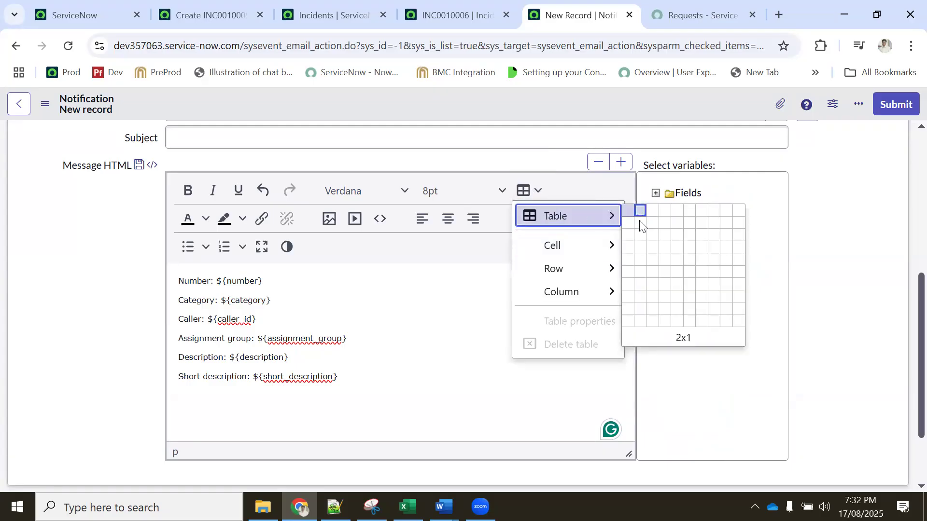
pyautogui.click(639, 260)
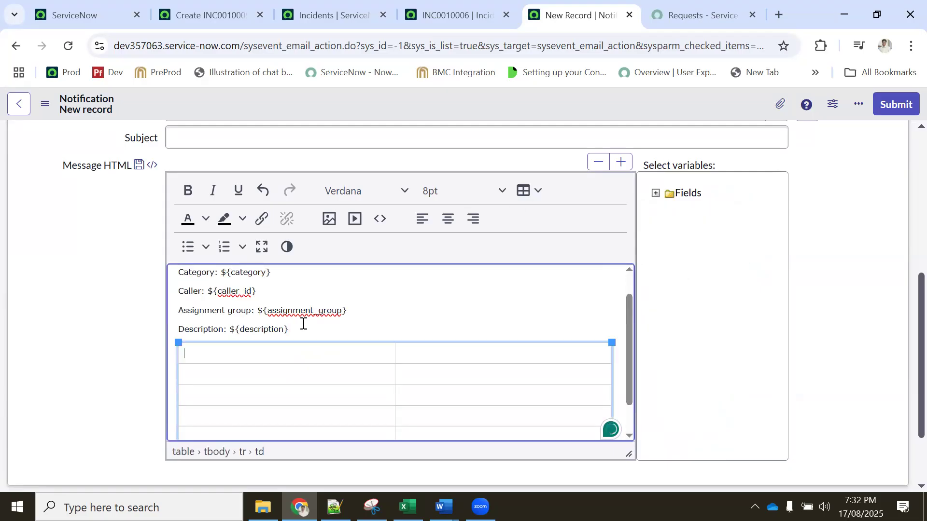
# Fill the table's first row with the Number label and the ${number} variable, copied from the message line above.
pyautogui.scroll(2, 241, 297)
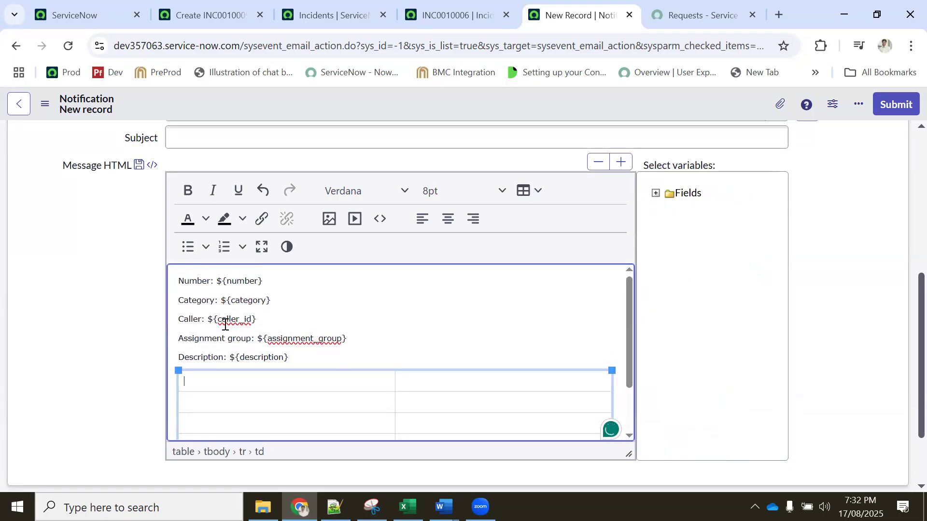
pyautogui.click(210, 284)
pyautogui.doubleClick(191, 283)
pyautogui.hotkey('ctrl', 'c')
pyautogui.click(213, 383)
pyautogui.hotkey('ctrl', 'v')
pyautogui.moveTo(267, 284); pyautogui.dragTo(218, 283)
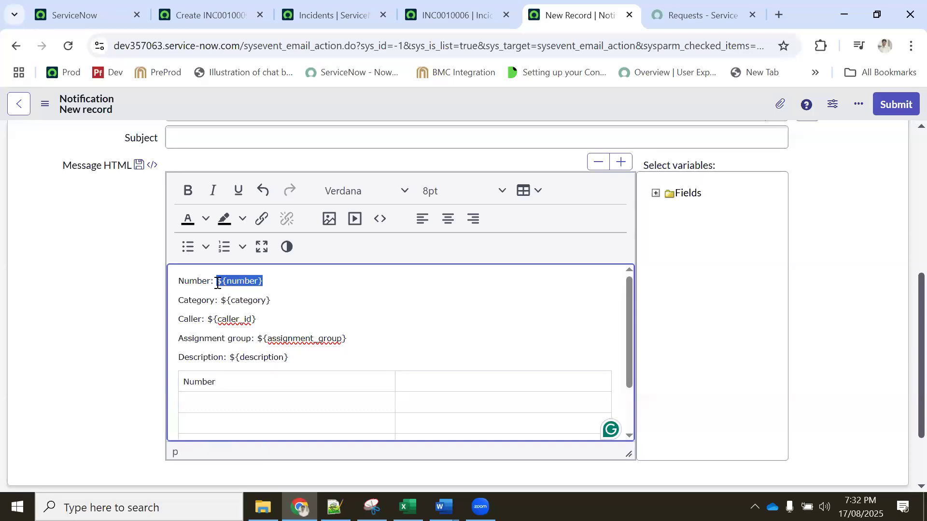
pyautogui.hotkey('ctrl', 'c')
pyautogui.click(412, 381)
pyautogui.hotkey('ctrl', 'v')
# Fill the table's second row with the Category label and the ${category} variable from the message text.
pyautogui.moveTo(270, 299); pyautogui.dragTo(223, 303)
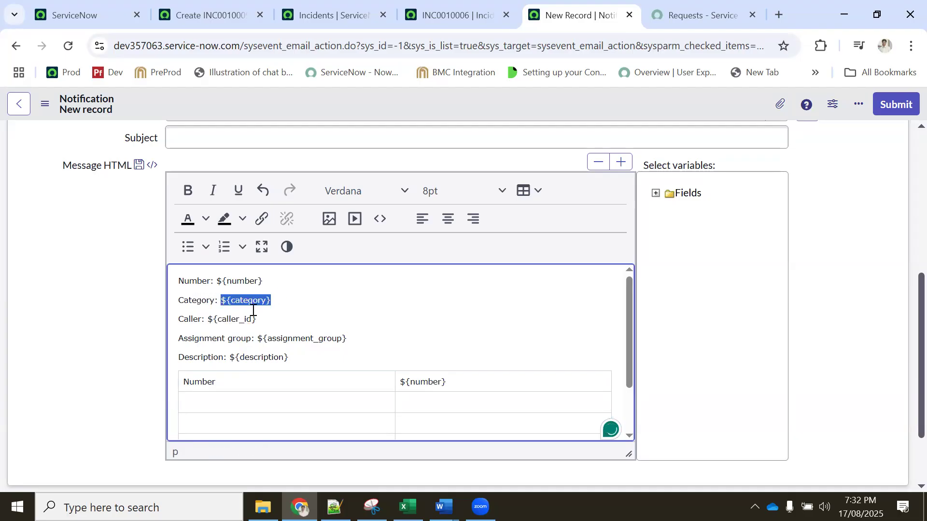
pyautogui.click(440, 410)
pyautogui.hotkey('ctrl', 'v')
pyautogui.moveTo(215, 301); pyautogui.dragTo(181, 301)
pyautogui.hotkey('ctrl', 'c')
pyautogui.click(254, 405)
pyautogui.hotkey('ctrl', 'v')
# Fill the table's third row with the Caller label and the ${caller_id} variable from the message text.
pyautogui.doubleClick(186, 320)
pyautogui.hotkey('ctrl', 'c')
pyautogui.click(221, 423)
pyautogui.hotkey('ctrl', 'v')
pyautogui.moveTo(264, 320); pyautogui.dragTo(209, 316)
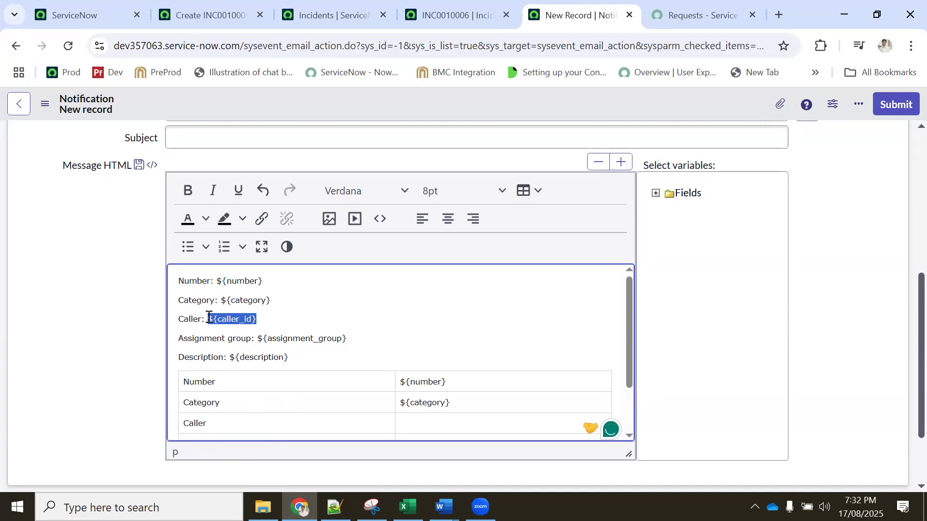
pyautogui.hotkey('ctrl', 'c')
pyautogui.click(410, 429)
pyautogui.hotkey('ctrl', 'v')
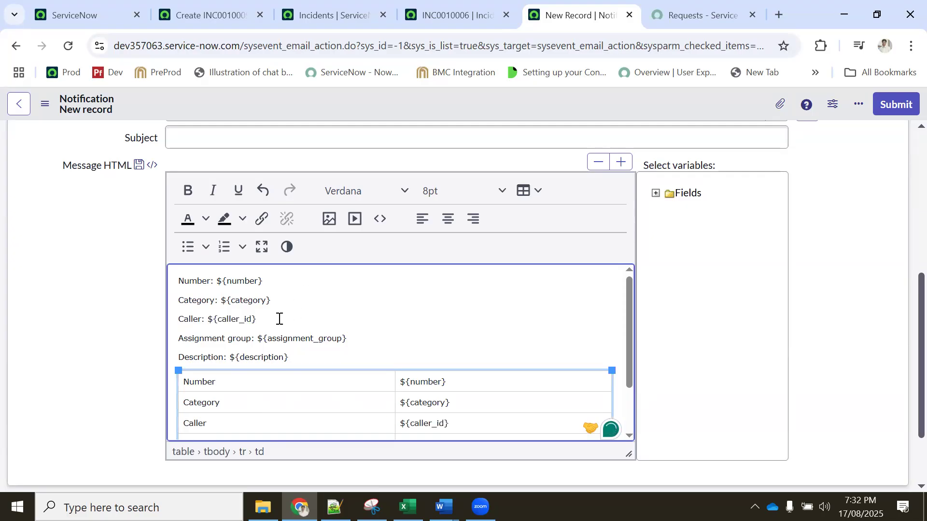
# Fill the table's fourth row with the Assignment group label and the ${assignment_group} variable, copied from the message text.
pyautogui.moveTo(252, 339); pyautogui.dragTo(176, 343)
pyautogui.hotkey('ctrl', 'c')
pyautogui.scroll(-2, 253, 371)
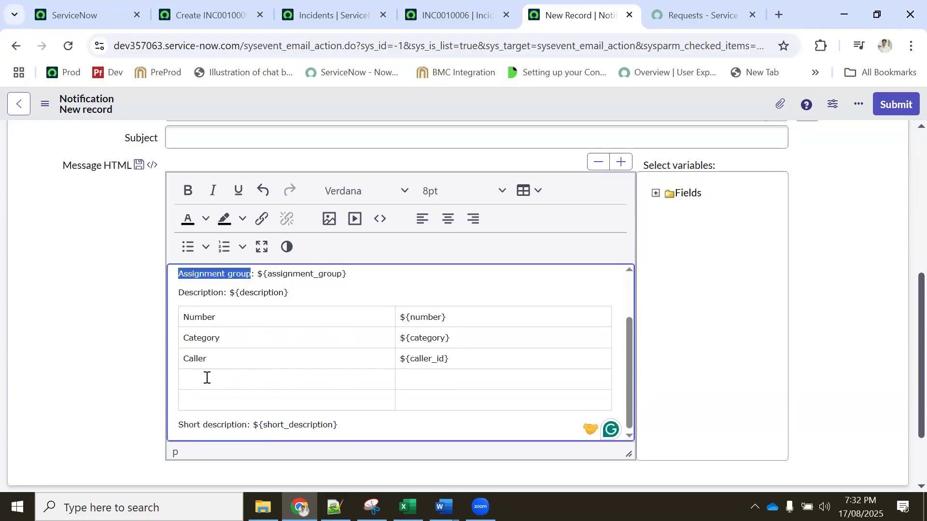
pyautogui.click(208, 378)
pyautogui.hotkey('ctrl', 'v')
pyautogui.scroll(2, 319, 337)
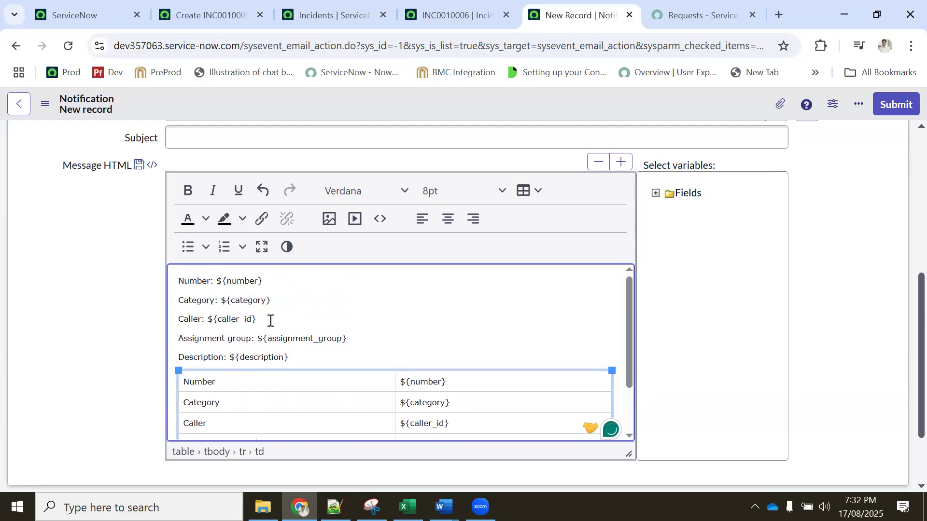
pyautogui.moveTo(354, 338); pyautogui.dragTo(258, 338)
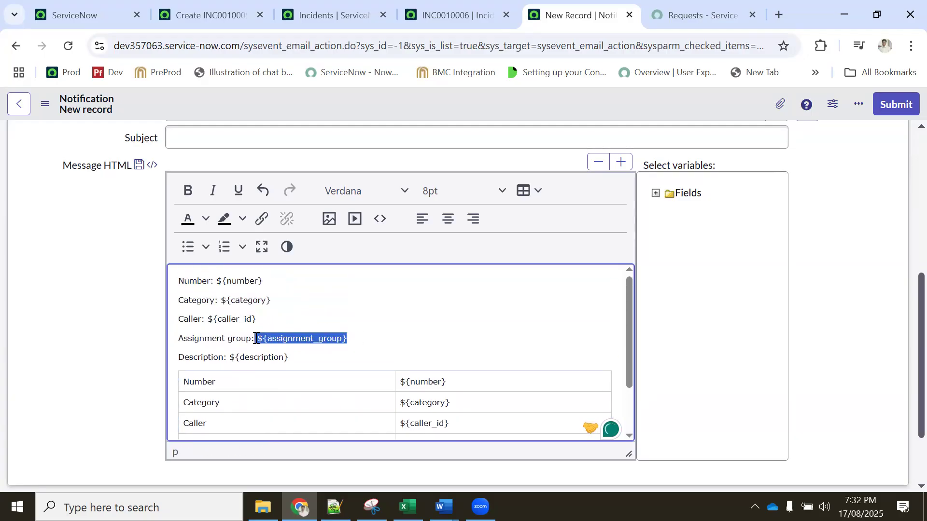
pyautogui.hotkey('ctrl', 'c')
pyautogui.scroll(-2, 408, 410)
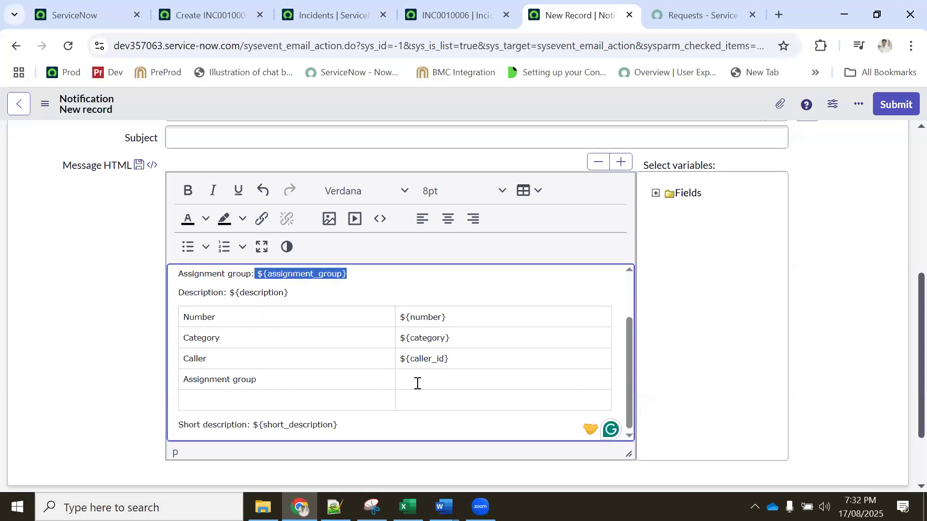
pyautogui.click(416, 379)
pyautogui.hotkey('ctrl', 'v')
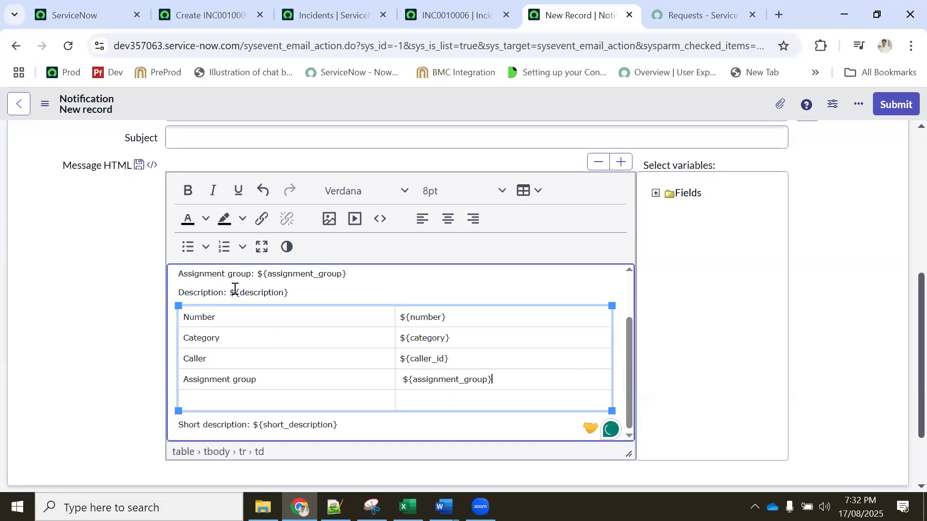
# Fill the table's fifth row with the Description label, without its colon, and the ${description} variable from the message text.
pyautogui.moveTo(226, 293); pyautogui.dragTo(179, 292)
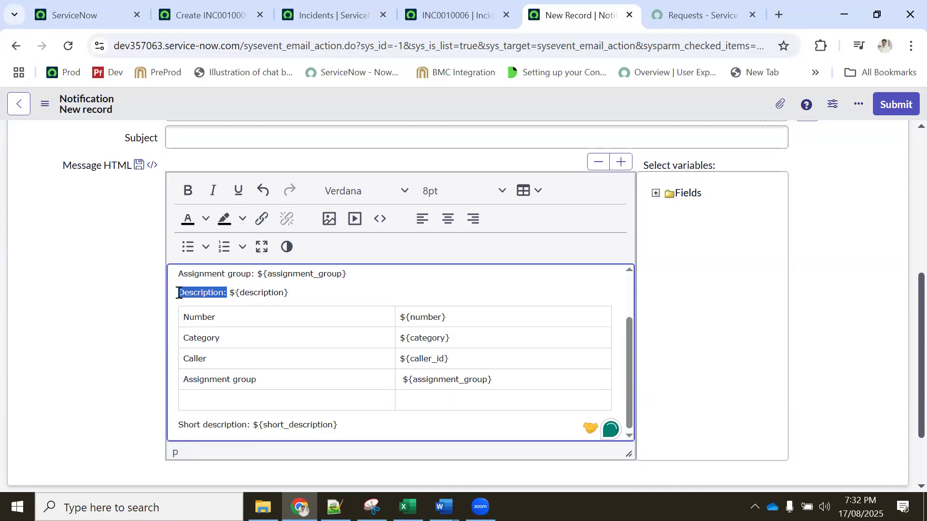
pyautogui.hotkey('ctrl', 'c')
pyautogui.click(235, 395)
pyautogui.hotkey('ctrl', 'v')
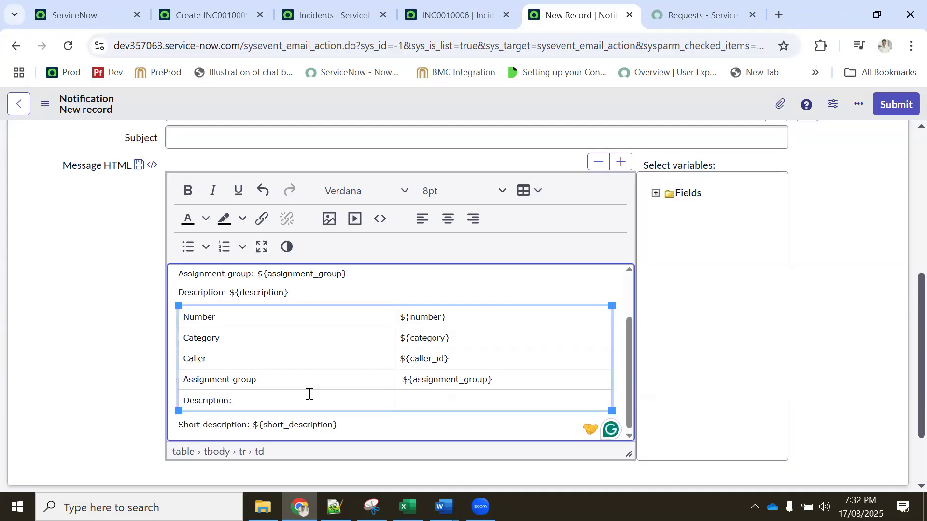
pyautogui.press('BackSpace')
pyautogui.moveTo(305, 293); pyautogui.dragTo(230, 291)
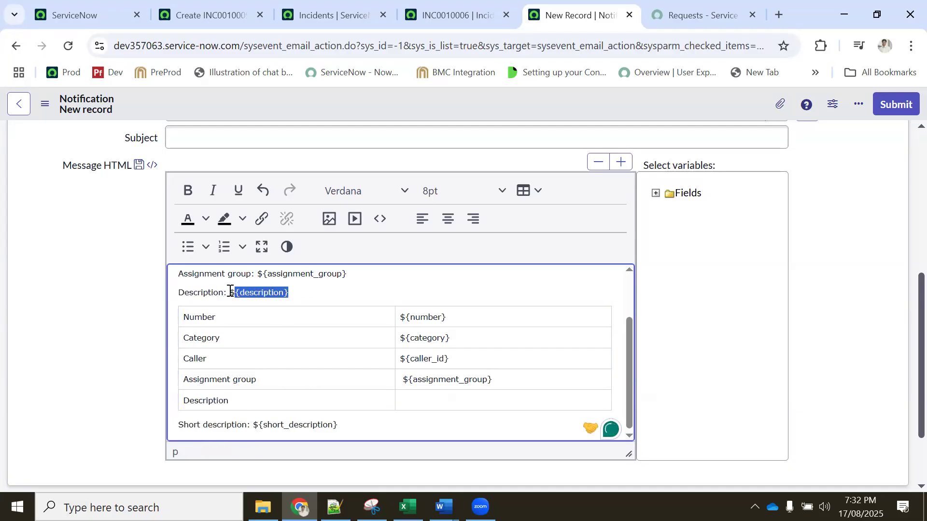
pyautogui.hotkey('ctrl', 'c')
pyautogui.click(433, 404)
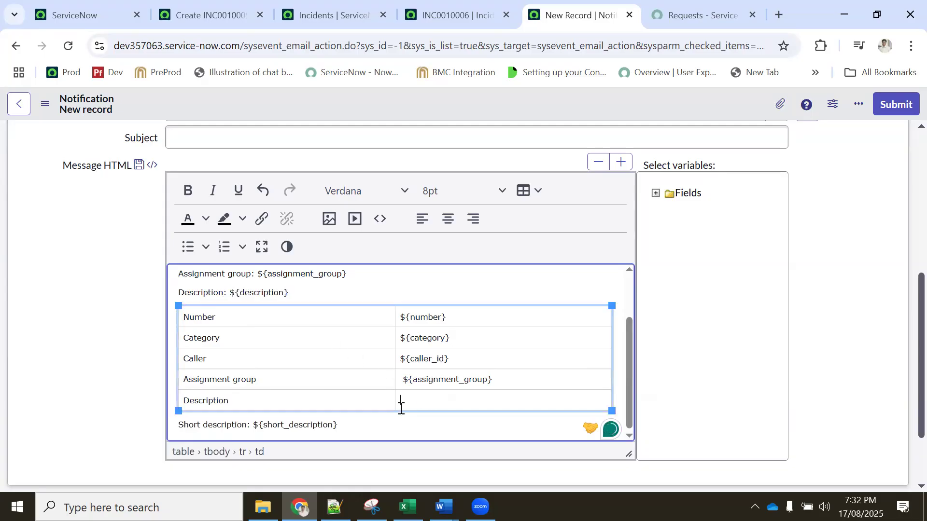
pyautogui.hotkey('ctrl', 'v')
# Delete the plain variable lines below and above the table and enter the heading "Notifying Ticket Creation" above it.
pyautogui.moveTo(355, 425); pyautogui.dragTo(181, 426)
pyautogui.press('BackSpace')
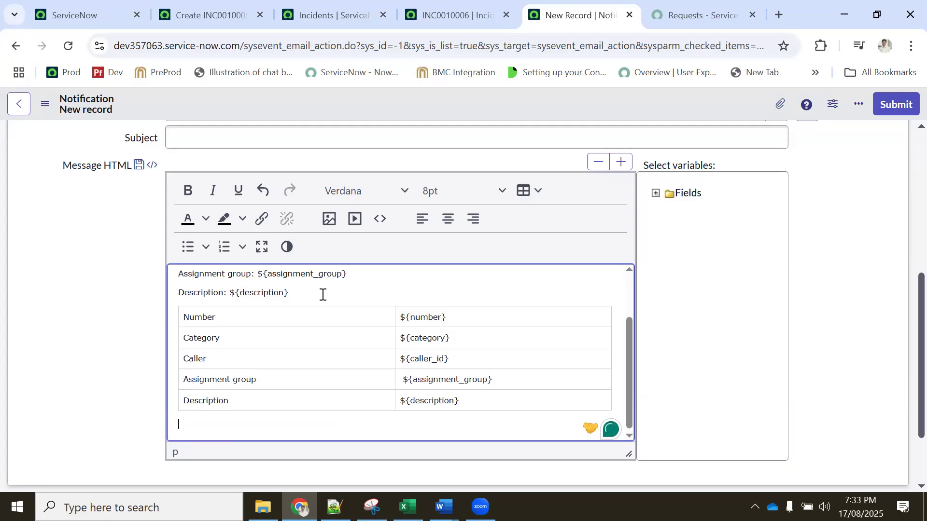
pyautogui.scroll(2, 323, 294)
pyautogui.moveTo(310, 355); pyautogui.dragTo(151, 288)
pyautogui.press('BackSpace')
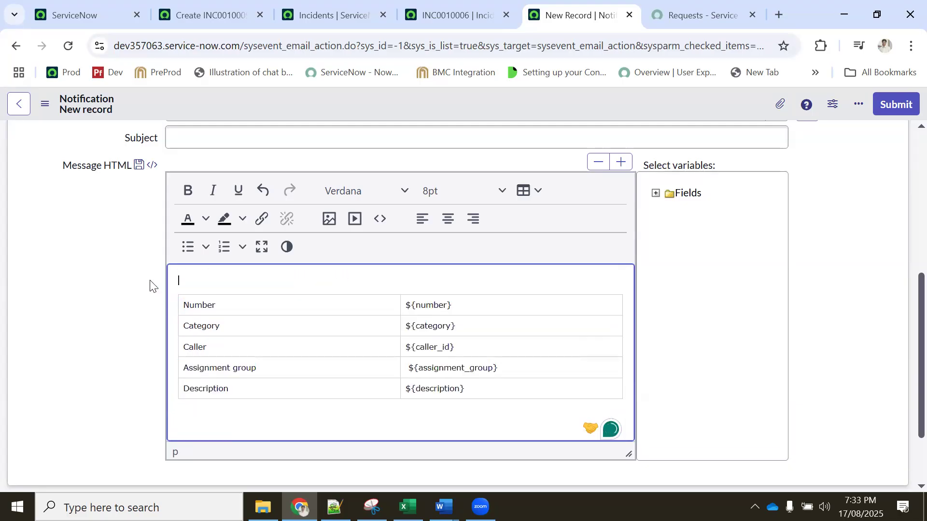
pyautogui.write('Notifying Ticket Creation')
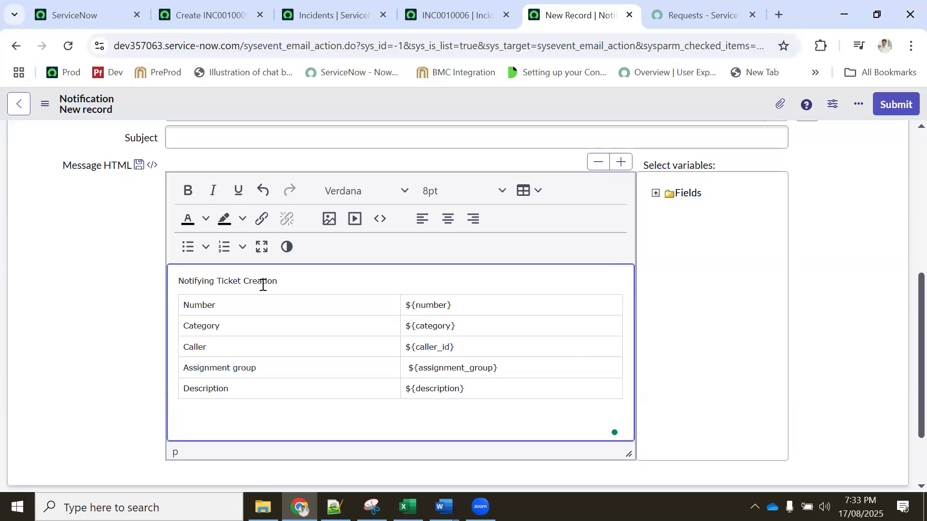
# Set the notification subject to "Notifying Ticket Creation Number_${number}", reusing the message heading and the number variable from the table.
pyautogui.moveTo(287, 279); pyautogui.dragTo(163, 275)
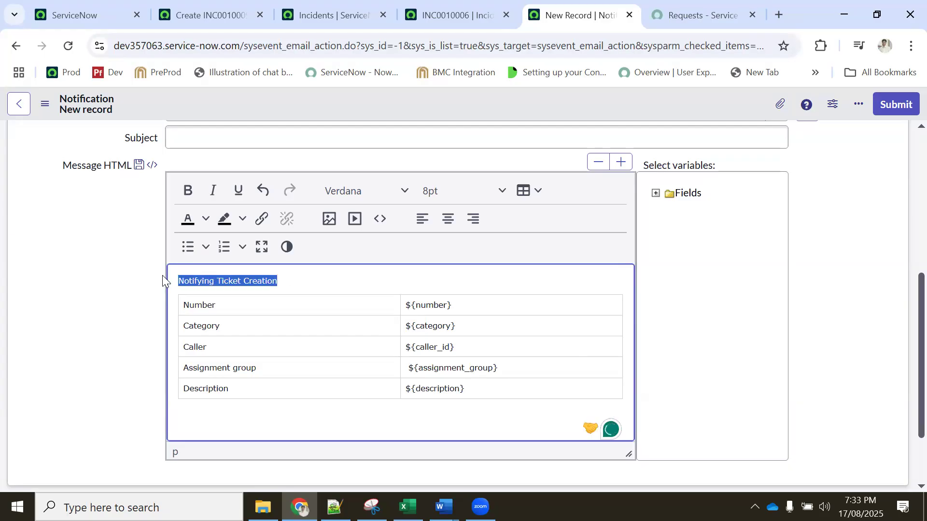
pyautogui.click(203, 132)
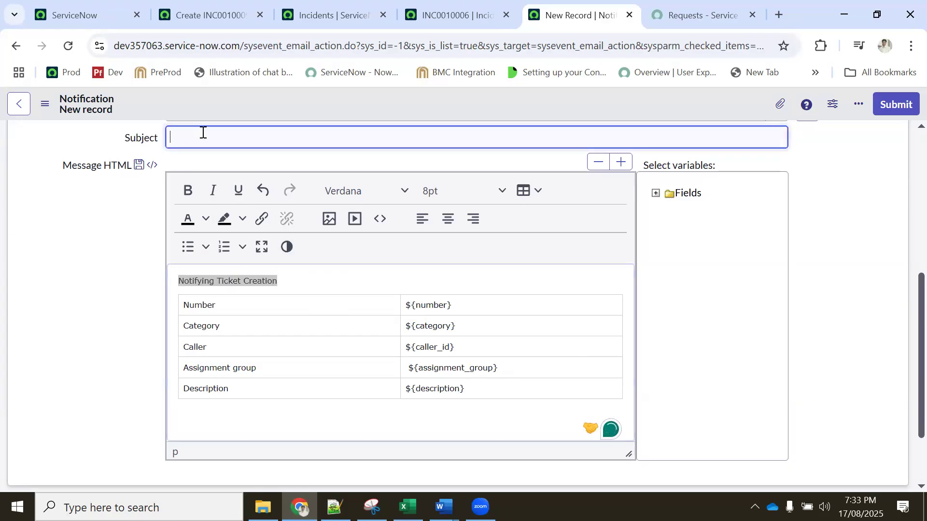
pyautogui.hotkey('ctrl', 'v')
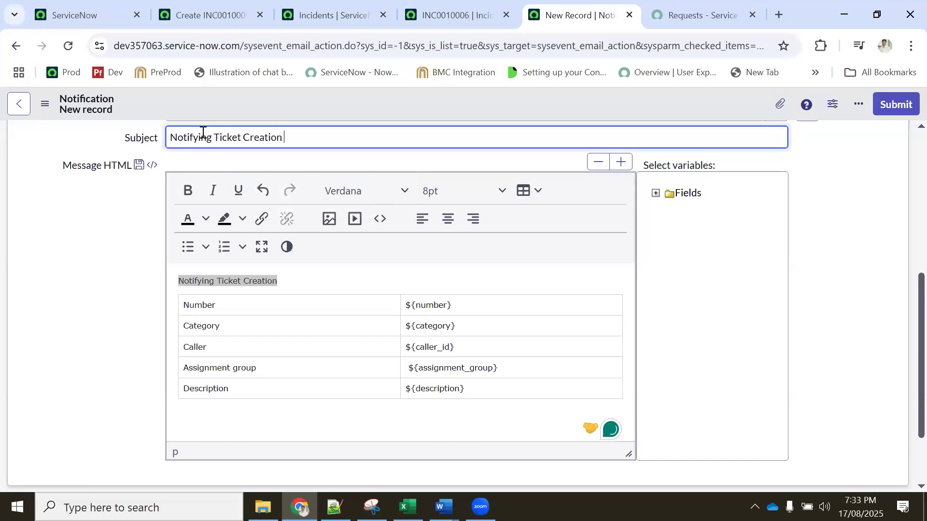
pyautogui.write('N')
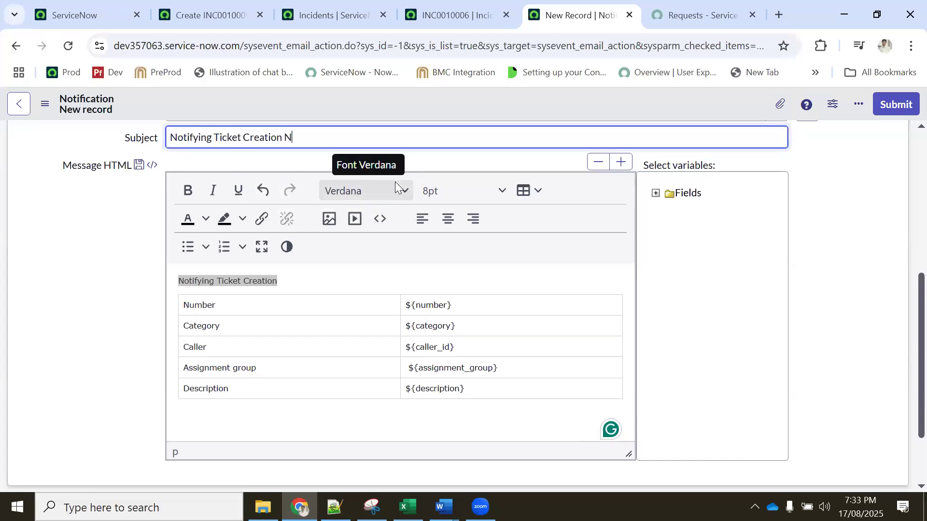
pyautogui.write('umber')
pyautogui.moveTo(470, 304); pyautogui.dragTo(403, 305)
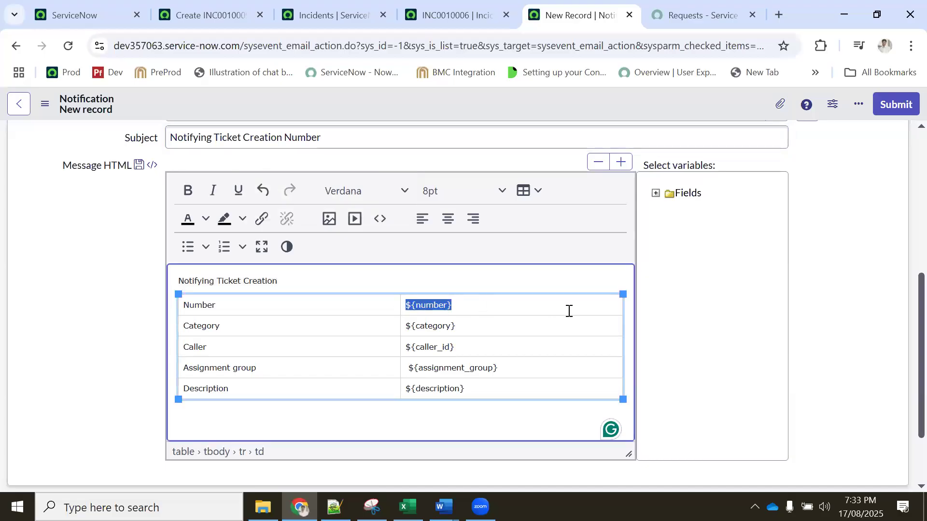
pyautogui.click(365, 144)
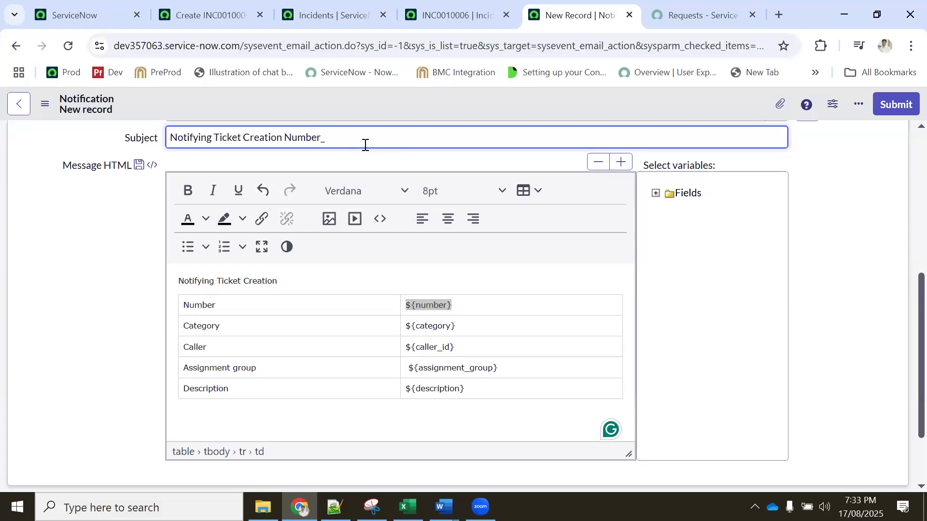
pyautogui.write('_')
pyautogui.hotkey('ctrl', 'v')
# Review the notification's send conditions, recipients, subject and message content before saving.
pyautogui.scroll(3, 422, 286)
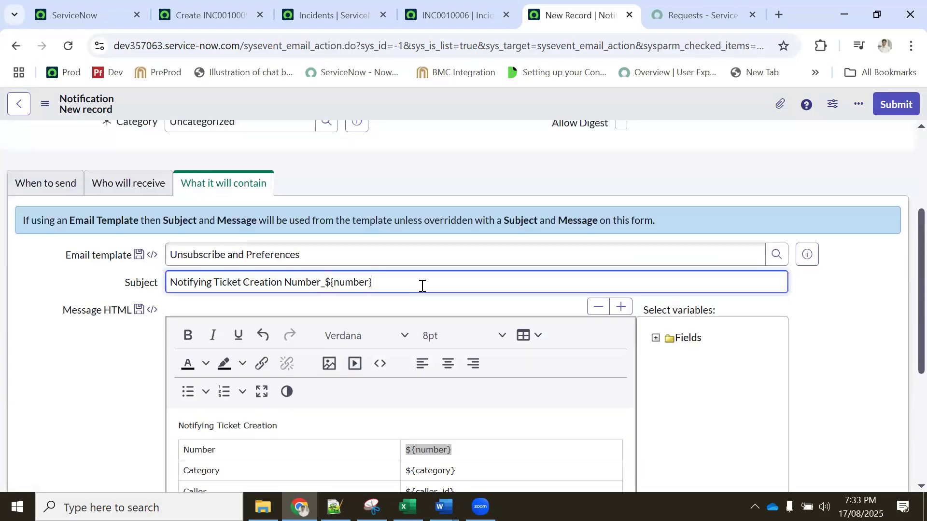
pyautogui.scroll(-3, 422, 286)
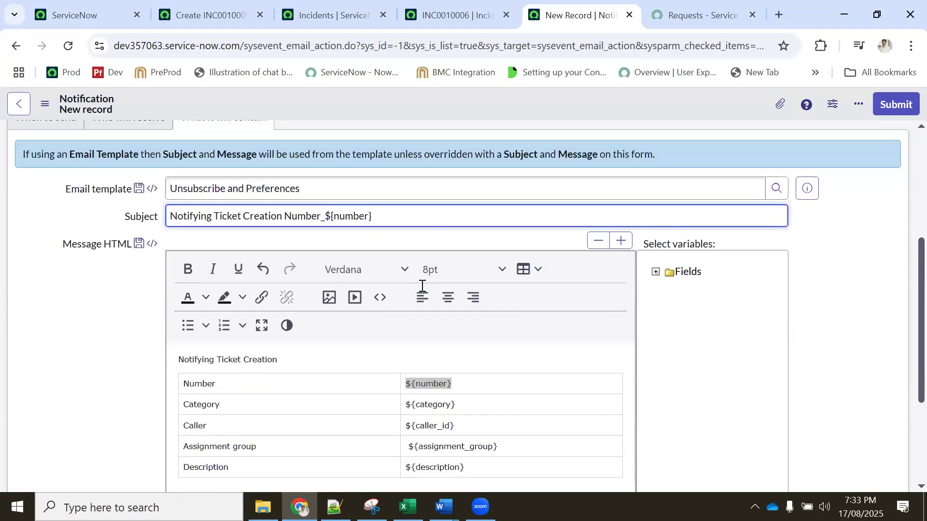
pyautogui.scroll(3, 421, 286)
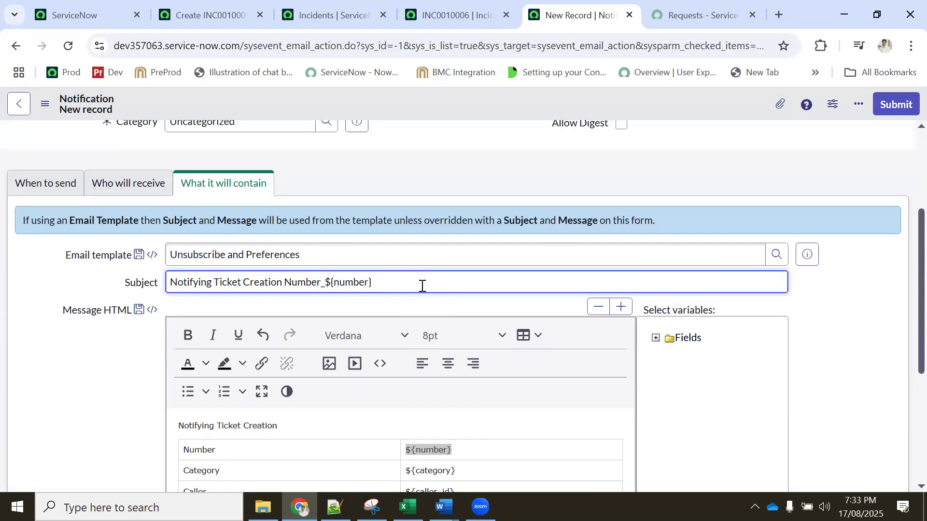
pyautogui.scroll(2, 421, 286)
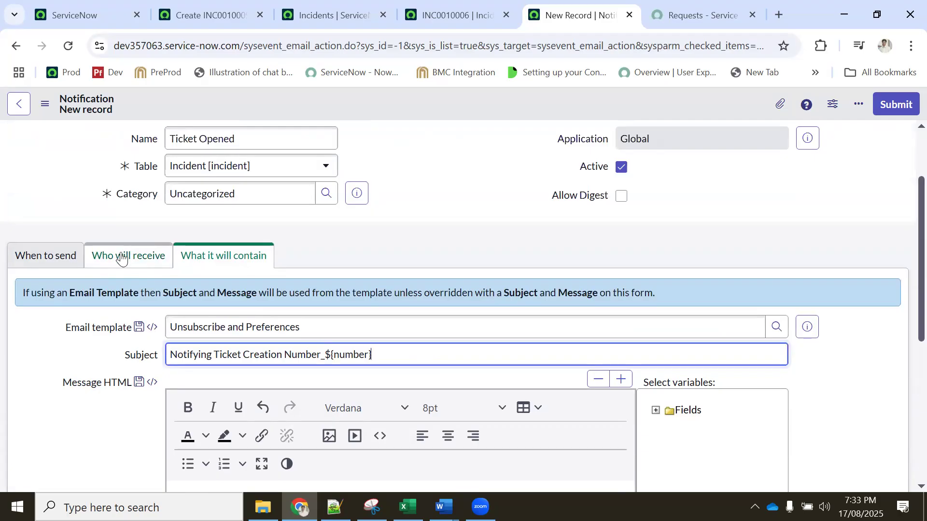
pyautogui.click(46, 259)
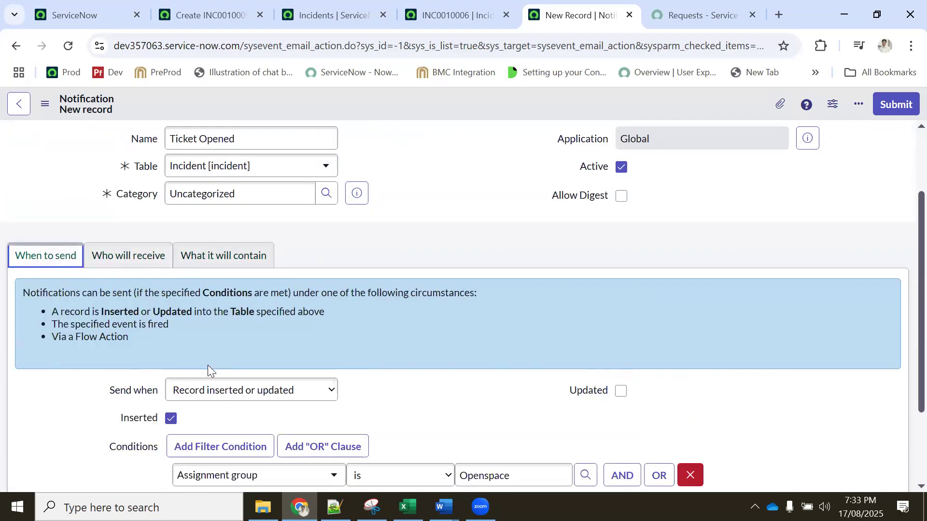
pyautogui.scroll(-1, 230, 399)
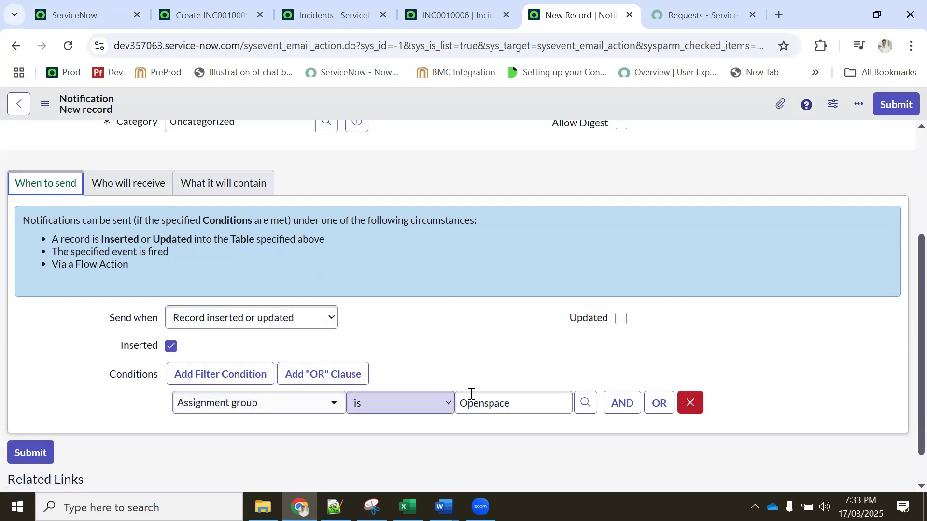
pyautogui.click(136, 189)
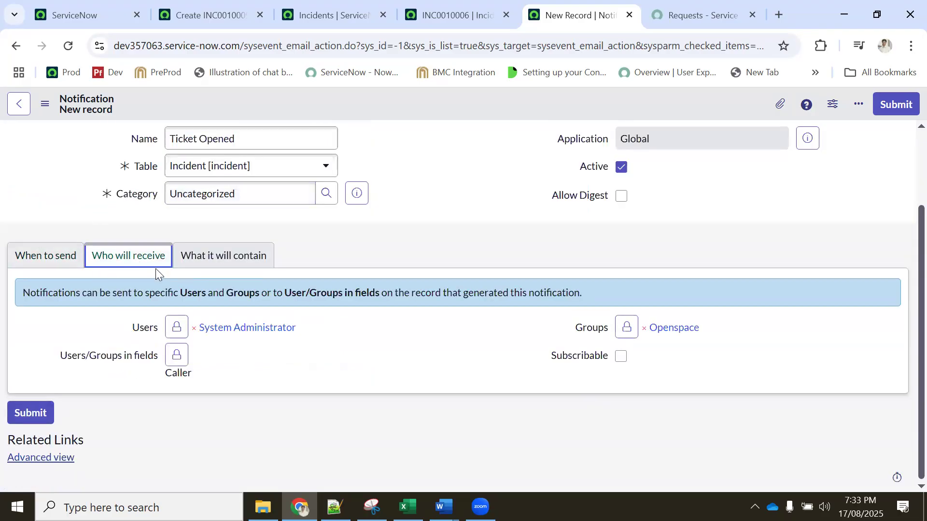
pyautogui.click(218, 260)
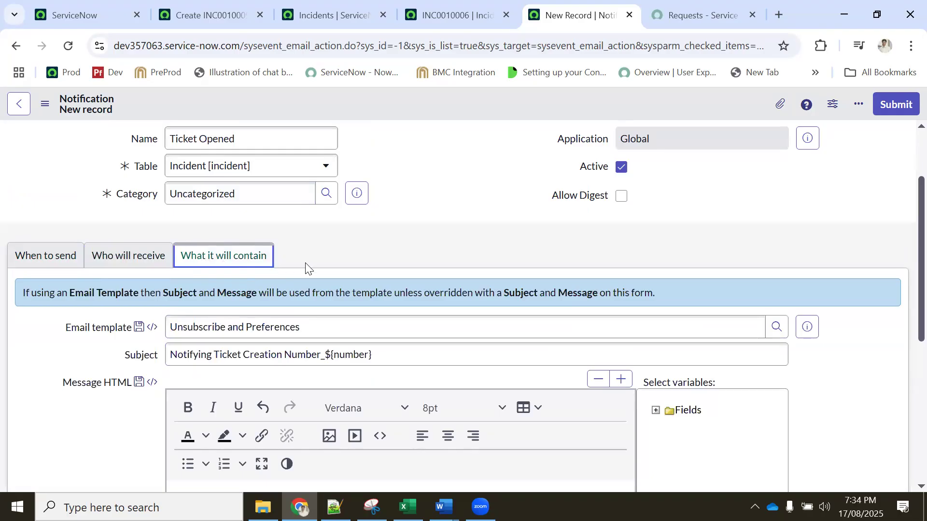
pyautogui.scroll(-1, 305, 264)
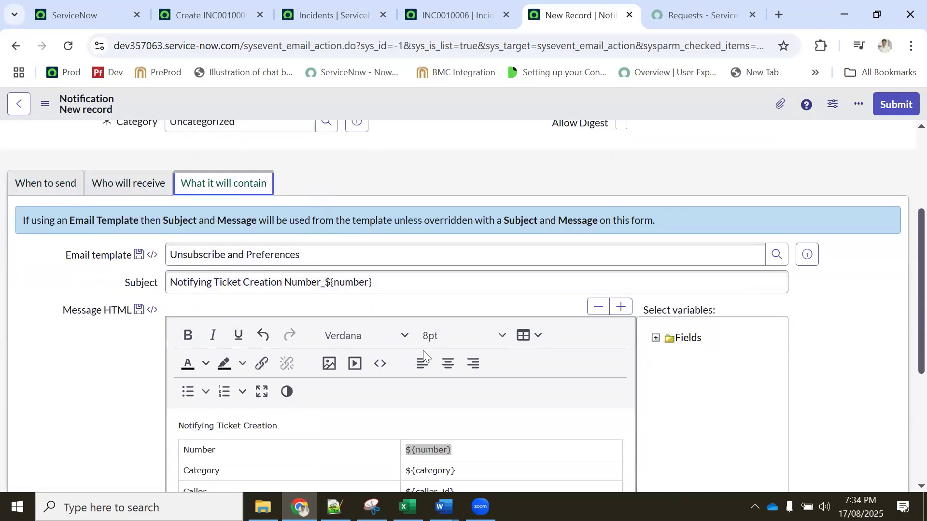
pyautogui.scroll(-1, 423, 352)
# Save the new Ticket Opened notification record while keeping its form open.
pyautogui.scroll(3, 424, 338)
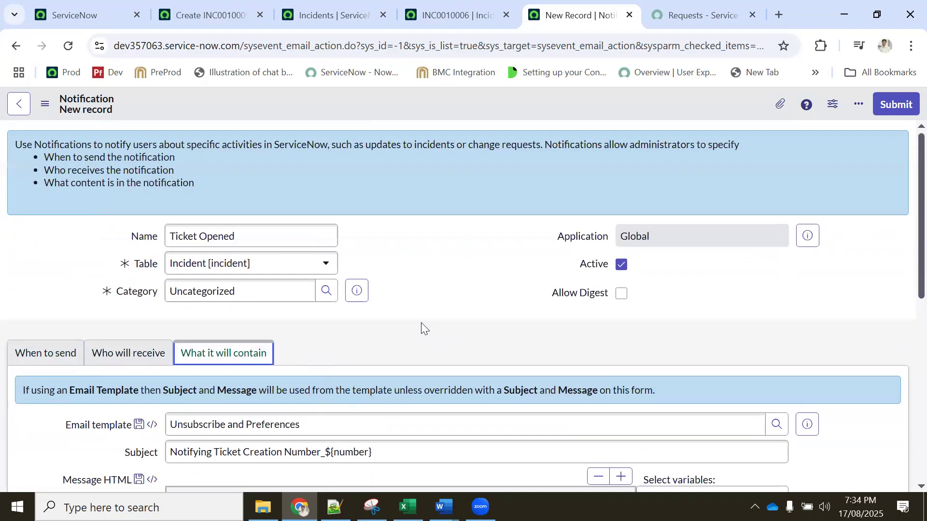
pyautogui.rightClick(447, 101)
pyautogui.click(459, 112)
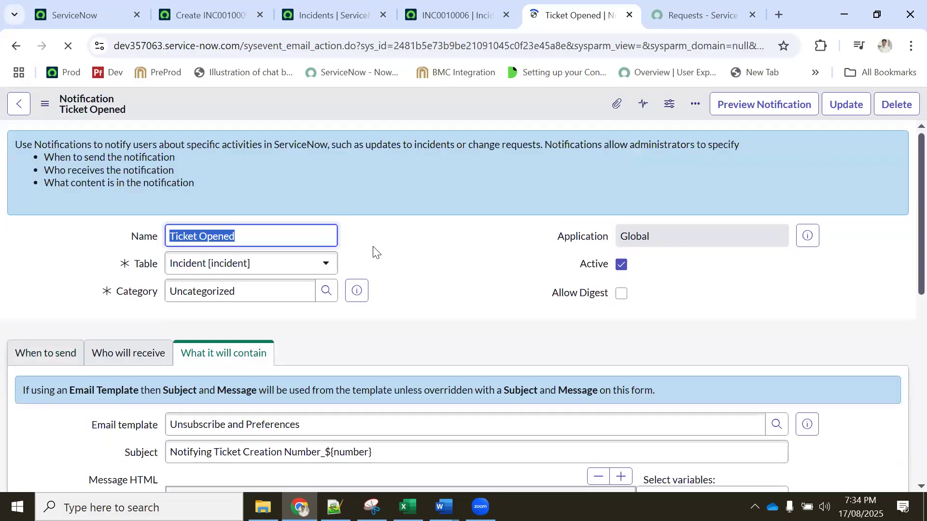
# Preview the Ticket Opened notification using incident INC0010006 as the preview record, copying the number from the open incident.
pyautogui.click(441, 10)
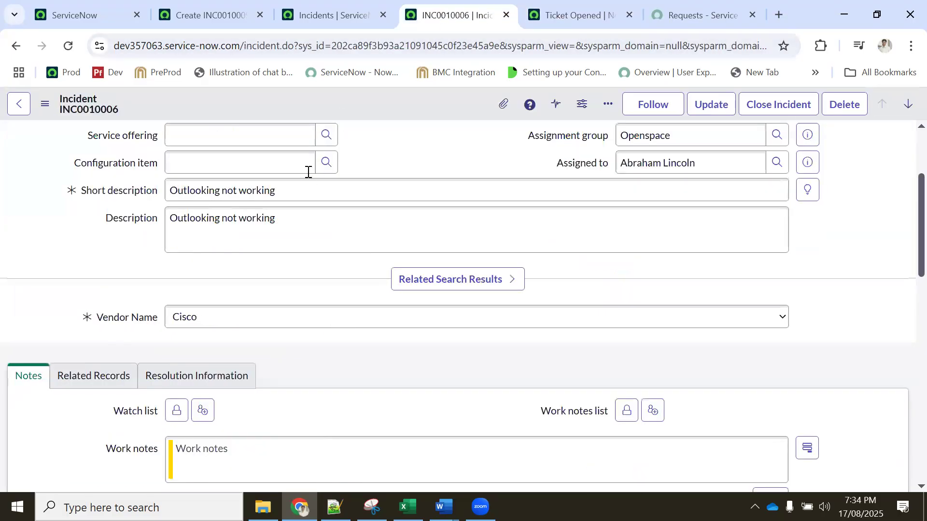
pyautogui.scroll(3, 245, 211)
pyautogui.doubleClick(232, 141)
pyautogui.hotkey('ctrl', 'c')
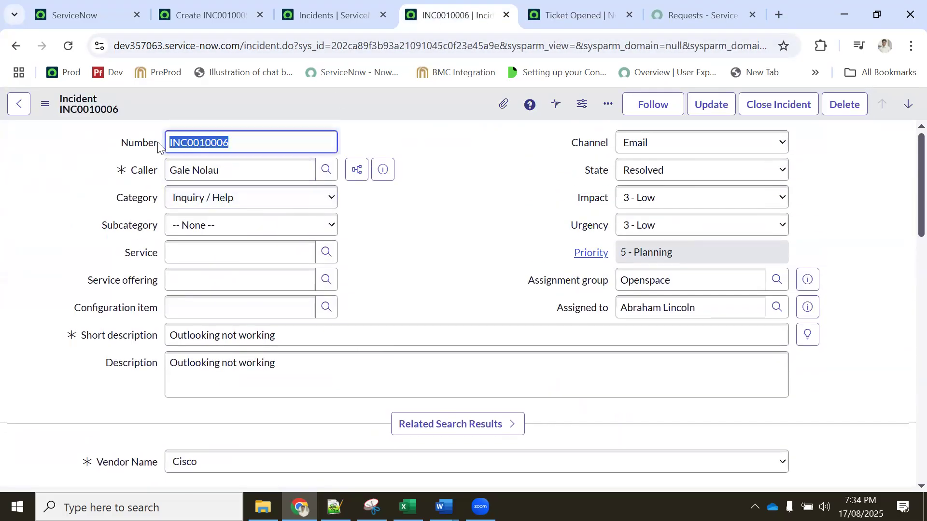
pyautogui.click(565, 11)
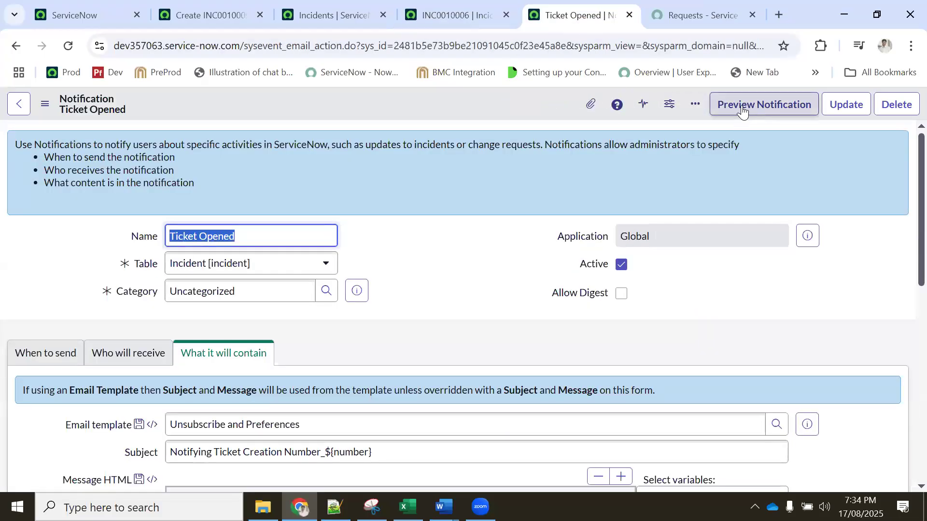
pyautogui.click(743, 111)
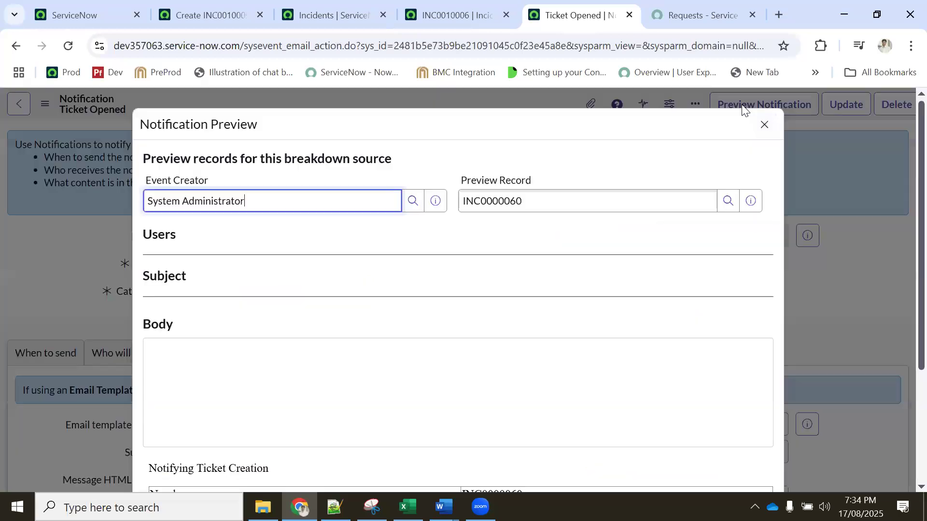
pyautogui.doubleClick(533, 200)
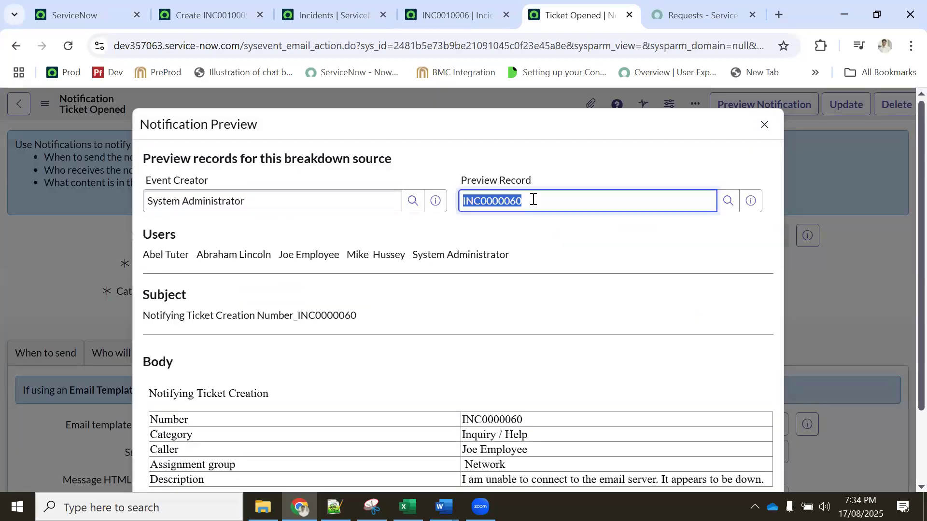
pyautogui.hotkey('ctrl', 'v')
pyautogui.click(507, 223)
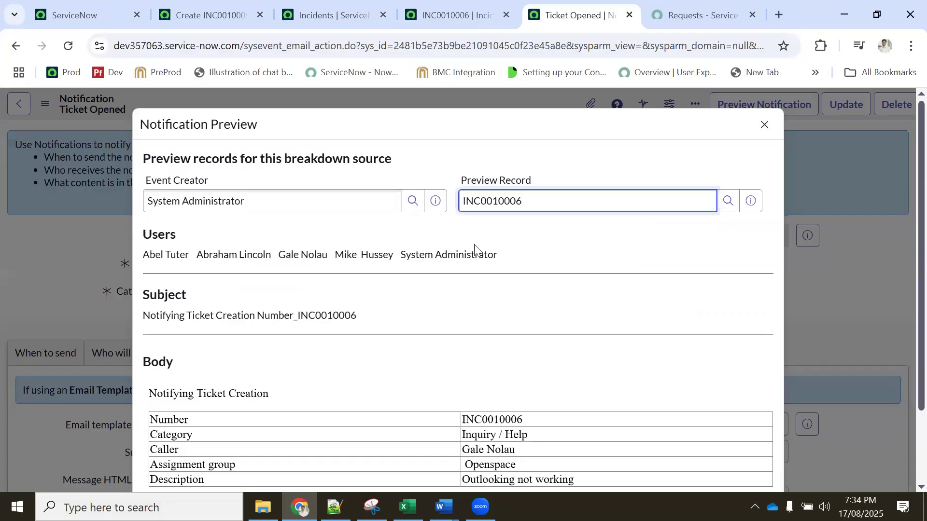
# Examine the recipients, subject and body table in the notification preview for INC0010006, and close the preview.
pyautogui.scroll(-2, 474, 249)
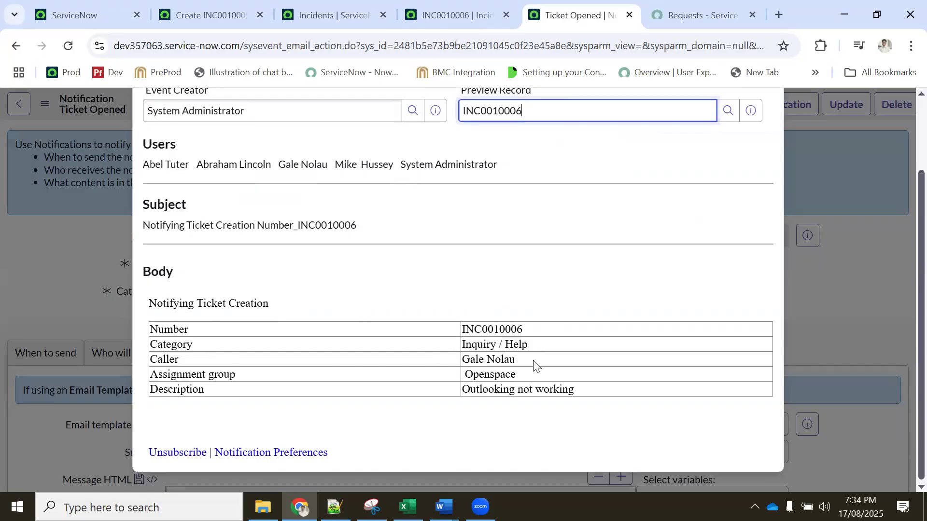
pyautogui.scroll(2, 310, 304)
pyautogui.scroll(-1, 310, 304)
pyautogui.scroll(2, 310, 305)
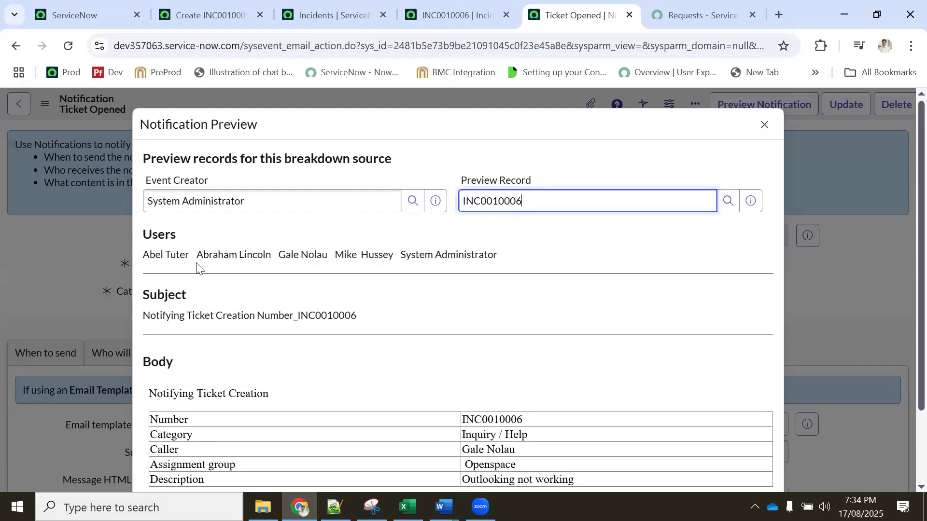
pyautogui.click(765, 127)
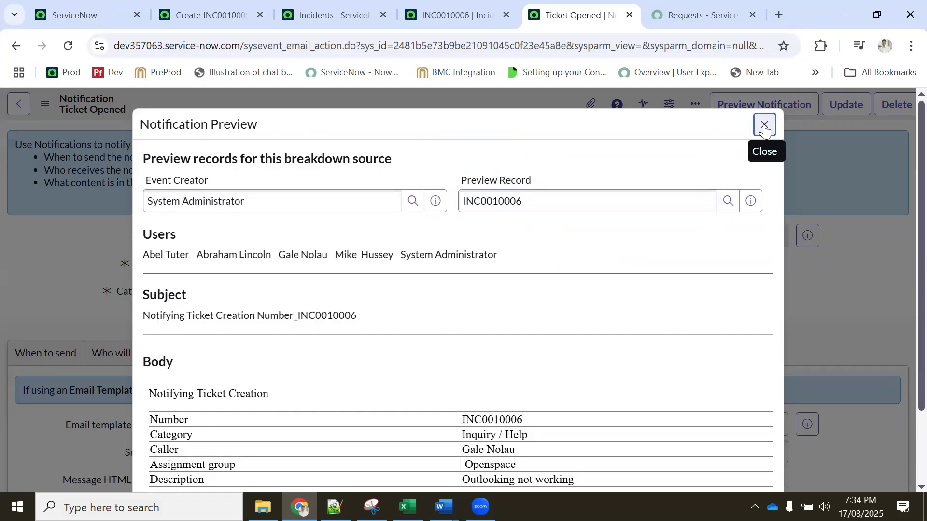
pyautogui.click(764, 127)
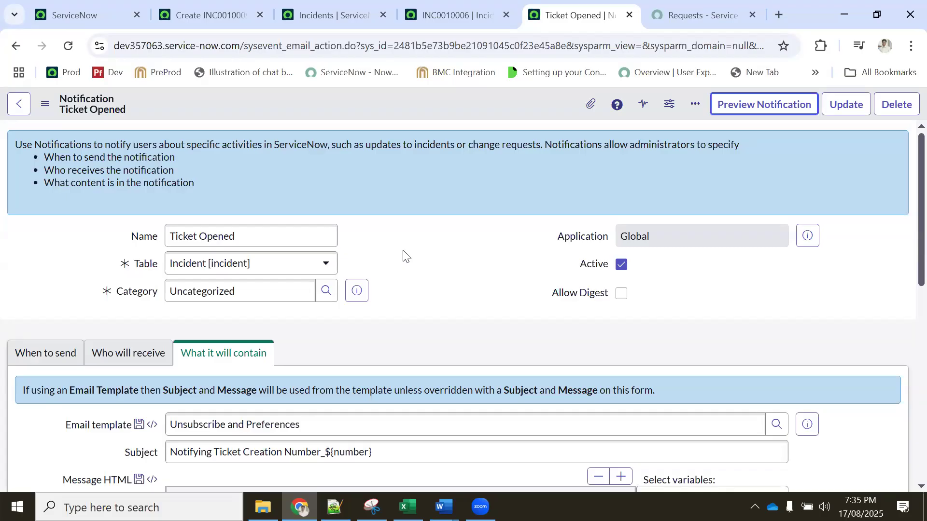
pyautogui.click(758, 107)
# Open the Unsubscribe and Preferences email template record from the notification and examine its layout, table, subject and message fields.
pyautogui.scroll(-5, 372, 314)
pyautogui.tripleClick(351, 206)
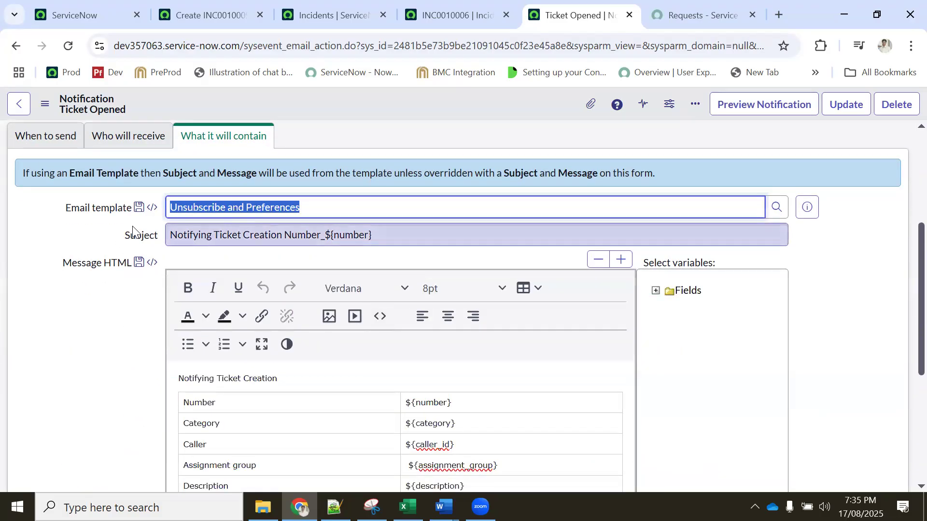
pyautogui.click(373, 207)
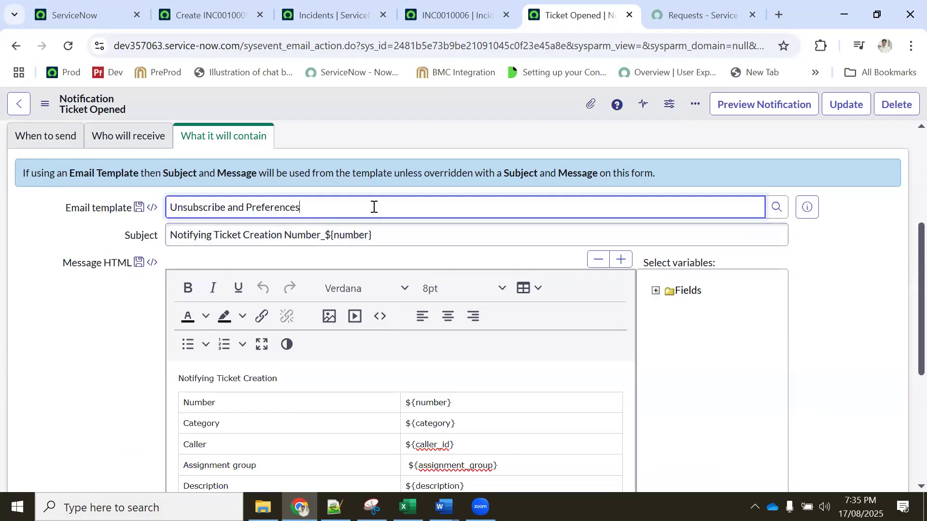
pyautogui.tripleClick(192, 205)
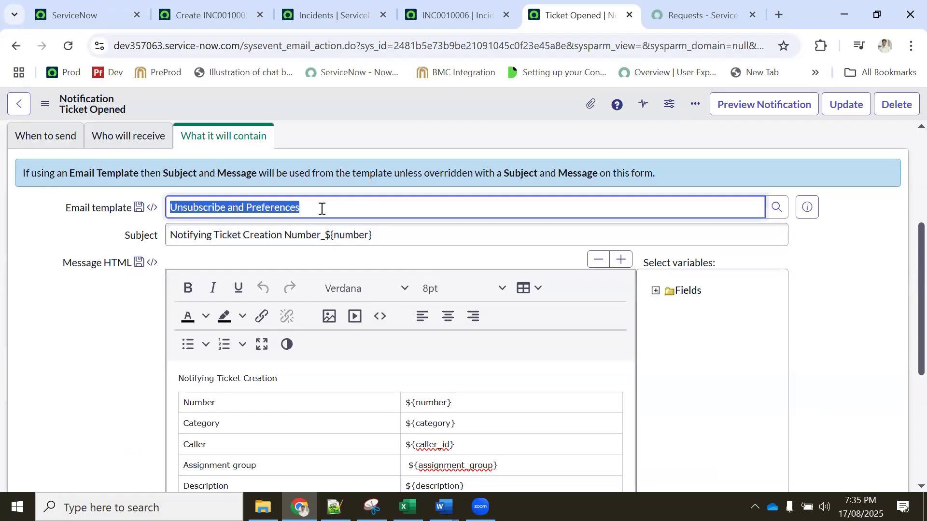
pyautogui.scroll(-1, 261, 422)
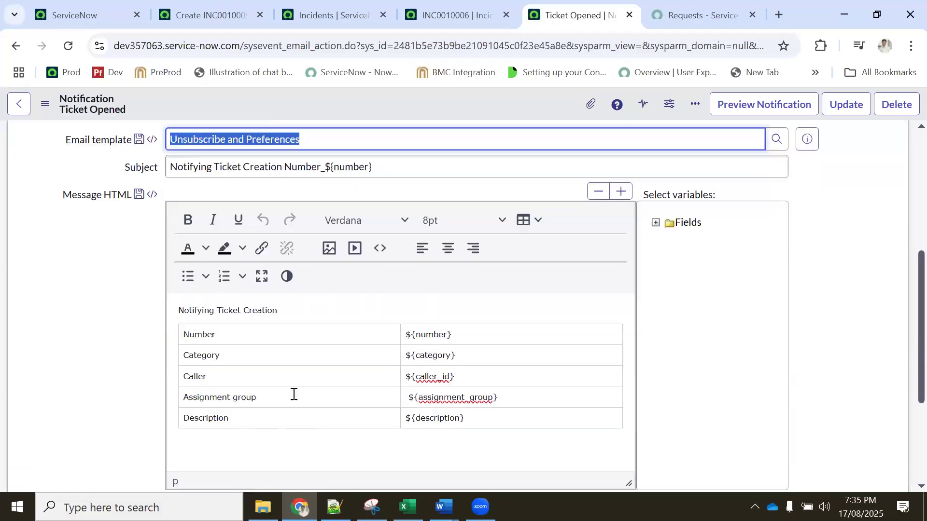
pyautogui.click(805, 137)
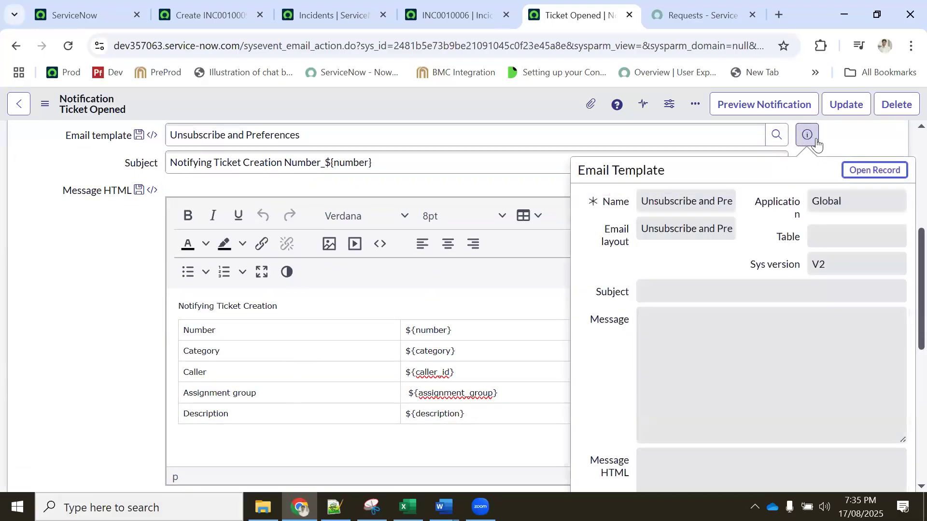
pyautogui.click(870, 173)
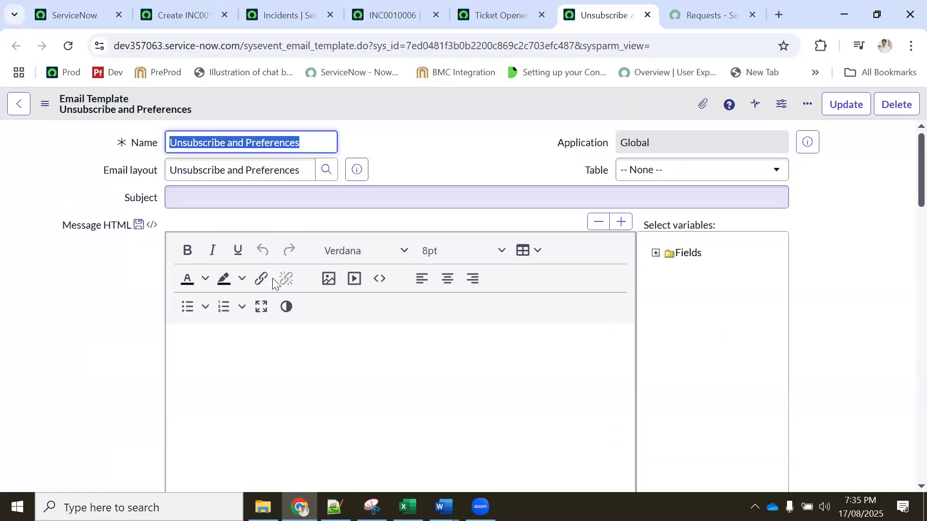
pyautogui.click(644, 173)
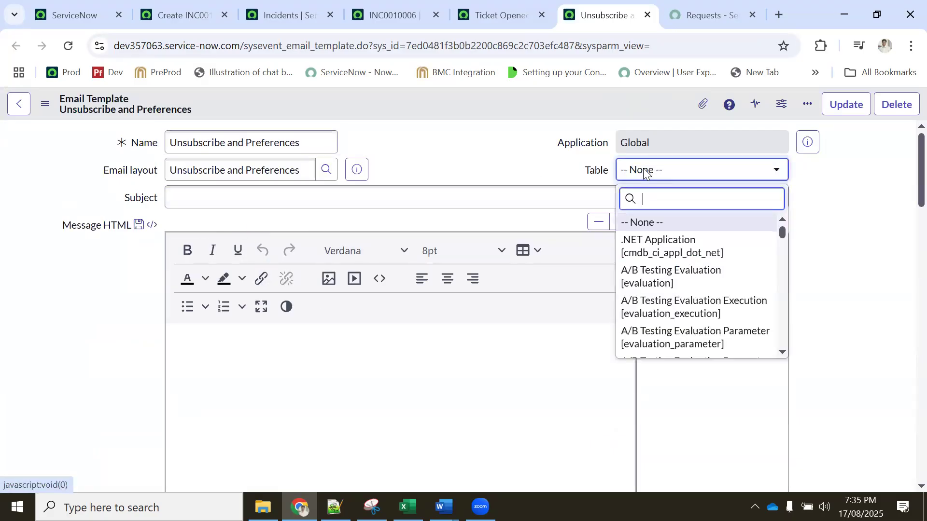
pyautogui.click(815, 224)
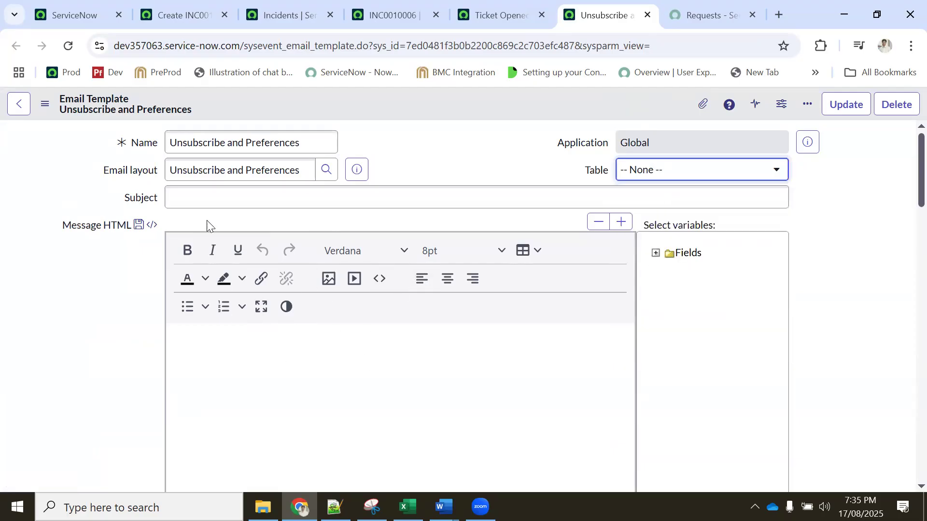
# Compare the notification's email template, subject and message with the template record, and close the template record to return to the notification.
pyautogui.click(484, 10)
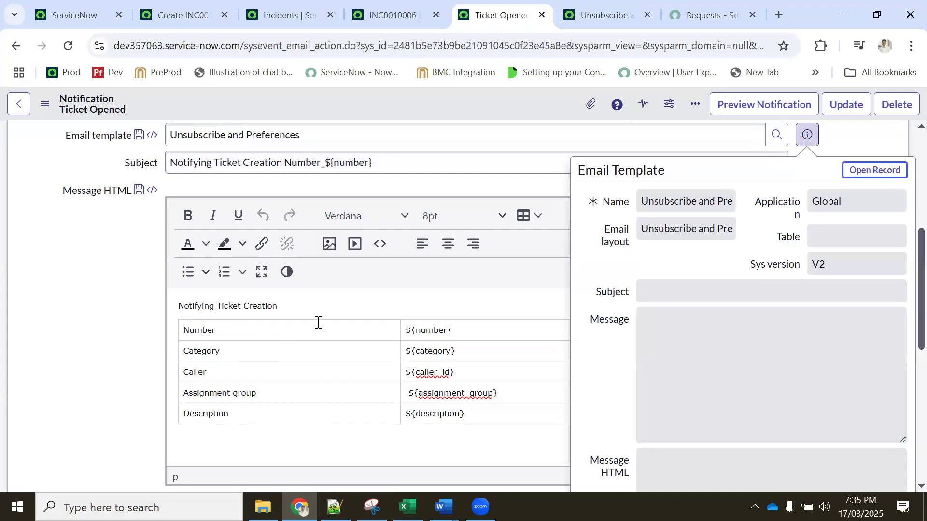
pyautogui.scroll(5, 376, 229)
pyautogui.tripleClick(219, 351)
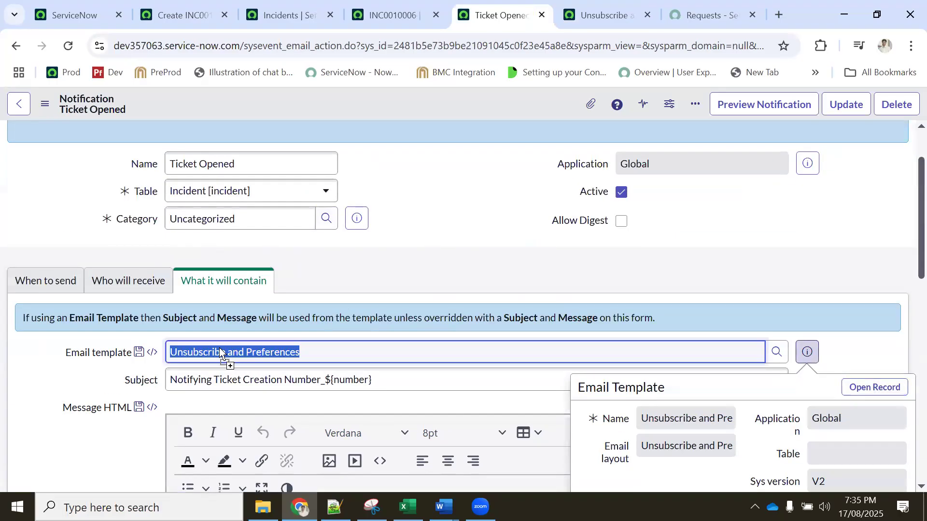
pyautogui.doubleClick(339, 347)
pyautogui.moveTo(340, 347); pyautogui.dragTo(159, 354)
pyautogui.scroll(-3, 302, 352)
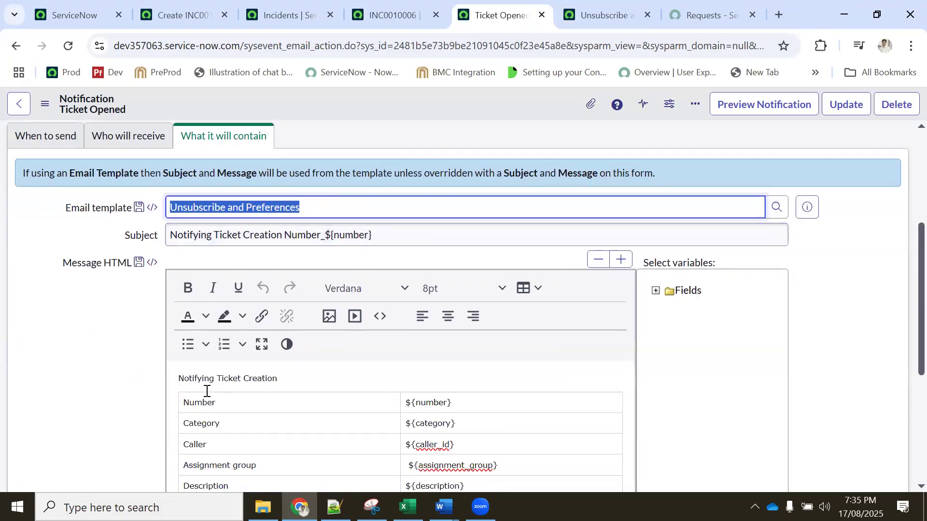
pyautogui.click(608, 16)
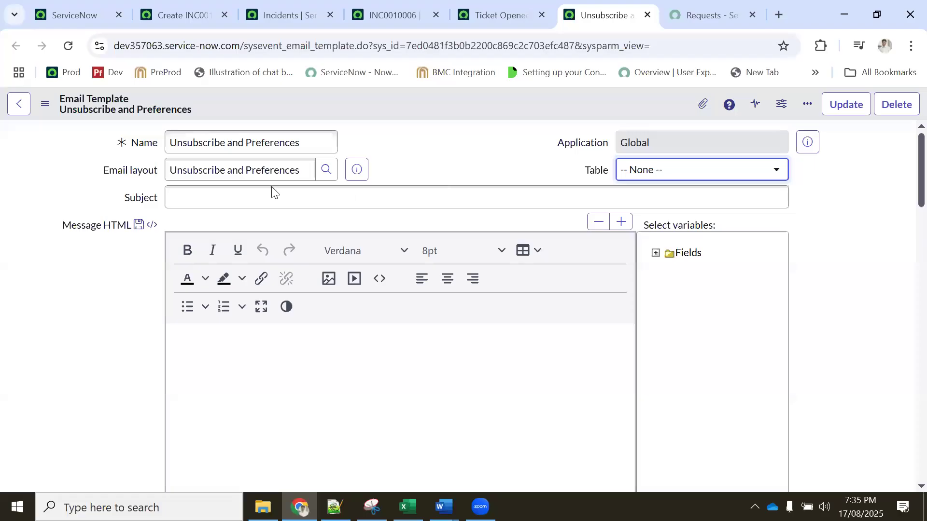
pyautogui.click(647, 15)
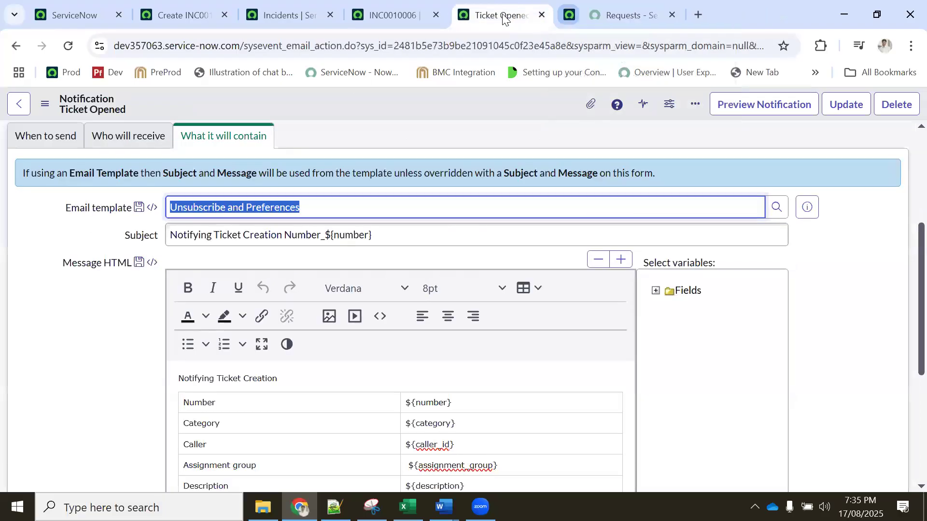
pyautogui.click(393, 14)
pyautogui.click(528, 20)
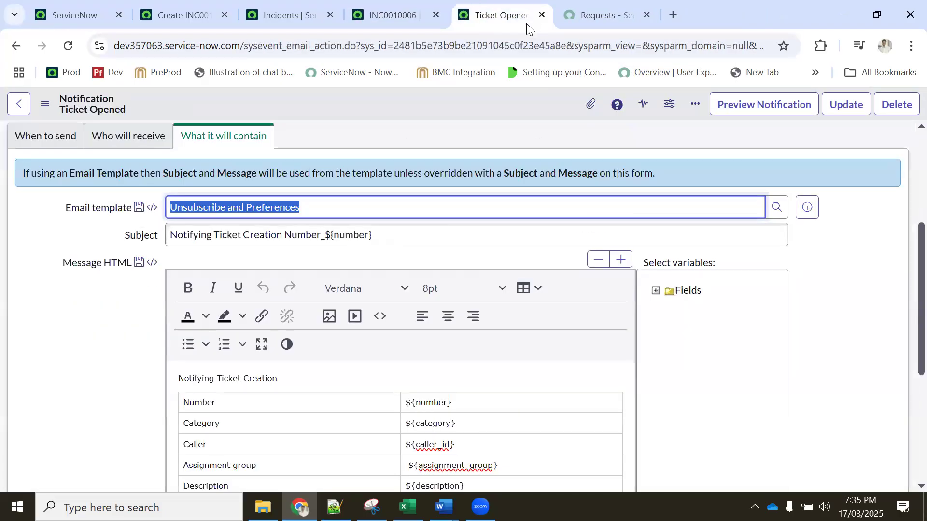
# Review the Ticket Opened notification's send conditions, recipients and message content sections.
pyautogui.scroll(5, 319, 264)
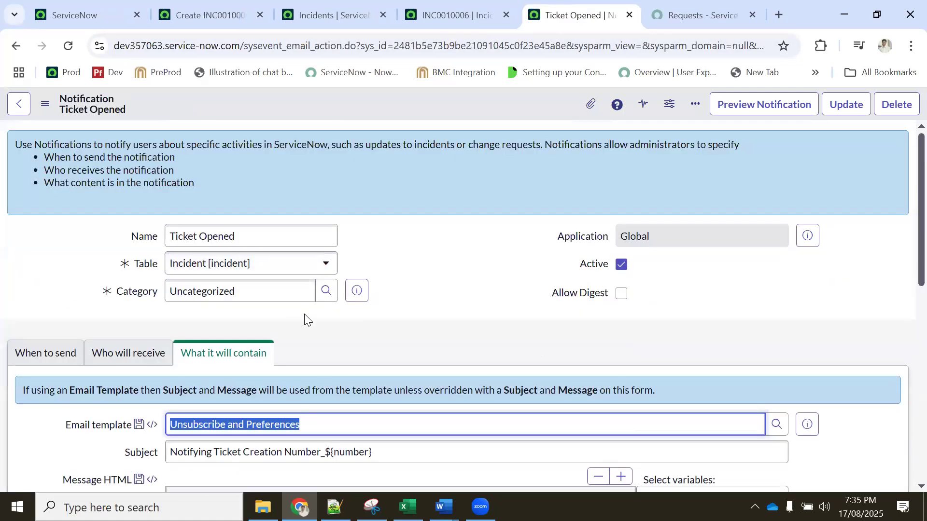
pyautogui.click(123, 355)
pyautogui.click(207, 355)
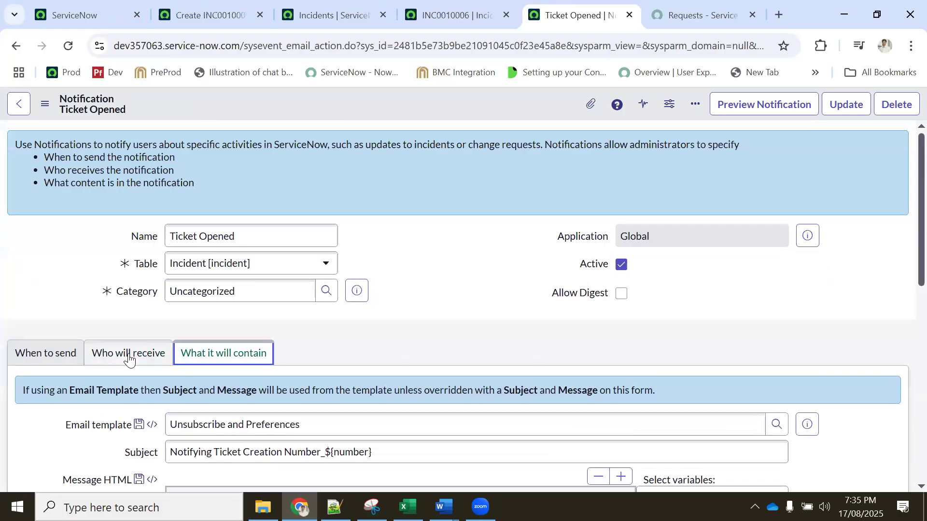
pyautogui.click(129, 357)
pyautogui.click(45, 356)
pyautogui.click(131, 357)
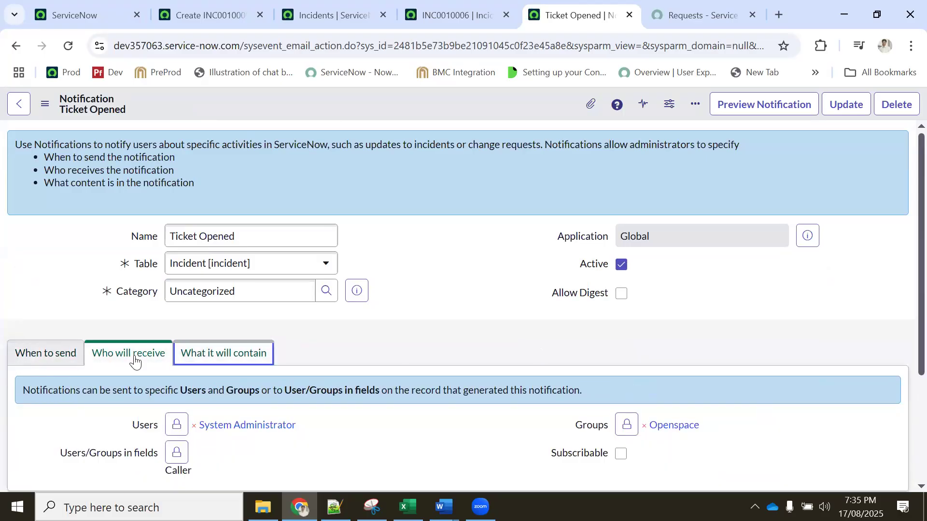
pyautogui.click(200, 357)
pyautogui.scroll(-3, 208, 351)
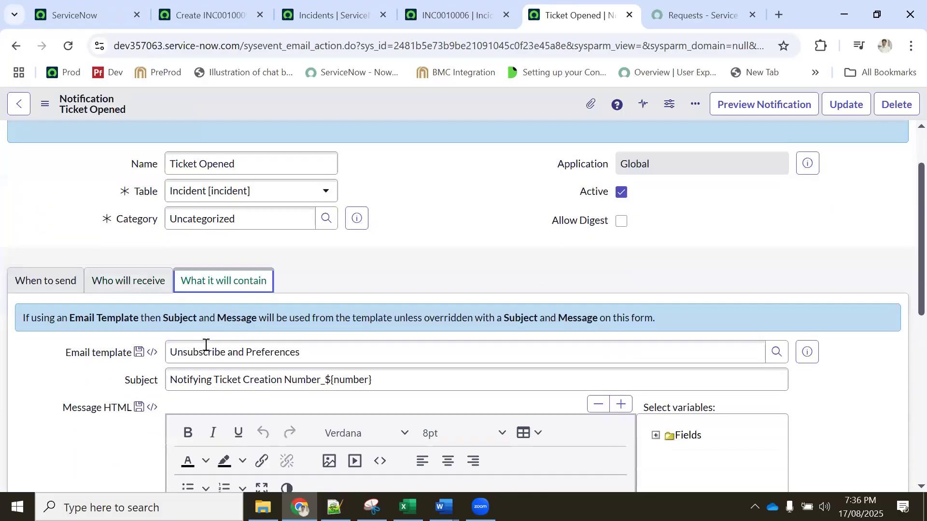
pyautogui.scroll(-2, 205, 343)
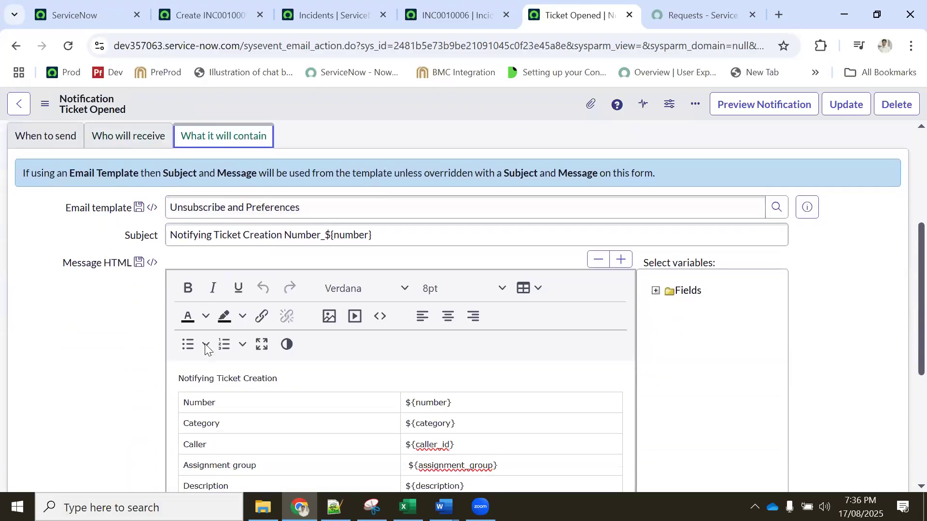
pyautogui.scroll(5, 204, 344)
pyautogui.click(117, 360)
pyautogui.click(57, 359)
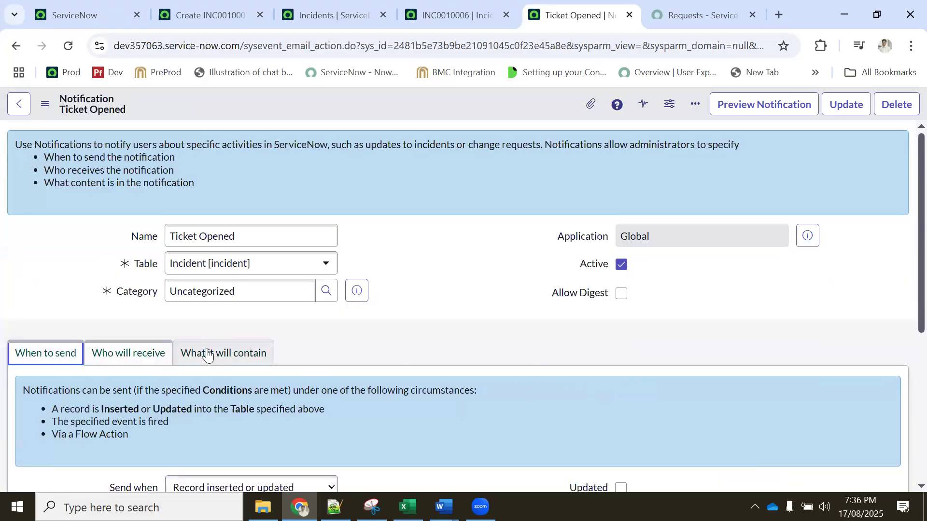
pyautogui.click(138, 355)
pyautogui.click(62, 353)
pyautogui.click(208, 355)
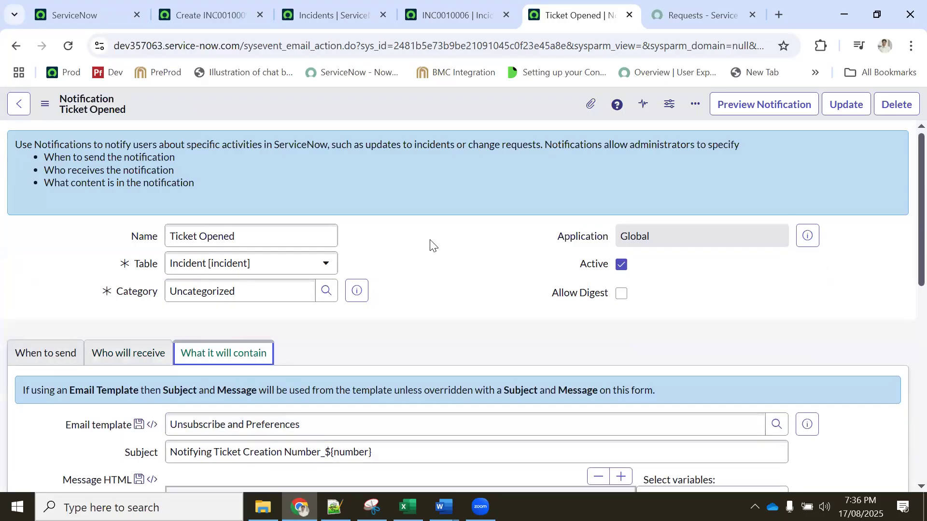
pyautogui.scroll(-5, 431, 242)
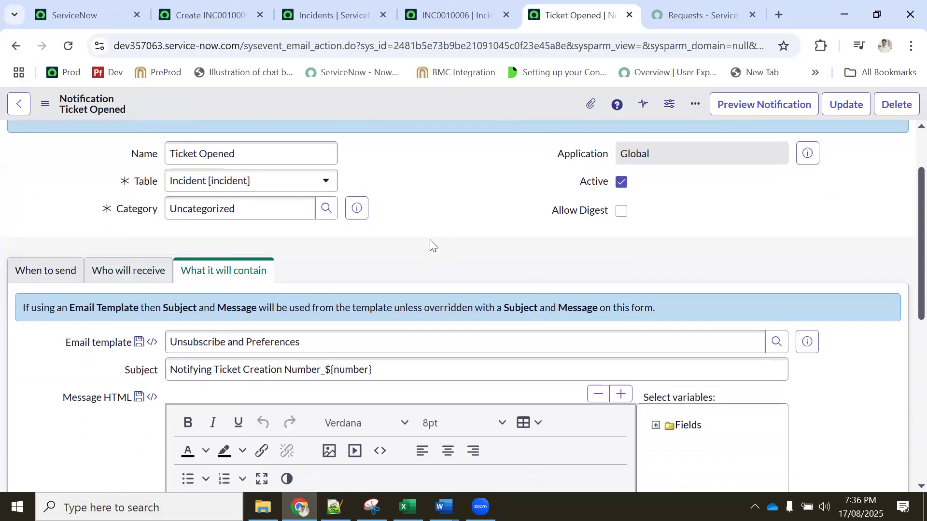
pyautogui.scroll(5, 432, 241)
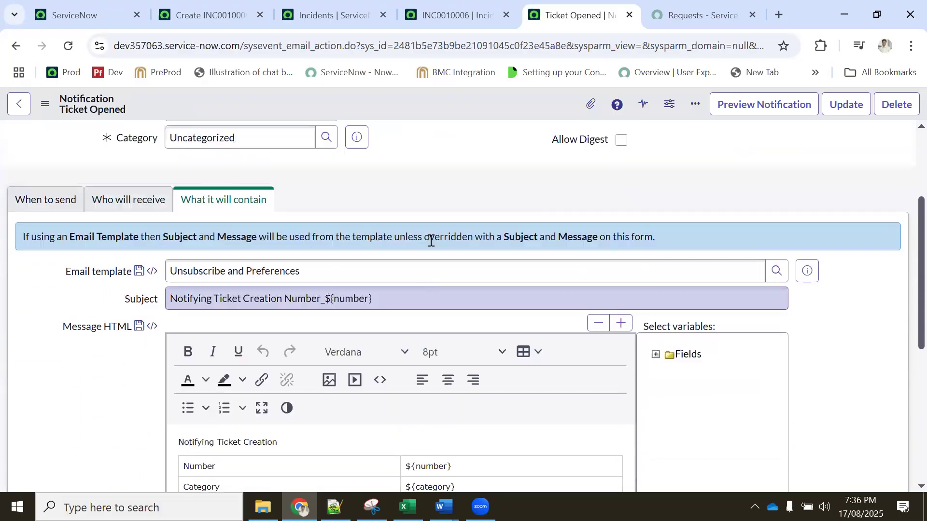
pyautogui.scroll(-5, 432, 243)
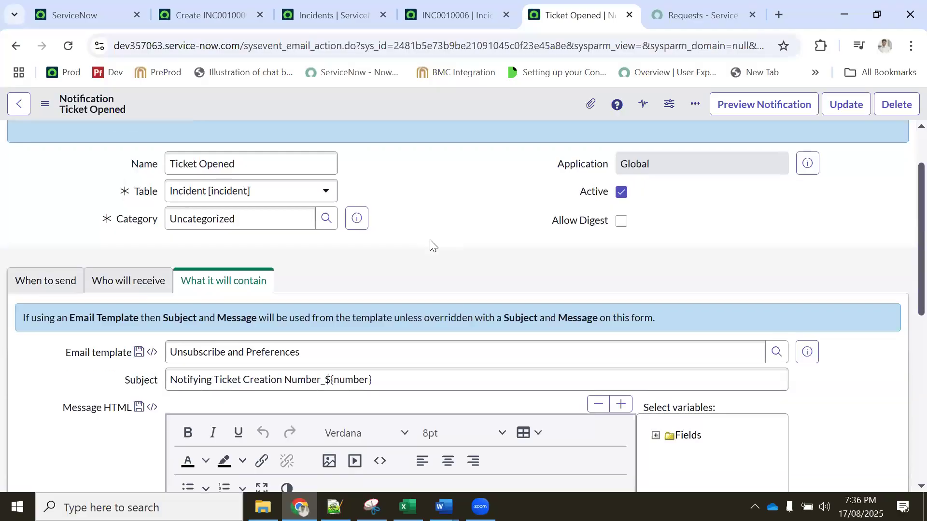
pyautogui.scroll(2, 431, 241)
pyautogui.scroll(2, 431, 239)
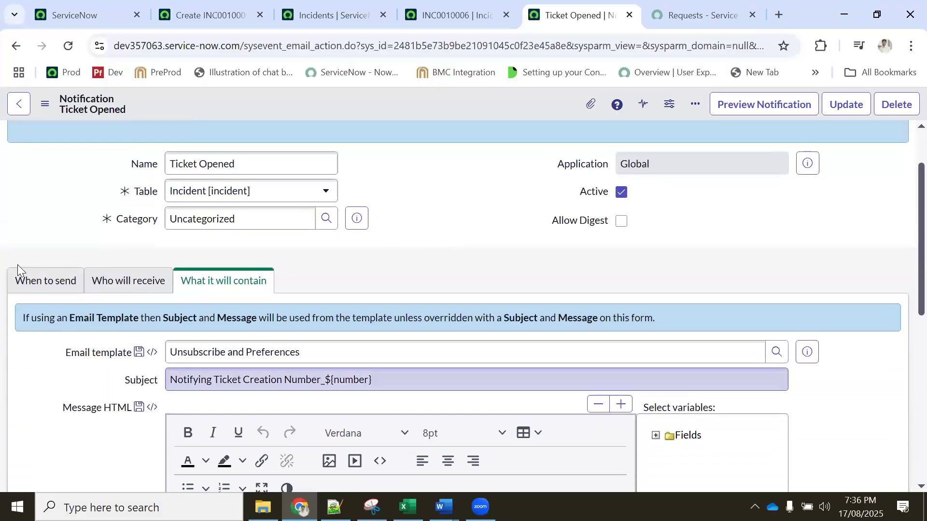
# Set the notification to send when an incident record is updated instead of inserted.
pyautogui.click(46, 280)
pyautogui.scroll(-3, 271, 287)
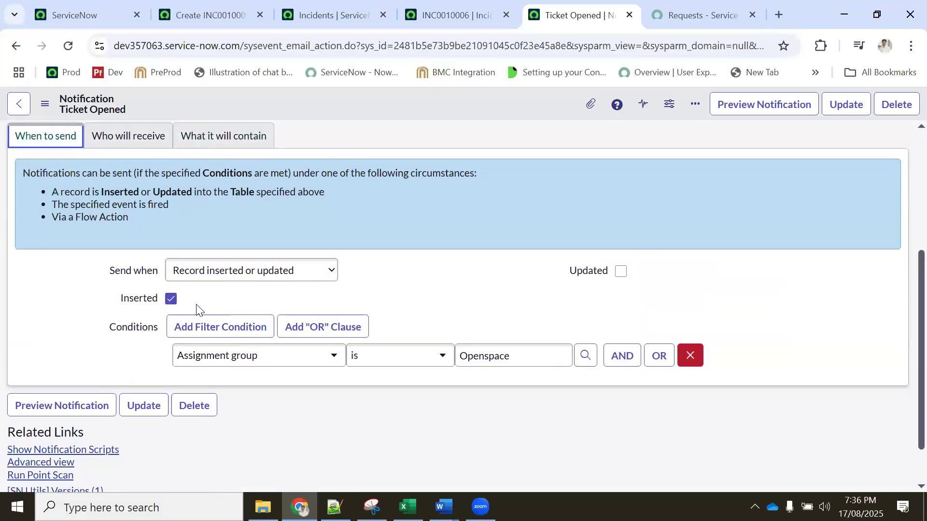
pyautogui.click(123, 144)
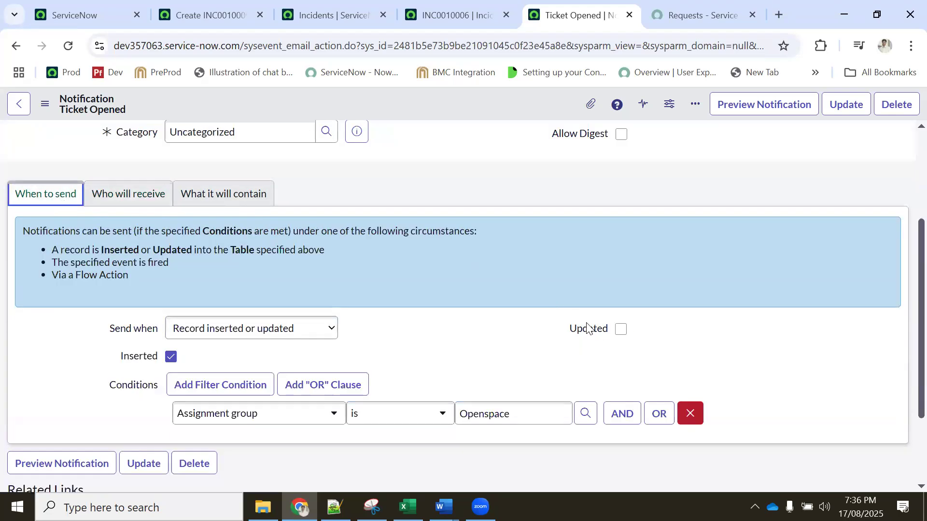
pyautogui.click(620, 329)
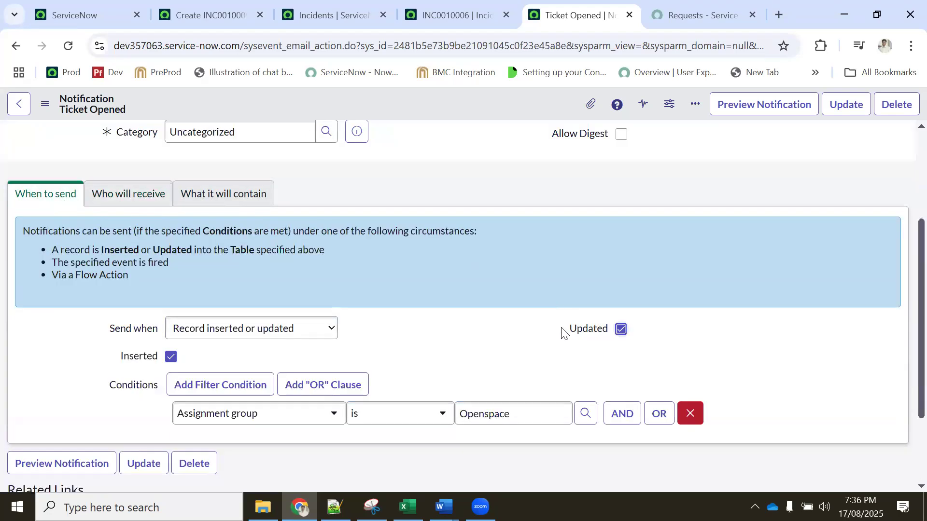
pyautogui.click(171, 357)
pyautogui.scroll(-1, 462, 317)
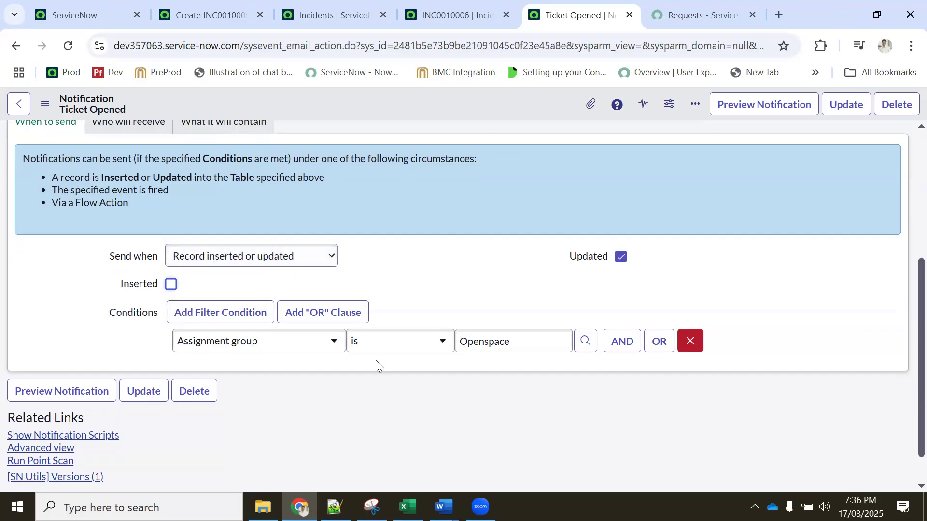
# Set the send condition so that Assignment group changes to Openspace.
pyautogui.click(377, 341)
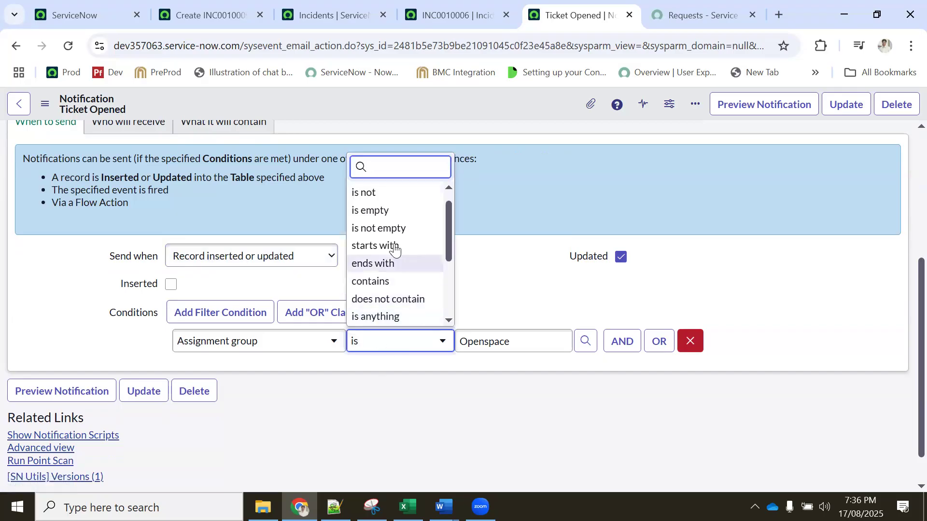
pyautogui.scroll(-2, 390, 285)
pyautogui.scroll(-2, 398, 273)
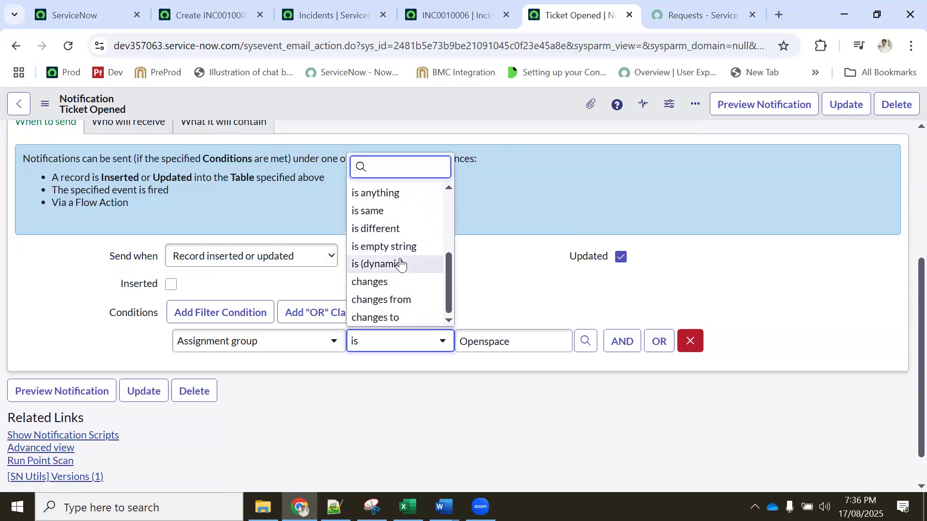
pyautogui.click(394, 318)
pyautogui.click(478, 340)
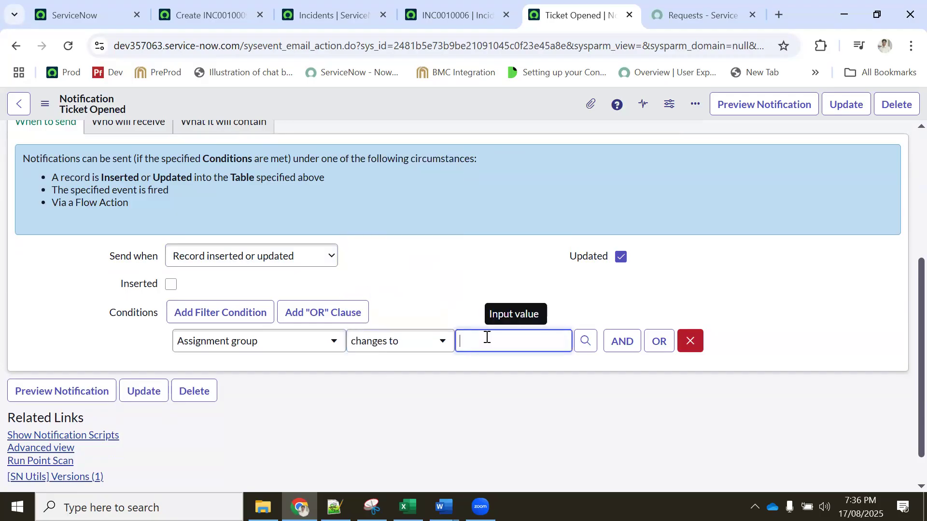
pyautogui.write('open')
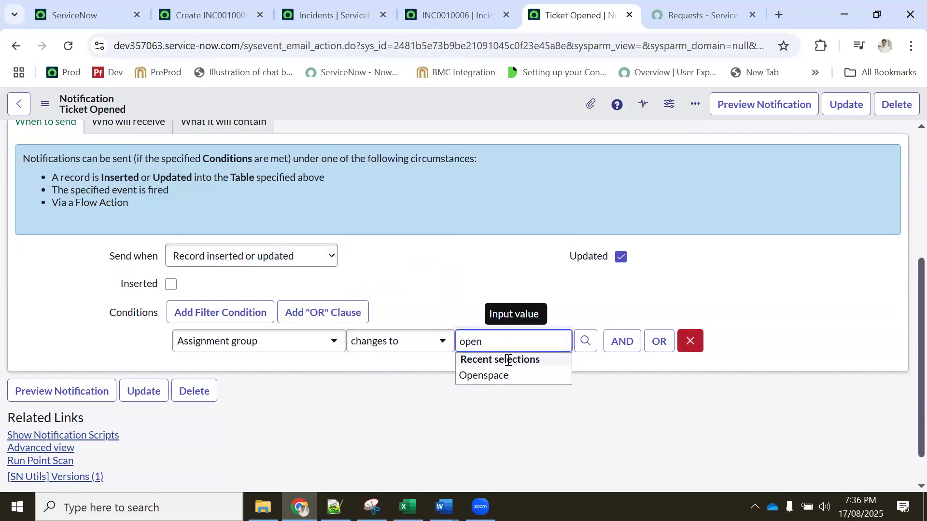
pyautogui.click(483, 376)
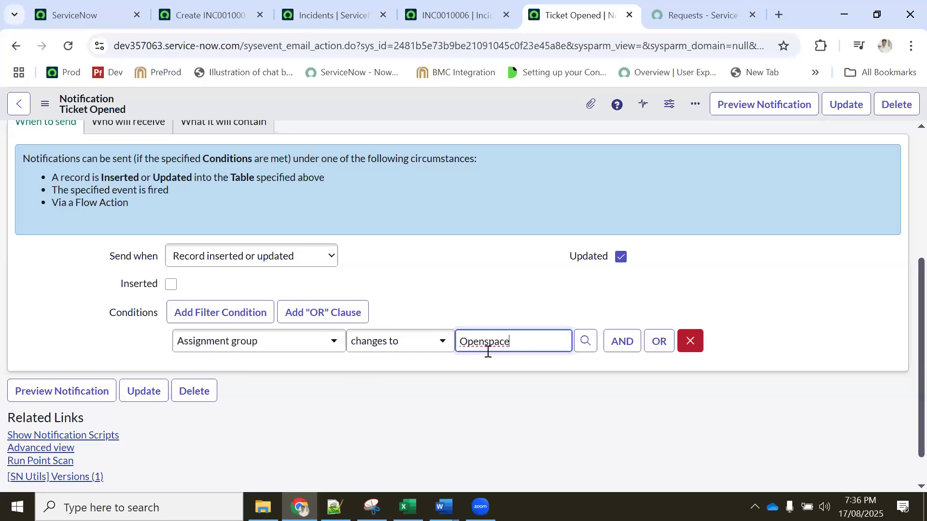
# Change the send condition to Assignment group changes from Openspace.
pyautogui.click(384, 345)
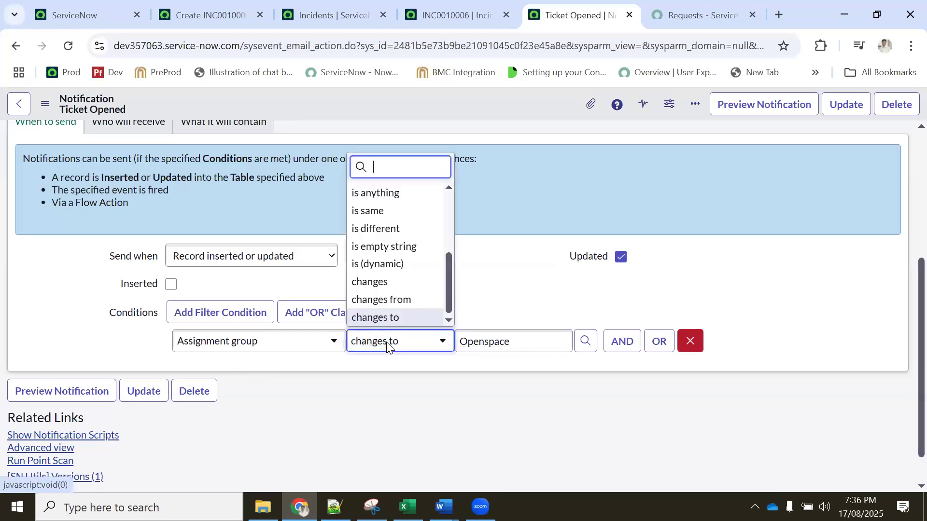
pyautogui.click(395, 300)
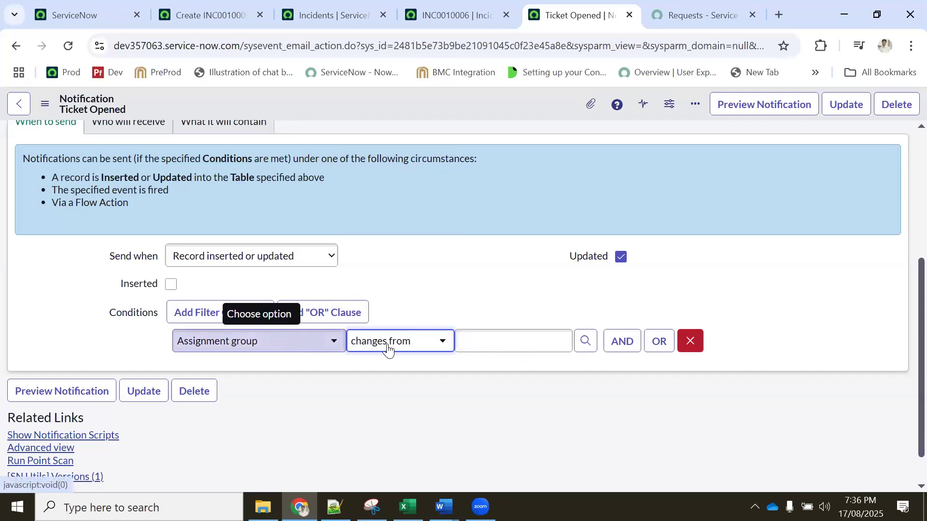
pyautogui.click(486, 345)
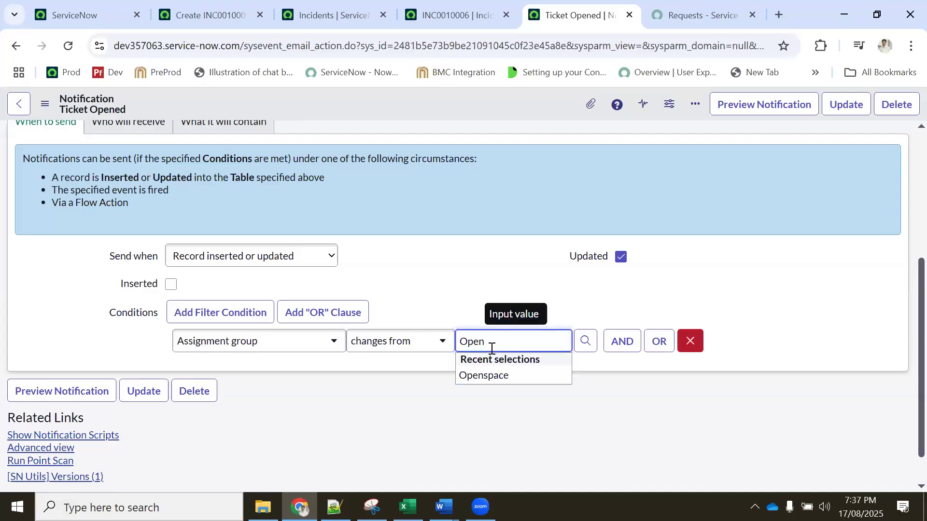
pyautogui.click(503, 378)
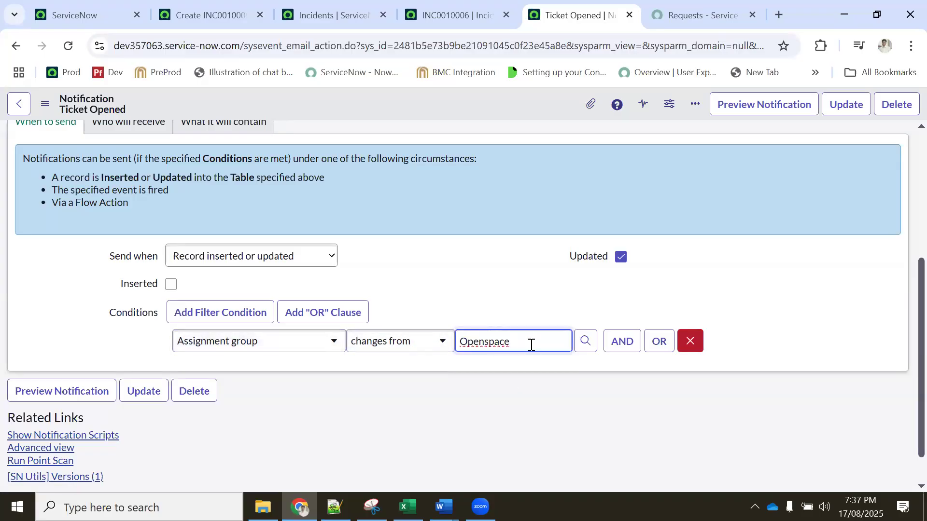
pyautogui.moveTo(533, 345); pyautogui.dragTo(459, 344)
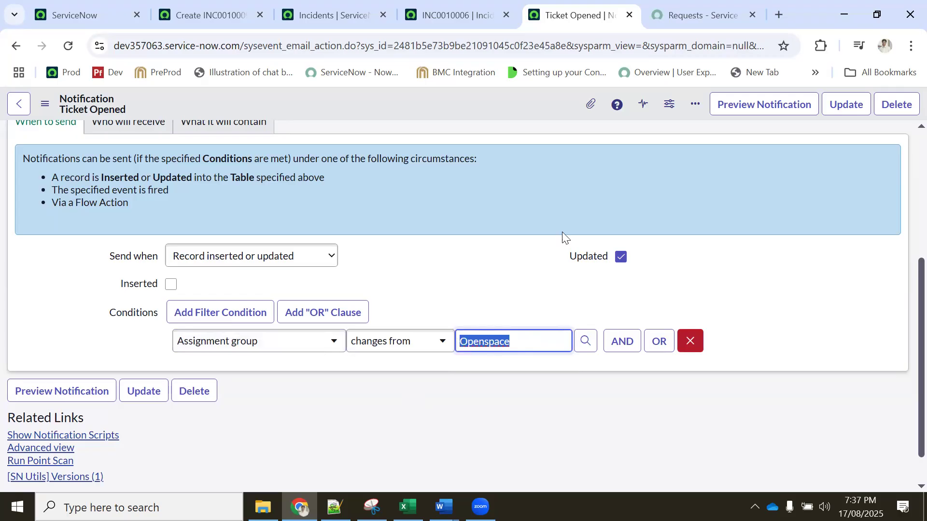
# Try the changes to and changes from operators on the Assignment group condition, ending on the changes operator.
pyautogui.click(424, 342)
pyautogui.scroll(-1, 415, 293)
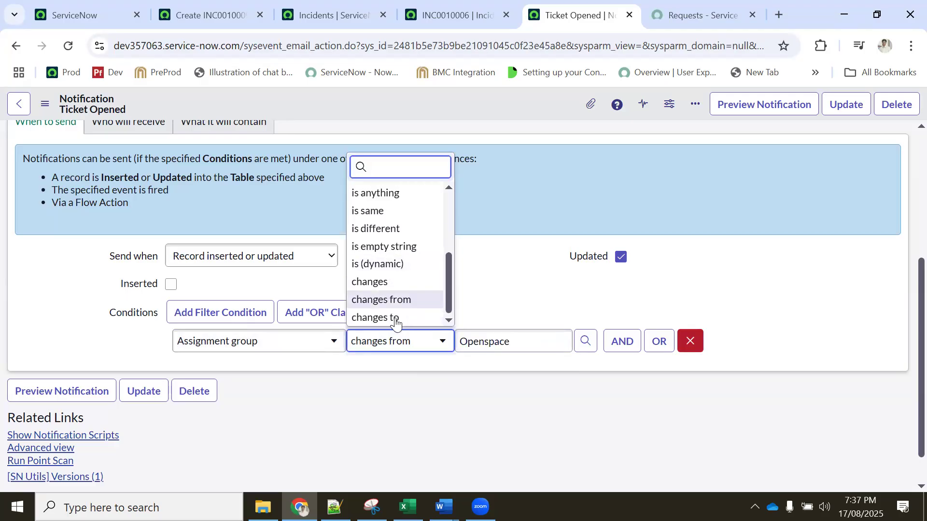
pyautogui.scroll(3, 396, 322)
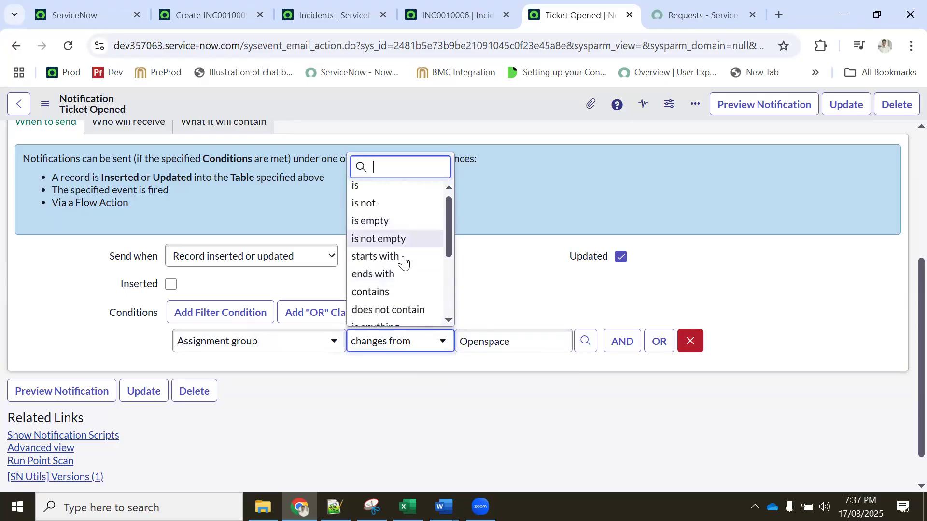
pyautogui.scroll(-3, 404, 260)
pyautogui.click(392, 319)
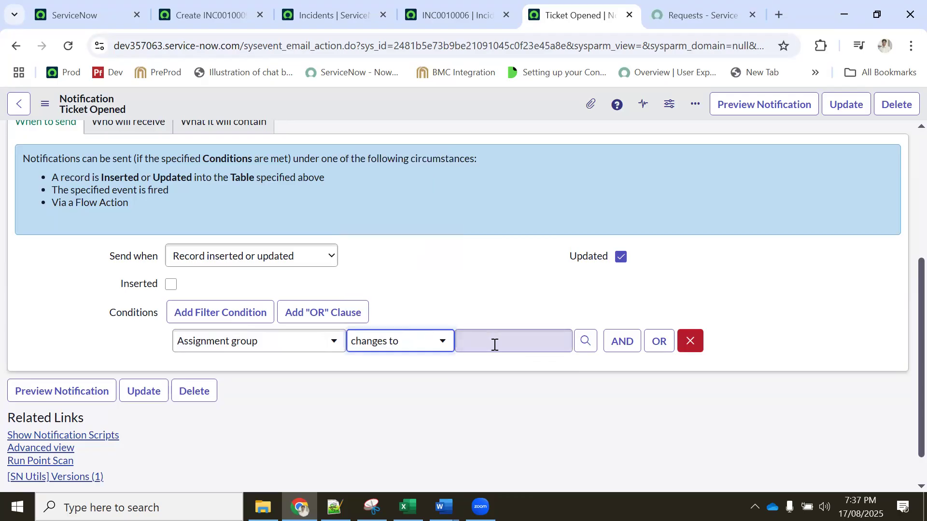
pyautogui.click(410, 343)
pyautogui.click(388, 300)
pyautogui.click(391, 339)
pyautogui.click(385, 299)
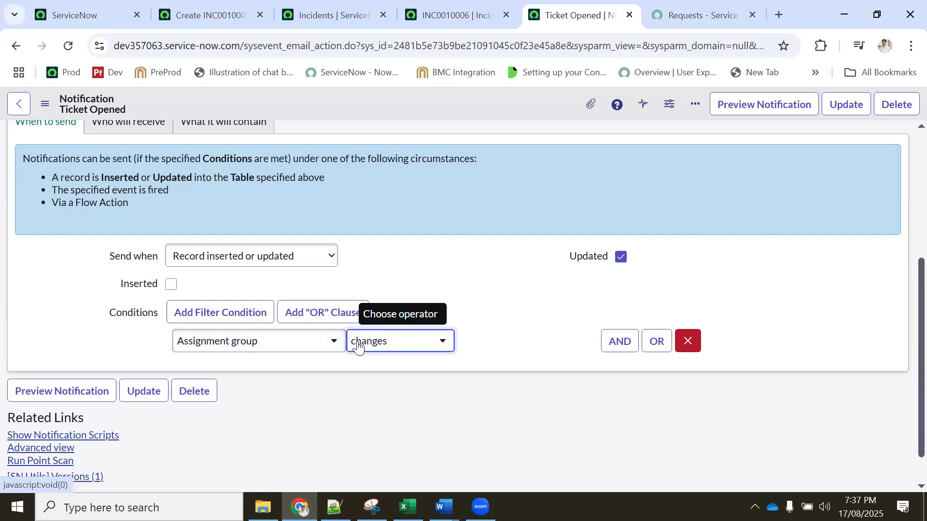
# Try the changes from operator, and set the condition to Assignment group changes to Openspace.
pyautogui.click(390, 346)
pyautogui.scroll(-1, 389, 298)
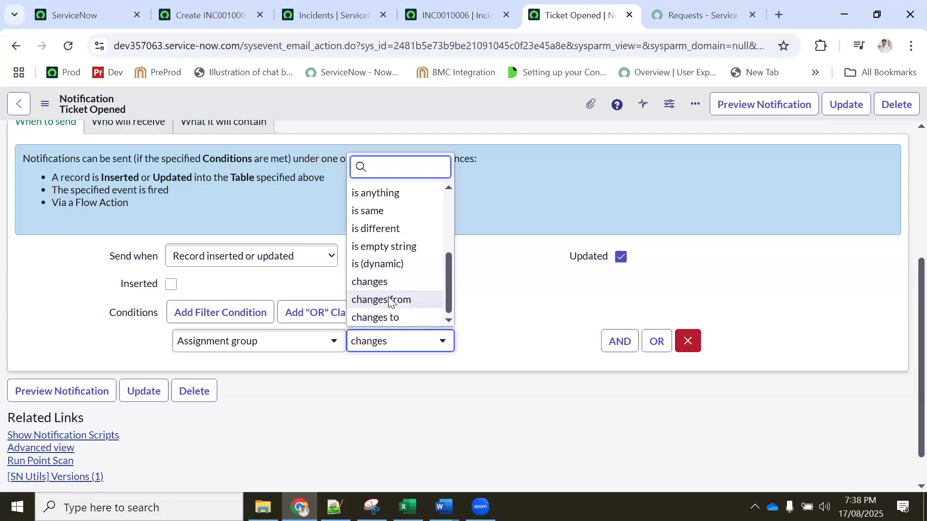
pyautogui.click(390, 300)
pyautogui.click(420, 344)
pyautogui.scroll(-1, 399, 317)
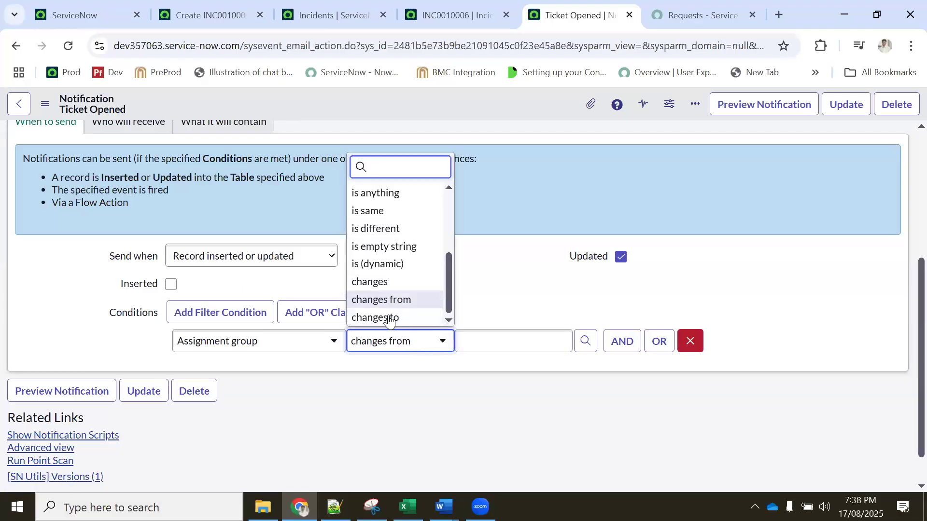
pyautogui.click(390, 318)
pyautogui.click(498, 341)
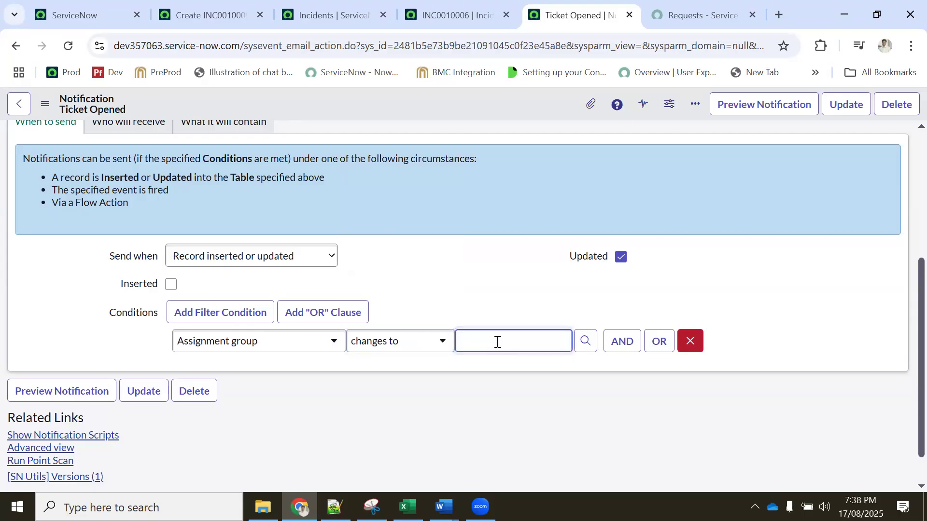
pyautogui.write('op')
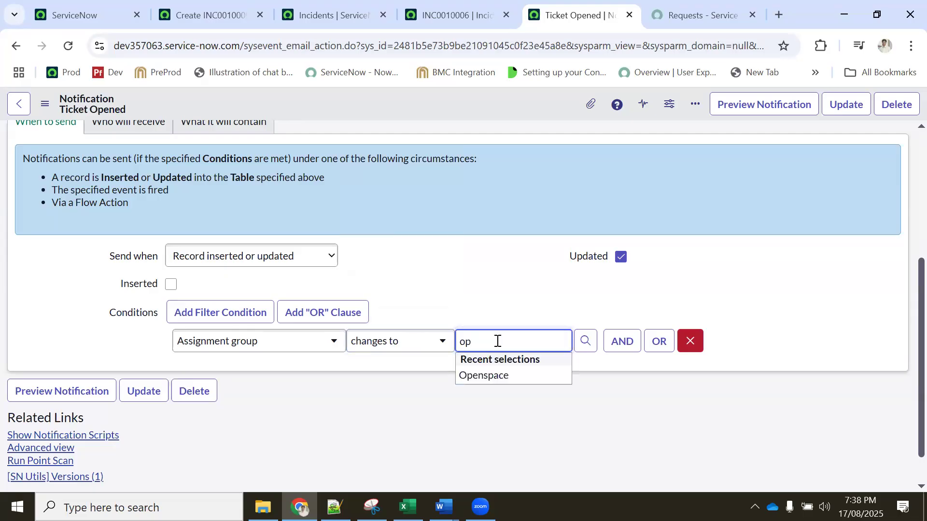
pyautogui.click(475, 375)
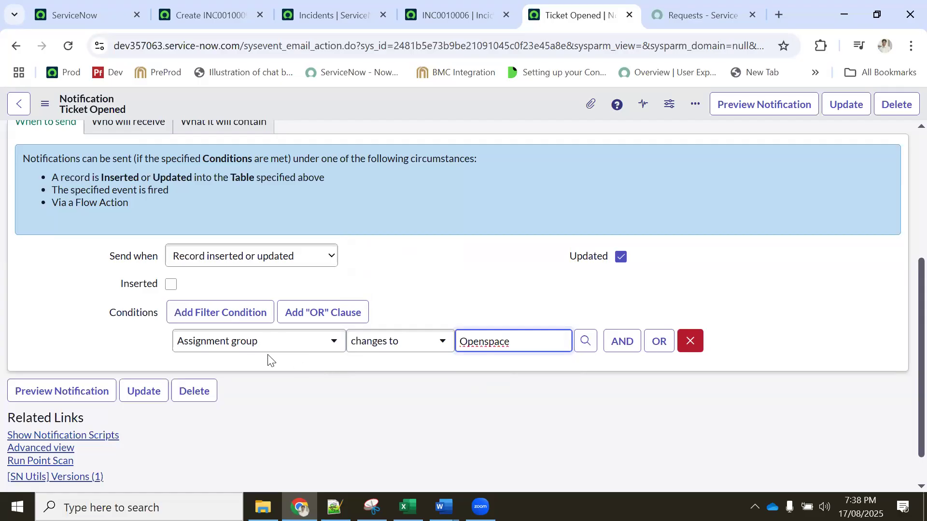
# Check the users and groups who will receive the notification, and return to the send conditions.
pyautogui.scroll(2, 269, 358)
pyautogui.scroll(-1, 220, 279)
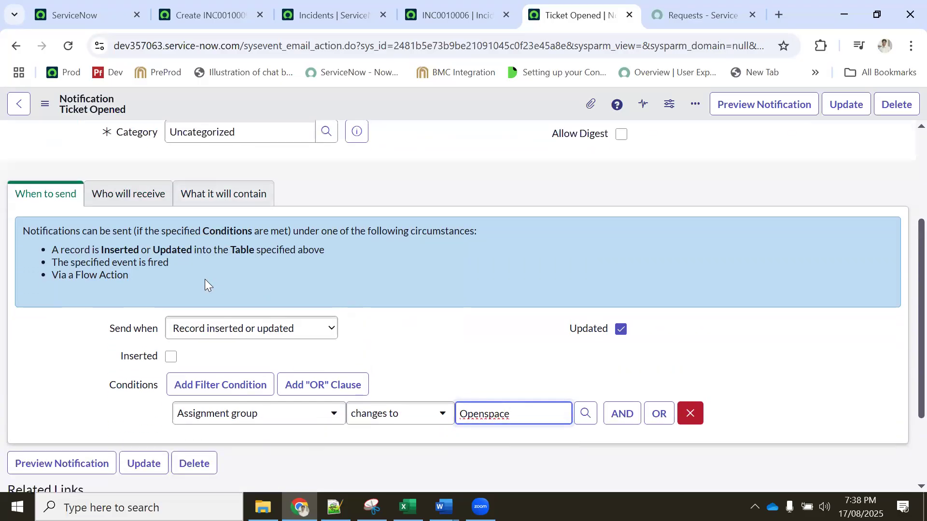
pyautogui.click(135, 194)
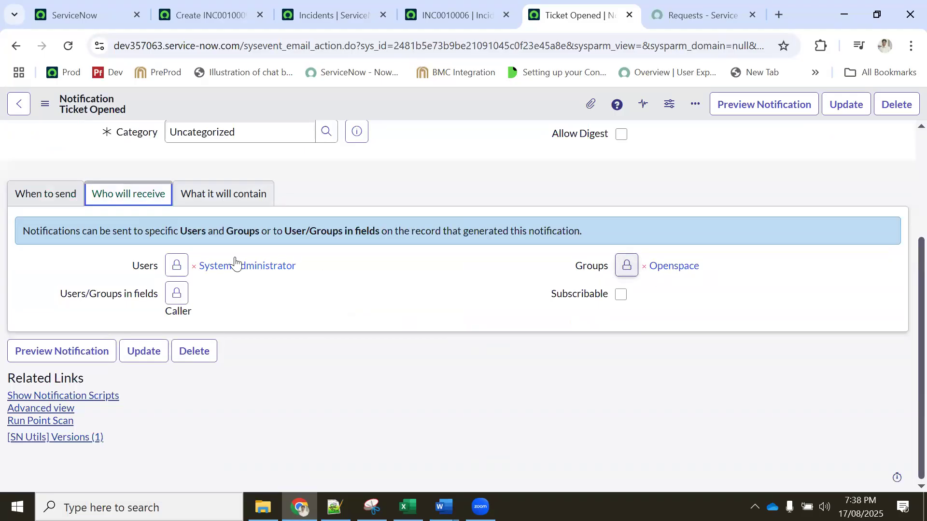
pyautogui.click(18, 193)
# Replace the group in the Assignment group changes to condition with Service Desk.
pyautogui.click(494, 410)
pyautogui.doubleClick(498, 408)
pyautogui.write('Ser')
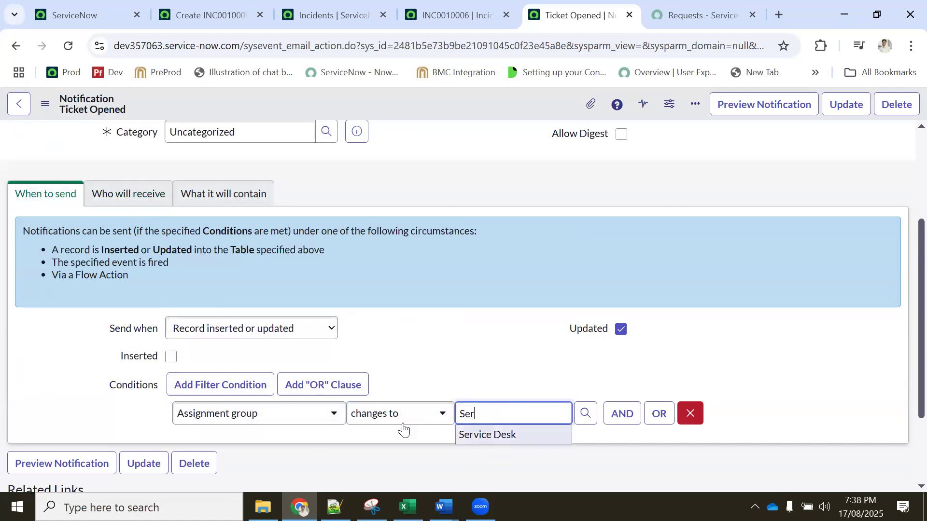
pyautogui.press('Return')
pyautogui.scroll(-2, 413, 390)
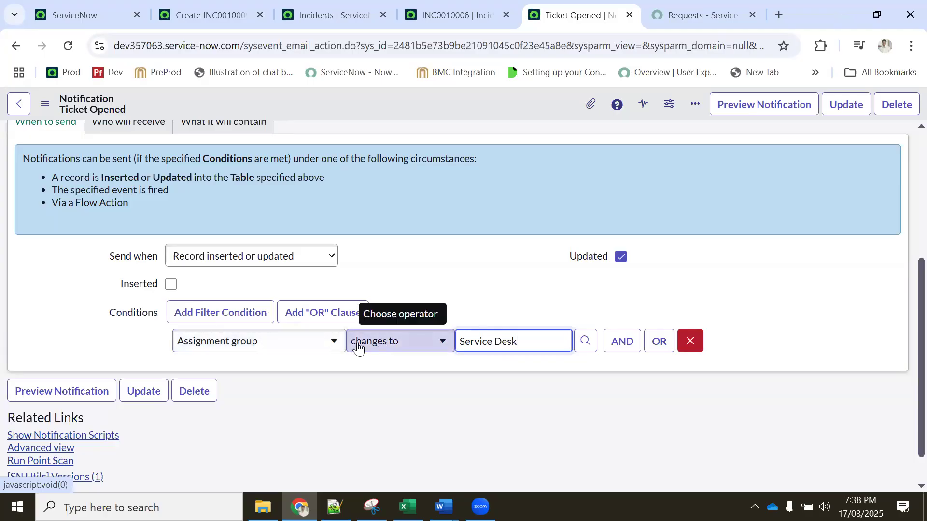
# Switch the Assignment group operator to changes, to changes to, and back to changes.
pyautogui.click(378, 343)
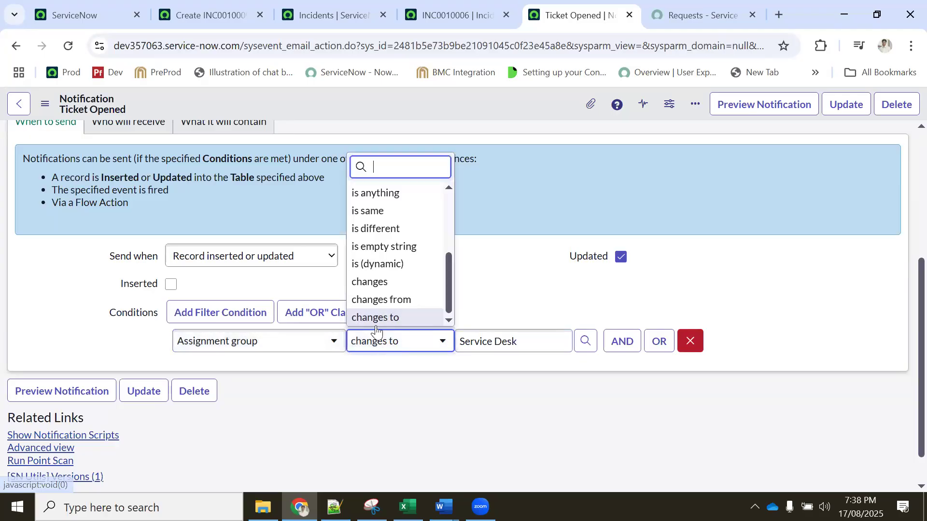
pyautogui.click(376, 284)
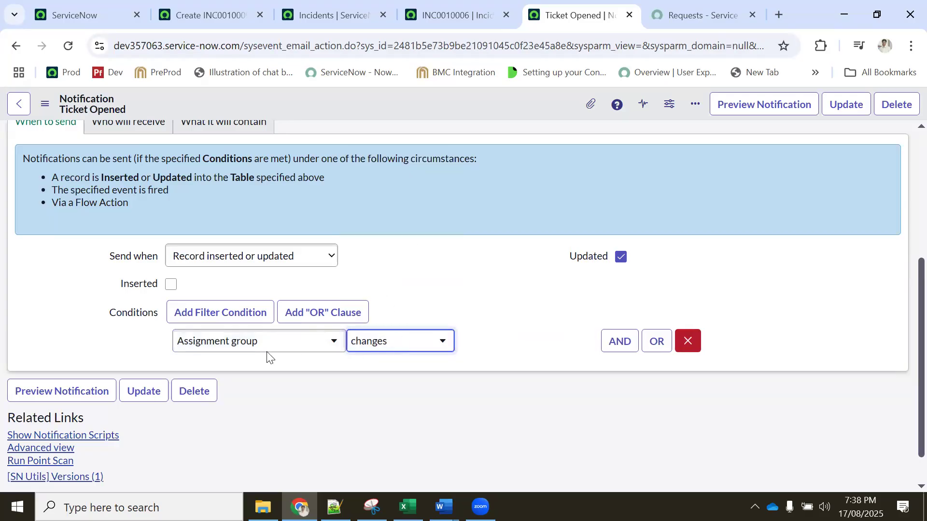
pyautogui.click(399, 347)
pyautogui.scroll(-1, 390, 314)
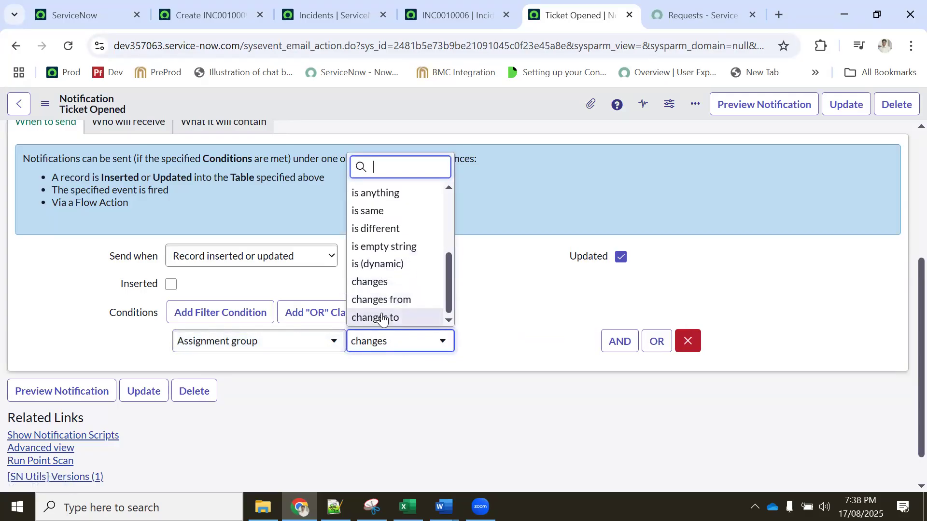
pyautogui.click(386, 316)
pyautogui.click(388, 347)
pyautogui.click(375, 285)
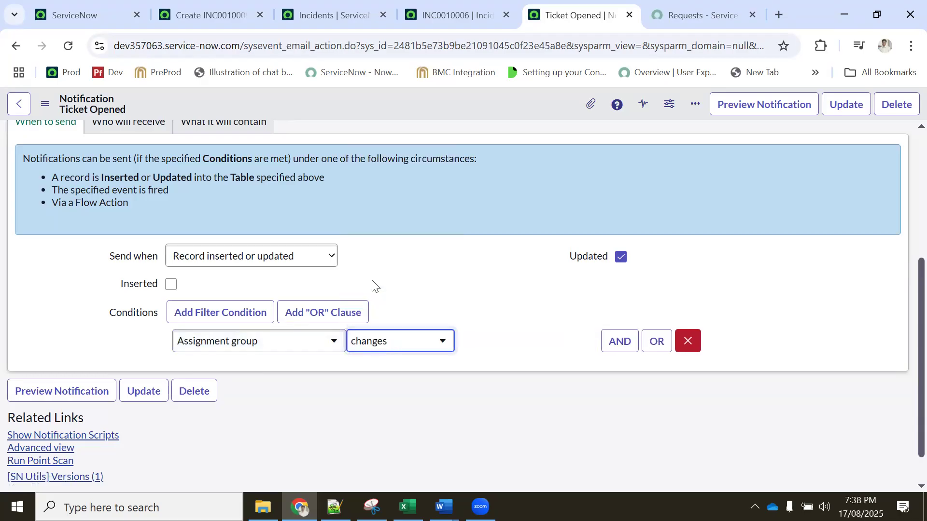
# Set the Assignment group condition's operator to is (dynamic).
pyautogui.click(411, 347)
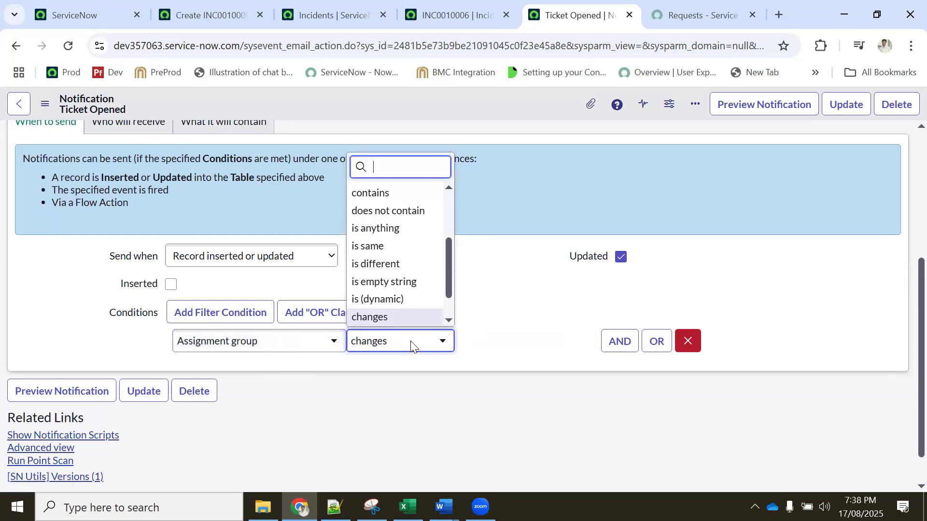
pyautogui.scroll(-1, 393, 309)
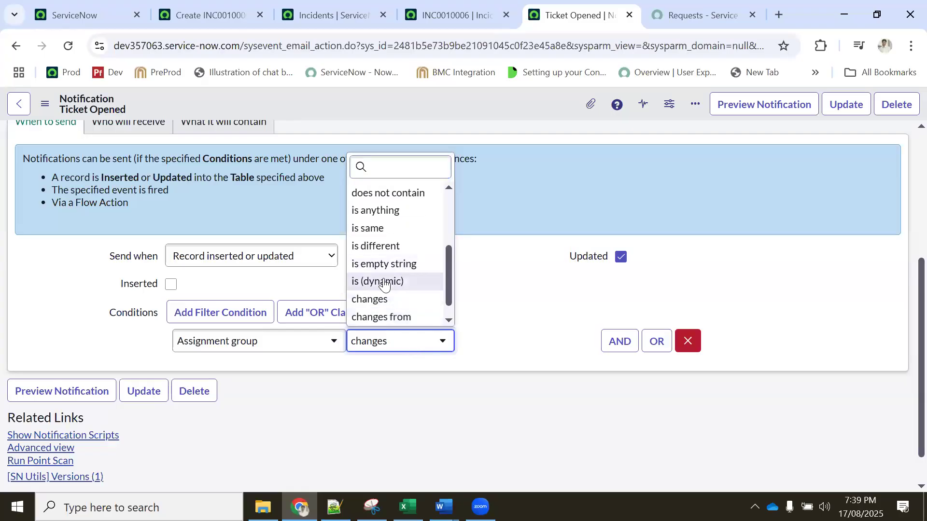
pyautogui.click(384, 283)
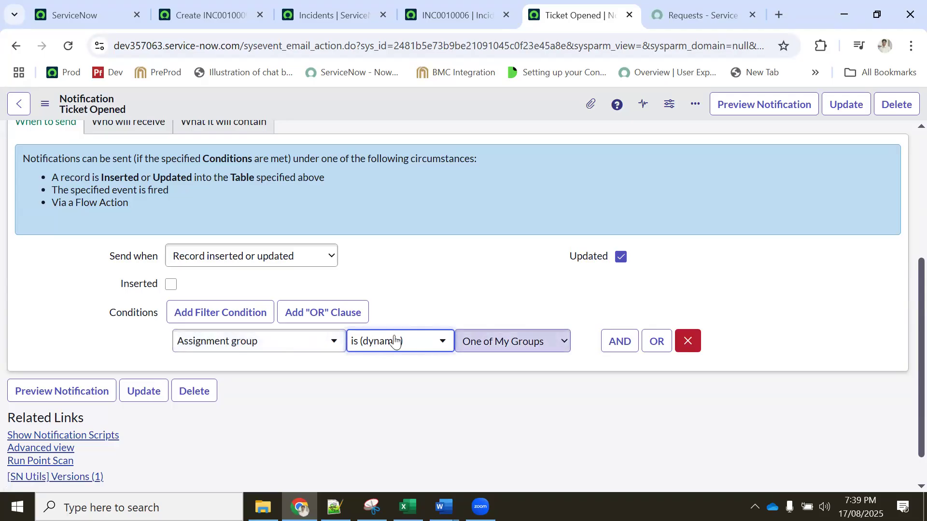
# Replace the Assignment group condition with Priority is 1 - Critical.
pyautogui.click(253, 341)
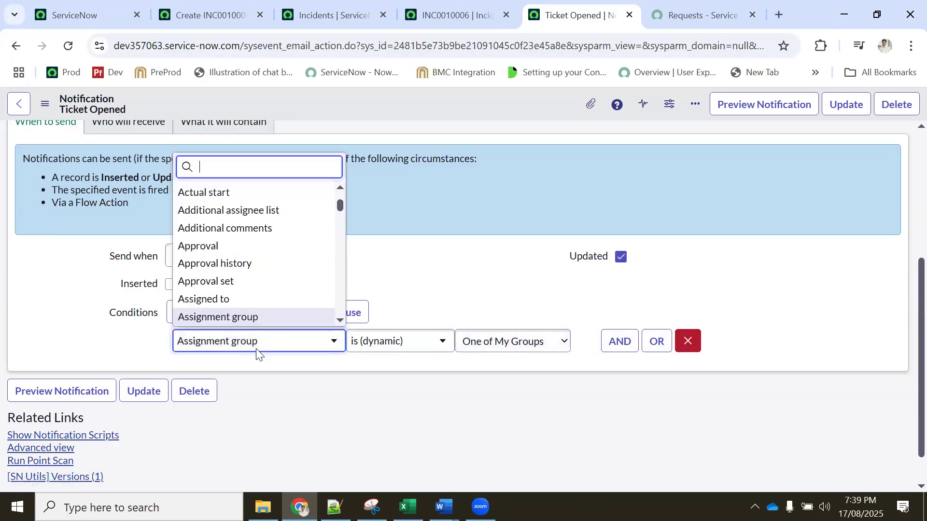
pyautogui.write('pr')
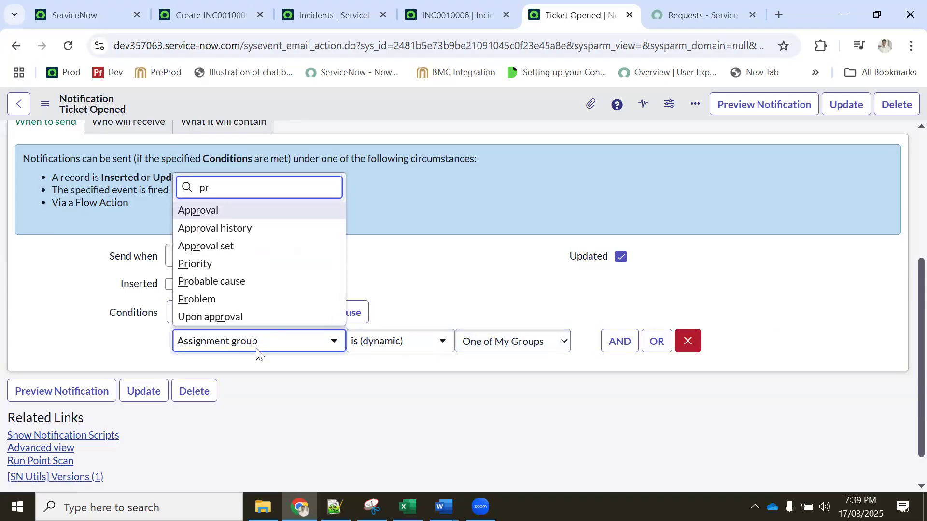
pyautogui.write('i')
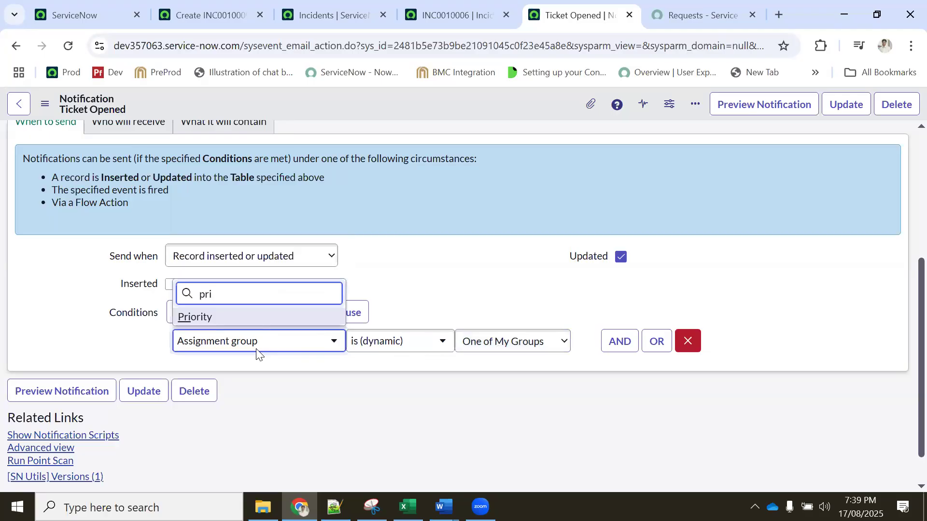
pyautogui.click(224, 316)
pyautogui.click(479, 351)
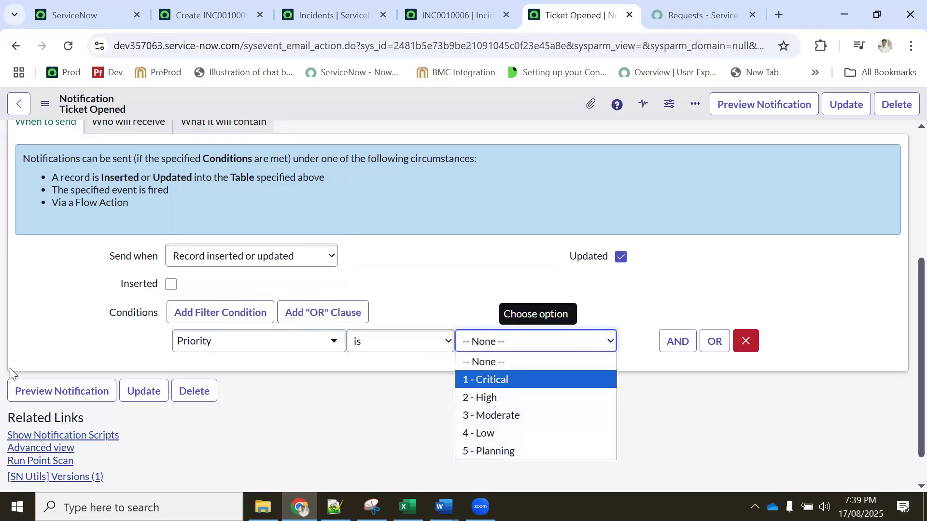
pyautogui.click(488, 379)
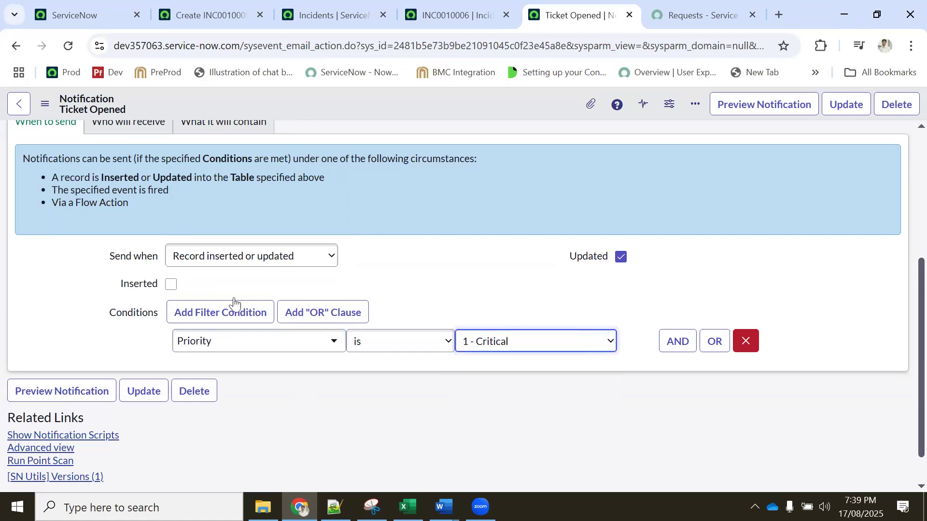
# Enable the Inserted trigger for the Ticket Opened notification alongside the Updated trigger.
pyautogui.click(171, 285)
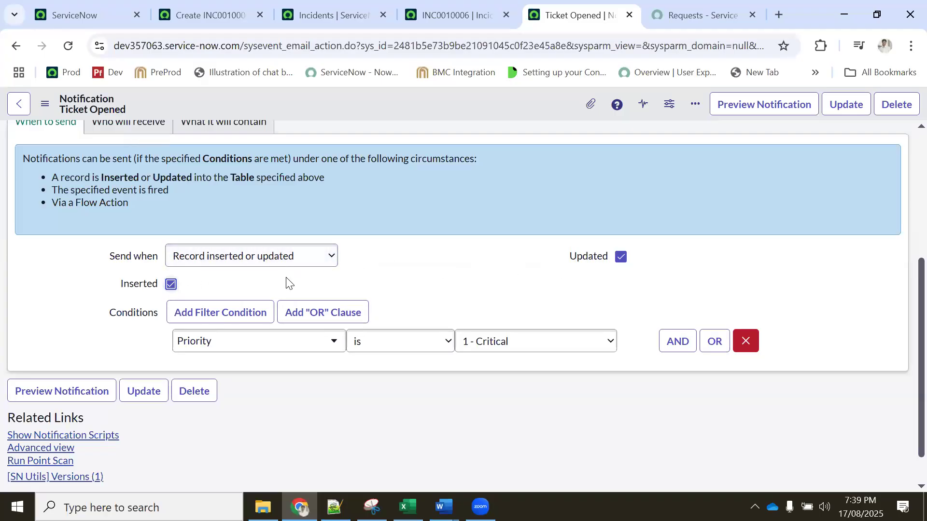
pyautogui.scroll(1, 269, 285)
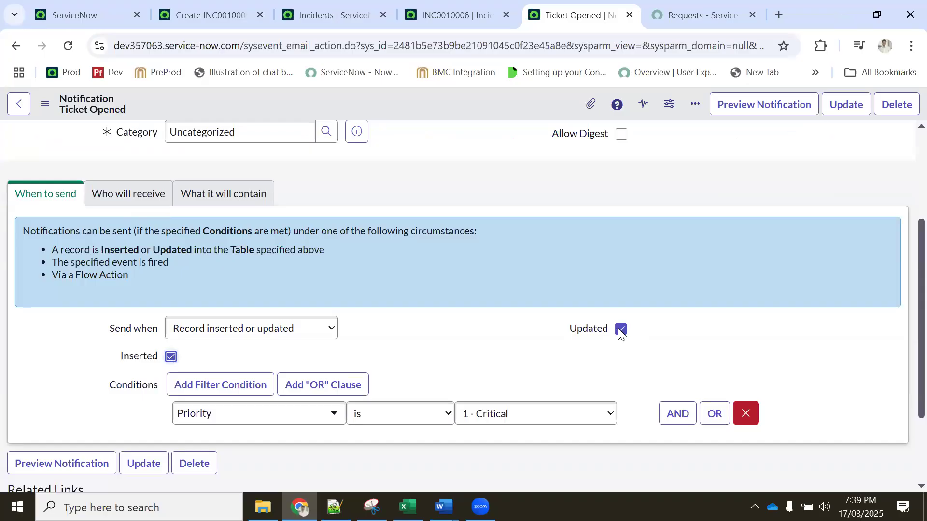
pyautogui.scroll(-1, 664, 359)
pyautogui.scroll(-1, 664, 359)
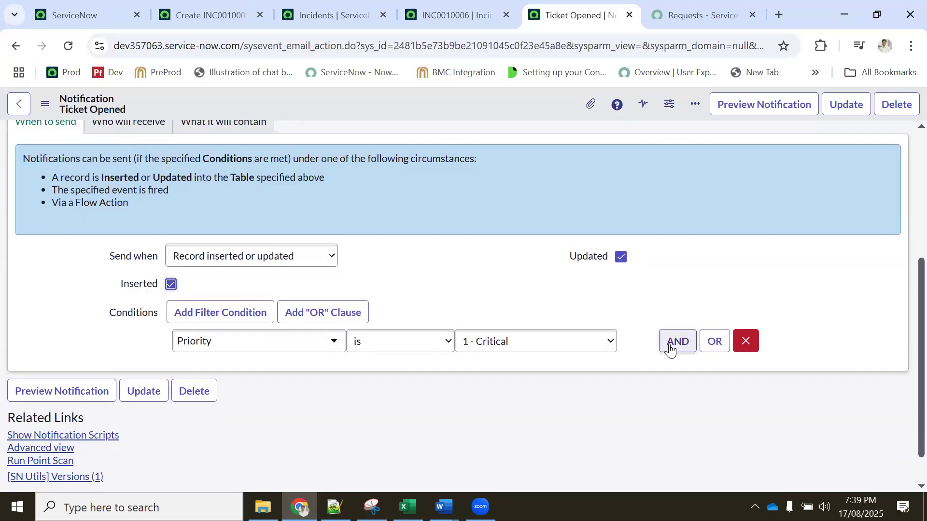
# Try an additional AND condition on the State field with the changes operator.
pyautogui.click(677, 343)
pyautogui.click(213, 400)
pyautogui.write('stat')
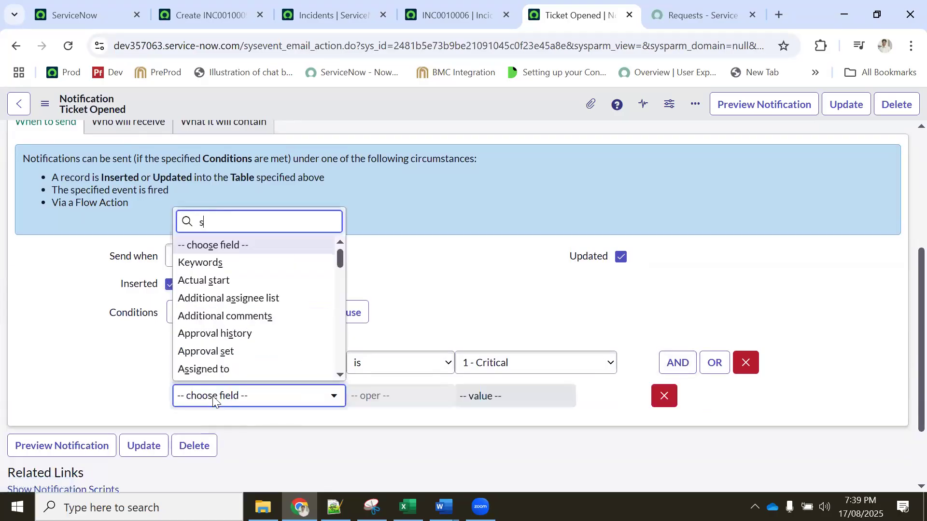
pyautogui.press('Return')
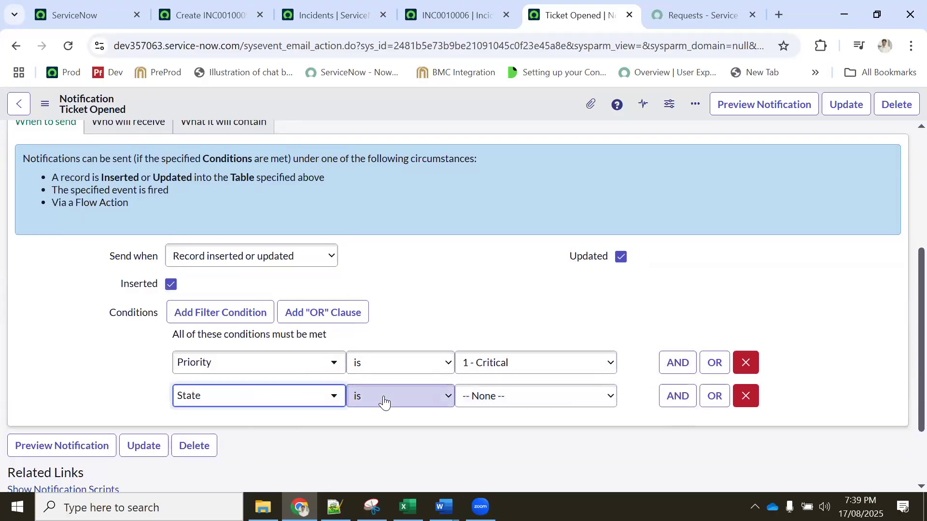
pyautogui.click(383, 401)
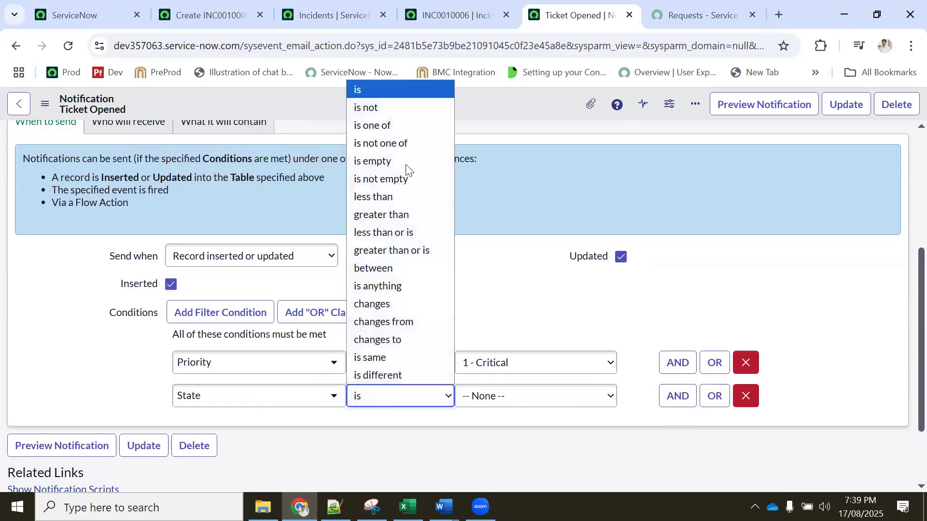
pyautogui.click(395, 304)
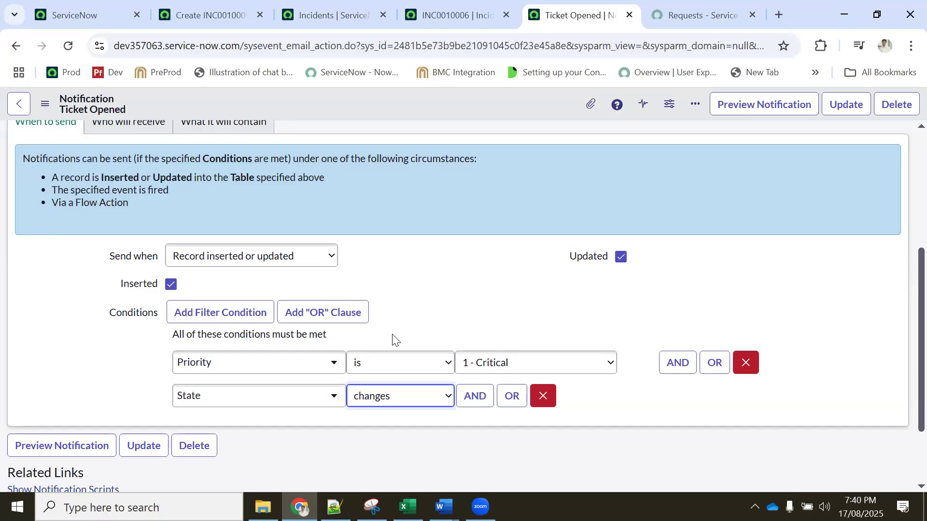
pyautogui.click(540, 399)
# Replace the Priority condition's field with Assignment group and set its operator to changes.
pyautogui.click(277, 344)
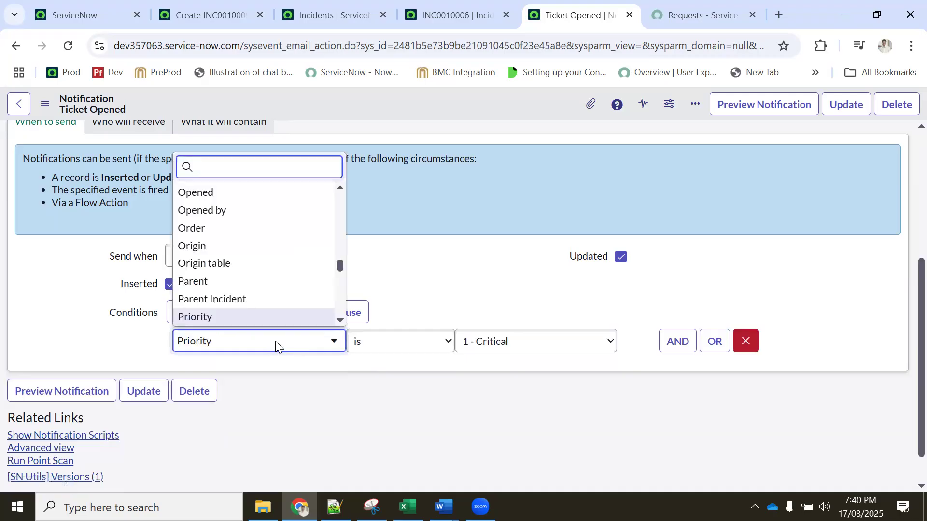
pyautogui.write('ass')
pyautogui.click(239, 300)
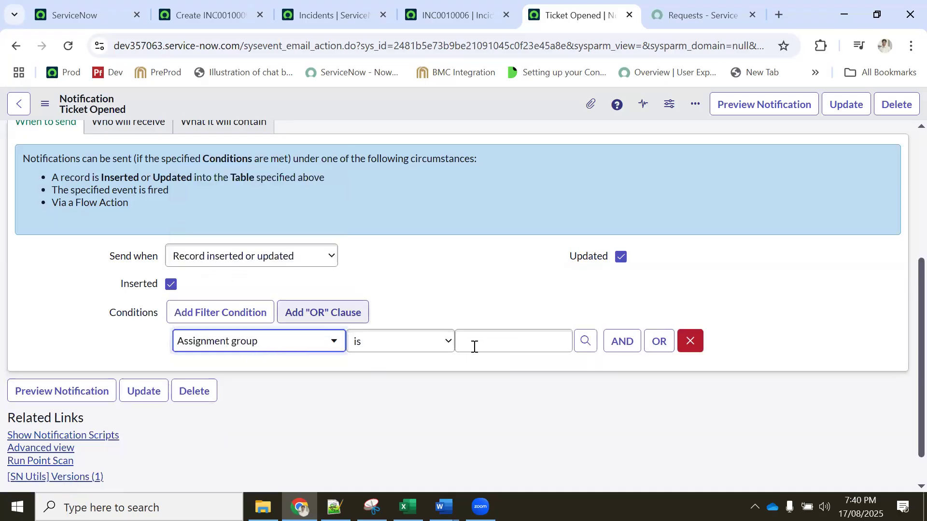
pyautogui.click(403, 343)
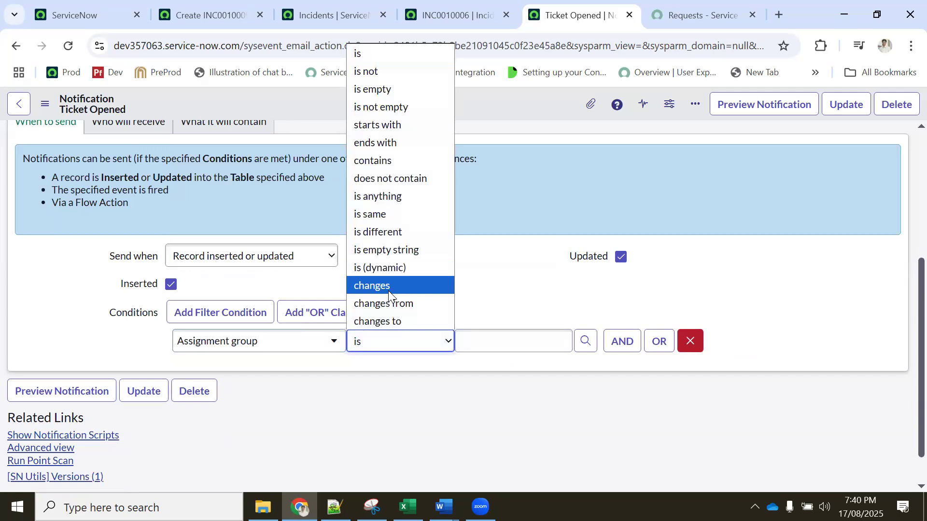
pyautogui.click(387, 285)
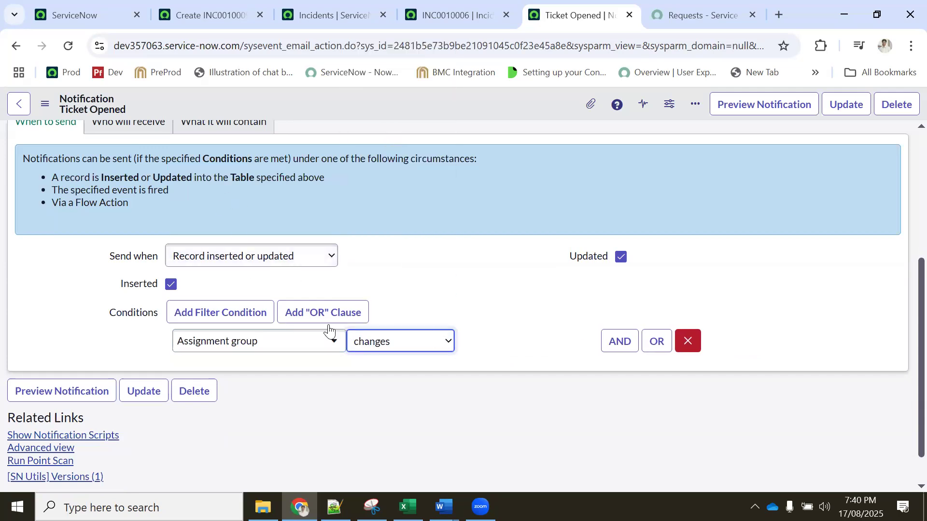
# Check the notification's recipients and set the Assignment group condition's operator to is (dynamic) with One of My Groups.
pyautogui.click(133, 124)
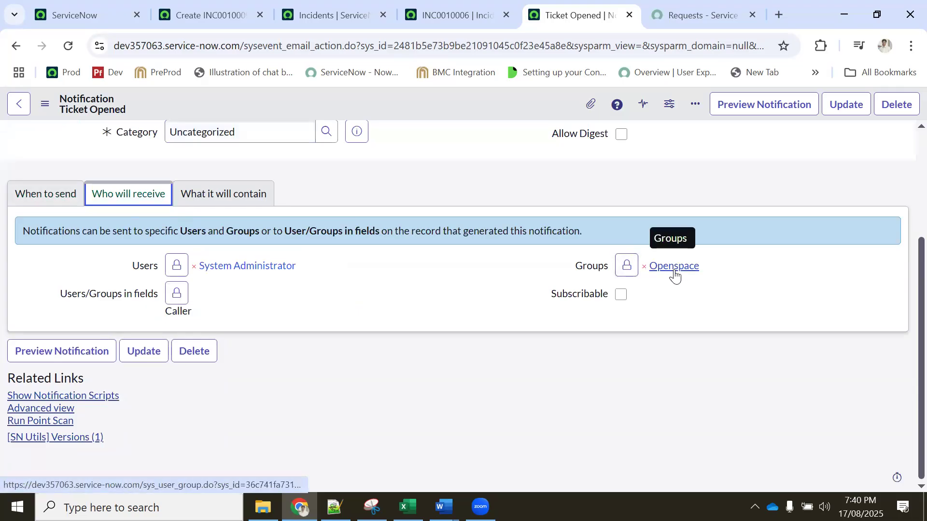
pyautogui.click(72, 199)
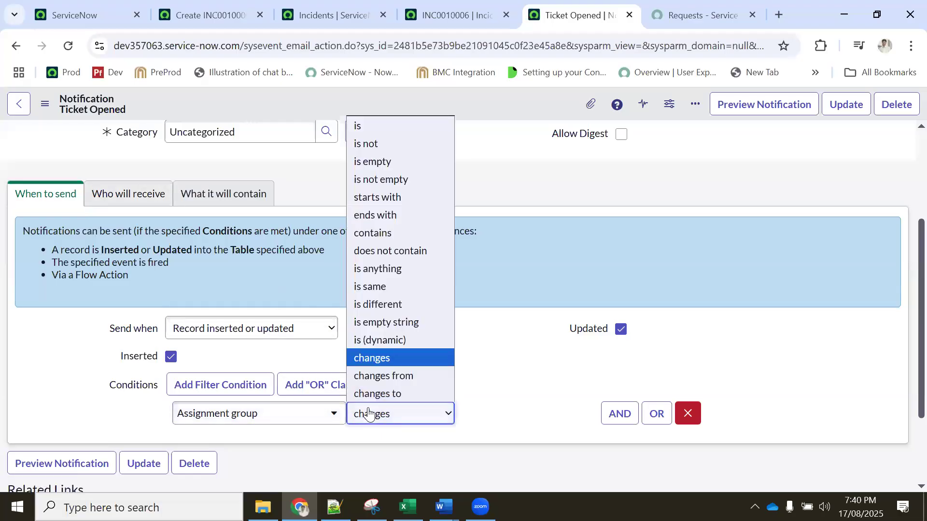
pyautogui.click(380, 339)
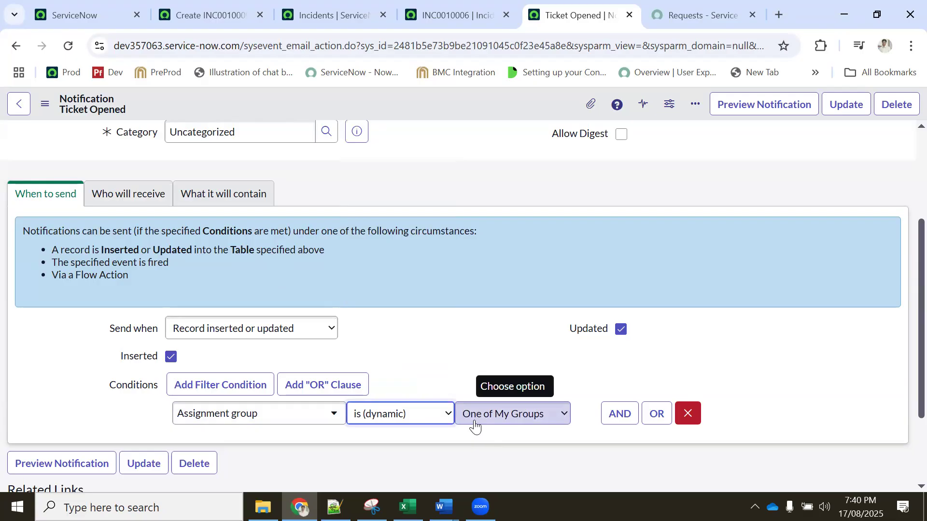
# Remove the Openspace group from the notification's recipient groups.
pyautogui.click(168, 198)
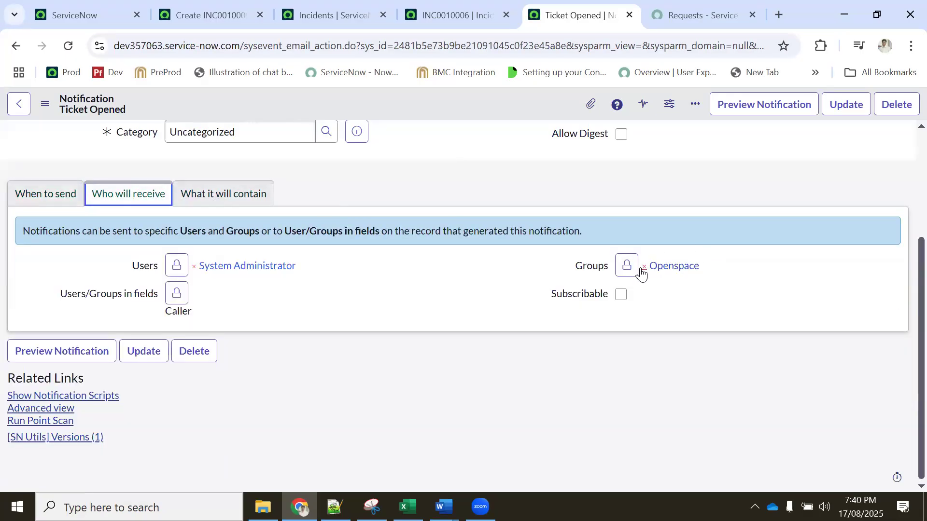
pyautogui.click(644, 267)
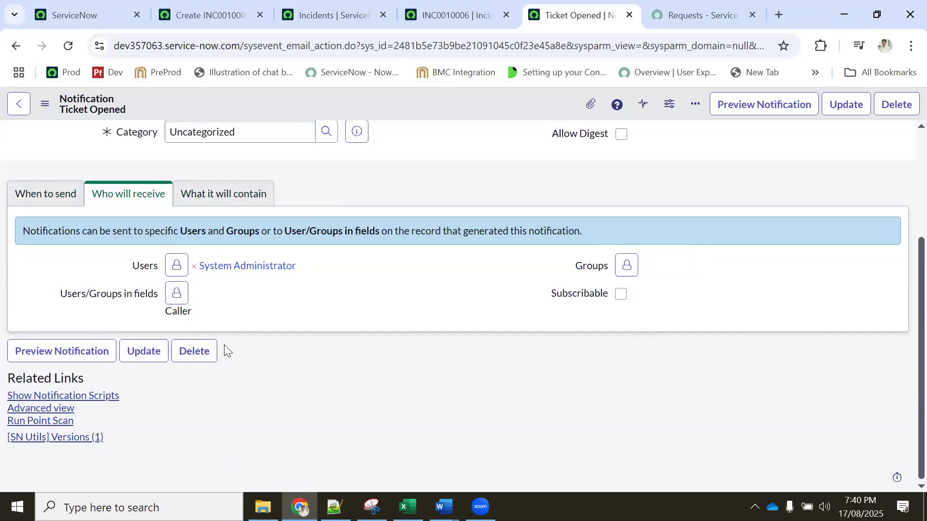
# Compare the Assignment group send condition with the notification's recipient settings.
pyautogui.click(51, 193)
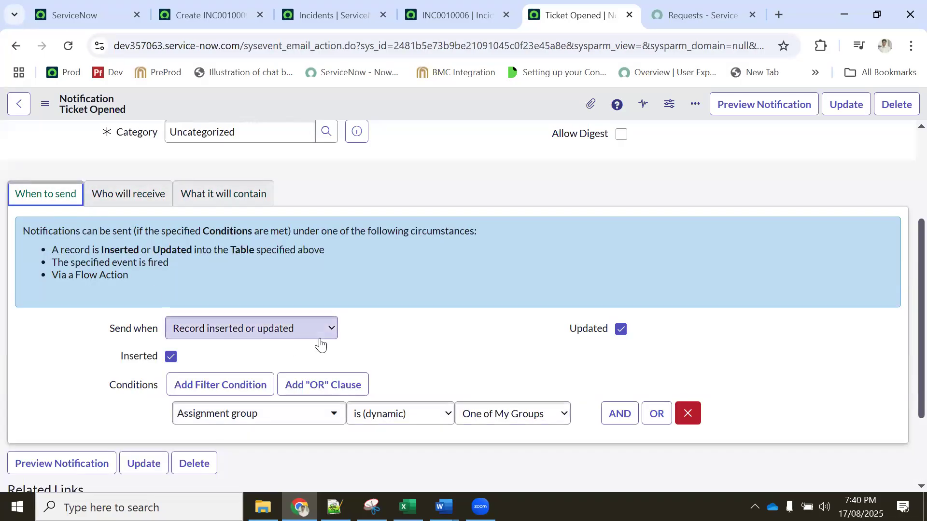
pyautogui.click(111, 196)
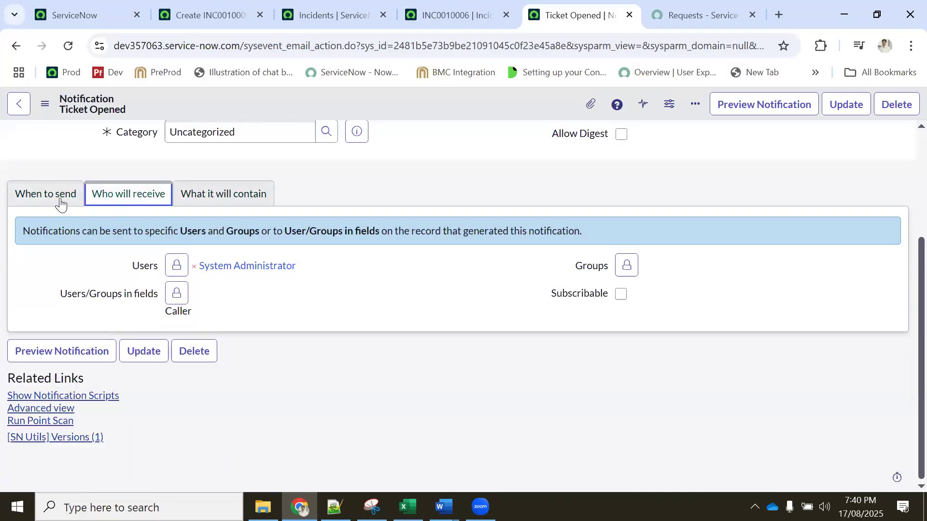
pyautogui.click(53, 199)
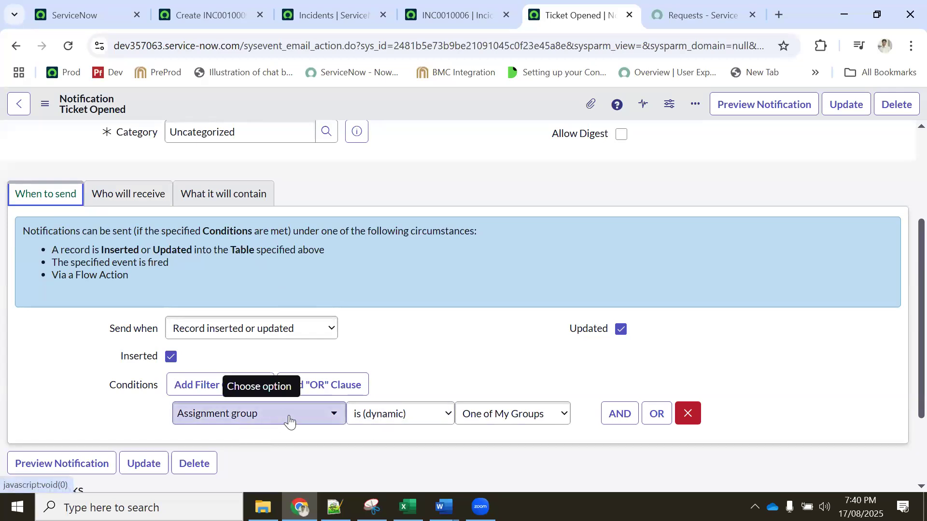
pyautogui.click(134, 197)
pyautogui.click(43, 196)
pyautogui.click(106, 198)
pyautogui.click(46, 195)
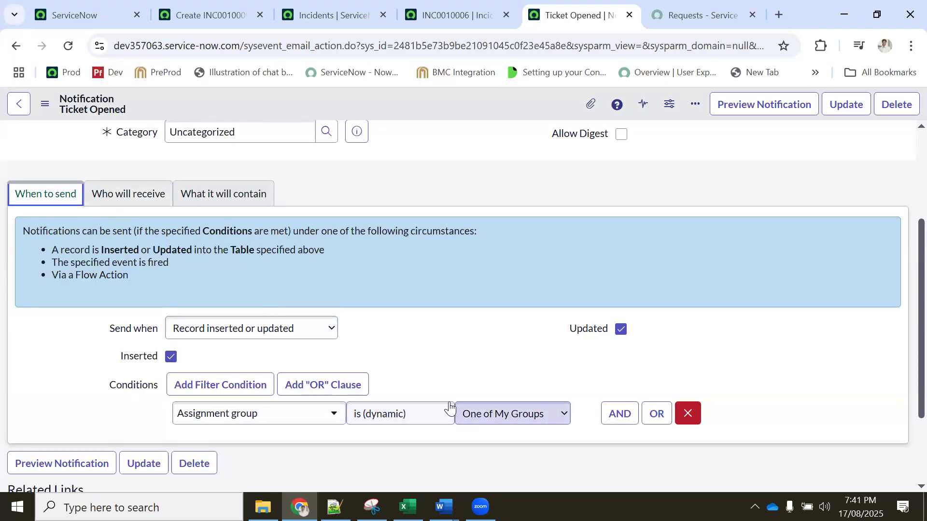
# Replace Caller with Assignment group as the recipient in Users/Groups in fields, and lock the recipient lists.
pyautogui.click(147, 204)
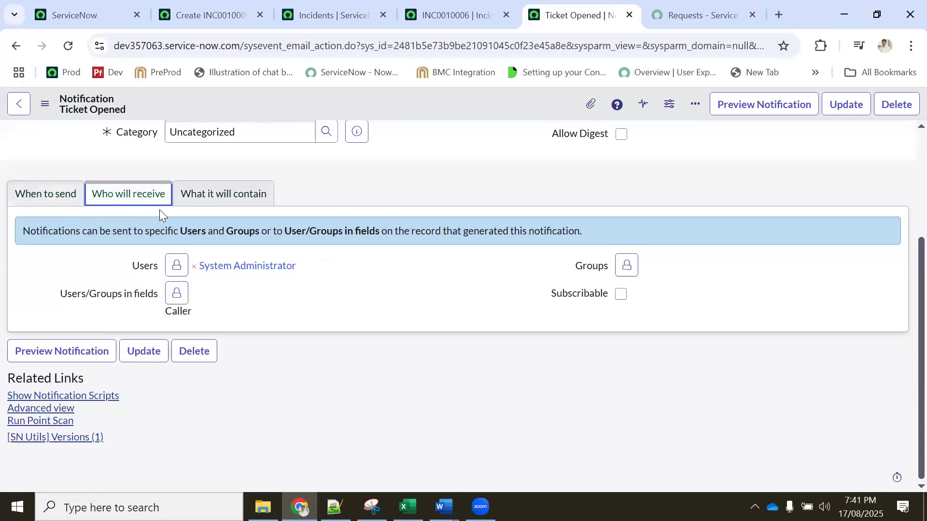
pyautogui.click(626, 267)
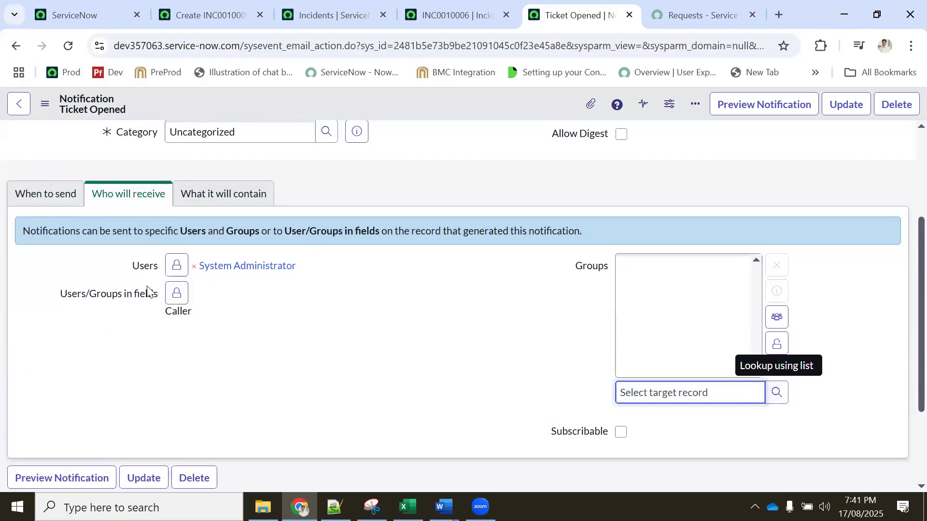
pyautogui.click(180, 298)
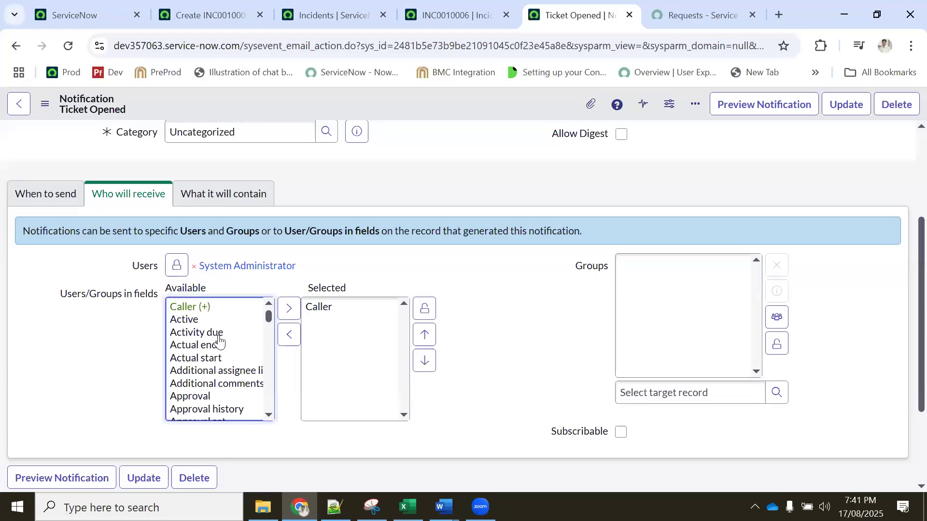
pyautogui.scroll(-2, 222, 341)
pyautogui.click(220, 377)
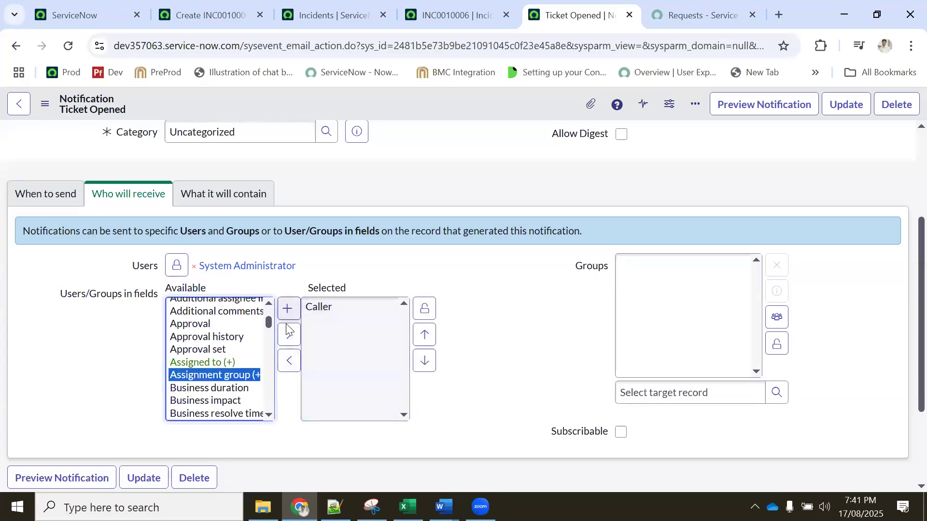
pyautogui.click(289, 335)
pyautogui.click(311, 309)
pyautogui.click(289, 361)
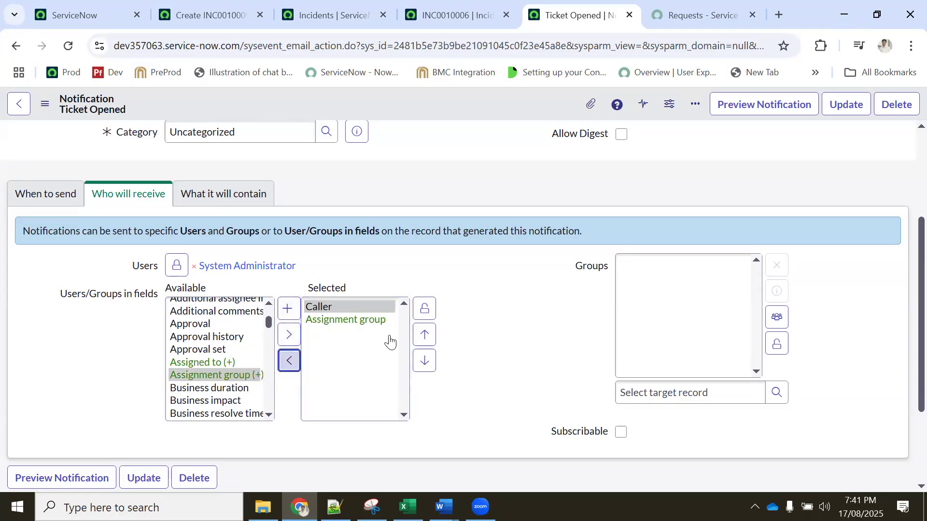
pyautogui.click(777, 344)
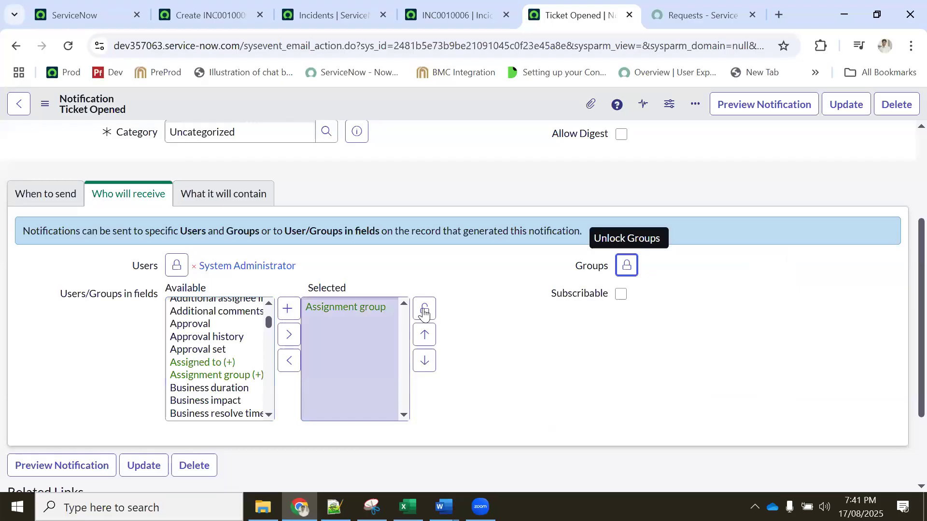
pyautogui.click(425, 309)
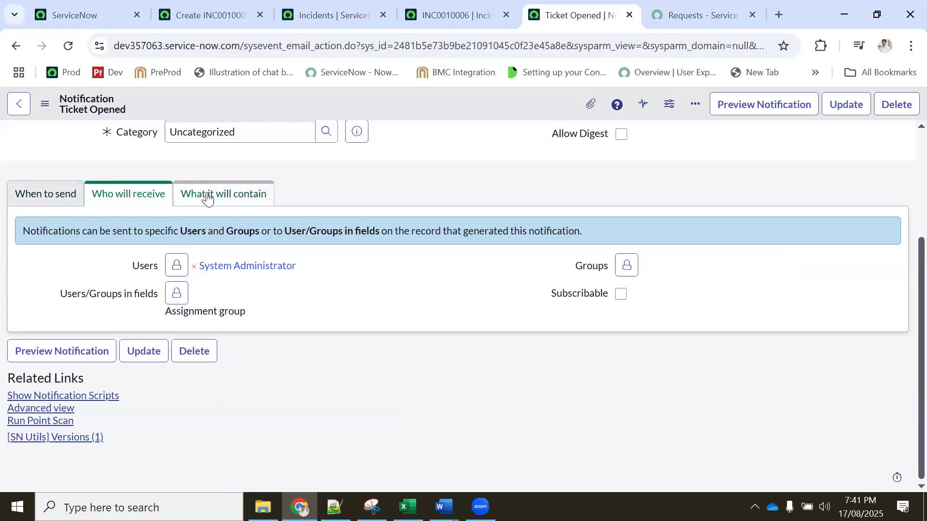
# Recheck the send conditions and recipients, and save the Ticket Opened notification.
pyautogui.click(44, 195)
pyautogui.click(116, 193)
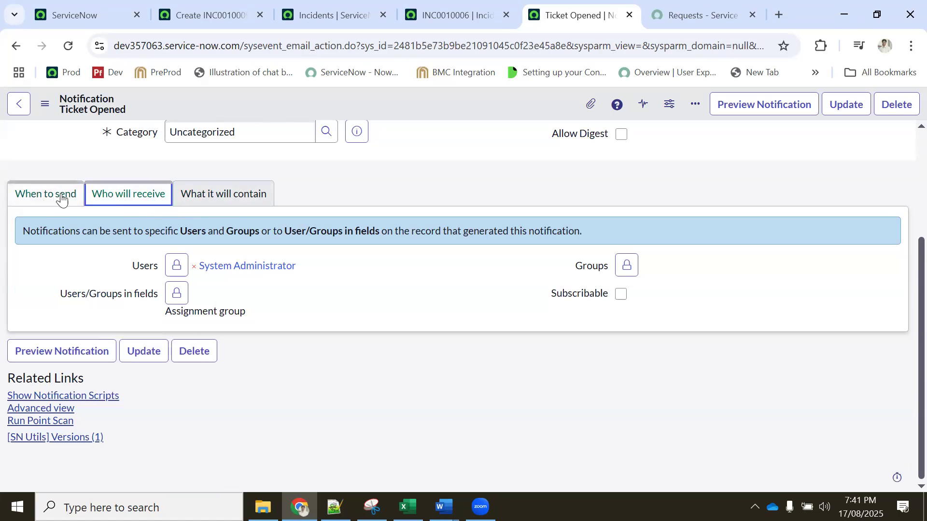
pyautogui.click(59, 194)
pyautogui.scroll(3, 434, 246)
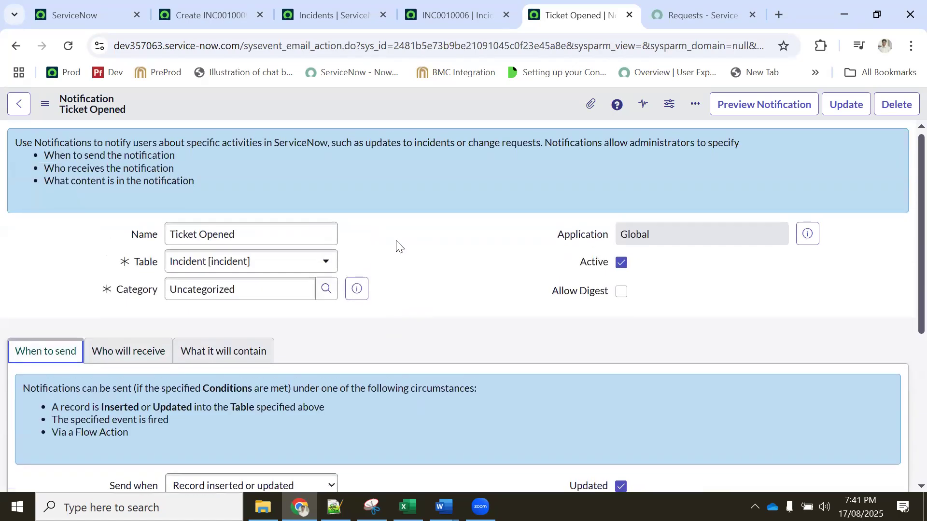
pyautogui.rightClick(402, 99)
pyautogui.click(426, 112)
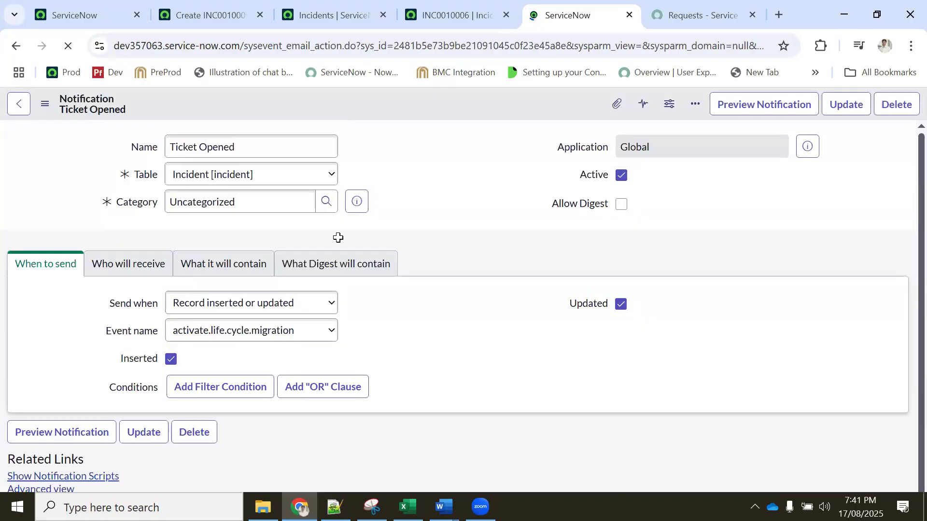
# Switch to the Excel workbook and review the ticket events from Ticket Creation to Ticket Closed.
pyautogui.hotkey('alt', 'Tab')
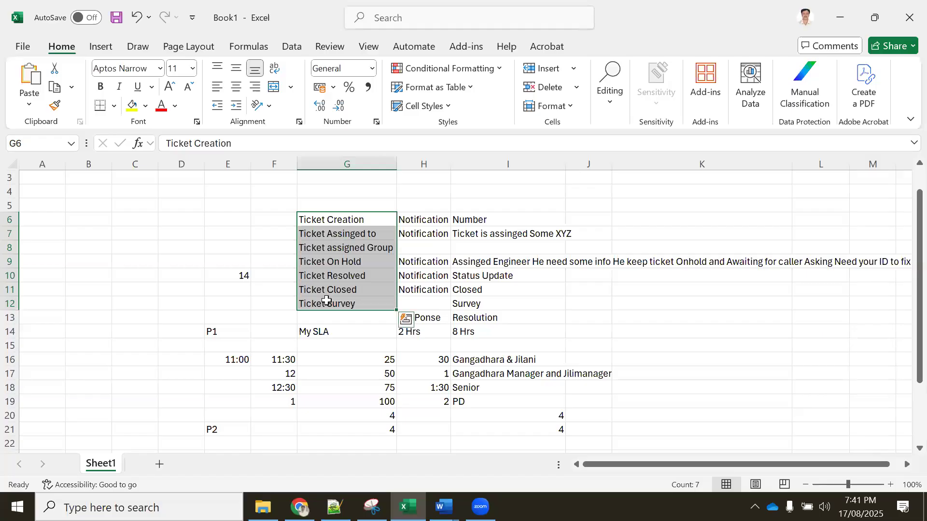
pyautogui.click(585, 302)
pyautogui.moveTo(323, 223); pyautogui.dragTo(330, 289)
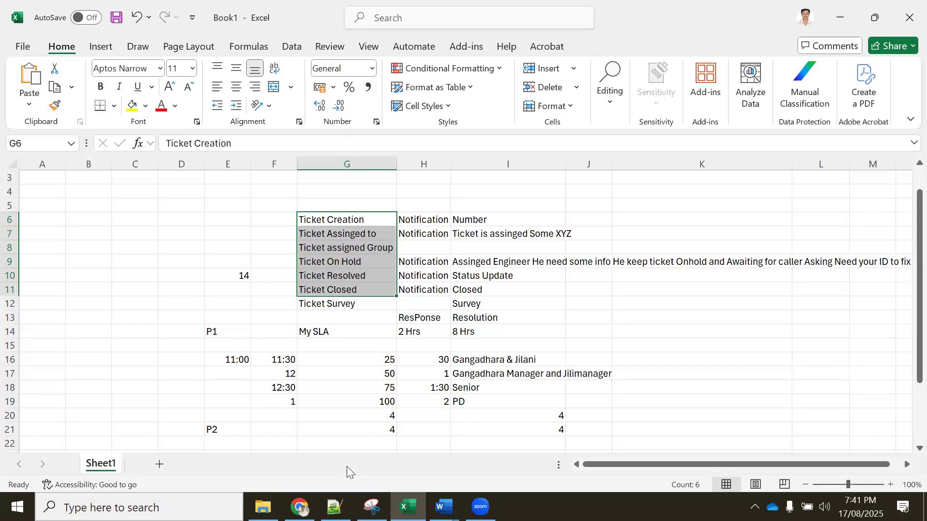
# Switch to the browser's Ticket Opened notification, turn off the Inserted trigger, and change the send condition's field to State.
pyautogui.click(300, 507)
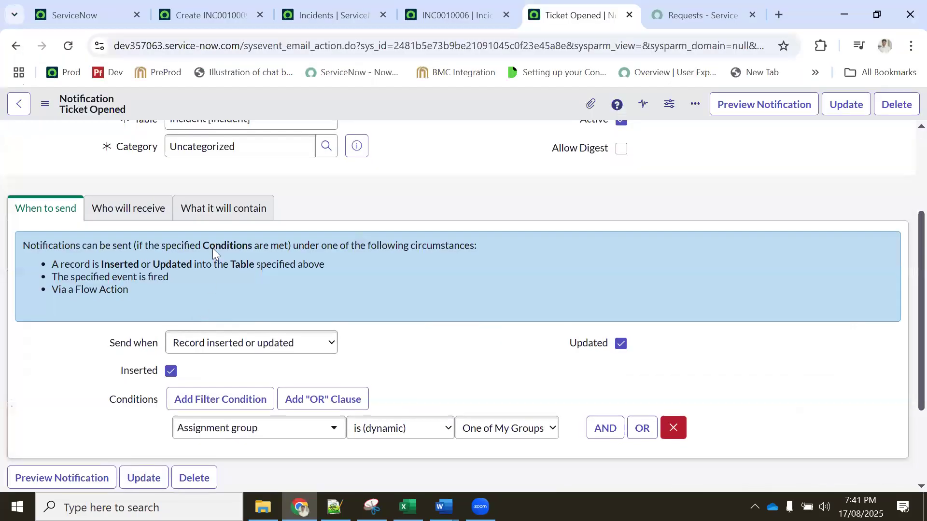
pyautogui.scroll(-3, 212, 248)
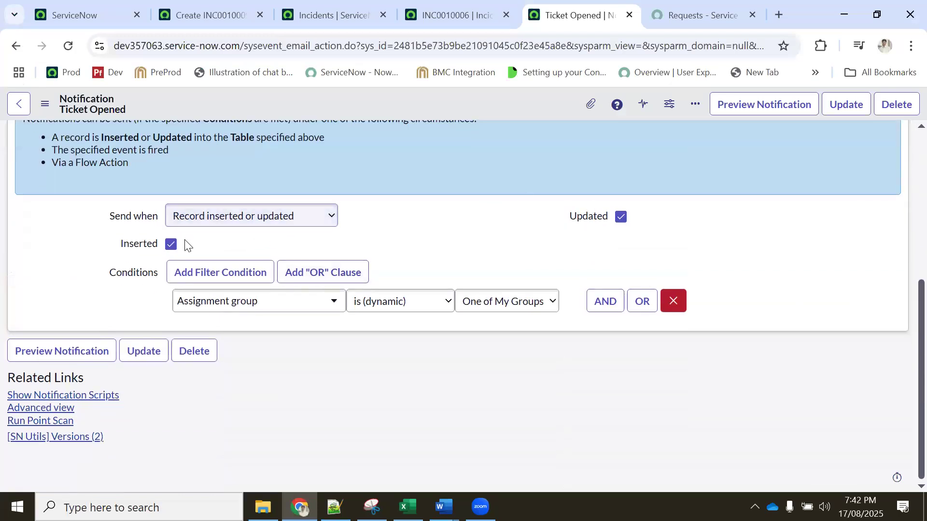
pyautogui.click(231, 302)
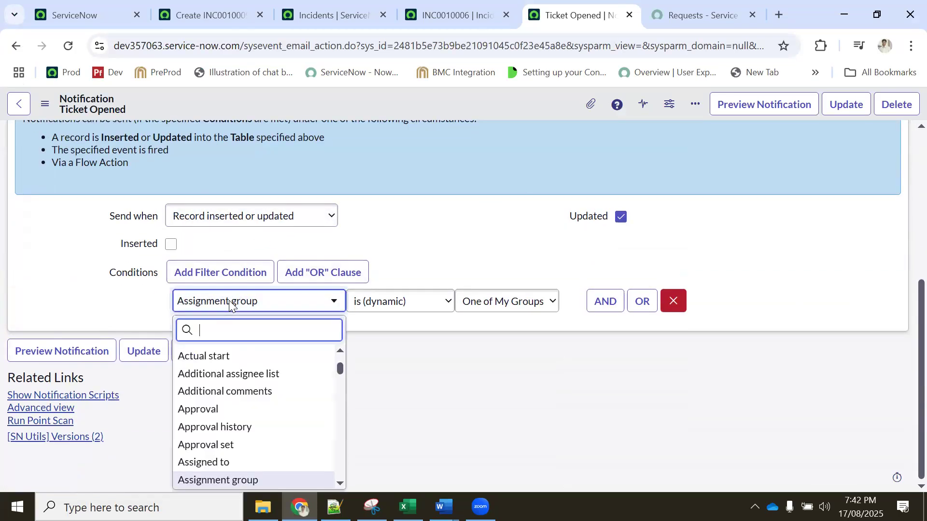
pyautogui.write('sata')
pyautogui.press('BackSpace')
pyautogui.press('BackSpace')
pyautogui.press('BackSpace')
pyautogui.write('te')
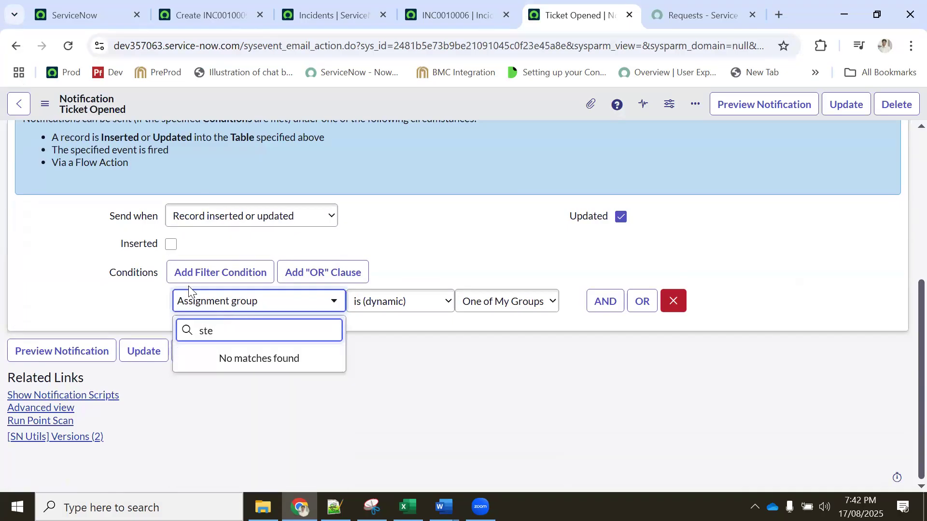
pyautogui.press('BackSpace')
pyautogui.press('BackSpace')
pyautogui.write('tate')
pyautogui.click(197, 375)
# Complete the State condition with the operator changes to and the value Resolved.
pyautogui.click(387, 302)
pyautogui.scroll(-1, 373, 203)
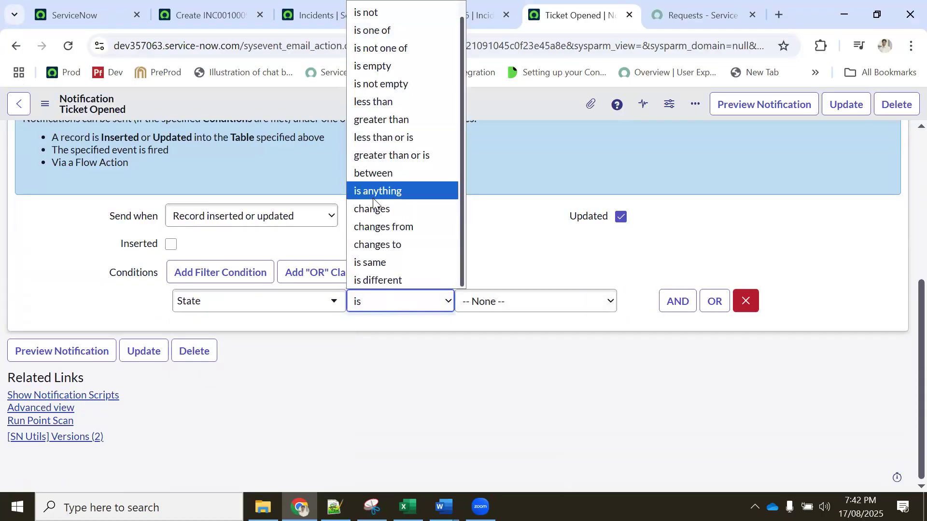
pyautogui.click(397, 244)
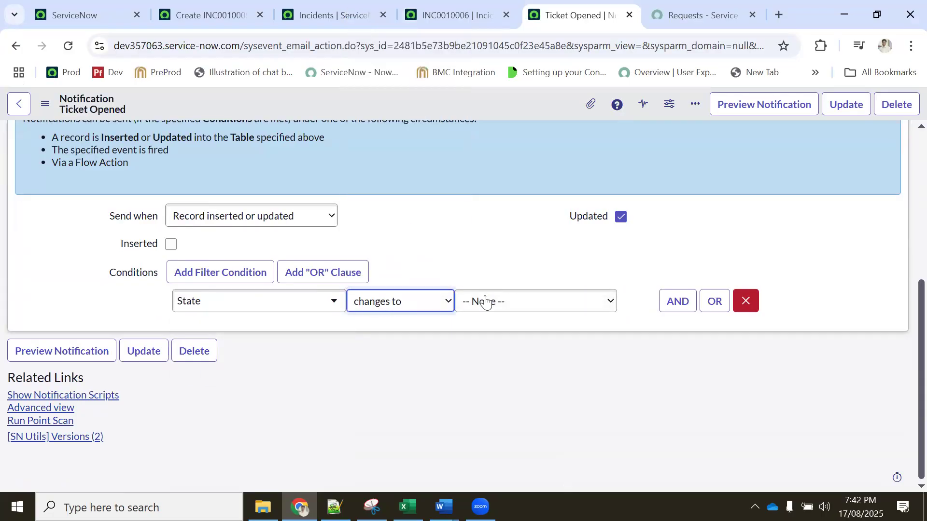
pyautogui.click(488, 303)
pyautogui.click(485, 395)
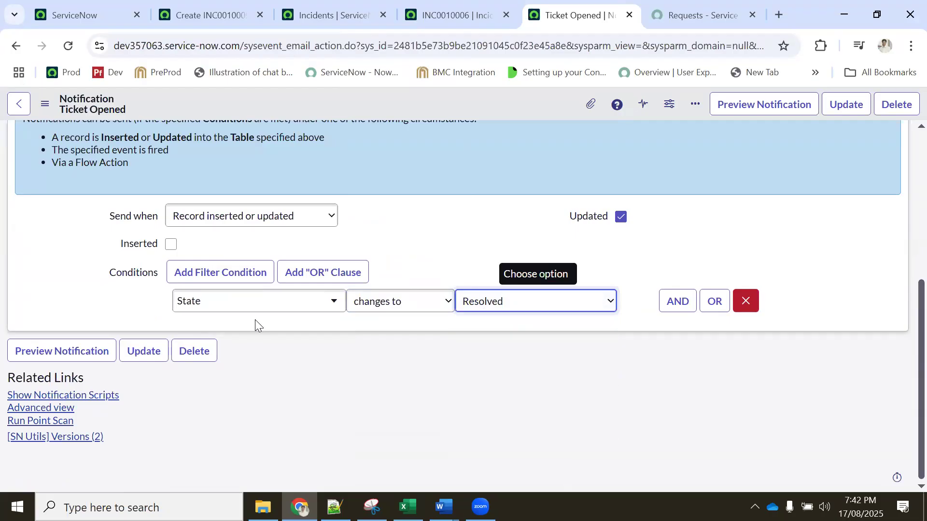
pyautogui.scroll(1, 165, 338)
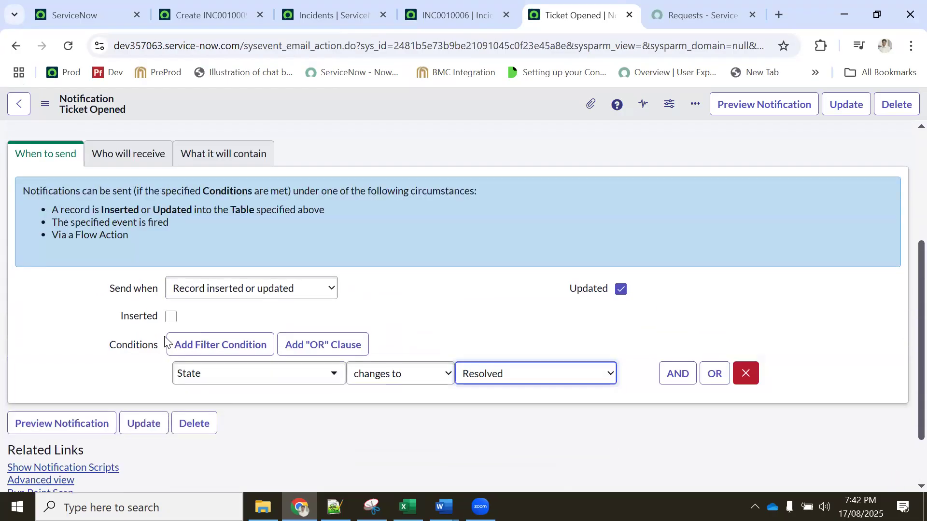
# Add Caller to the notification's selected Users/Groups in fields recipients.
pyautogui.click(127, 155)
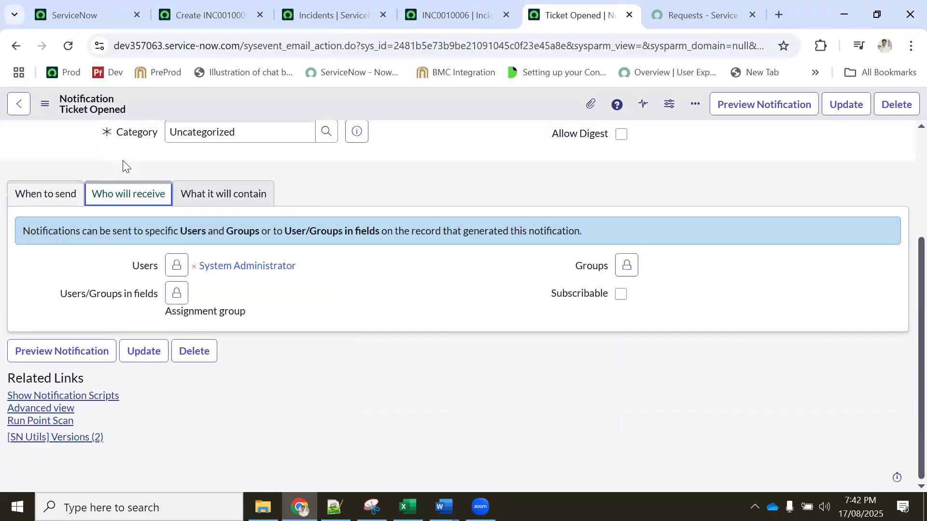
pyautogui.click(176, 266)
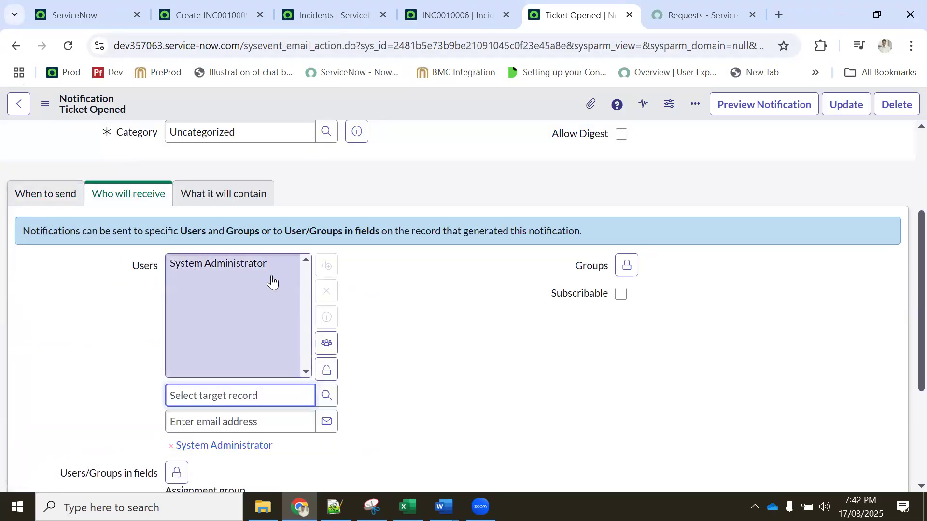
pyautogui.click(326, 368)
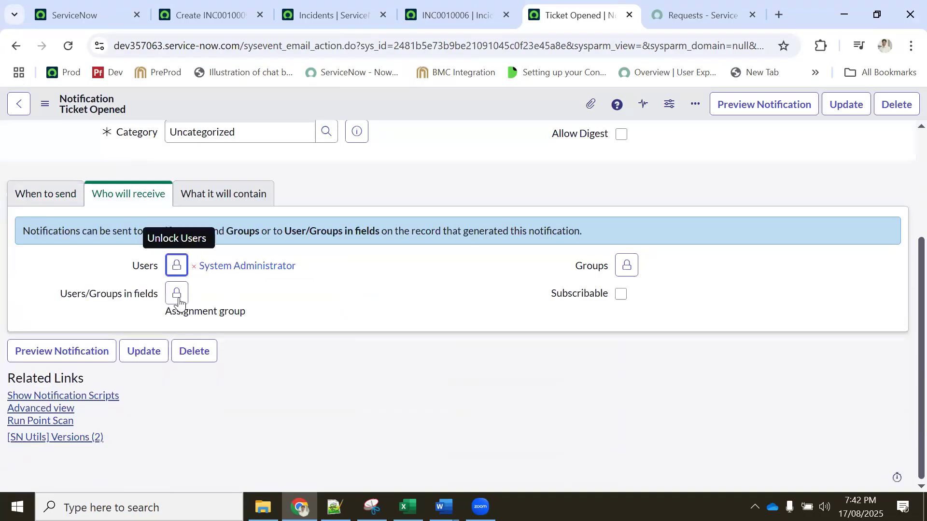
pyautogui.click(177, 292)
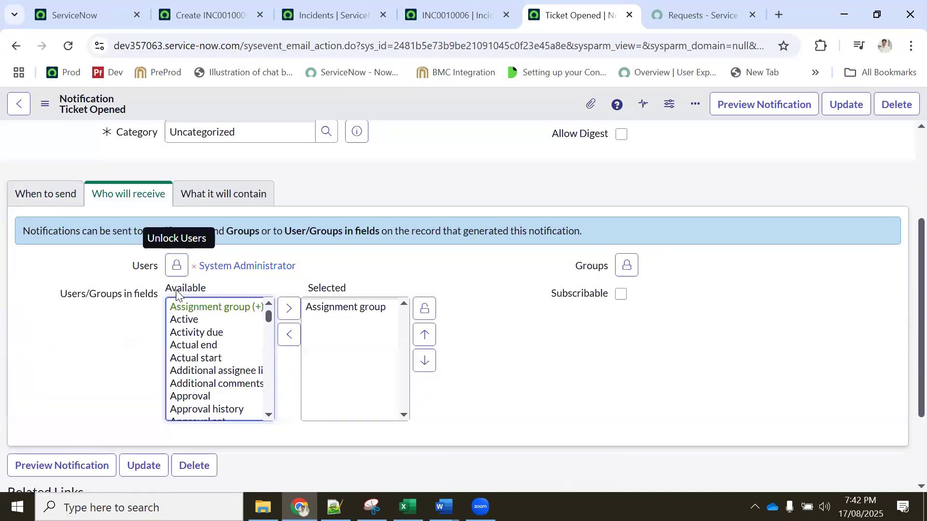
pyautogui.click(207, 332)
pyautogui.click(213, 286)
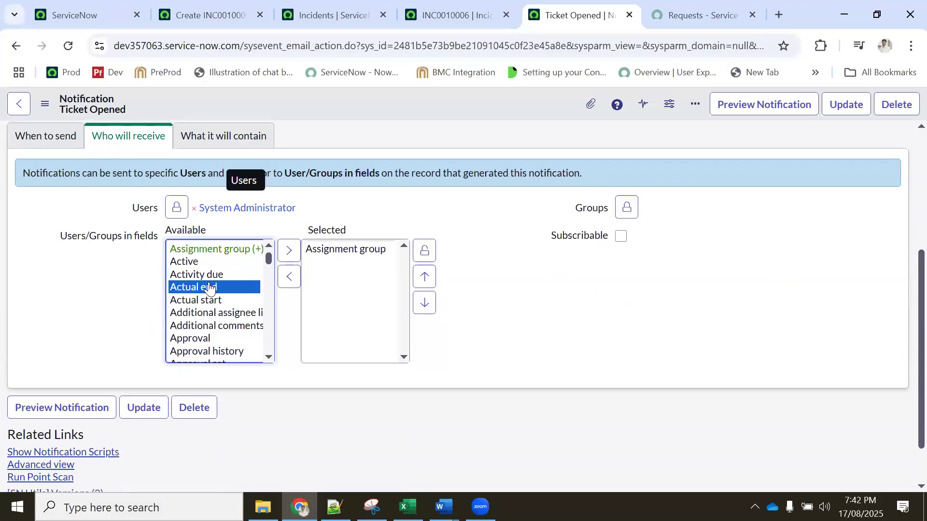
pyautogui.scroll(-4, 204, 289)
pyautogui.click(229, 284)
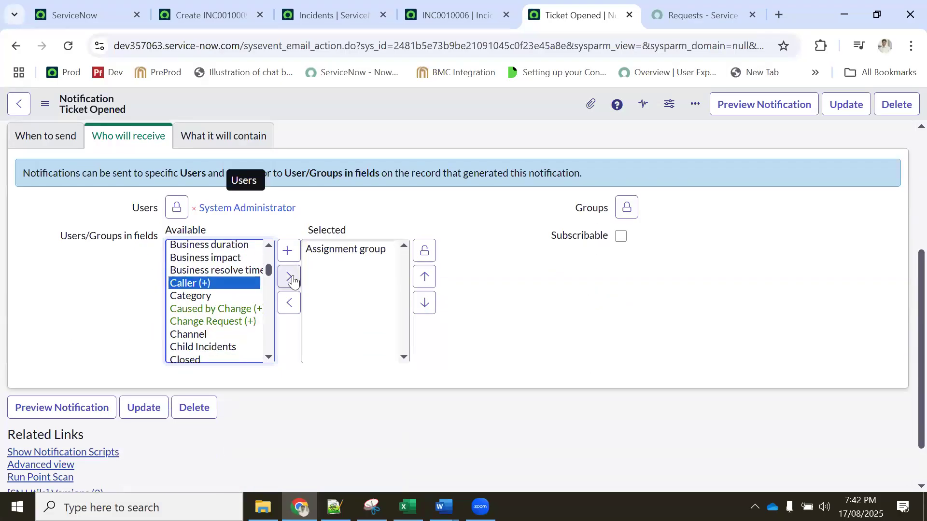
pyautogui.click(288, 277)
# Check the caller on incident INC0010006, and remove Assignment group from the notification's selected recipient fields.
pyautogui.click(446, 11)
pyautogui.moveTo(232, 169); pyautogui.dragTo(131, 172)
pyautogui.click(547, 18)
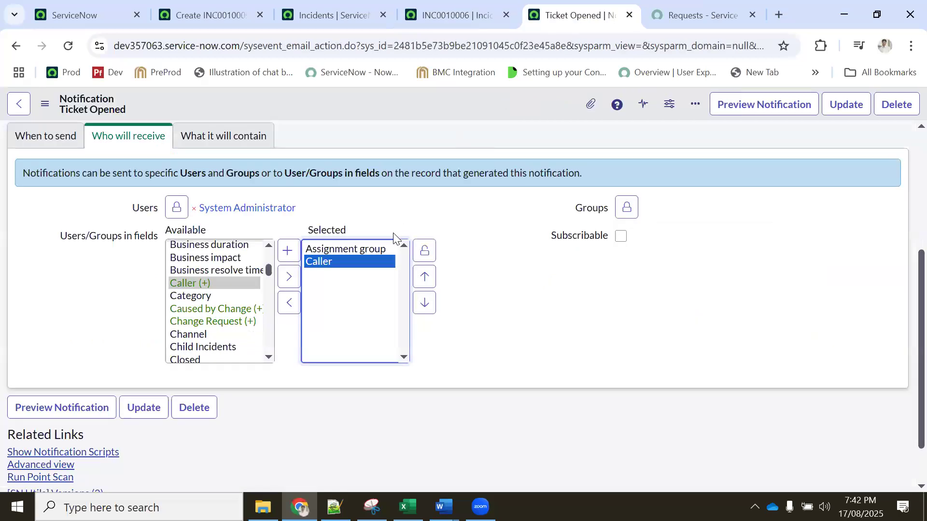
pyautogui.click(345, 249)
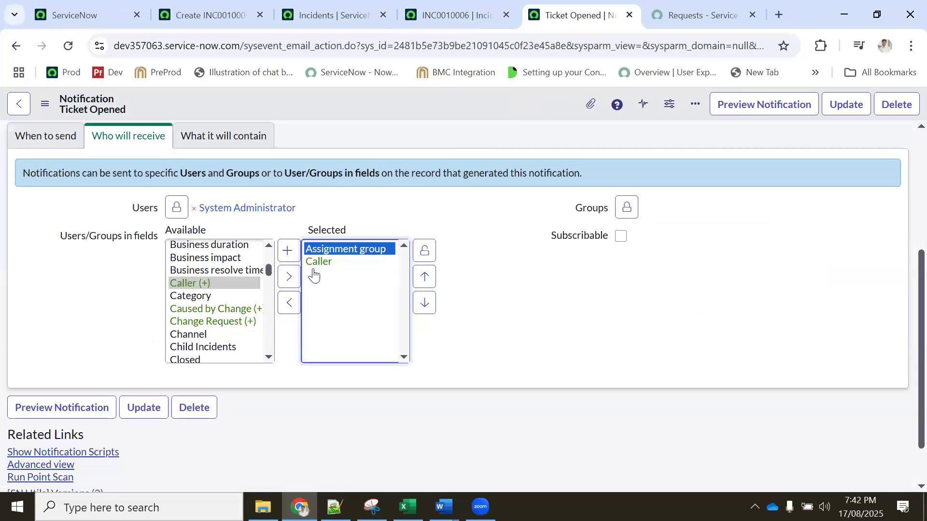
pyautogui.click(289, 303)
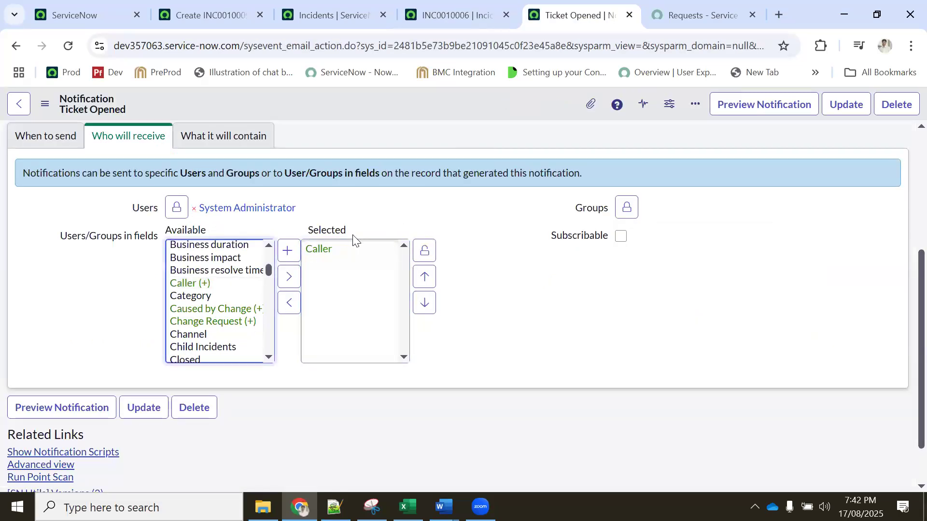
# Remove System Administrator from the notification's users, lock the recipient lists, and save the record.
pyautogui.click(176, 208)
pyautogui.click(193, 266)
pyautogui.rightClick(434, 105)
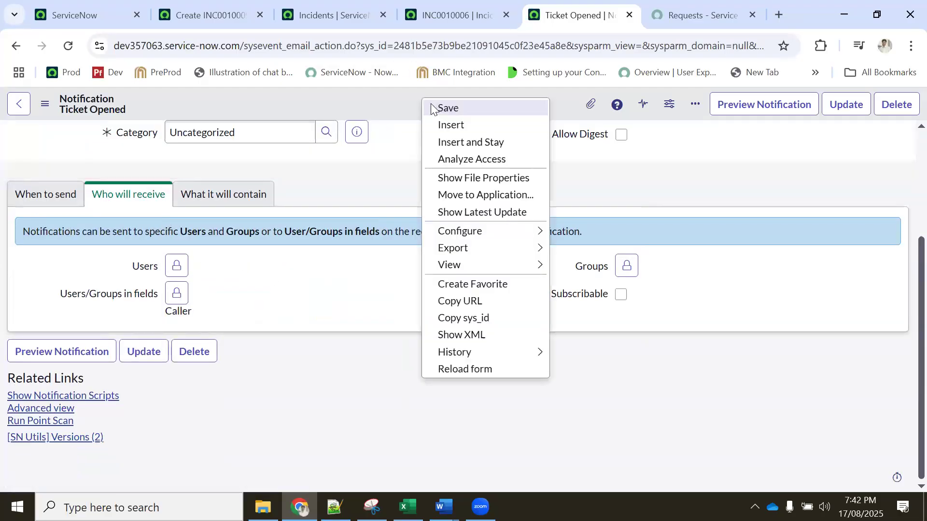
pyautogui.click(440, 107)
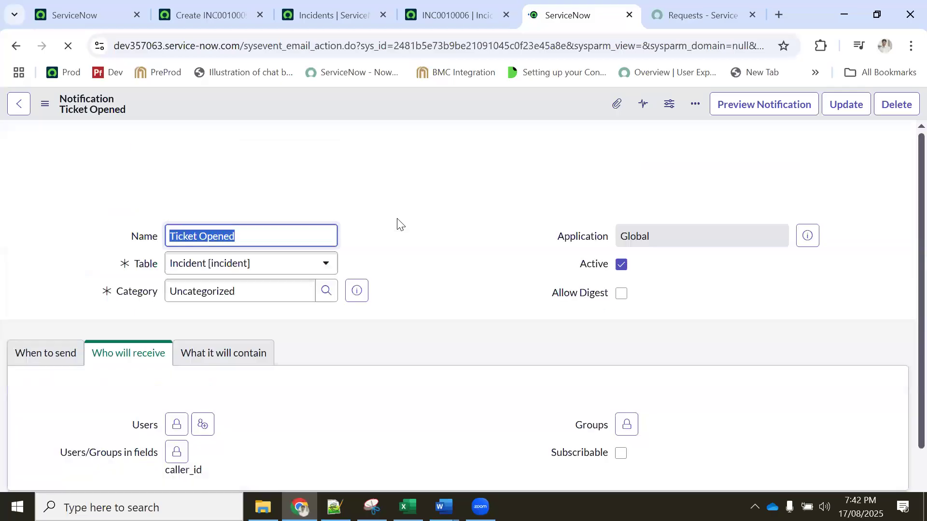
# Review the saved notification's recipients and send conditions, and look at the new incident form and ServiceNow home page.
pyautogui.scroll(-3, 367, 271)
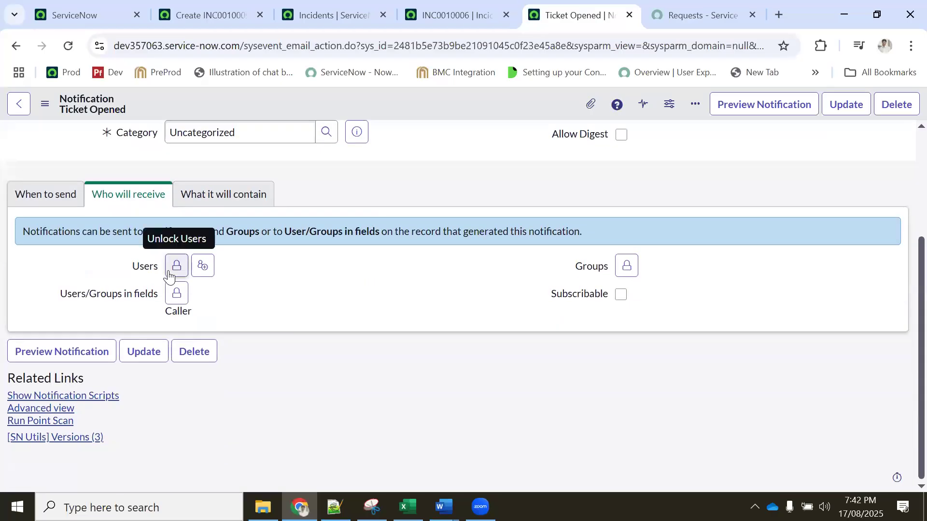
pyautogui.click(194, 199)
pyautogui.press('Left')
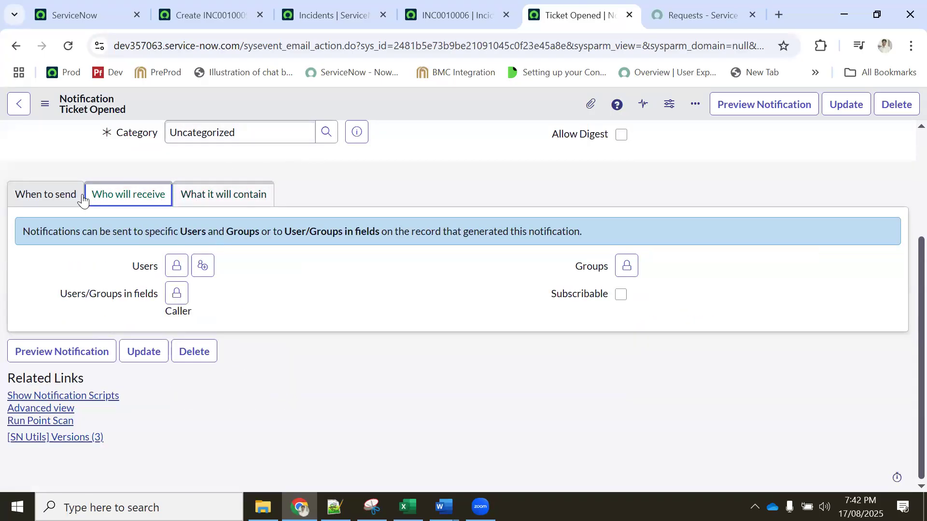
pyautogui.click(79, 197)
pyautogui.click(195, 13)
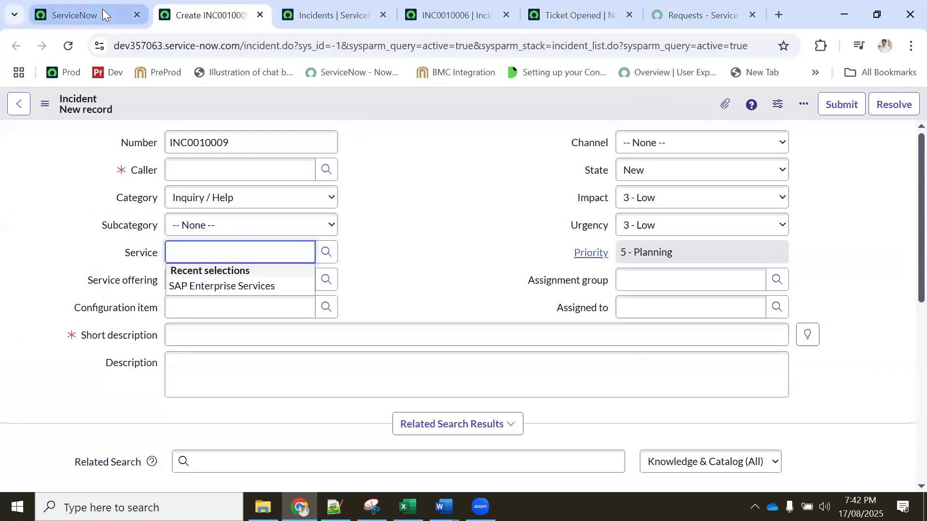
pyautogui.click(103, 10)
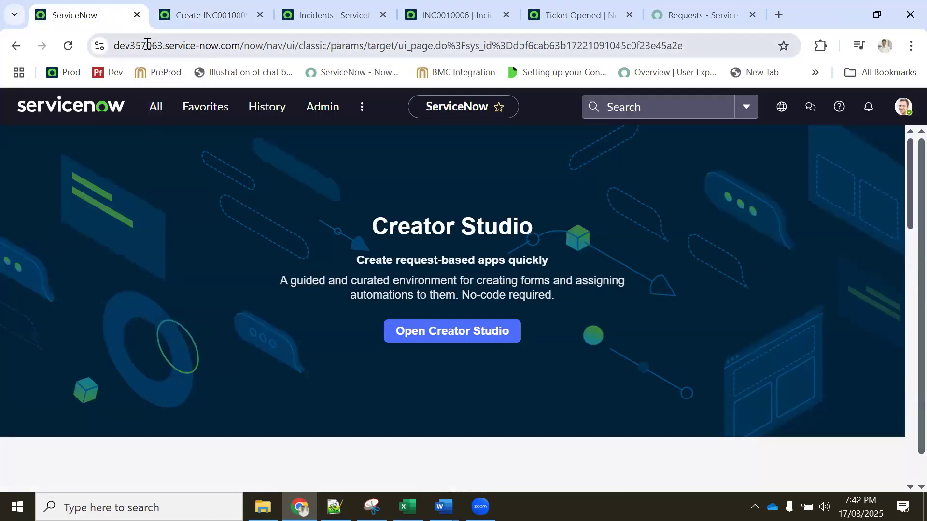
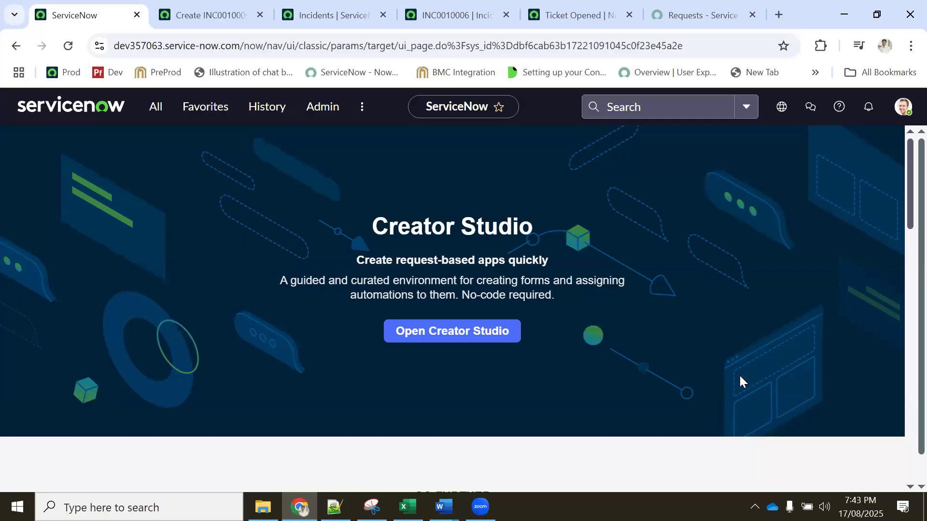
# Set the new incident's service to SAP Enterprise Services, and look through the open incident, notification and requests pages.
pyautogui.click(207, 7)
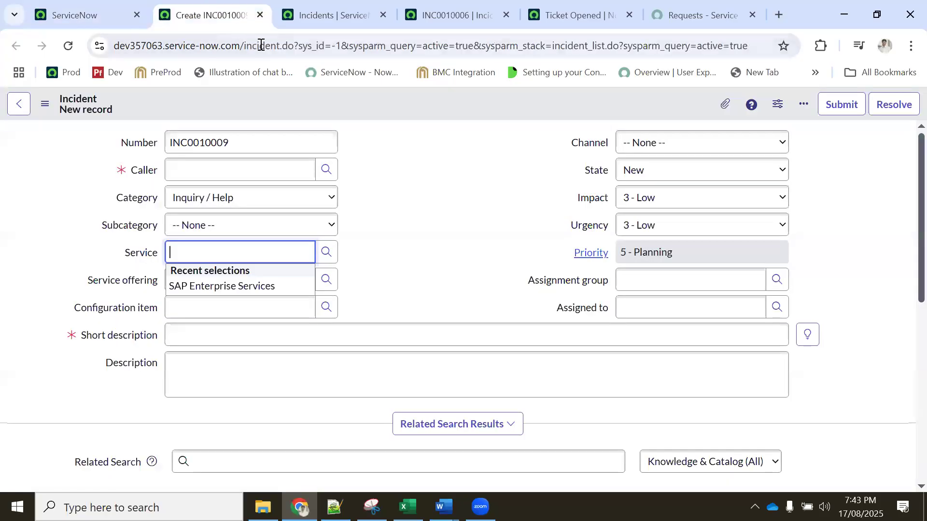
pyautogui.click(209, 287)
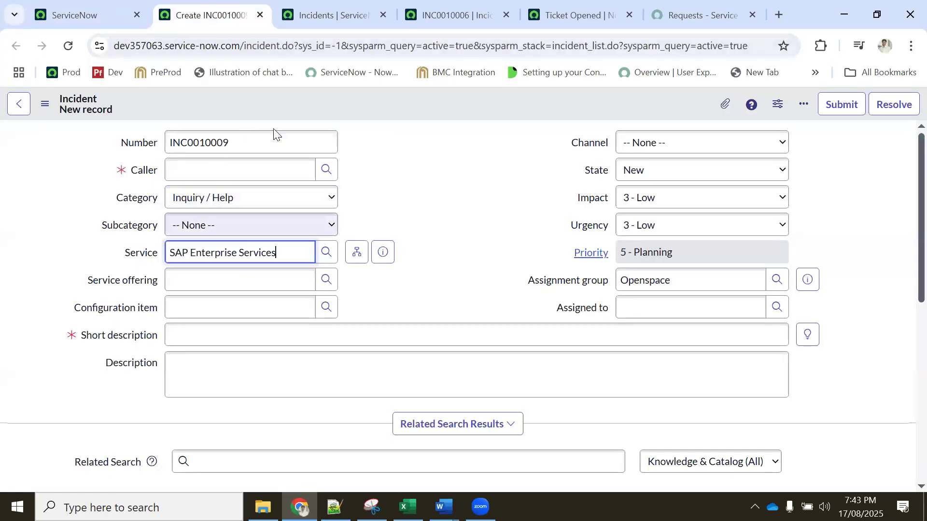
pyautogui.click(454, 6)
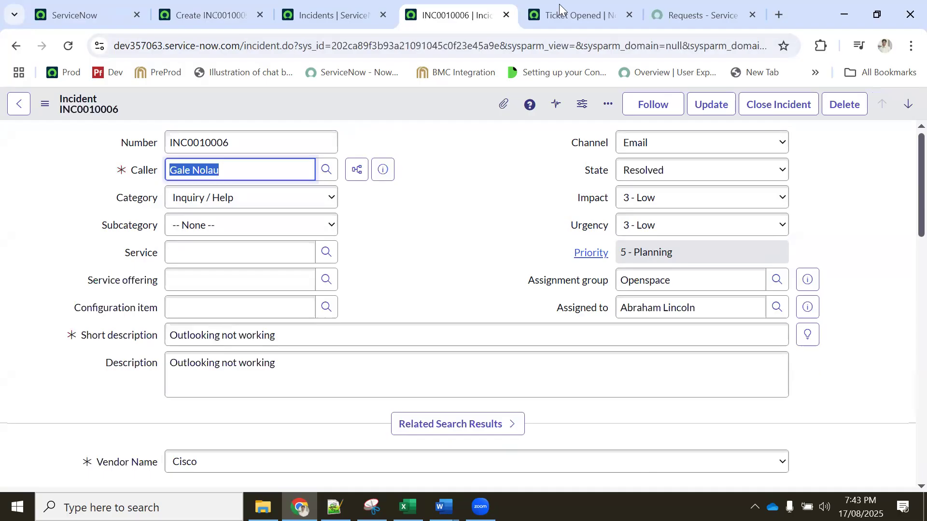
pyautogui.click(574, 15)
pyautogui.click(700, 14)
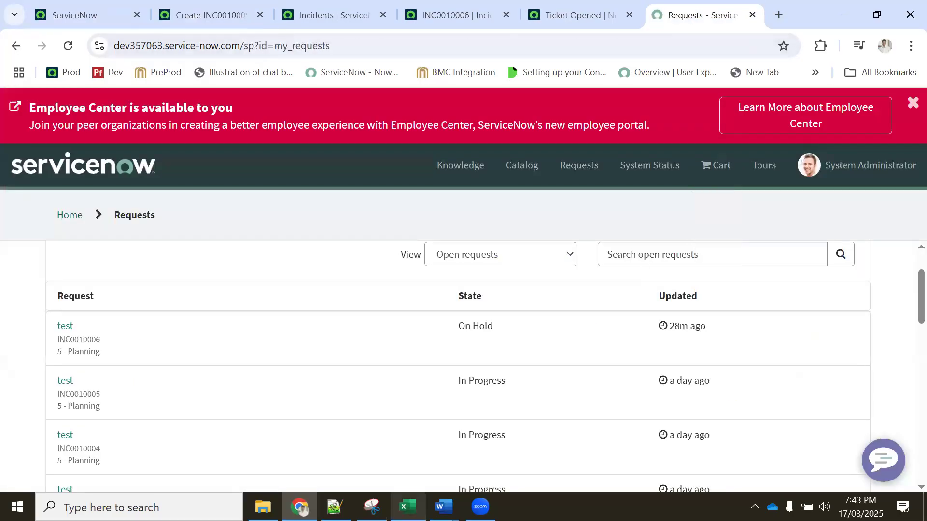
# Switch to the Excel workbook and review the ticket events through Ticket Survey and the SLA escalation rows.
pyautogui.click(408, 507)
pyautogui.moveTo(324, 219); pyautogui.dragTo(324, 300)
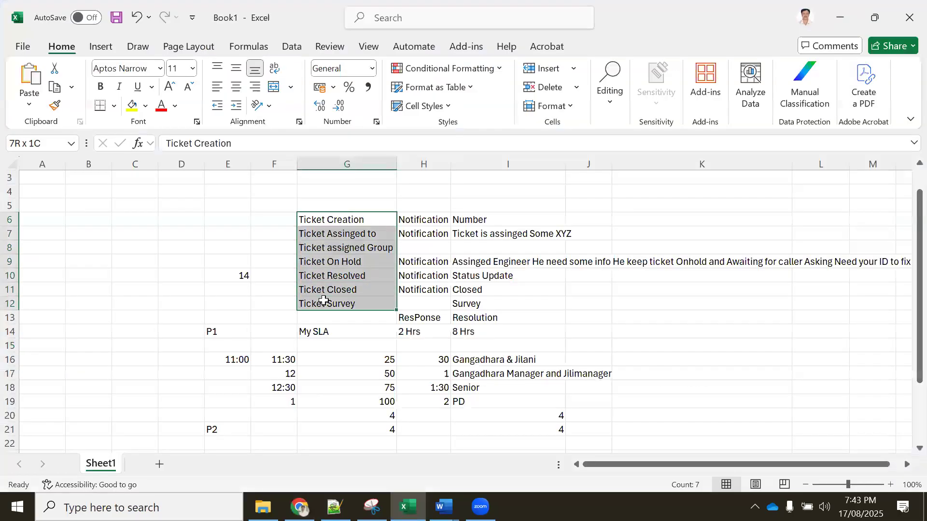
pyautogui.moveTo(279, 359); pyautogui.dragTo(506, 395)
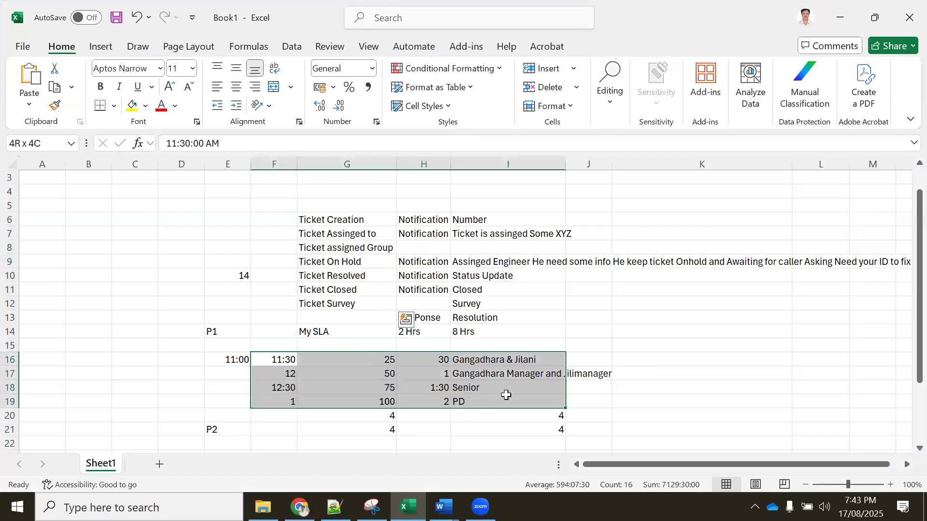
pyautogui.moveTo(233, 359); pyautogui.dragTo(513, 431)
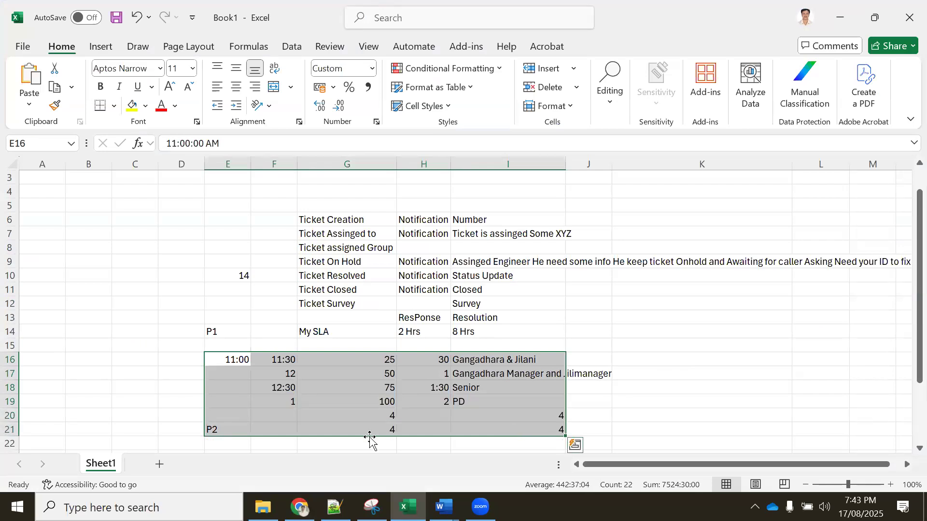
# Switch back to the Ticket Opened notification in Chrome and set it to send when an event is fired.
pyautogui.hotkey('alt', 'Tab')
pyautogui.click(433, 17)
pyautogui.click(552, 15)
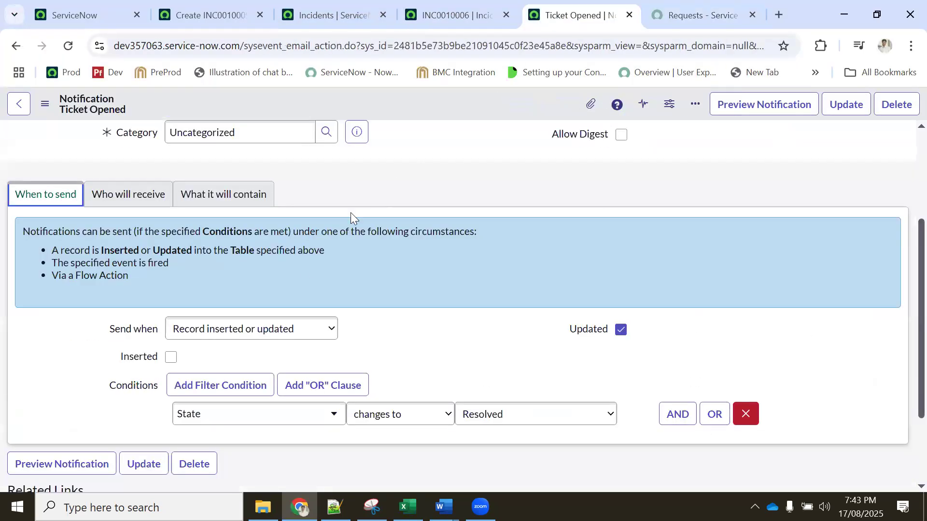
pyautogui.scroll(-2, 284, 243)
pyautogui.click(193, 256)
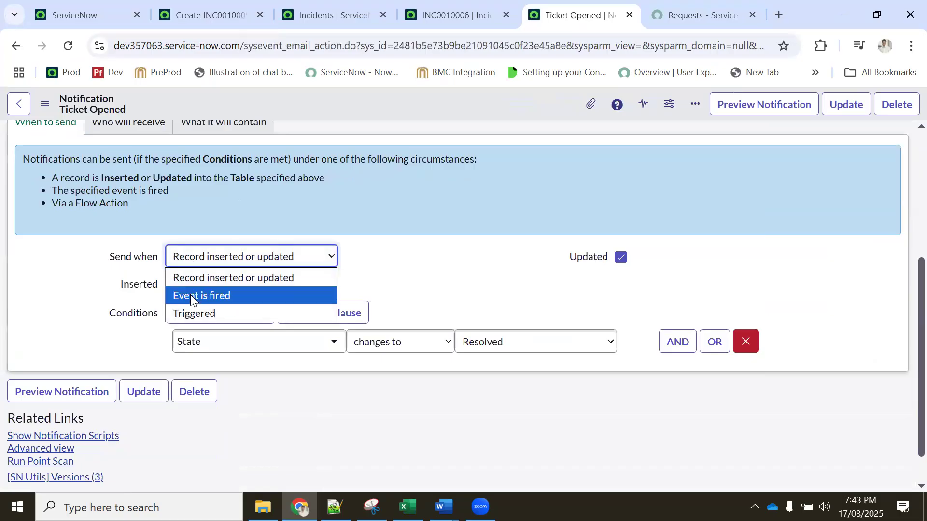
pyautogui.click(190, 297)
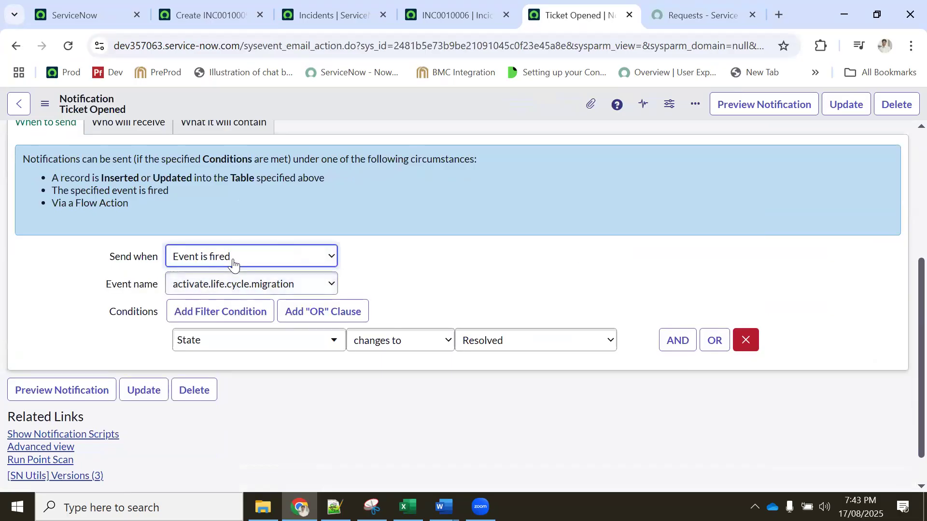
# Look through the available event names for the notification without choosing another, and review who will receive it.
pyautogui.click(206, 284)
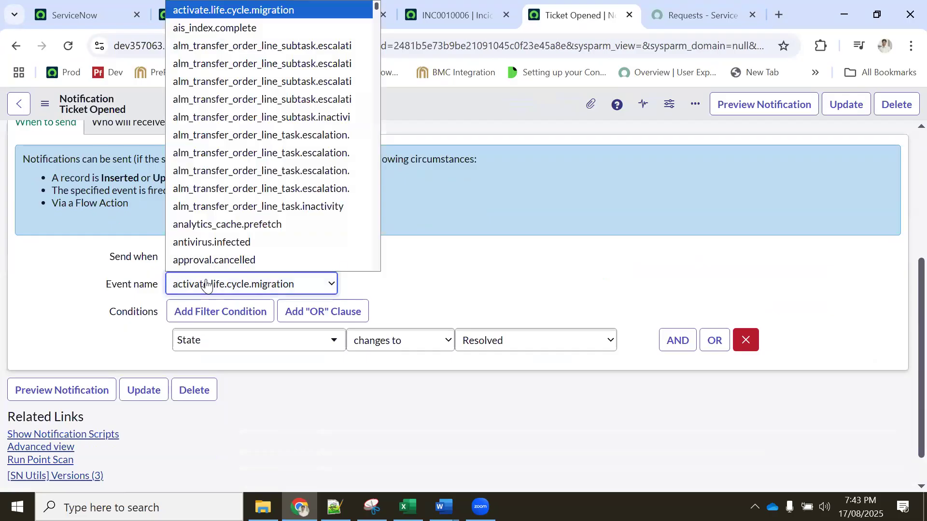
pyautogui.scroll(2, 270, 121)
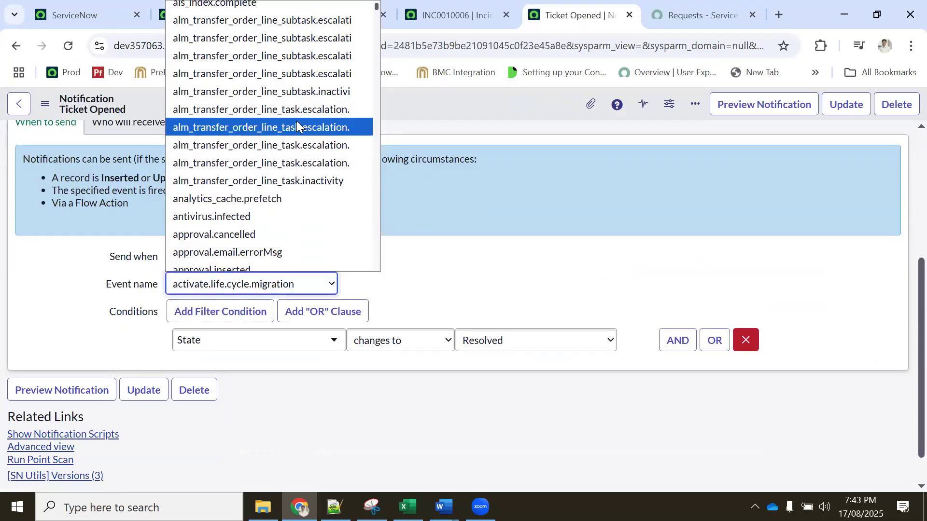
pyautogui.click(462, 286)
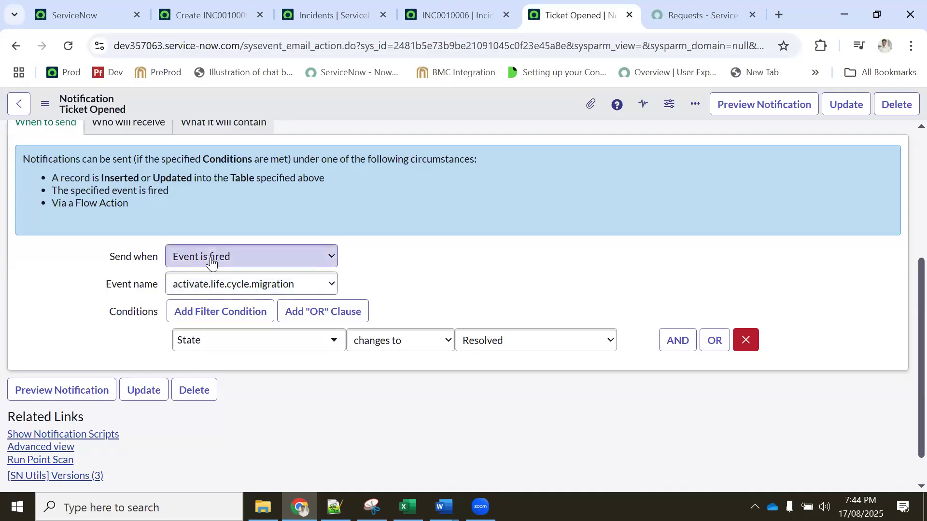
pyautogui.click(198, 290)
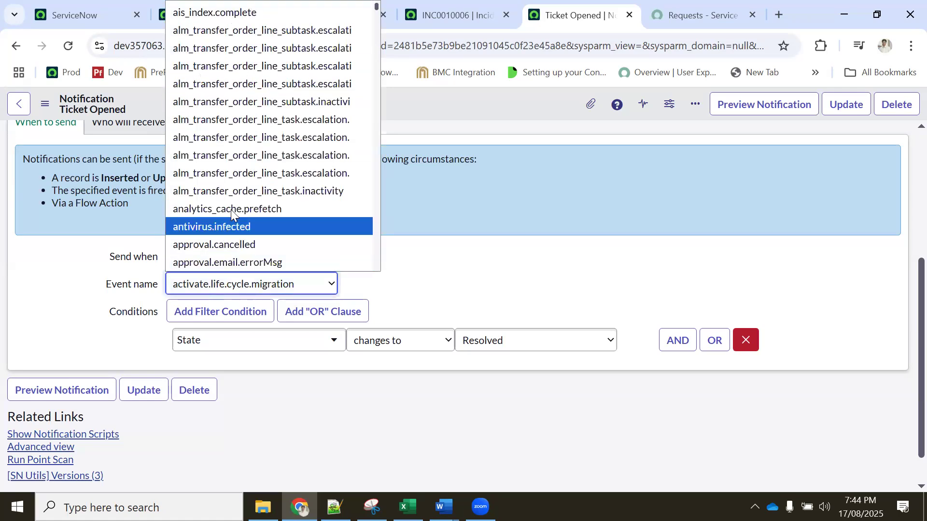
pyautogui.click(444, 285)
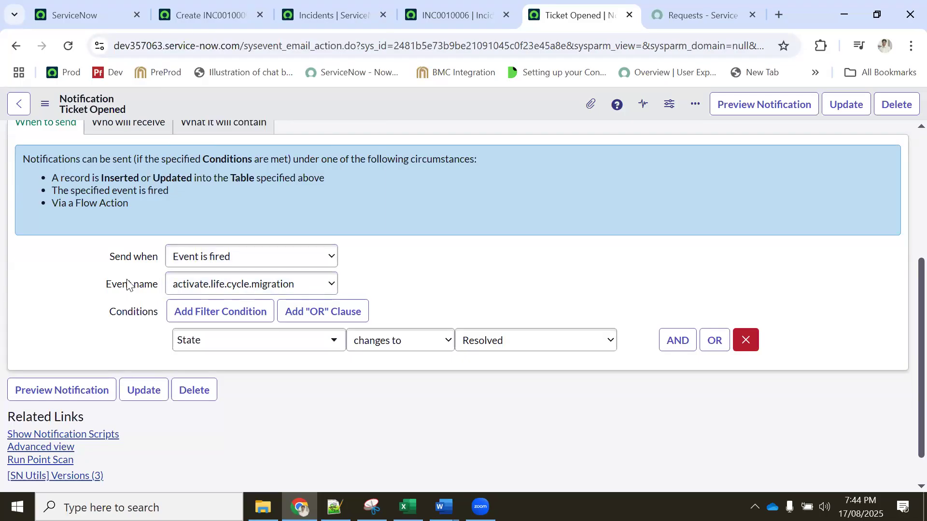
pyautogui.scroll(2, 217, 285)
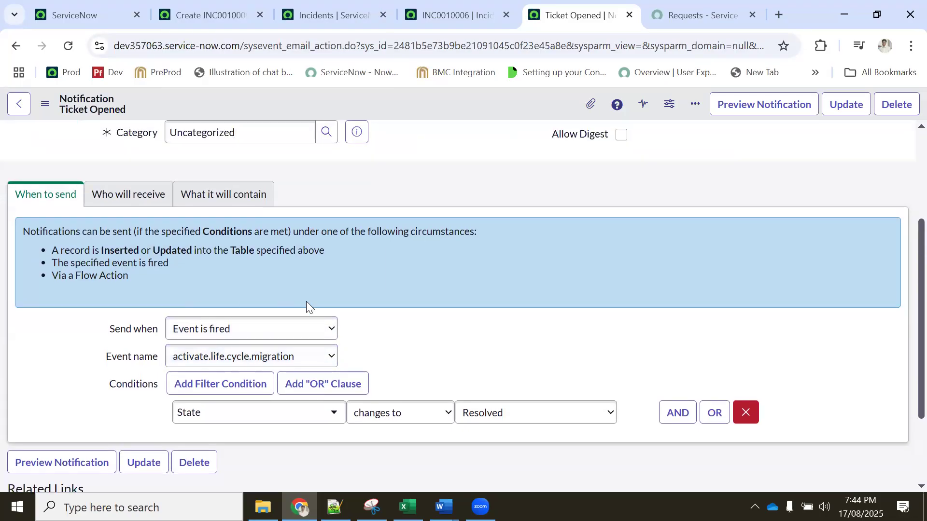
pyautogui.click(114, 202)
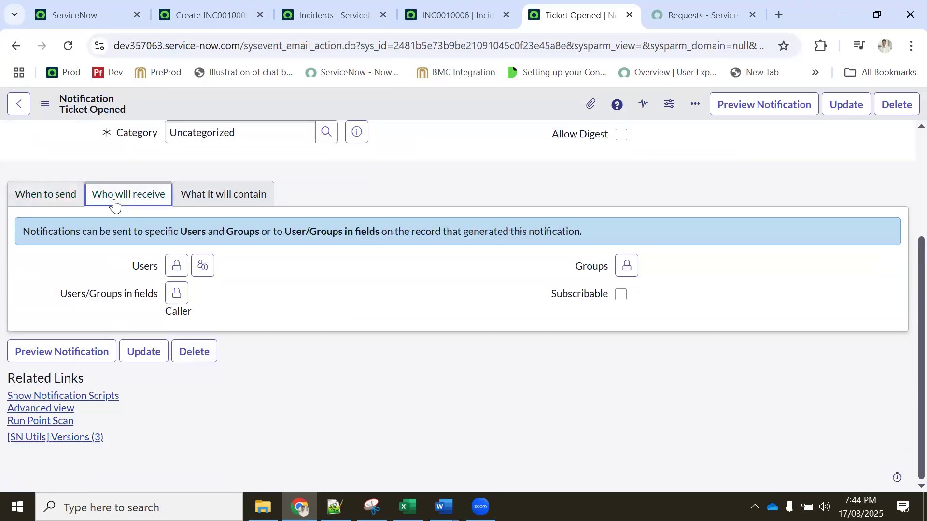
# From the ServiceNow home page, filter the navigator for "sla de" and open the SLA Definitions list.
pyautogui.click(207, 15)
pyautogui.click(89, 7)
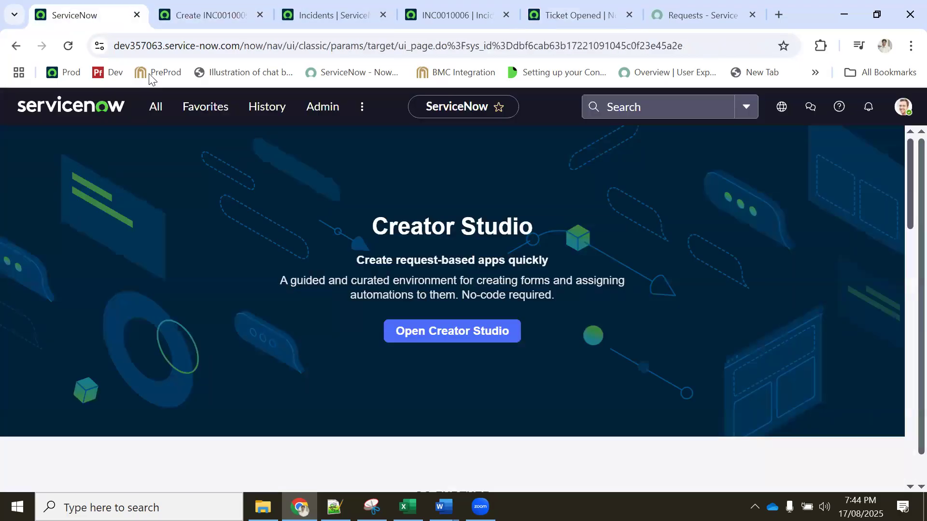
pyautogui.click(159, 109)
pyautogui.write('sa')
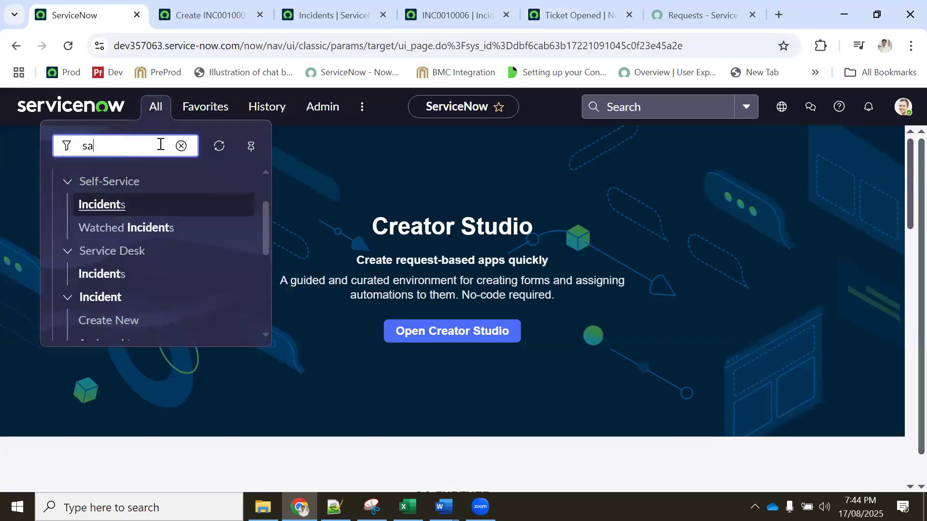
pyautogui.write('l la de')
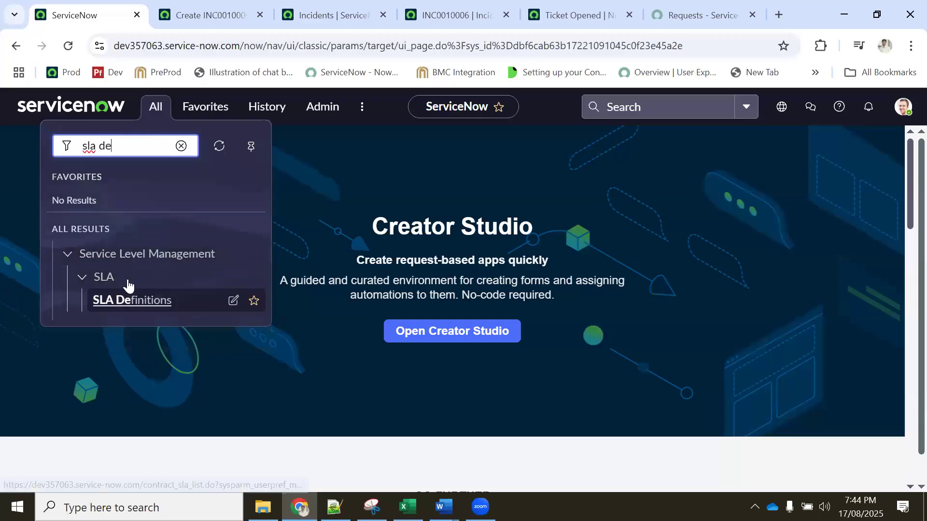
pyautogui.click(134, 296)
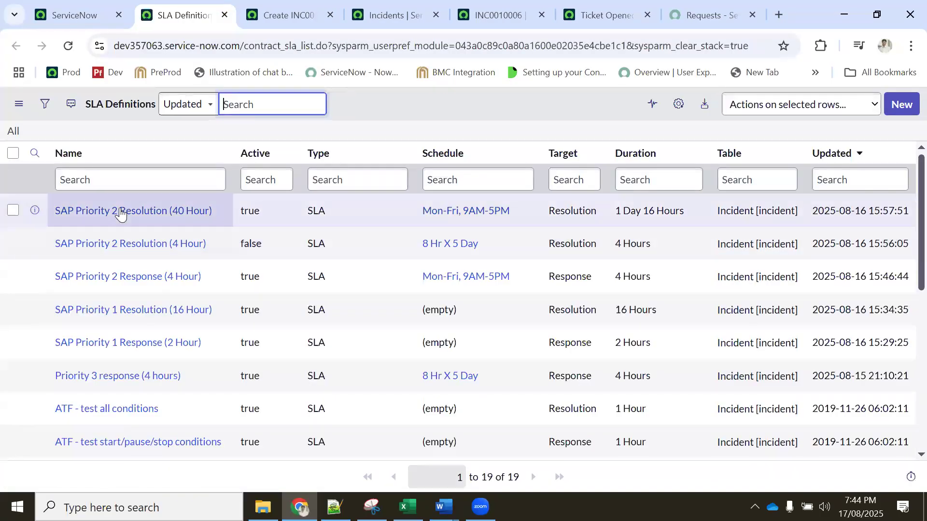
# Open the SAP Priority 2 Resolution (40 Hour) SLA definition and bring up its SLA notification and escalation flow in Workflow Studio.
pyautogui.keyDown('ctrl'); pyautogui.click(119, 213); pyautogui.keyUp('ctrl')
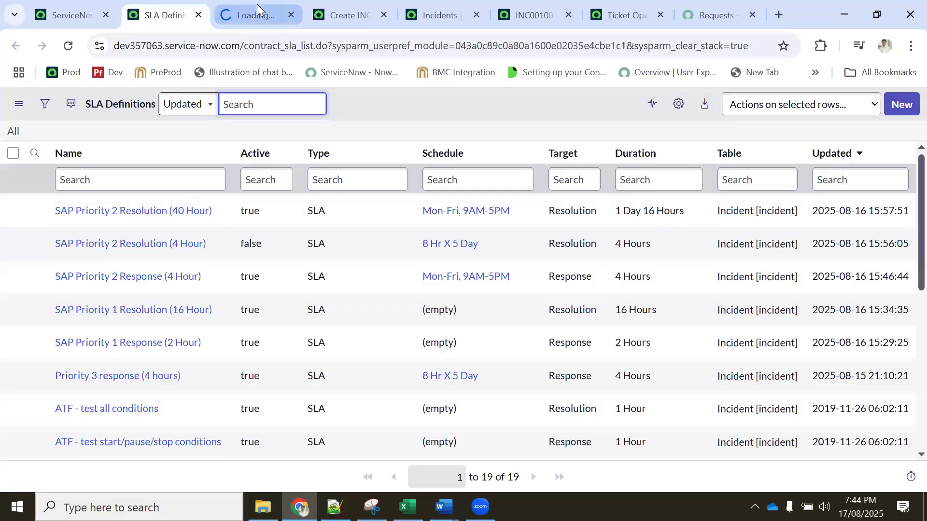
pyautogui.click(257, 6)
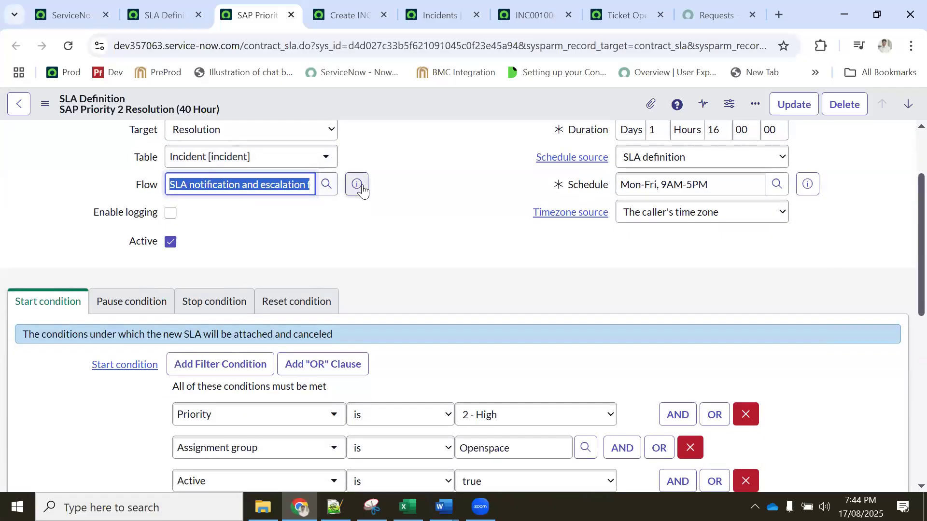
pyautogui.click(358, 184)
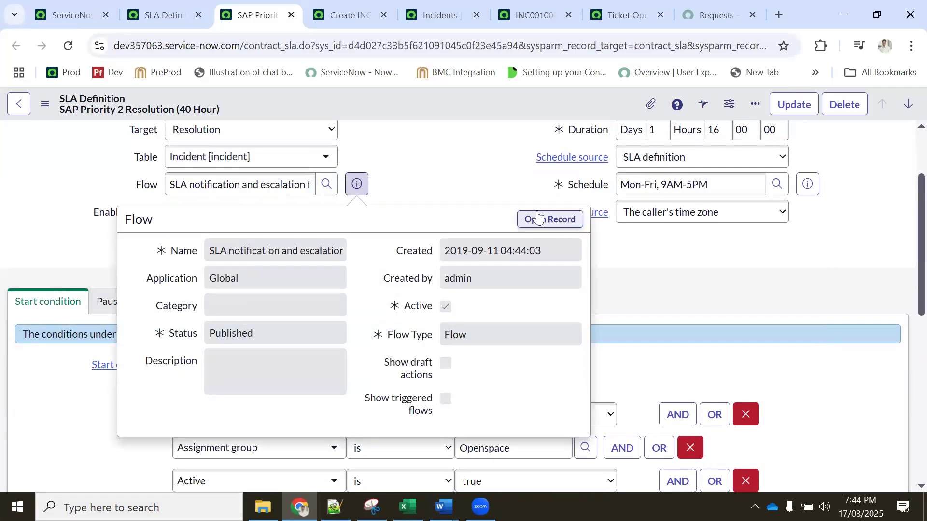
pyautogui.click(539, 218)
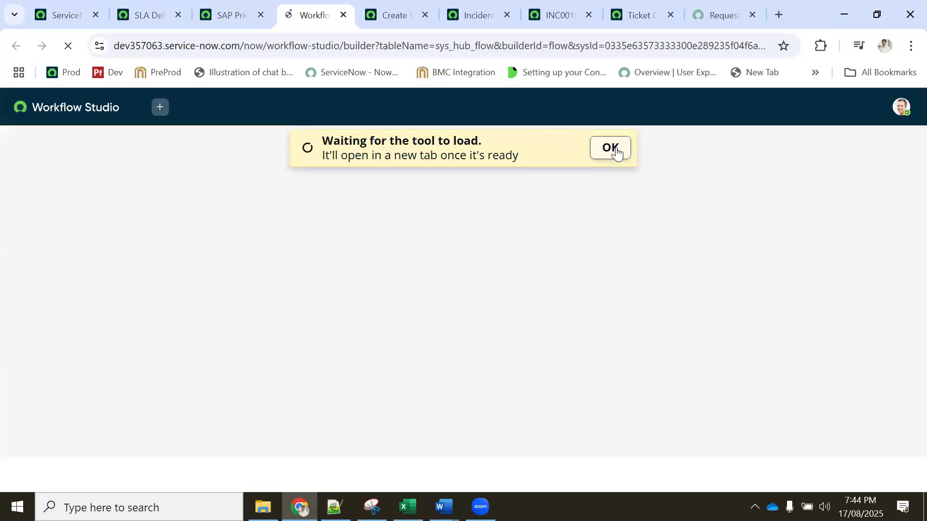
pyautogui.click(614, 150)
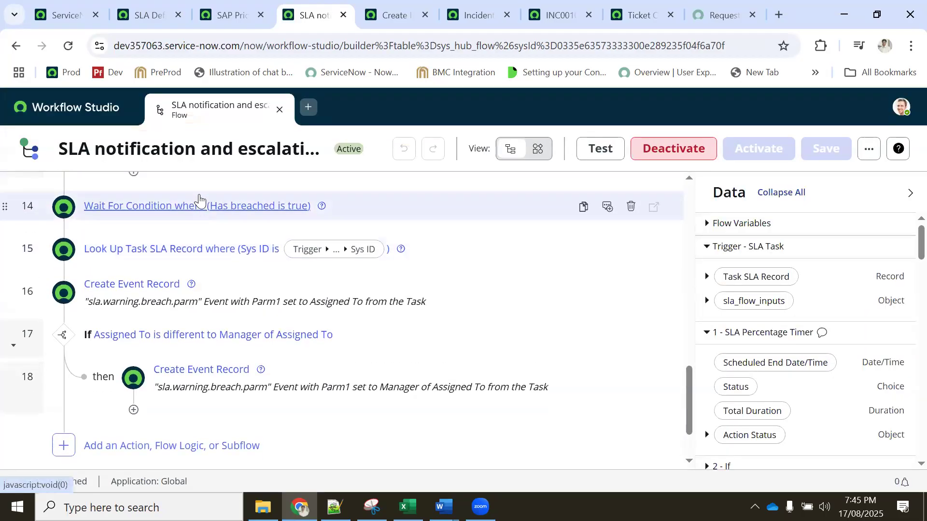
# Examine the flow's 50%, 75% and breach stages and the event records each one creates.
pyautogui.scroll(10, 199, 200)
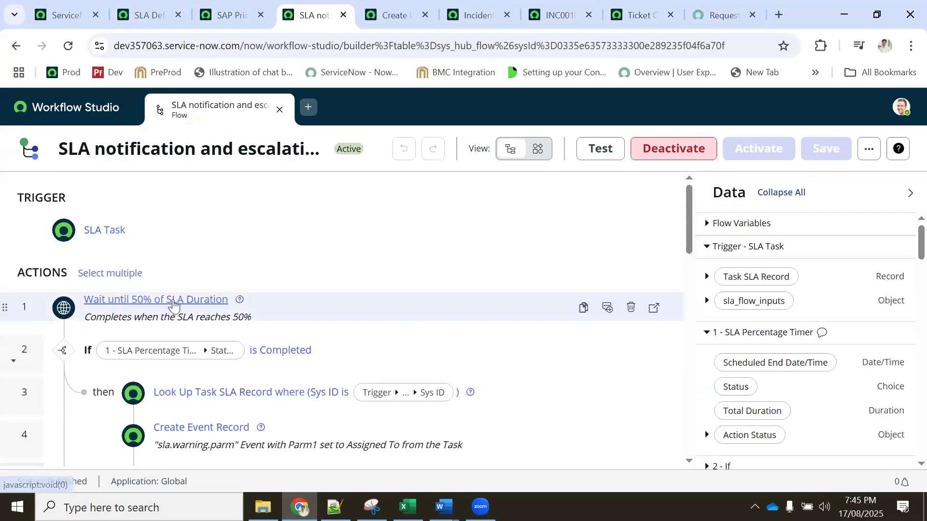
pyautogui.scroll(-2, 179, 301)
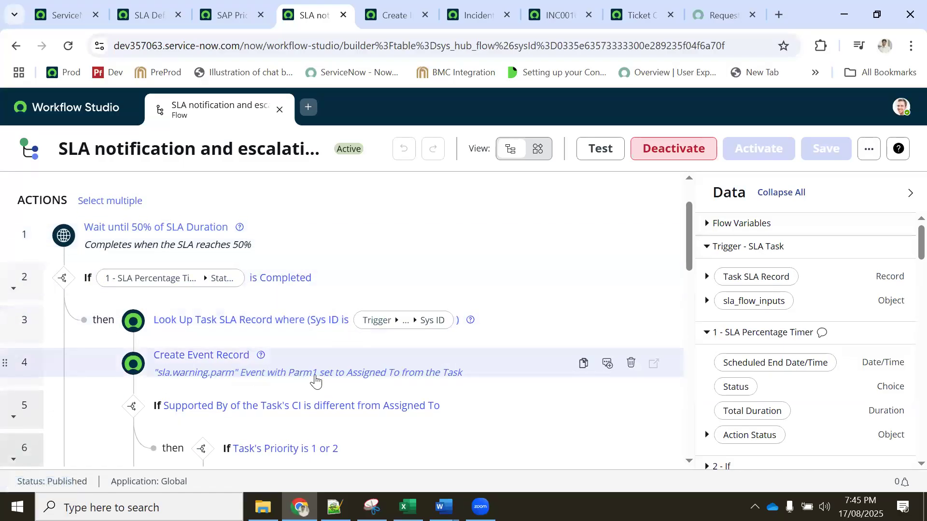
pyautogui.scroll(-5, 300, 347)
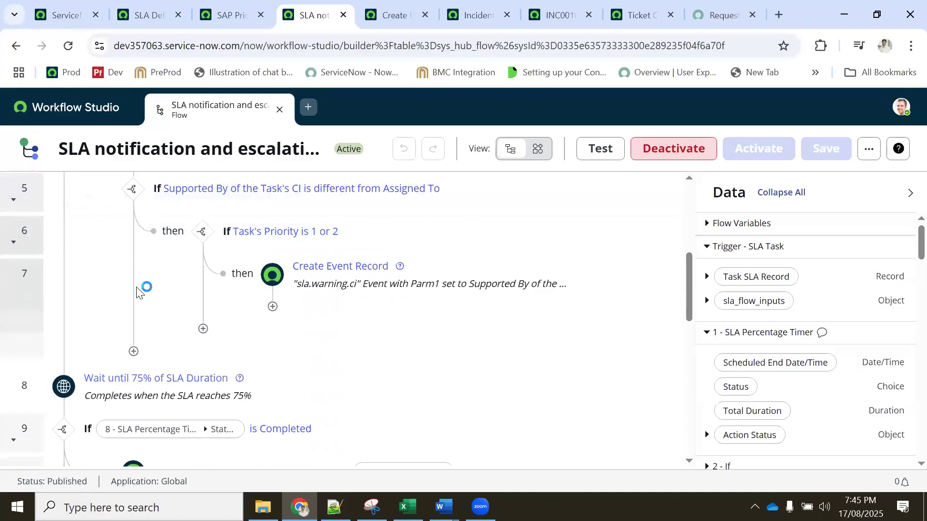
pyautogui.scroll(-2, 244, 300)
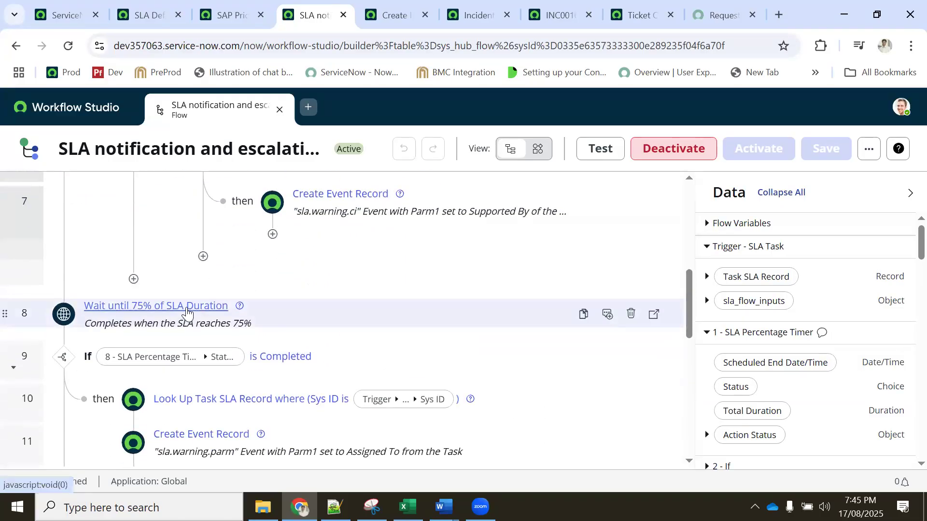
pyautogui.scroll(-7, 196, 311)
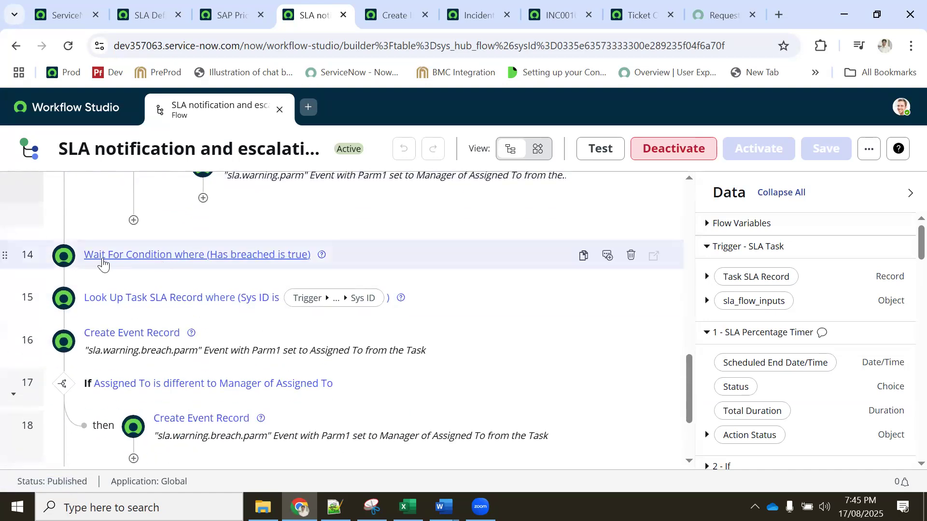
pyautogui.scroll(6, 265, 266)
pyautogui.scroll(7, 207, 261)
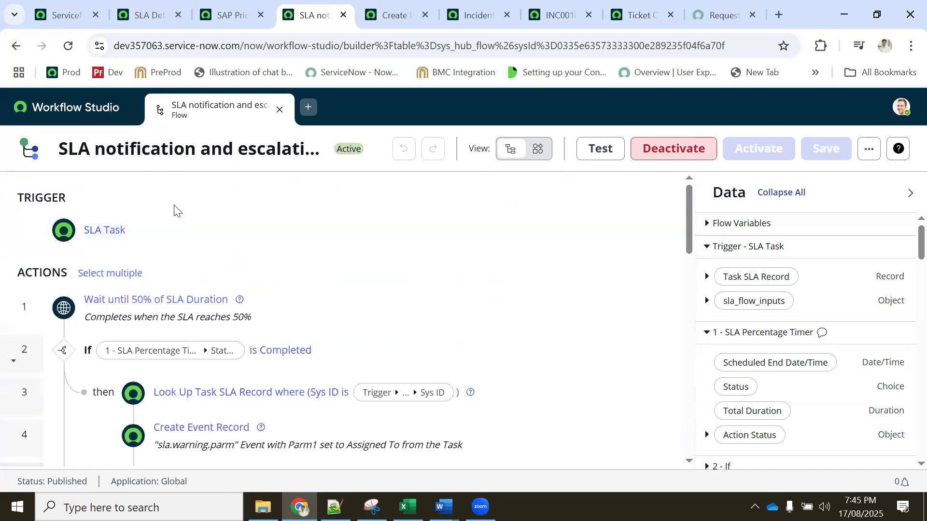
pyautogui.scroll(-5, 217, 320)
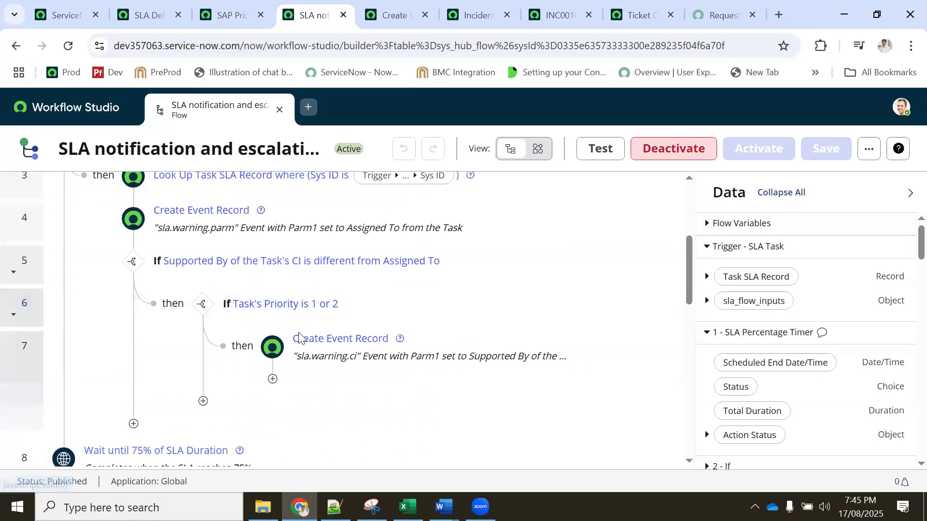
pyautogui.scroll(-7, 265, 284)
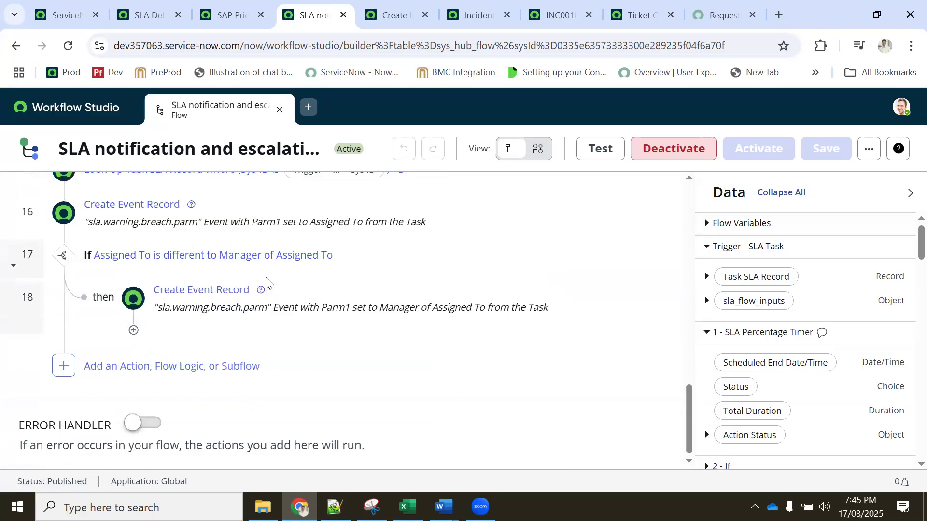
pyautogui.scroll(3, 224, 265)
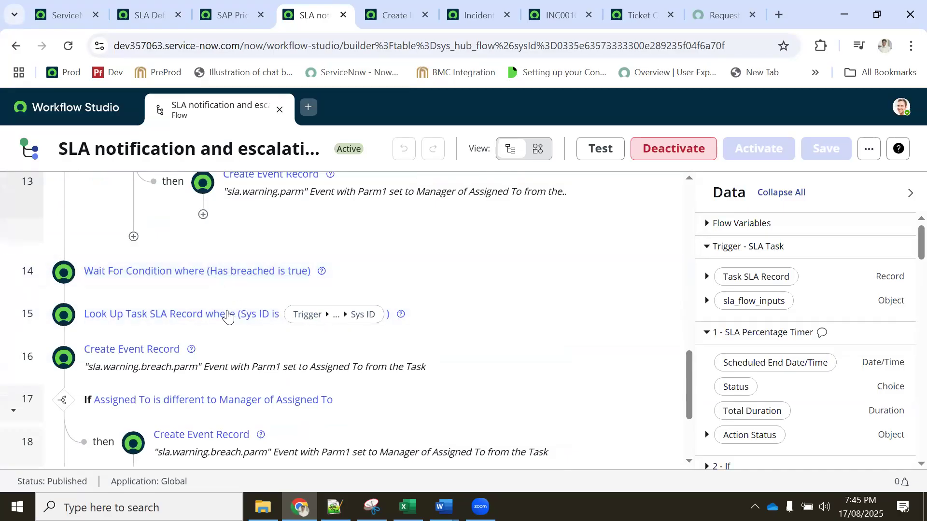
pyautogui.scroll(15, 280, 283)
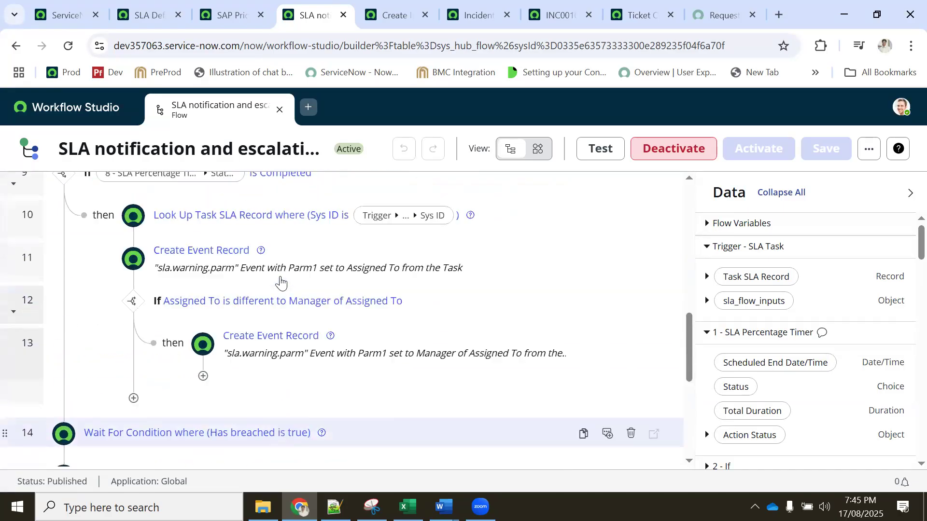
# Check the flow assigned in the SAP Priority 2 Resolution definition against the first actions of that flow.
pyautogui.click(238, 24)
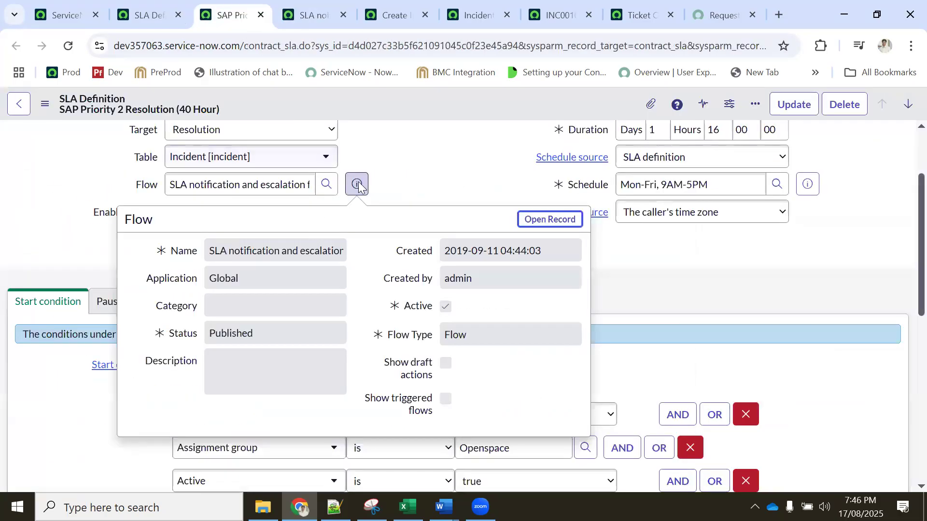
pyautogui.tripleClick(245, 189)
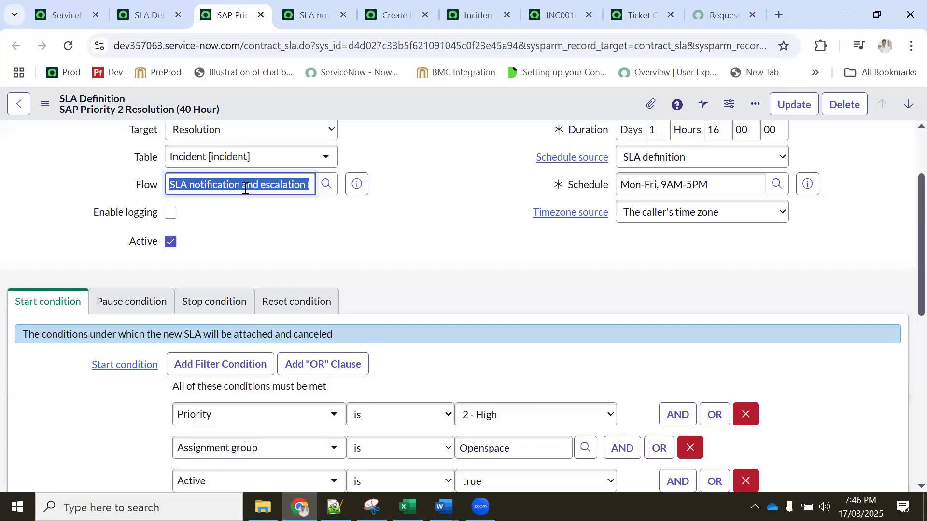
pyautogui.click(309, 11)
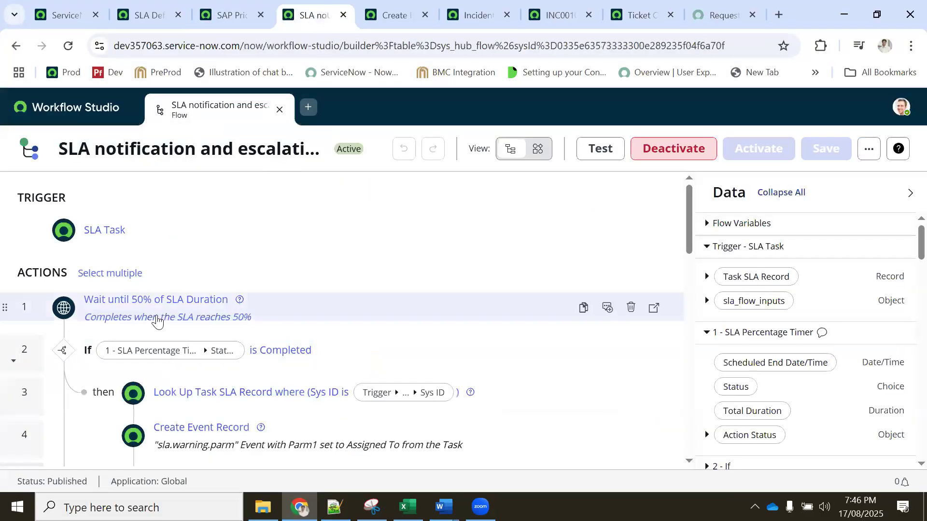
pyautogui.scroll(-1, 203, 323)
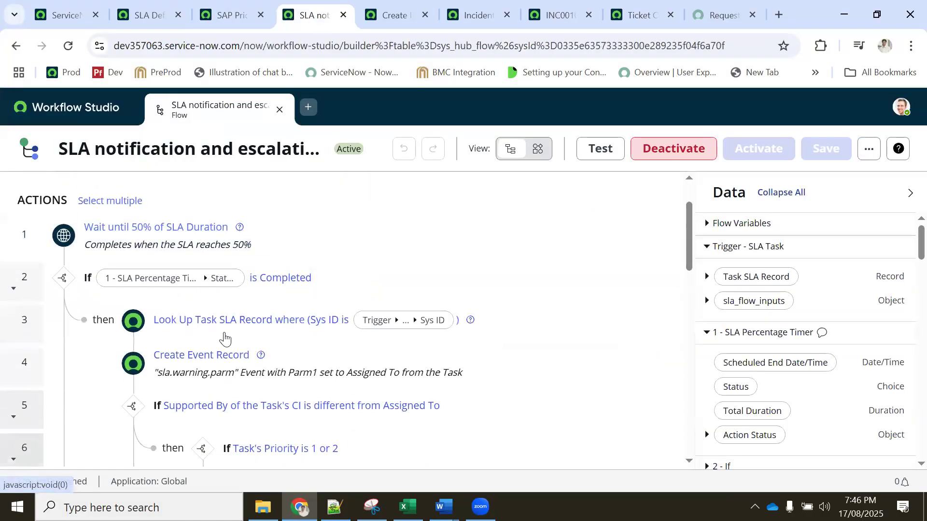
# Go back to the Ticket Opened notification and check its name and the table it runs on.
pyautogui.click(409, 15)
pyautogui.click(555, 14)
pyautogui.click(647, 16)
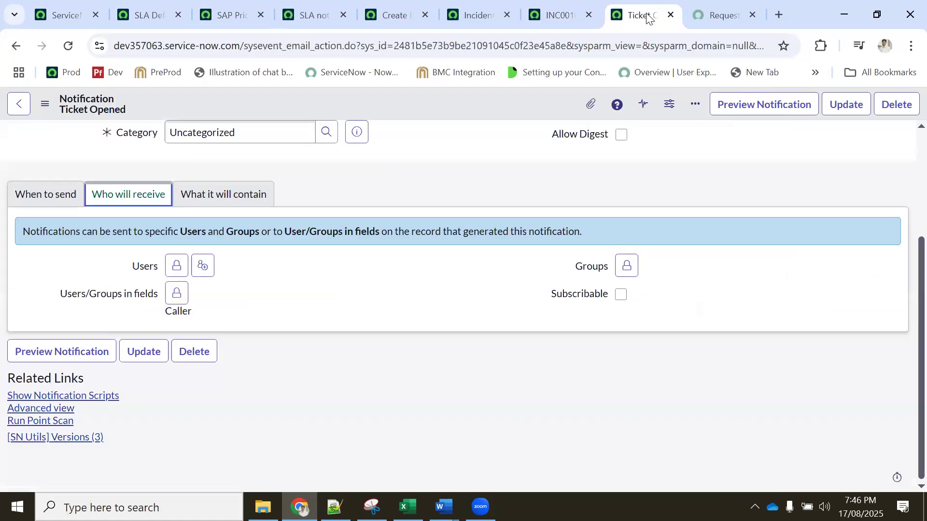
pyautogui.scroll(3, 234, 190)
pyautogui.click(252, 237)
pyautogui.moveTo(234, 239); pyautogui.dragTo(149, 242)
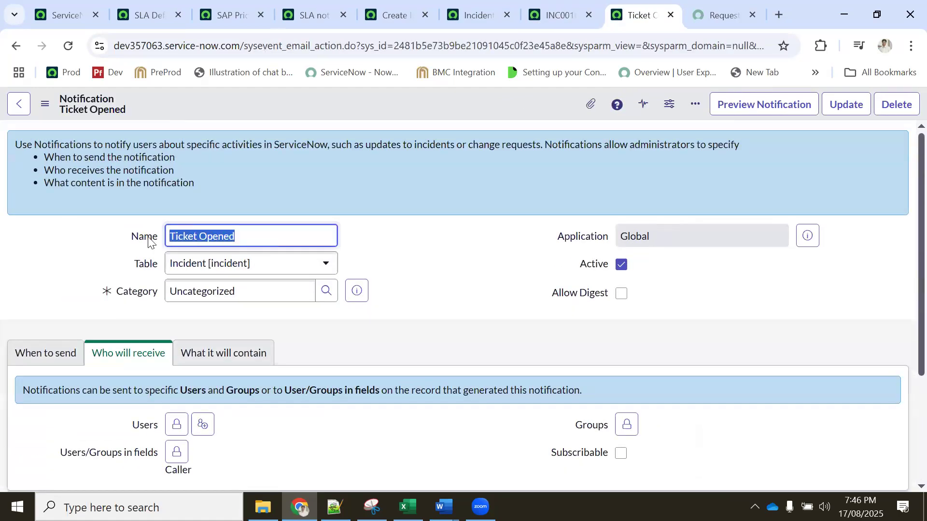
# Review the Create Event Record actions in the 50% and 75% stages of the SLA notification and escalation flow.
pyautogui.click(310, 15)
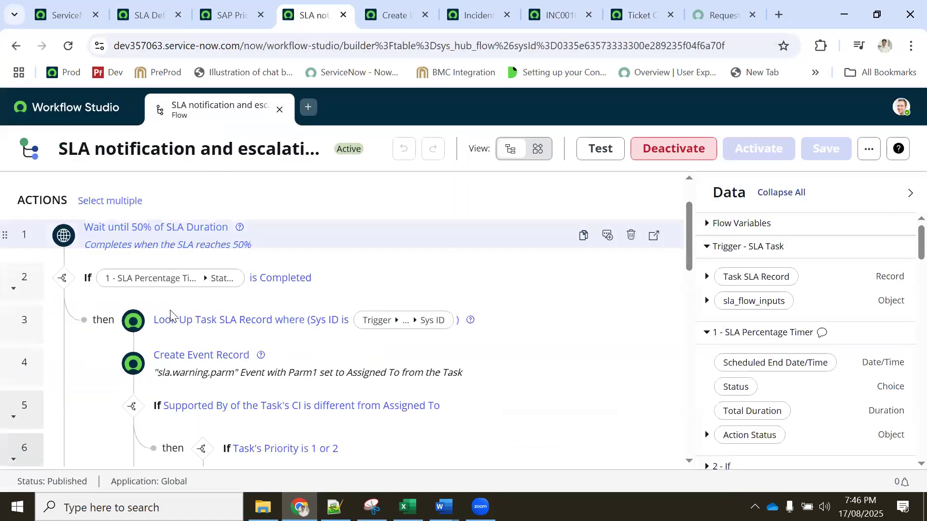
pyautogui.scroll(-2, 170, 329)
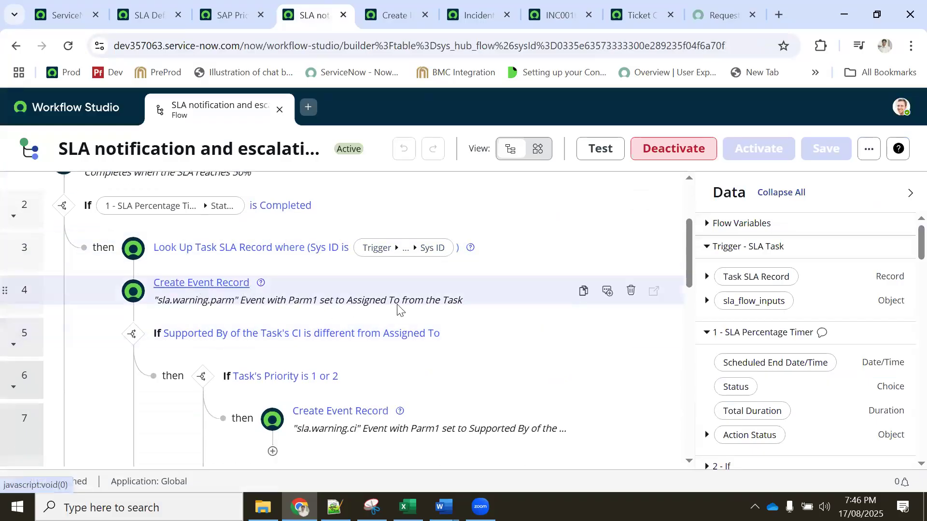
pyautogui.scroll(-2, 397, 309)
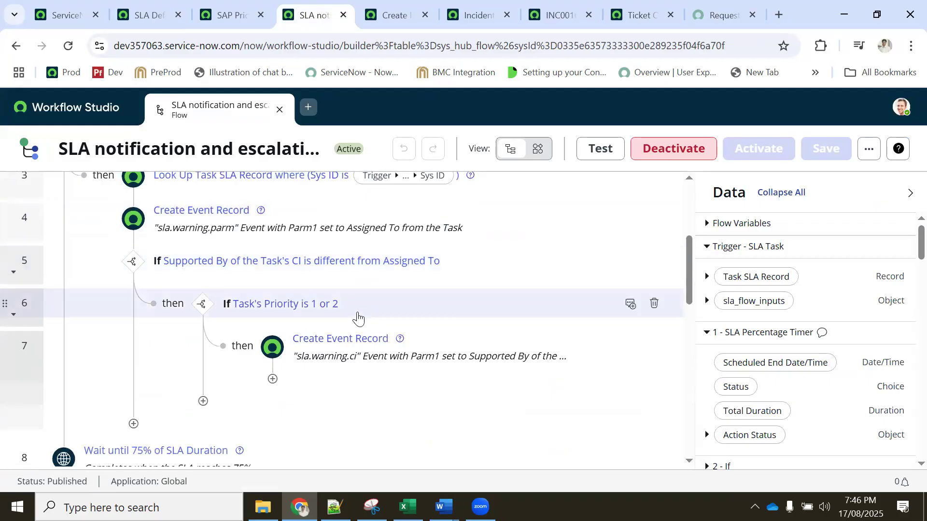
pyautogui.scroll(-2, 345, 338)
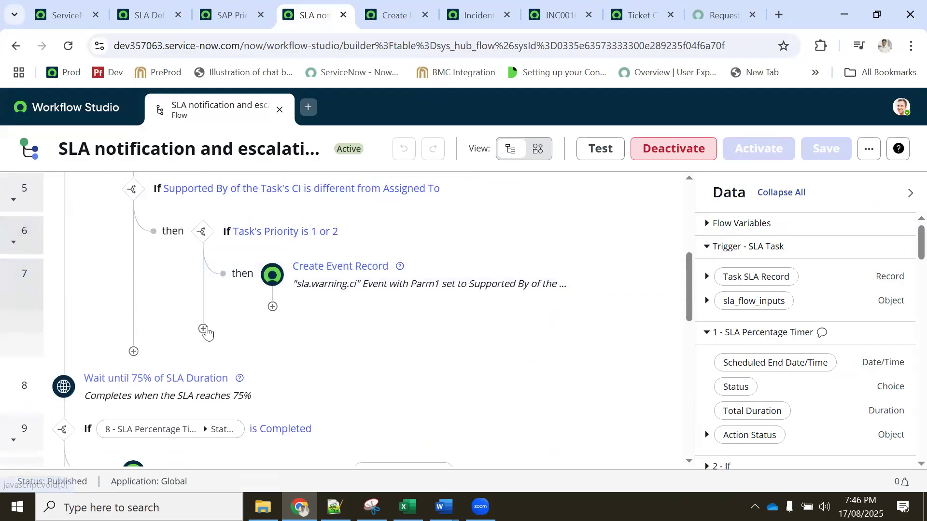
pyautogui.scroll(-4, 205, 328)
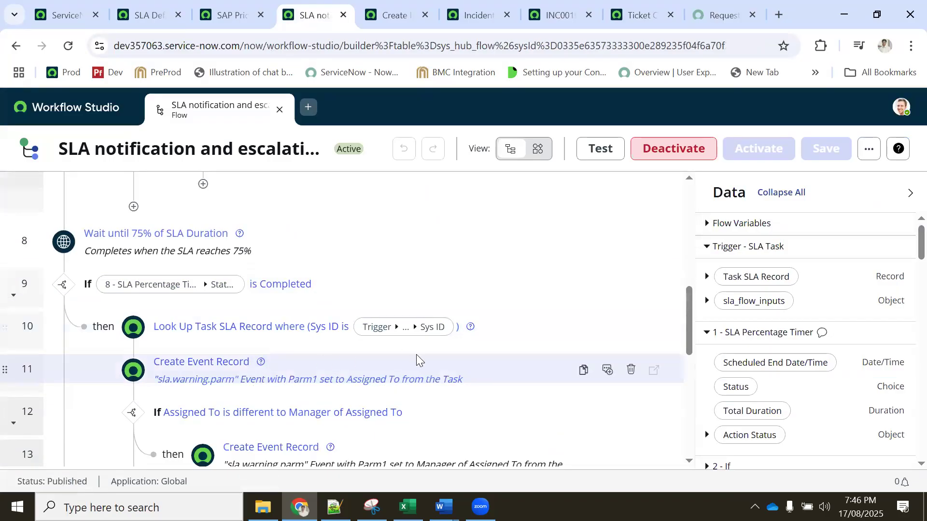
pyautogui.scroll(10, 333, 367)
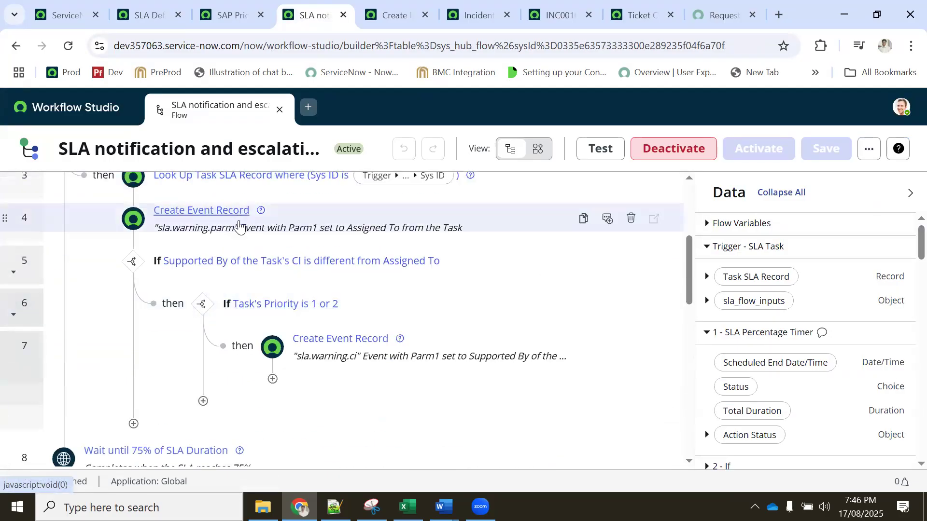
pyautogui.scroll(-2, 237, 290)
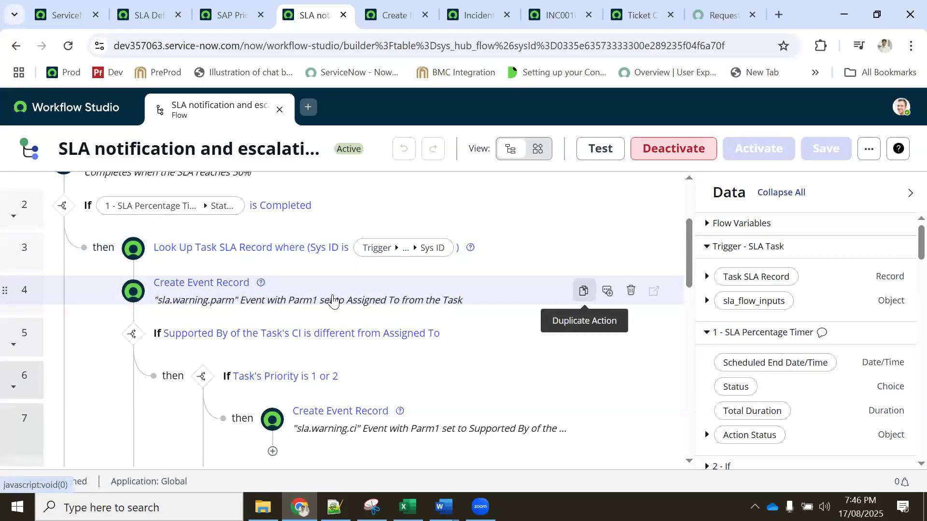
# Expand the Look Up Task SLA Record action in the 50% stage and inspect its table and conditions.
pyautogui.click(233, 297)
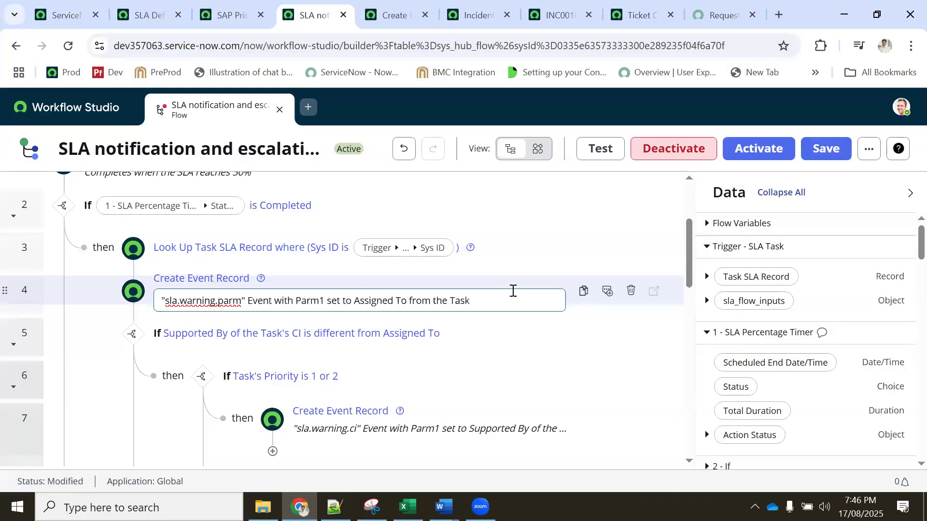
pyautogui.click(523, 256)
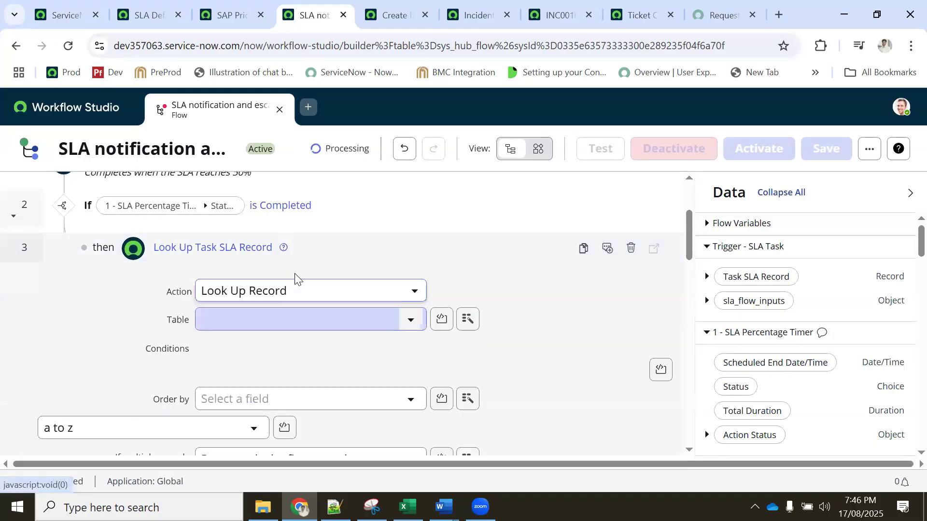
pyautogui.scroll(-3, 289, 324)
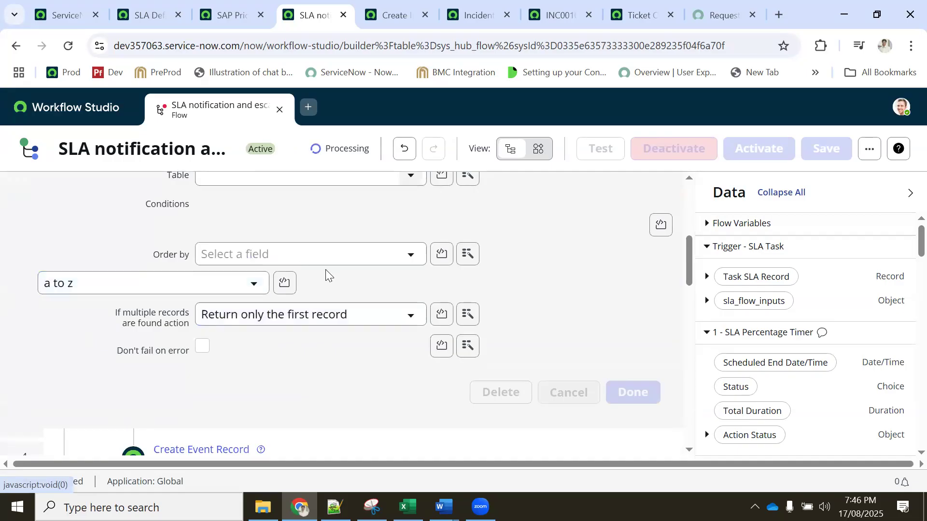
pyautogui.scroll(-3, 325, 271)
pyautogui.scroll(6, 326, 275)
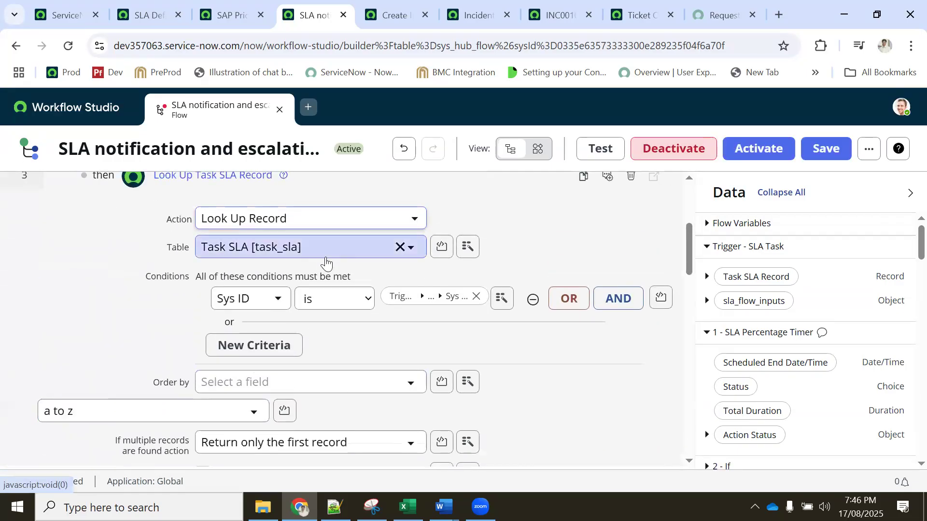
# Switch to the Excel workbook and highlight the ticket notification and P1 SLA rows in D6:I14.
pyautogui.click(397, 19)
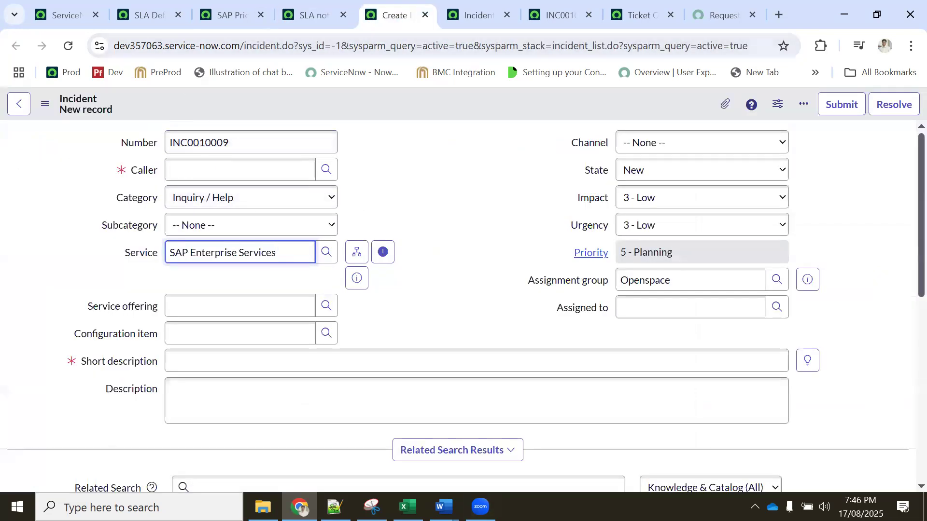
pyautogui.click(408, 507)
pyautogui.click(498, 288)
pyautogui.moveTo(182, 220); pyautogui.dragTo(515, 331)
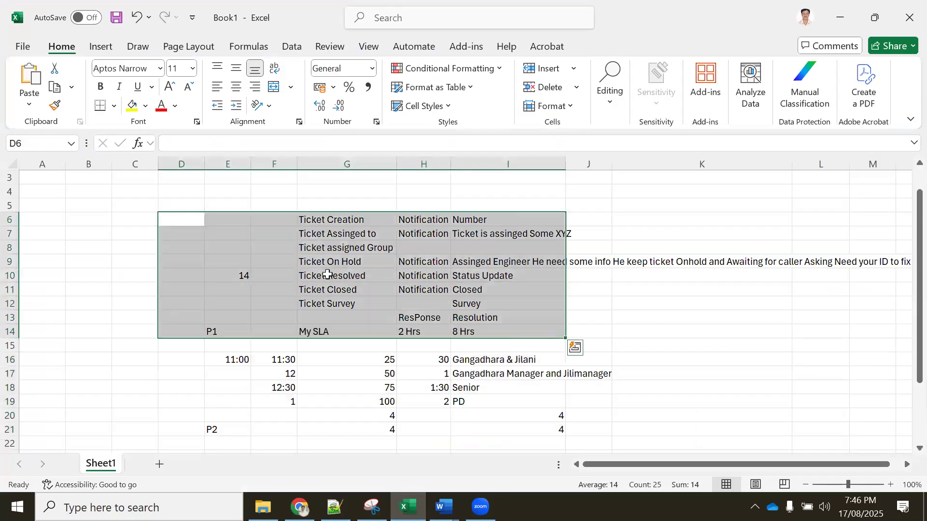
pyautogui.scroll(-2, 333, 303)
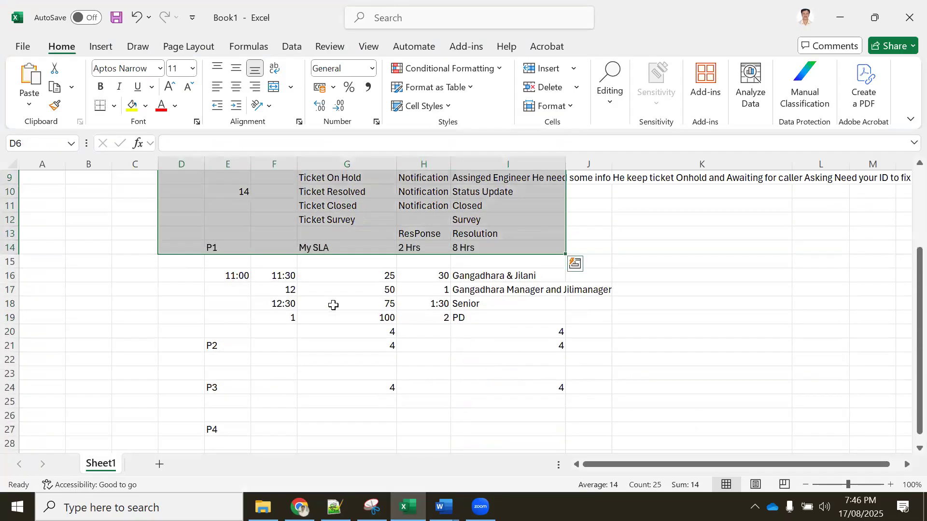
# Highlight the SLA escalation rows in D16:J27 for review, then return to the new incident form in the browser.
pyautogui.moveTo(203, 280); pyautogui.dragTo(573, 428)
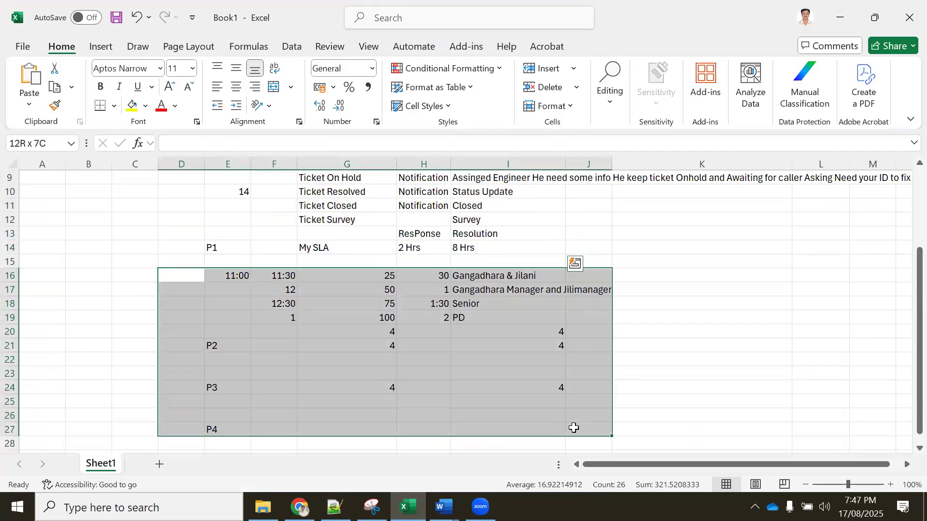
pyautogui.click(236, 333)
pyautogui.moveTo(161, 273); pyautogui.dragTo(569, 425)
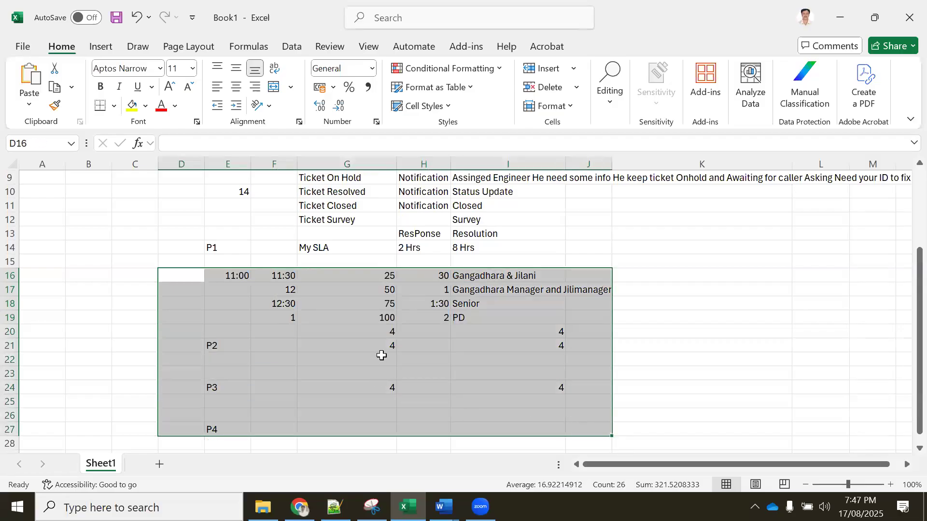
pyautogui.click(342, 305)
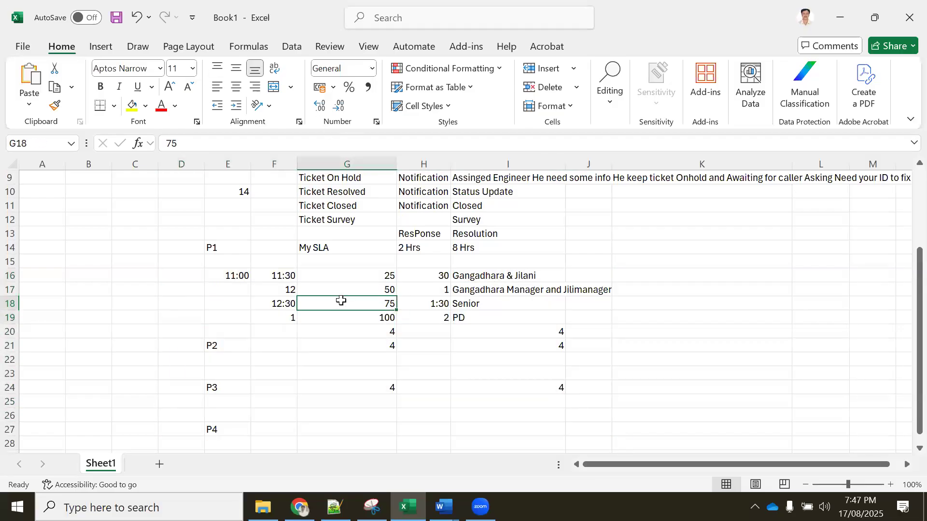
pyautogui.hotkey('alt', 'Tab')
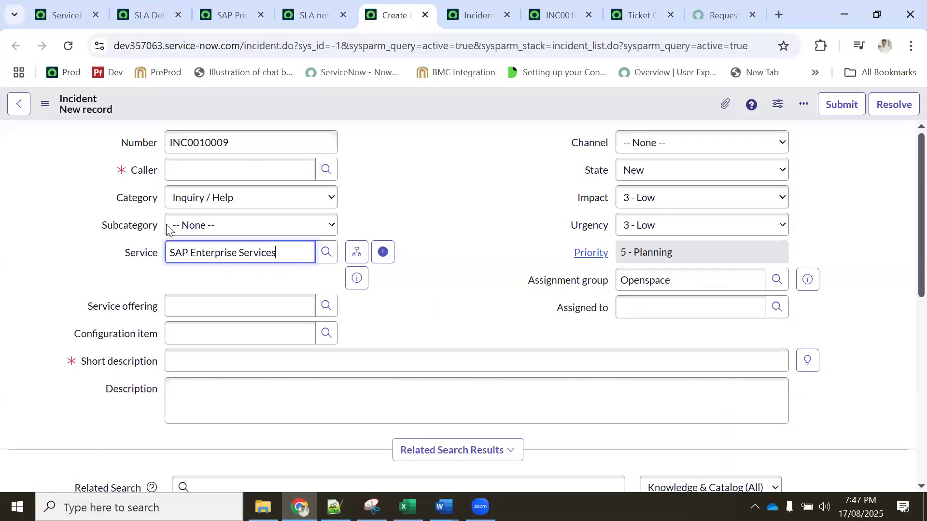